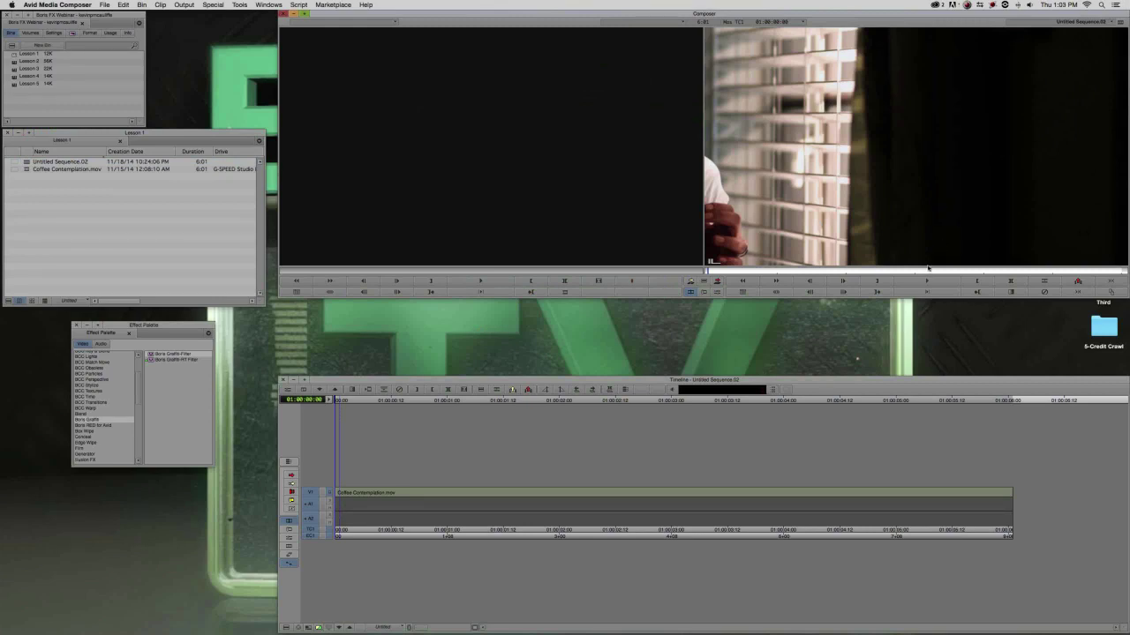
Scrub through the Coffee Contemplation clip to preview it.
left_click_drag(572, 492, 893, 510)
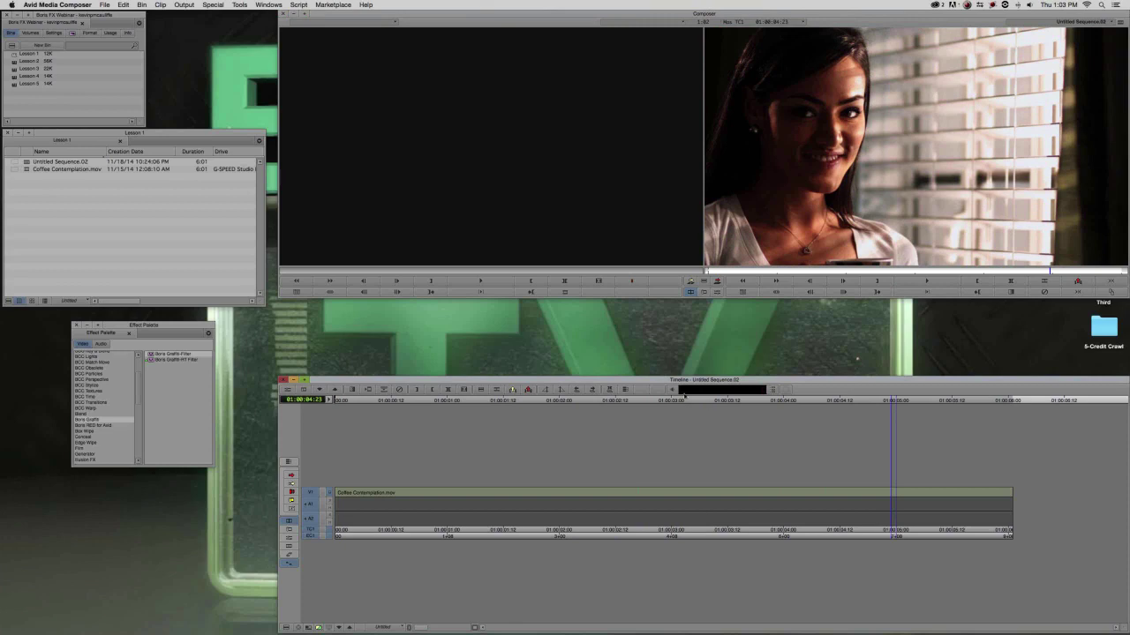
key("Right")
key("Right")
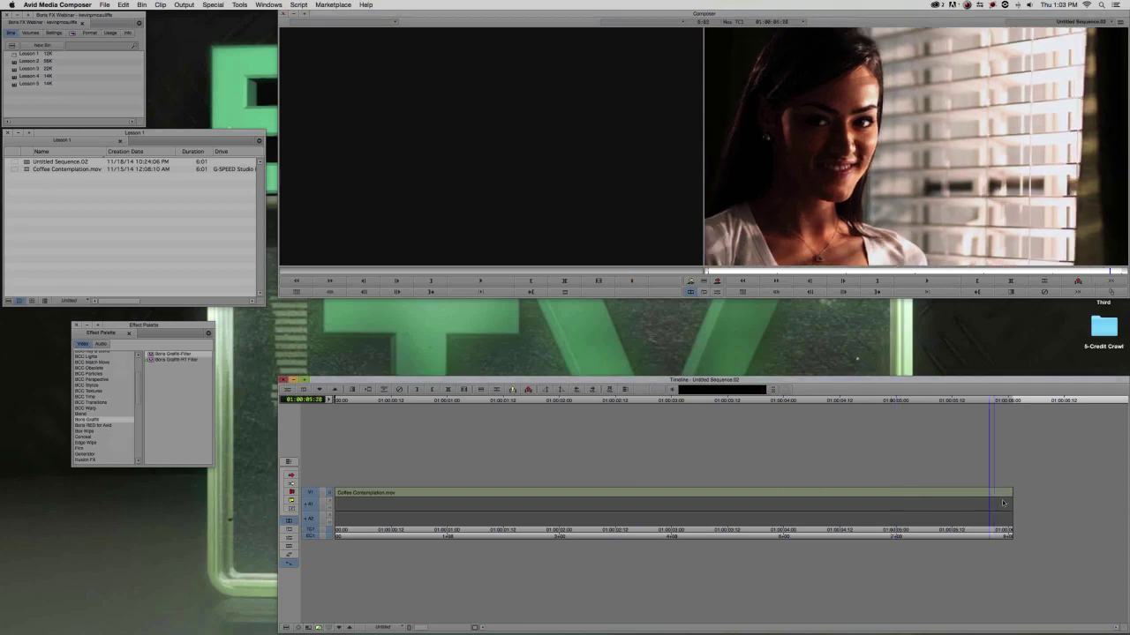
left_click_drag(892, 507, 965, 522)
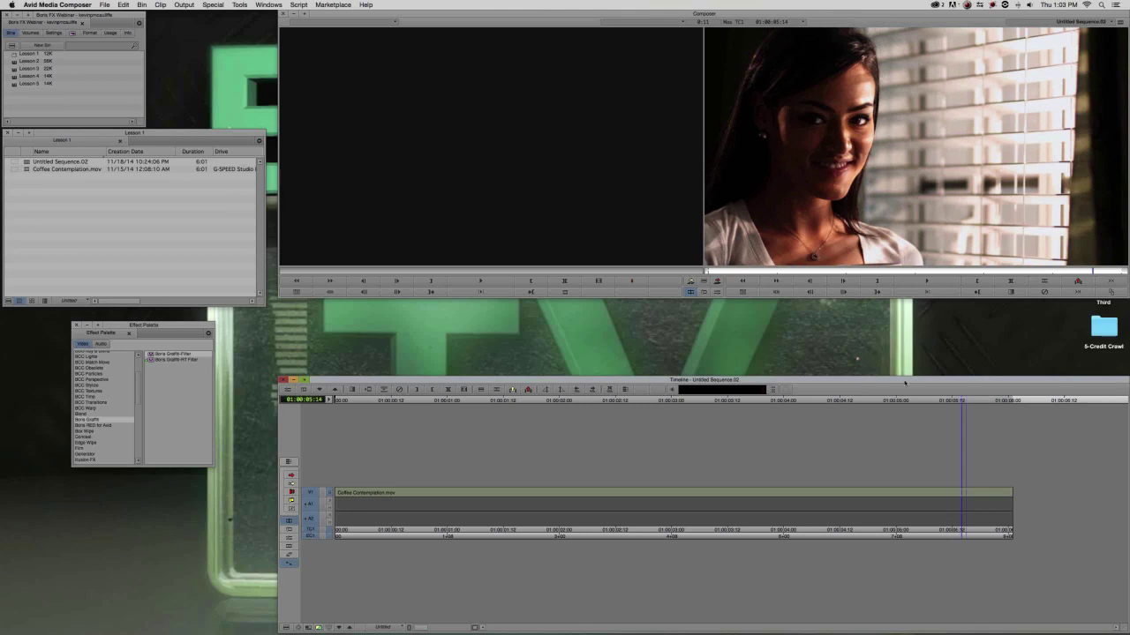
Drop BCC Two Strip Color from BCC Film Style onto the V1 clip and open its Effect Editor.
left_click(184, 304)
left_click_drag(168, 332, 220, 332)
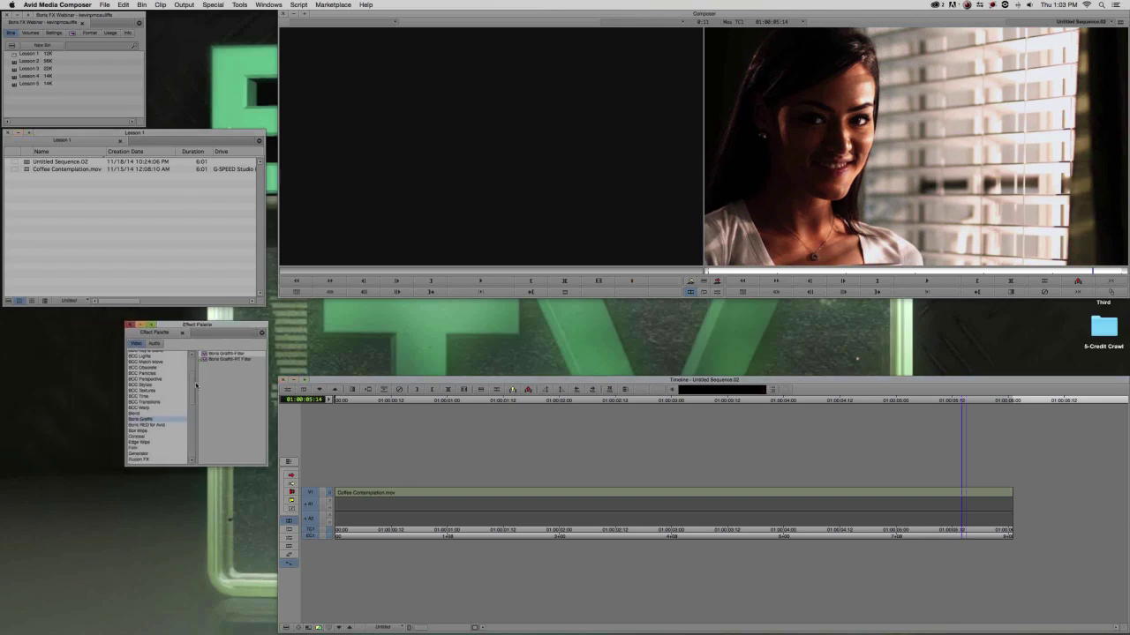
scroll(196, 388, "up", 3)
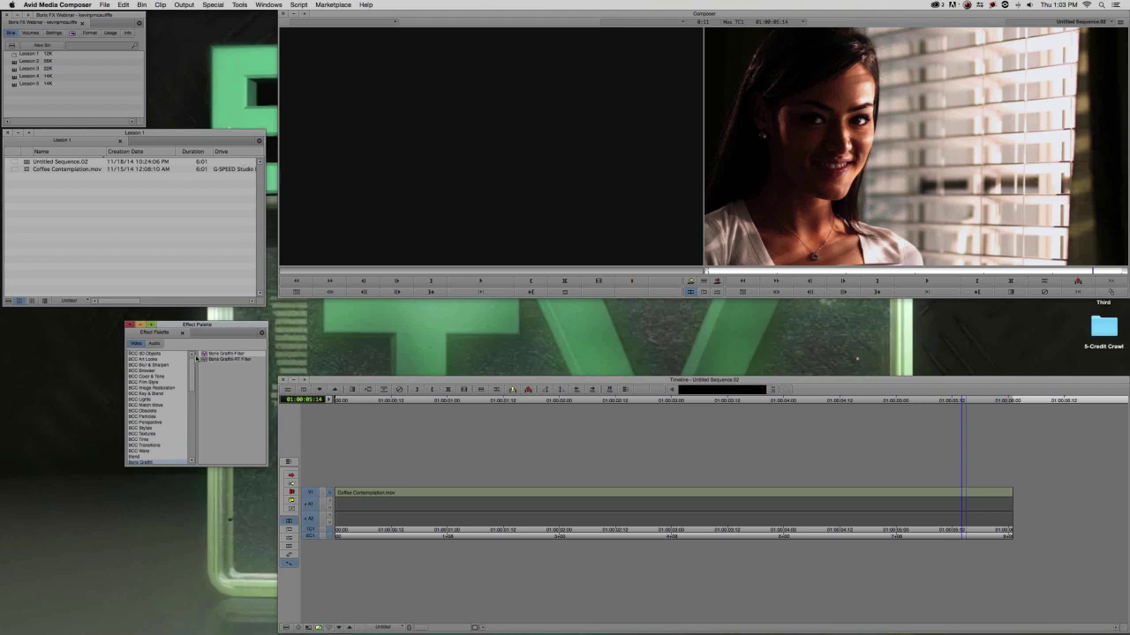
left_click(160, 381)
left_click_drag(217, 332, 187, 327)
left_click_drag(630, 448, 643, 492)
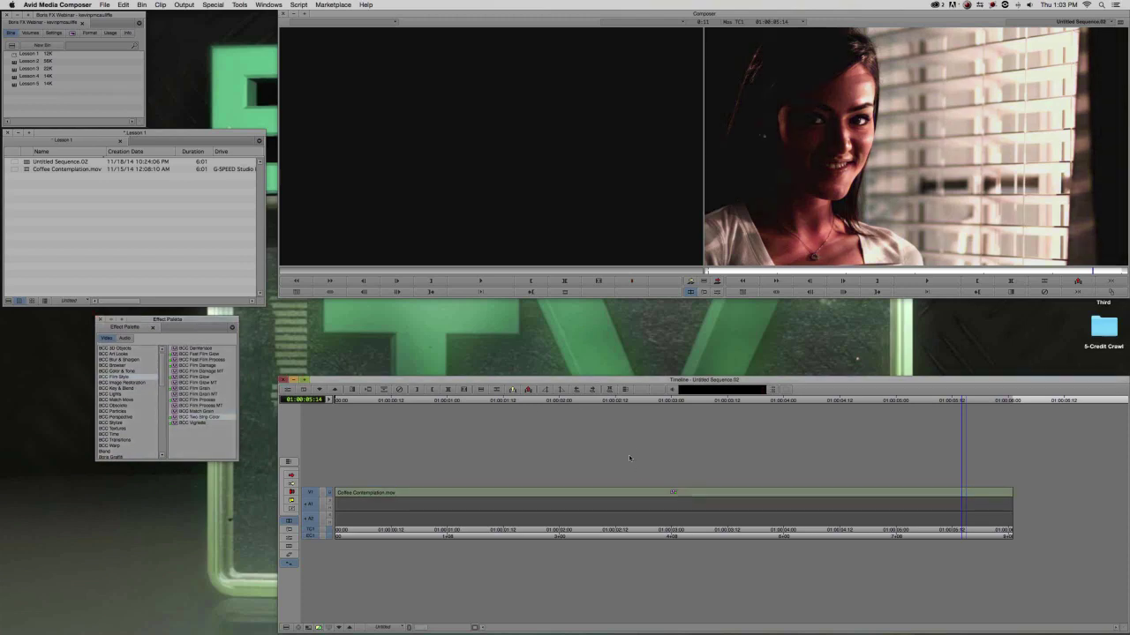
left_click(735, 499)
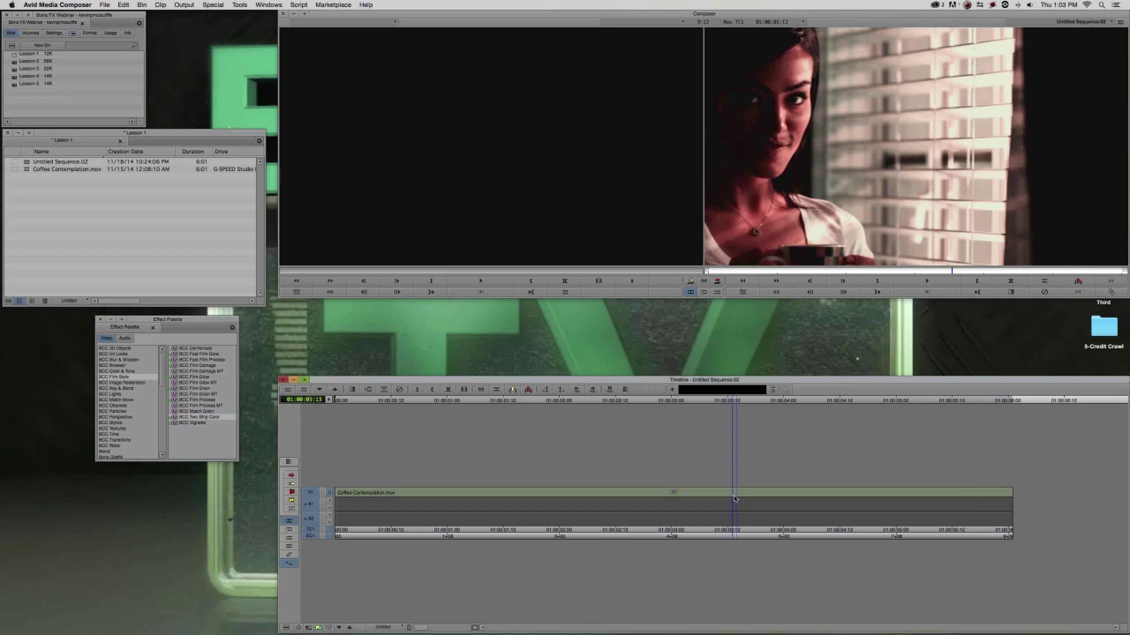
key("super+8")
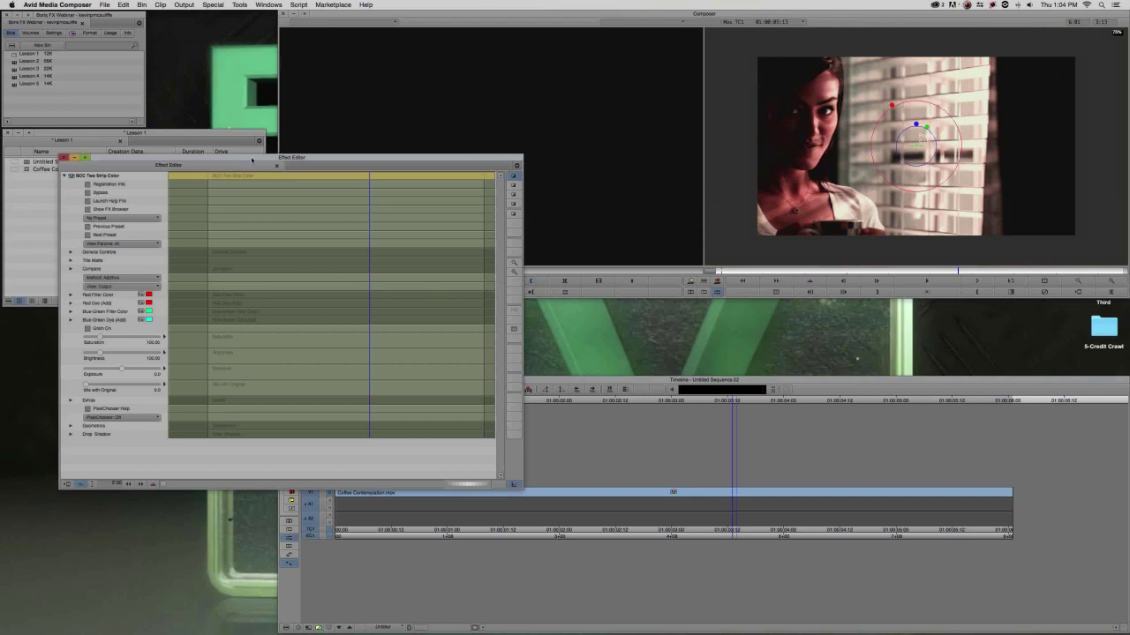
left_click_drag(256, 160, 432, 217)
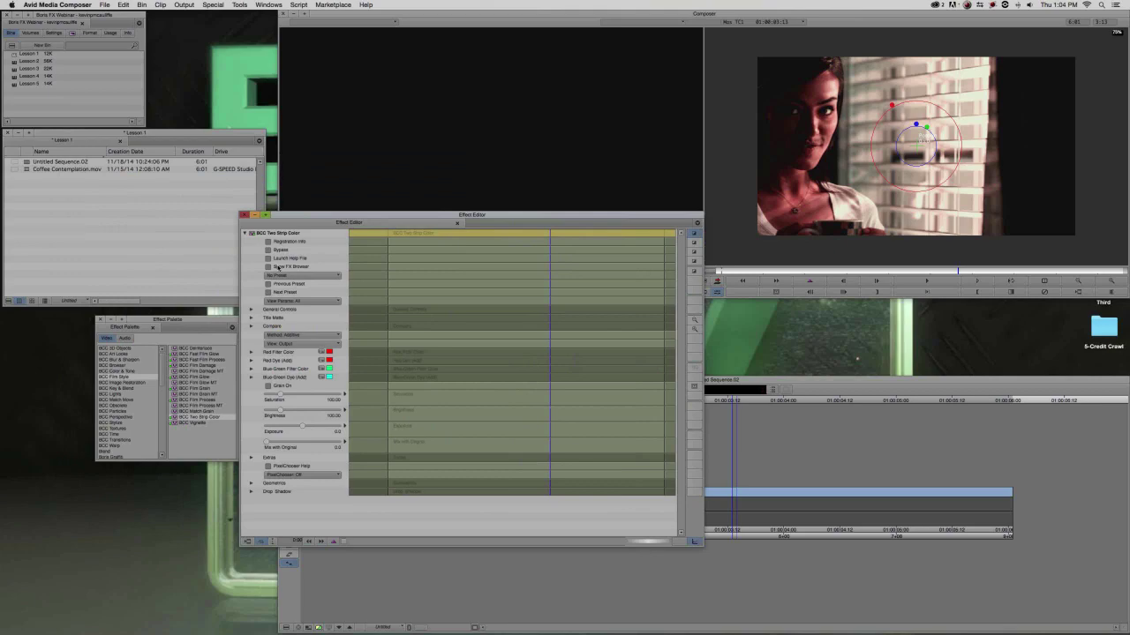
left_click(270, 267)
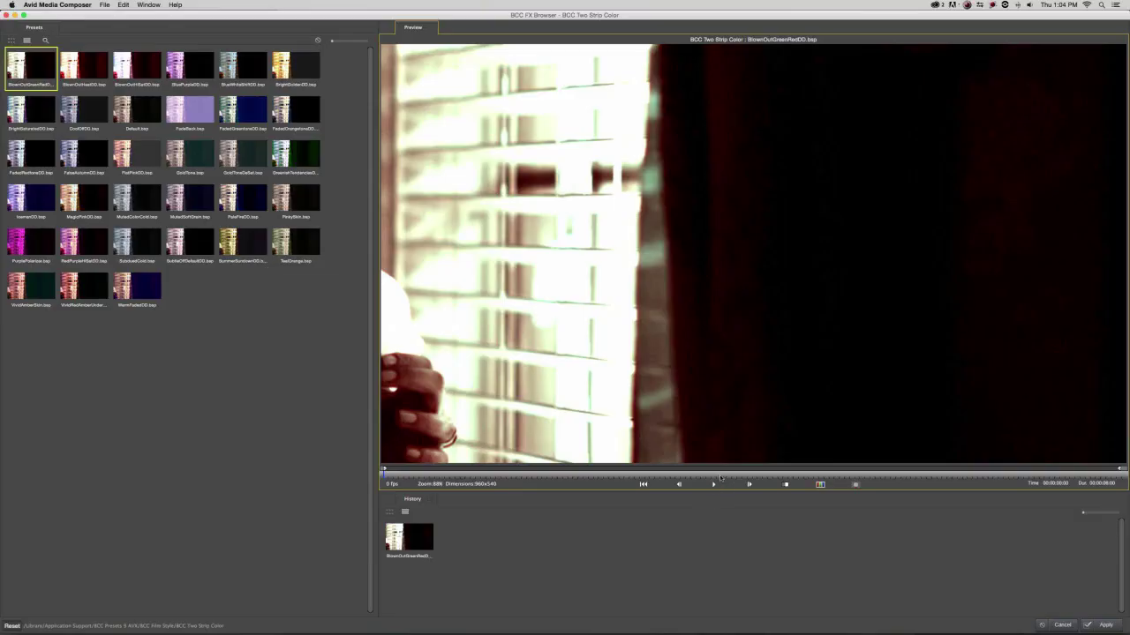
left_click(713, 483)
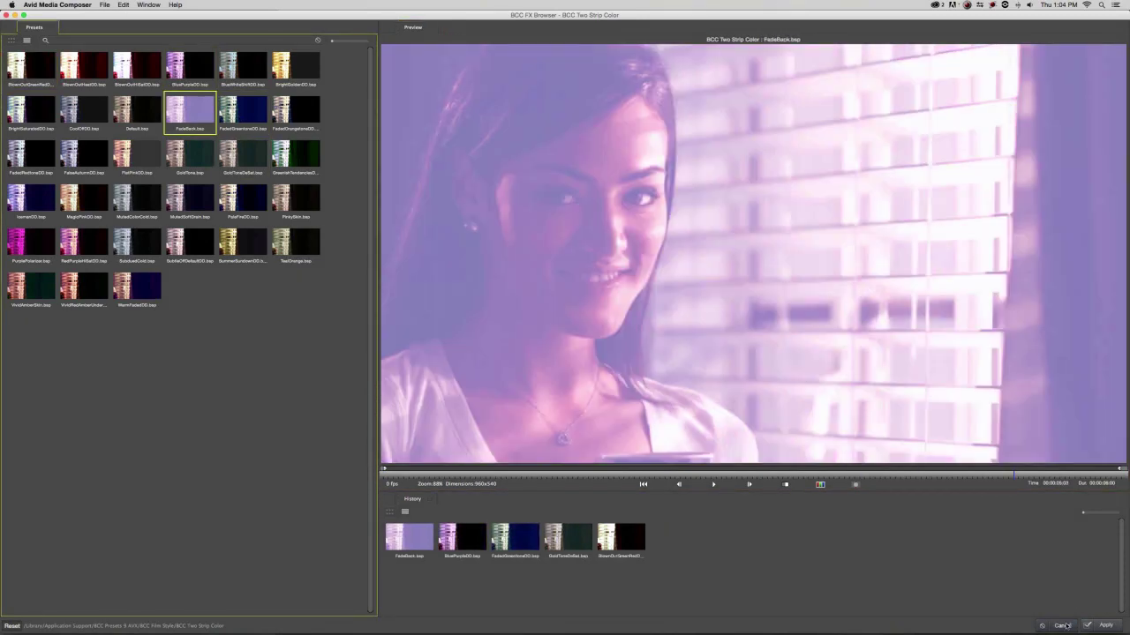
left_click(1058, 625)
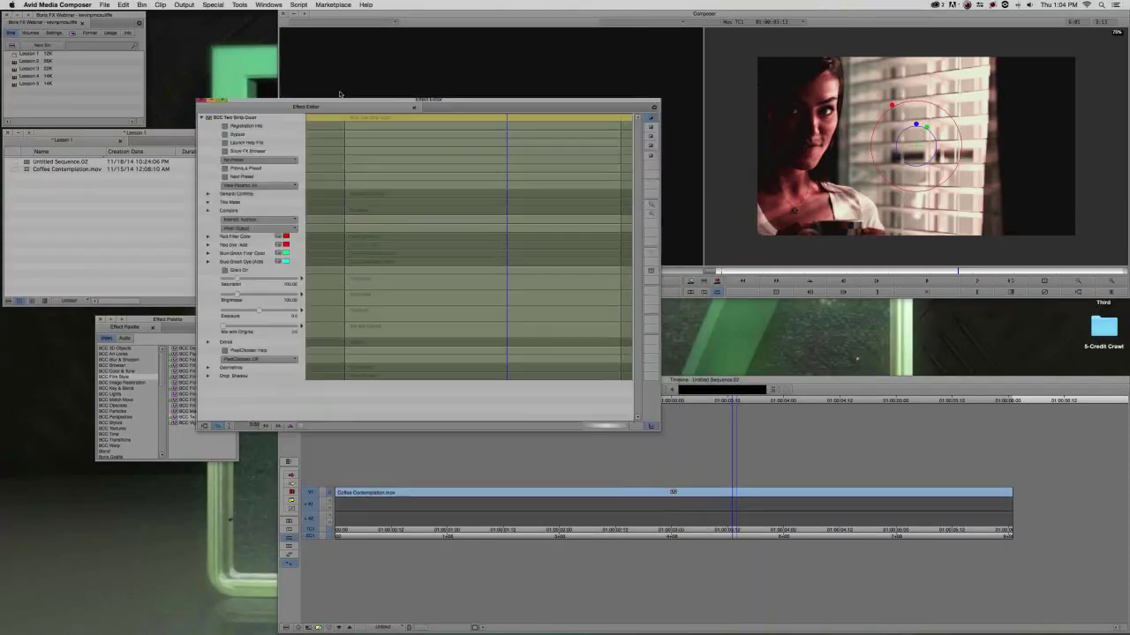
left_click(256, 119)
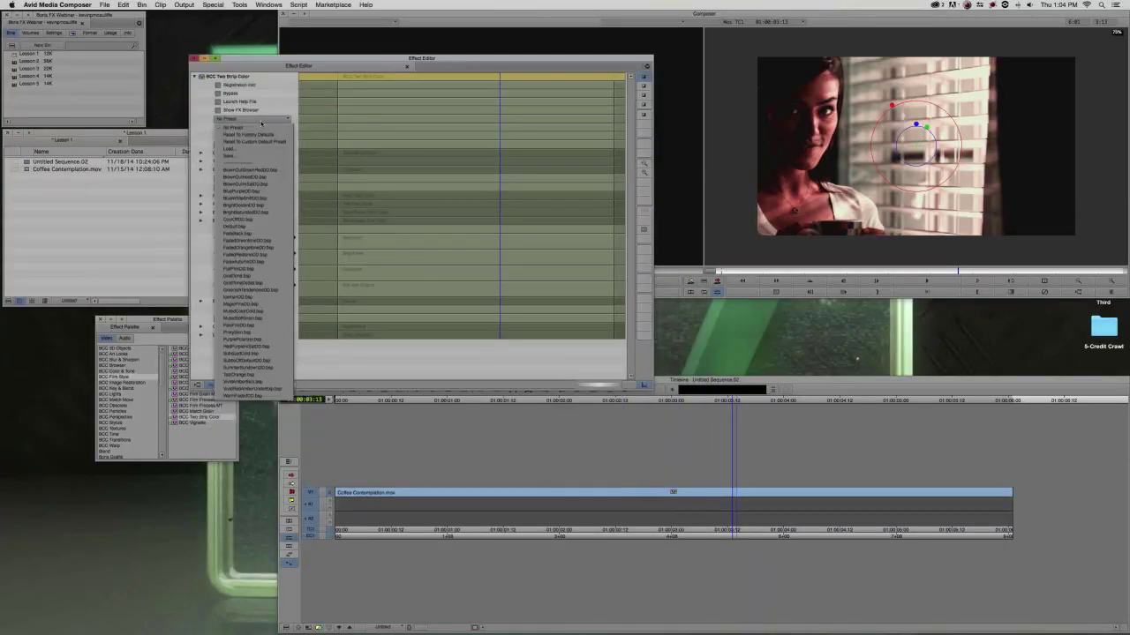
Load the MutedColorCold.bsp preset and enlarge the viewer to inspect the grade.
left_click(242, 312)
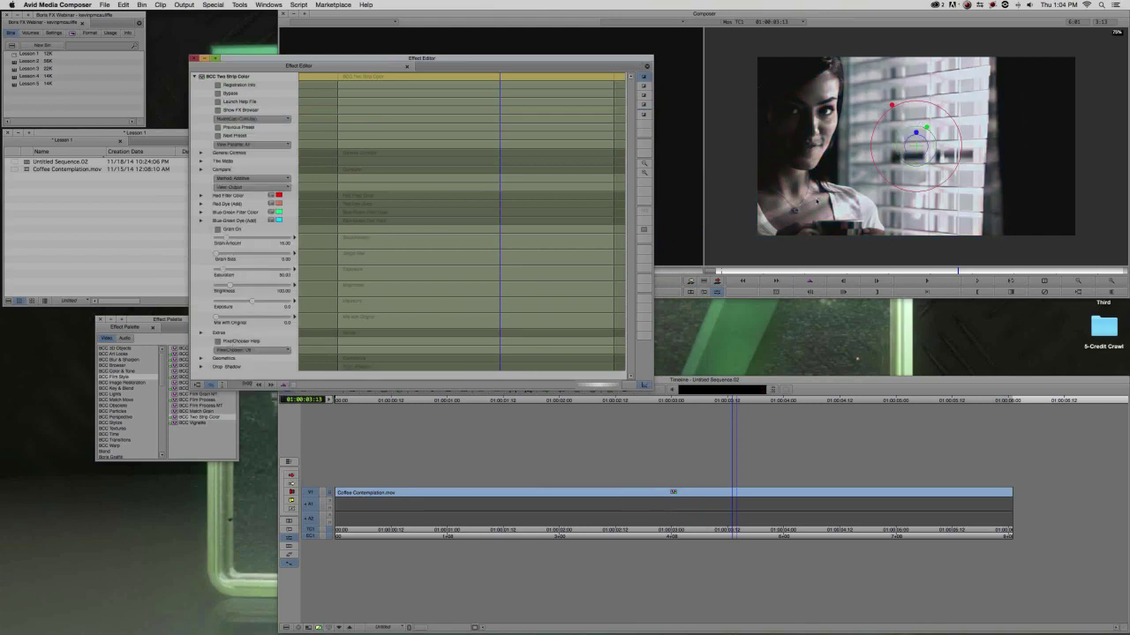
left_click(836, 190)
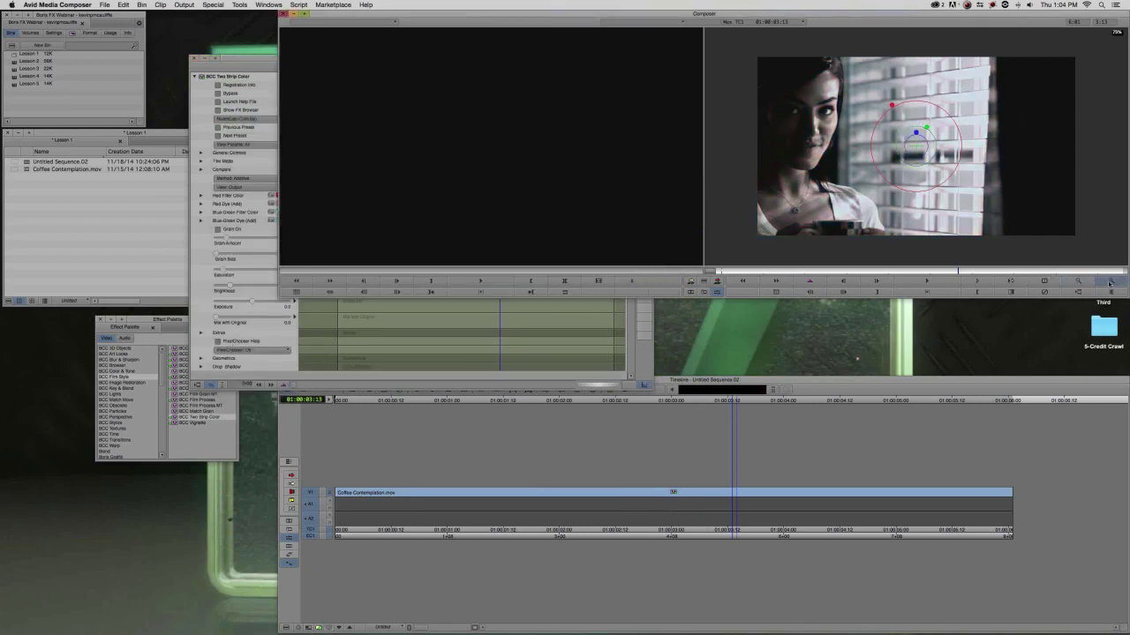
left_click(1110, 283)
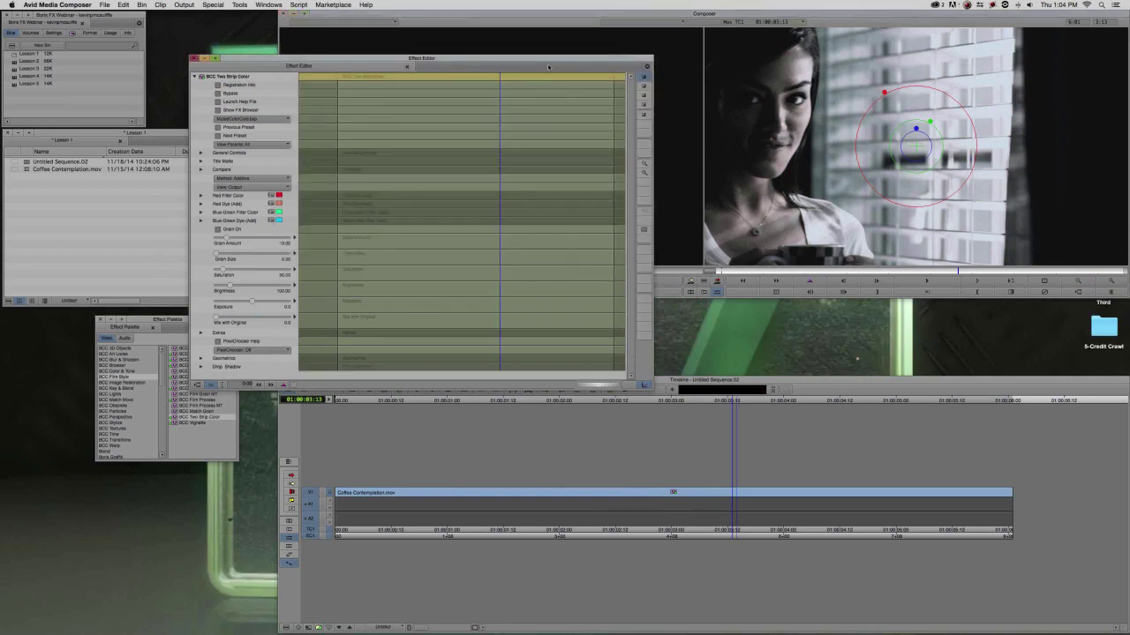
left_click_drag(544, 59, 492, 206)
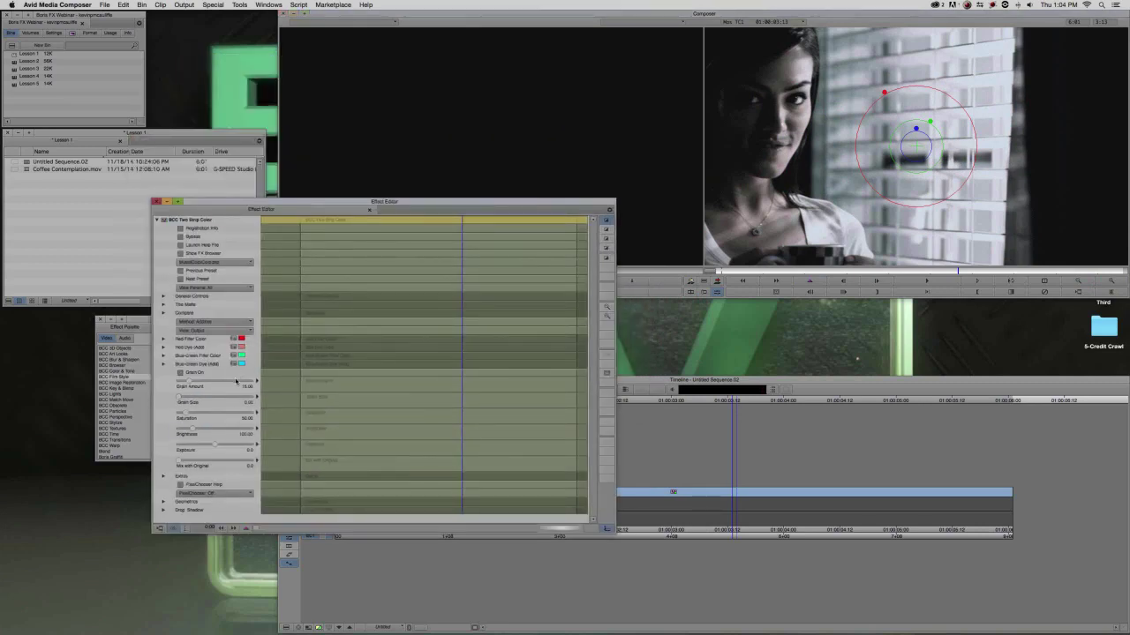
Lower the Two Strip Color Exposure to about -7.5.
mouse_move(215, 444)
left_mouse_down()
mouse_move(195, 430)
mouse_move(214, 447)
left_mouse_up()
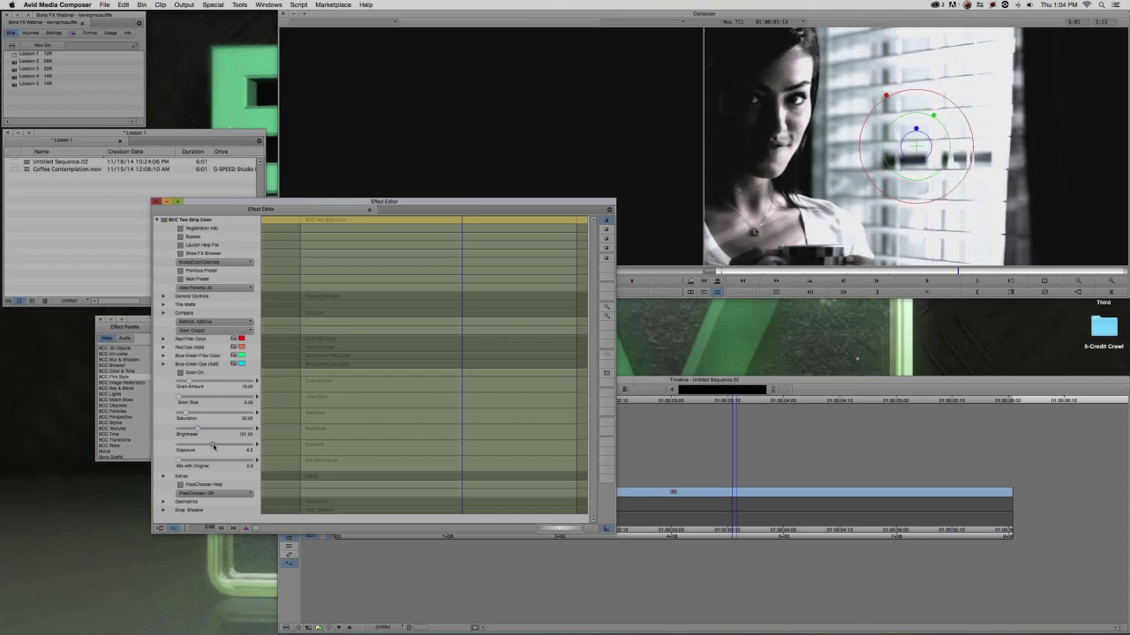
left_click_drag(212, 447, 213, 448)
left_click_drag(346, 205, 289, 130)
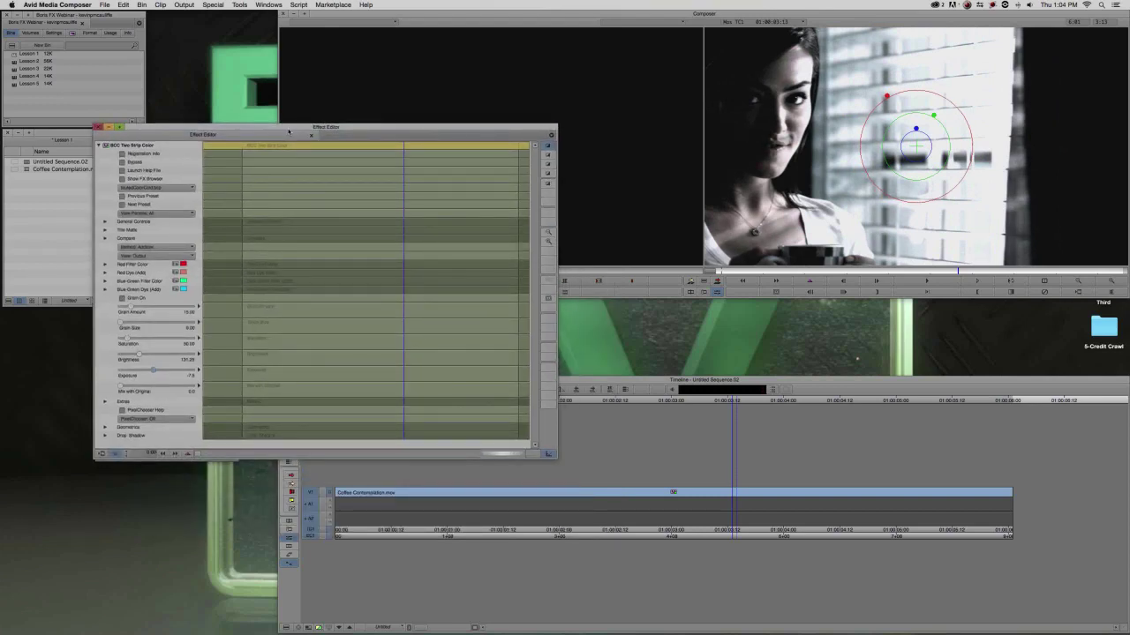
left_click_drag(210, 137, 187, 237)
key("super+8")
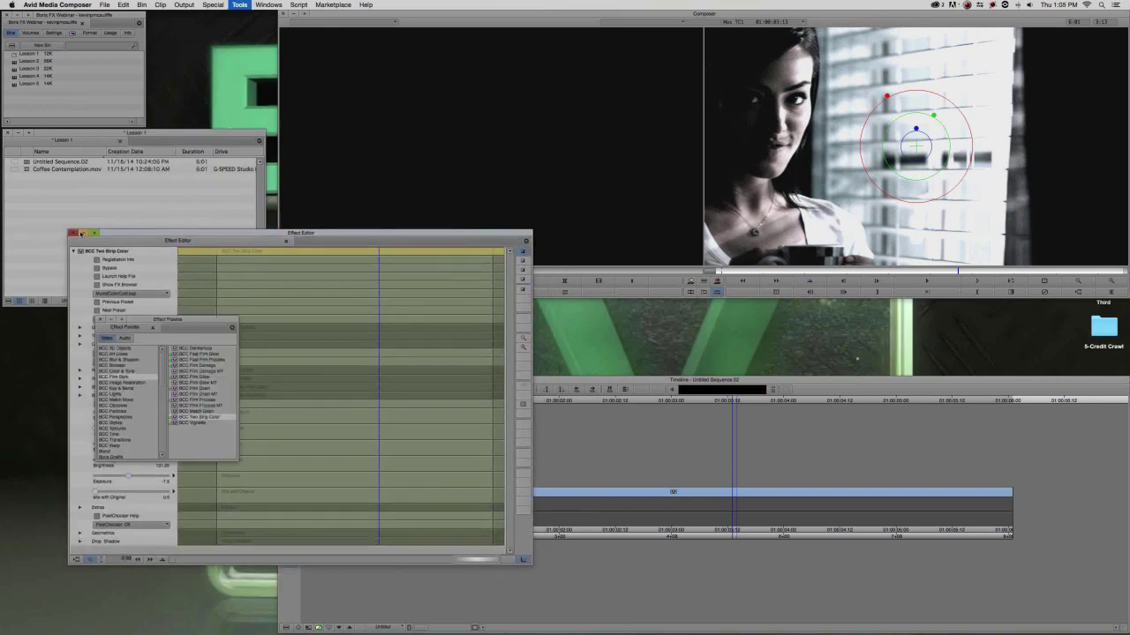
Stack BCC Film Grain onto the clip on top of Two Strip Color.
left_click_drag(132, 287, 118, 231)
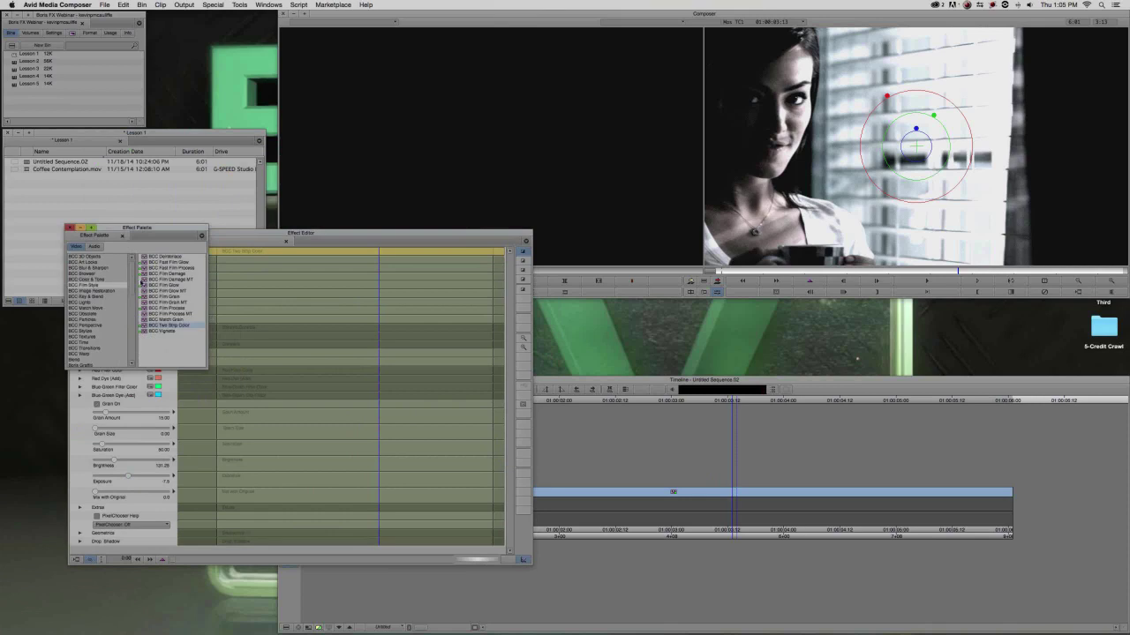
left_click(164, 297)
left_click_drag(156, 300, 669, 495)
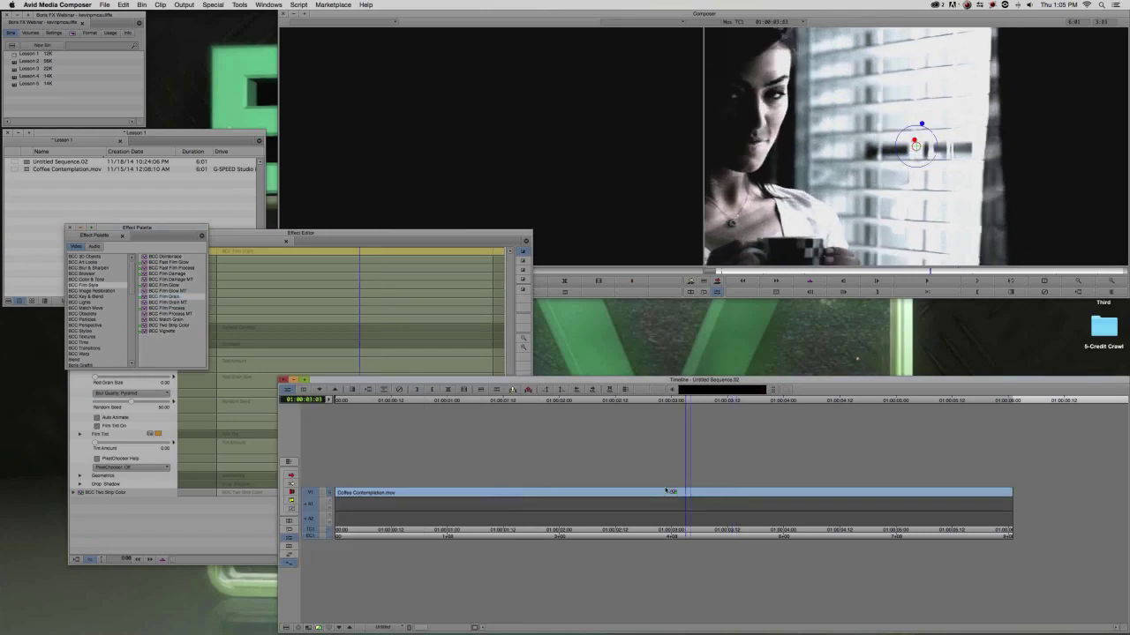
Set the Film Grain Red Amount to 23.12 and zoom in on the chin and shoulder to inspect.
left_click_drag(341, 234, 338, 165)
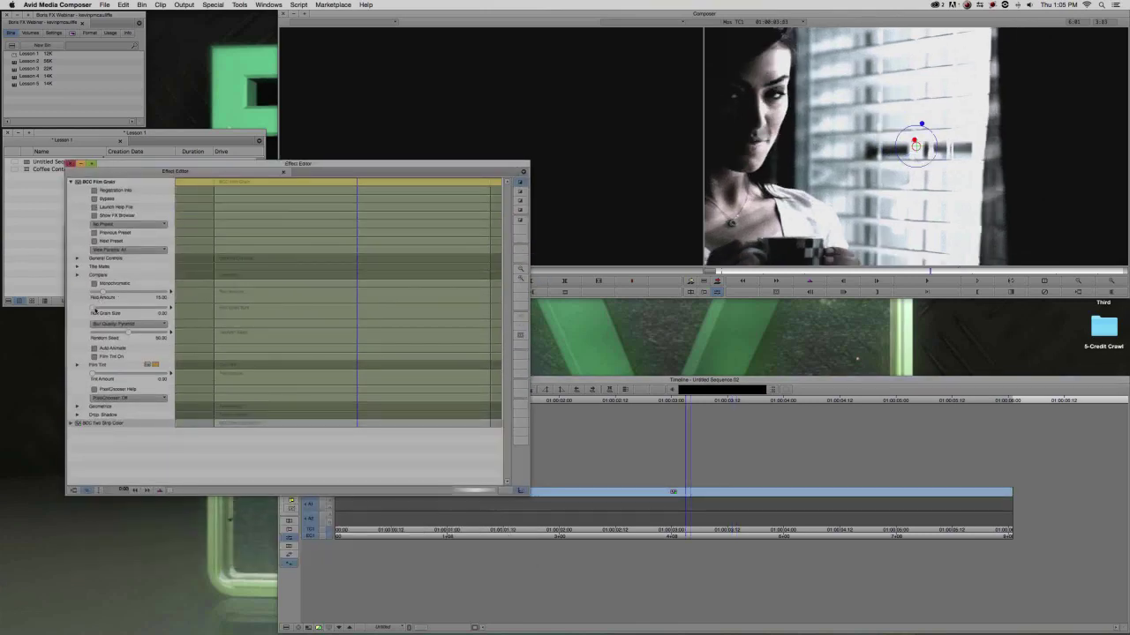
left_click_drag(105, 292, 111, 292)
left_click(1111, 281)
left_click(1111, 281)
left_click_drag(819, 223, 1051, 209)
left_click_drag(764, 207, 835, 210)
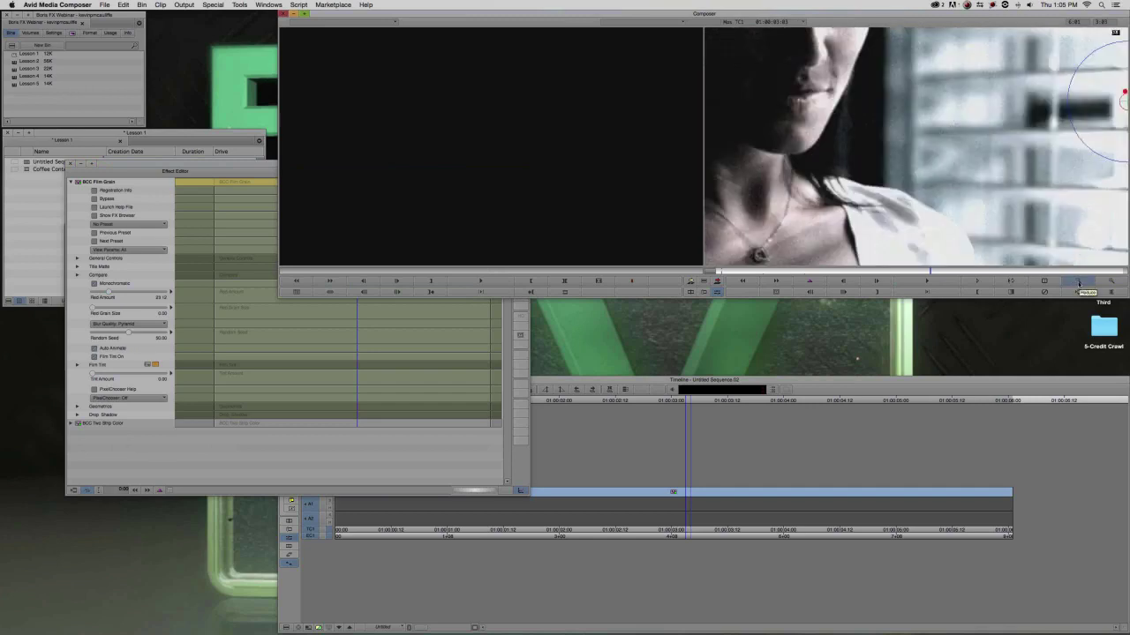
Raise video quality, restore the full frame, park at 01:00:05:06, and close the Effect Editor.
left_click(320, 628)
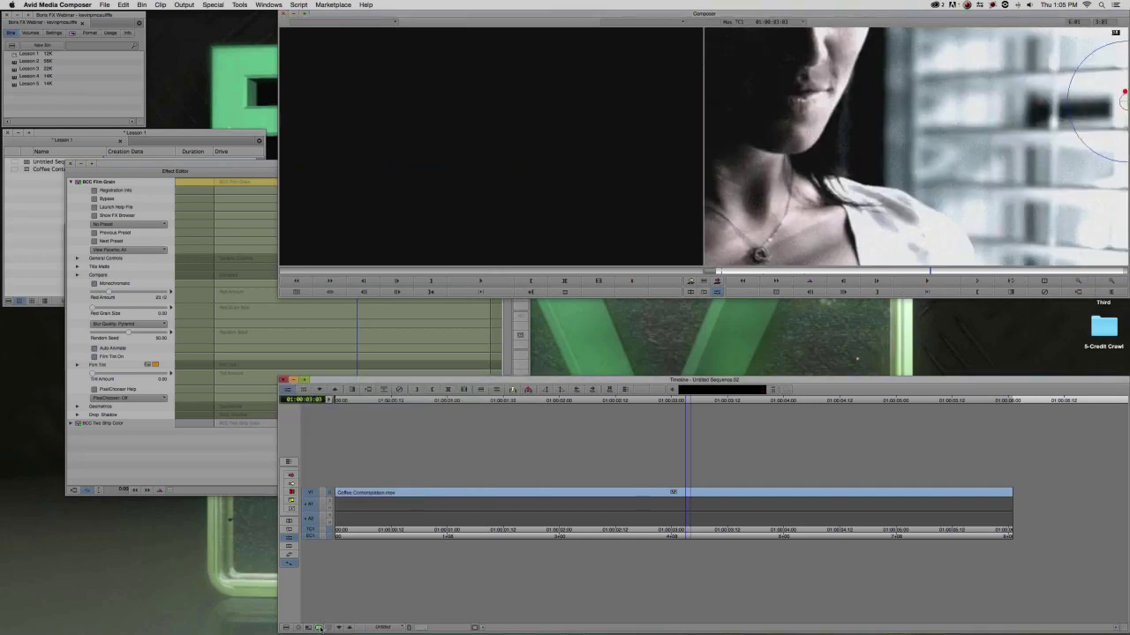
left_click(1078, 280)
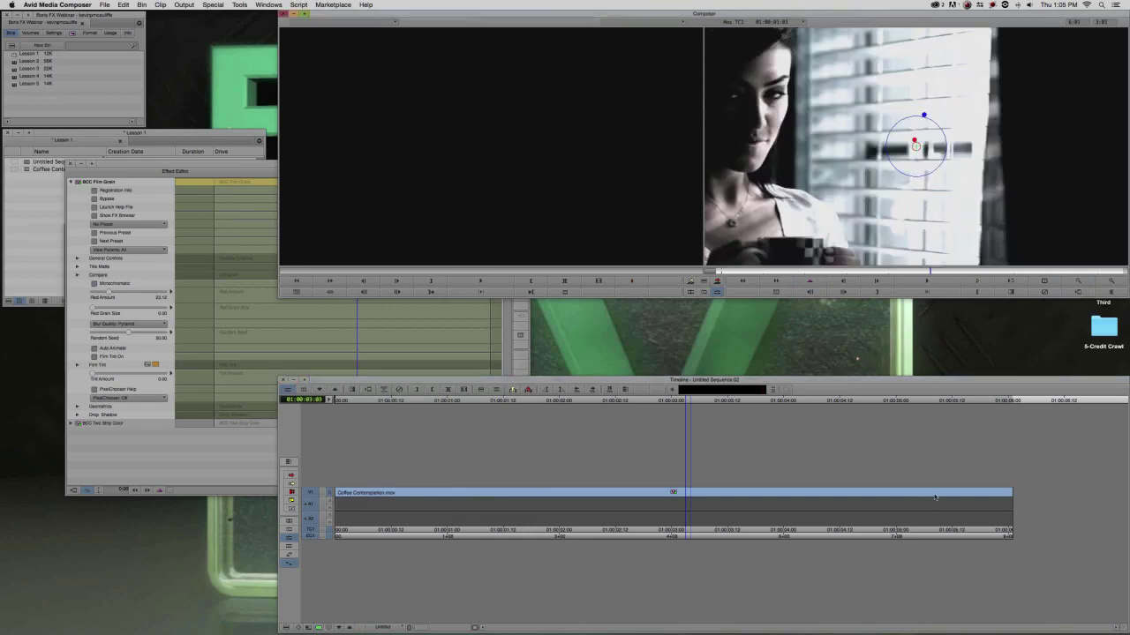
left_click(963, 493)
left_click(925, 493)
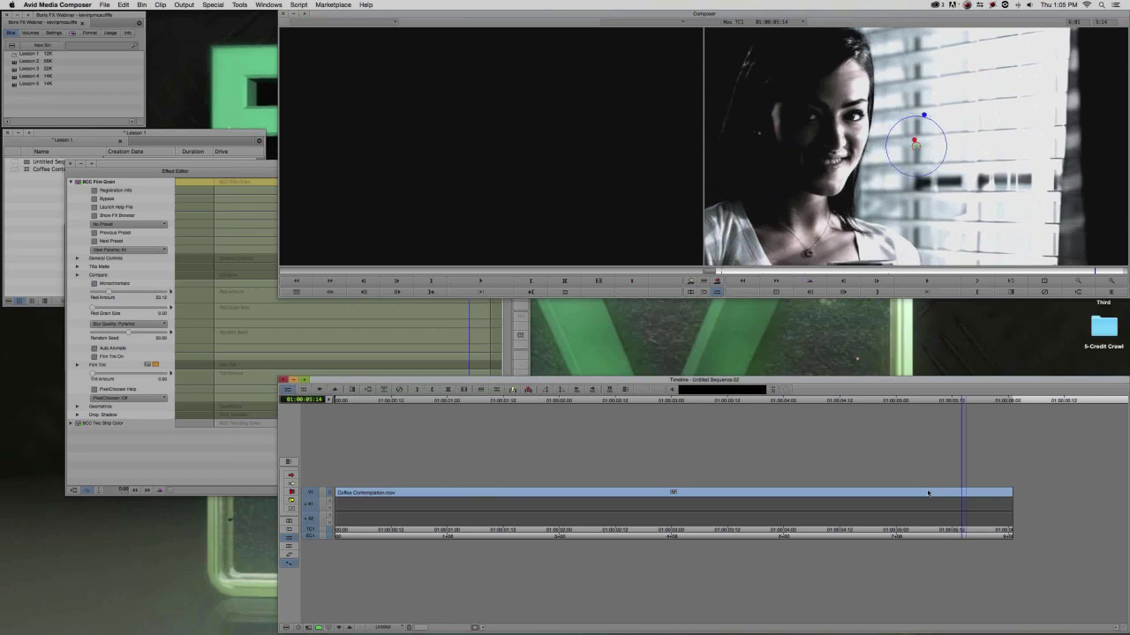
left_click_drag(211, 163, 172, 44)
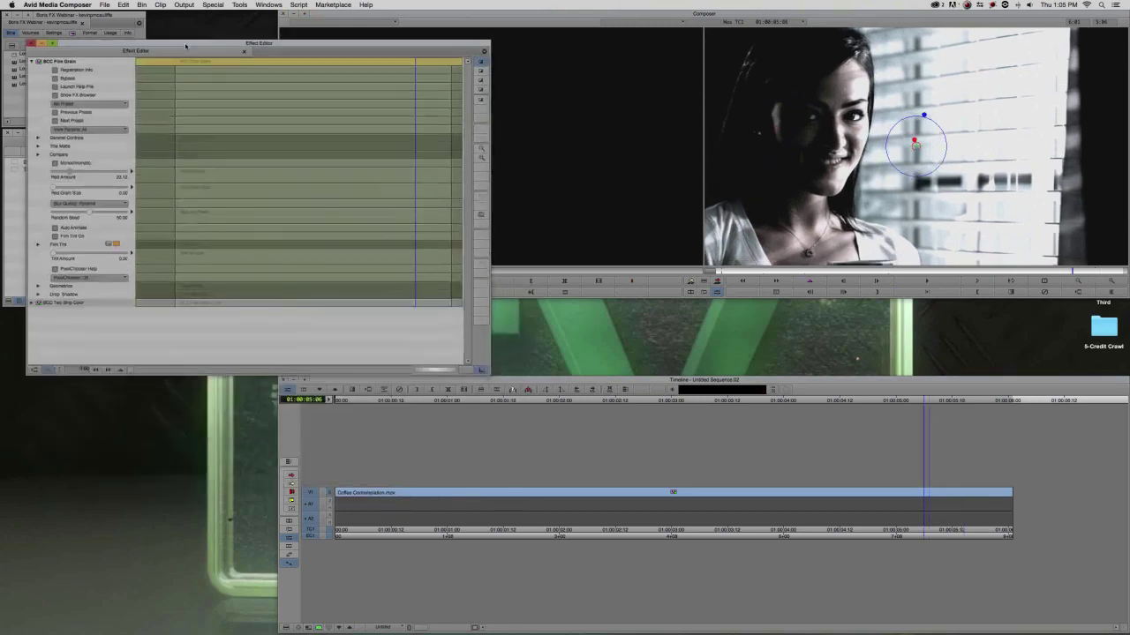
left_click(31, 43)
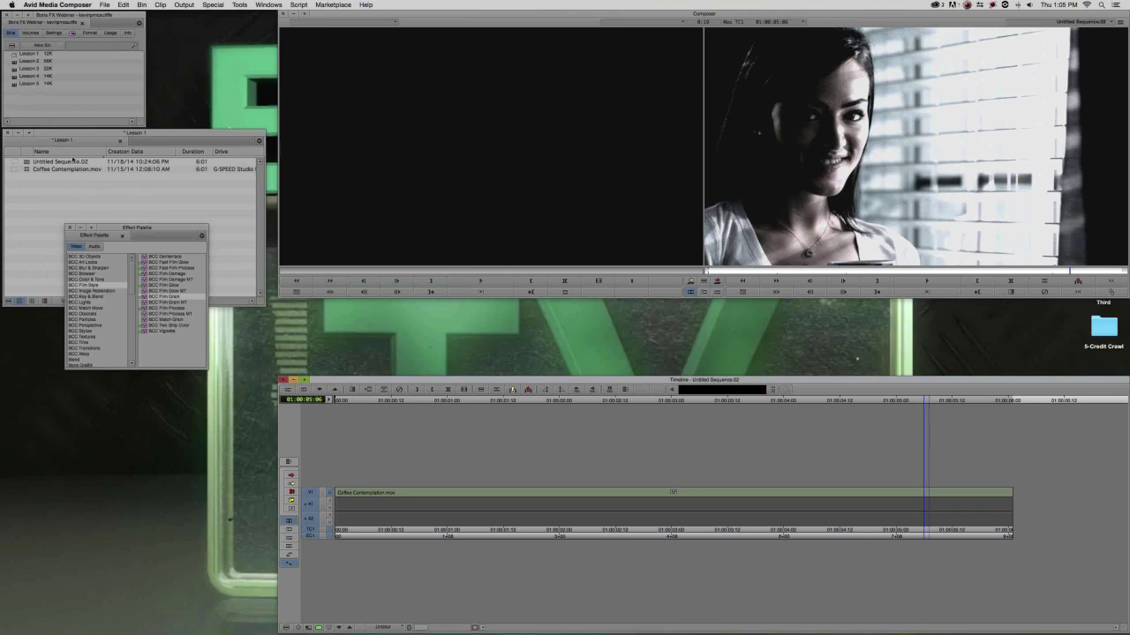
Apply BCC Film Glow to the Coffee Contemplation clip.
left_click(145, 286)
left_click_drag(679, 402, 687, 486)
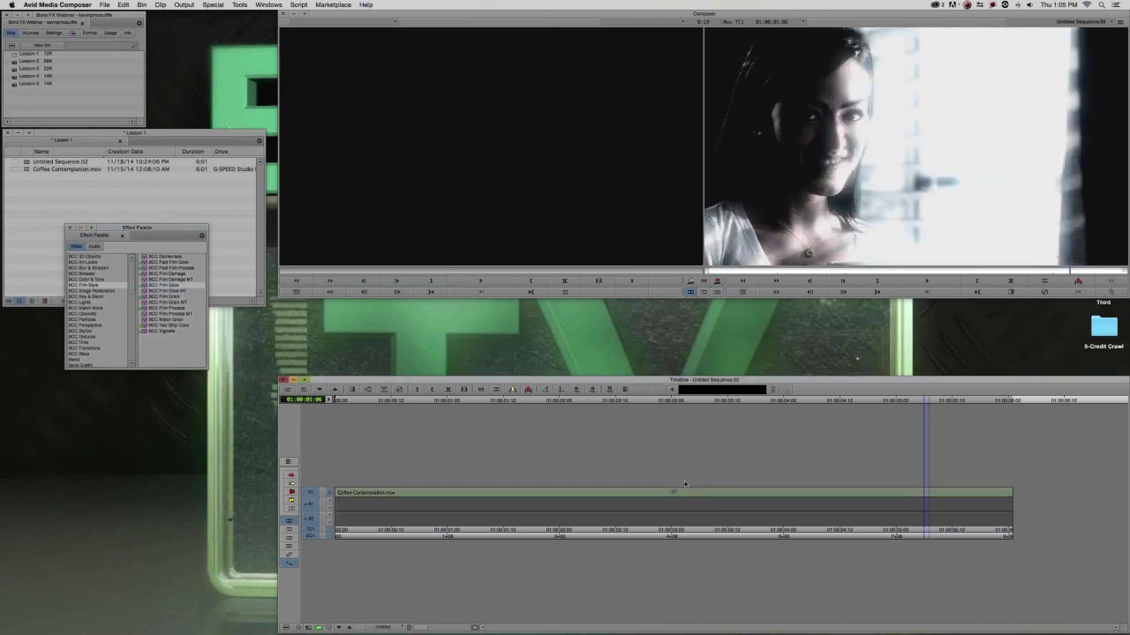
left_click(704, 492)
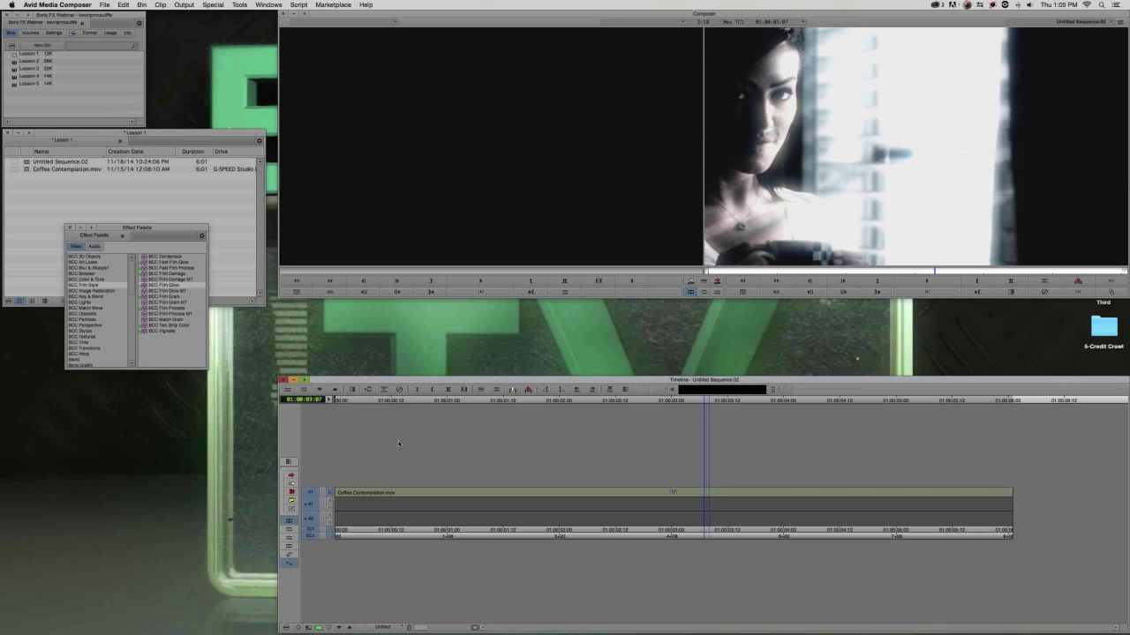
Lower Glow Intensity to about 12.9 and raise Glow Threshold, then close the settings.
key("F8")
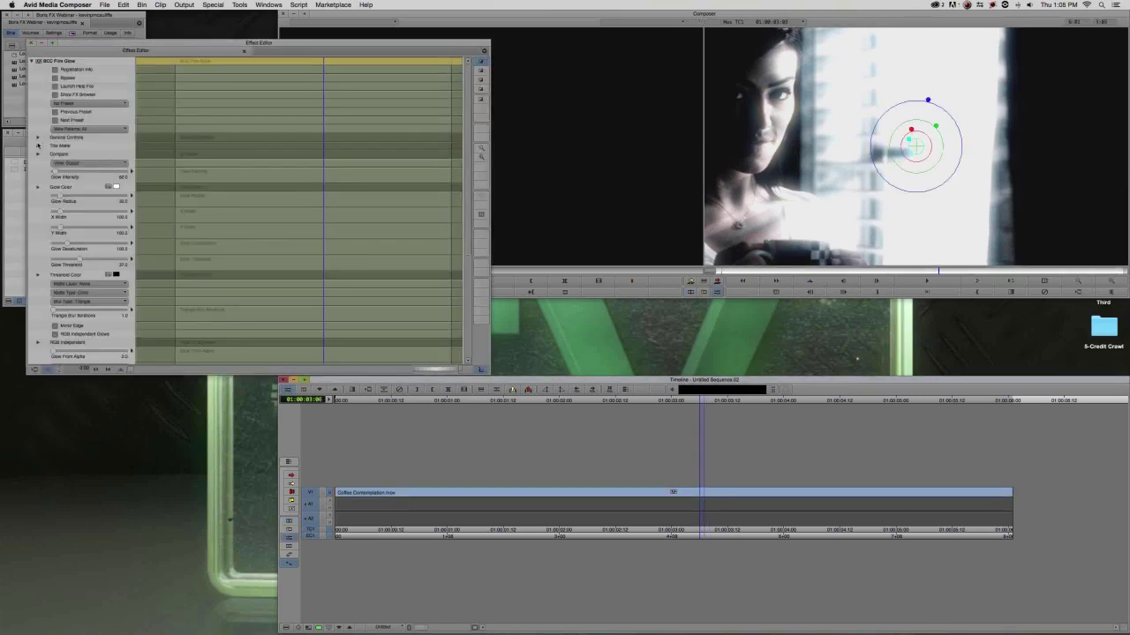
left_click(37, 146)
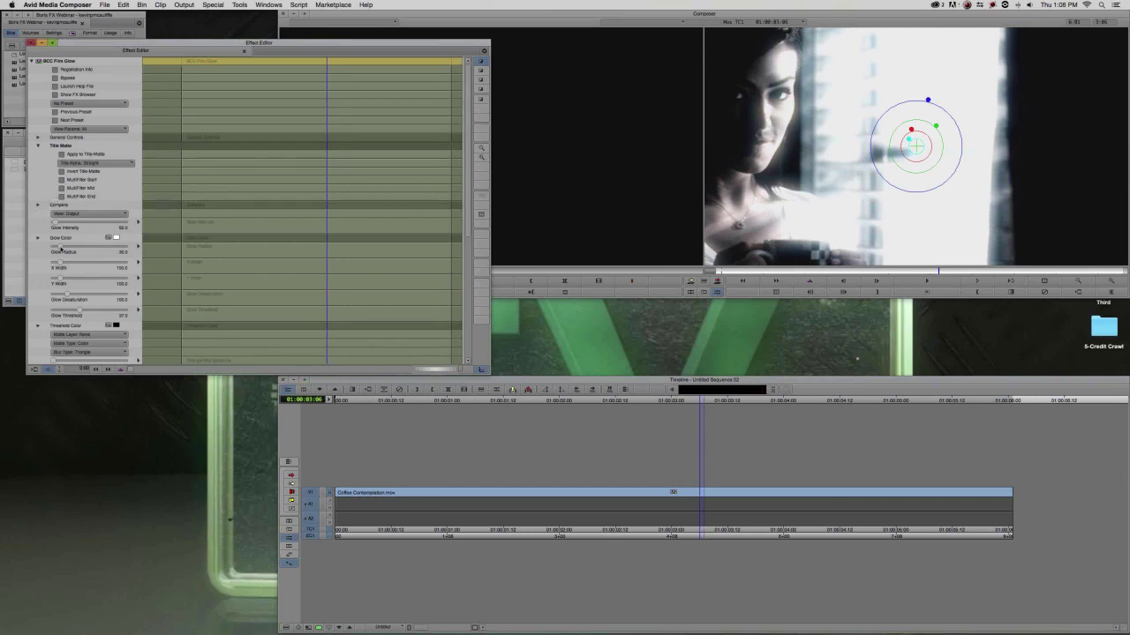
left_click_drag(56, 226, 63, 251)
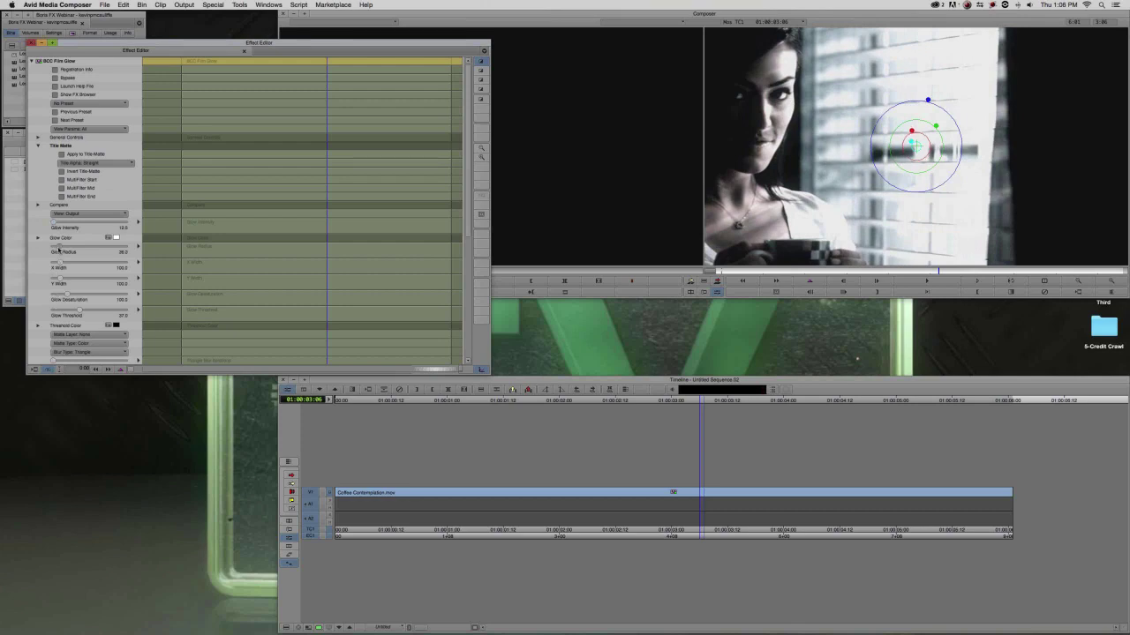
mouse_move(79, 311)
left_mouse_down()
mouse_move(92, 308)
mouse_move(73, 309)
left_mouse_up()
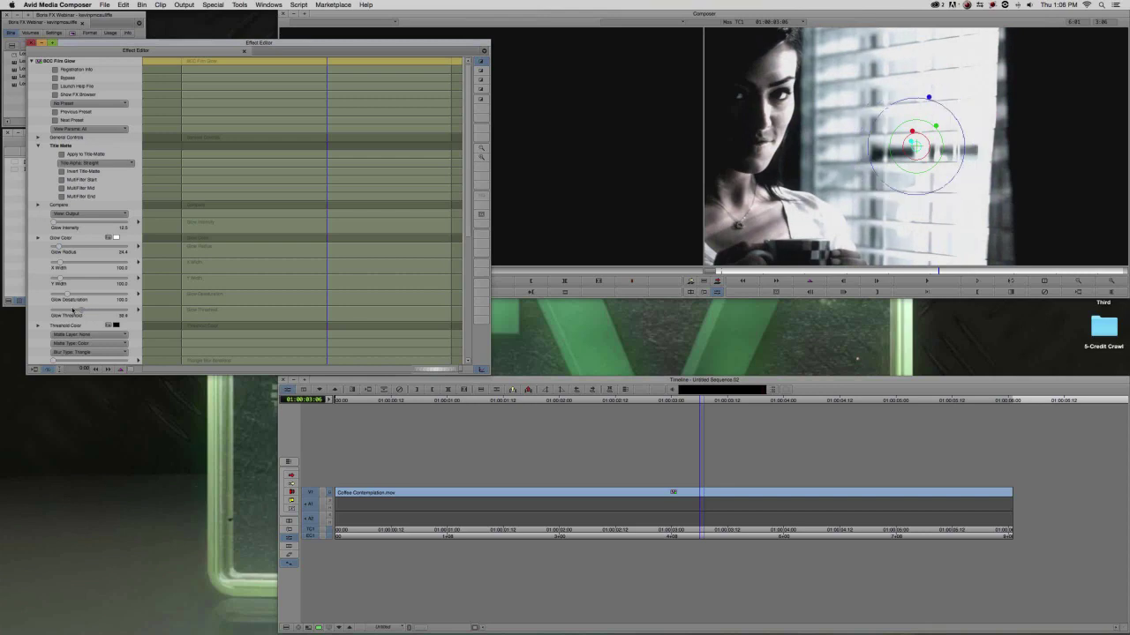
left_click(33, 43)
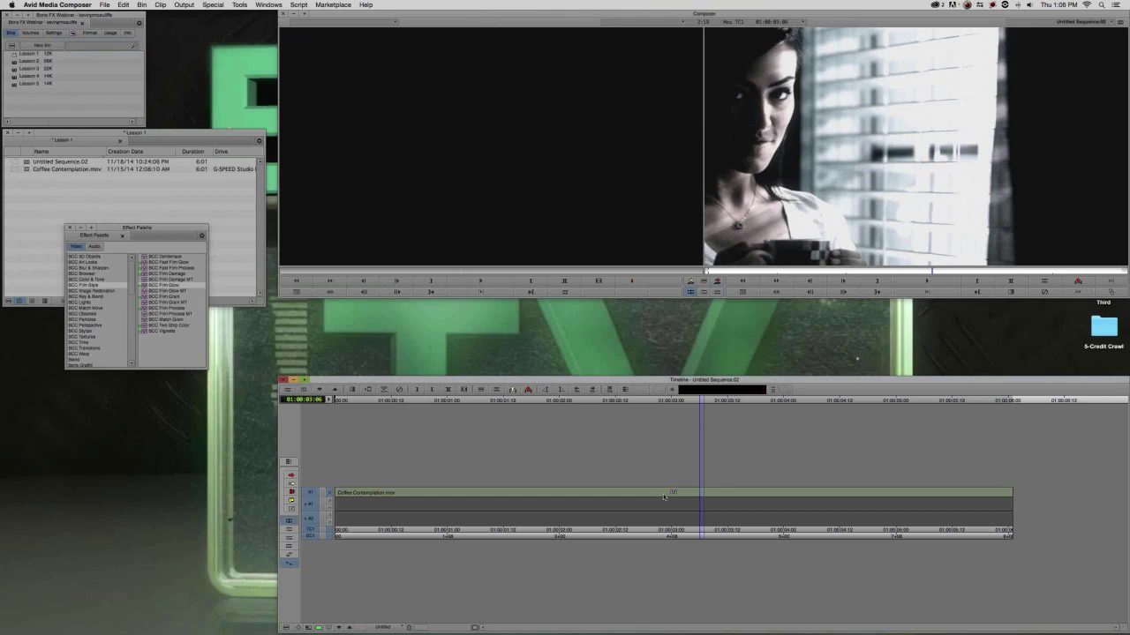
Play the sequence back and forth, park at 01:00:03:01, and reopen the clip's stacked effect settings.
key("j")
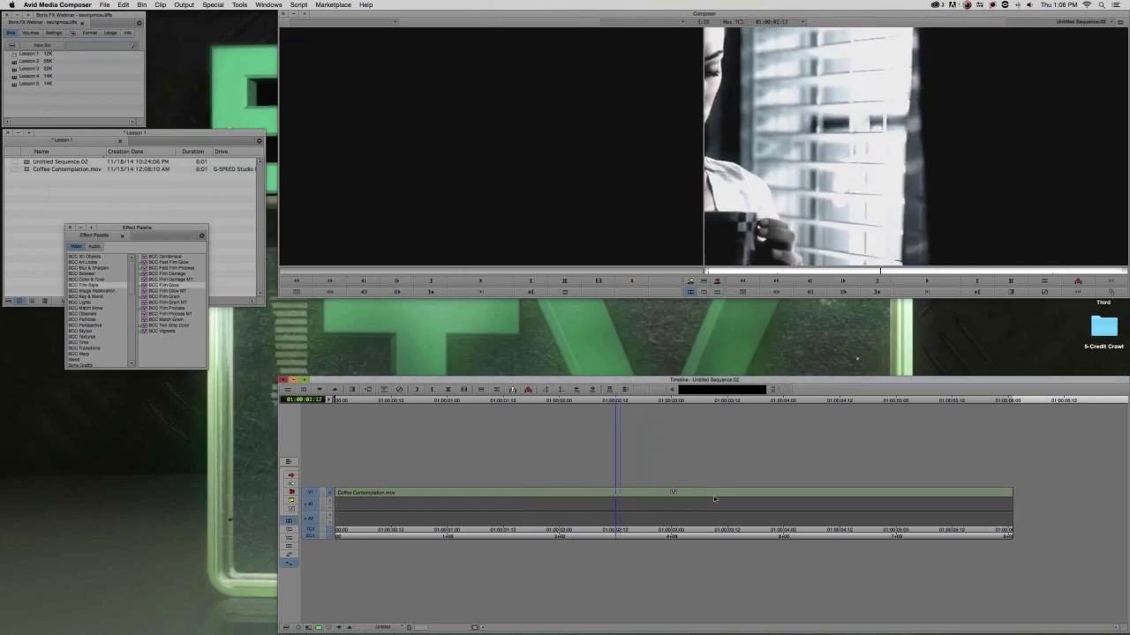
key("l")
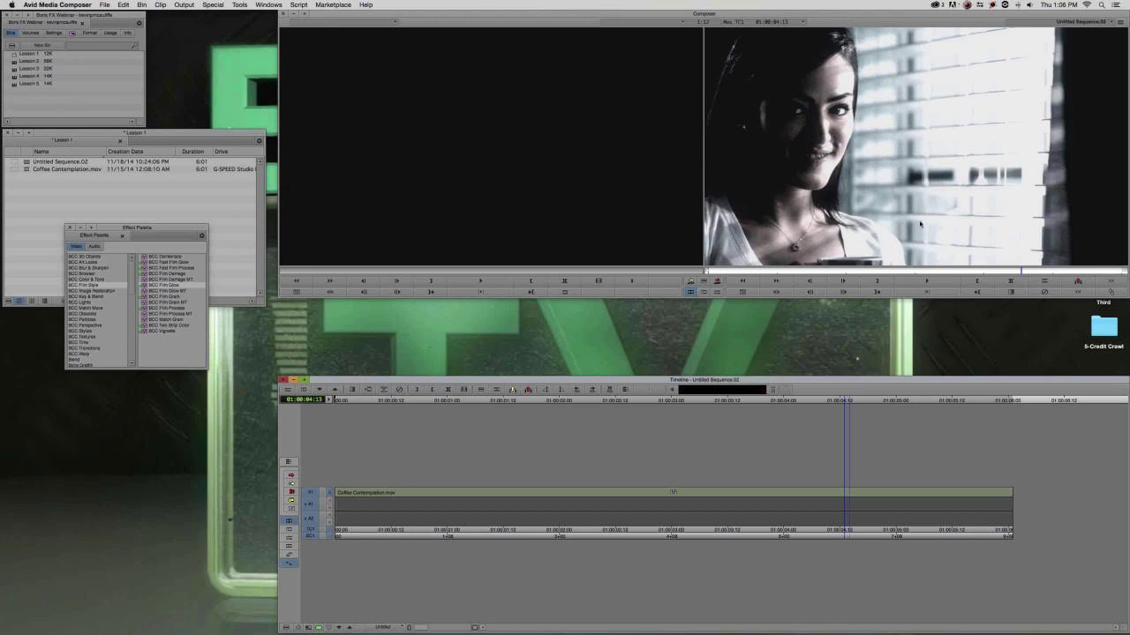
key("F8")
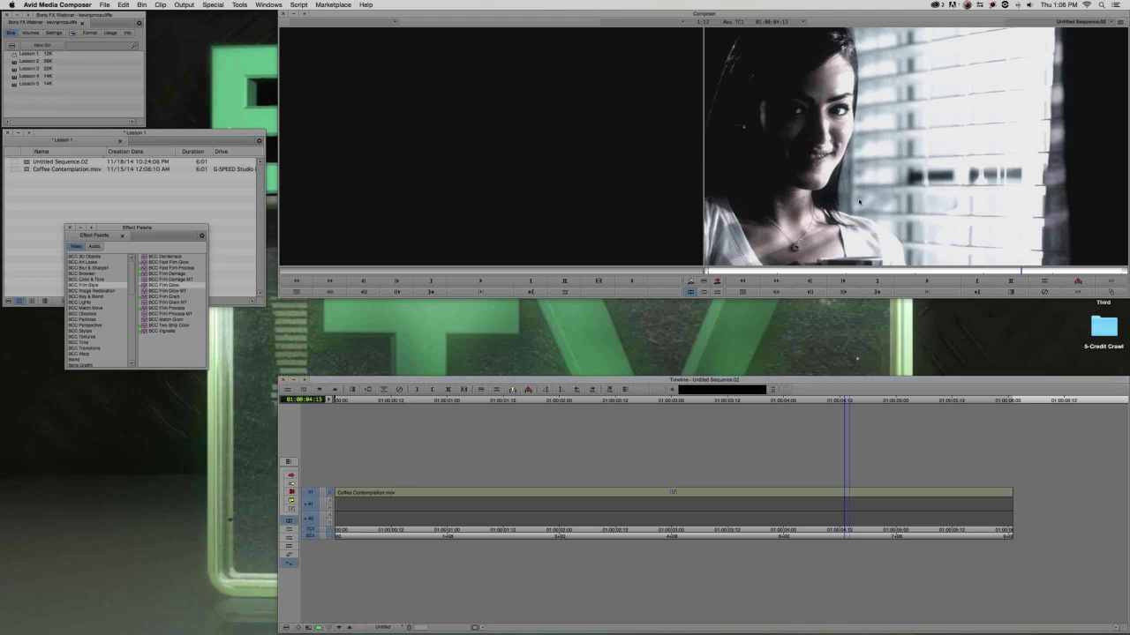
left_click(679, 499)
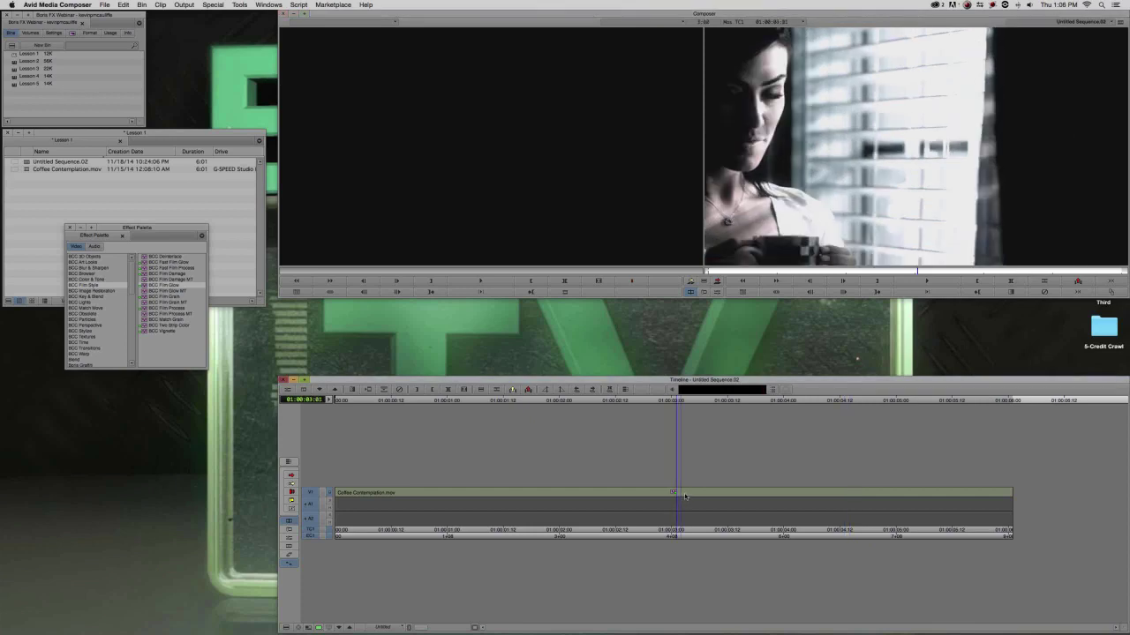
double_click(679, 494)
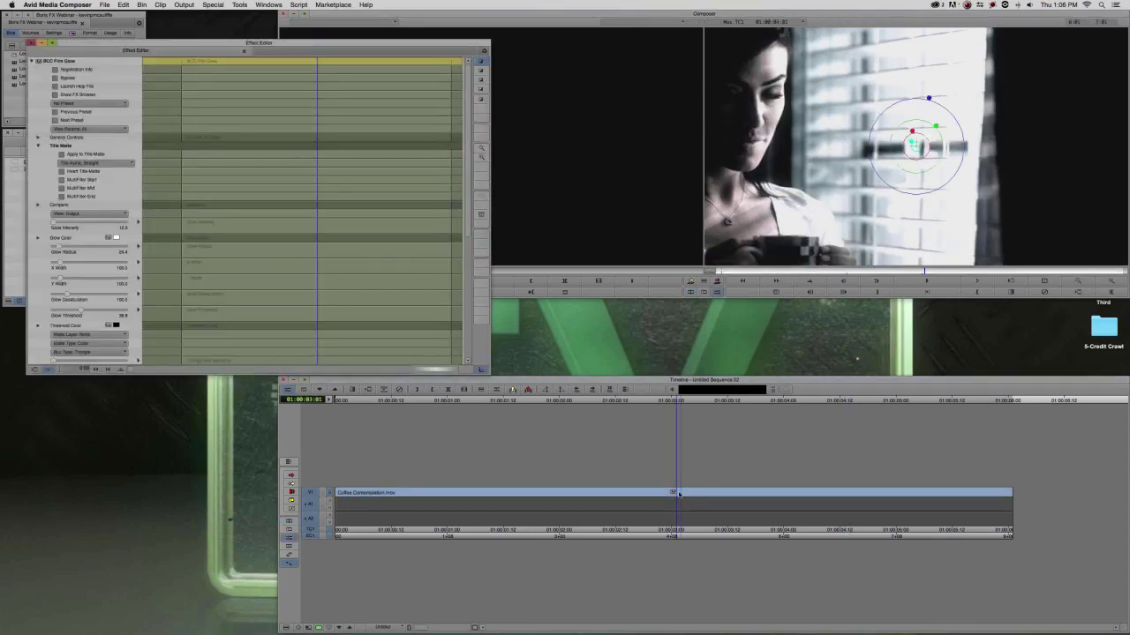
Collapse the Film Glow settings and expand BCC Two Strip Color with its preset list.
left_click_drag(313, 44, 327, 24)
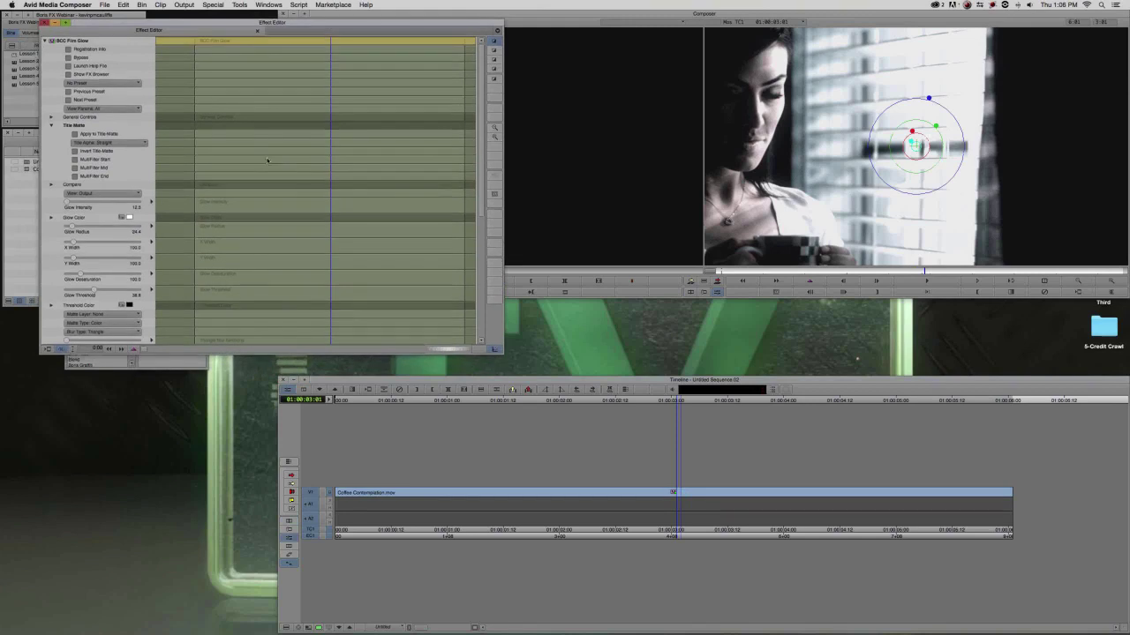
left_click(45, 41)
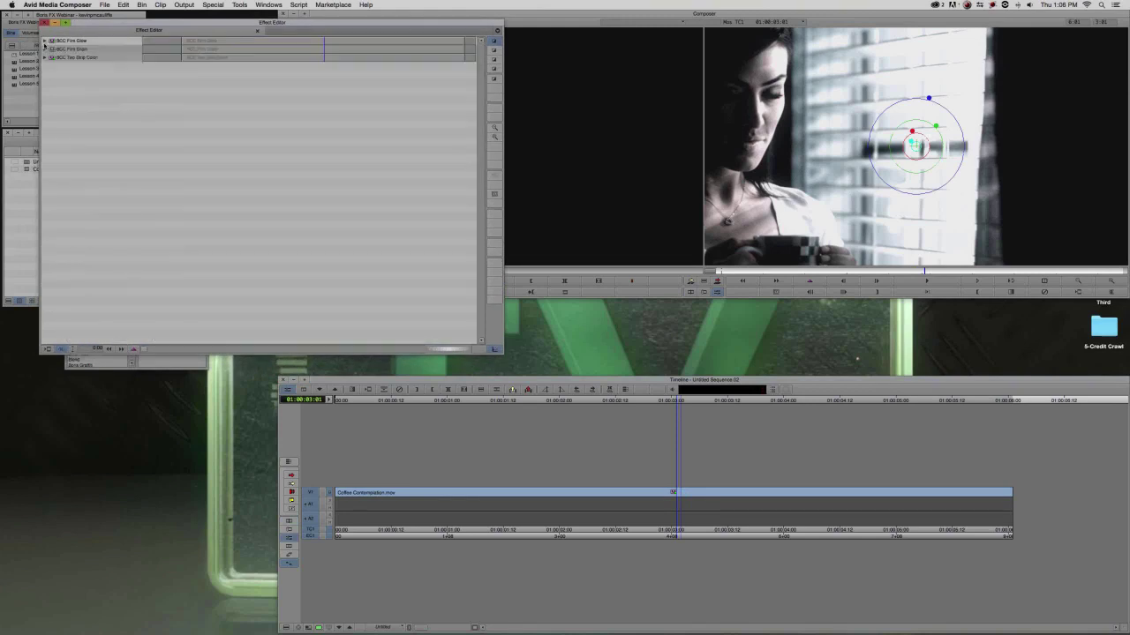
left_click(45, 57)
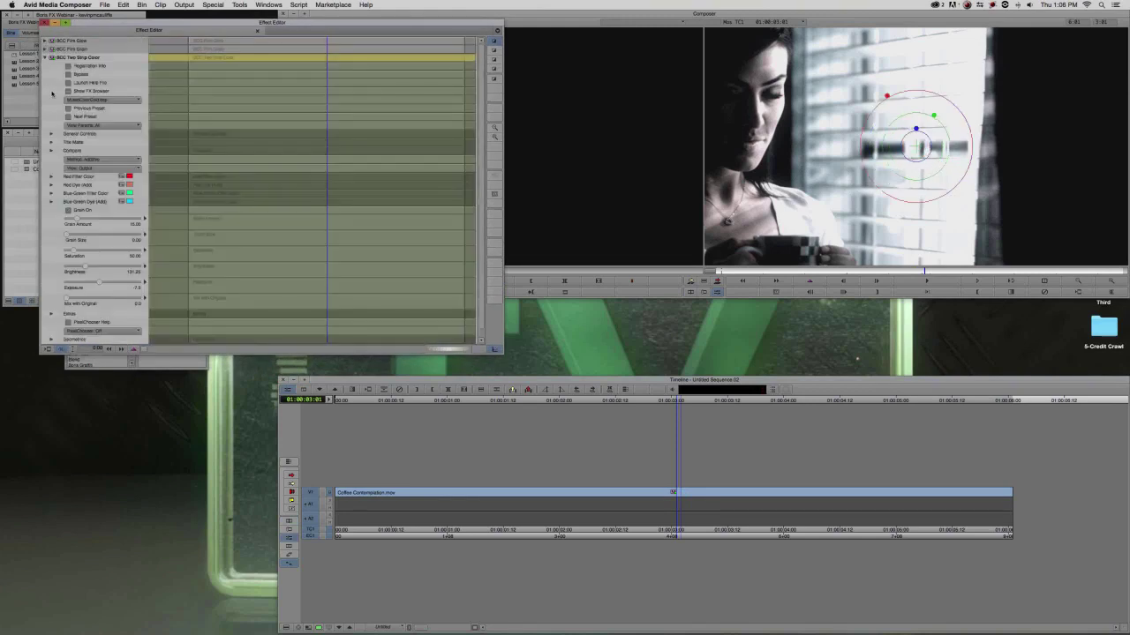
left_click(97, 99)
Start a Two Strip Color preset save, then cancel it and close the preset browser unchanged.
left_click(97, 139)
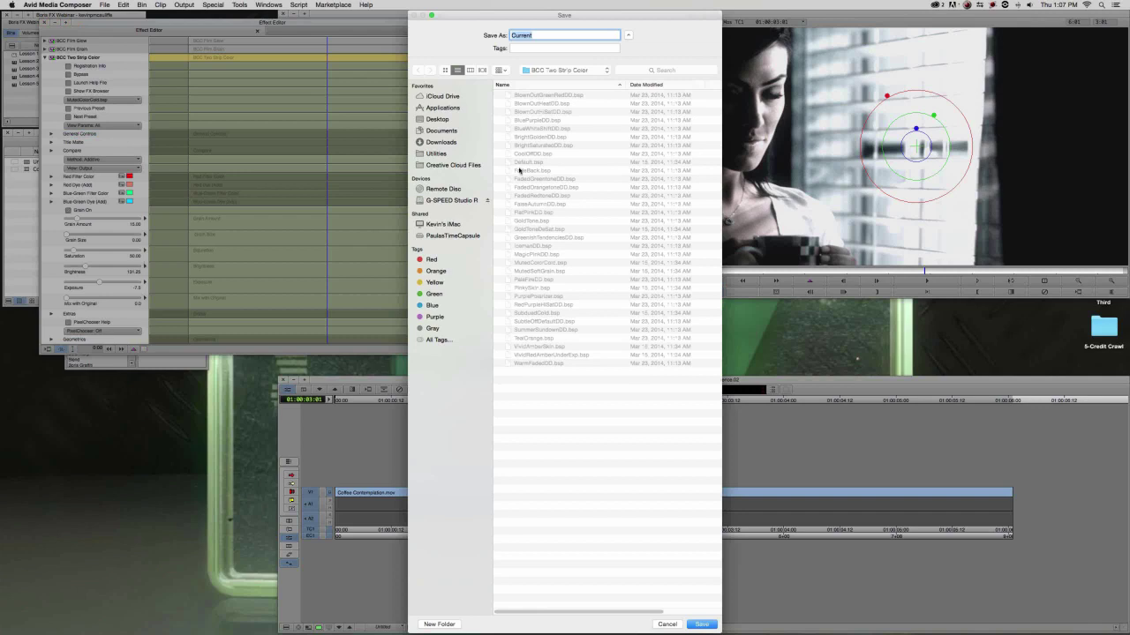
left_click(569, 72)
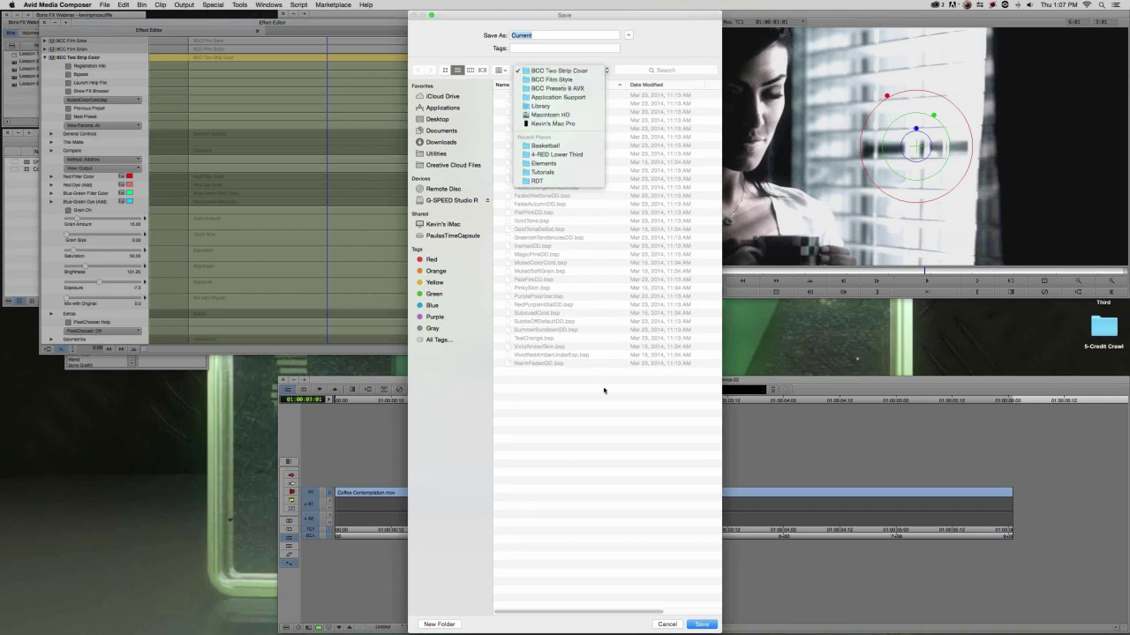
left_click(650, 544)
left_click(667, 624)
left_click(120, 99)
left_click(120, 100)
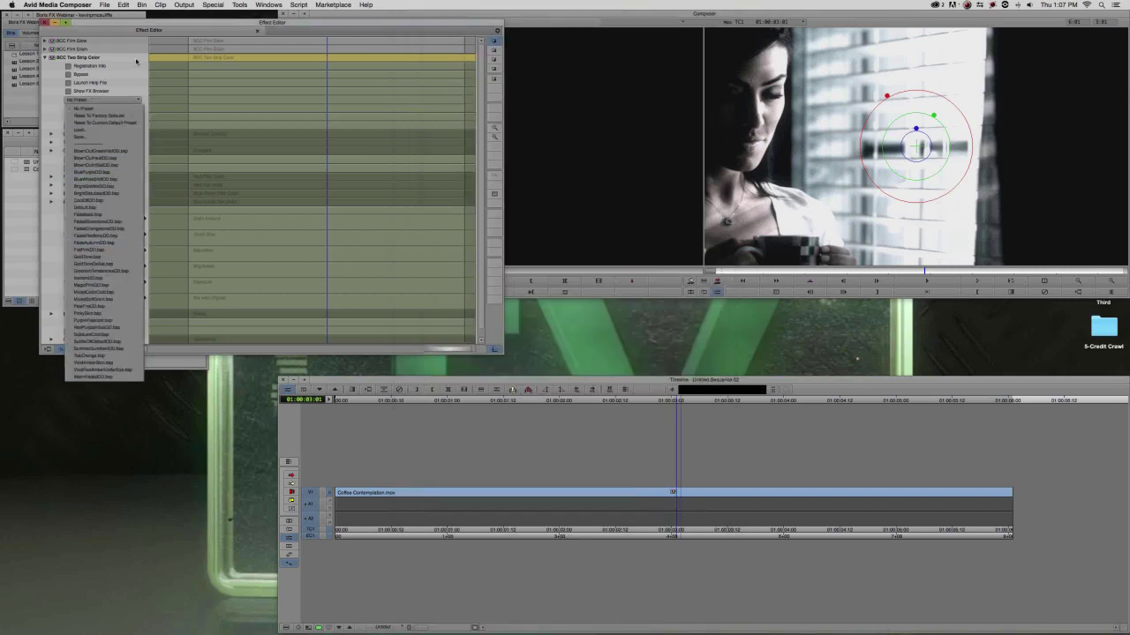
left_click(112, 76)
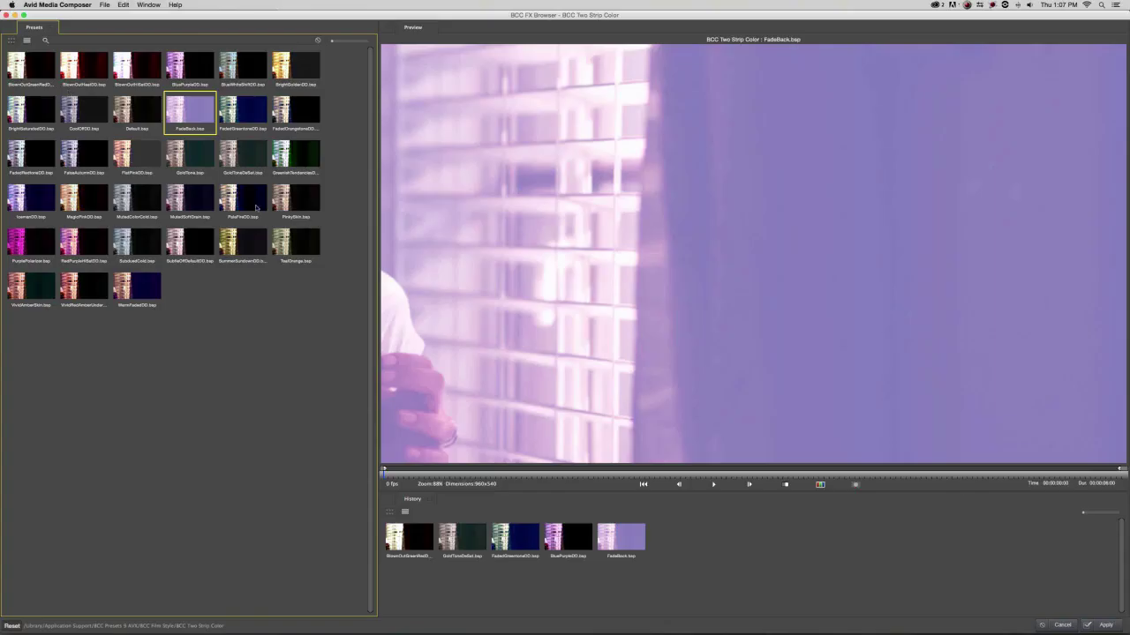
left_click(1062, 626)
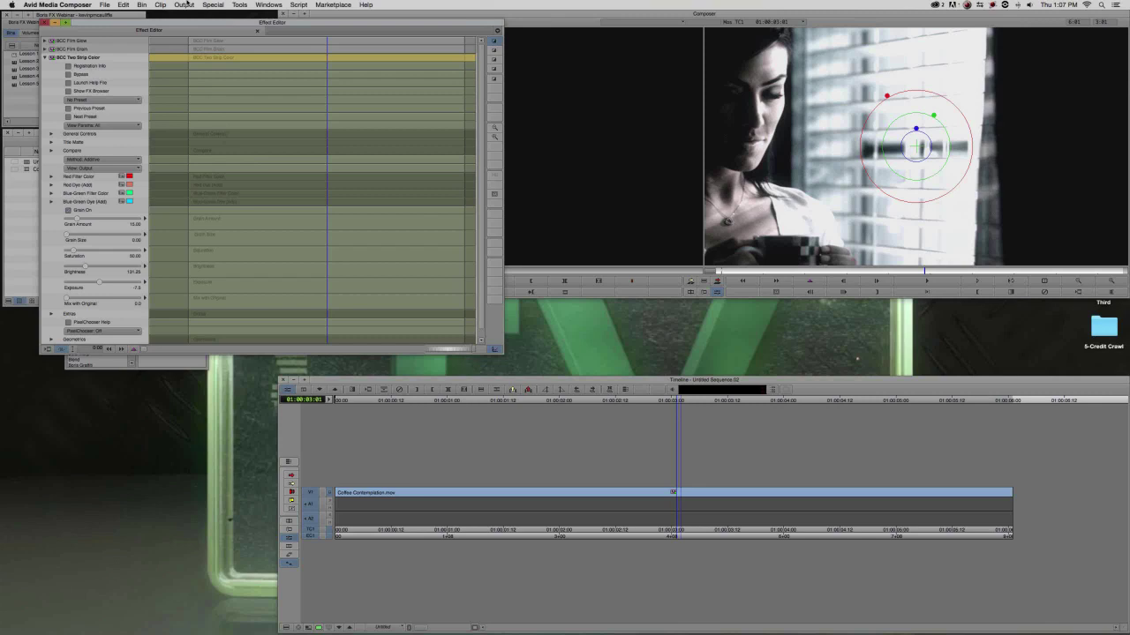
Save the Two Strip Color preset as 1-2Strip in the Desktop's 1-Power Grade folder.
left_click(84, 100)
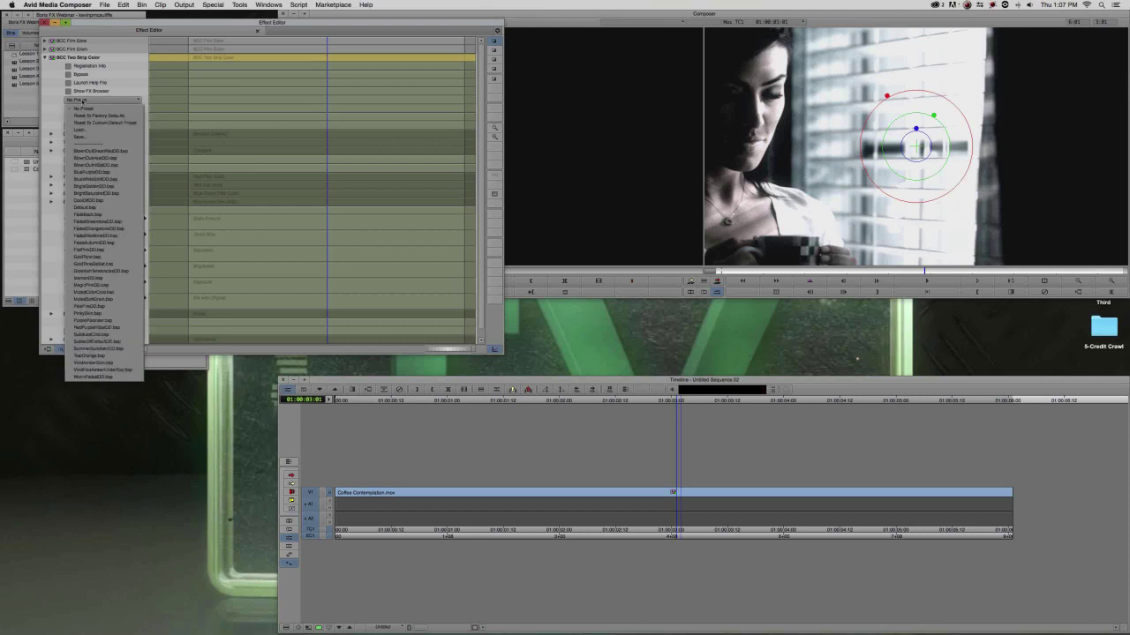
left_click(79, 137)
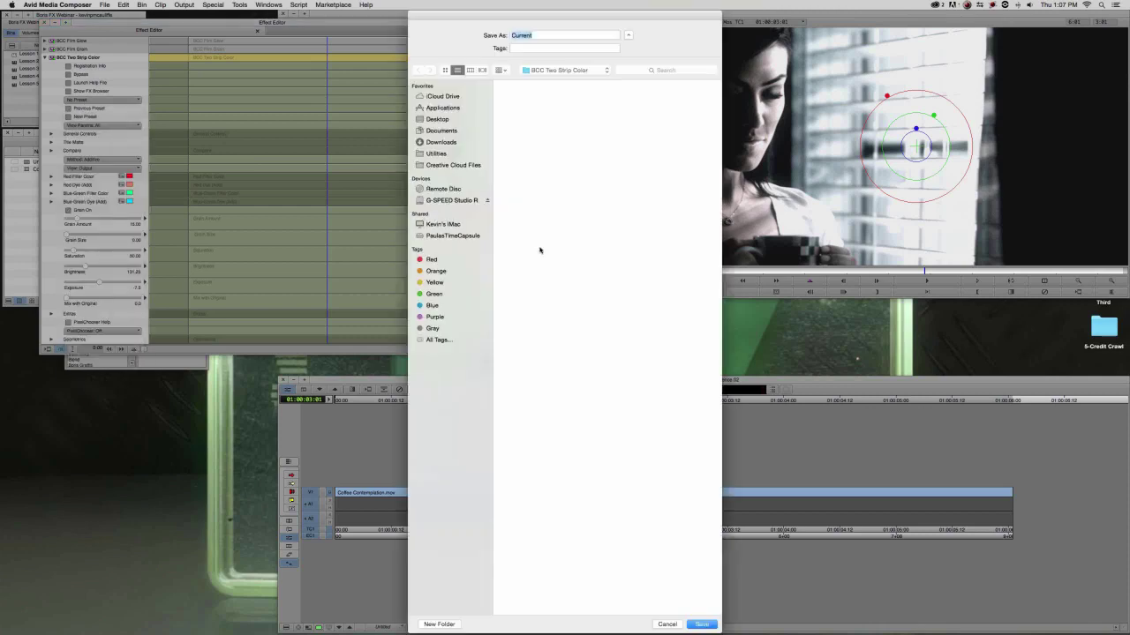
left_click(436, 118)
double_click(529, 95)
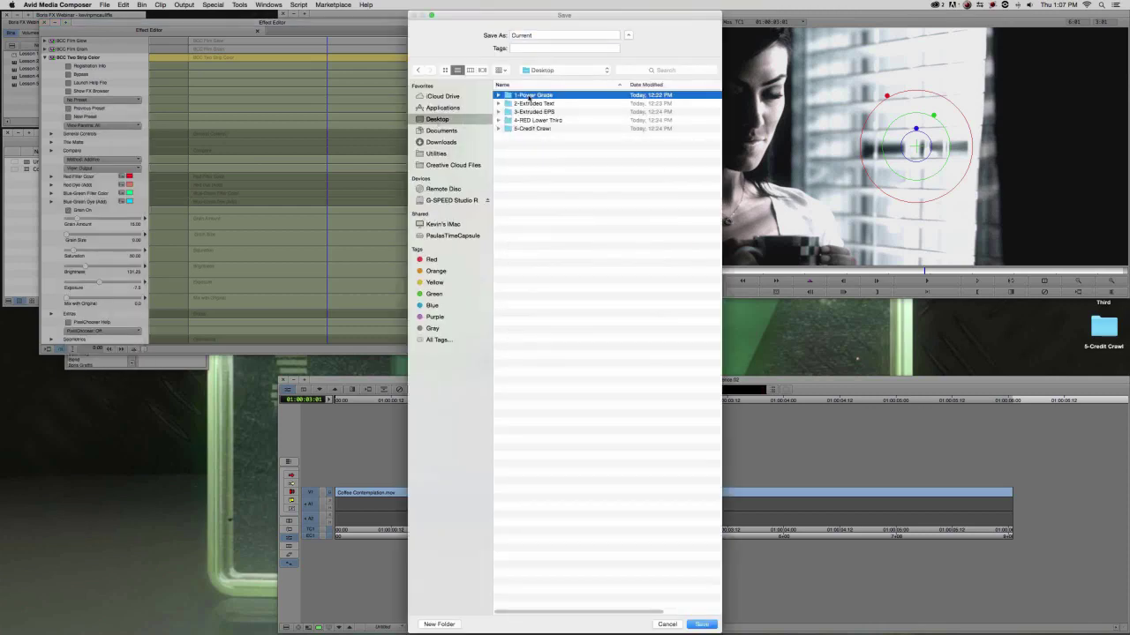
double_click(537, 36)
type("1")
type("-25")
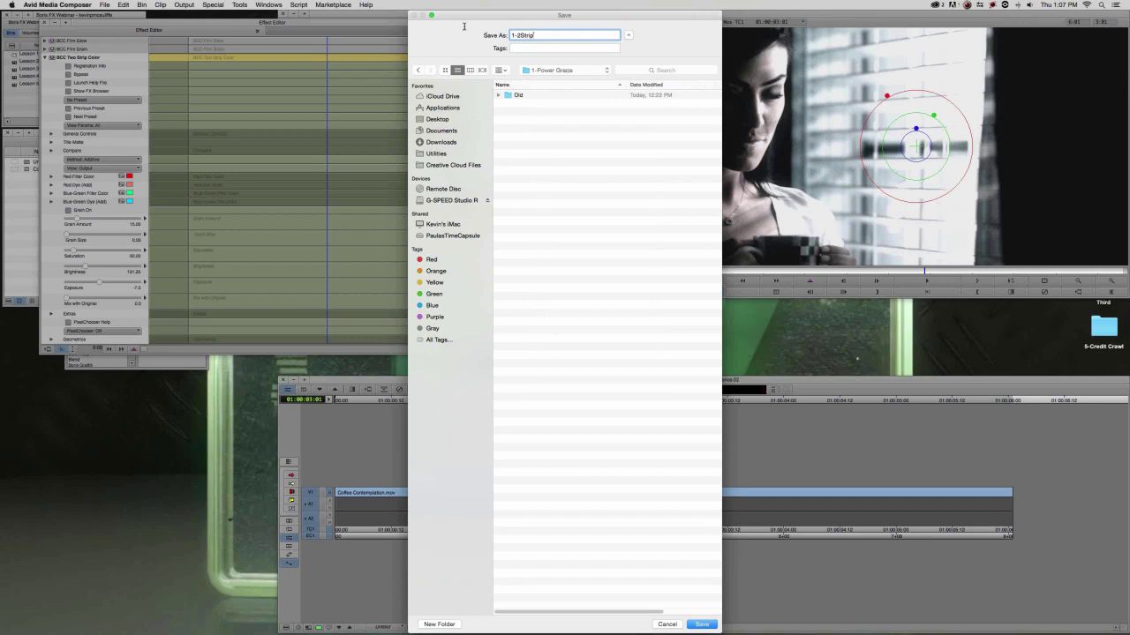
left_click(704, 624)
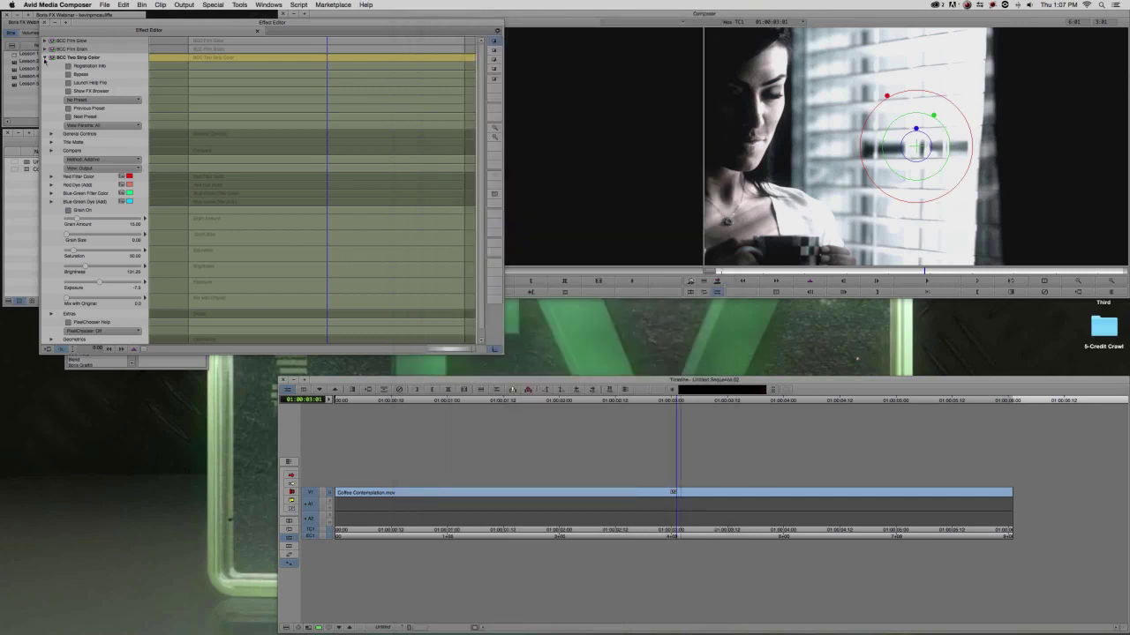
Save the BCC Film Grain settings as preset 2-Grain in the 1-Power Grade folder.
left_click(44, 59)
left_click(45, 49)
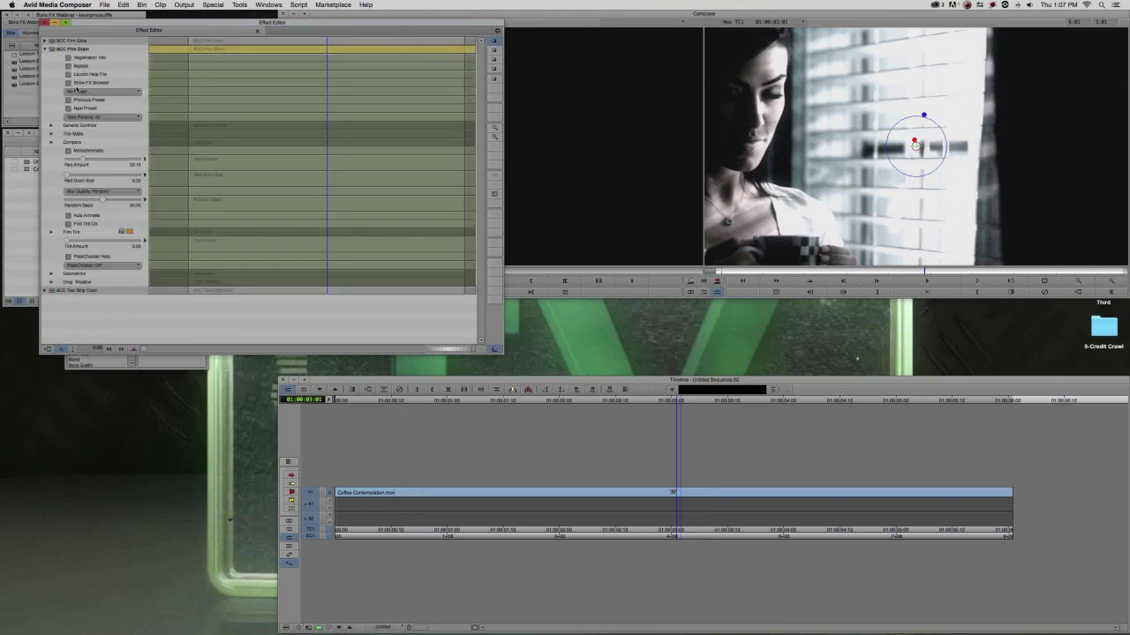
left_click(76, 90)
left_click(82, 130)
left_click(437, 119)
double_click(533, 96)
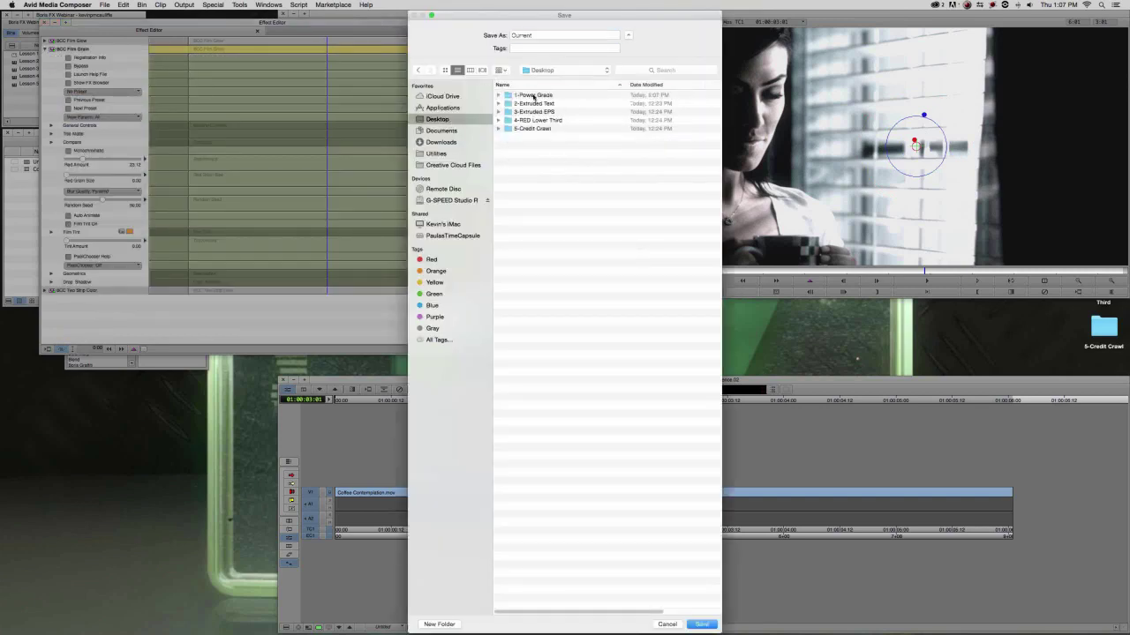
left_click(544, 35)
double_click(545, 35)
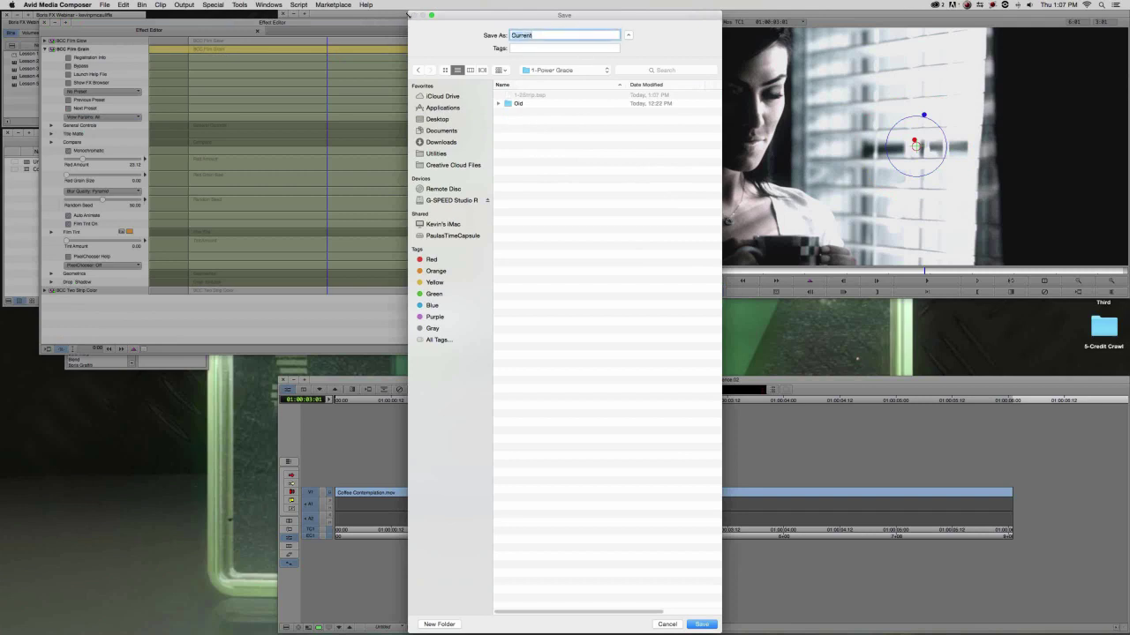
type("Grade")
key("Return")
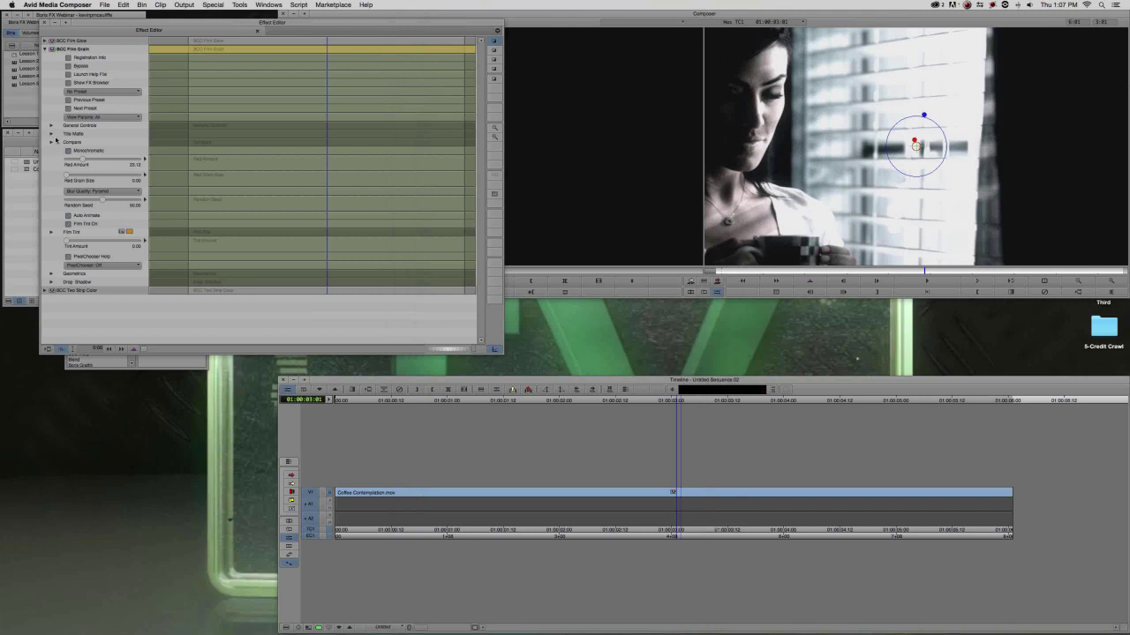
Save the BCC Film Glow settings as preset 3-Glow in the 1-Power Grade folder.
left_click(45, 49)
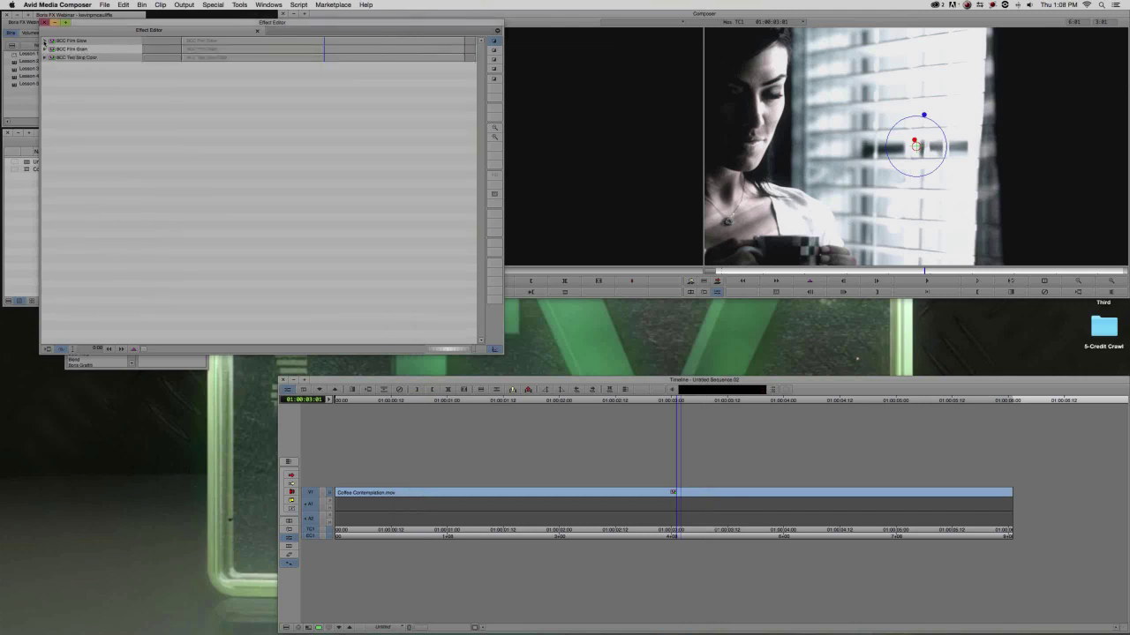
left_click(45, 40)
left_click(86, 83)
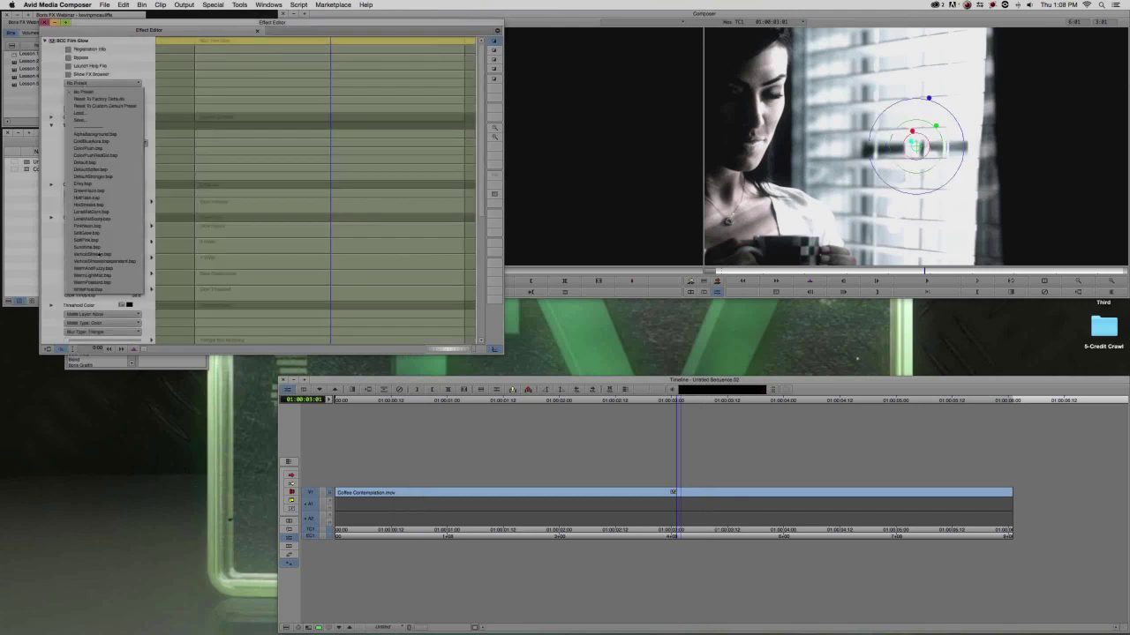
left_click(80, 120)
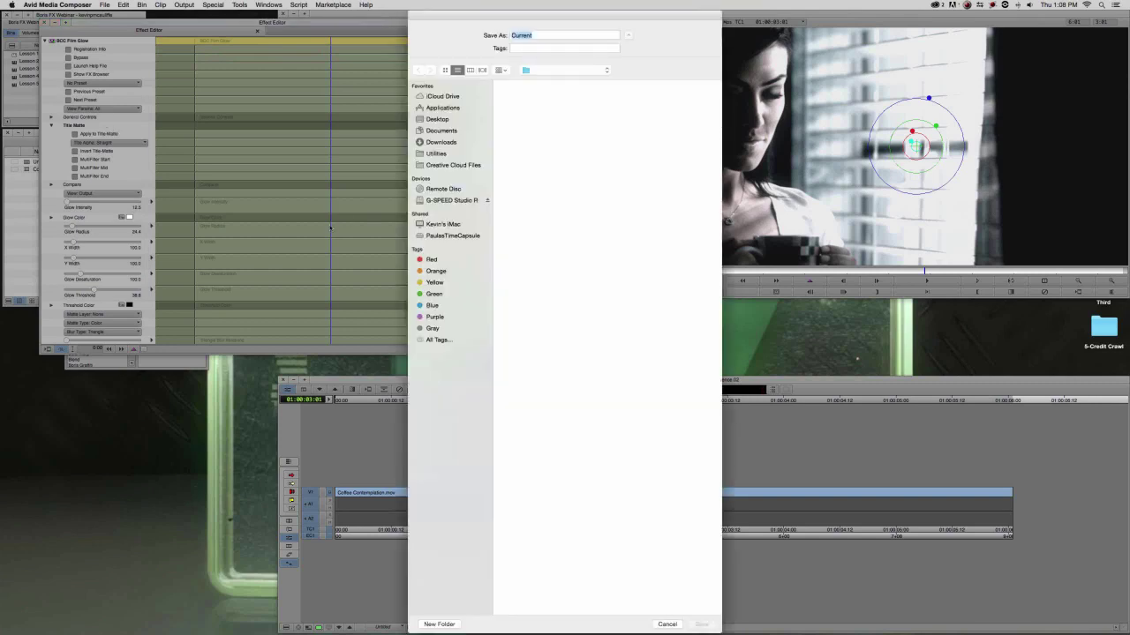
left_click(438, 119)
double_click(541, 95)
double_click(536, 36)
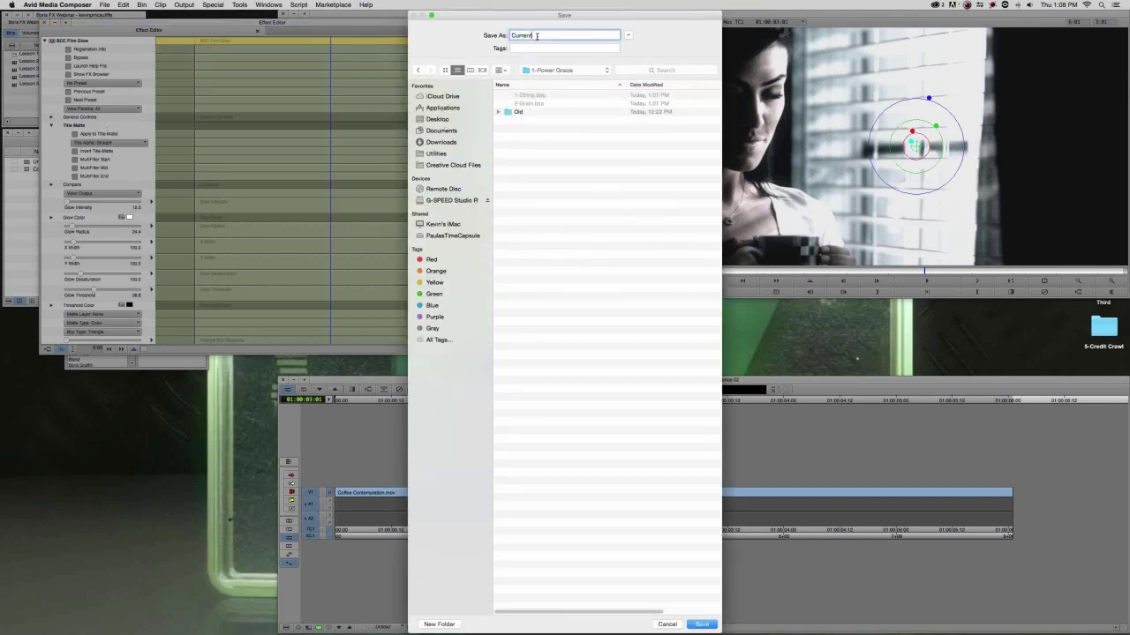
type("3-Glow")
key("Return")
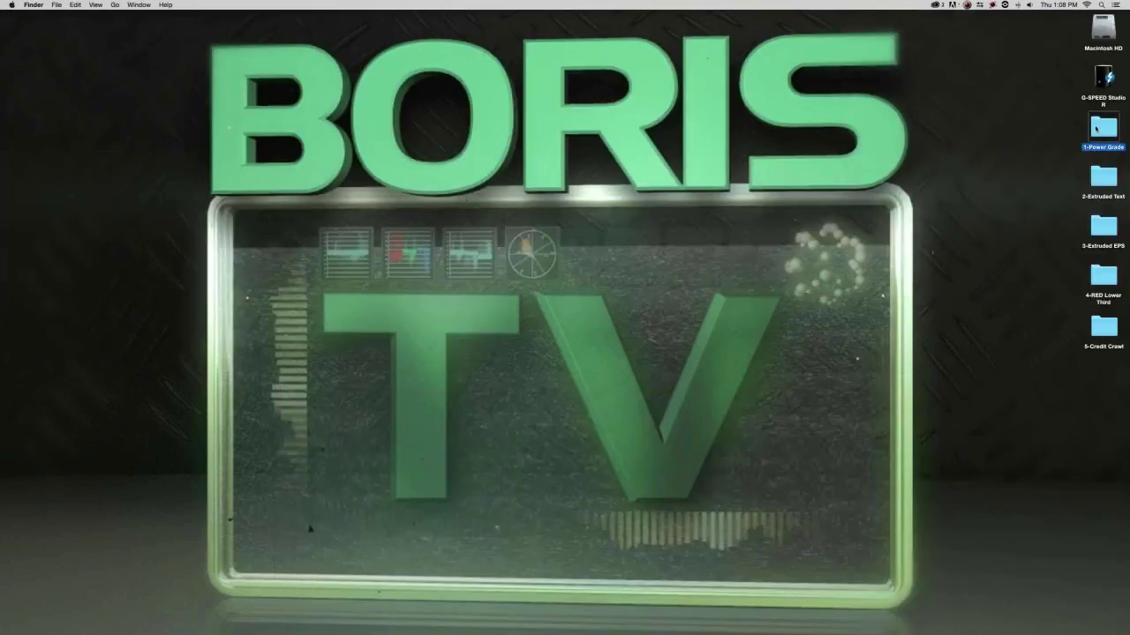
Check 1-2Strip.bsp, 2-Grain.bsp and 3-Glow.bsp in 1-Power Grade, then switch to DaVinci Resolve.
double_click(1103, 128)
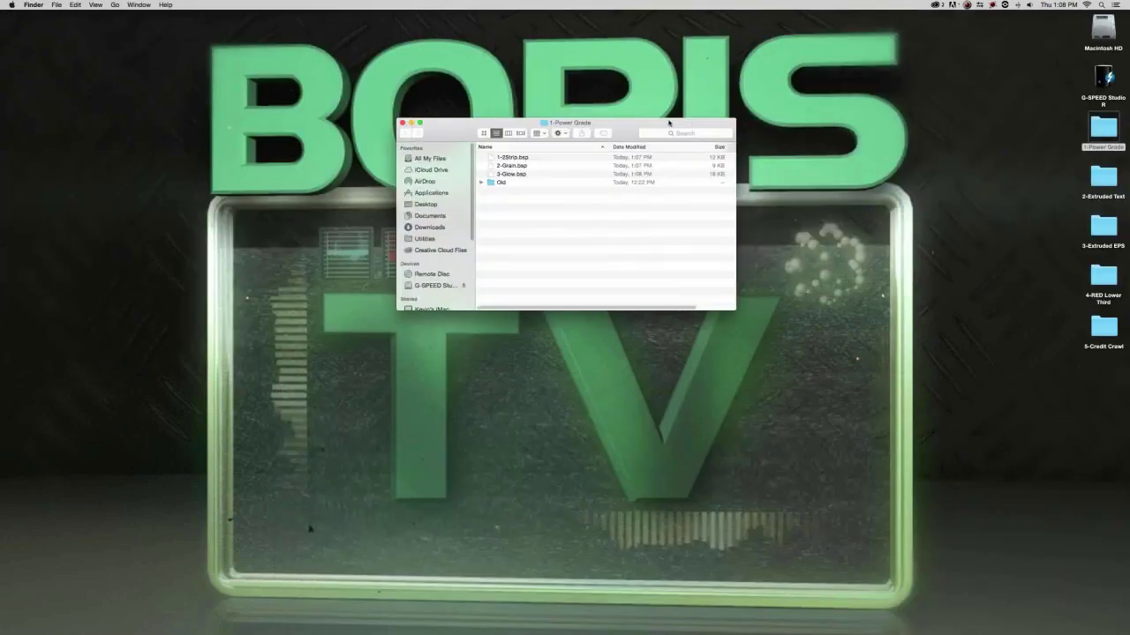
left_click_drag(645, 125, 663, 107)
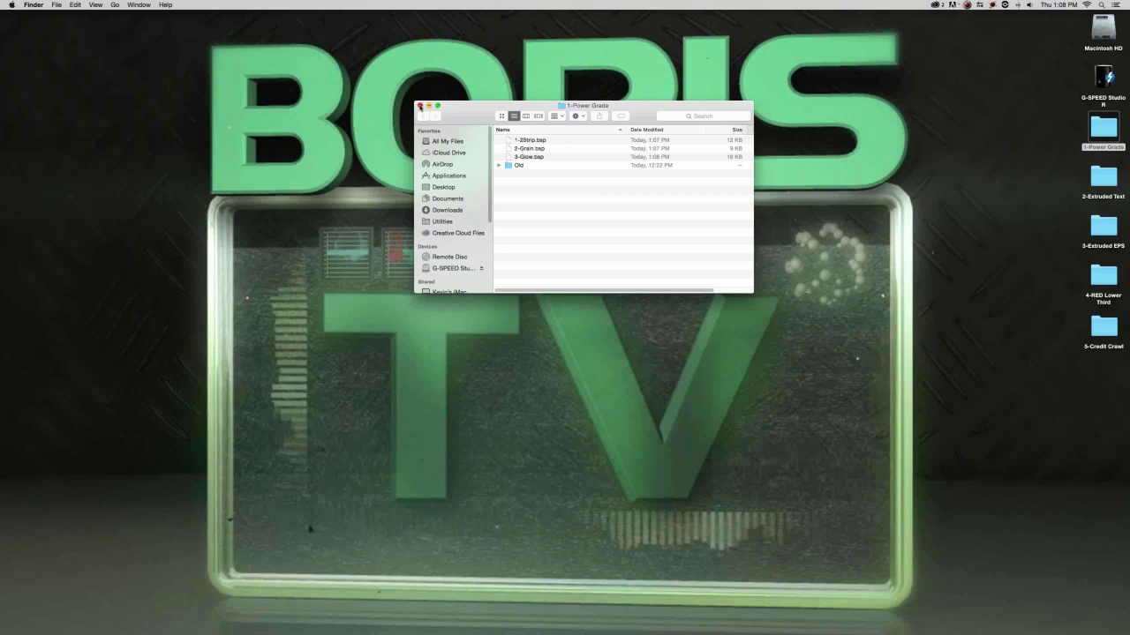
left_click(420, 106)
key("super+Tab")
key("super+Tab")
key("super+Tab")
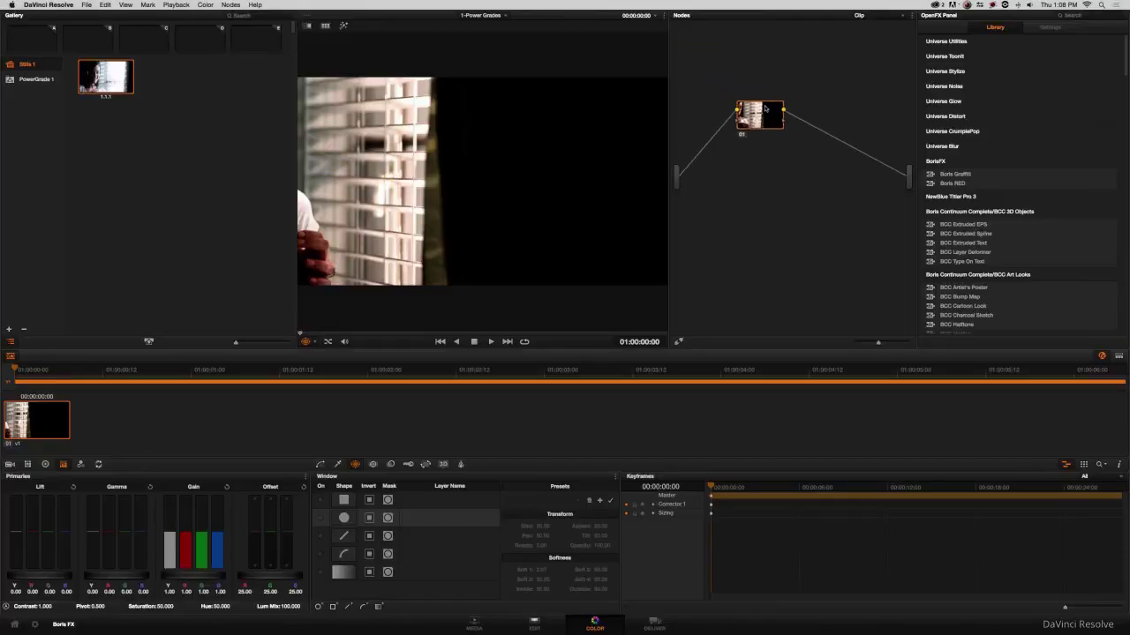
Scrub the clip to 01:00:04:14 on the Edit page, then return to the Color page.
left_click_drag(764, 122, 749, 148)
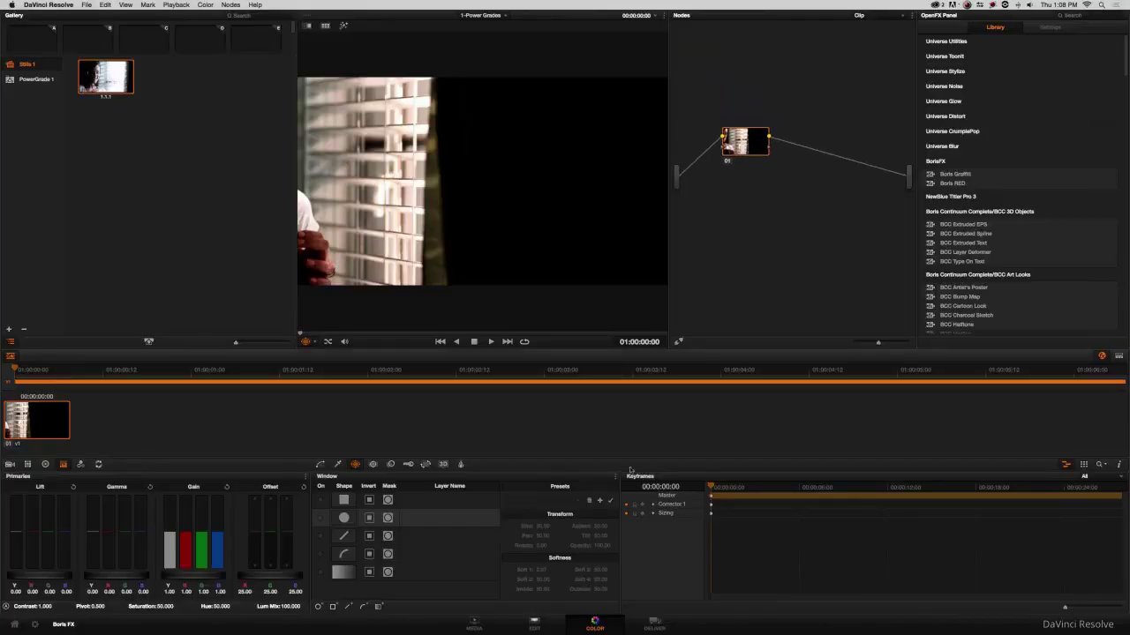
left_click(534, 620)
left_click_drag(390, 305, 426, 304)
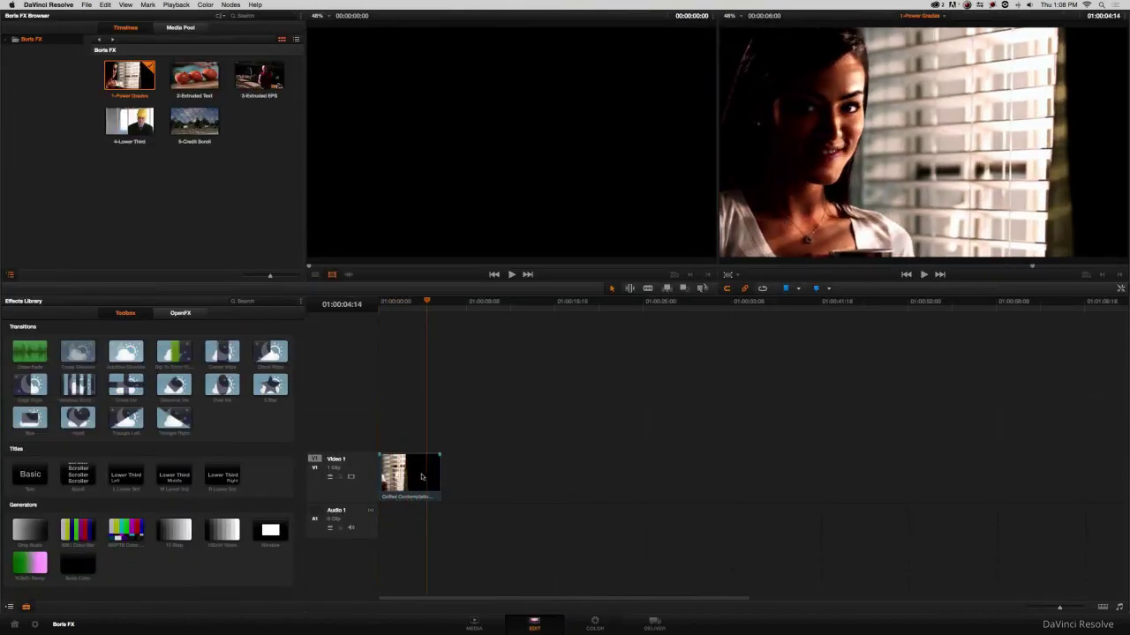
left_click(600, 627)
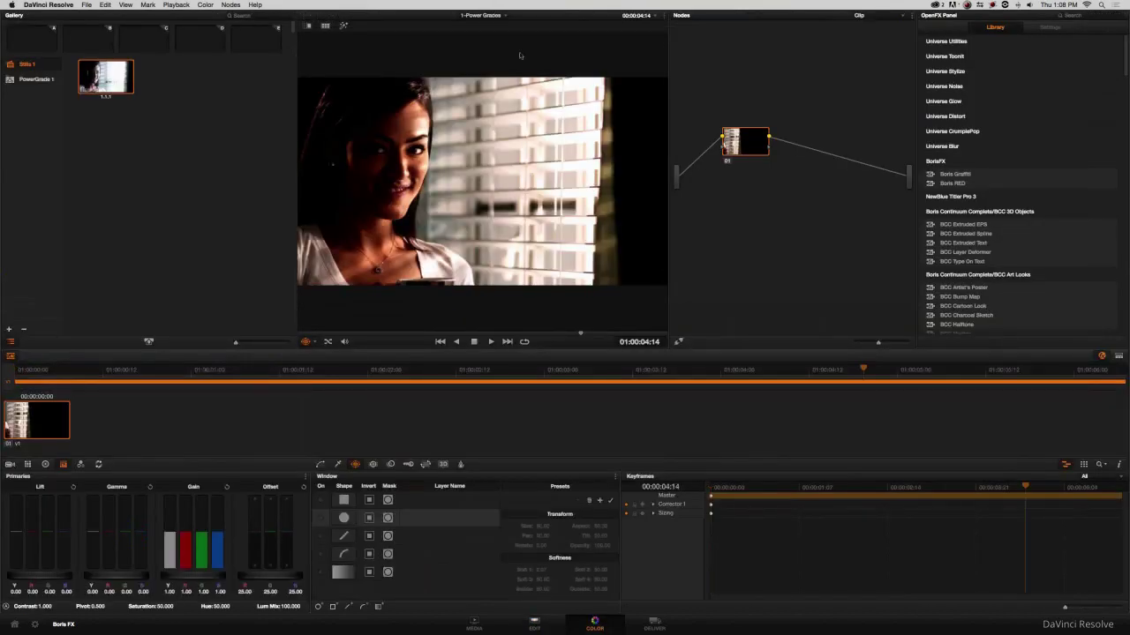
Delete the gallery still and drop BCC Two Strip Color onto node 01.
right_click(106, 68)
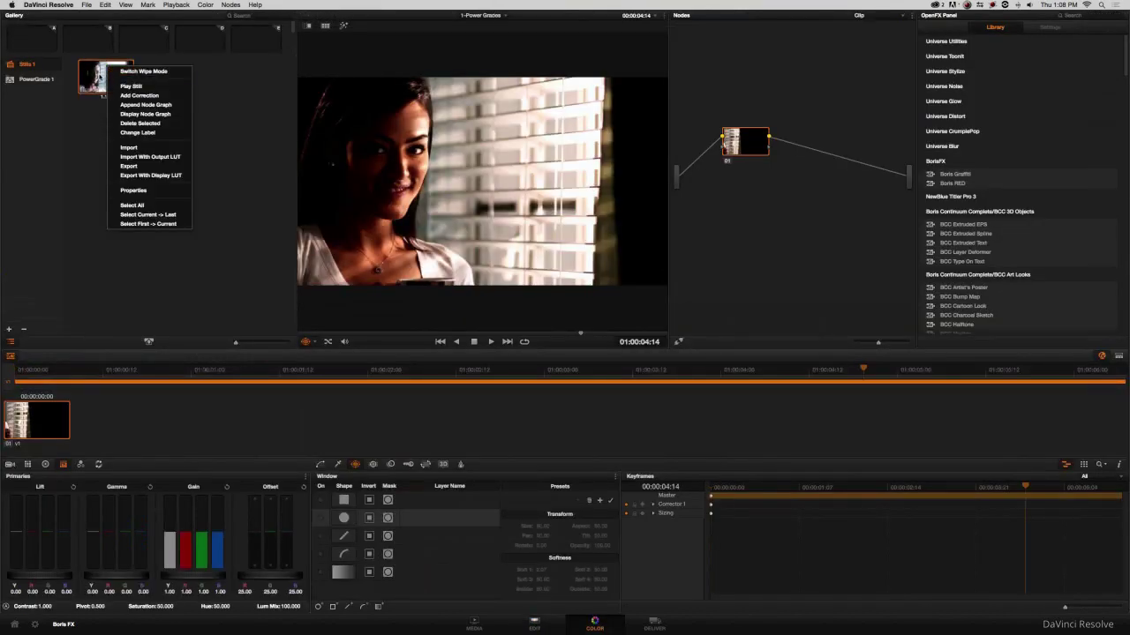
left_click(99, 78)
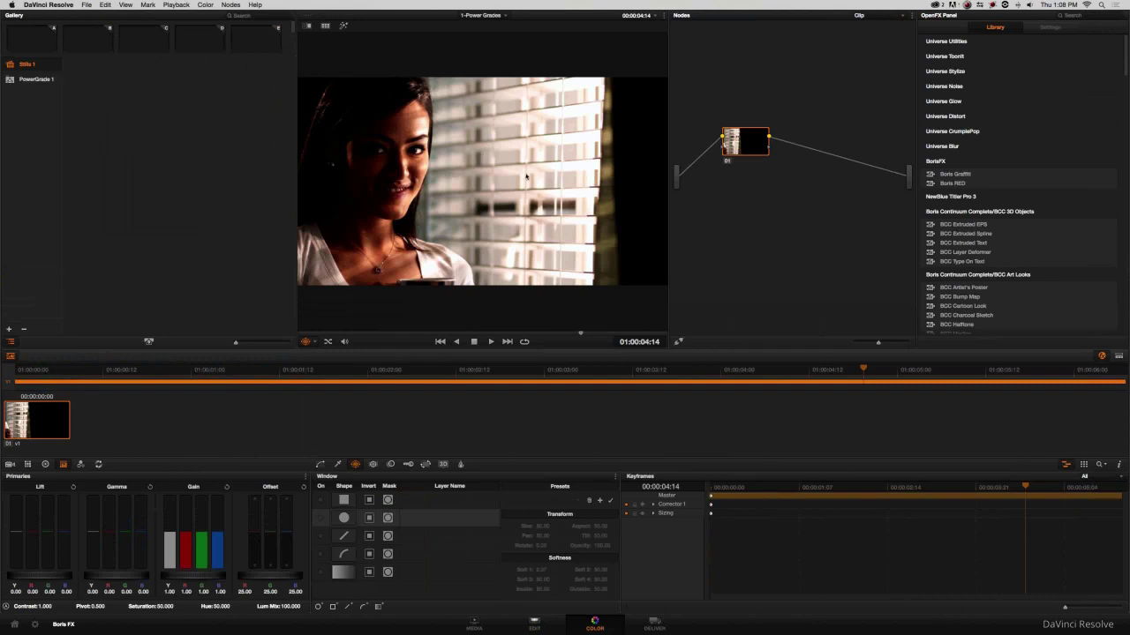
left_click_drag(733, 151, 727, 134)
scroll(1013, 230, "down", 10)
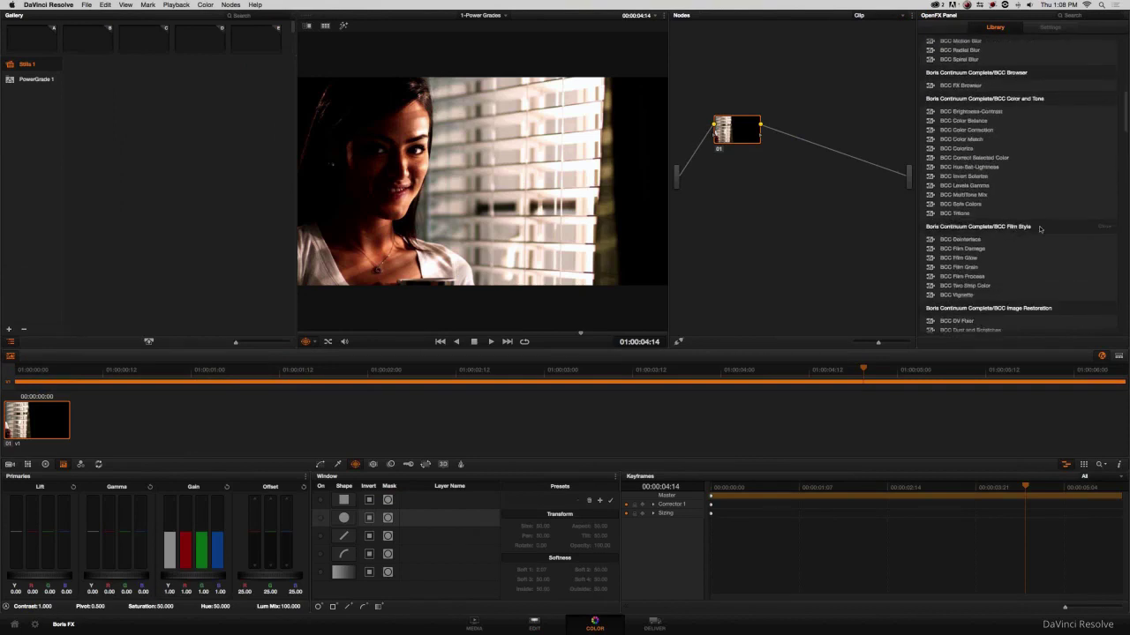
left_click_drag(967, 287, 742, 132)
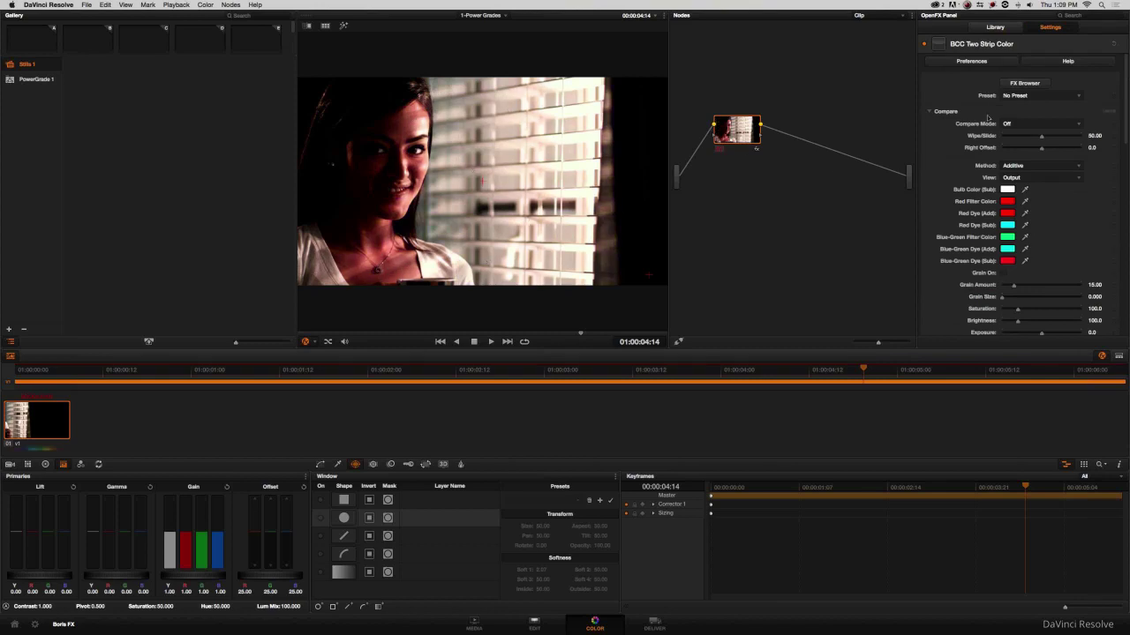
Load 1-2Strip.bsp from Desktop > 1-Power Grade into BCC Two Strip Color.
left_click(1023, 83)
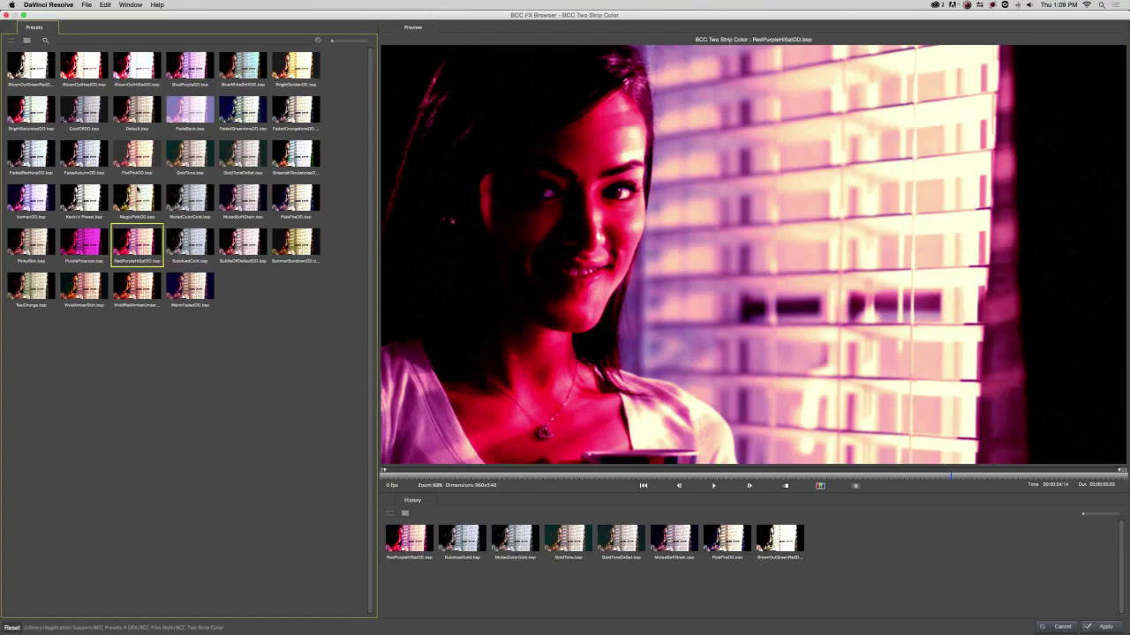
left_click(1064, 628)
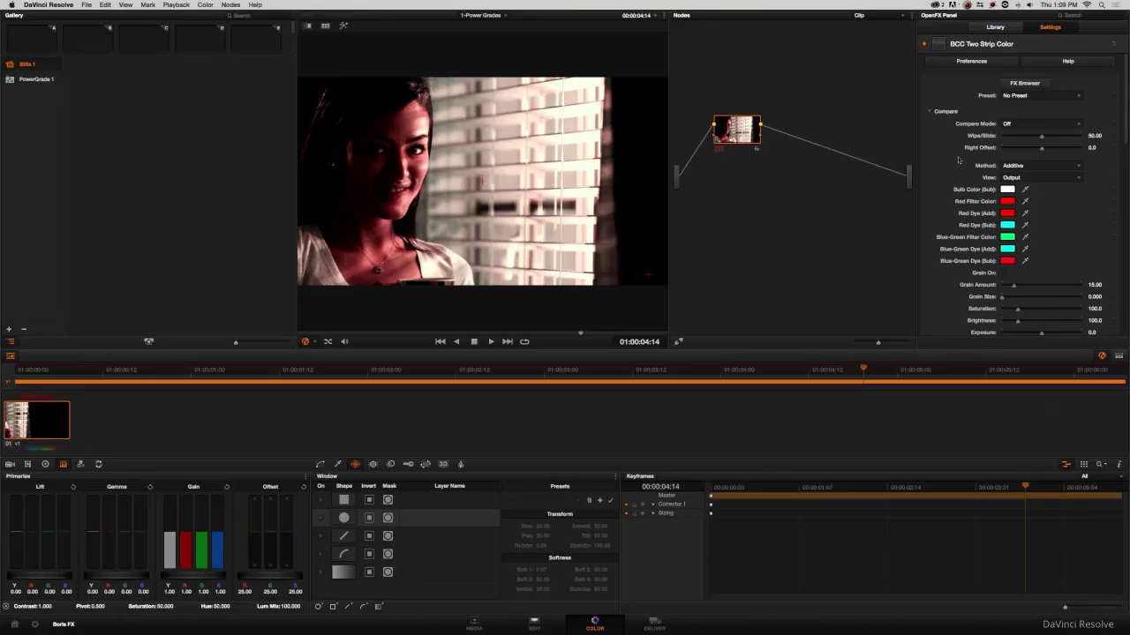
left_click(1015, 96)
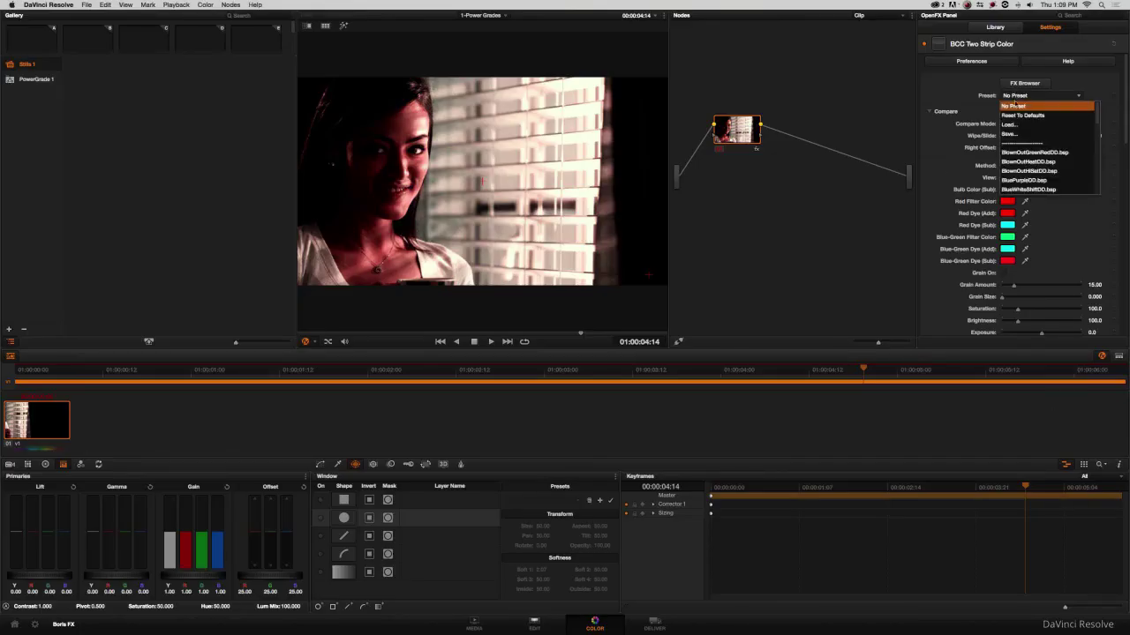
left_click(845, 130)
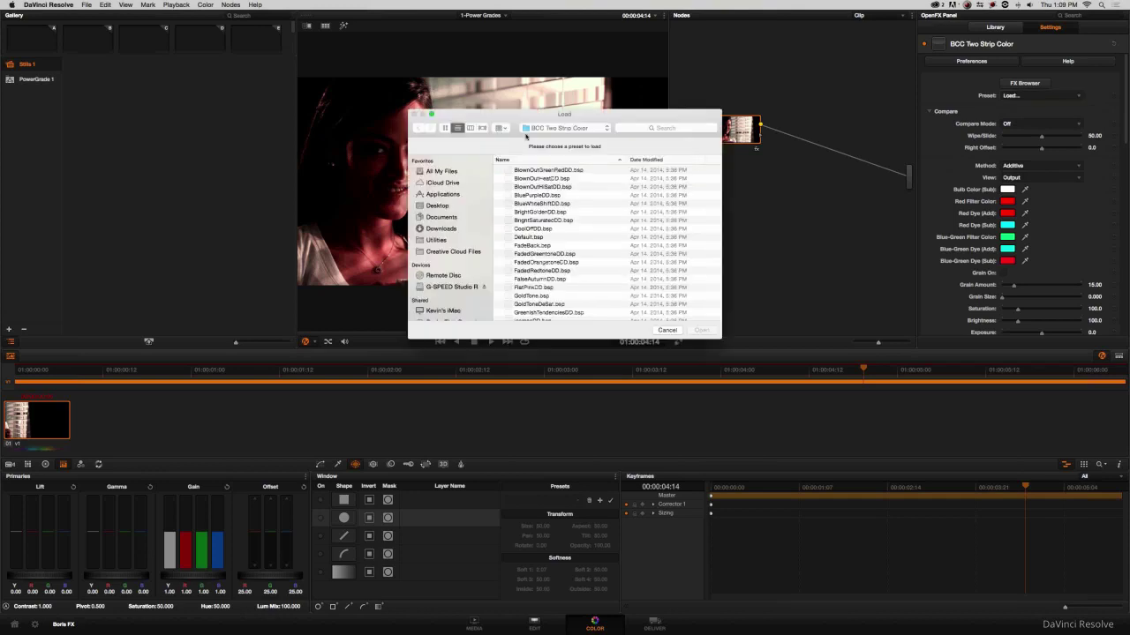
left_click(437, 205)
double_click(536, 170)
left_click(540, 170)
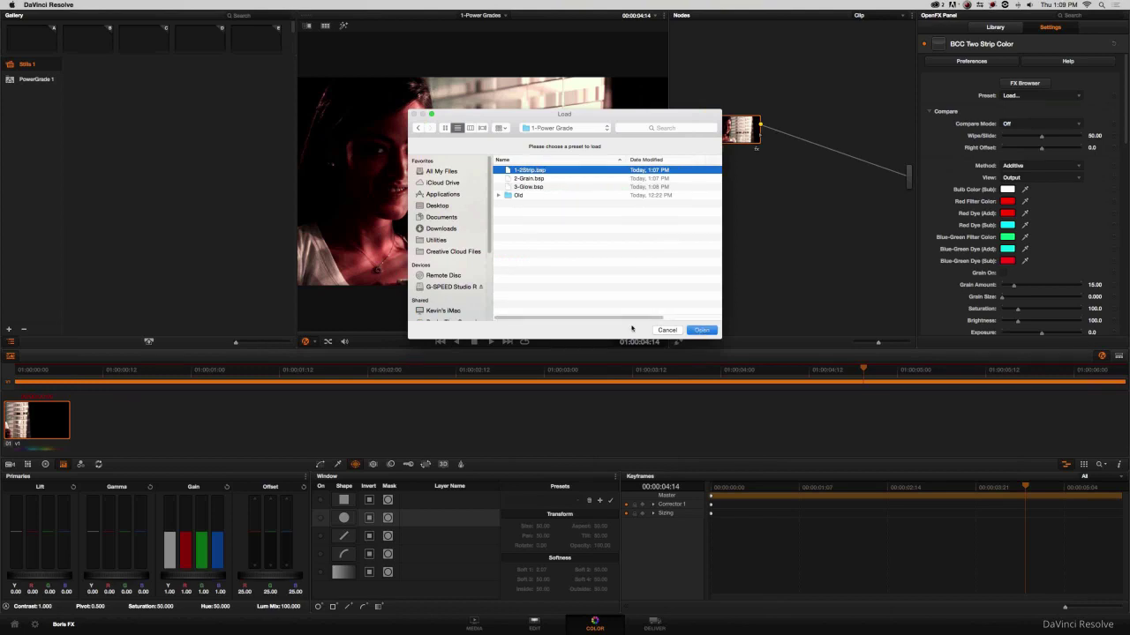
left_click(701, 330)
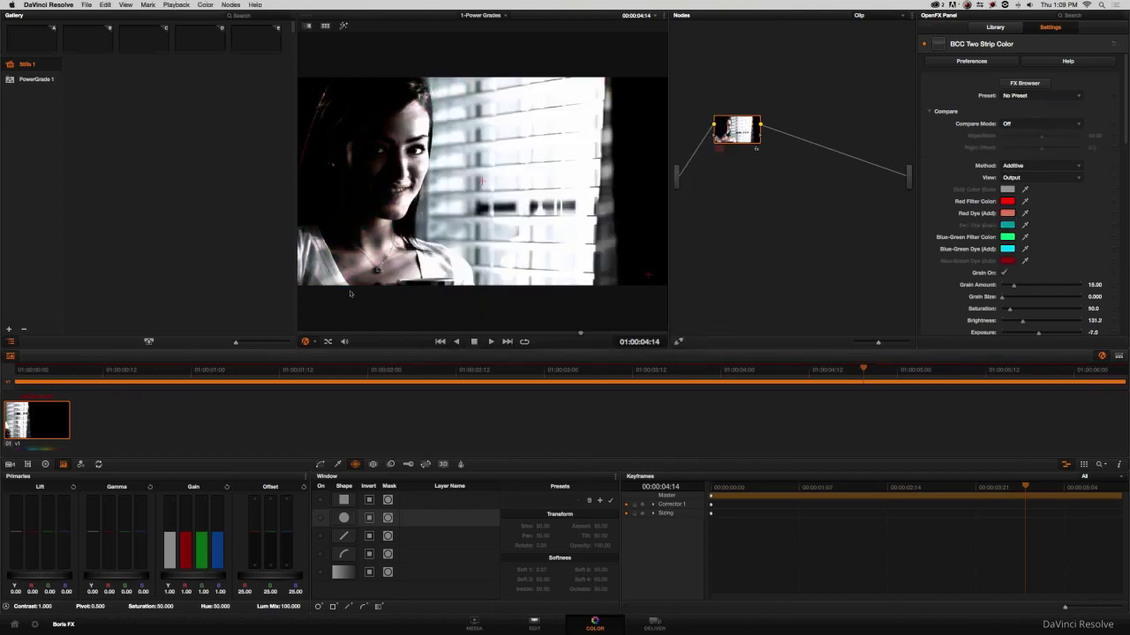
Add serial nodes after node 01, creating nodes 02, 03 and an extra one.
left_click_drag(755, 135, 744, 145)
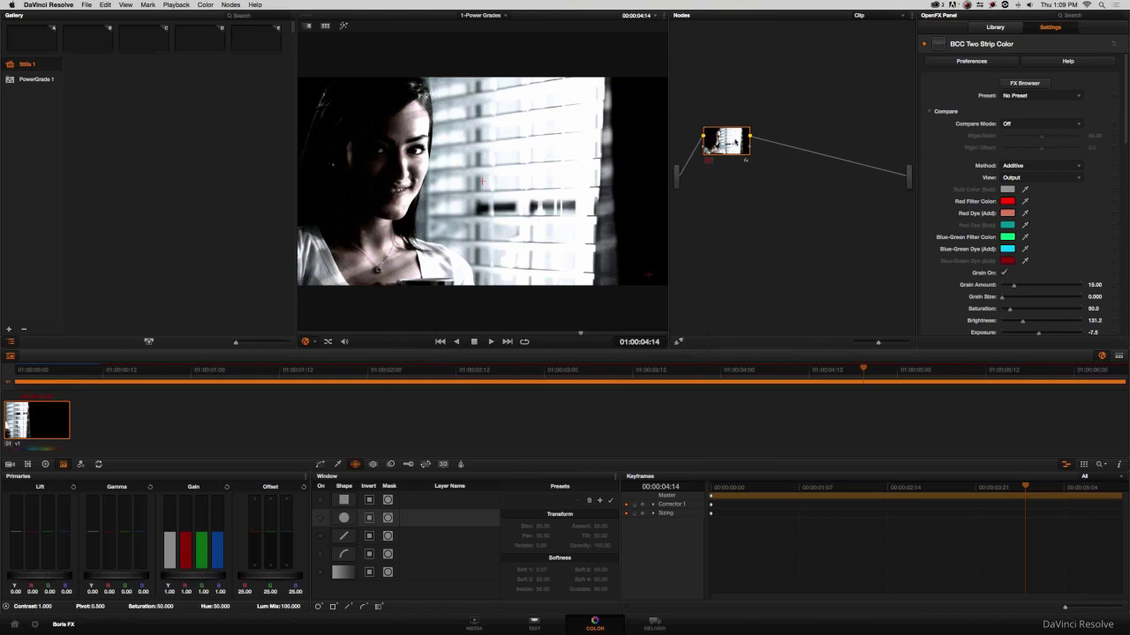
right_click(744, 144)
left_click(764, 155)
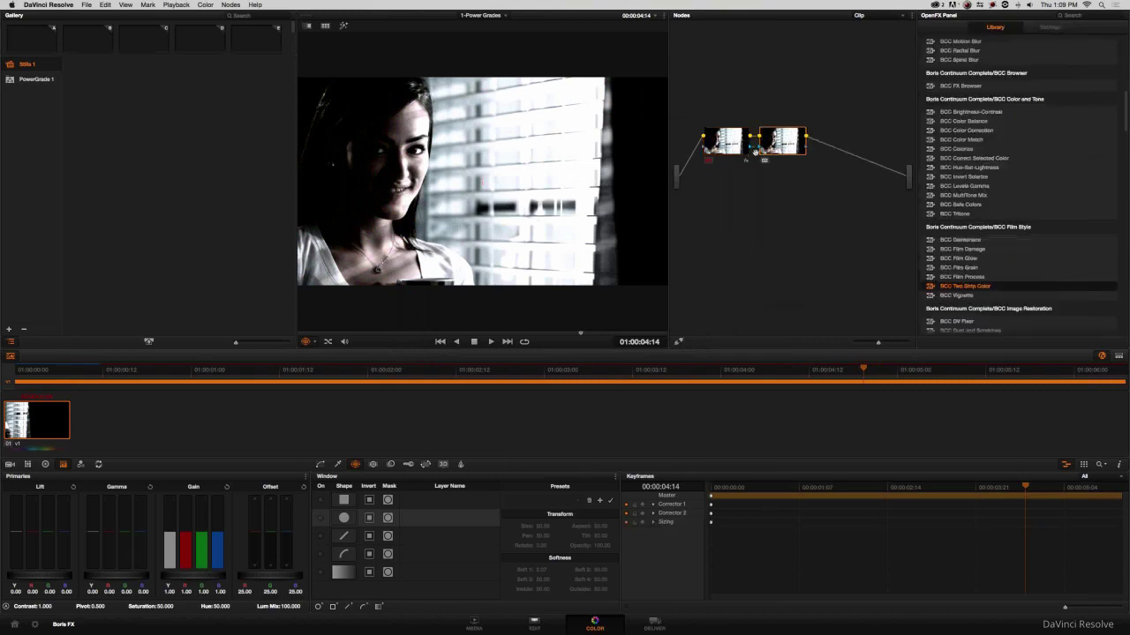
right_click(776, 144)
left_click(799, 157)
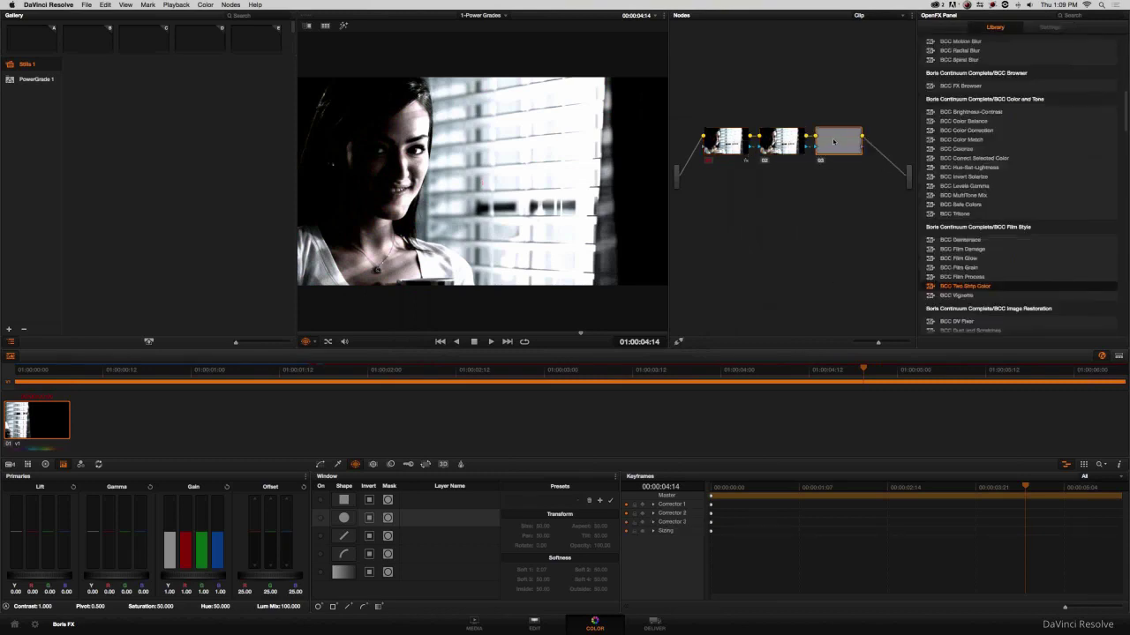
right_click(784, 138)
left_click(833, 141)
right_click(842, 143)
left_click(869, 153)
Delete the extra node and arrange nodes 02 and 03 in the graph.
left_click(831, 139)
key("Delete")
left_click_drag(710, 190, 853, 162)
left_click_drag(778, 141, 770, 196)
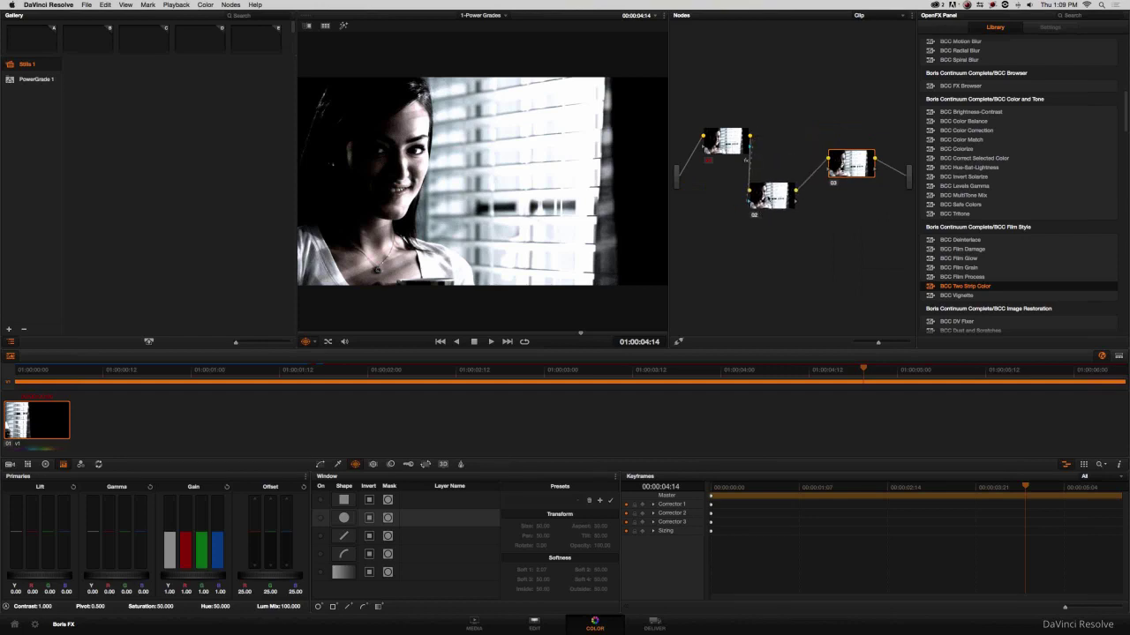
left_click(769, 194)
Apply BCC Film Grain to node 02 and load the 2-Grain.bsp preset (Red Amount 23.12).
left_click_drag(959, 267, 775, 199)
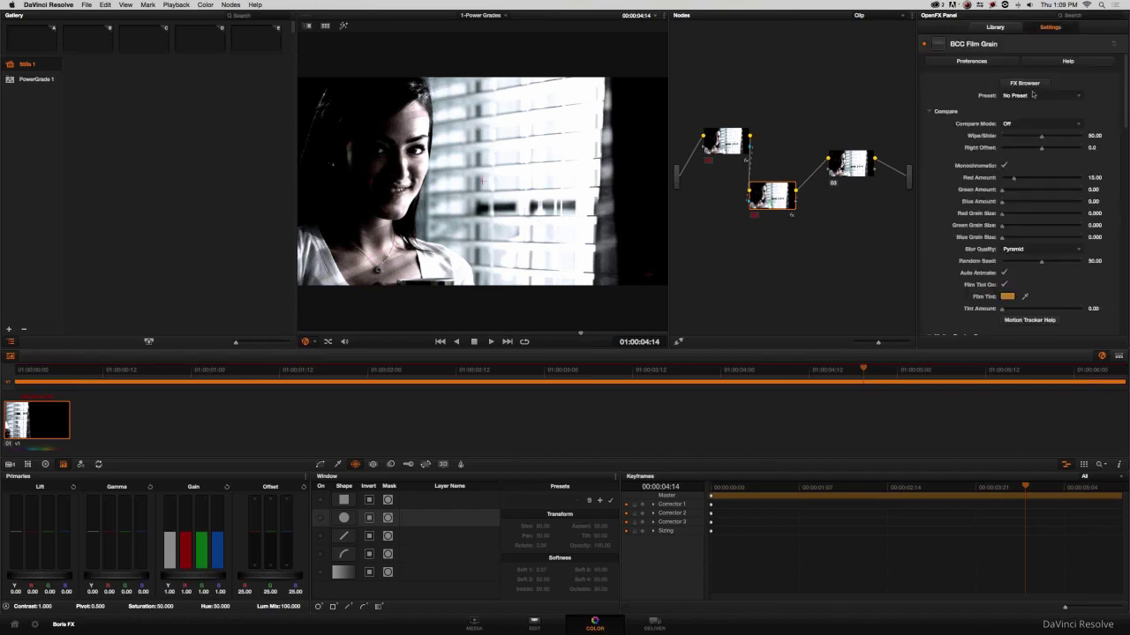
left_click(1035, 95)
left_click(1024, 124)
left_click(444, 207)
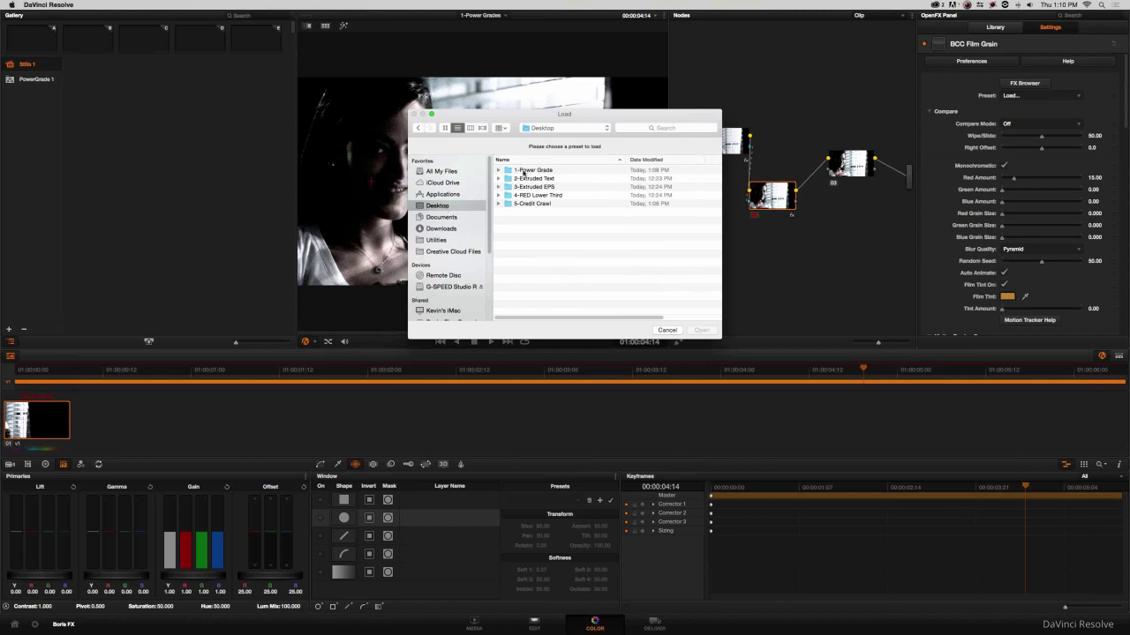
double_click(524, 171)
left_click(525, 179)
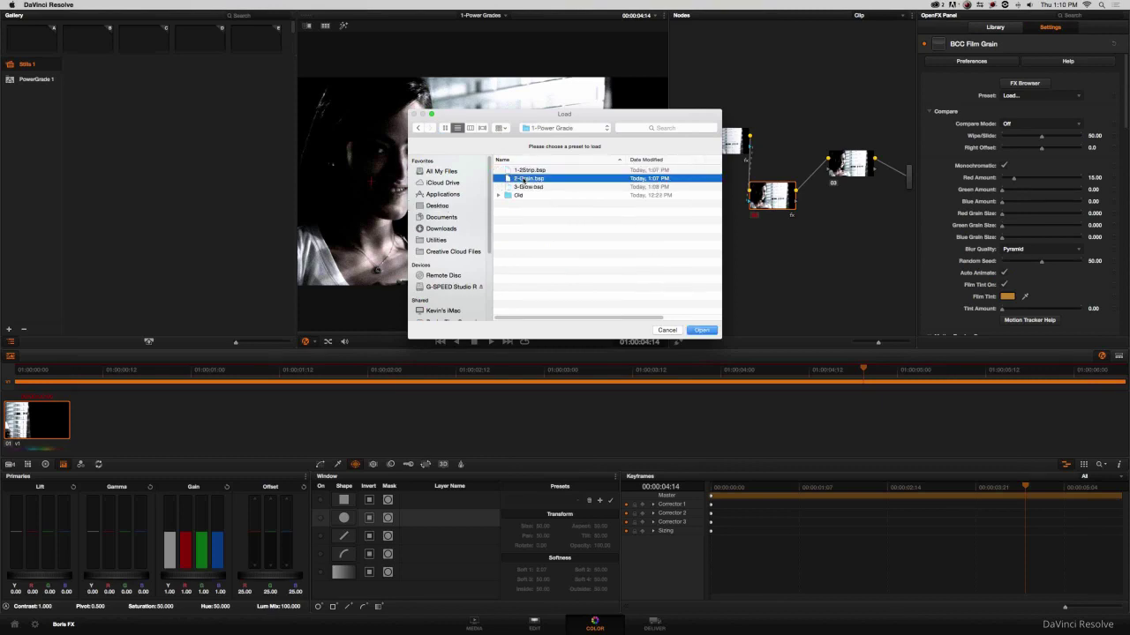
double_click(524, 179)
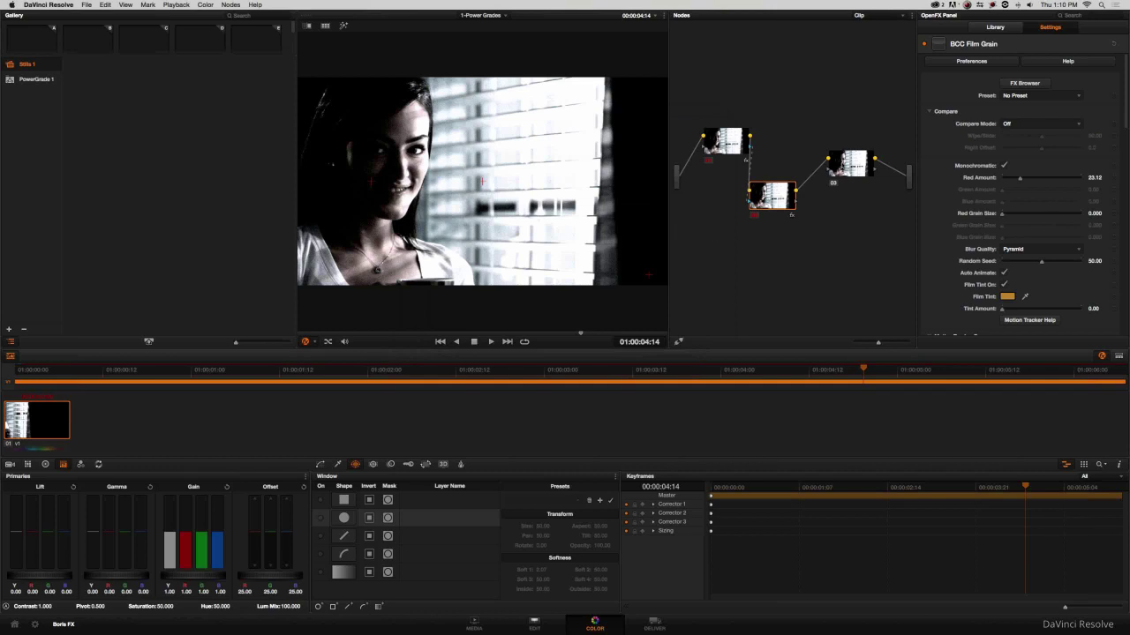
left_click_drag(839, 165, 839, 196)
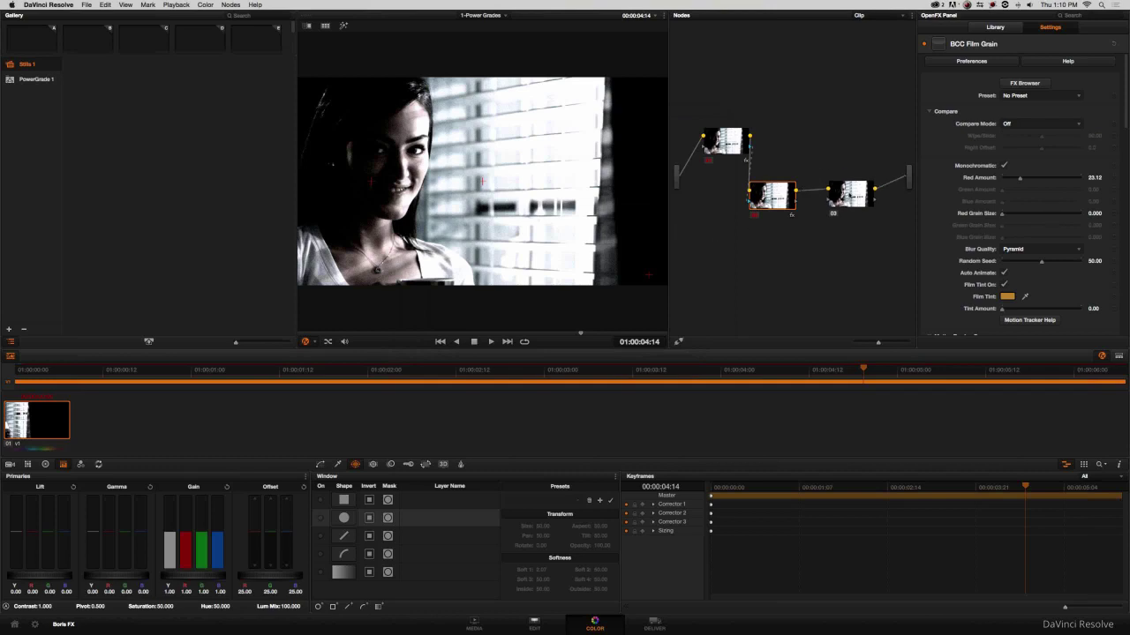
left_click(1017, 123)
left_click(985, 106)
Apply BCC Film Glow to node 03.
left_click(851, 194)
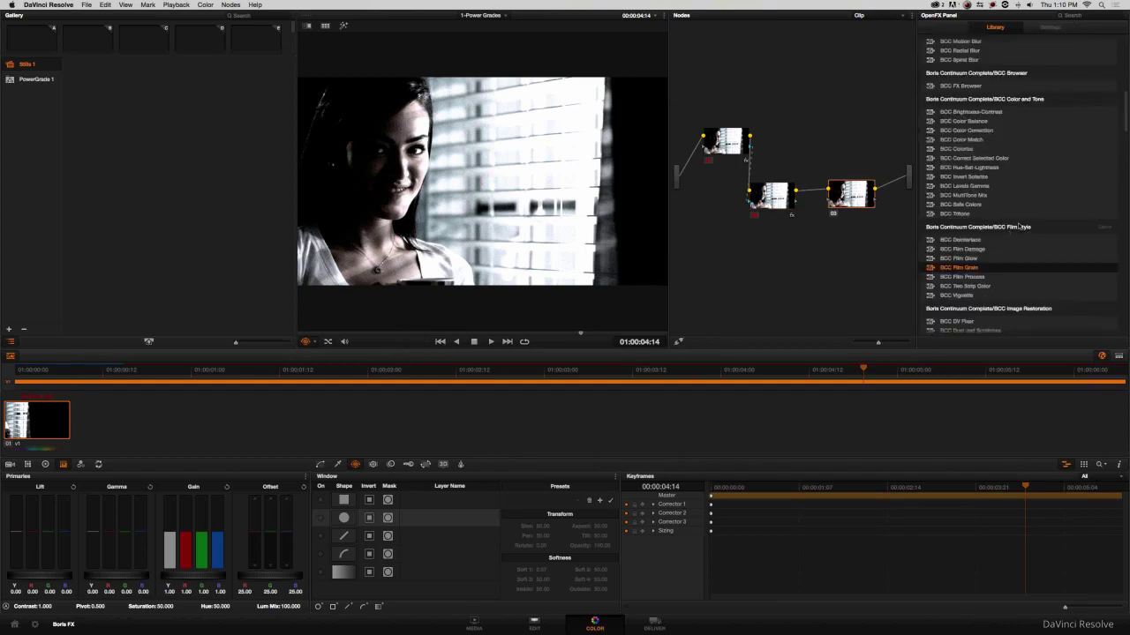
left_click_drag(968, 259, 852, 196)
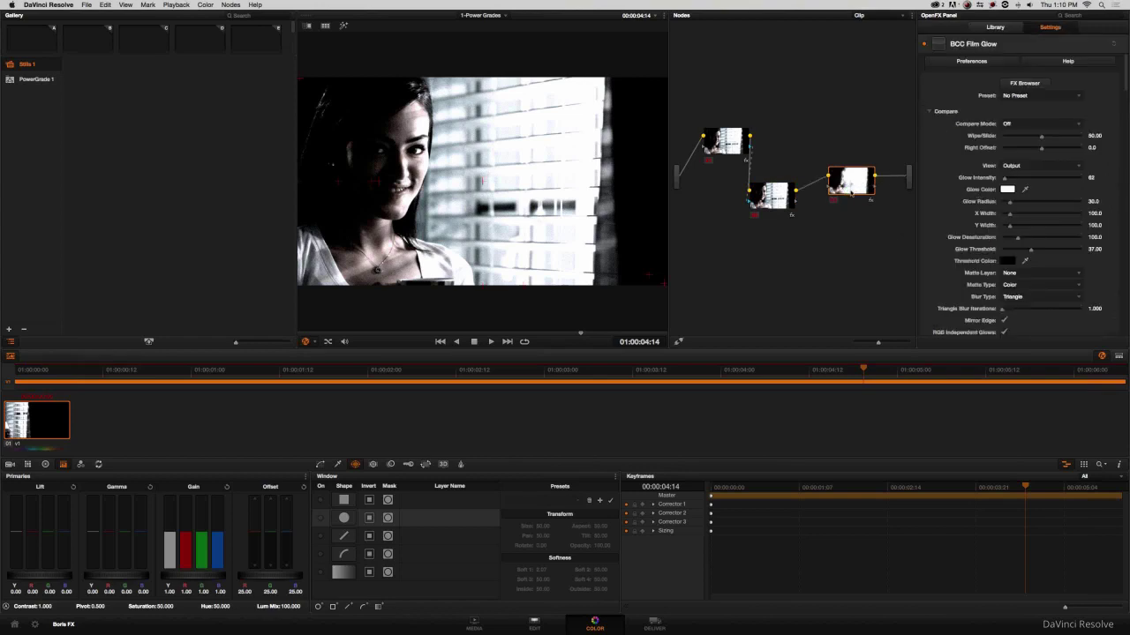
left_click_drag(850, 192, 846, 206)
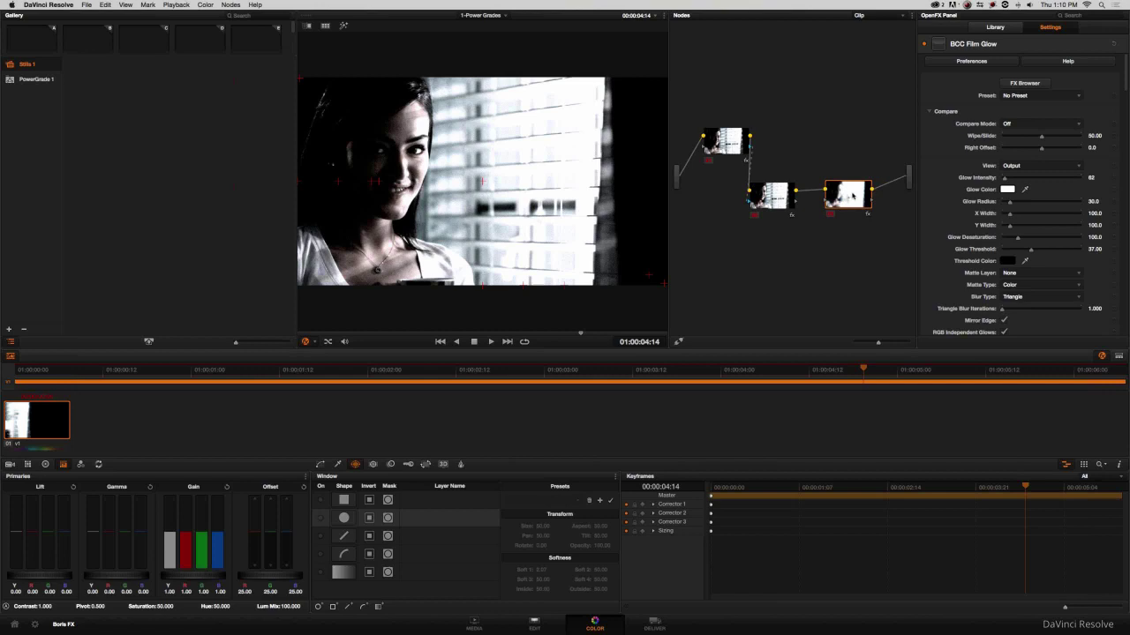
Load 3-Glow.bsp from Desktop > 1-Power Grade: intensity 12, radius 24.4, threshold 38.75.
left_click(1028, 95)
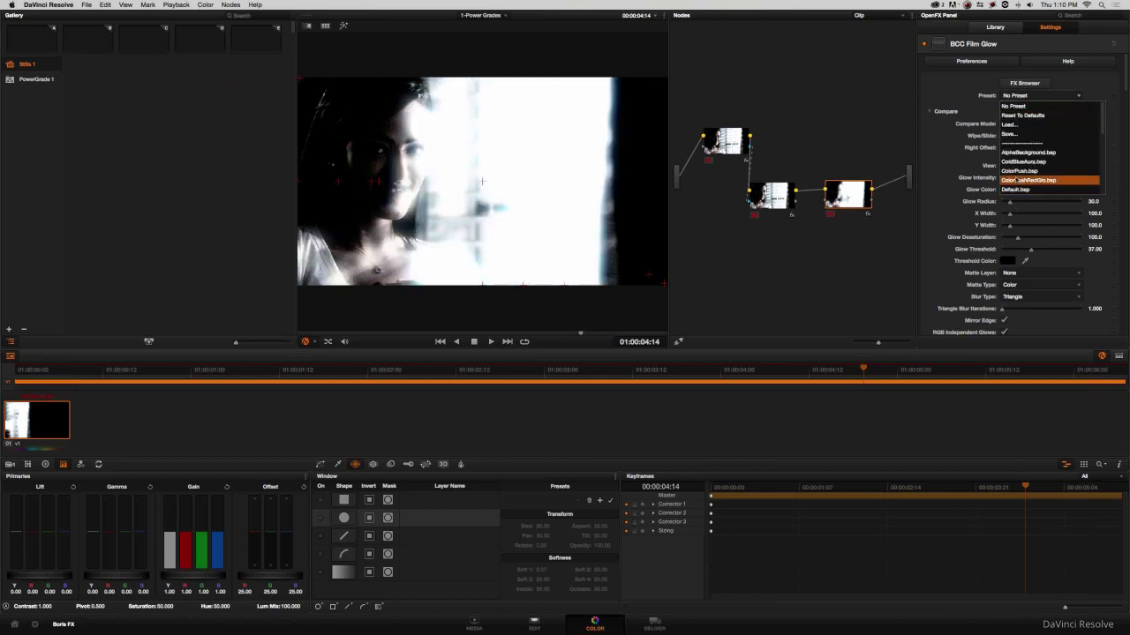
left_click(1022, 125)
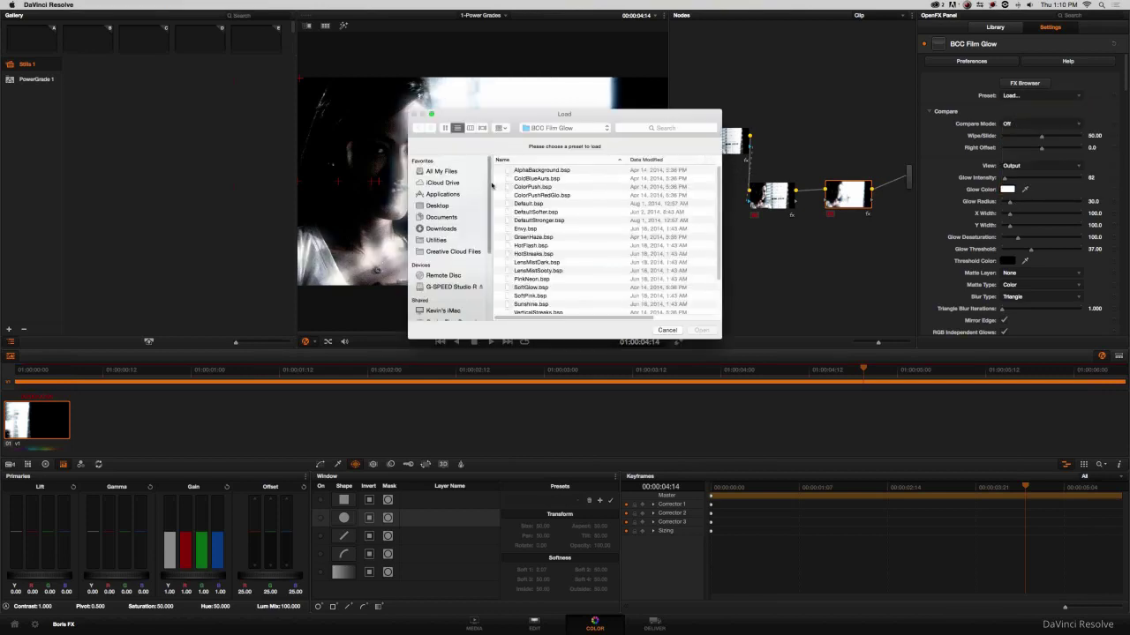
left_click(441, 205)
left_click(675, 330)
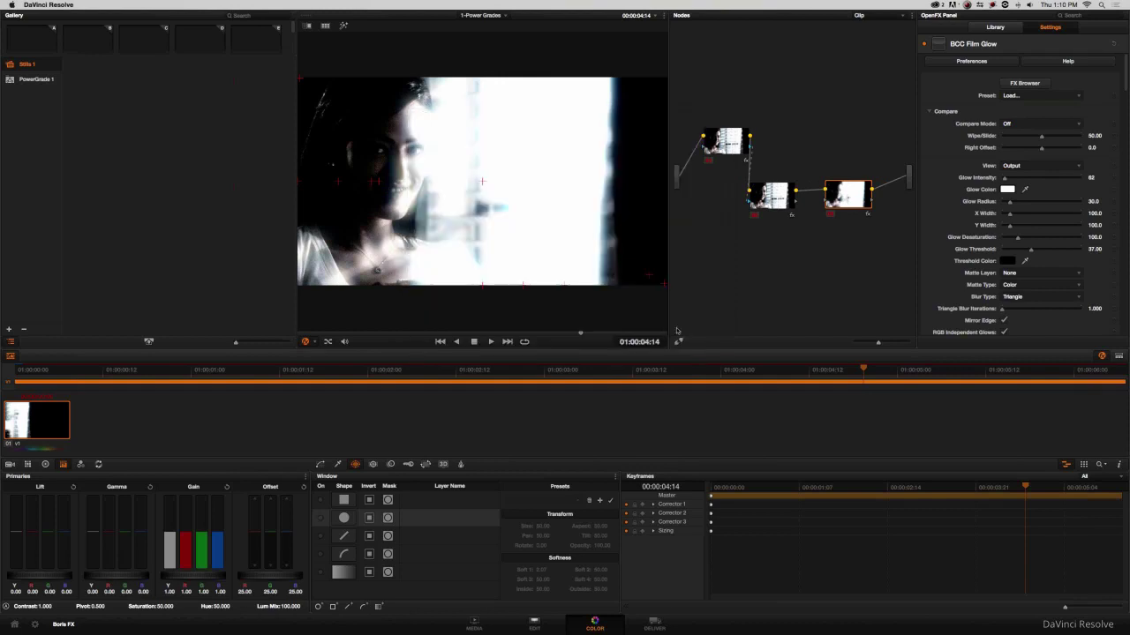
left_click(1013, 96)
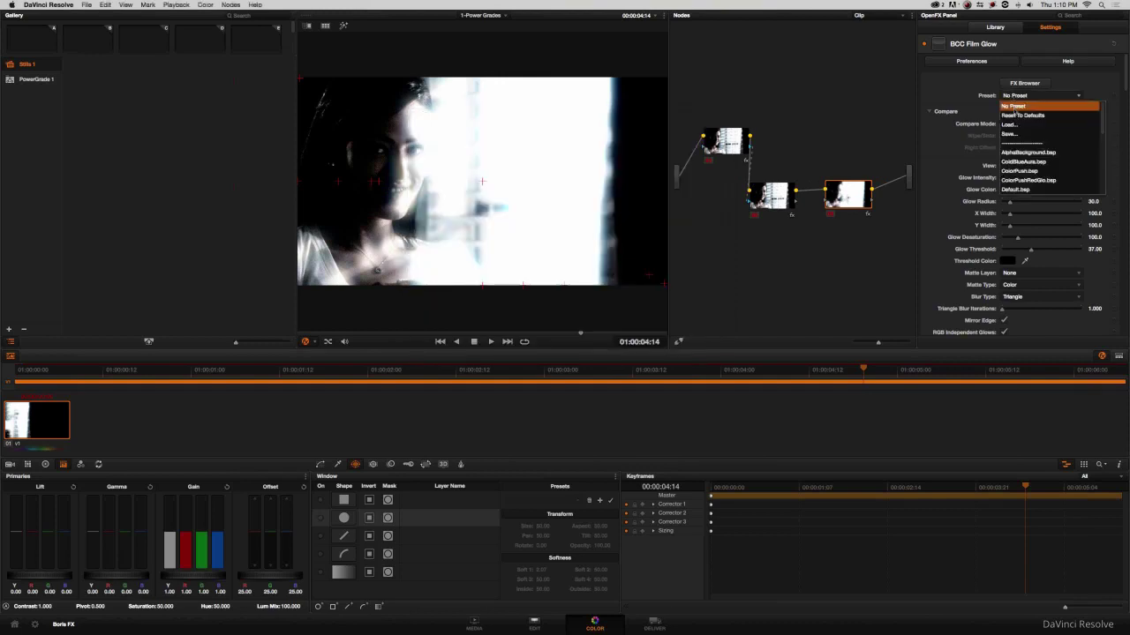
left_click(1008, 125)
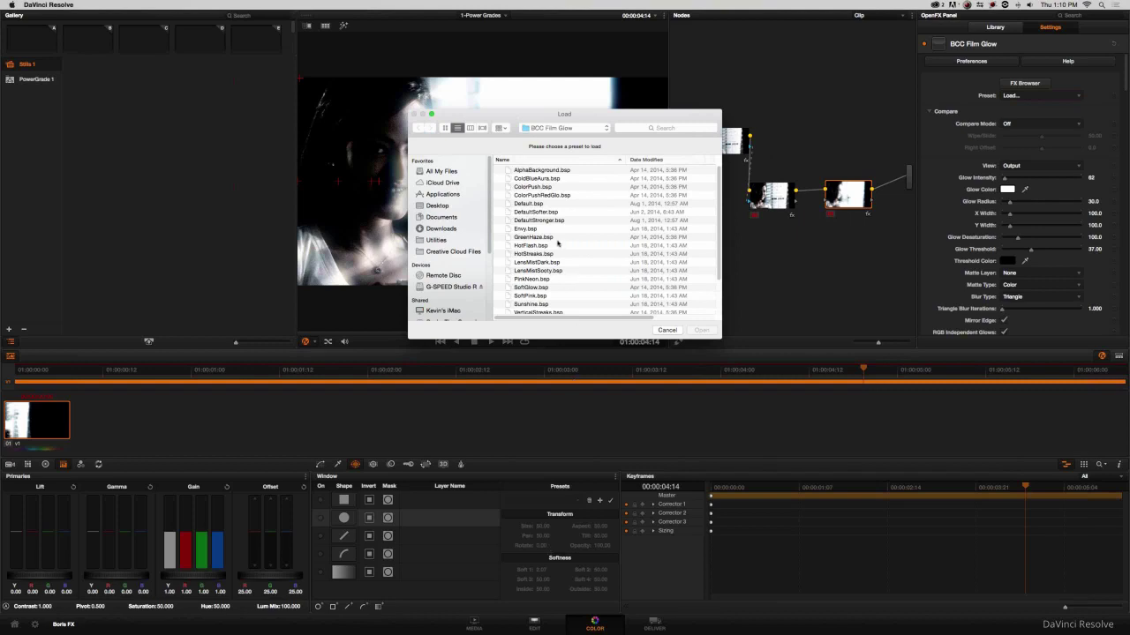
left_click(586, 129)
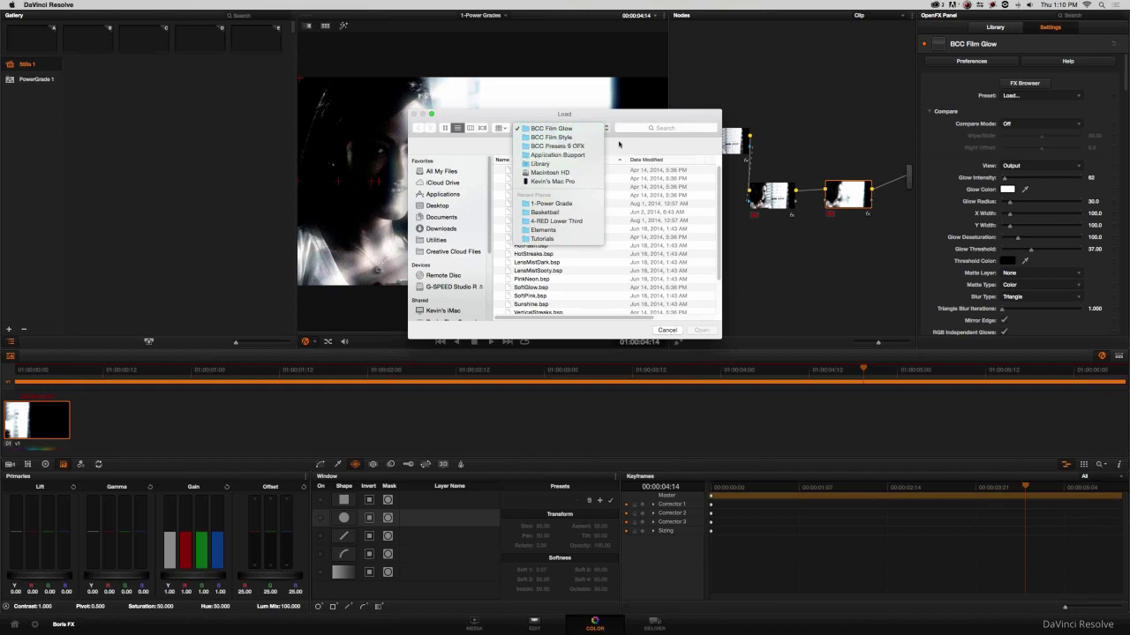
left_click(441, 210)
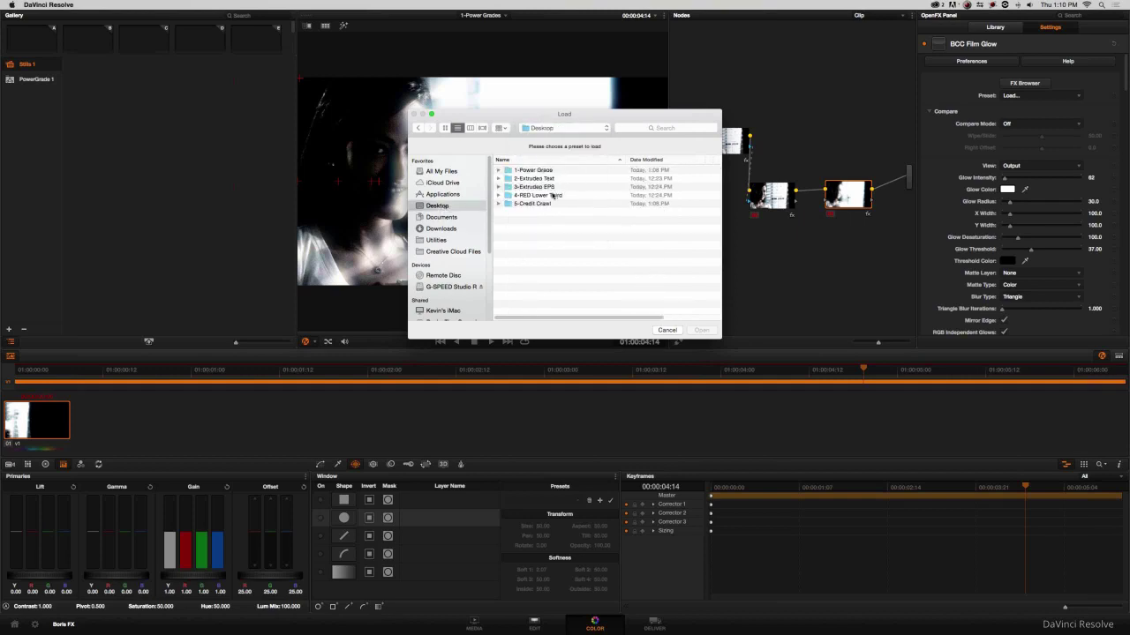
double_click(538, 170)
left_click(529, 187)
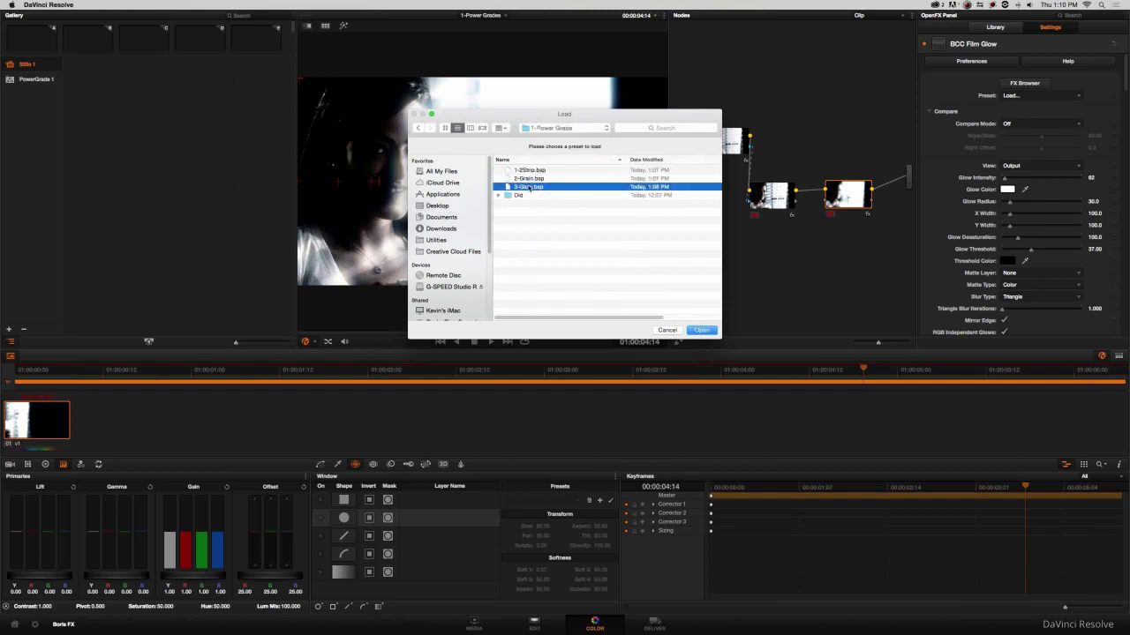
left_click(701, 330)
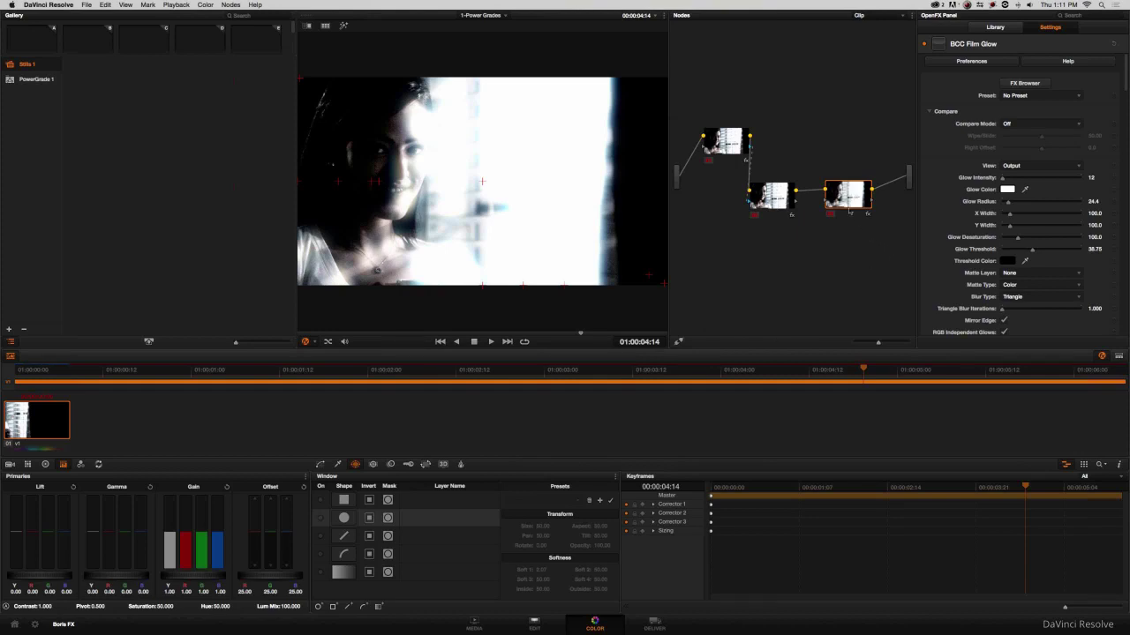
Review the glowing clip on the Edit page, scrubbing through to 01:00:04:14.
left_click_drag(844, 202, 848, 193)
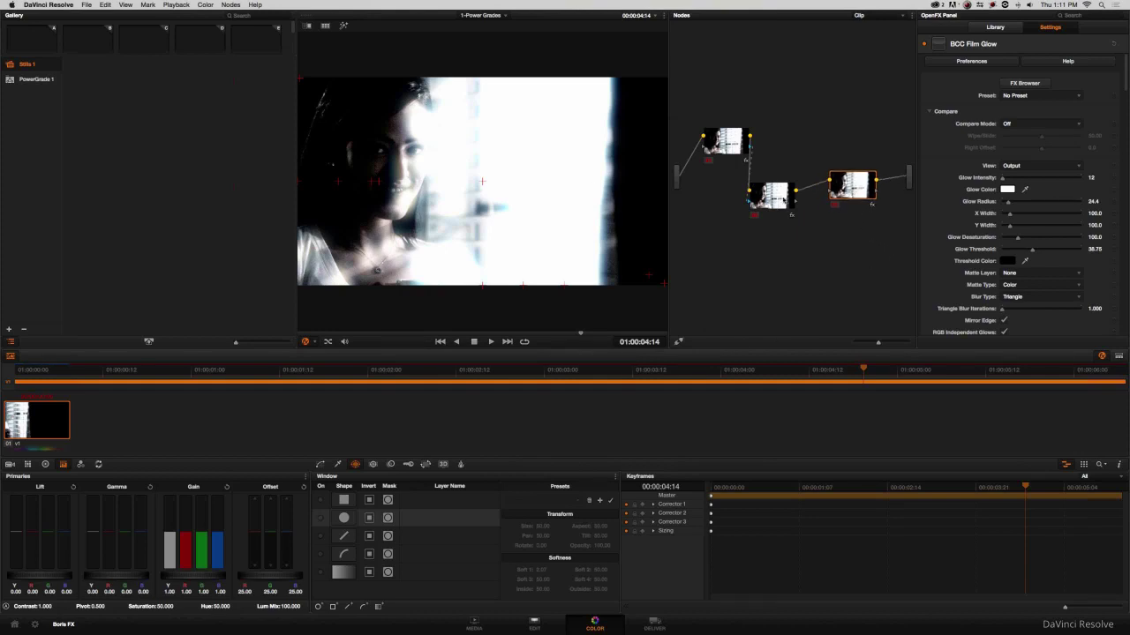
left_click(836, 489)
left_click(534, 623)
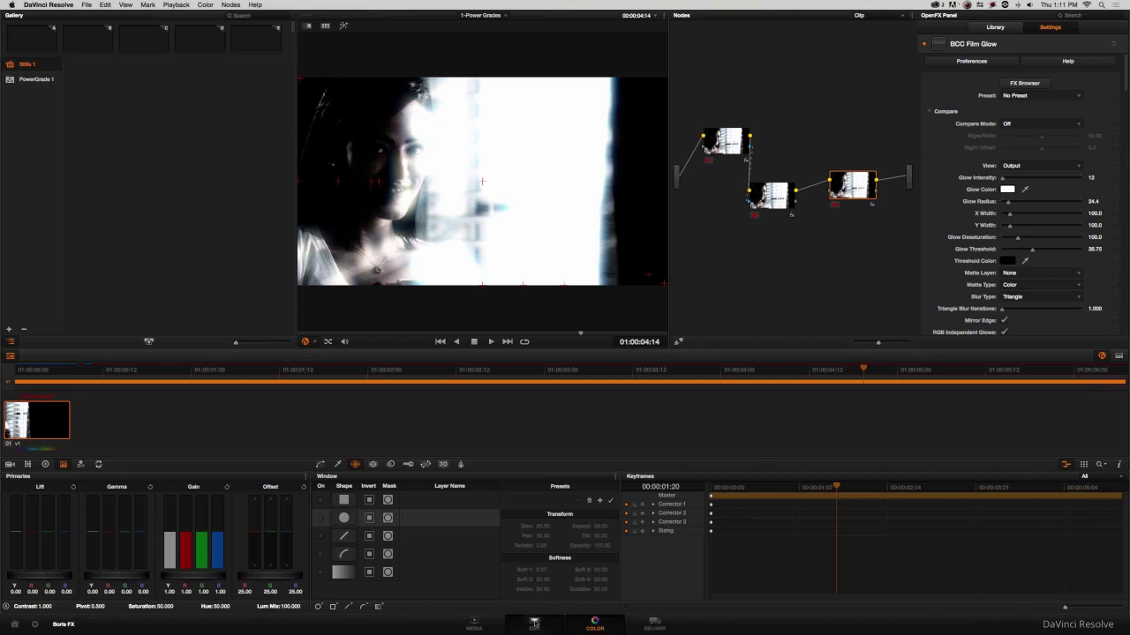
left_click_drag(400, 304, 379, 304)
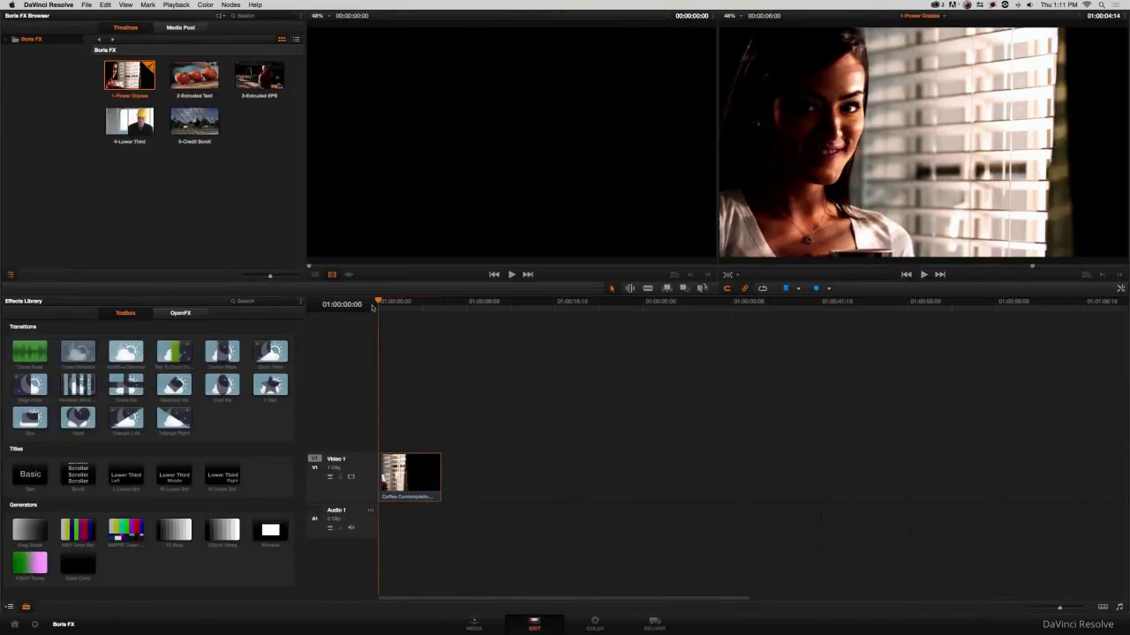
left_click(593, 623)
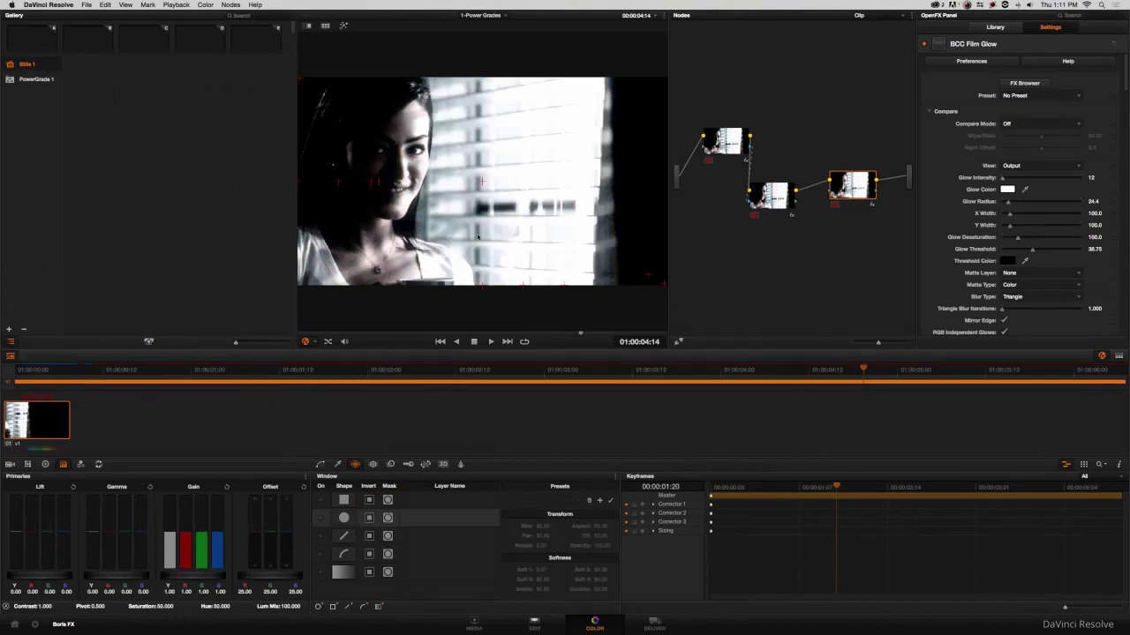
left_click(534, 622)
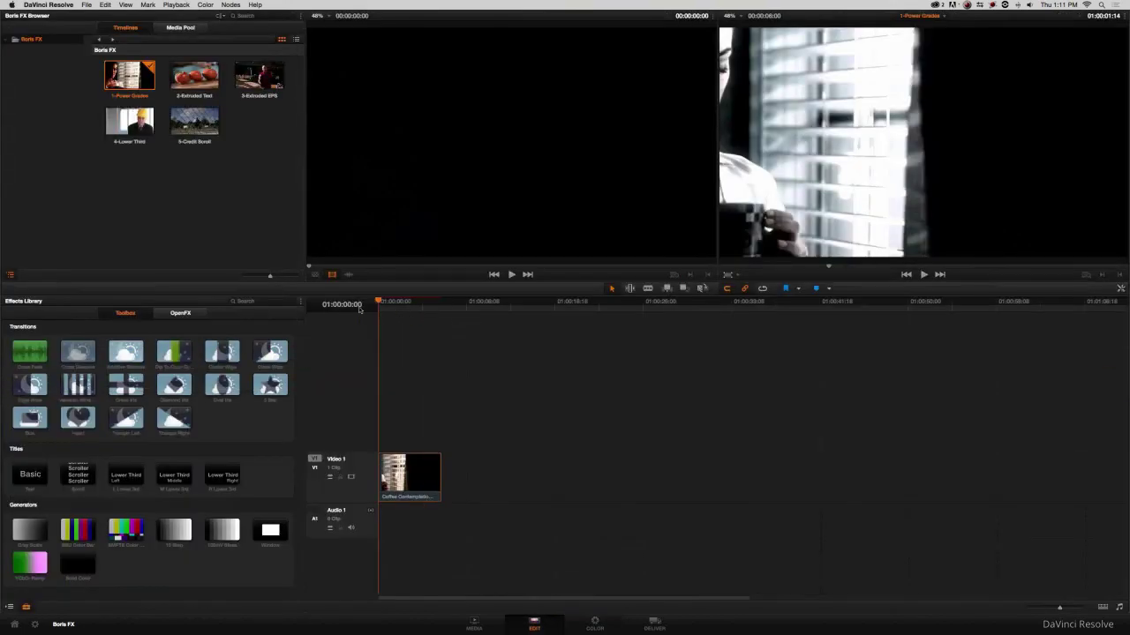
left_click(391, 306)
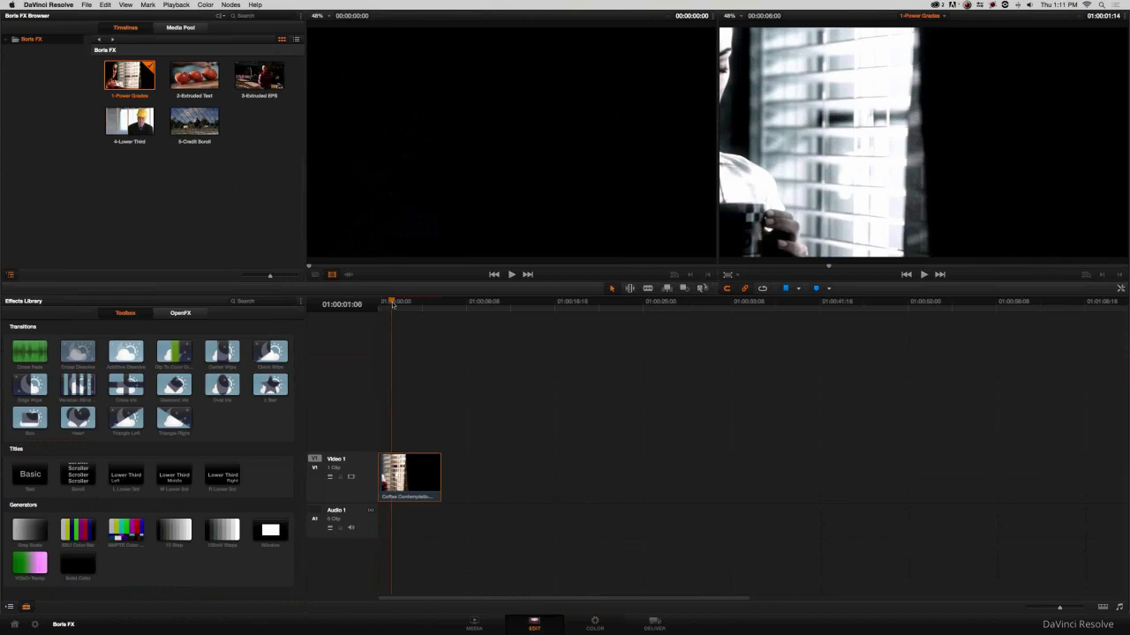
left_click(411, 307)
left_click_drag(416, 312, 422, 309)
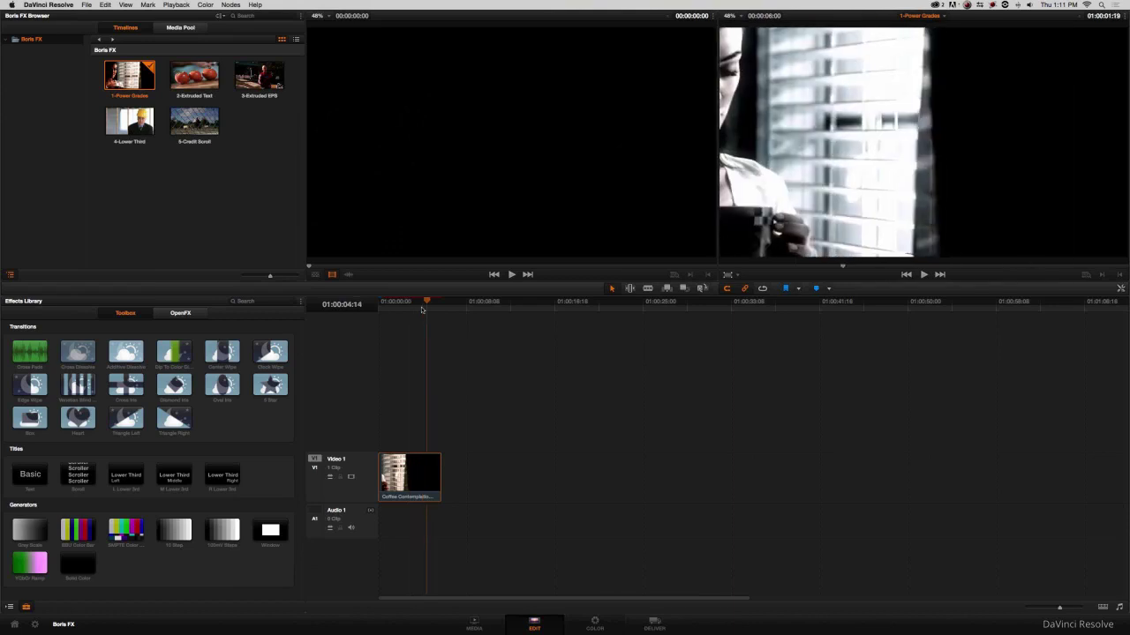
left_click(595, 622)
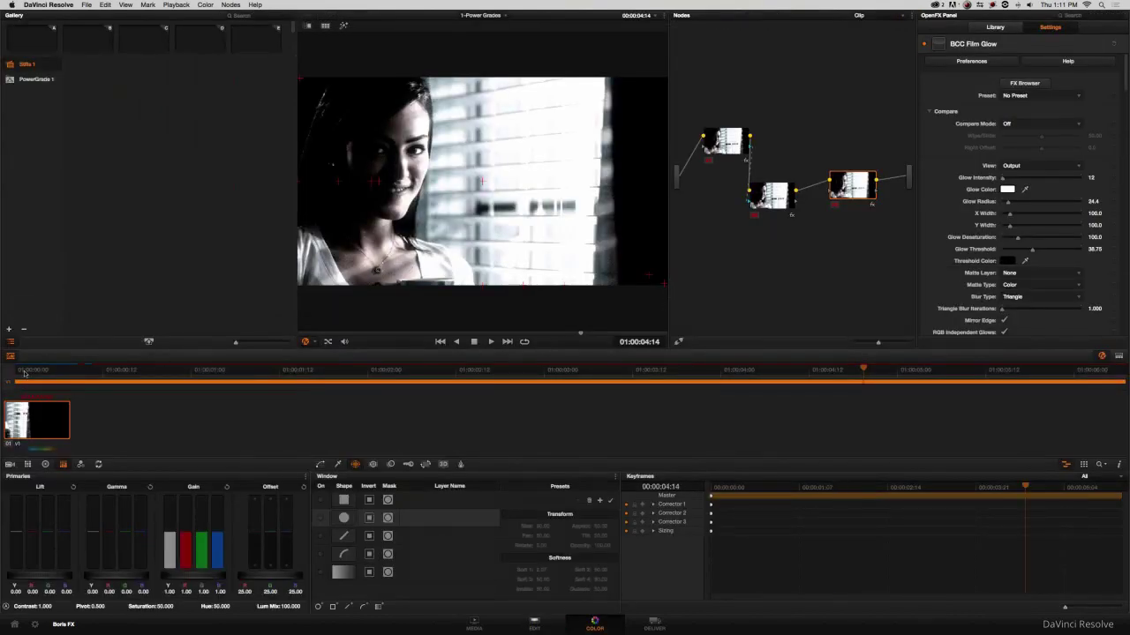
Return to the clip start, tidy the three grading nodes, and hide Resolve with Cmd+H.
left_click(46, 370)
key("Home")
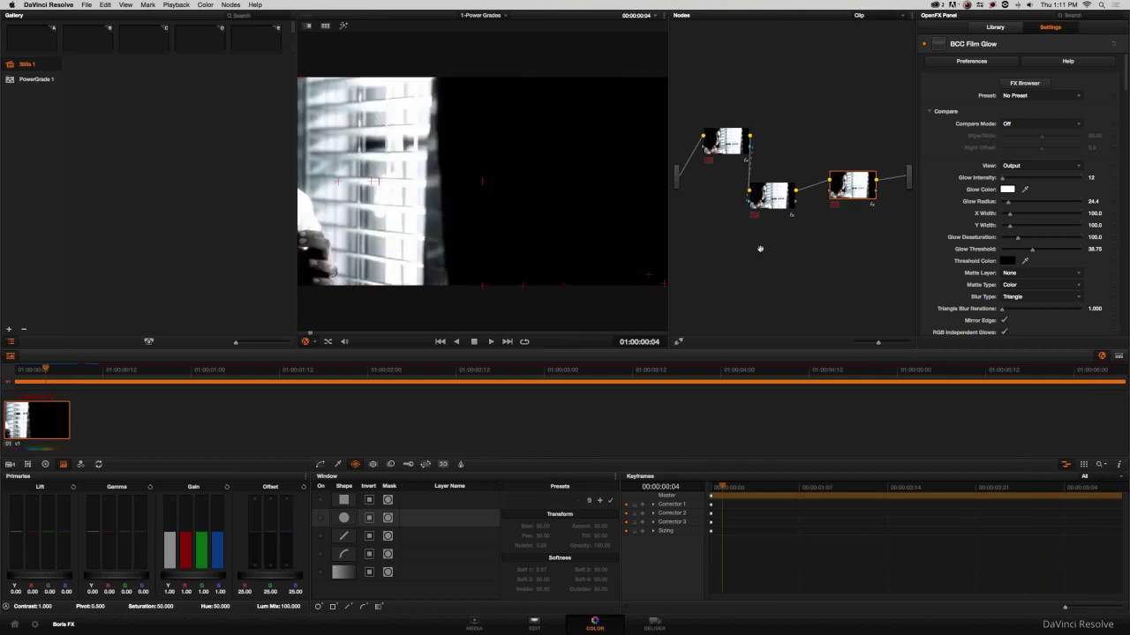
left_click_drag(767, 201, 721, 186)
left_click_drag(855, 186, 858, 162)
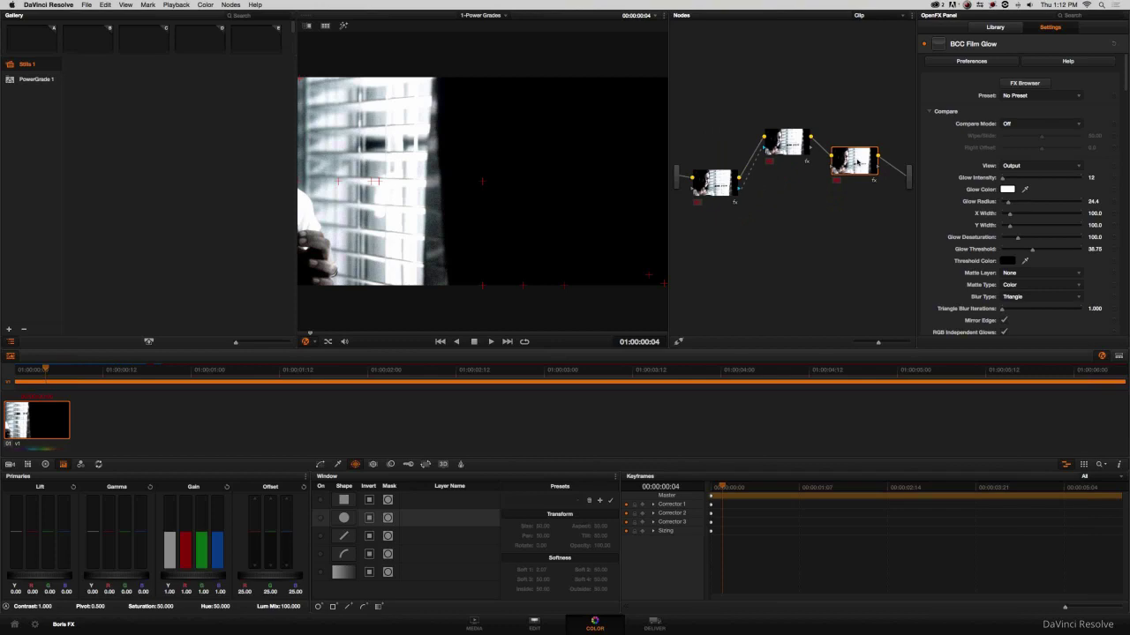
key("super+h")
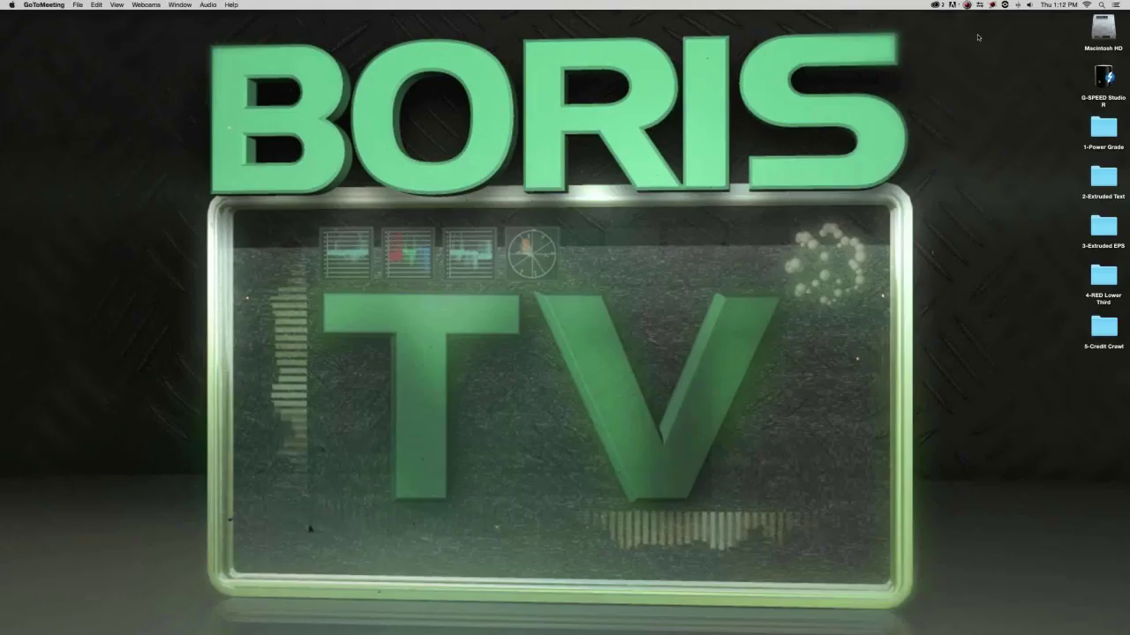
Switch to Media Composer, close the Effect Editor, palette and Lesson 1 bin, and open Lesson 2.
key("super+Tab")
key("super+Tab")
key("super+Tab")
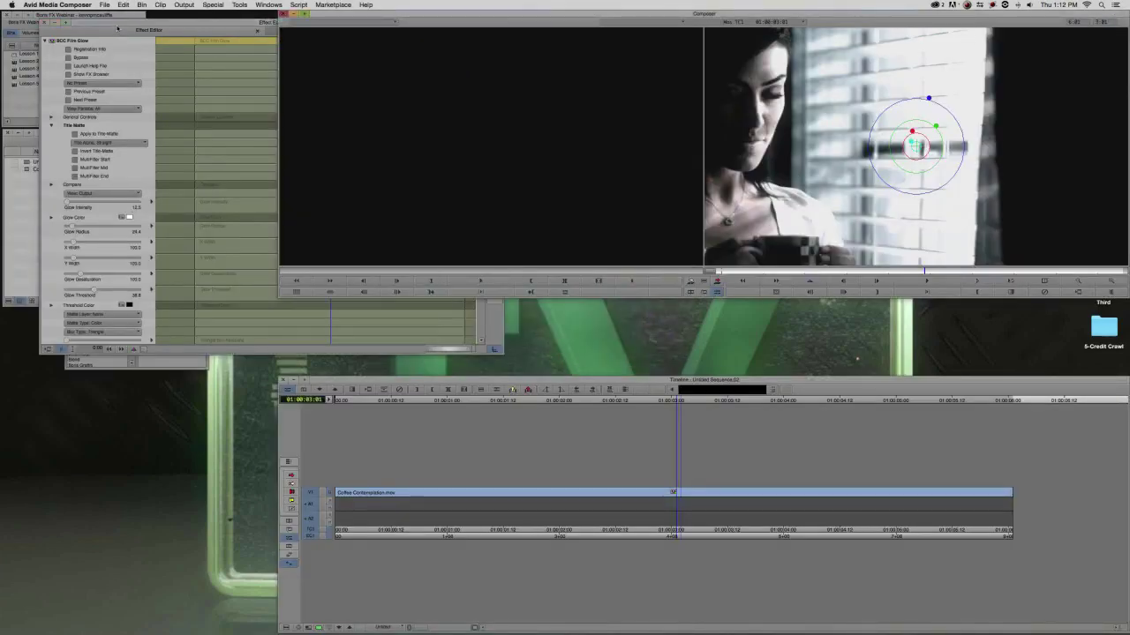
left_click_drag(117, 29, 102, 287)
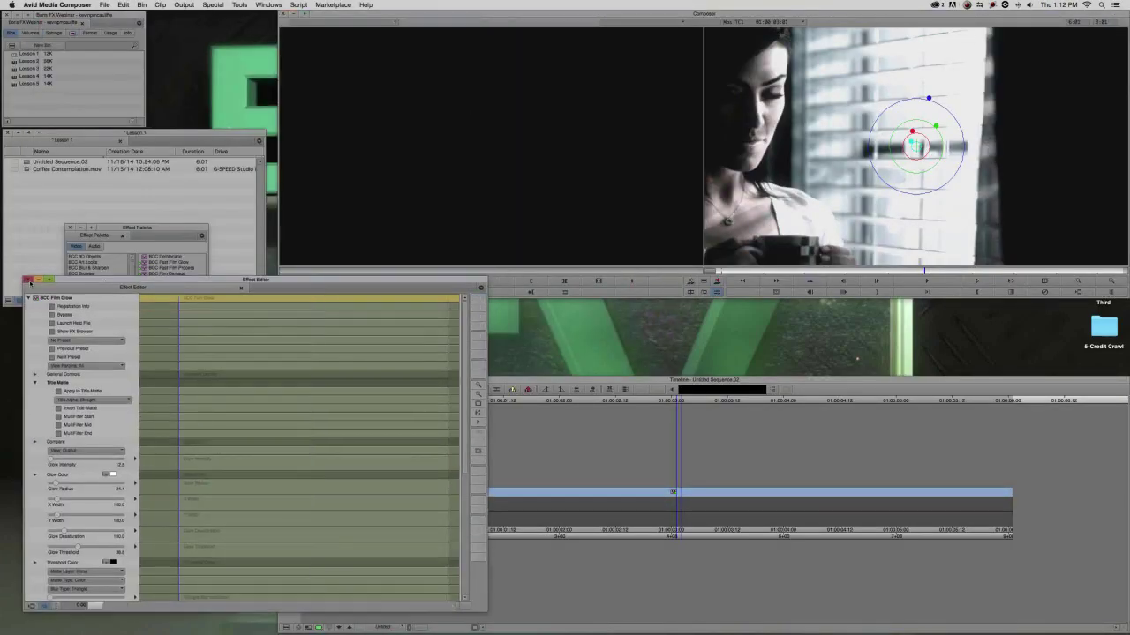
left_click(27, 279)
left_click(70, 227)
left_click(7, 132)
double_click(15, 62)
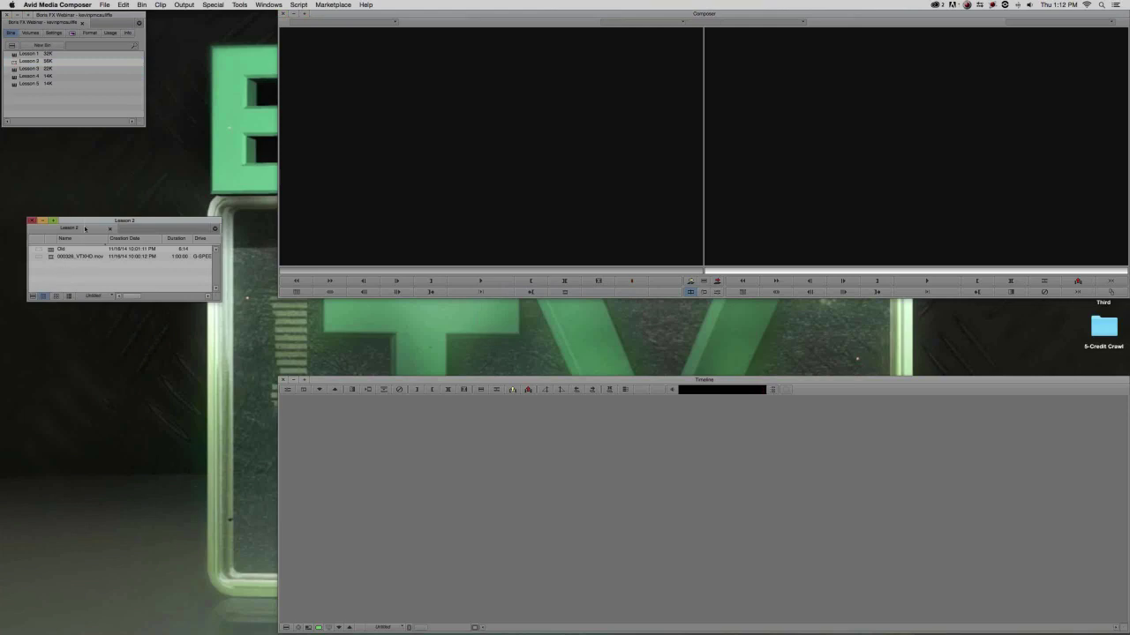
left_click_drag(83, 223, 69, 268)
Load 000326_VTXHD.mov, mark in and out points, and edit the section into a new sequence.
left_click(41, 303)
left_click_drag(387, 209, 387, 204)
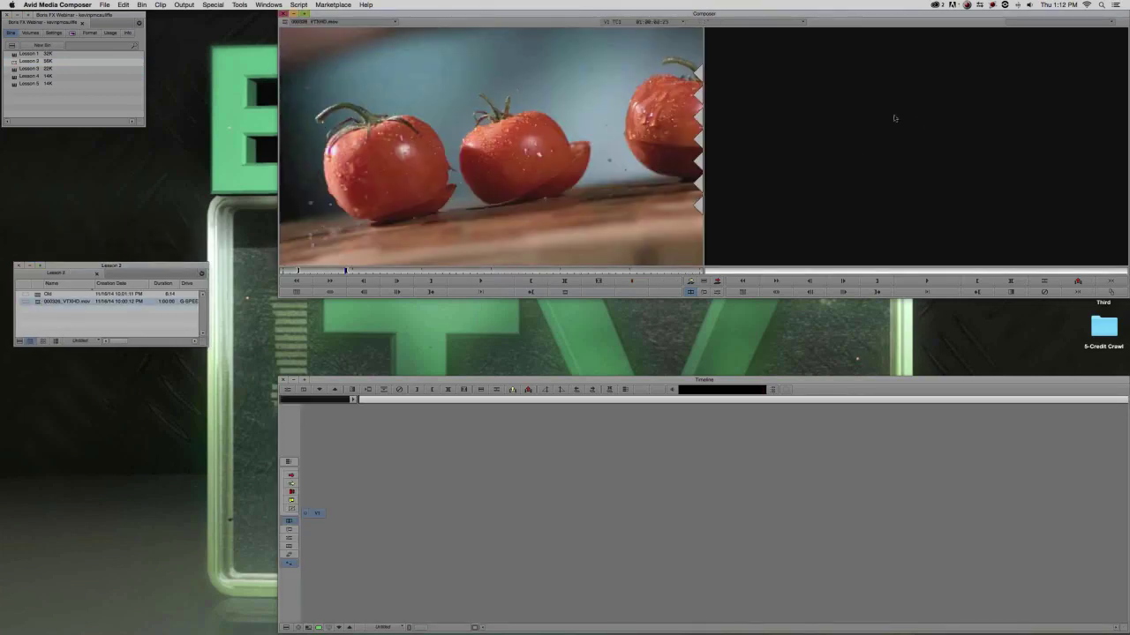
left_click(504, 160)
mouse_move(345, 272)
left_mouse_down()
mouse_move(309, 276)
mouse_move(343, 270)
left_mouse_up()
key("i")
key("o")
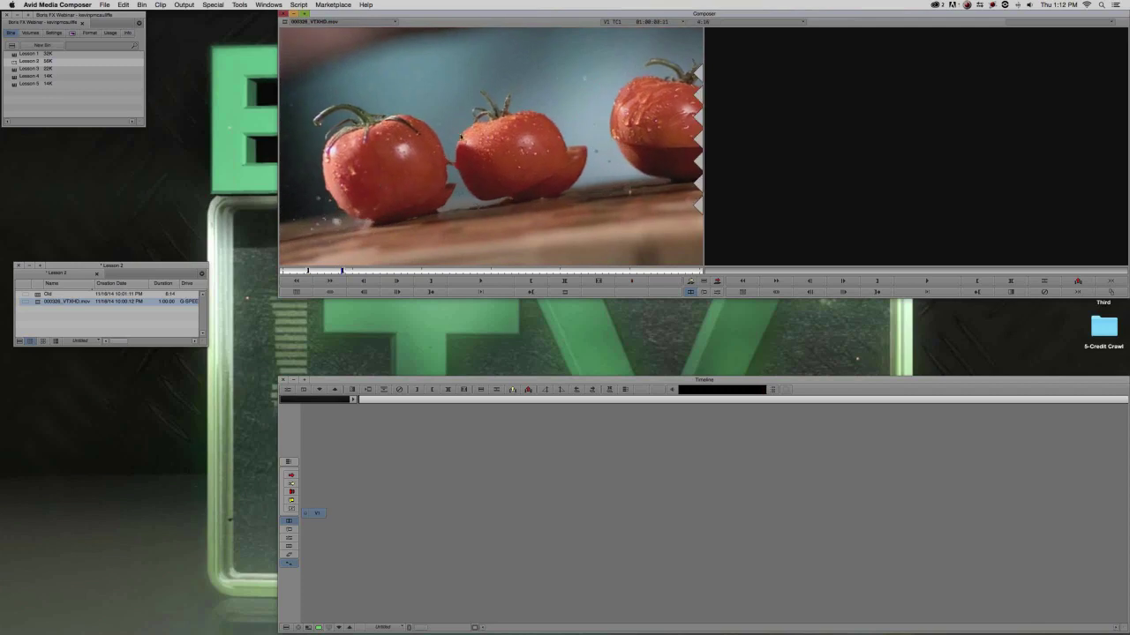
key("q")
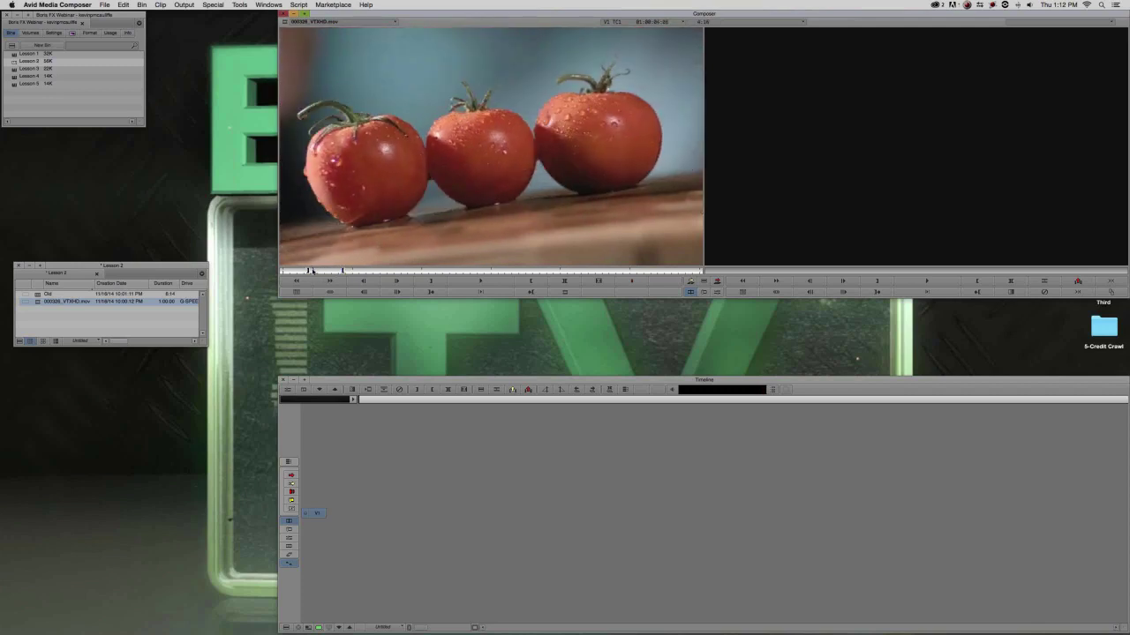
key("v")
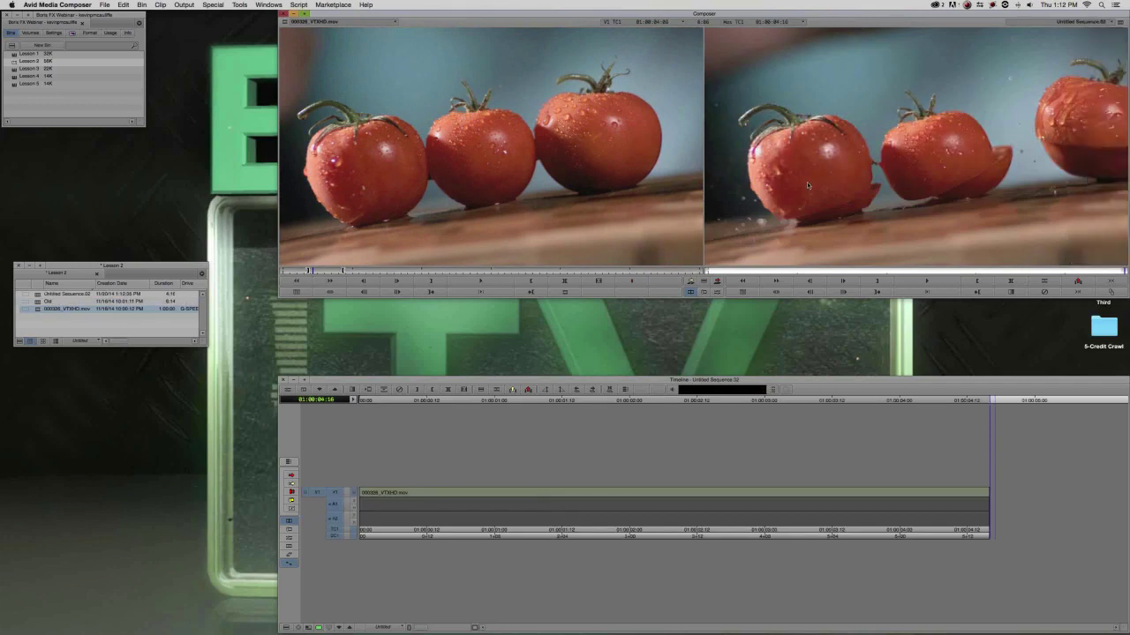
Add a V2 track, park at 01:00:02:02, and open the Effect Palette with Cmd+8.
left_click_drag(563, 496, 534, 504)
key("super+y")
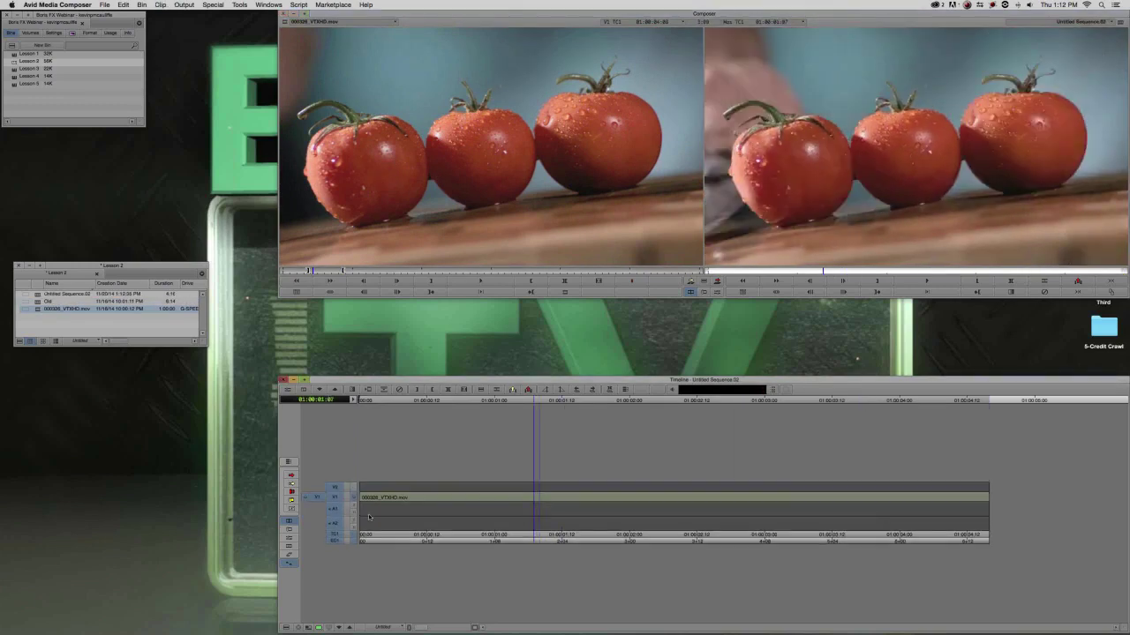
left_click(335, 499)
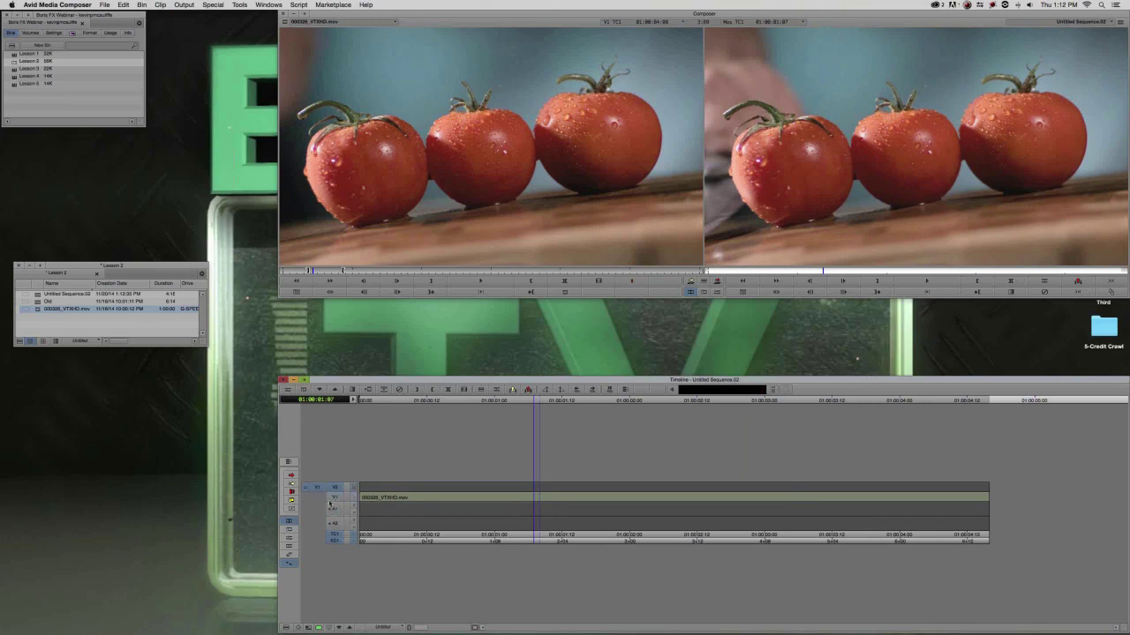
left_click_drag(576, 507, 643, 514)
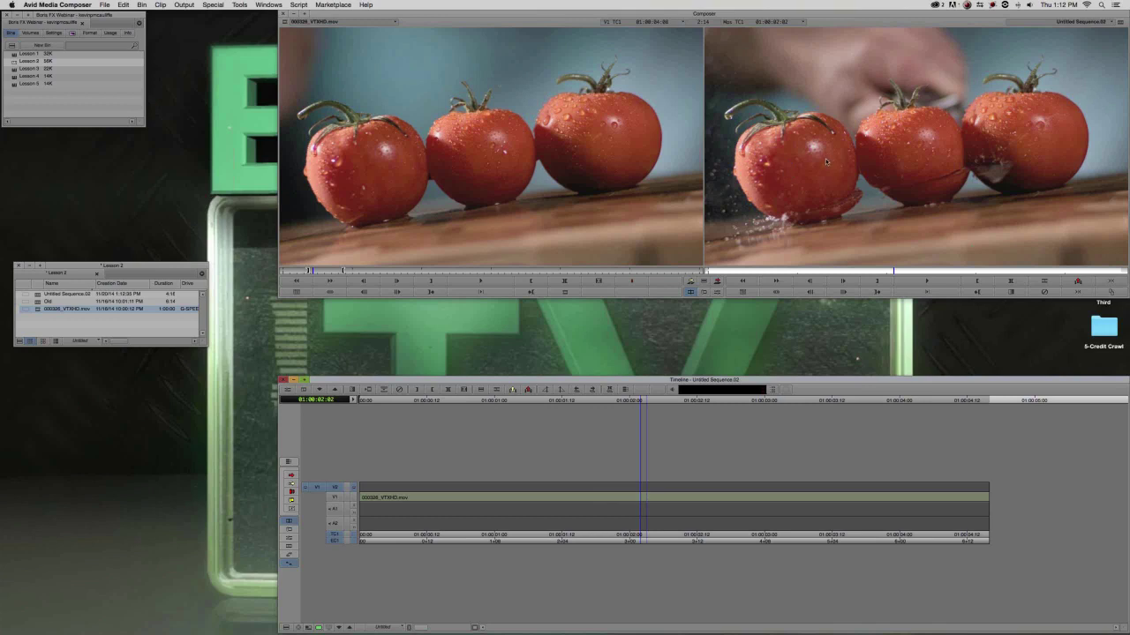
left_click_drag(130, 267, 140, 296)
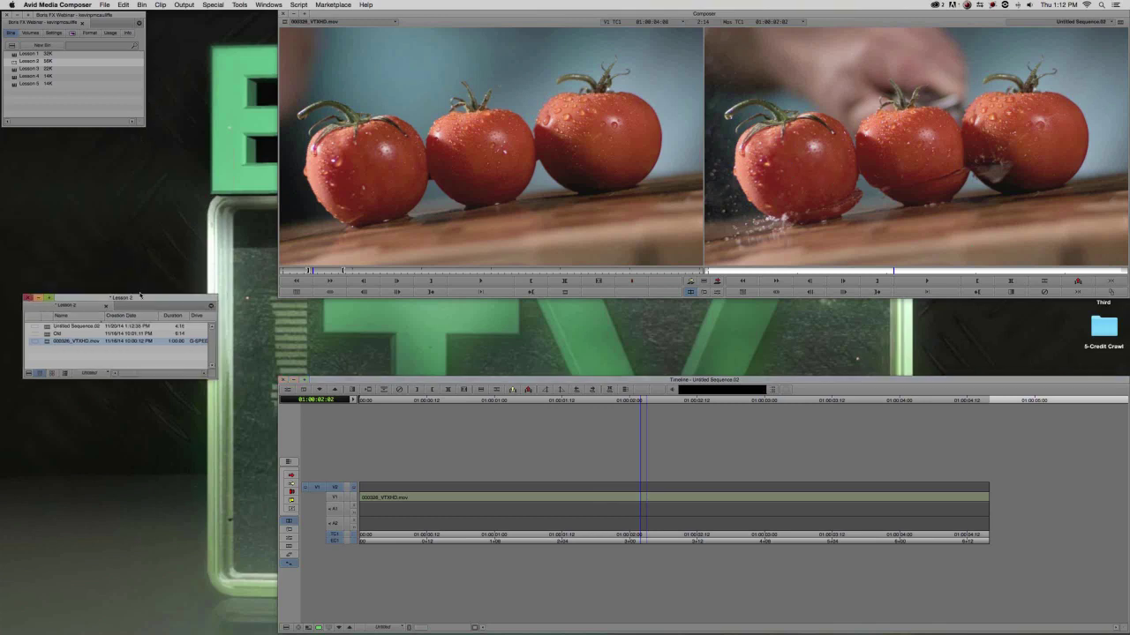
key("super+8")
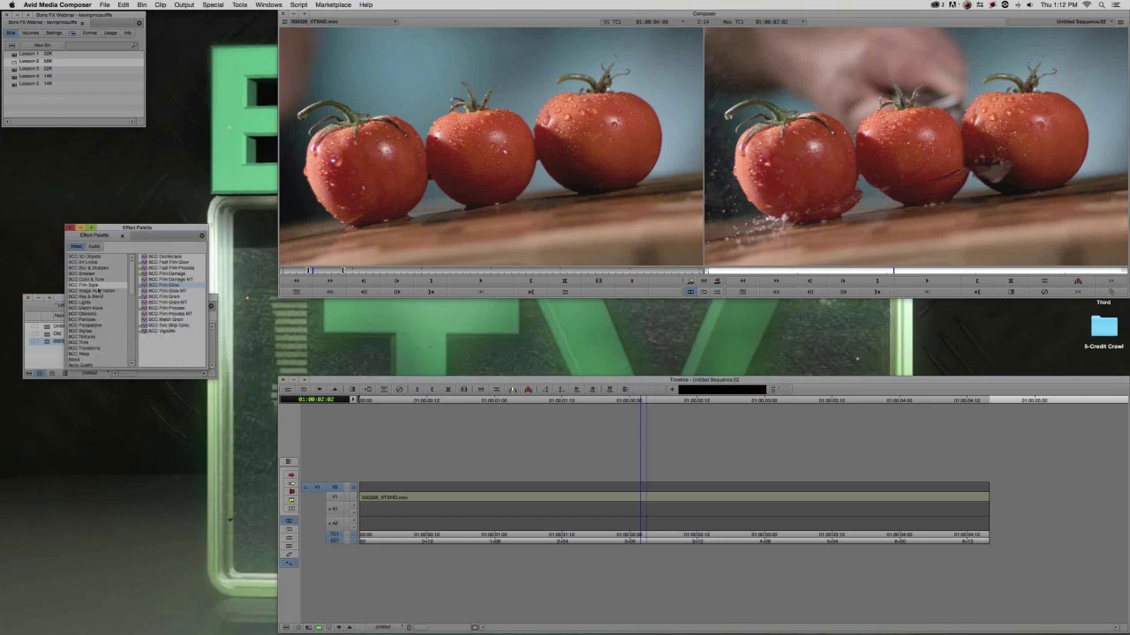
Apply BCC Cartoon Look from BCC Art Looks to the tomato clip on V1.
left_click_drag(115, 236, 140, 195)
left_click(113, 221)
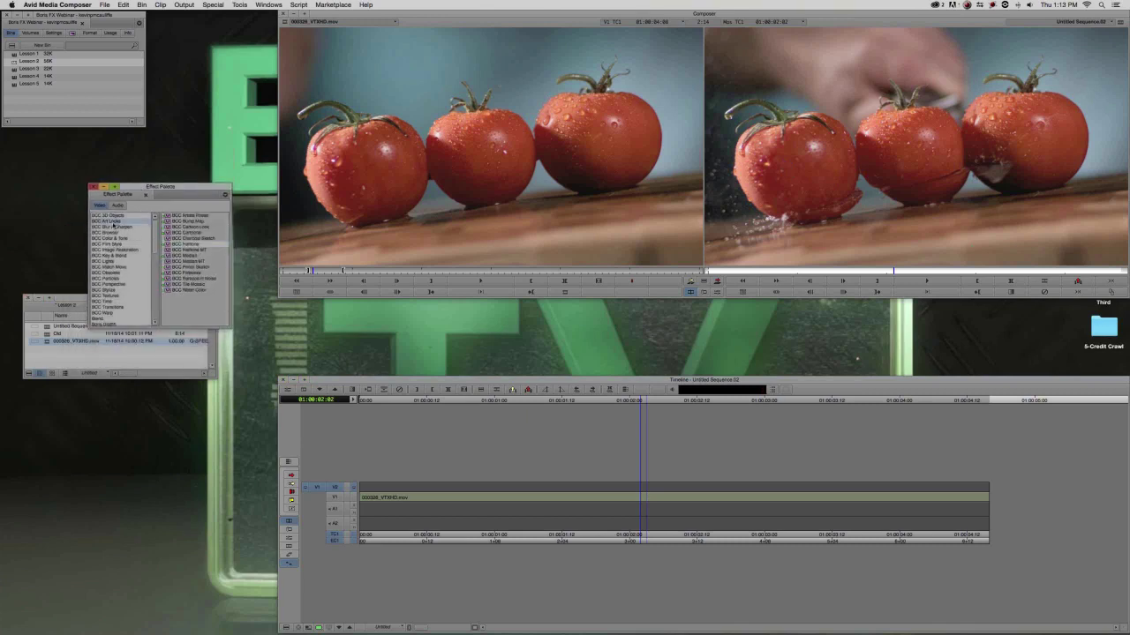
left_click(178, 228)
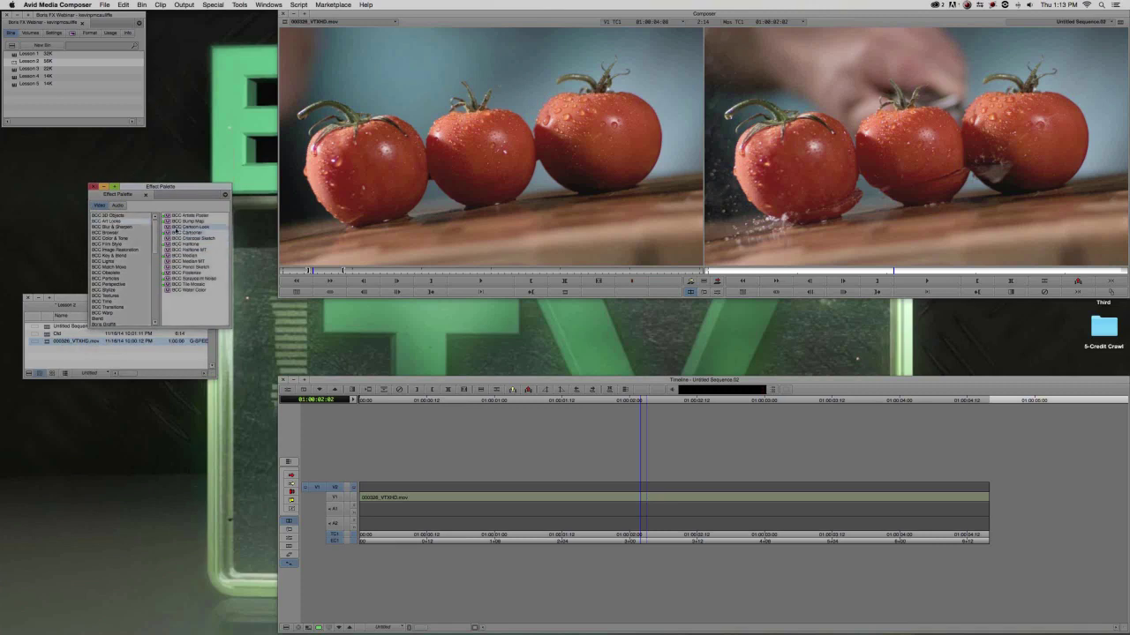
left_click_drag(465, 329, 592, 499)
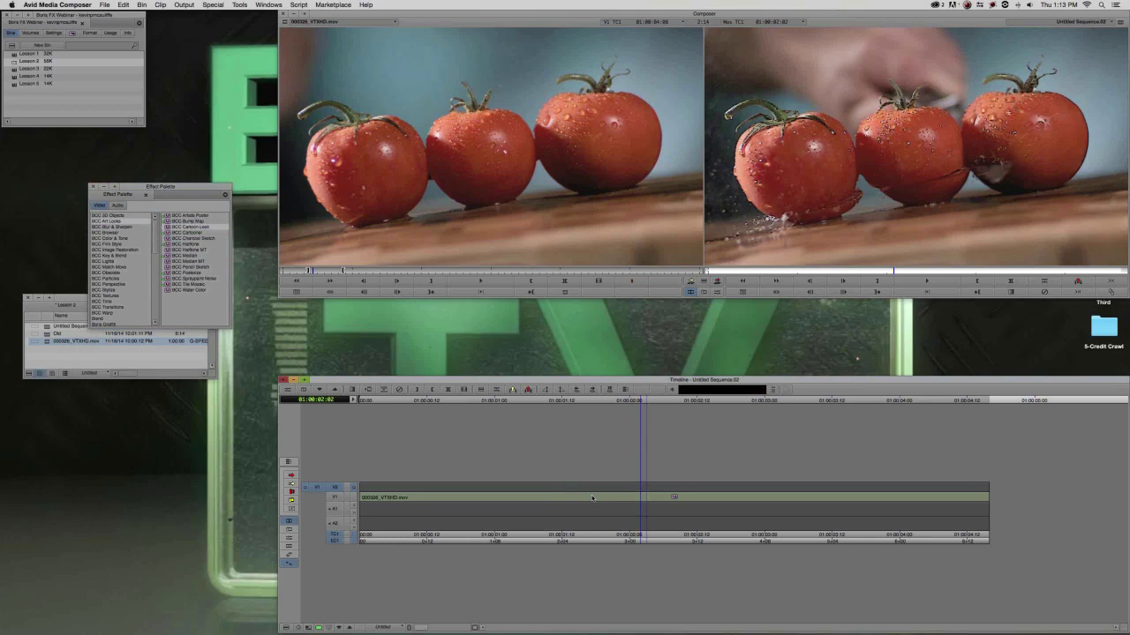
Set the Cartoon Look preset to SmoothCartoon and close the Effect Editor.
key("F8")
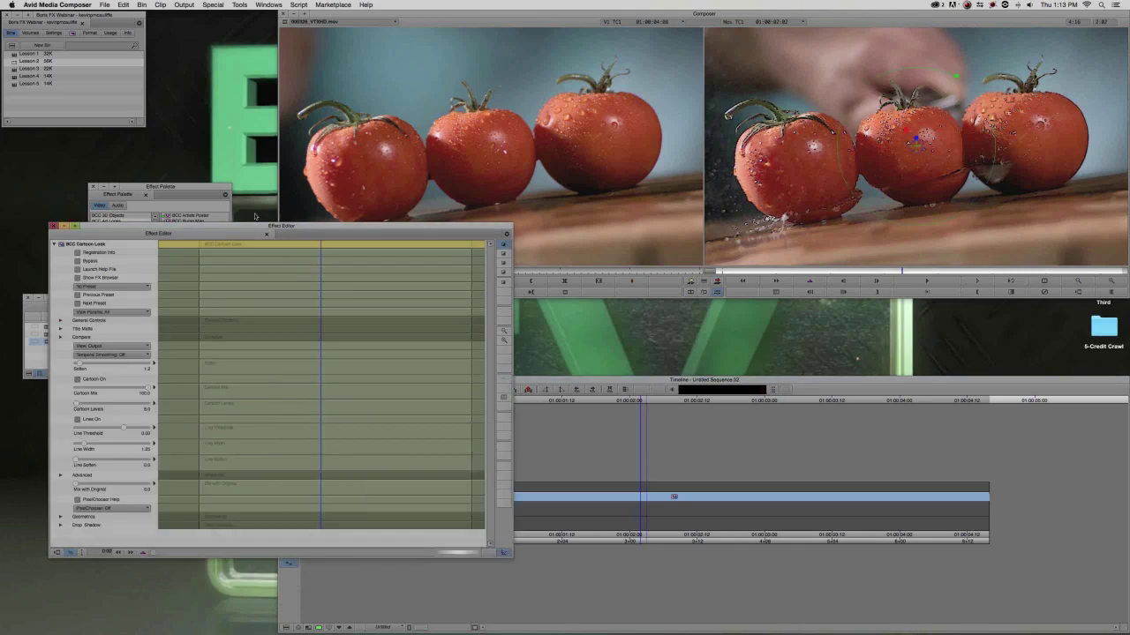
left_click(131, 222)
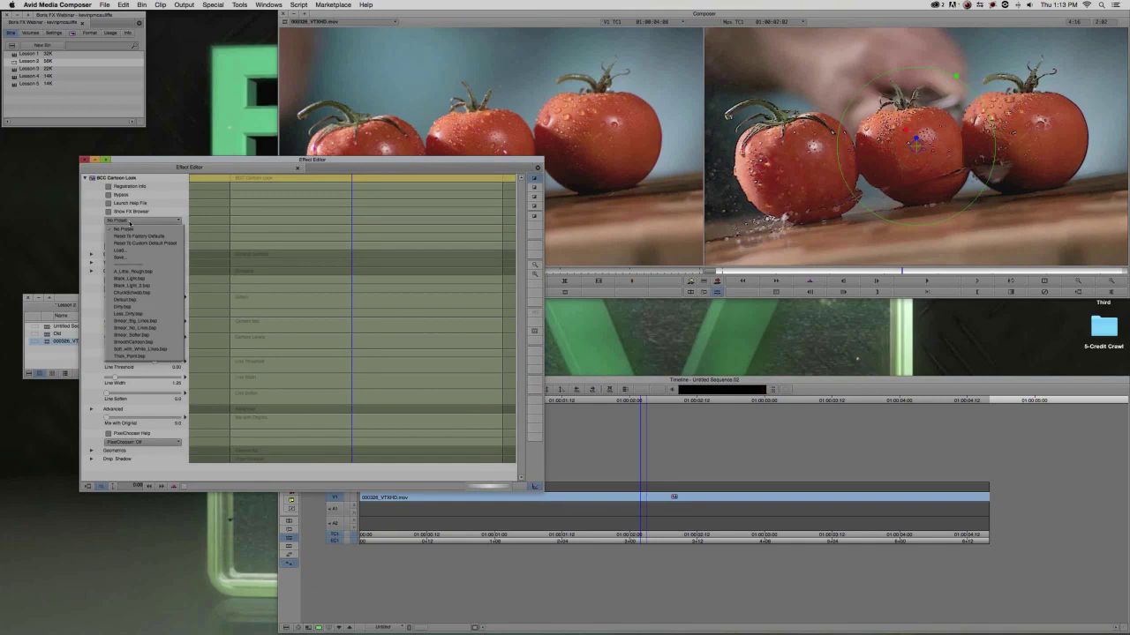
left_click(141, 334)
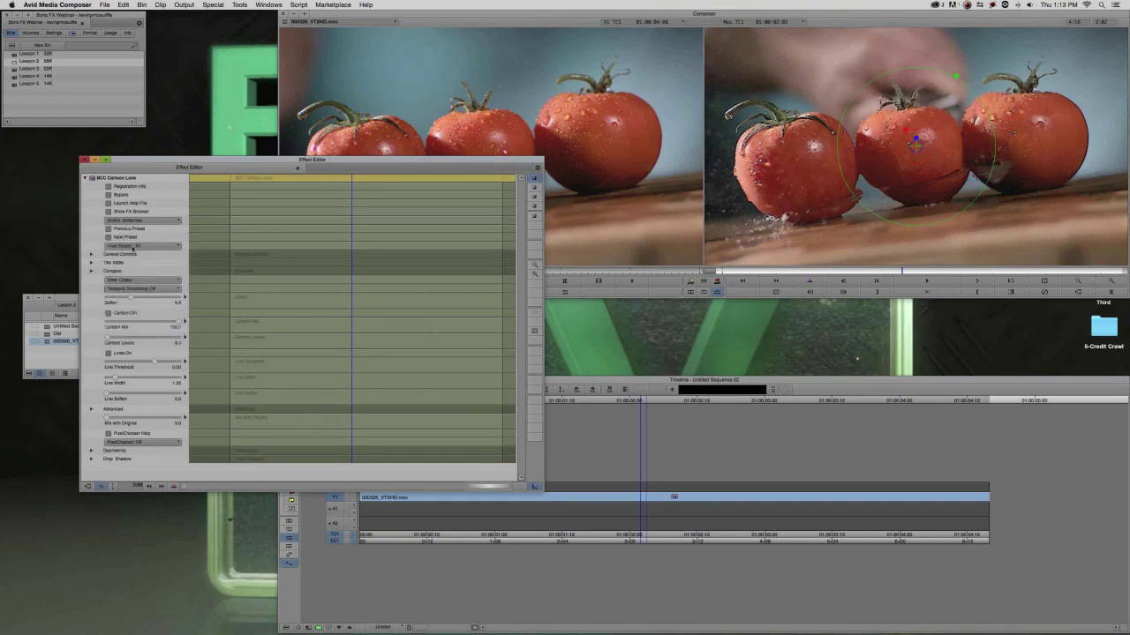
left_click(137, 221)
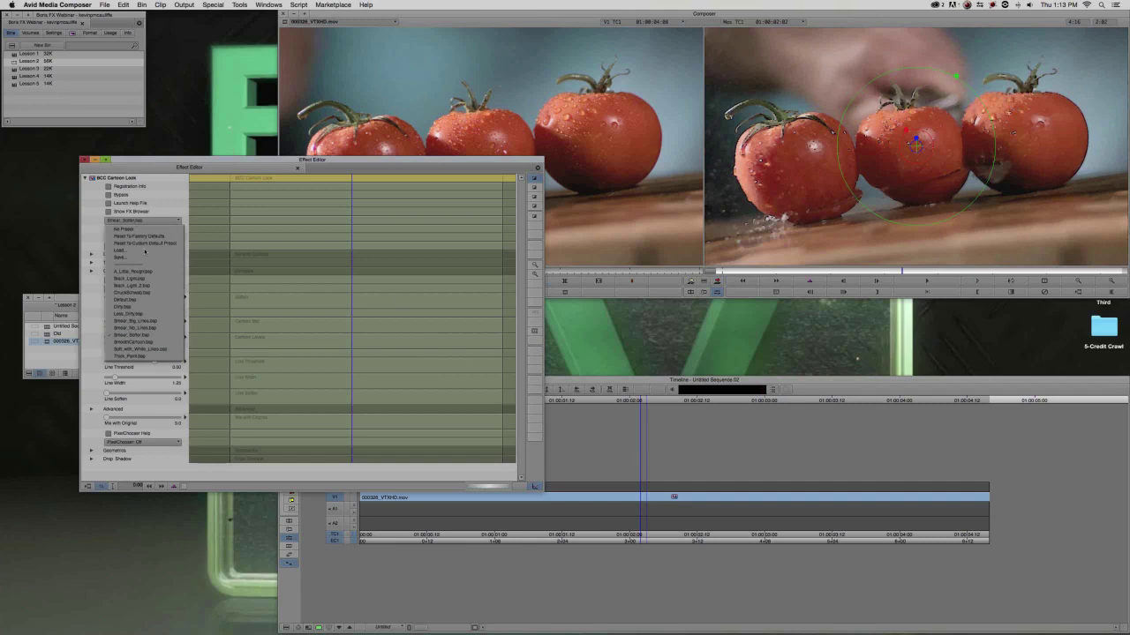
left_click(148, 343)
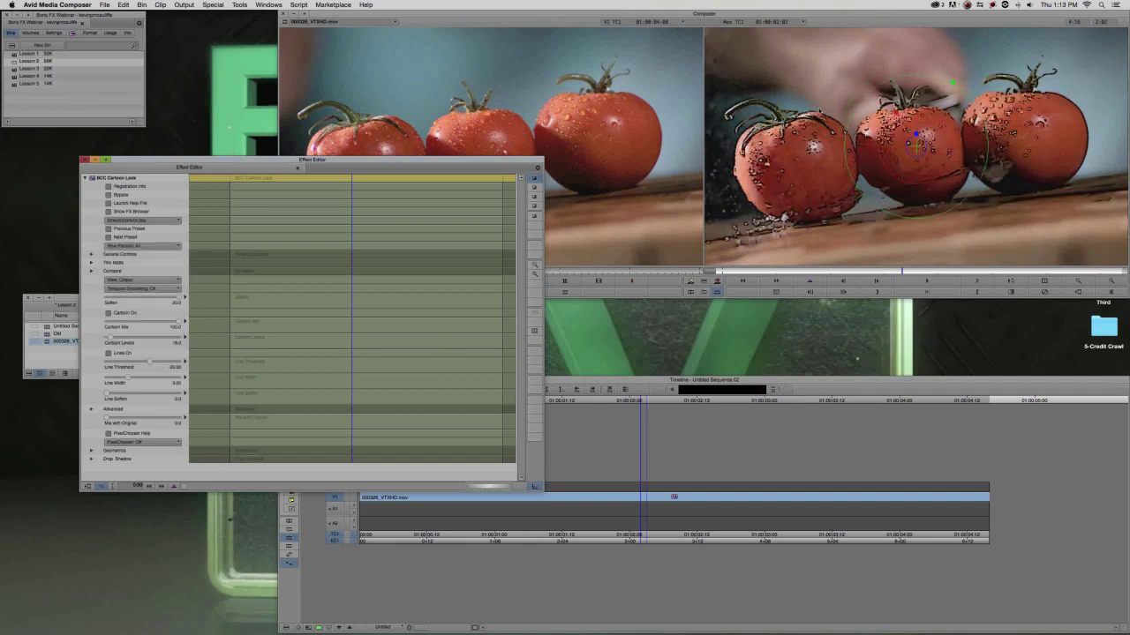
left_click(85, 160)
left_click(552, 500)
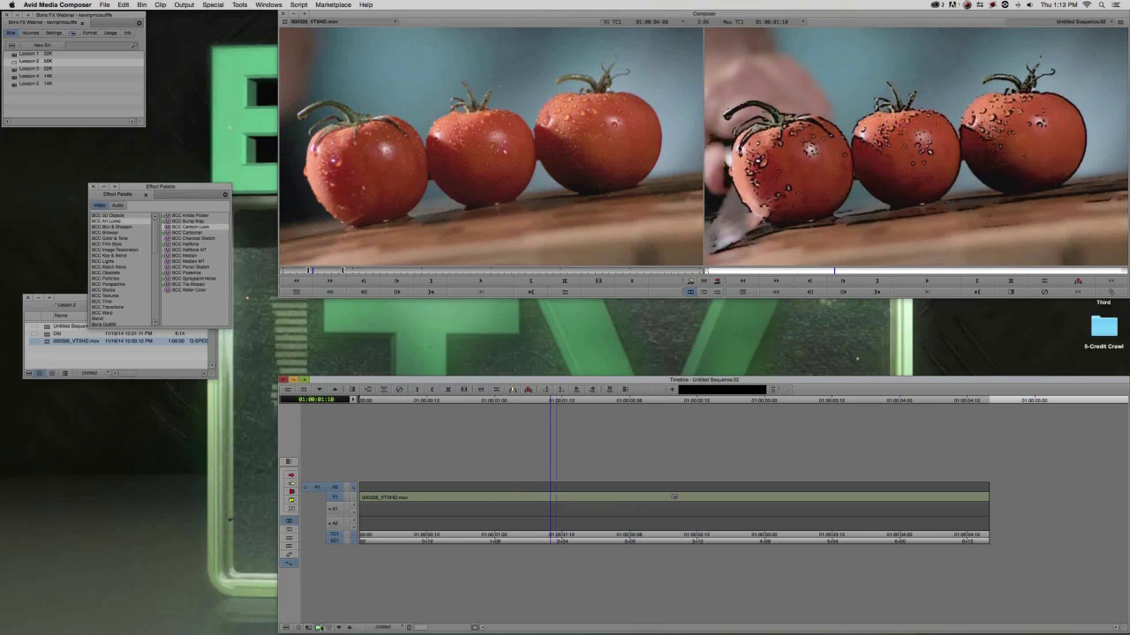
Play back and scrub the cartoon-styled tomato clip, then show the BCC 3D Objects category.
left_click(461, 498)
key("space")
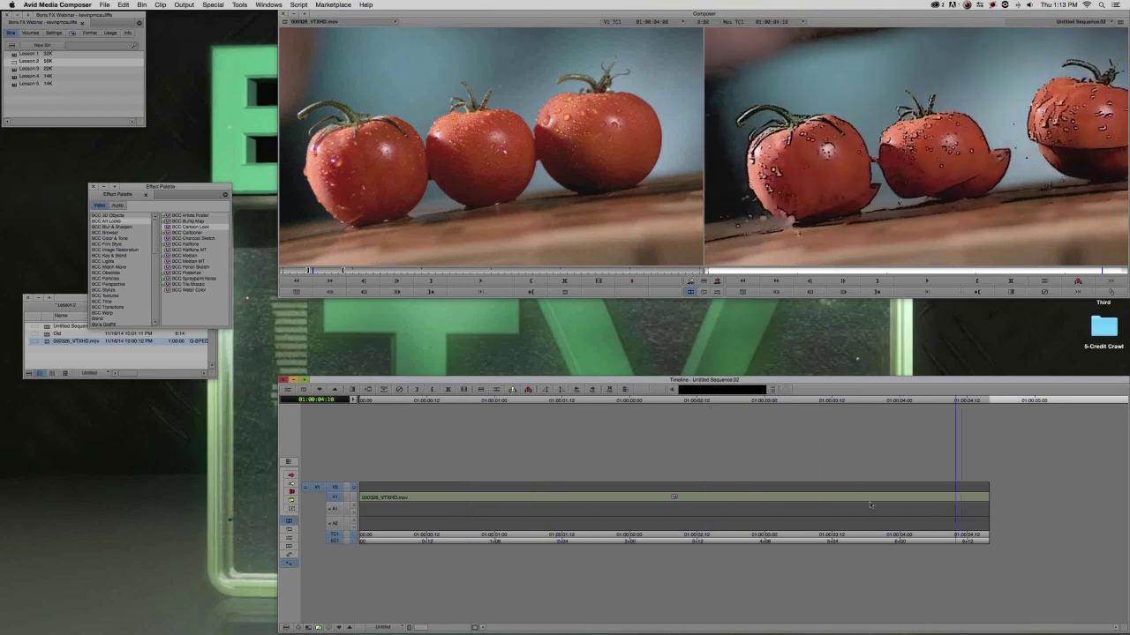
left_click(703, 507)
left_click(430, 511)
key("space")
left_click(493, 506)
key("space")
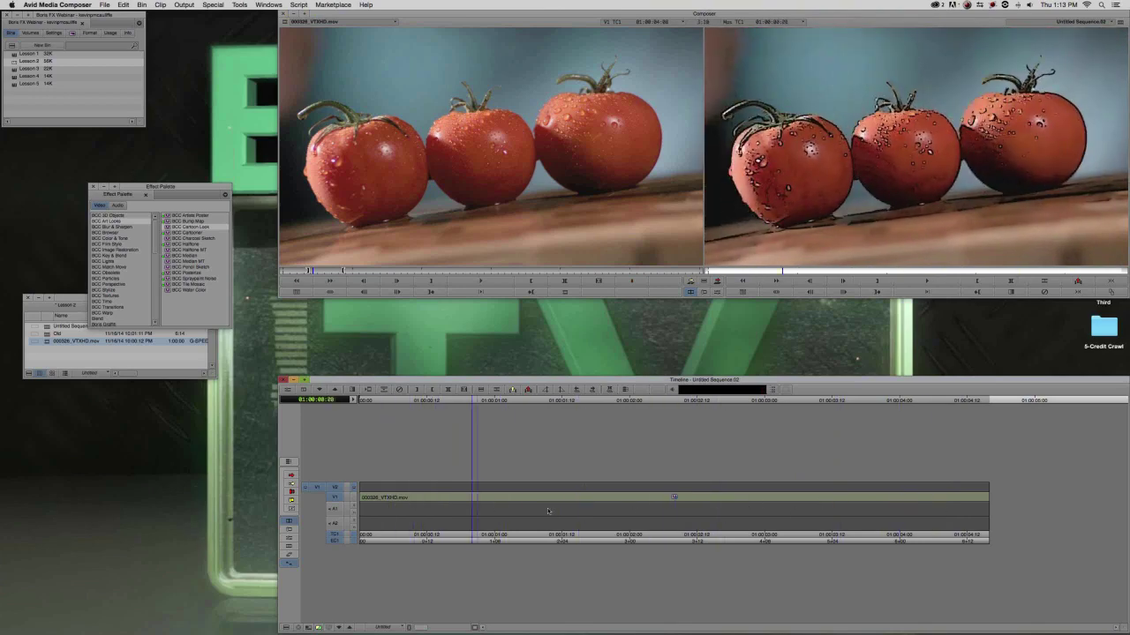
left_click(941, 547)
left_click_drag(953, 554, 386, 521)
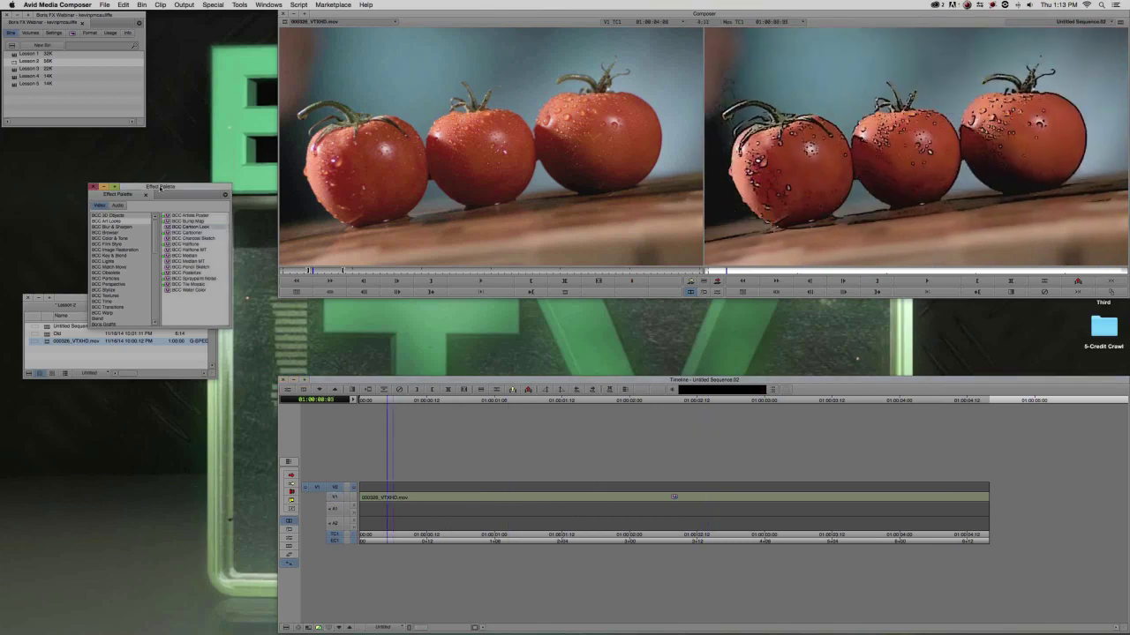
left_click_drag(160, 187, 185, 114)
left_click(148, 141)
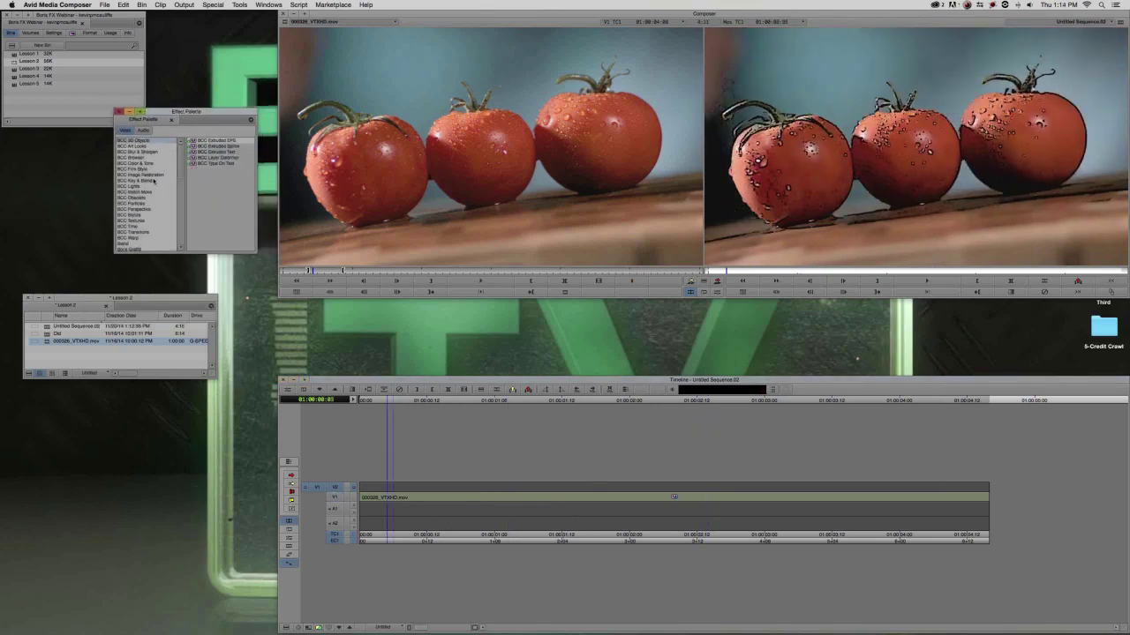
Place BCC Extruded Text on V2 above the tomato clip and open its Effect Editor.
left_click(209, 151)
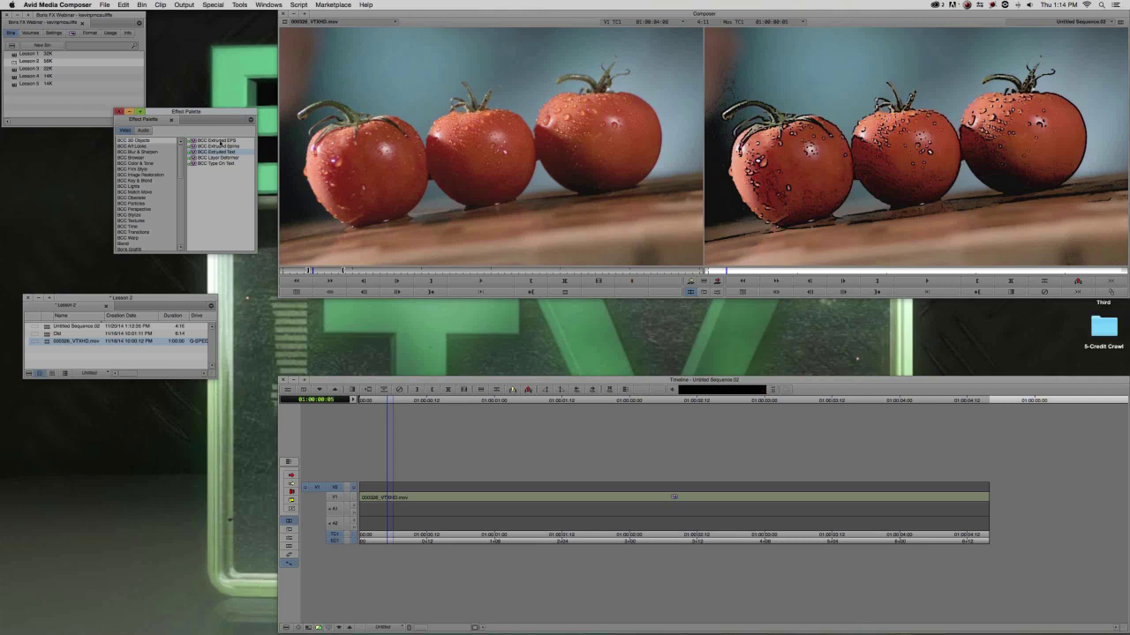
left_click_drag(205, 121, 200, 145)
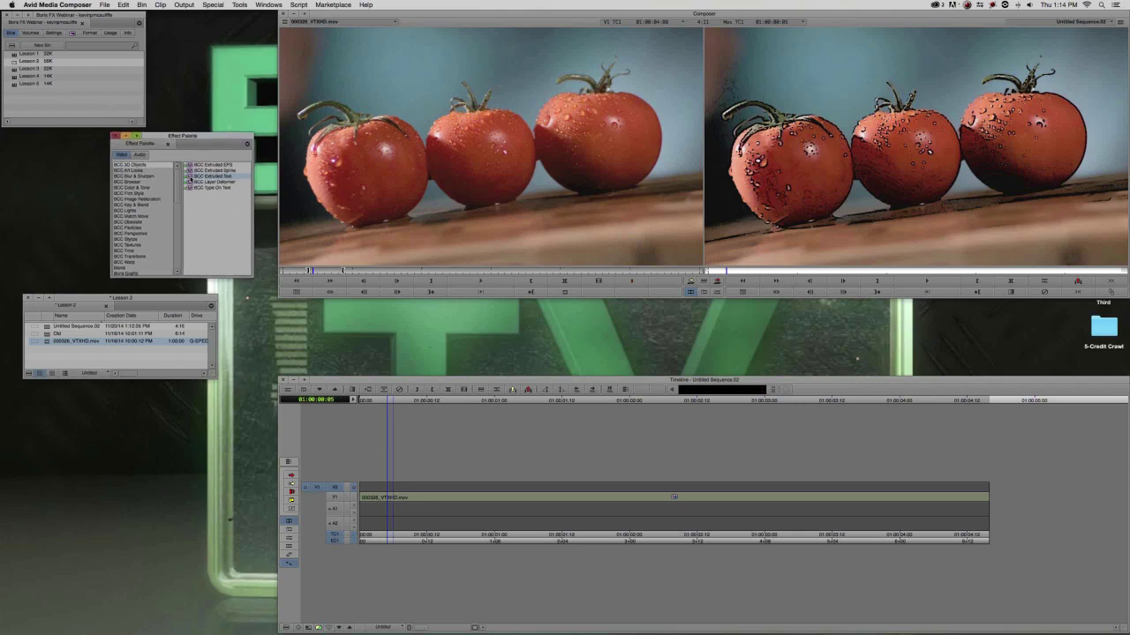
left_click_drag(501, 320, 565, 487)
left_click(591, 488)
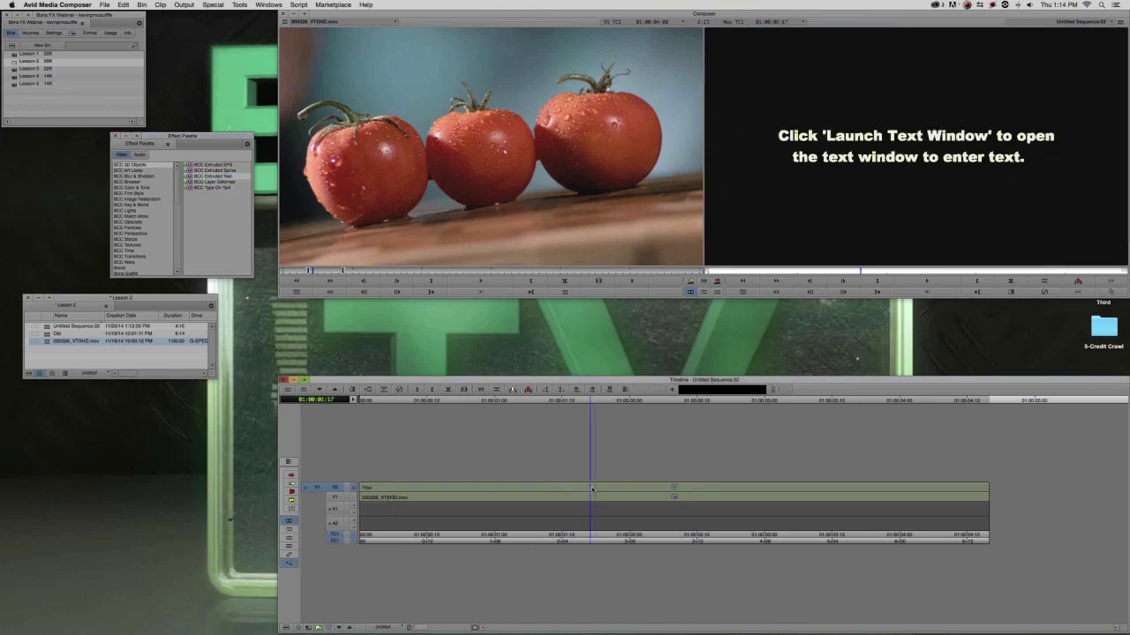
double_click(591, 488)
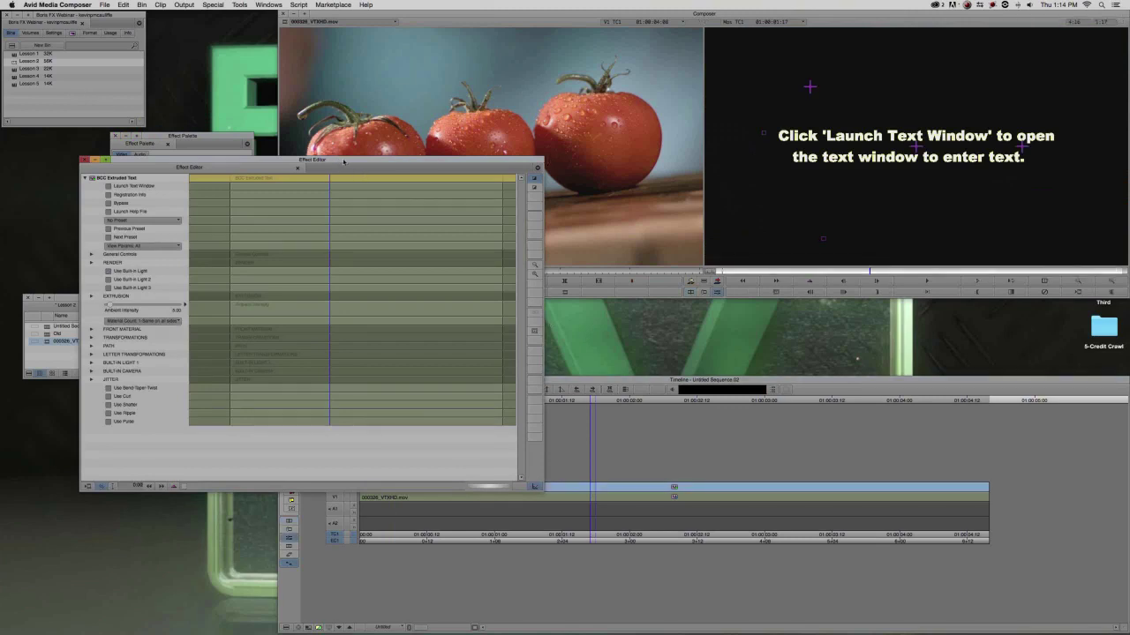
left_click_drag(342, 165, 641, 208)
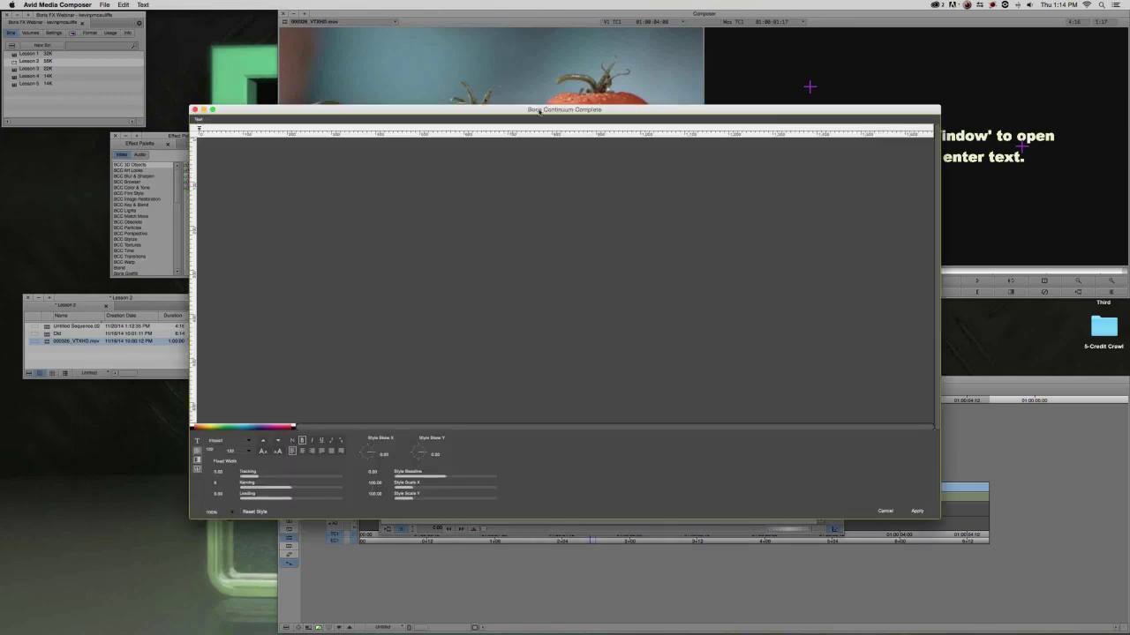
Enter the title as TOP on the first line and CHEF on the second in the Boris text window.
left_click_drag(538, 112, 481, 56)
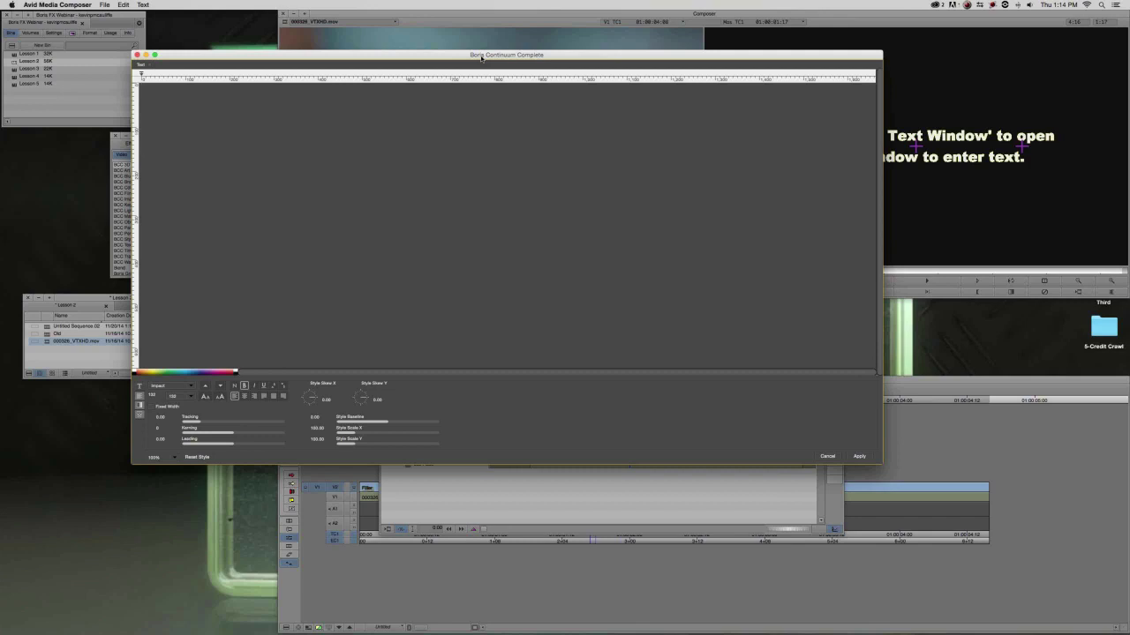
left_click_drag(481, 58, 488, 105)
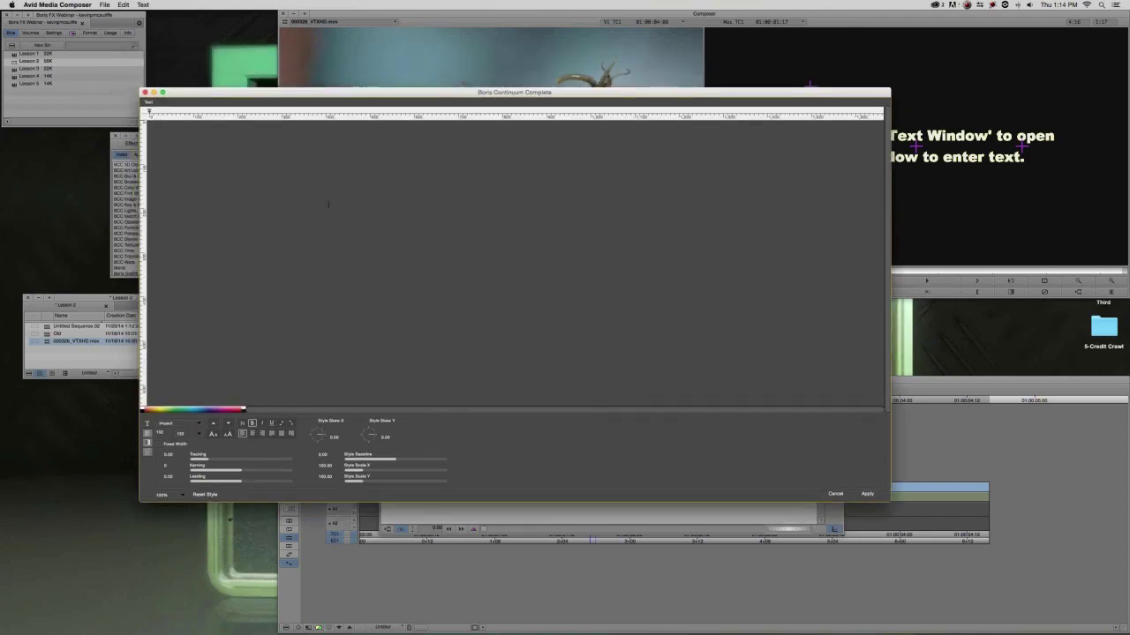
type("TOP")
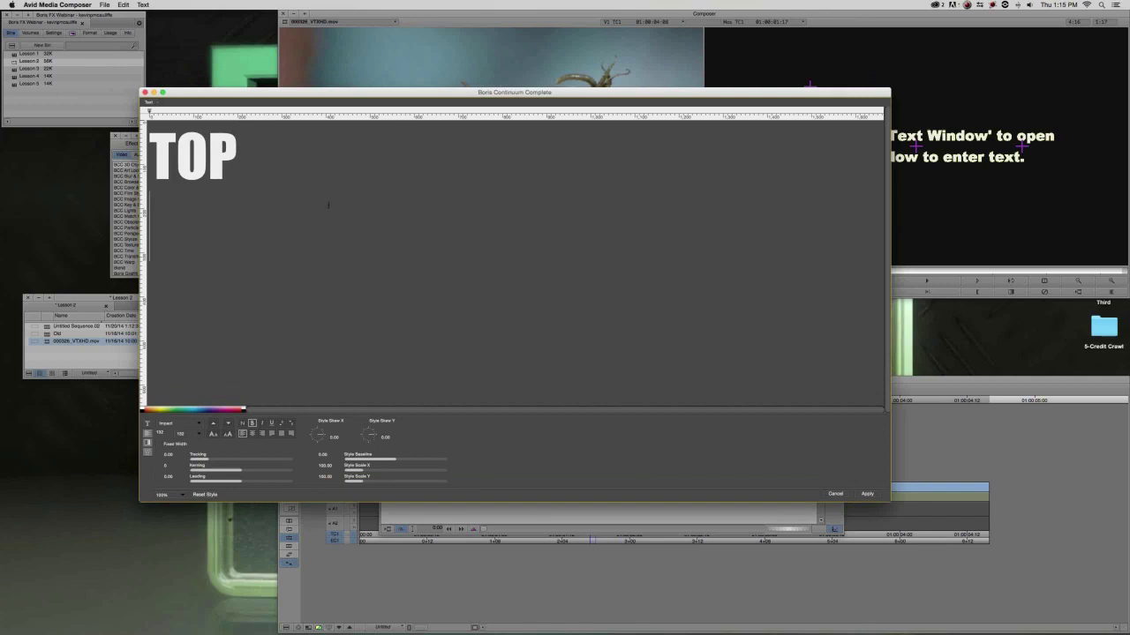
key("Return")
type("CHEF")
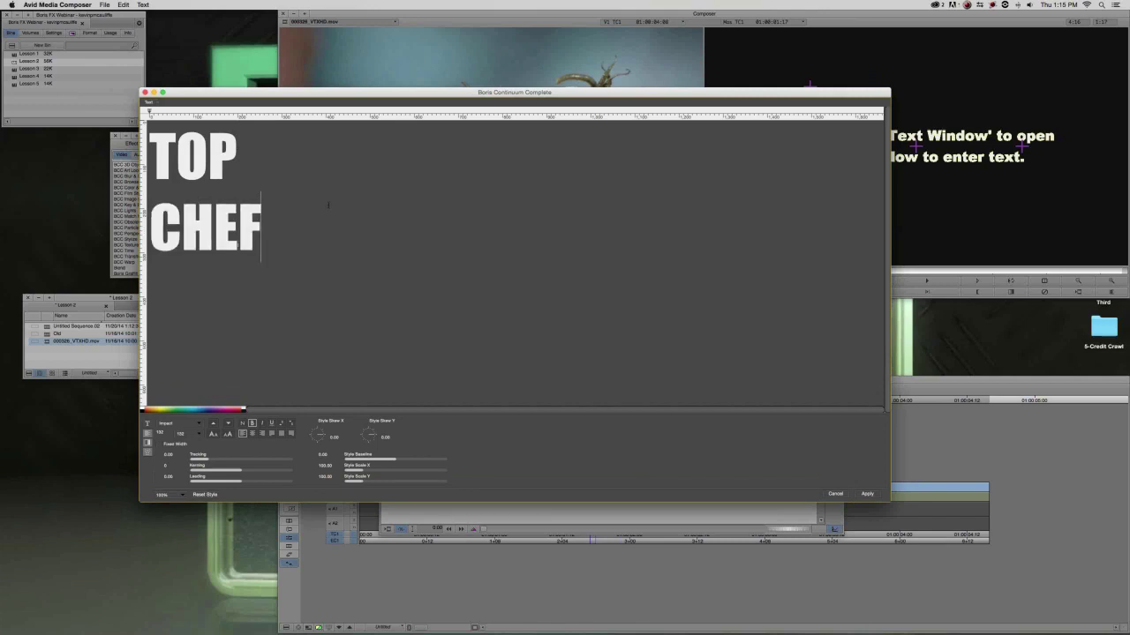
left_click_drag(398, 94, 539, 64)
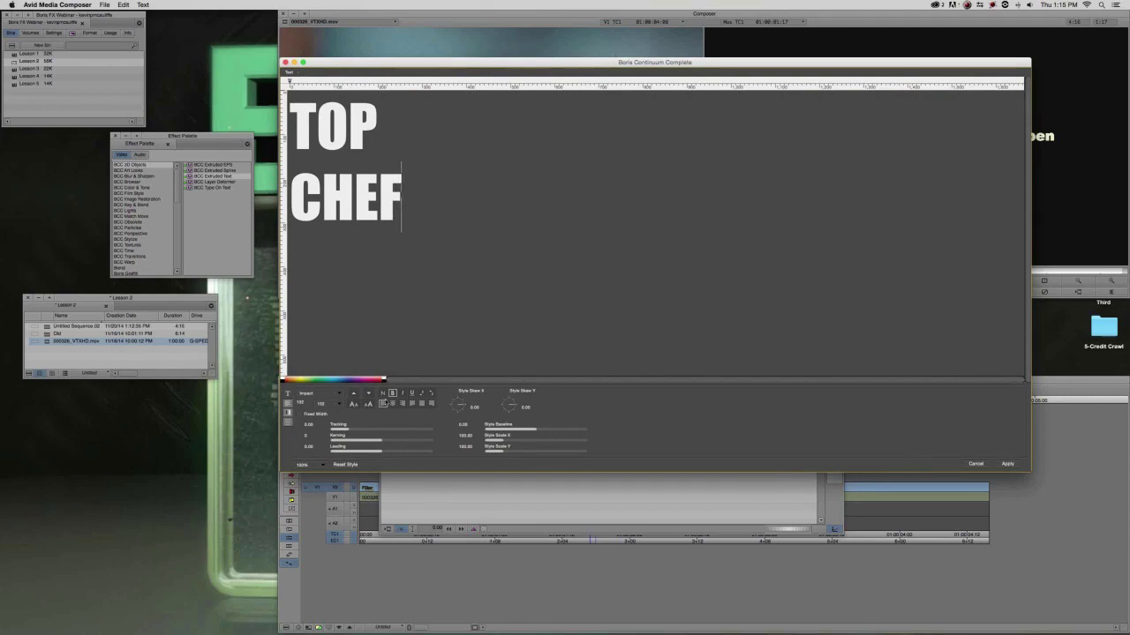
Kern the T–O letter pair of the title to -1.
left_click(317, 128)
key("alt+Left")
key("alt+Left")
key("alt+Left")
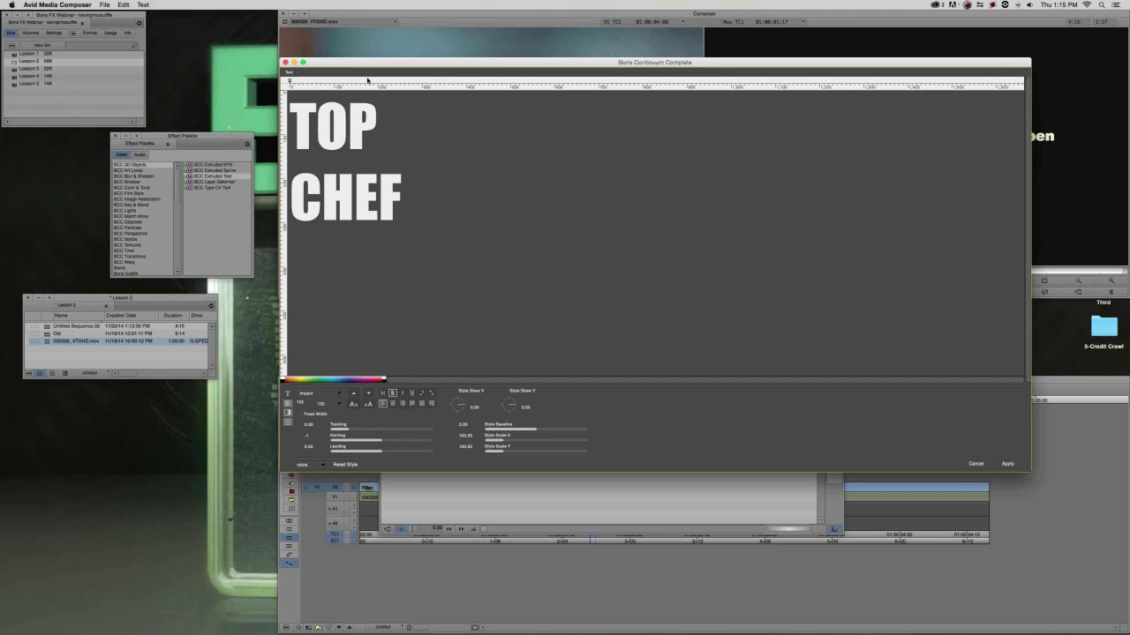
key("alt+Right")
key("alt+Right")
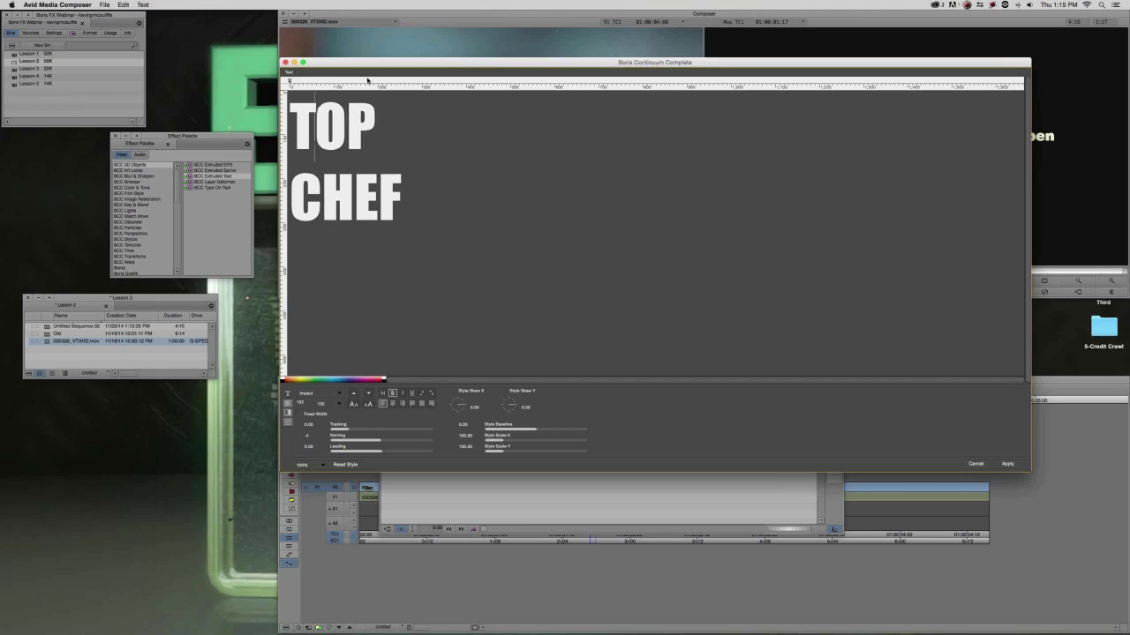
key("alt+Right")
key("alt+Right")
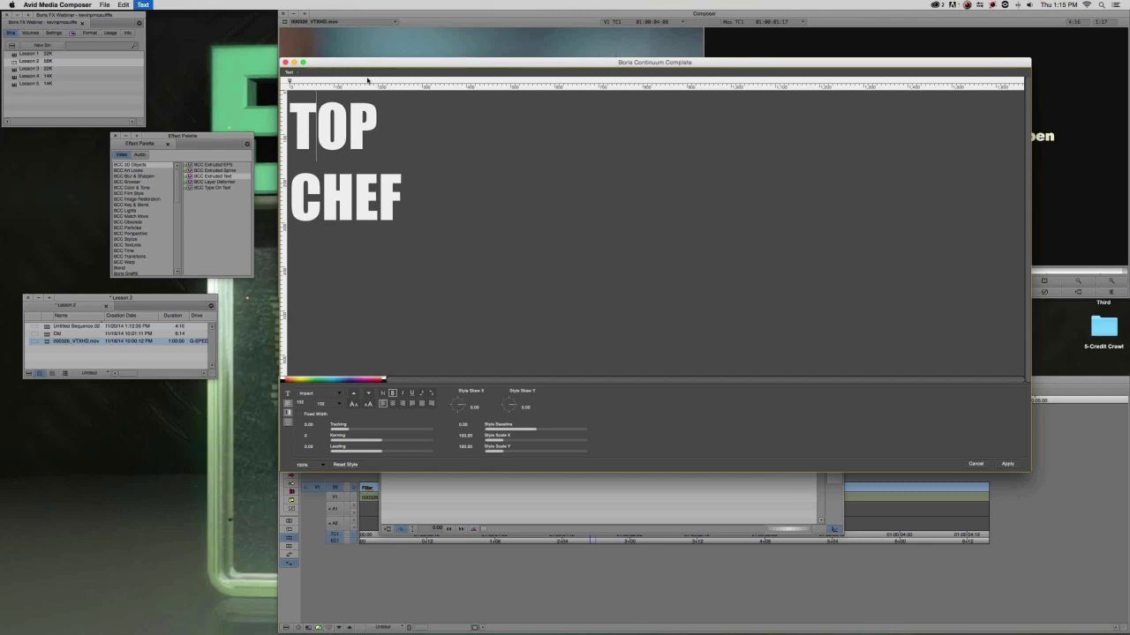
key("alt+Left")
key("alt+Left")
key("alt+Left")
key("alt+Left")
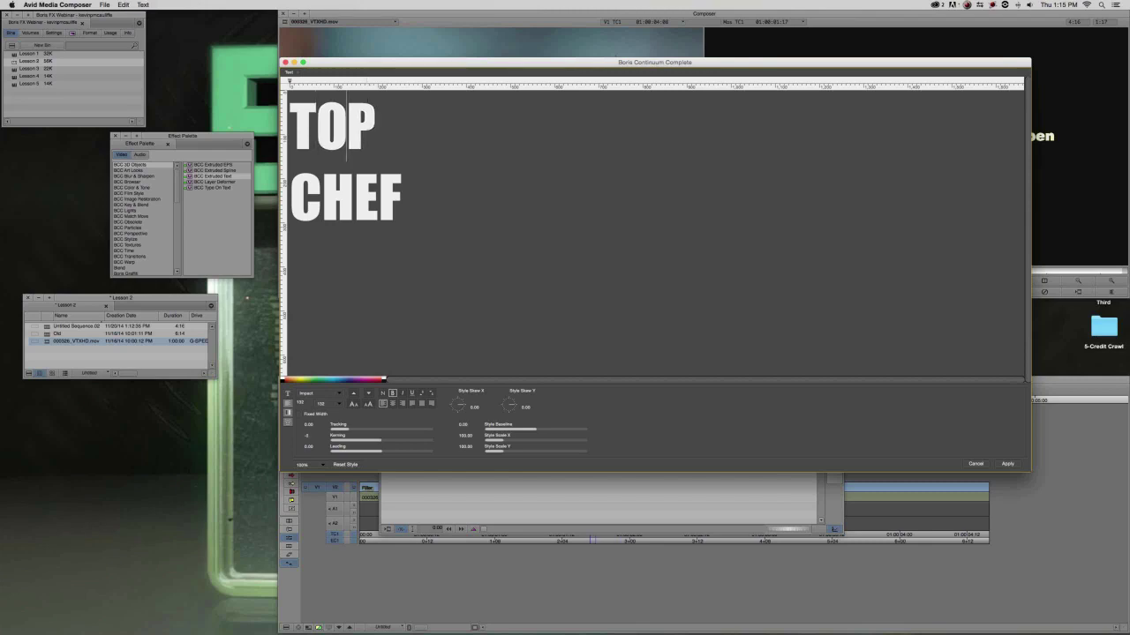
key("alt+Left")
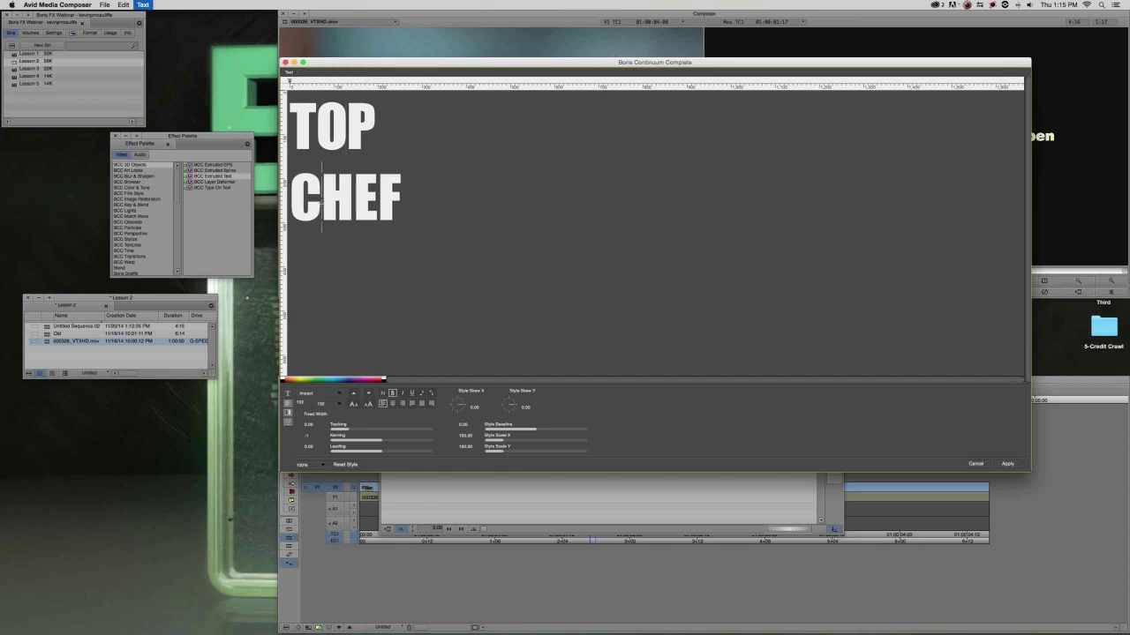
Select all the title text, set its alignment and -45 leading, then apply it.
key("super+a")
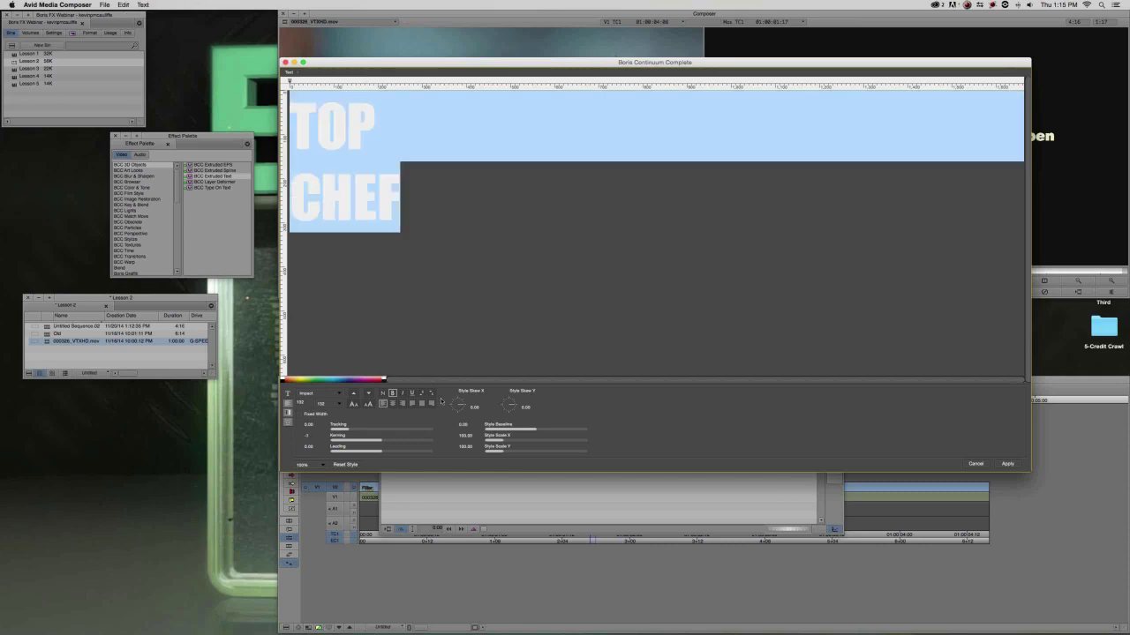
left_click(391, 403)
left_click(308, 447)
key("BackSpace")
key("Return")
left_click(1006, 464)
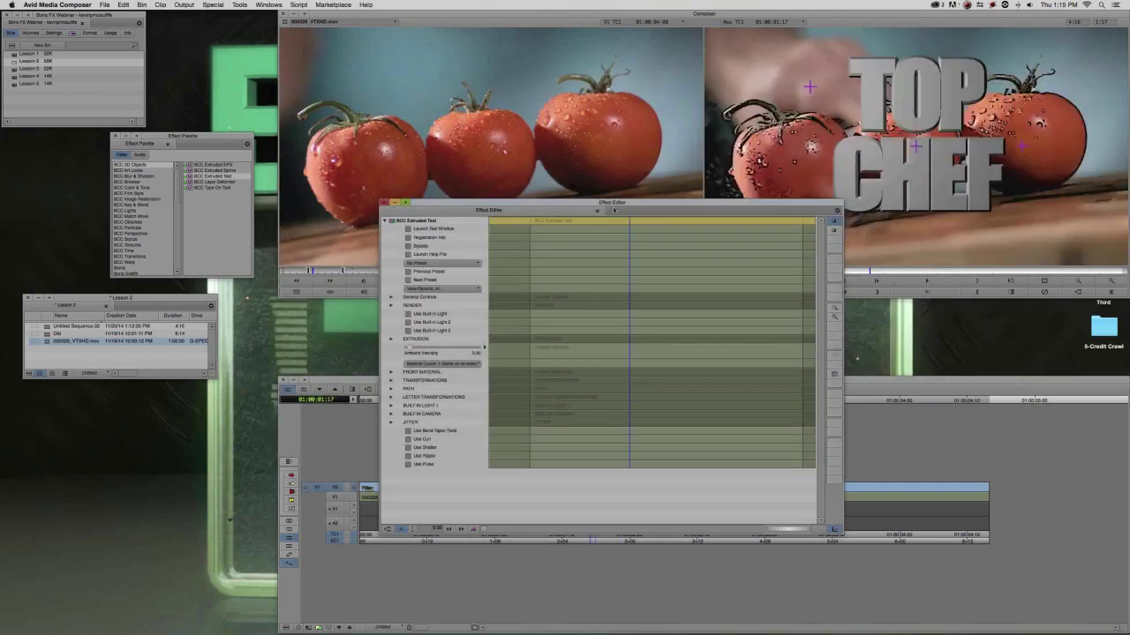
Shrink the Effect Editor, enlarge the record monitor's title view, and expand RENDER settings.
left_click_drag(615, 210, 242, 132)
left_click_drag(468, 468, 270, 496)
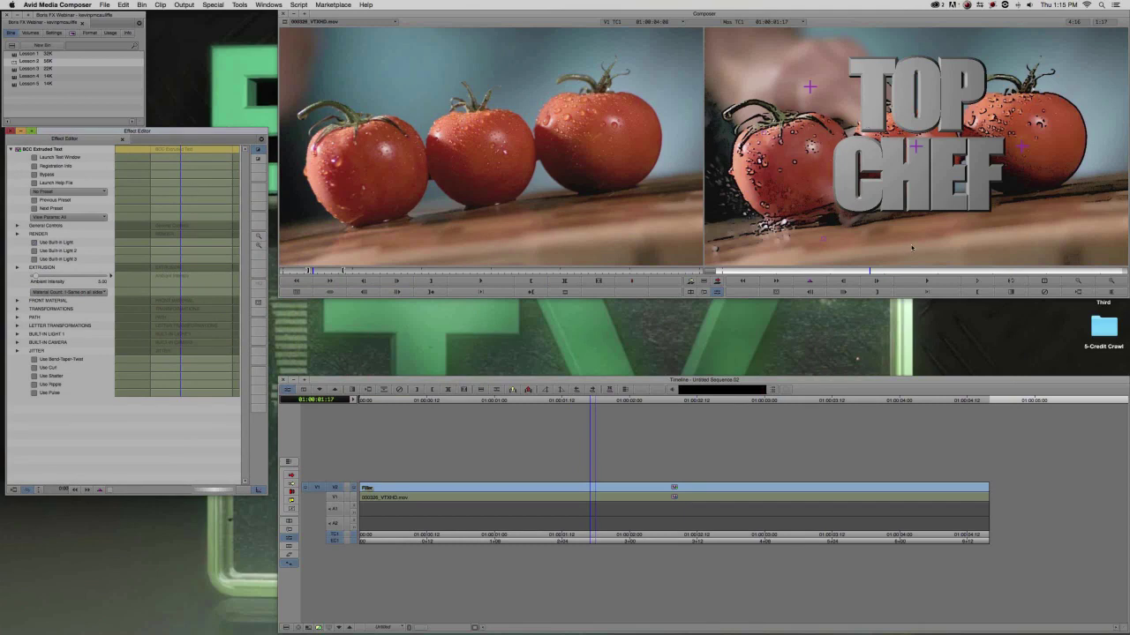
left_click(1110, 281)
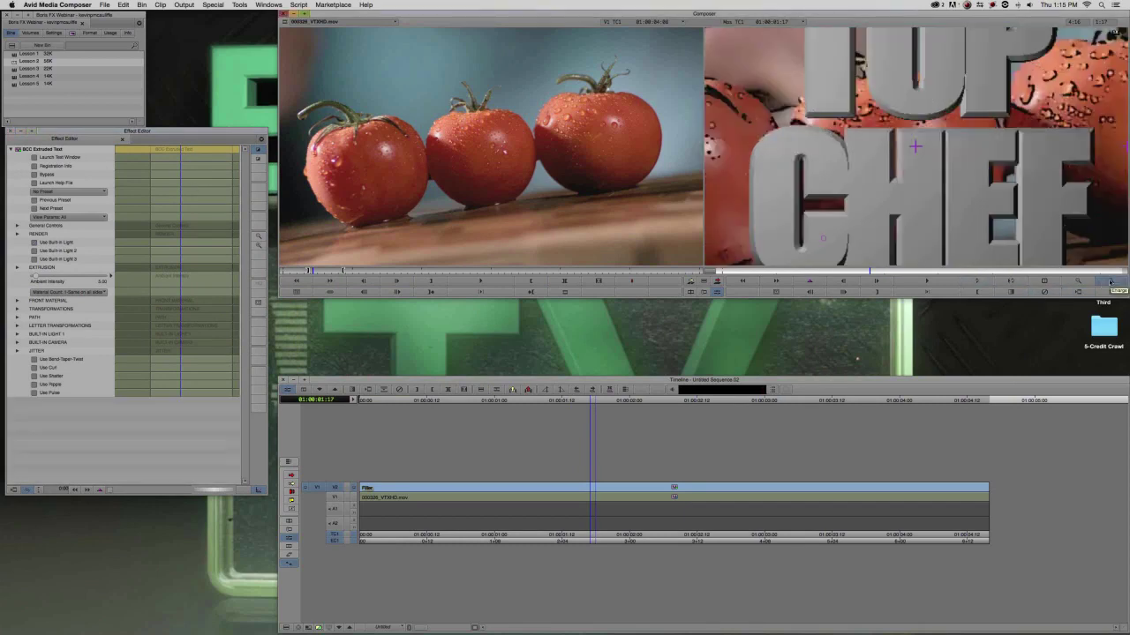
left_click(319, 627)
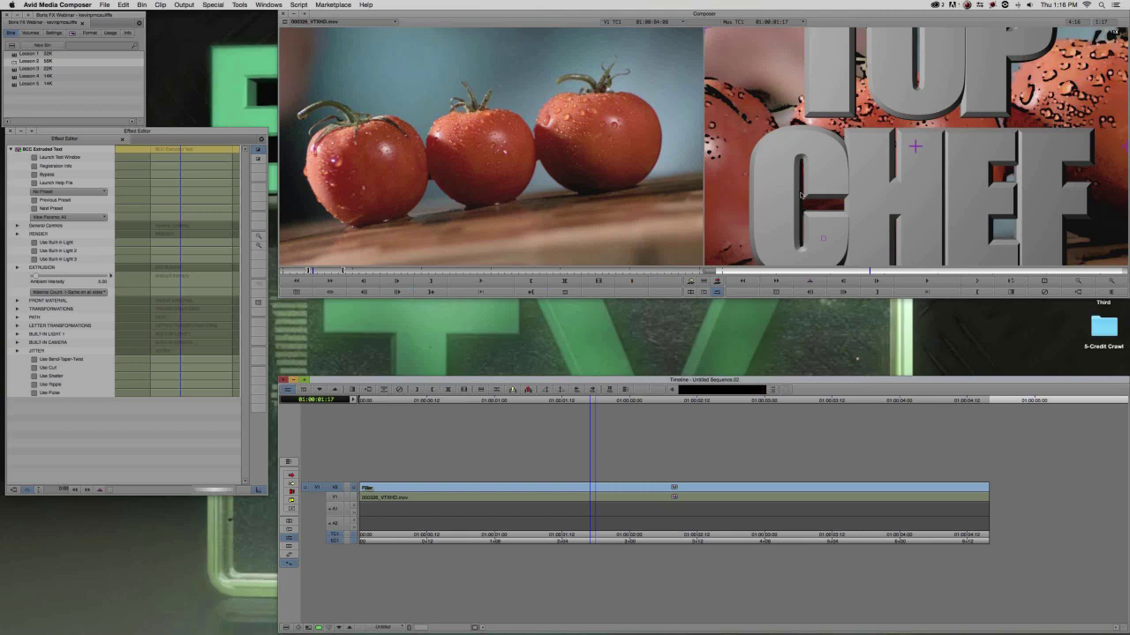
left_click(17, 234)
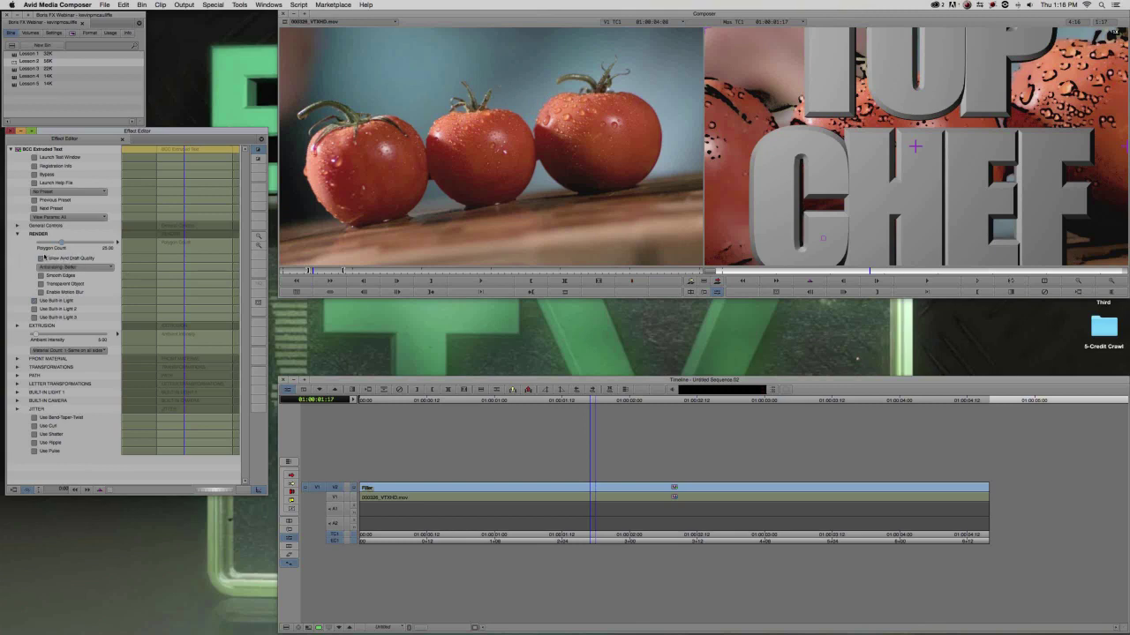
Set the extrusion Bevel Amount to 0.10 and bring the title's text window back.
left_click(16, 234)
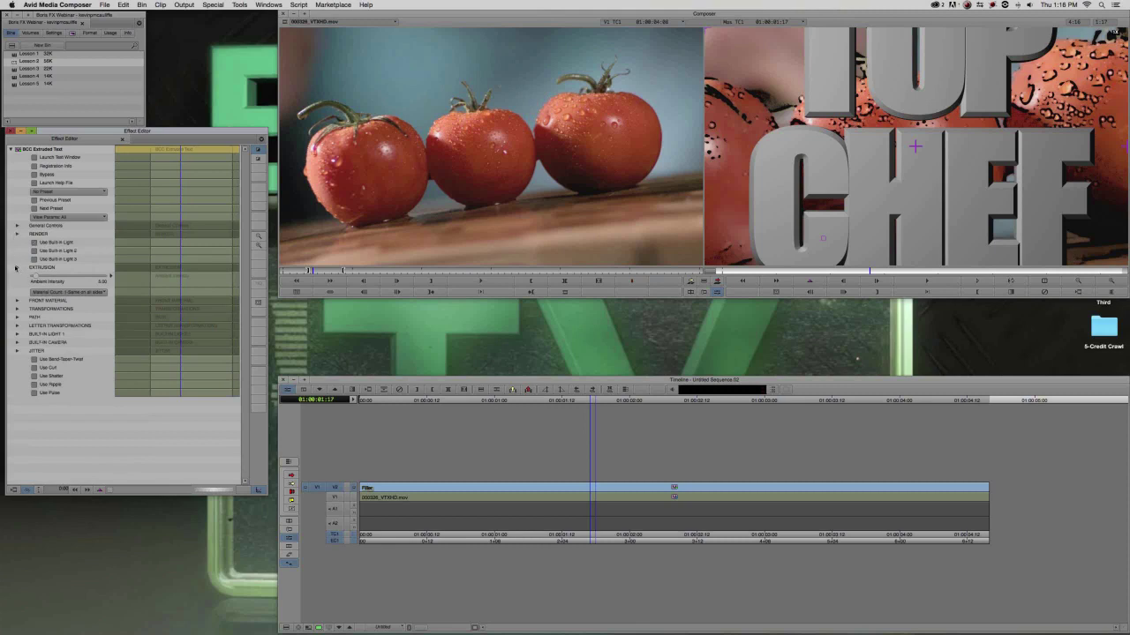
left_click(16, 268)
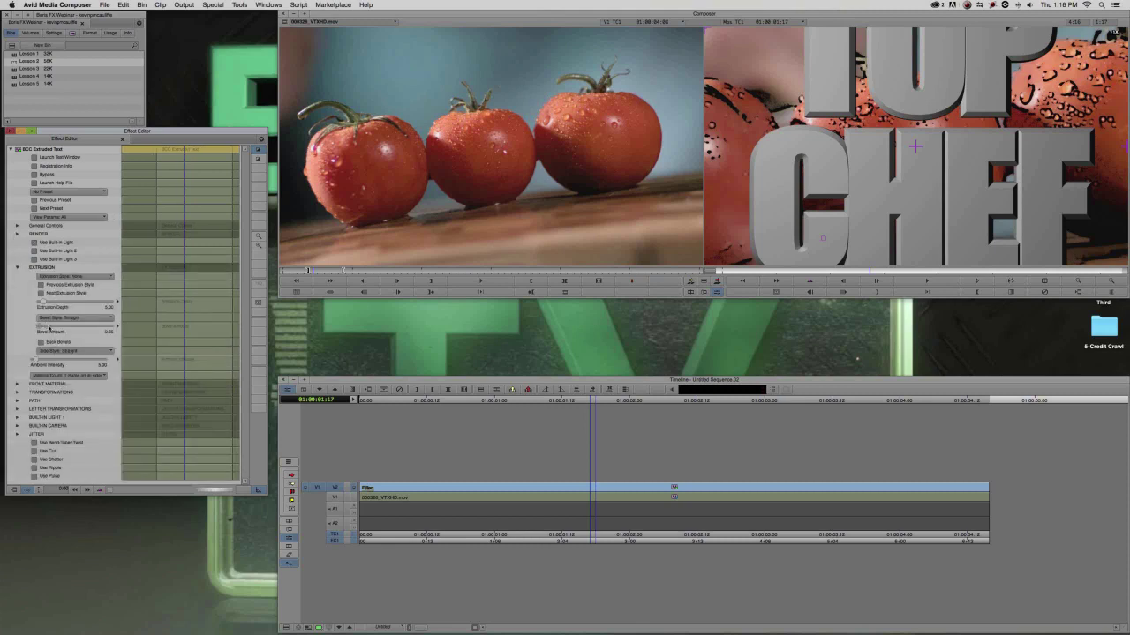
left_click_drag(49, 329, 52, 329)
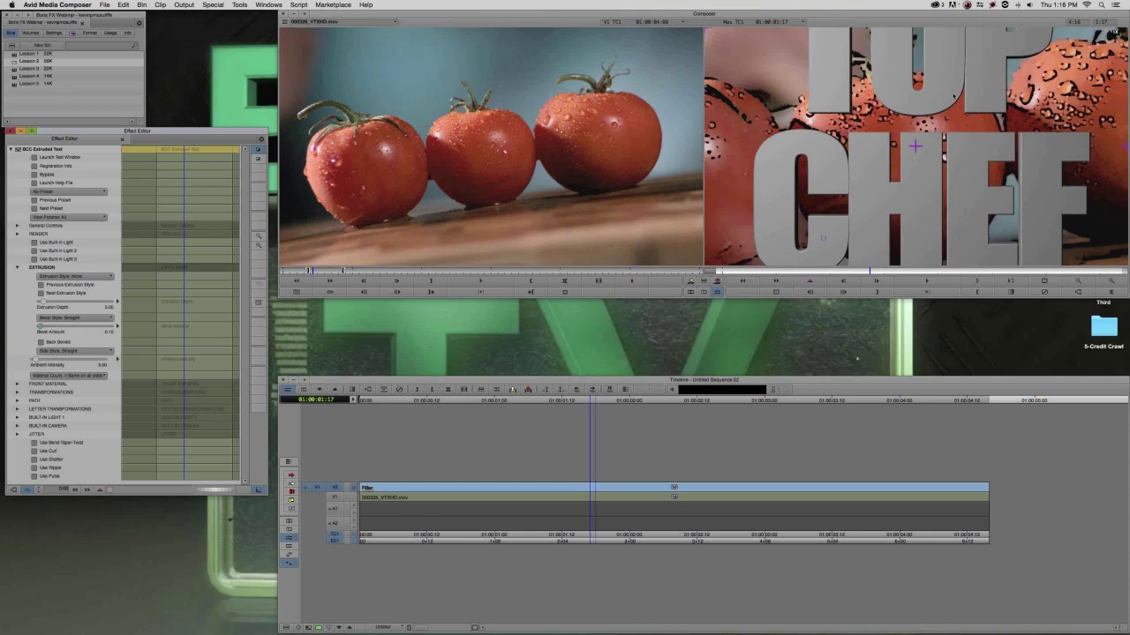
left_click(76, 156)
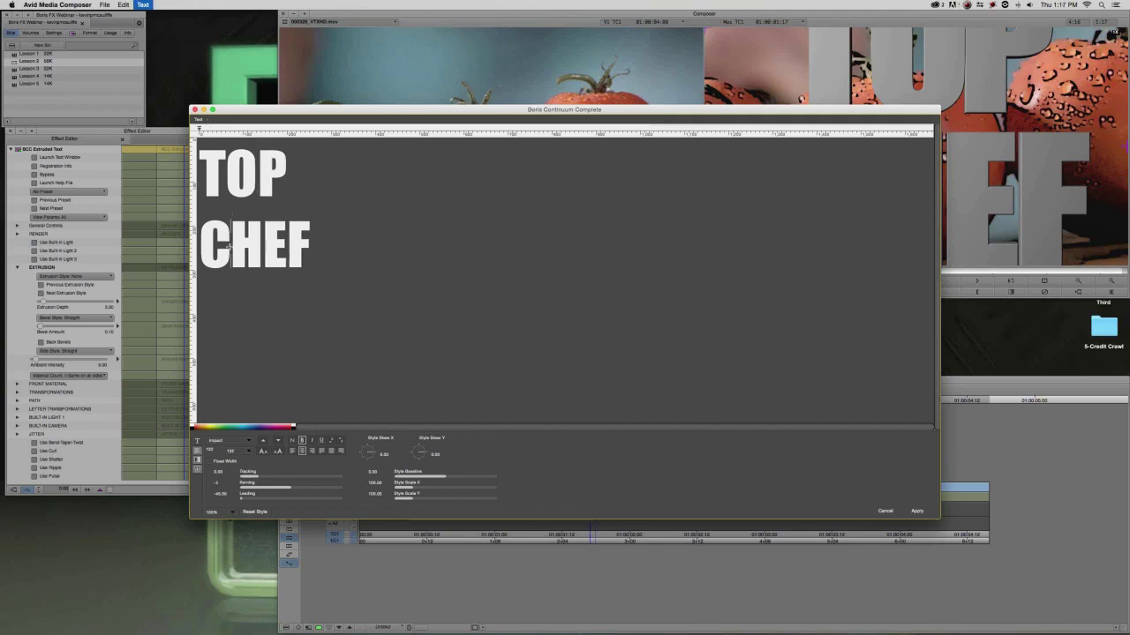
Close the Boris text window and zoom the record monitor back to full frame.
left_click(917, 511)
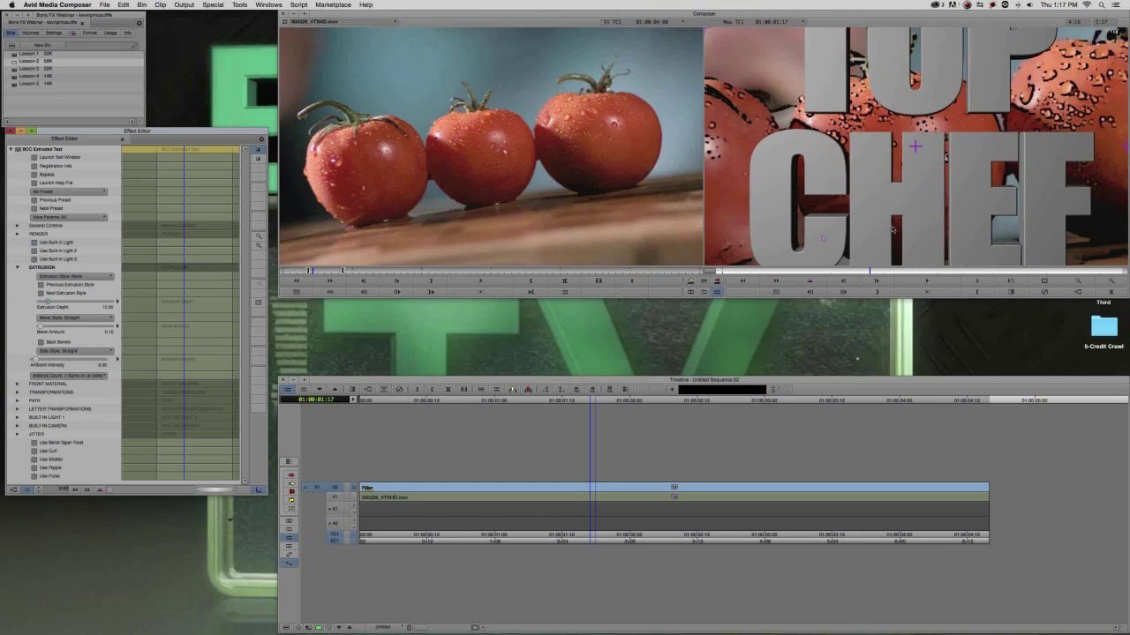
left_click(1071, 277)
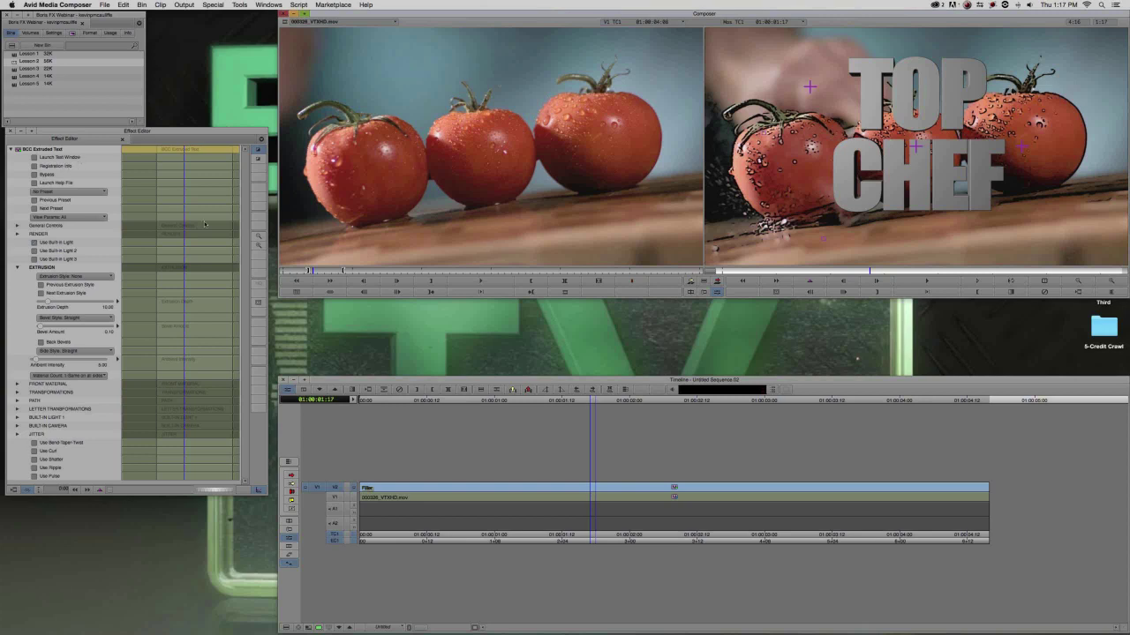
Increase the title's Master Scale and raise its Y position in the frame.
left_click(244, 187)
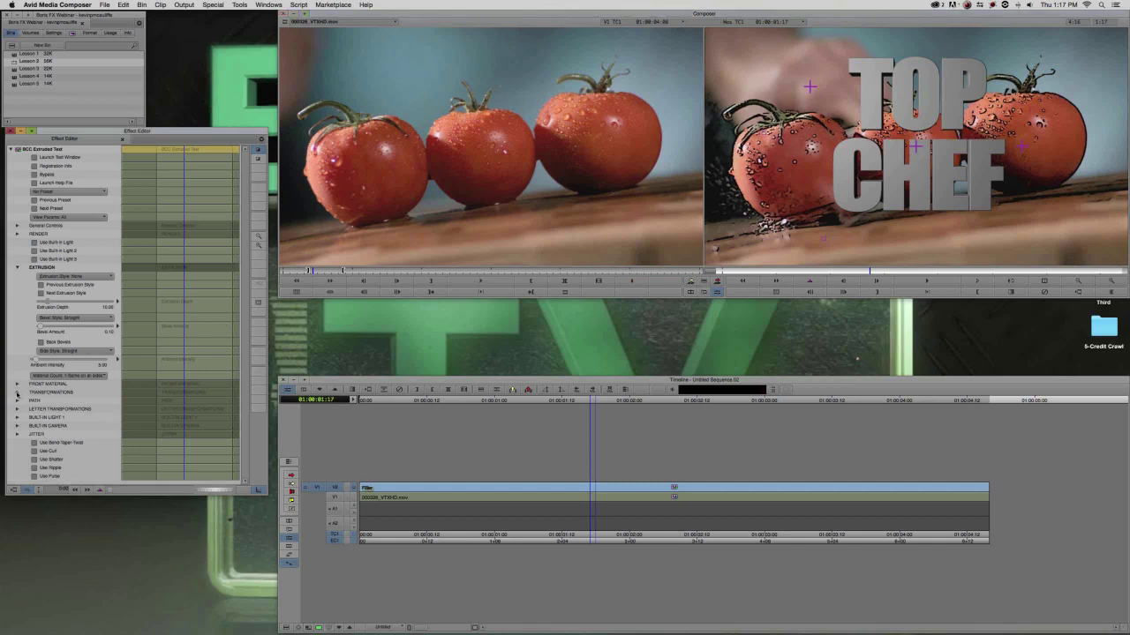
left_click(17, 393)
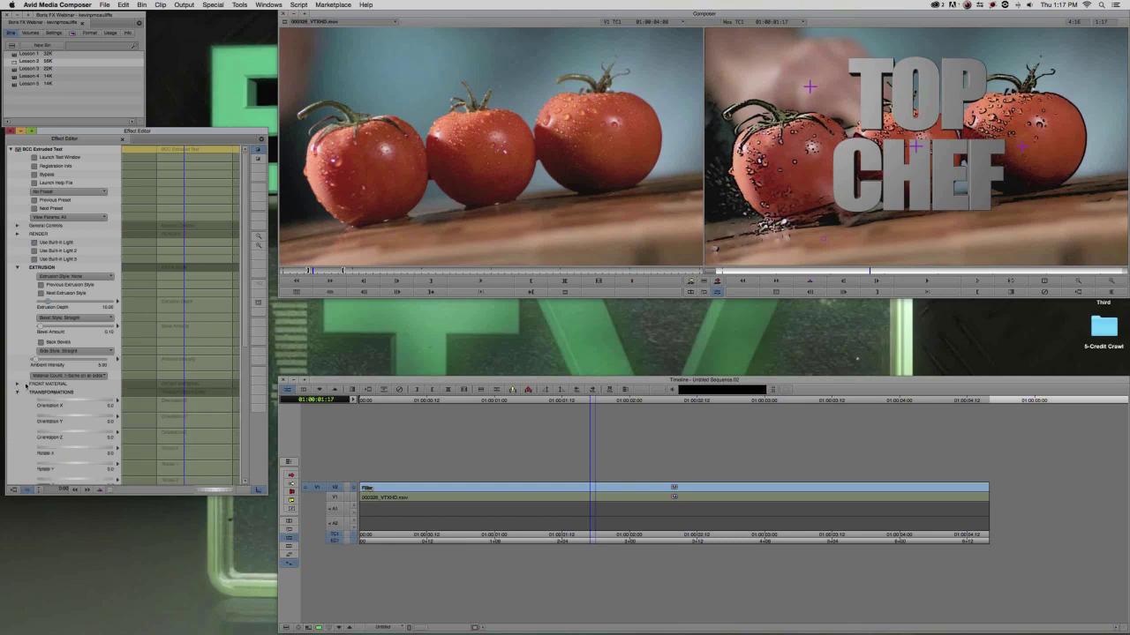
scroll(26, 420, "down", 10)
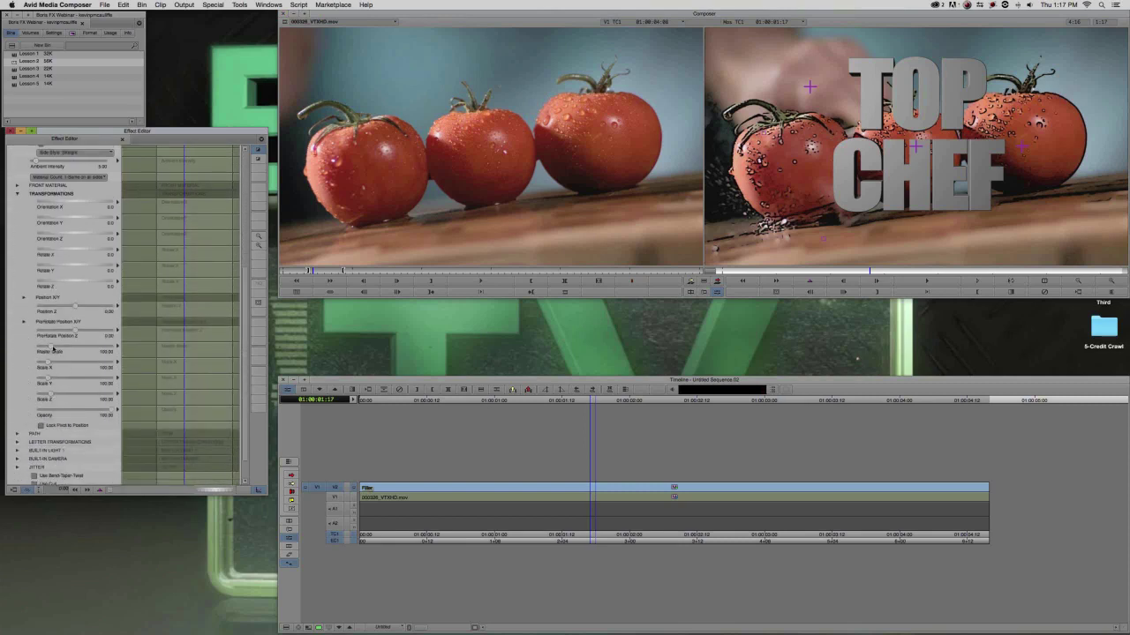
left_click_drag(51, 346, 57, 346)
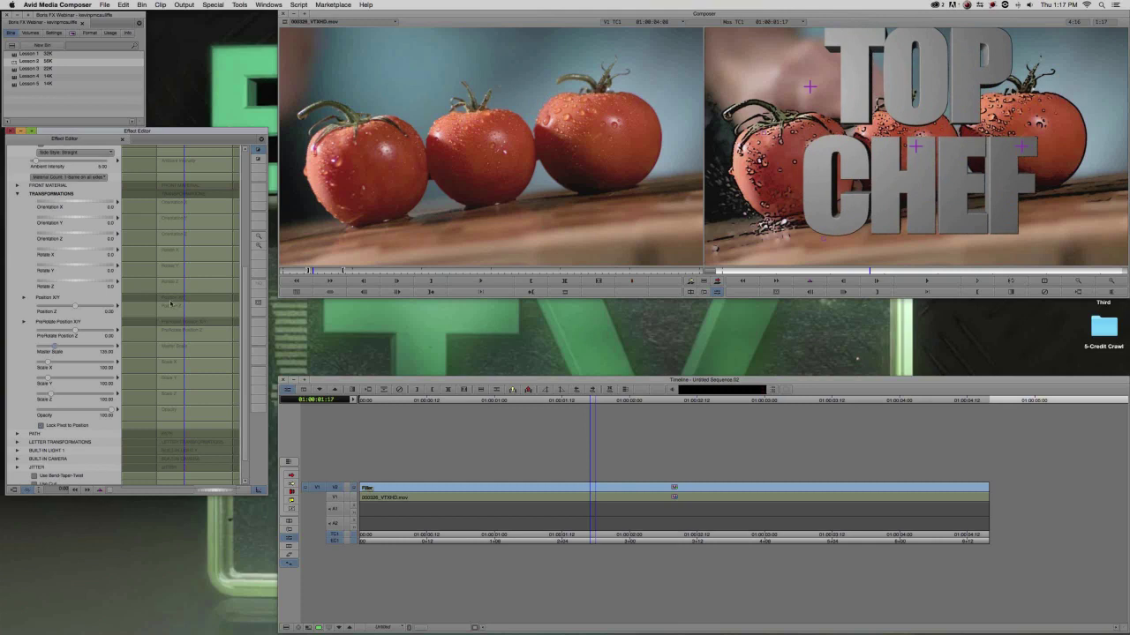
left_click_drag(54, 348, 53, 347)
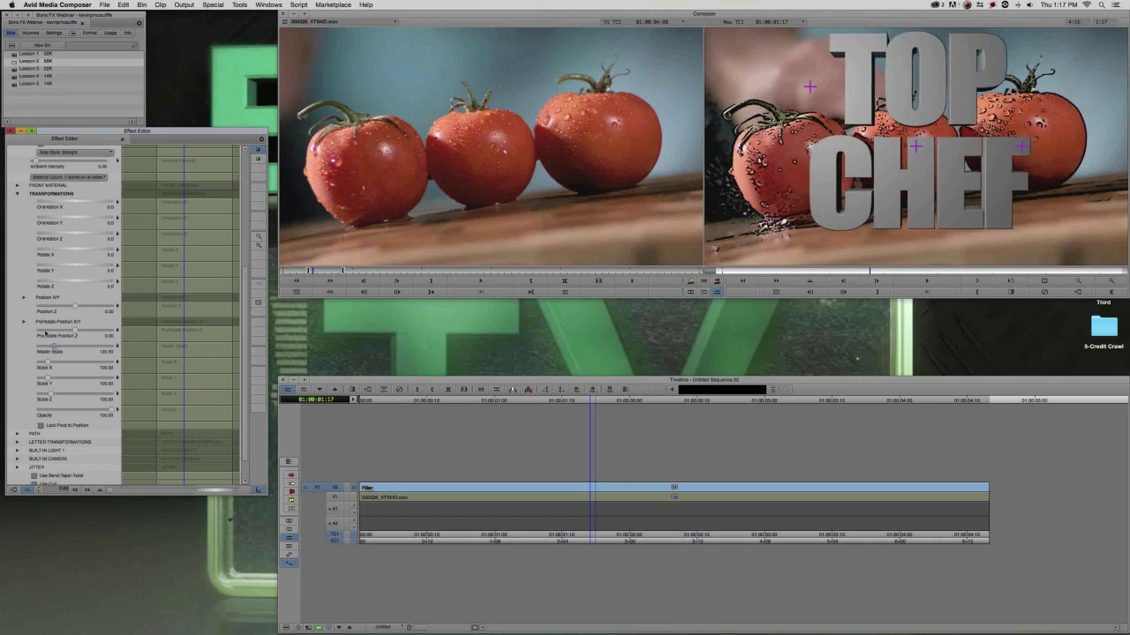
left_click(25, 300)
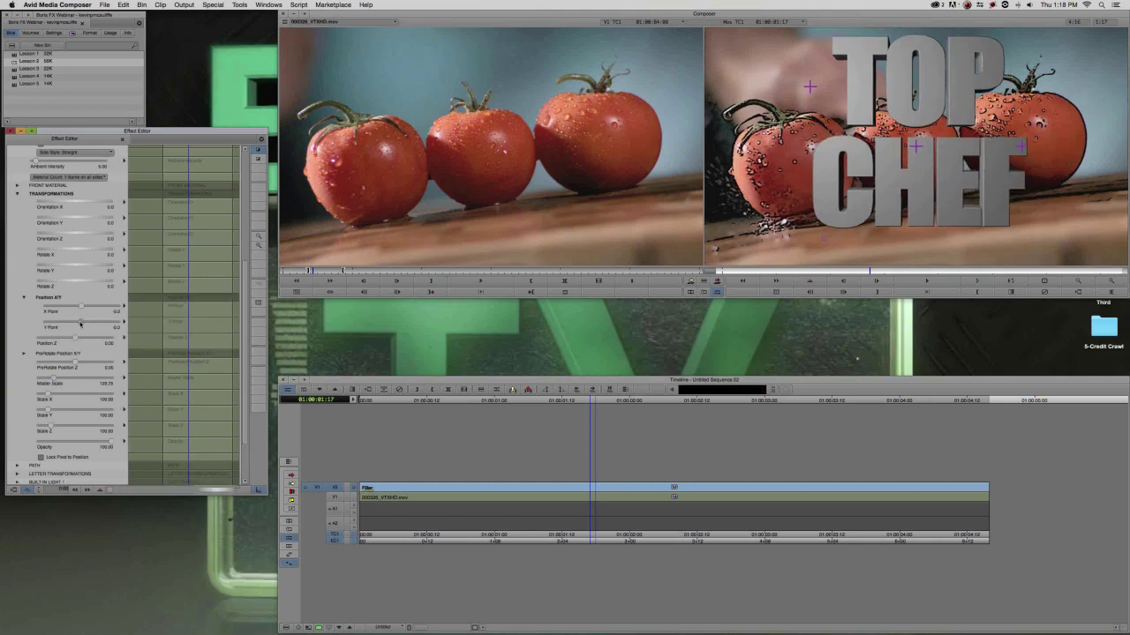
left_click_drag(80, 323, 83, 323)
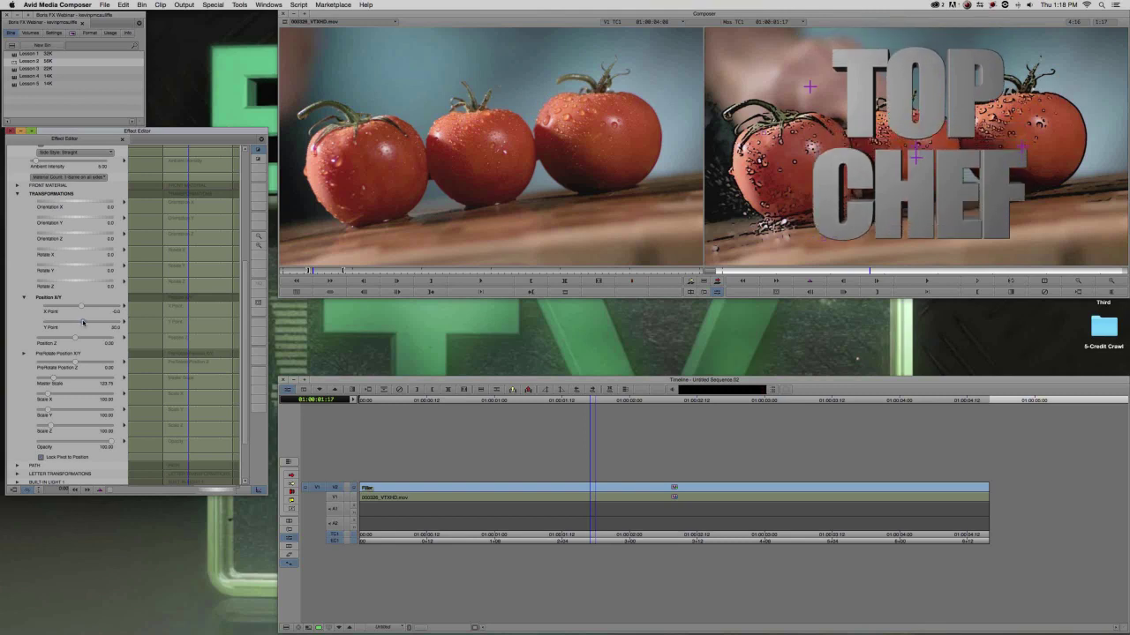
Turn the title slightly around its vertical axis with Rotate Y.
left_click_drag(66, 266, 77, 266)
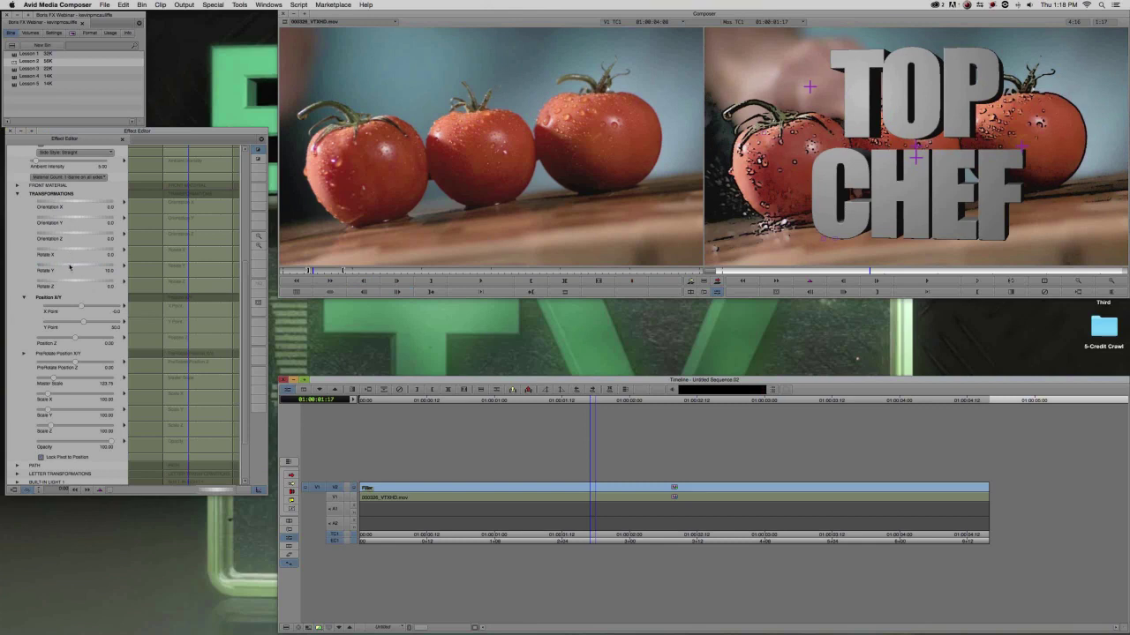
mouse_move(67, 265)
left_mouse_down()
mouse_move(55, 270)
mouse_move(72, 264)
left_mouse_up()
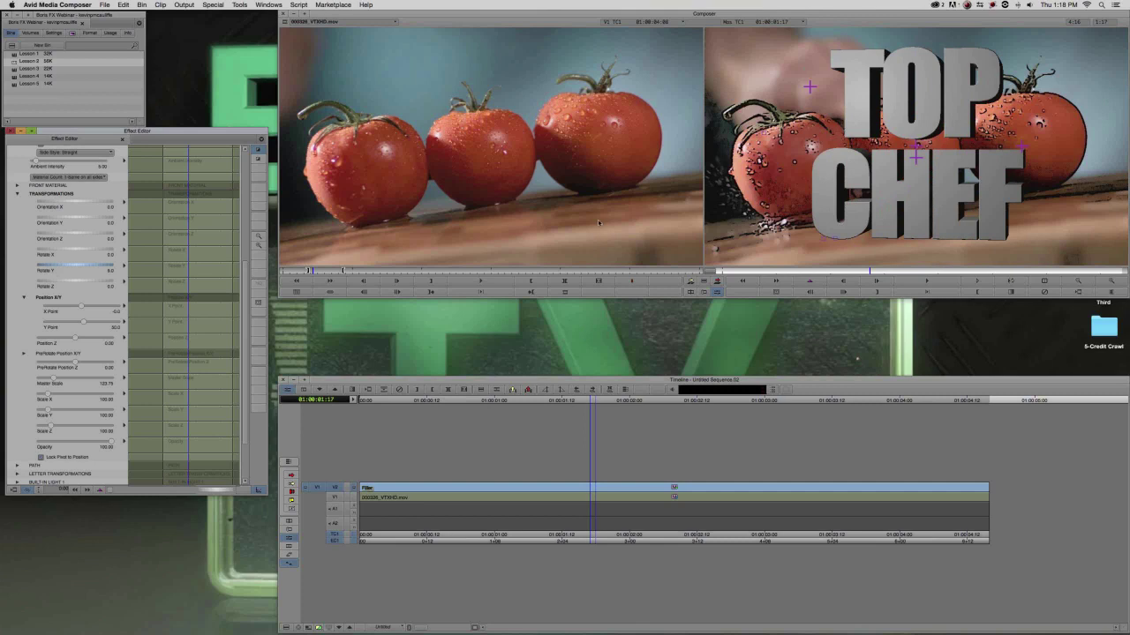
scroll(88, 314, "up", 3)
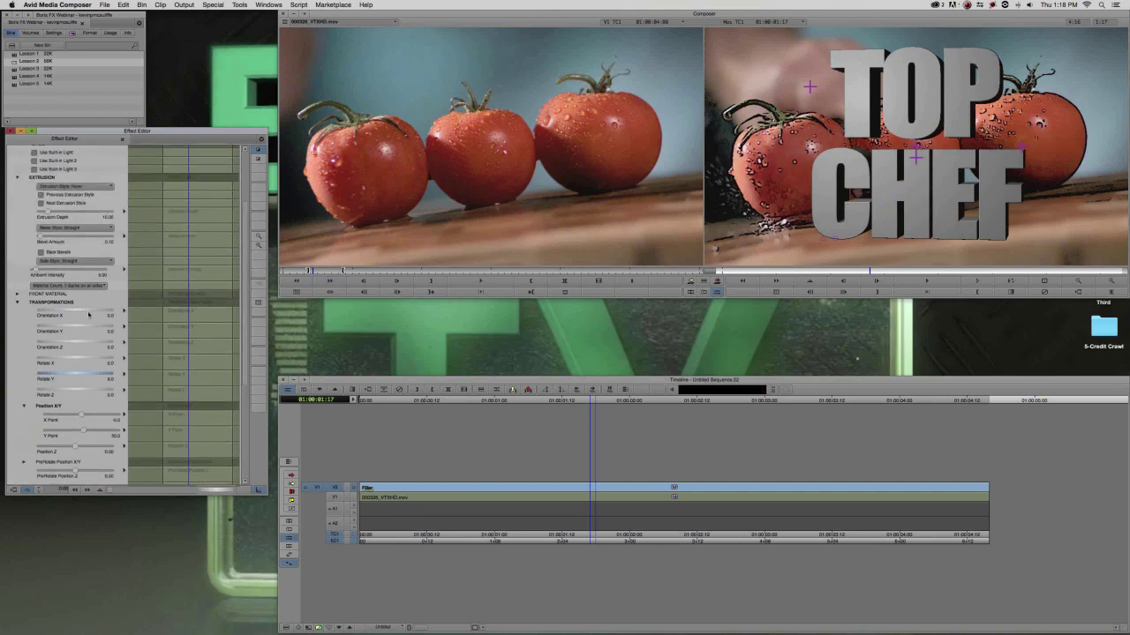
Keep one material count on all sides and expand the FRONT MATERIAL section.
left_click(16, 301)
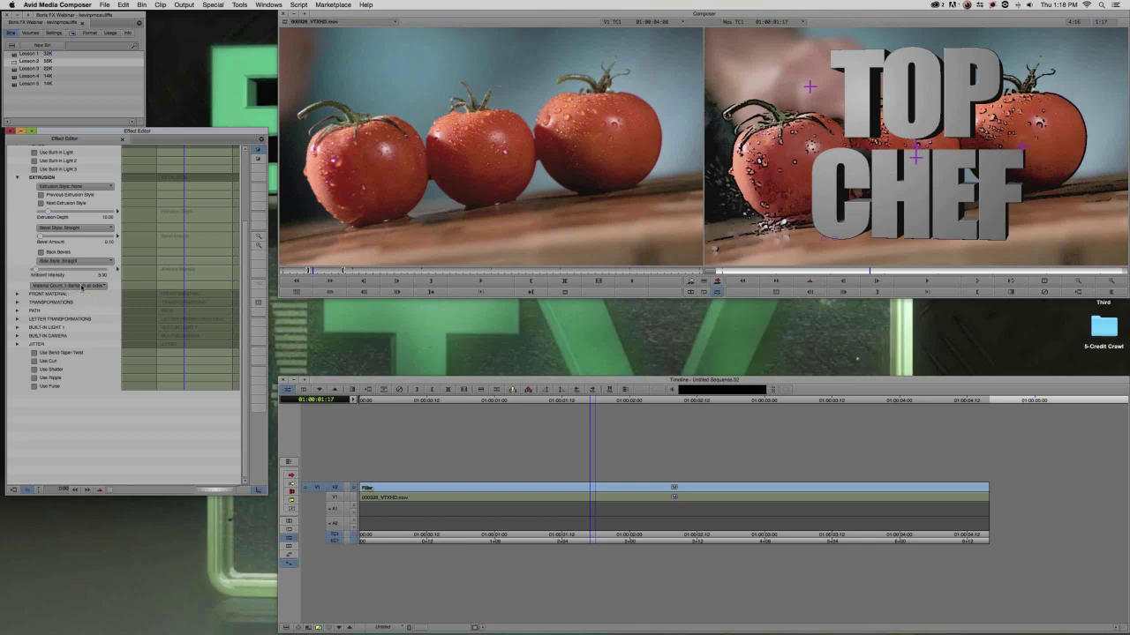
left_click(93, 285)
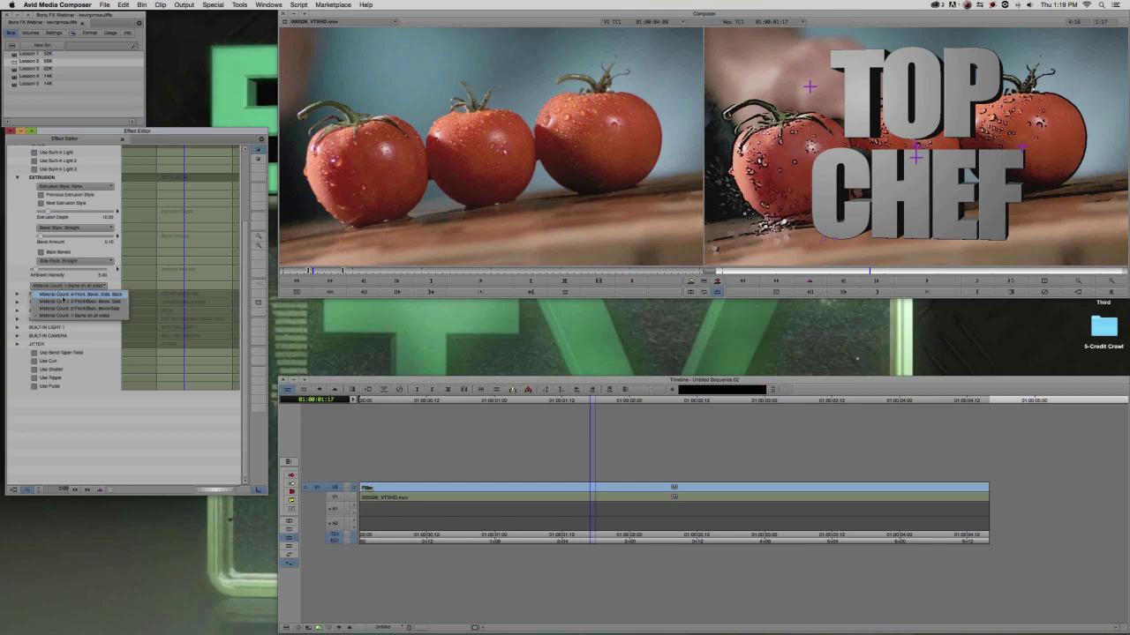
left_click(62, 316)
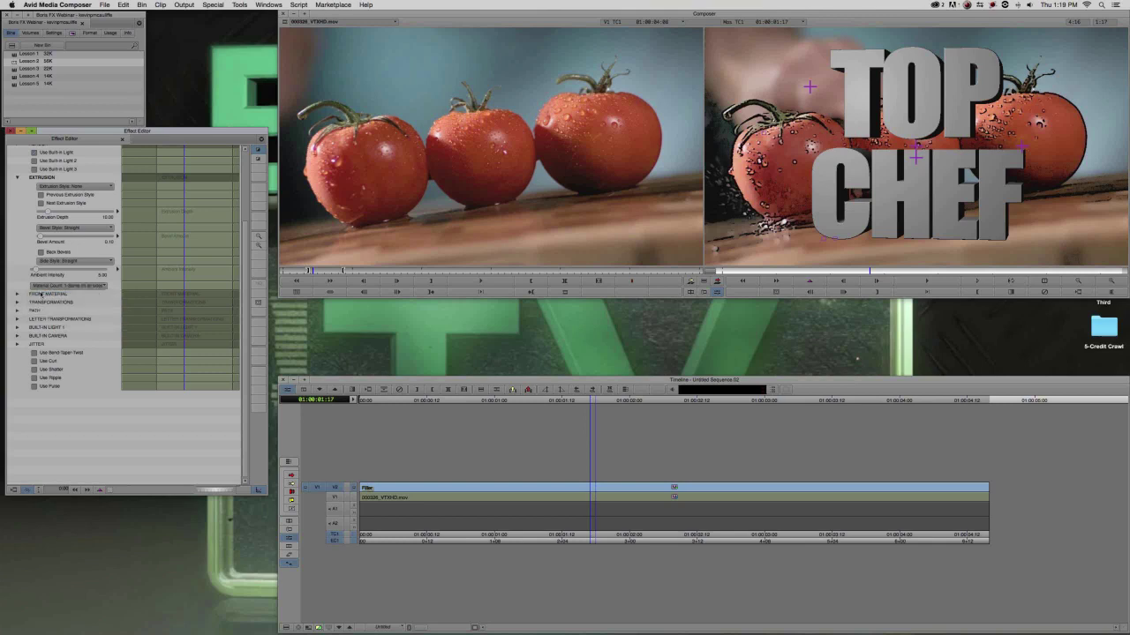
left_click(18, 294)
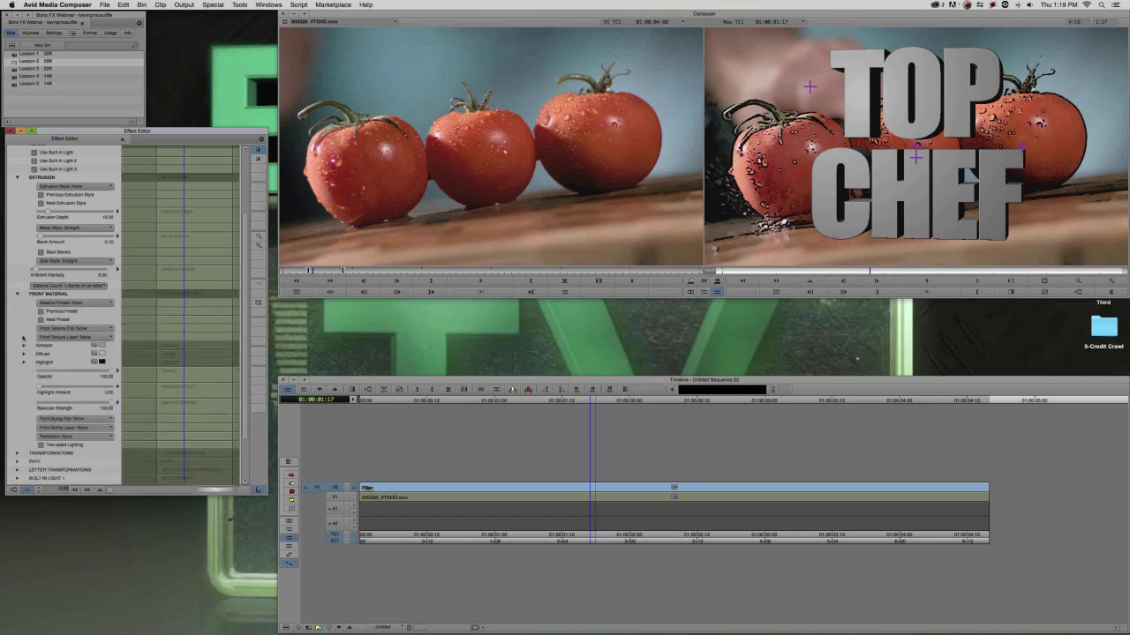
Set Texture Alpha to No Alpha, Texture Strength to about 82, and Front Texture File to None.
left_click(66, 329)
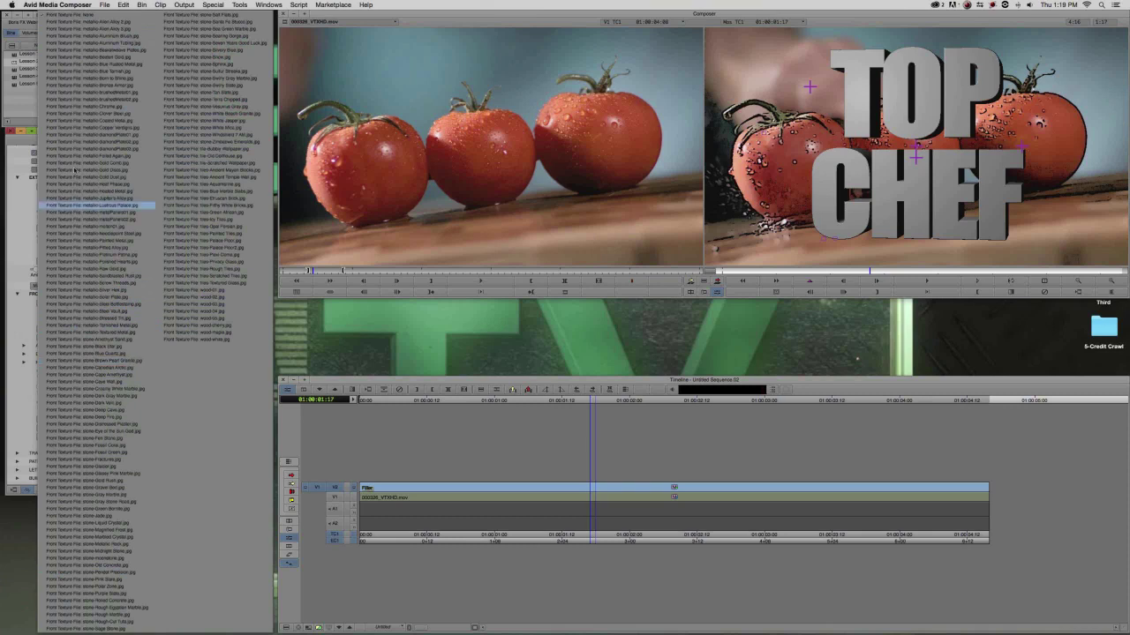
left_click(68, 96)
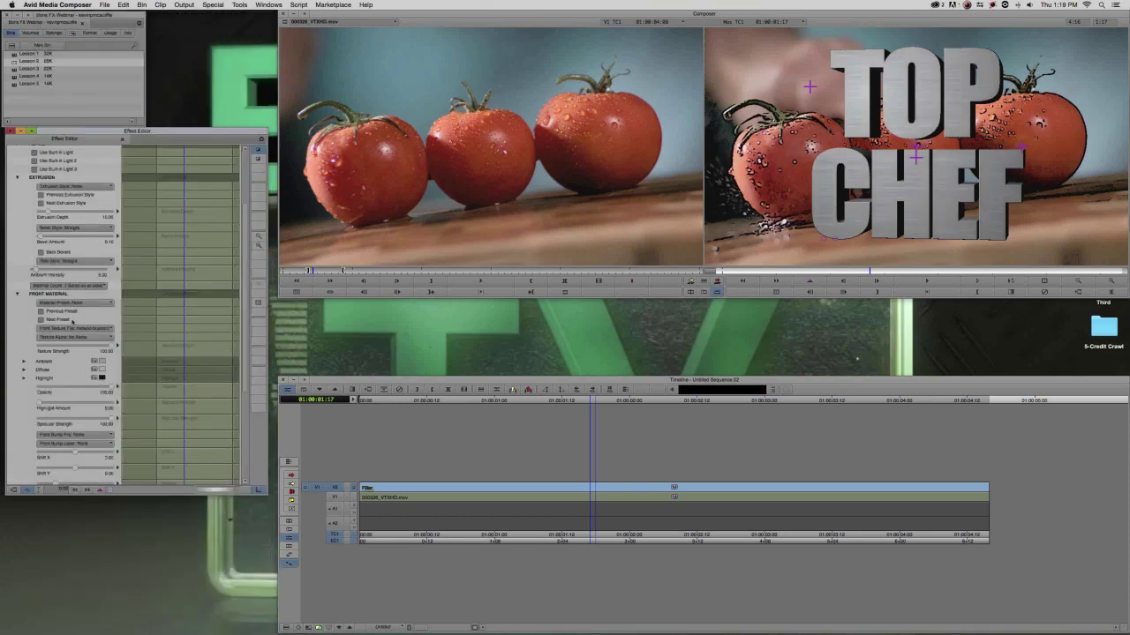
left_click(64, 338)
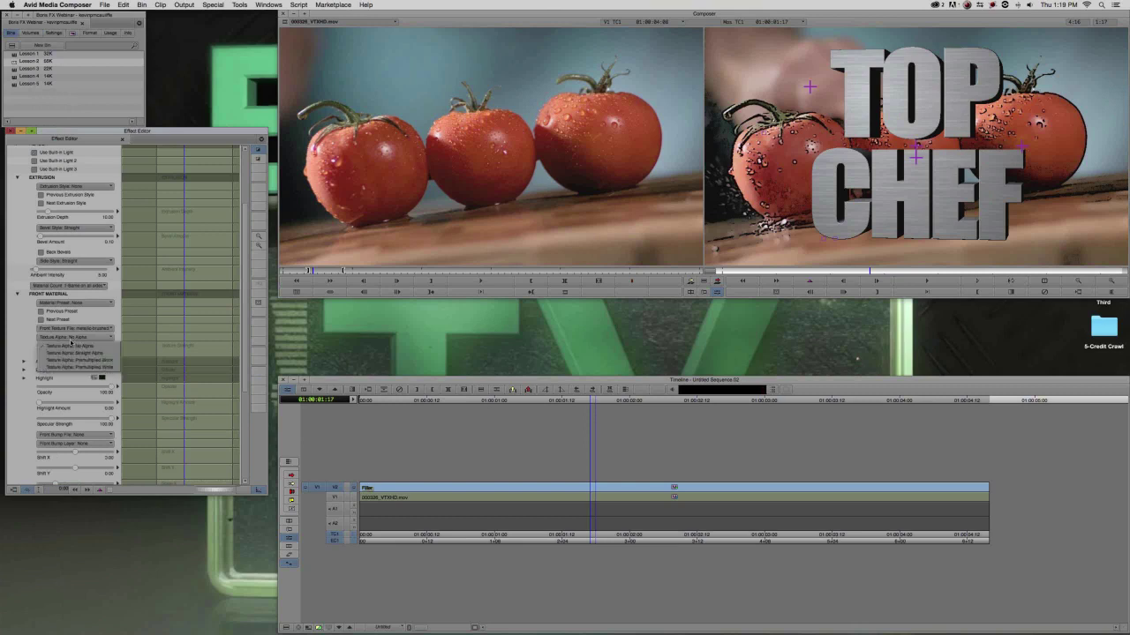
left_click(69, 347)
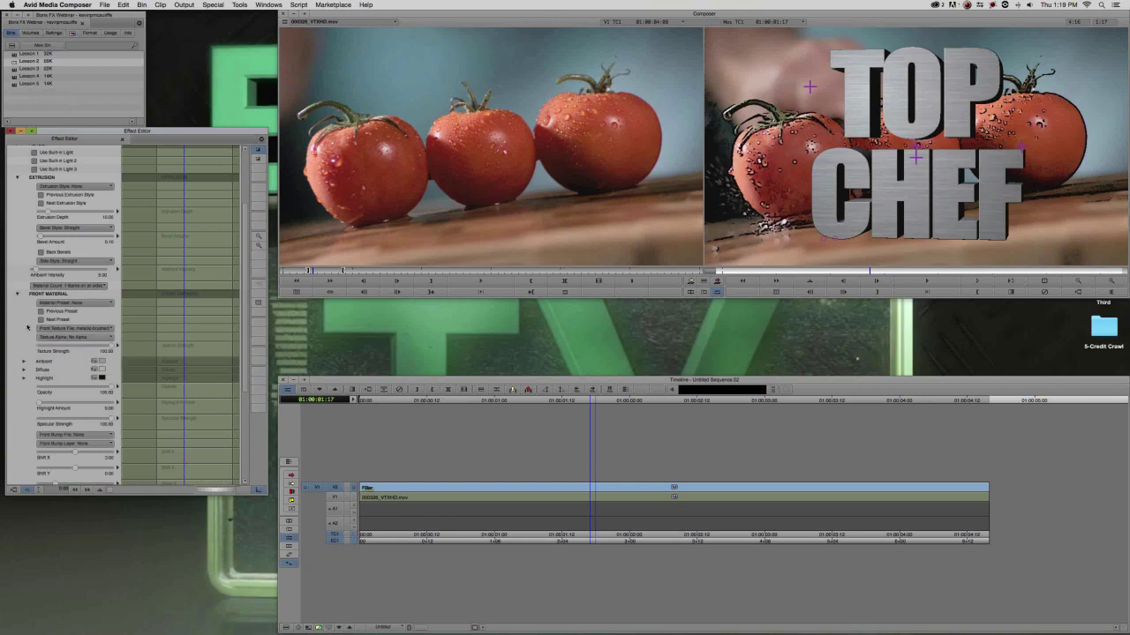
left_click_drag(112, 346, 59, 352)
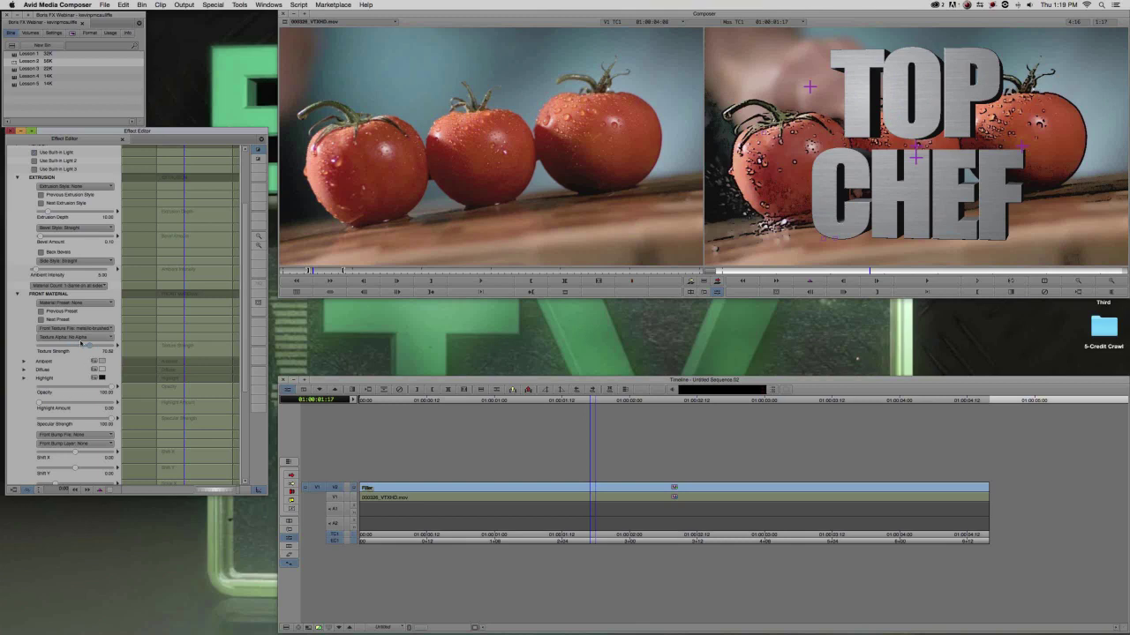
left_click(75, 327)
left_click(89, 15)
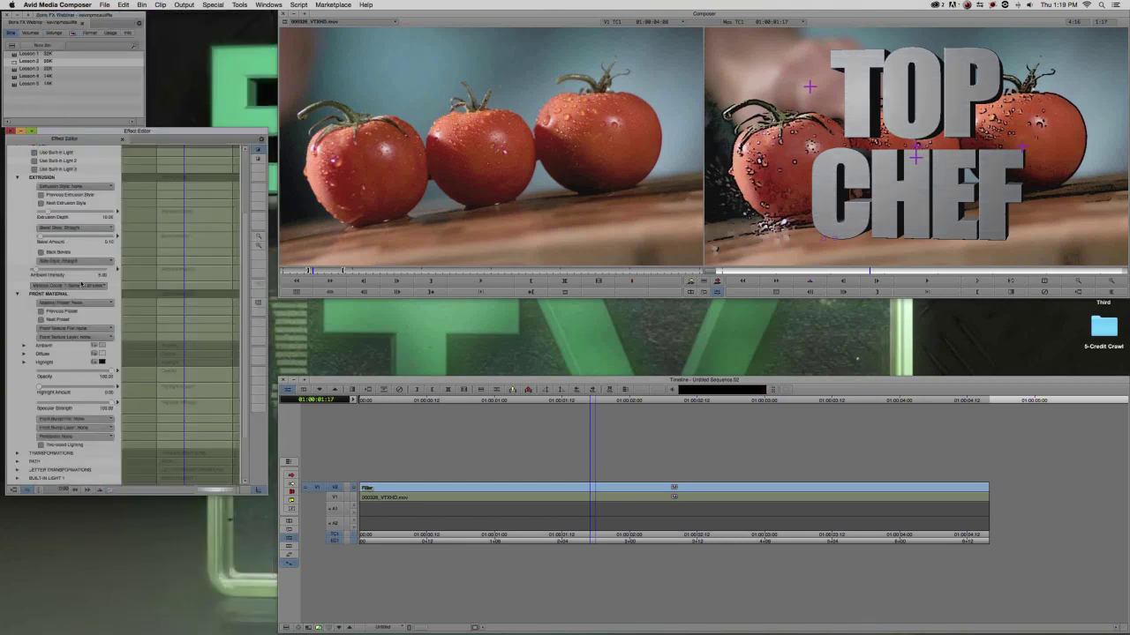
Set the front Diffuse colour to light sky-blue and apply a blue plastic Material Preset.
left_click(96, 354)
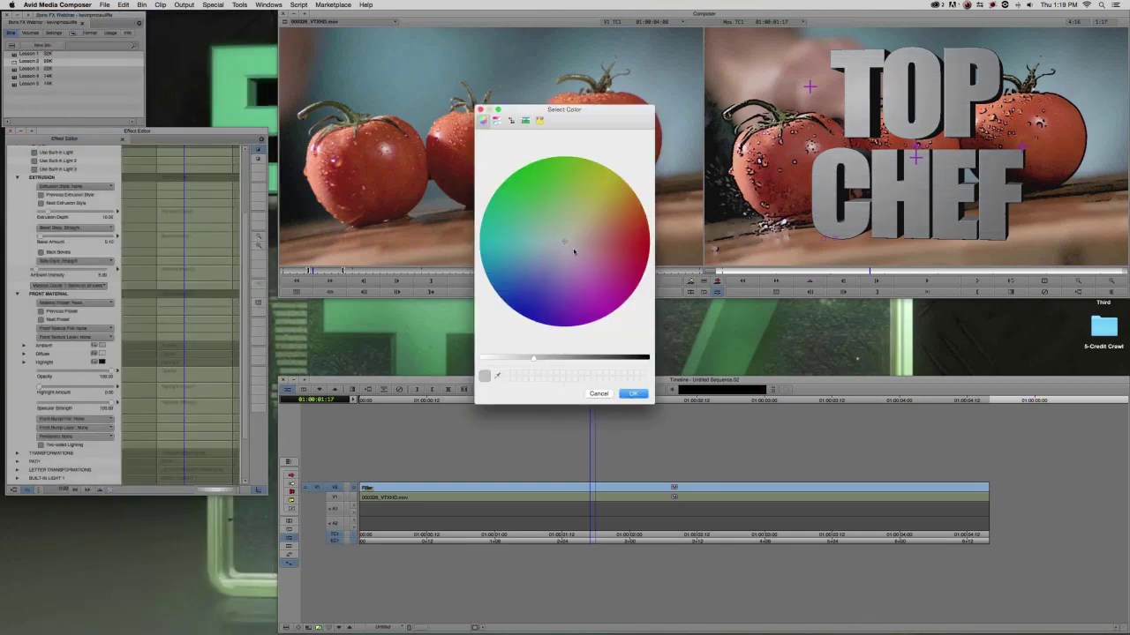
left_click(515, 309)
left_click_drag(533, 357, 458, 361)
left_click_drag(519, 287, 502, 265)
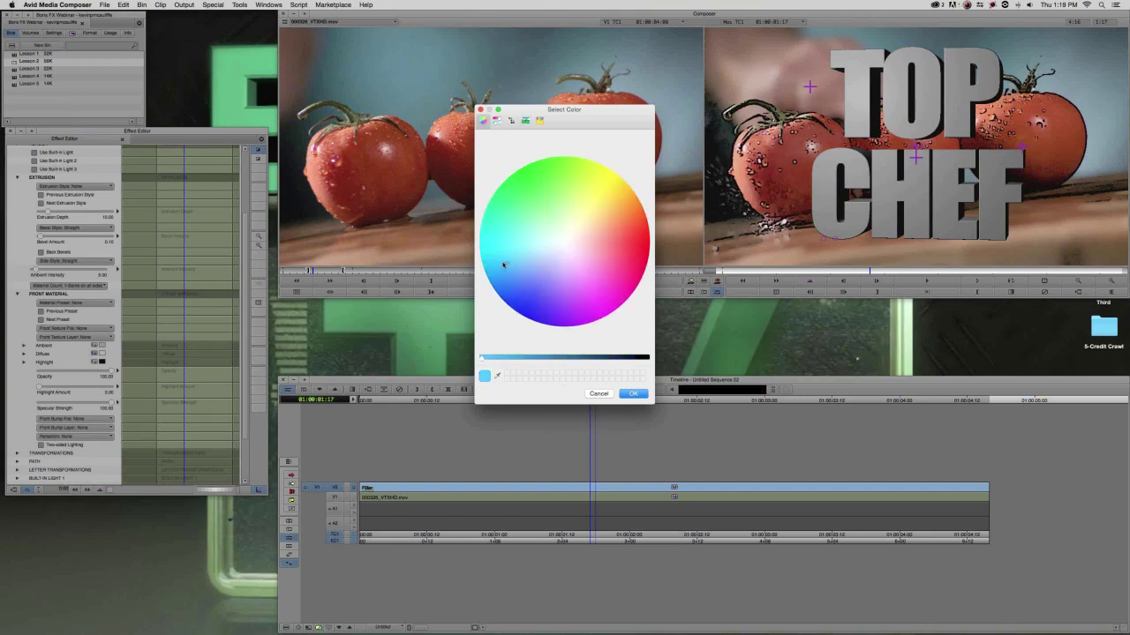
left_click(633, 393)
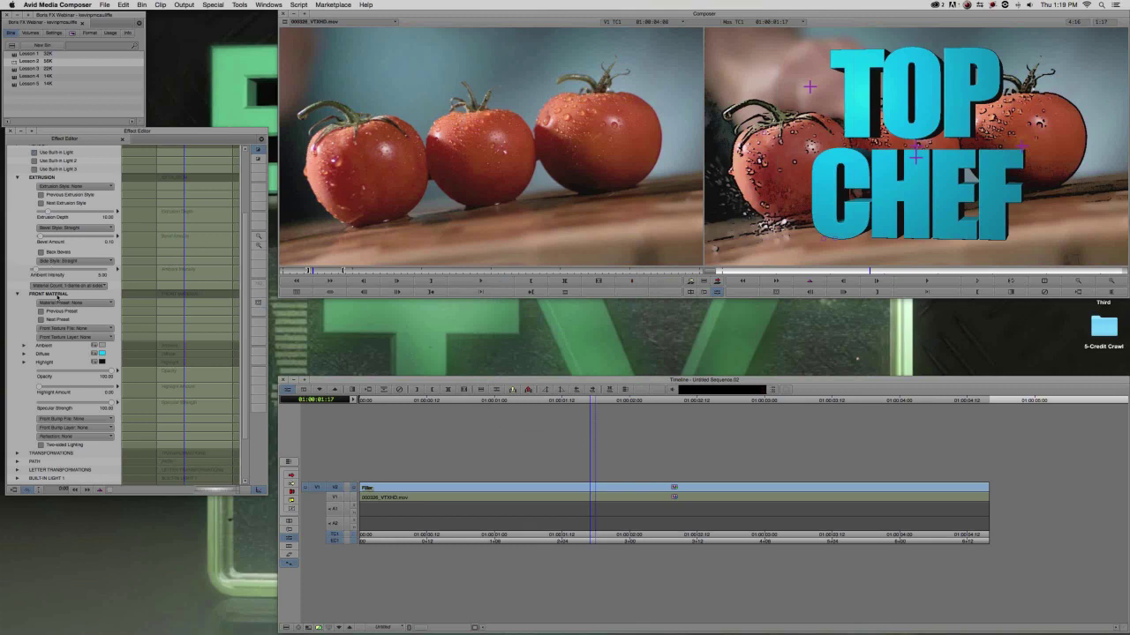
left_click(61, 302)
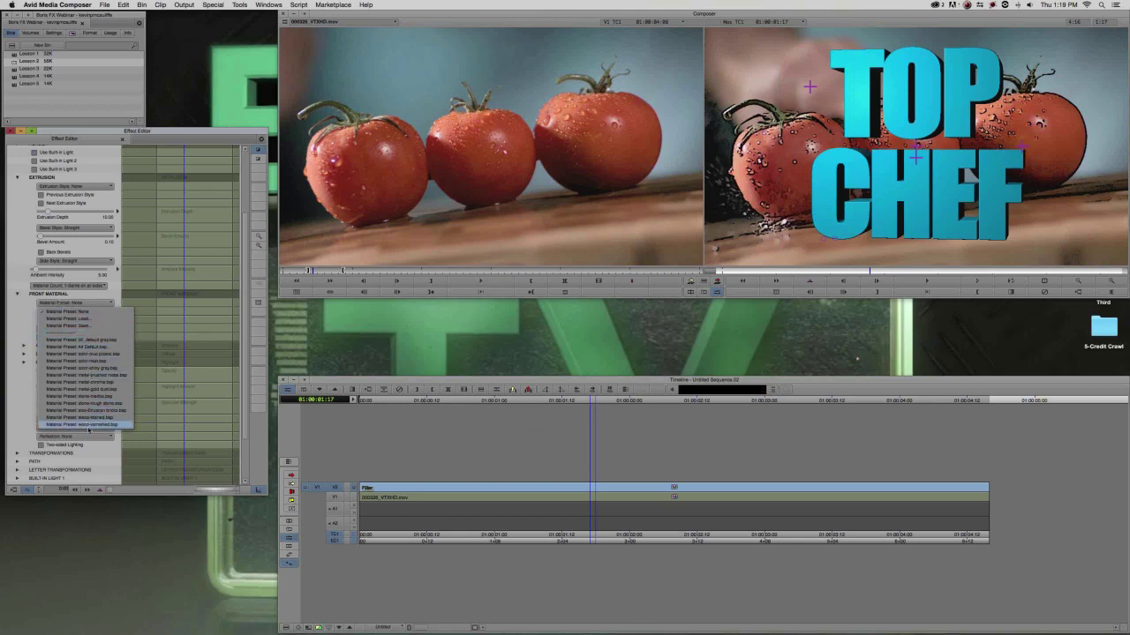
left_click(103, 355)
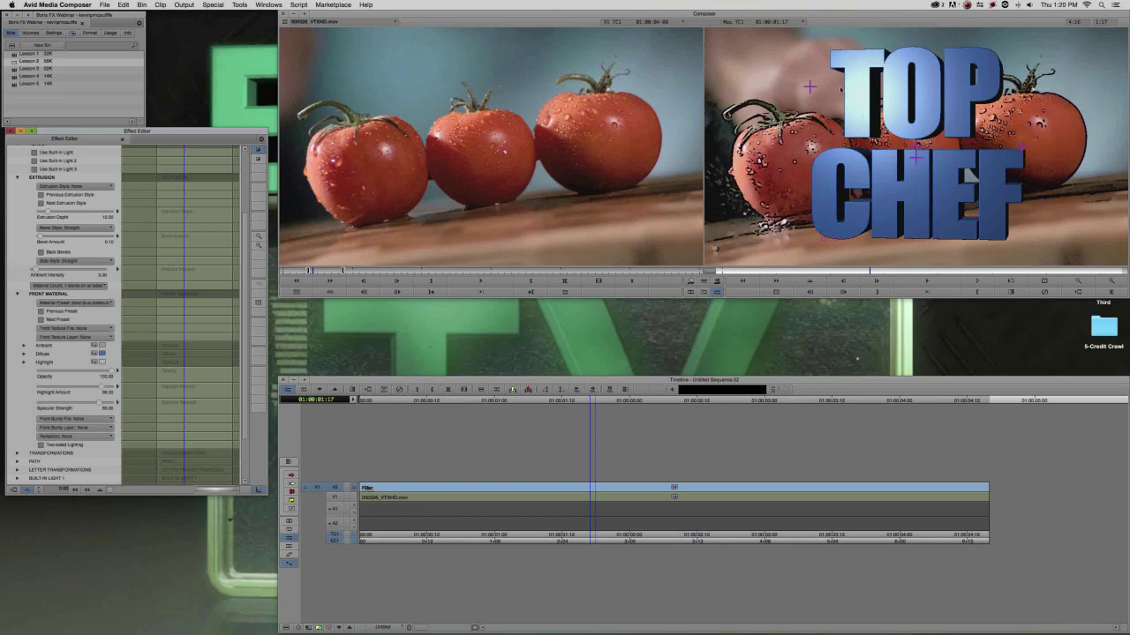
Try raising the title's light source in the record monitor, then undo the move.
mouse_move(811, 87)
left_click_drag(810, 88, 809, 109)
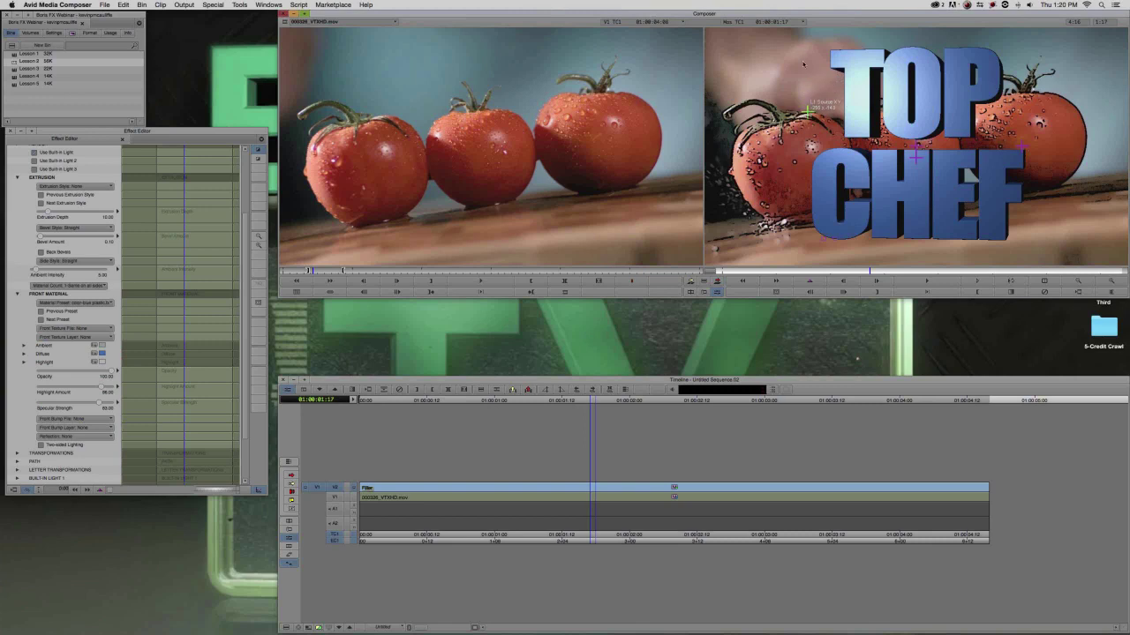
mouse_move(809, 109)
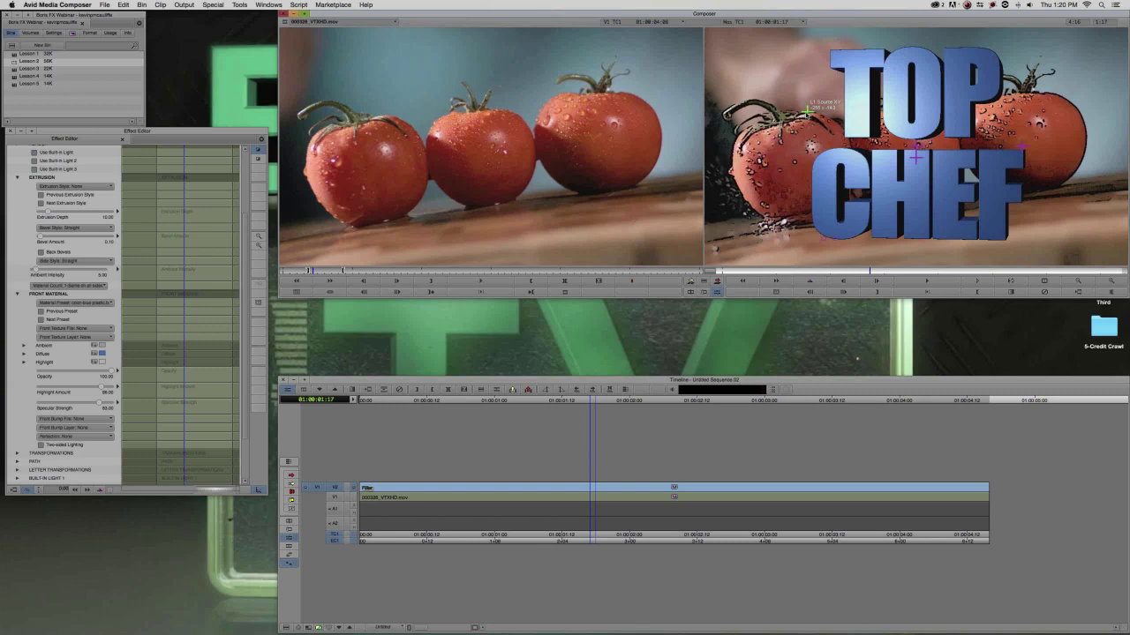
left_click_drag(805, 112, 806, 46)
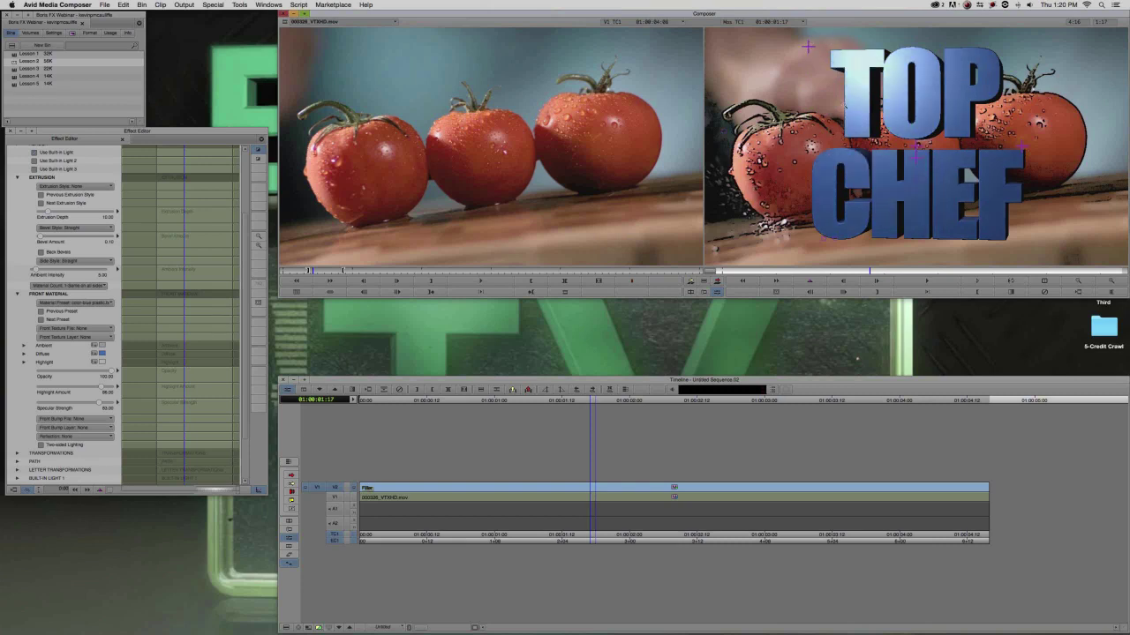
key("super+z")
key("super+z")
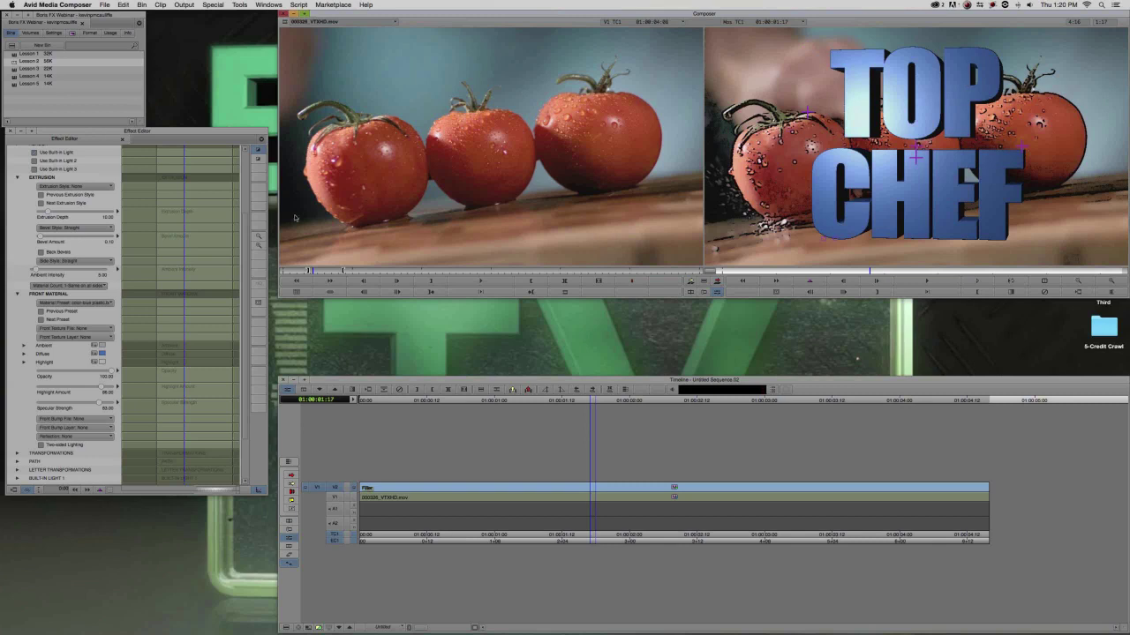
Play and scrub through the sequence, then bring up the BCC Effect Palette.
scroll(247, 273, "down", 4)
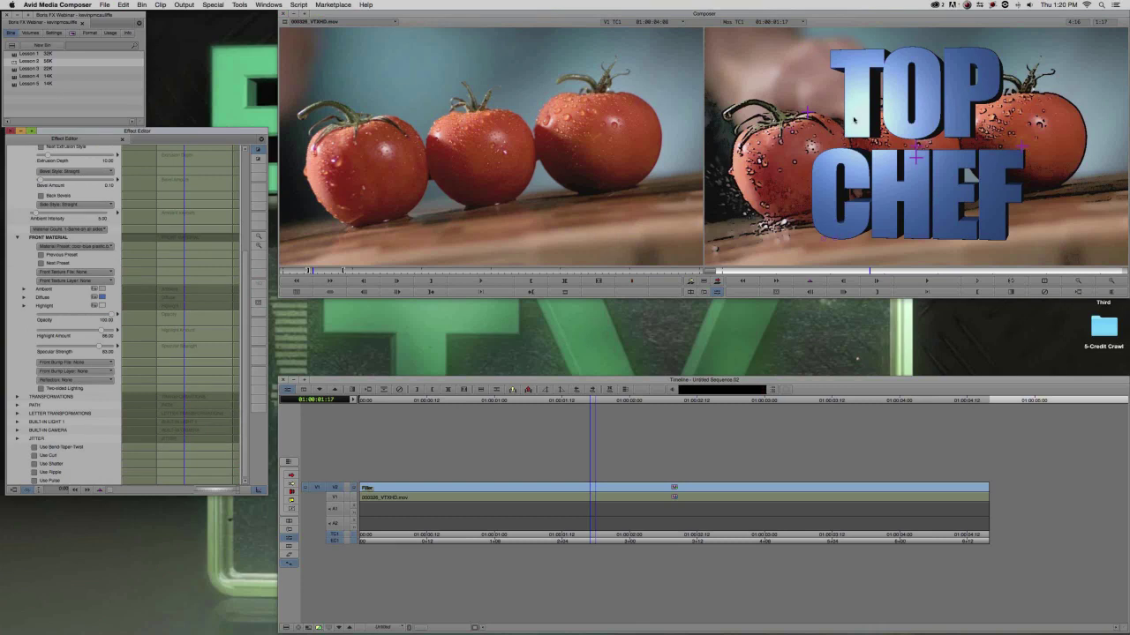
left_click(759, 271)
key("space")
left_click_drag(1068, 298, 708, 291)
key("super+8")
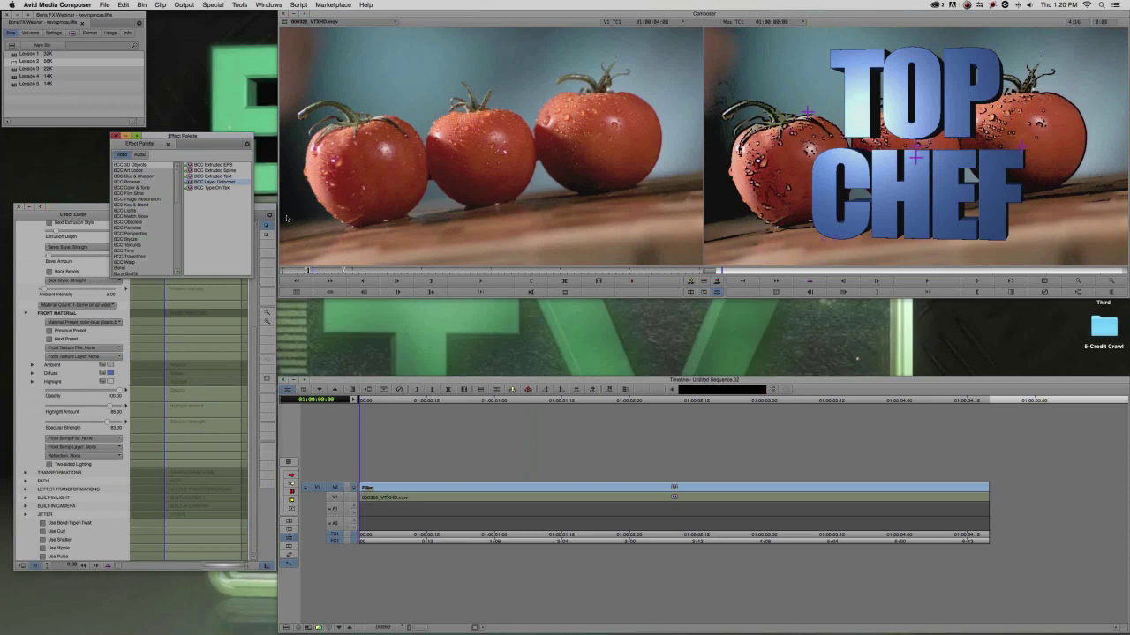
Enable Use Bend-Taper-Twist on the TOP CHEF title and drag Strength to about -1.05 to curve the letters.
left_click_drag(78, 205, 66, 56)
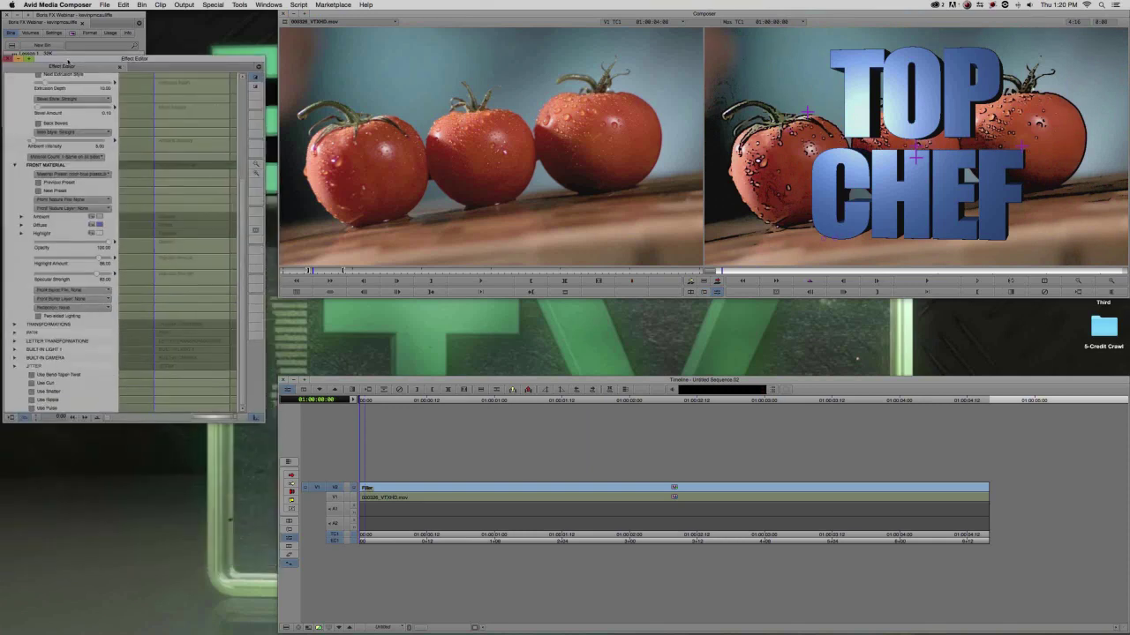
left_click(32, 374)
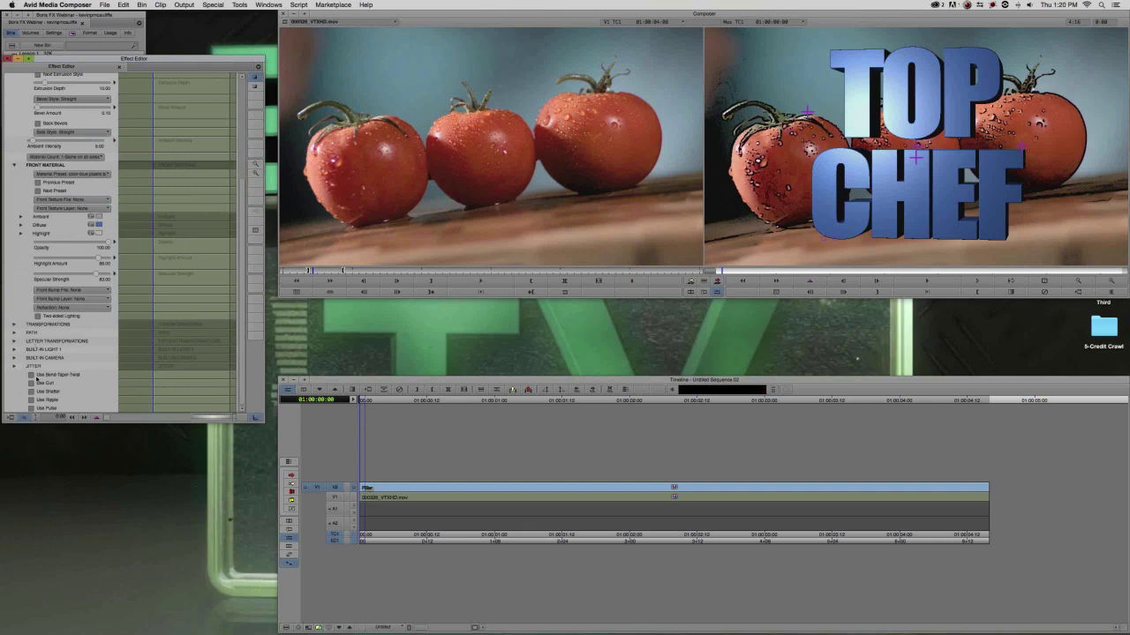
scroll(122, 361, "down", 1)
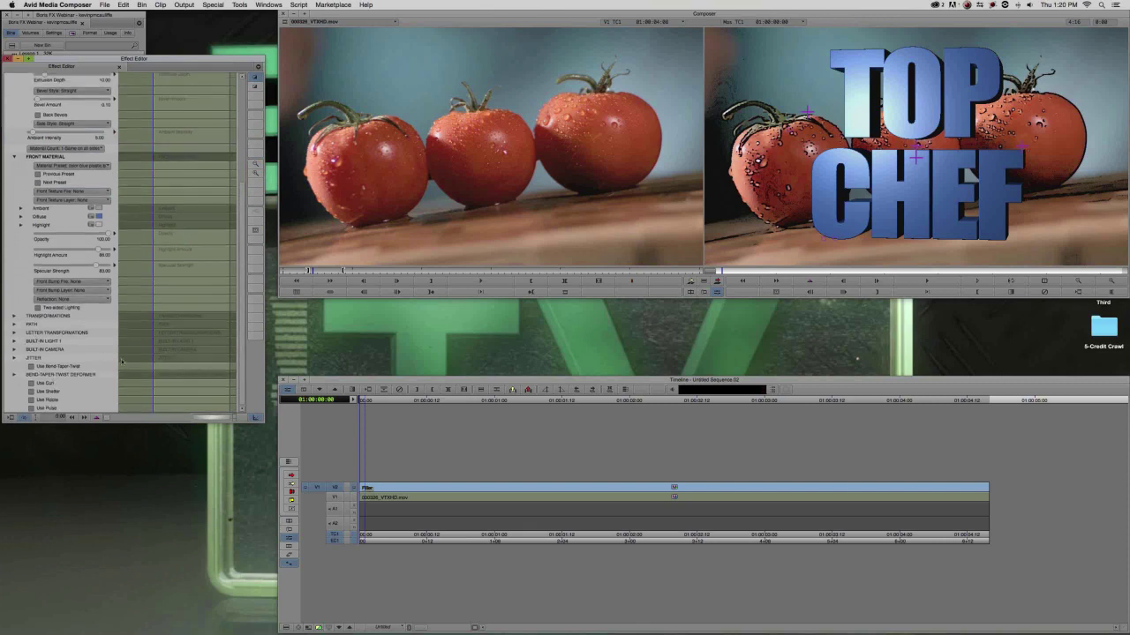
left_click(15, 376)
scroll(17, 385, "down", 6)
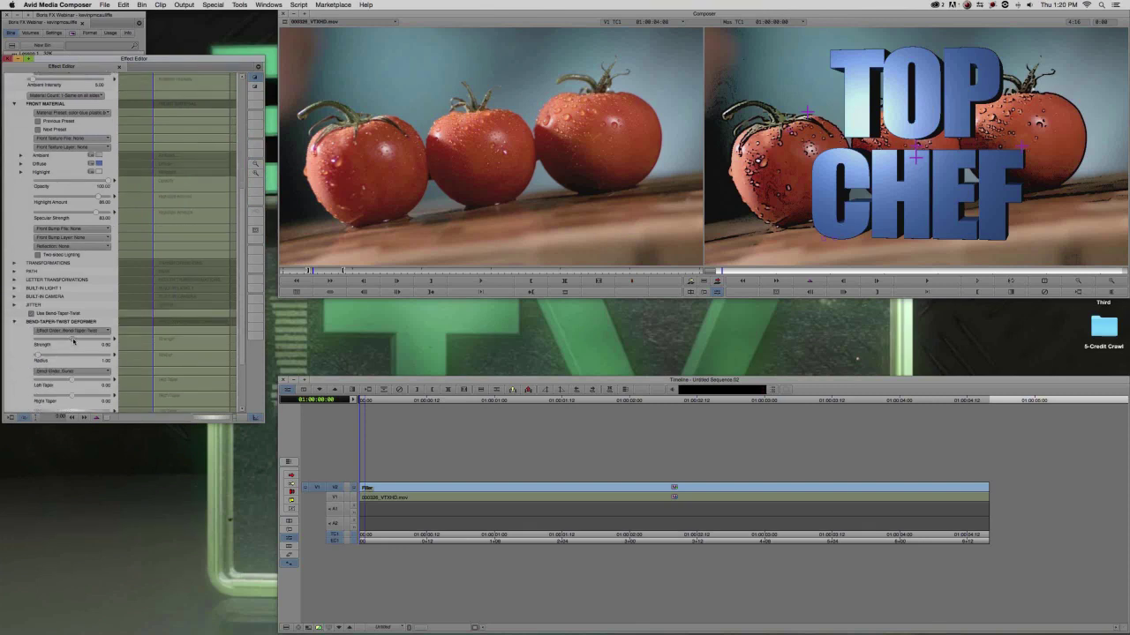
left_click_drag(75, 339, 71, 342)
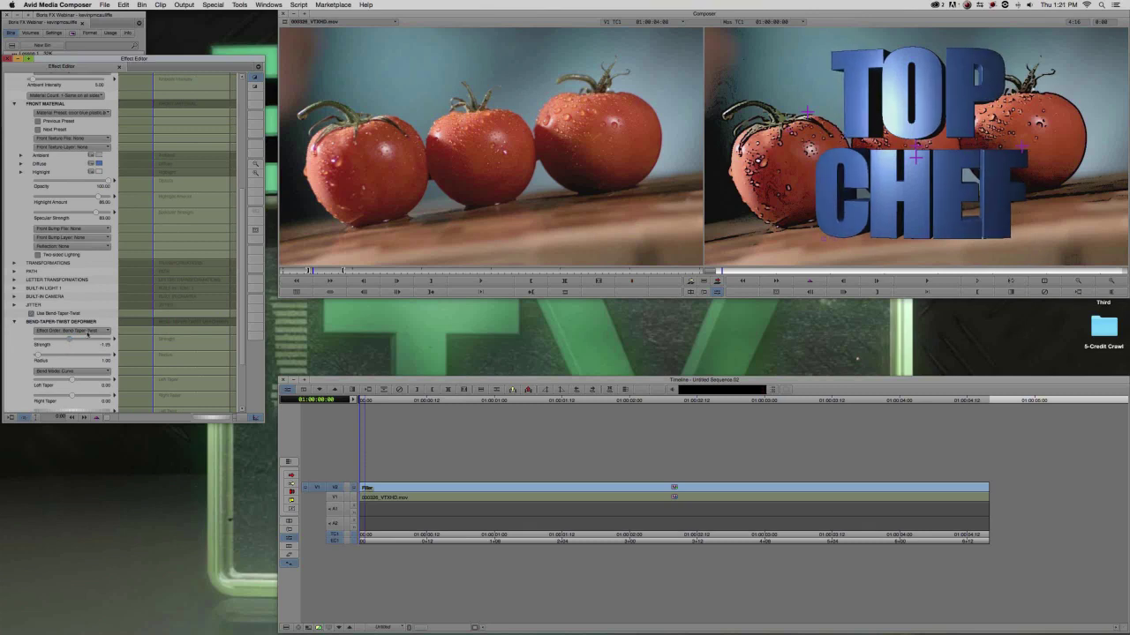
left_click_drag(240, 305, 240, 162)
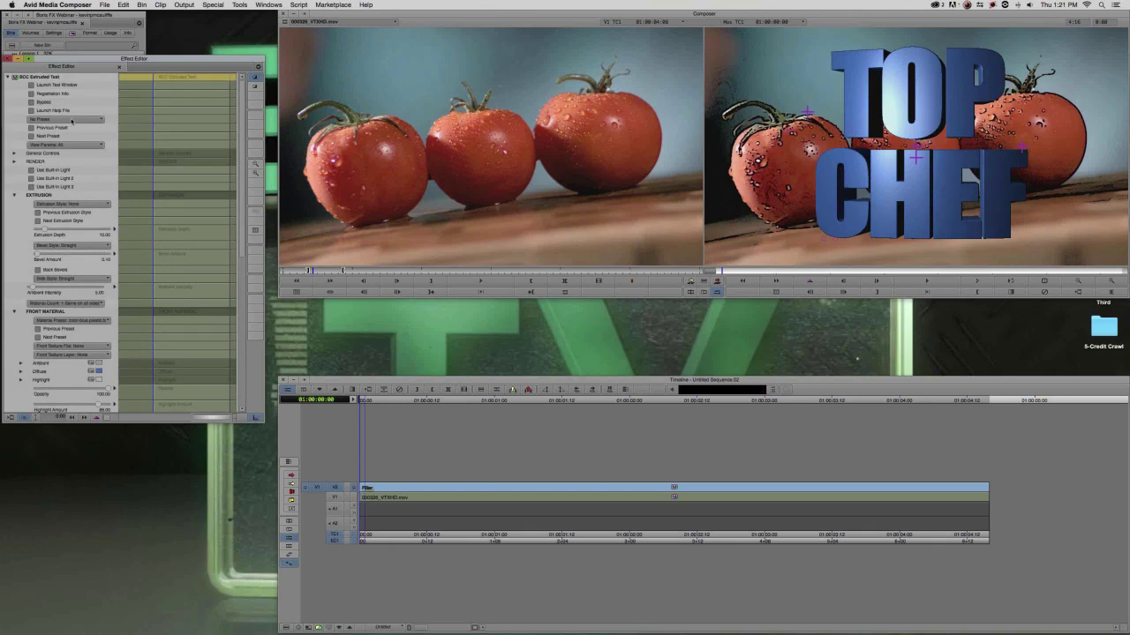
Change the Front Material diffuse colour of the TOP CHEF letters from blue to green.
left_click(72, 120)
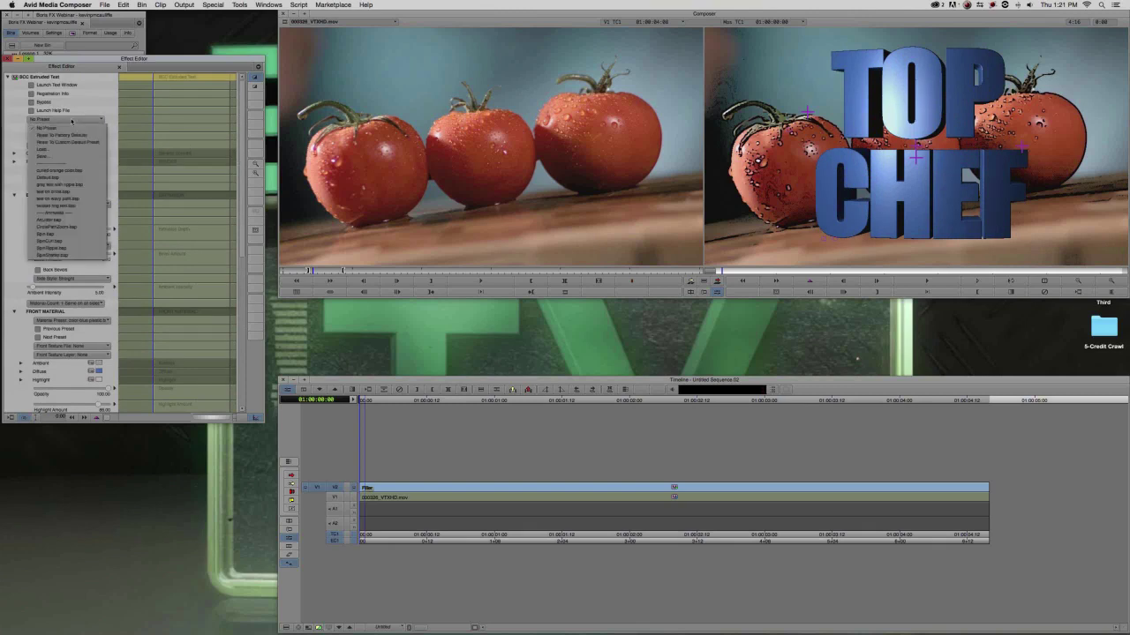
left_click(25, 230)
scroll(18, 231, "down", 3)
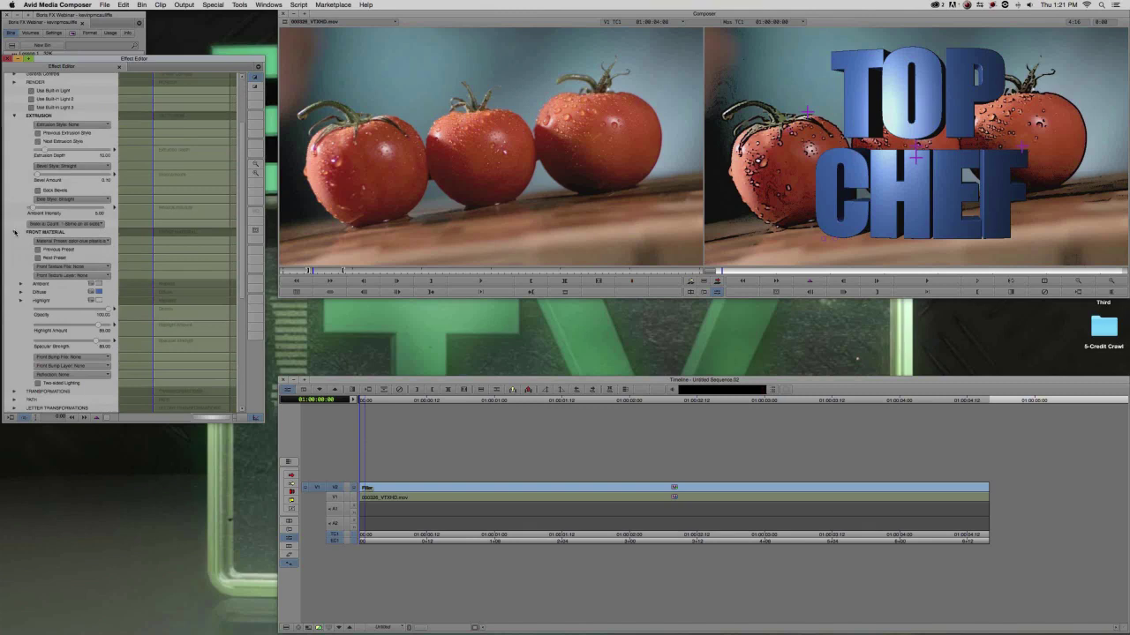
scroll(129, 206, "down", 3)
left_click(92, 226)
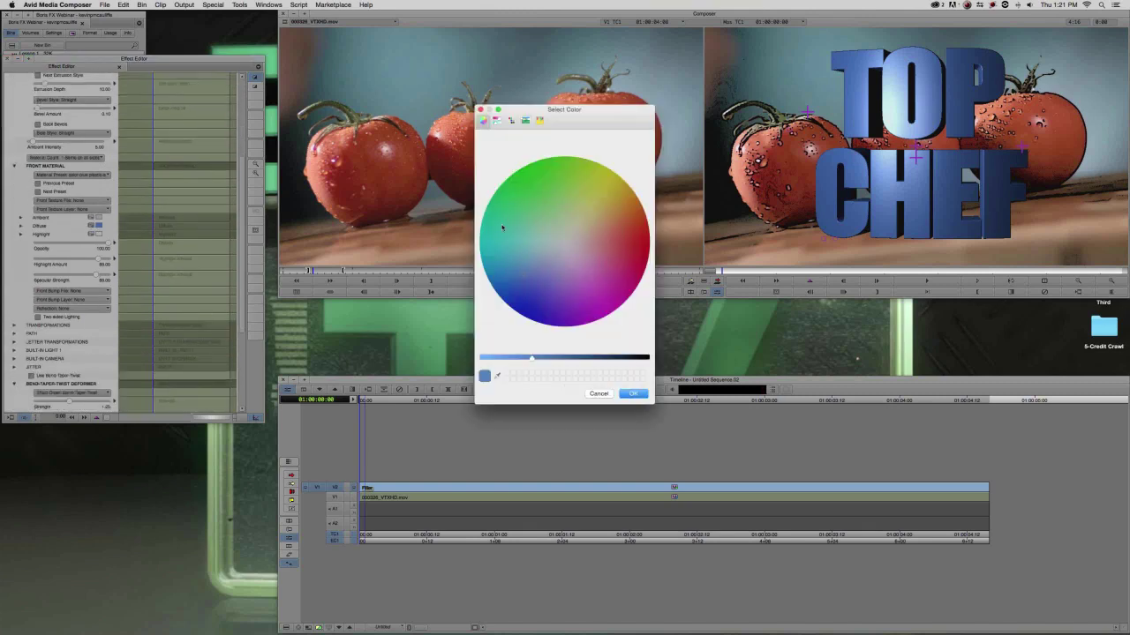
left_click(632, 393)
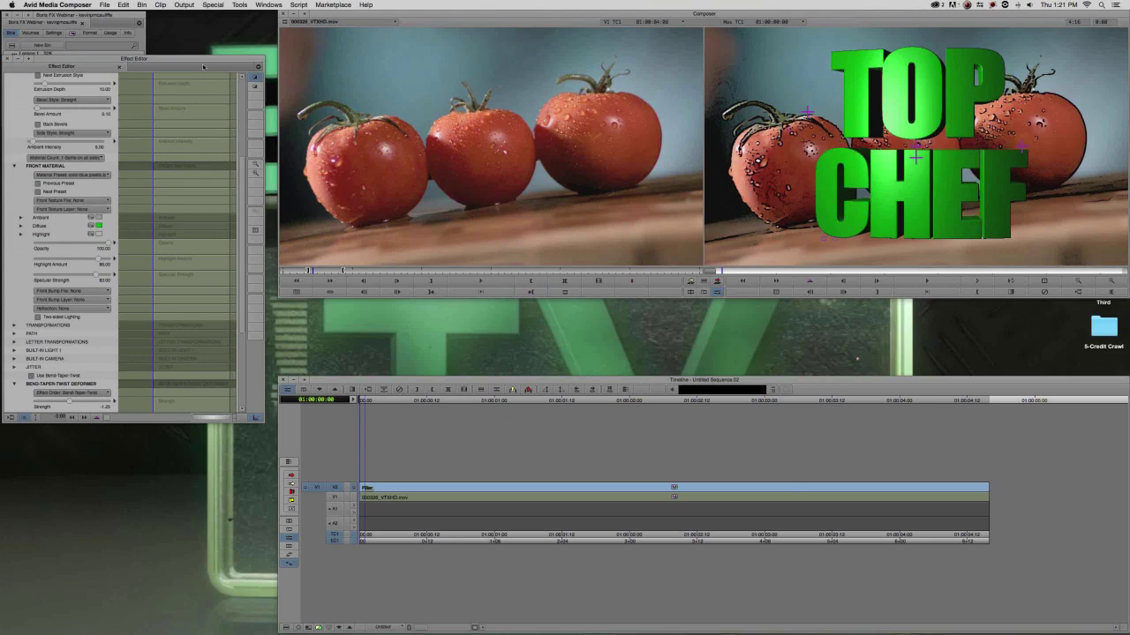
scroll(241, 170, "up", 5)
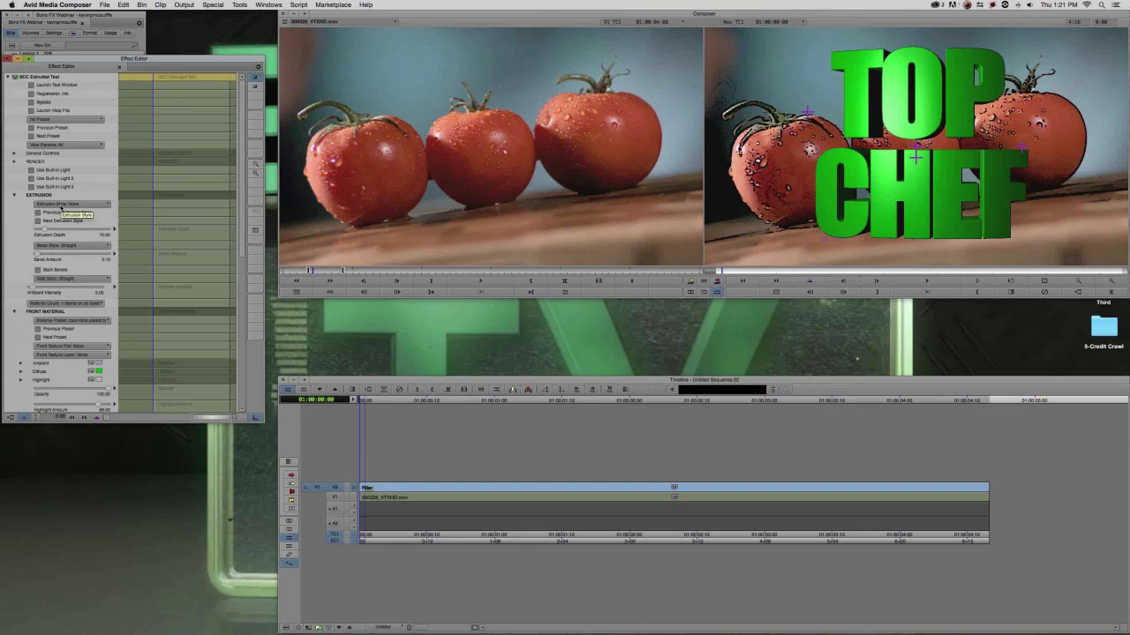
left_click(58, 119)
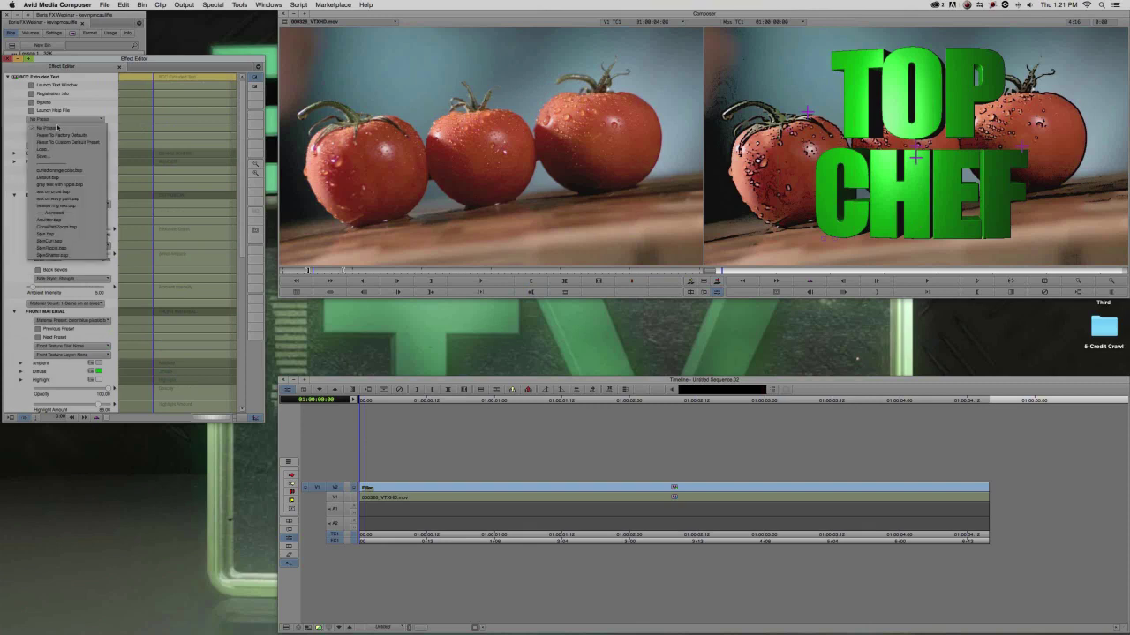
Save the Extruded Text settings as preset 'Top Chef' in the 2-Extruded Text folder, then select the tomato clip.
left_click(58, 156)
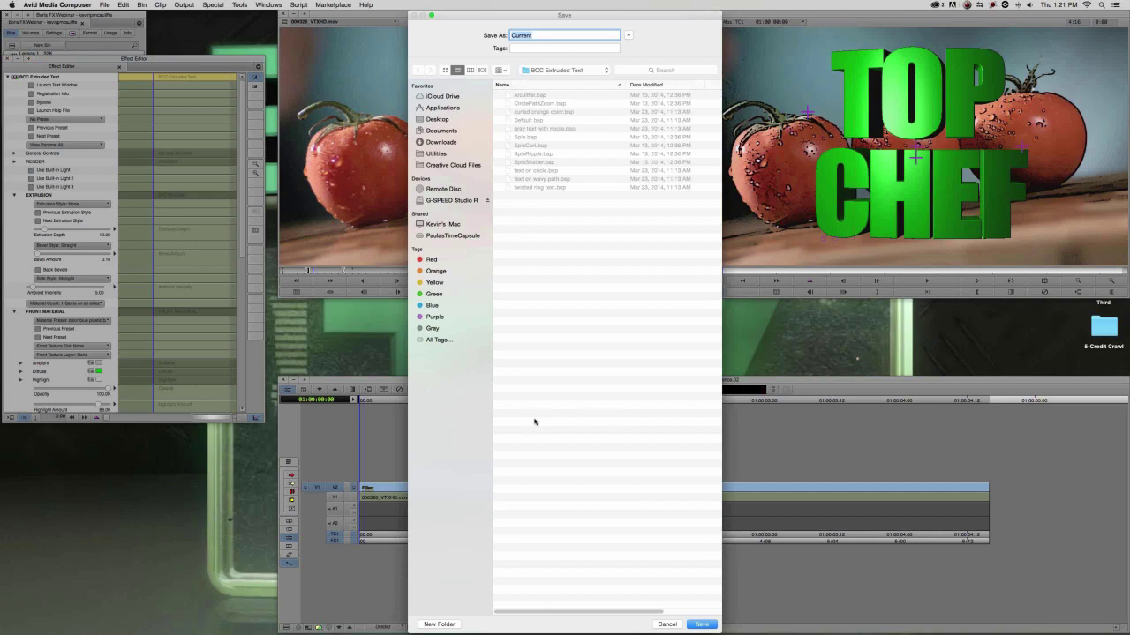
left_click(668, 623)
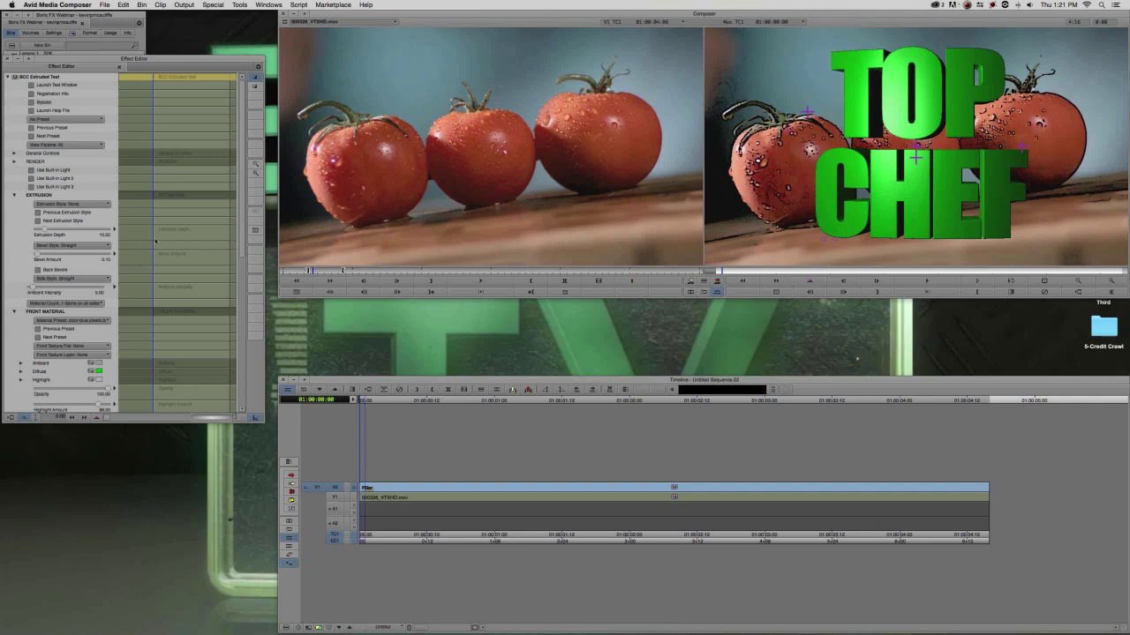
left_click(51, 153)
left_click(51, 115)
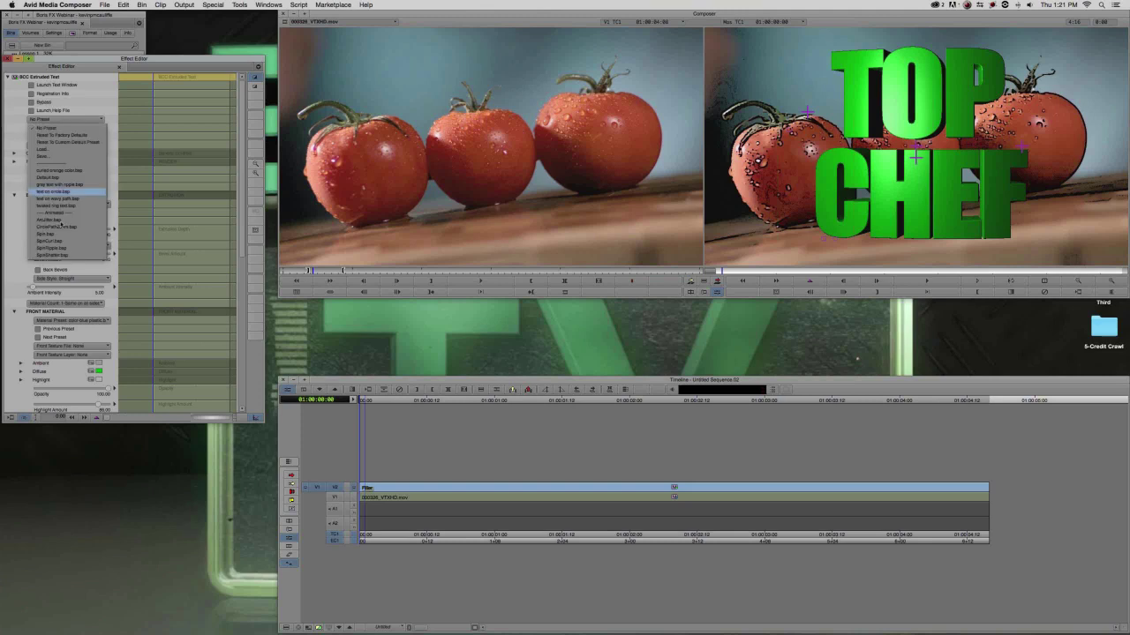
left_click(67, 159)
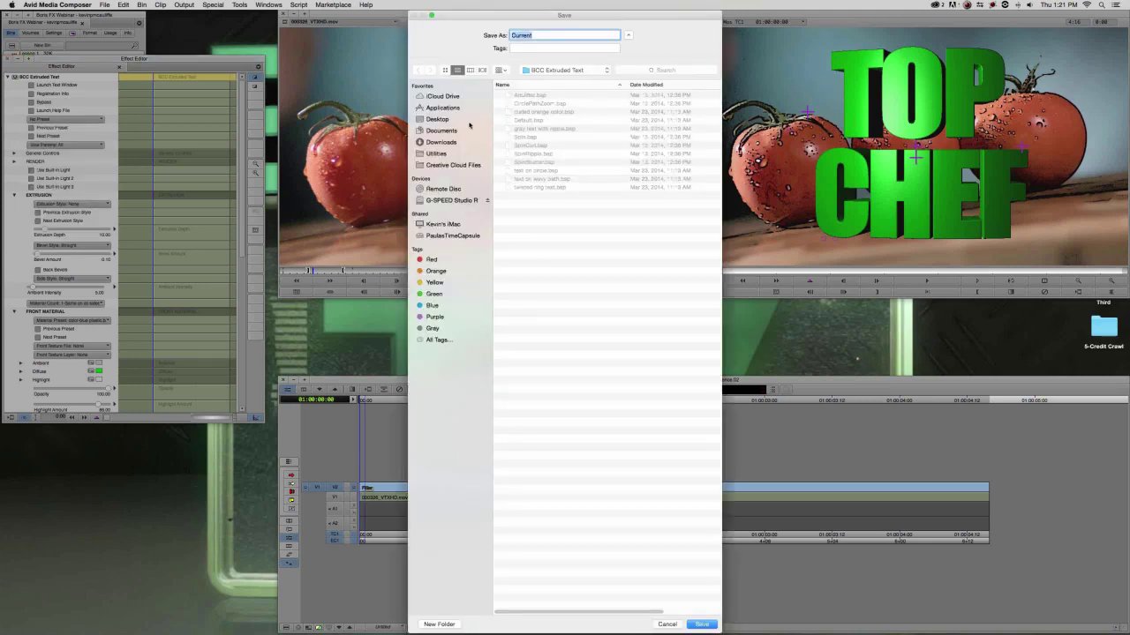
double_click(533, 105)
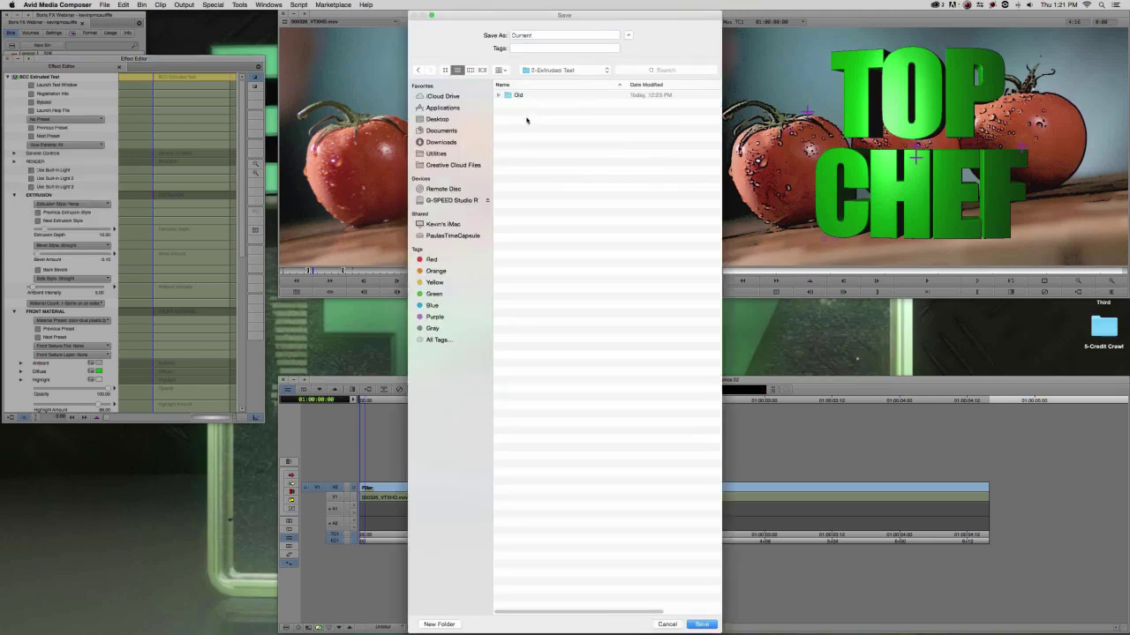
double_click(529, 35)
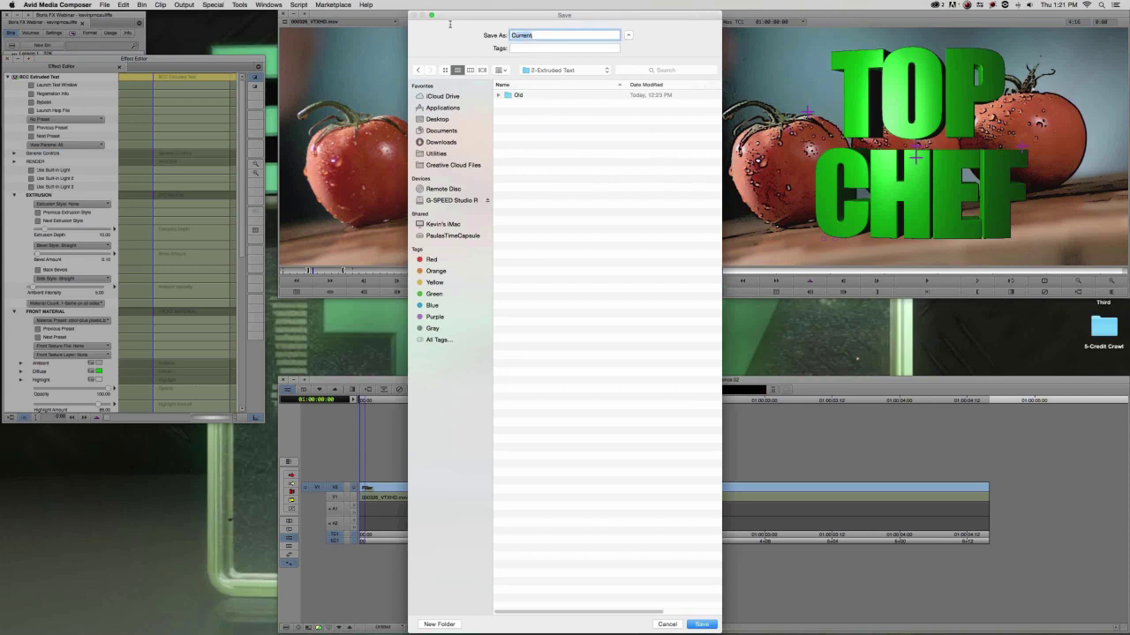
type("Top CH")
left_click(706, 623)
left_click(470, 500)
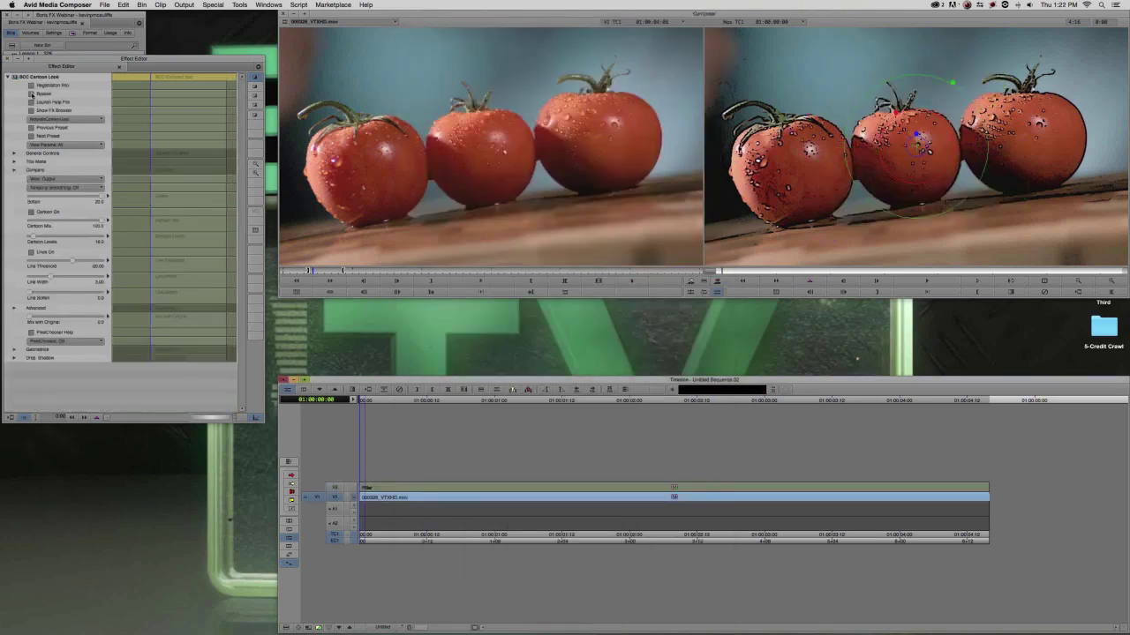
Save the Cartoon Look settings as preset 'Cartoon_Look' in Desktop > 2-Extruded Text.
left_click(51, 119)
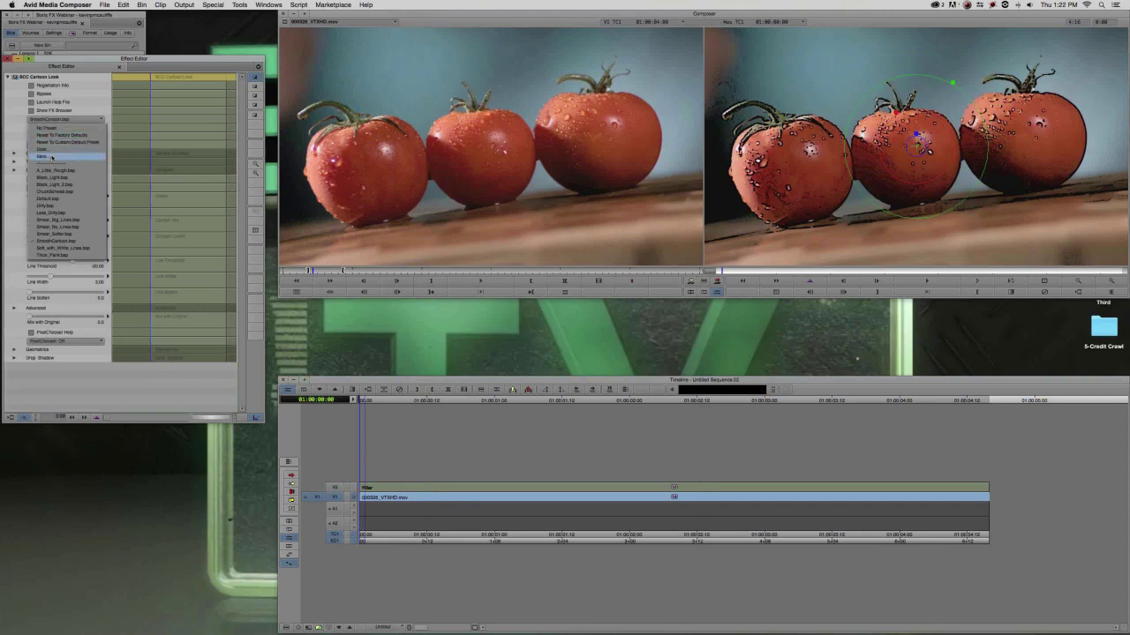
left_click(42, 156)
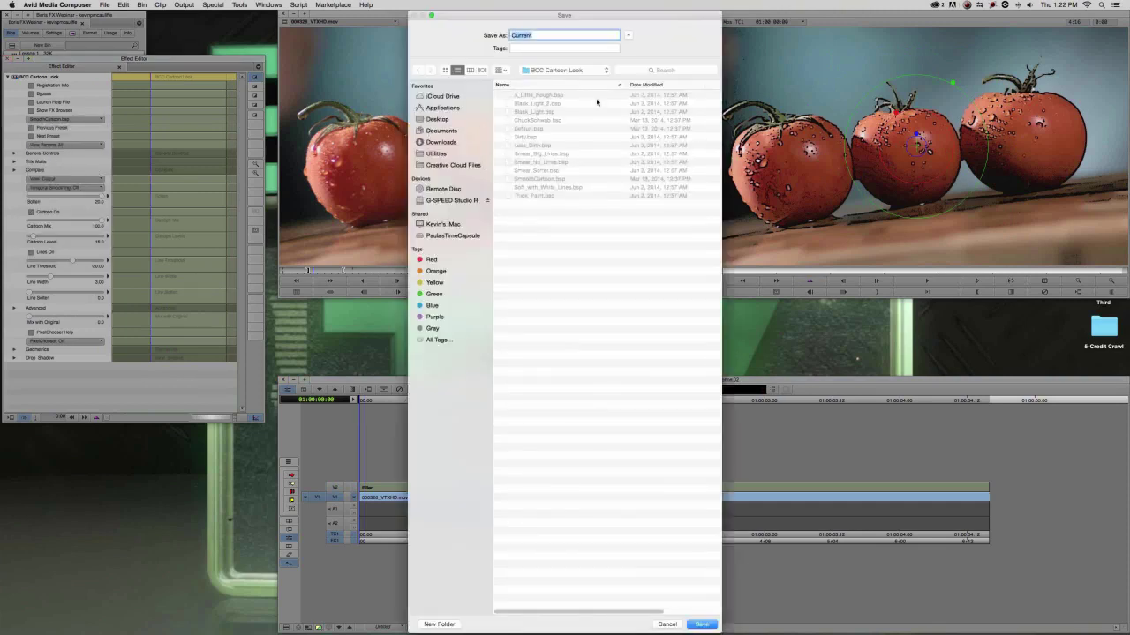
left_click(437, 121)
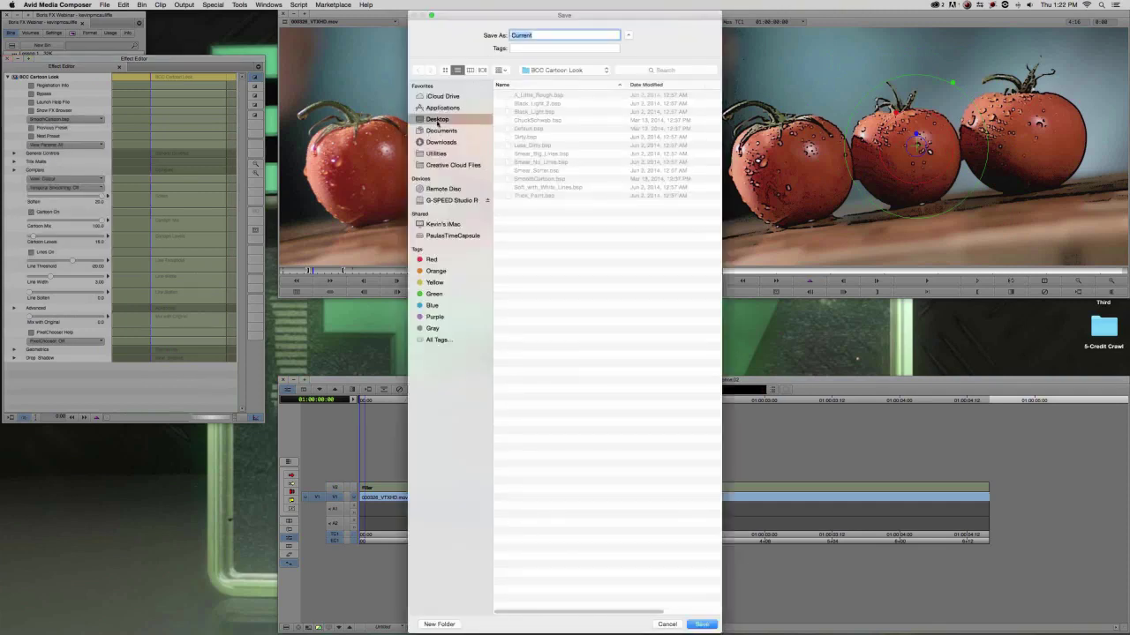
double_click(531, 104)
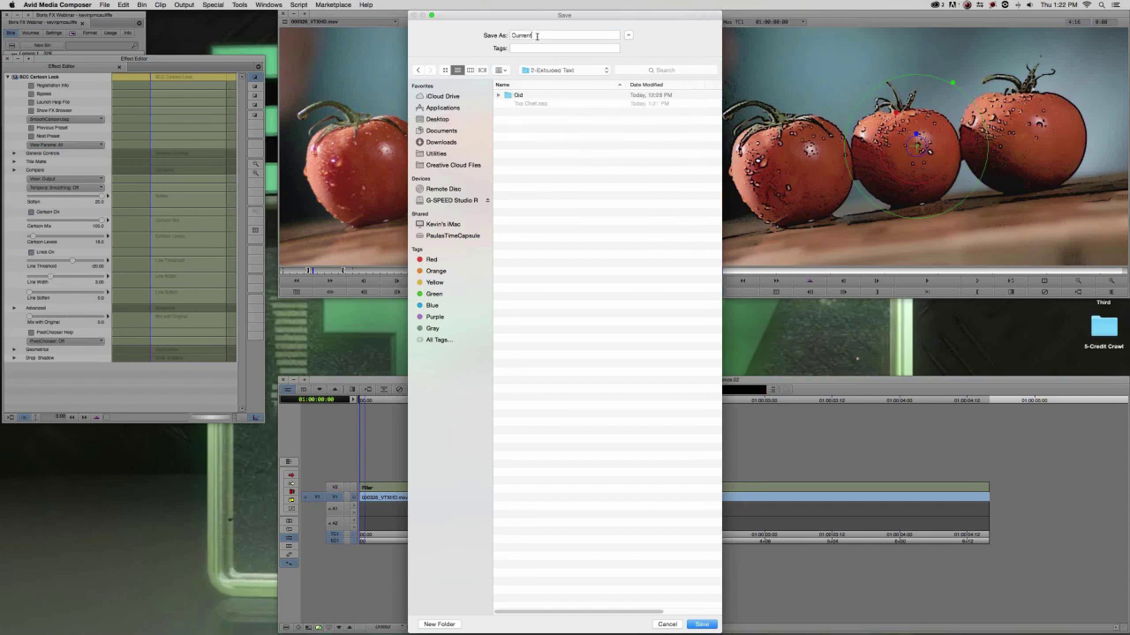
type("Cartoon_Look")
key("Return")
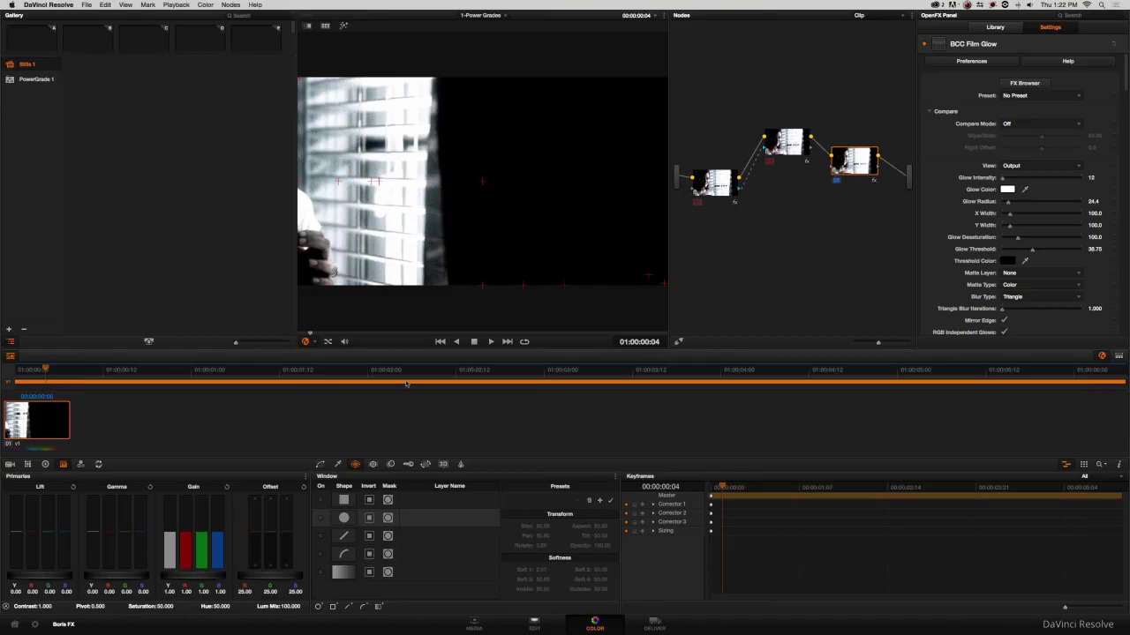
On the Edit page, open the 2-Extruded Text timeline and select the tomato clip 000326_VTXHD_PR.mov on Video 1.
left_click_drag(406, 383, 445, 376)
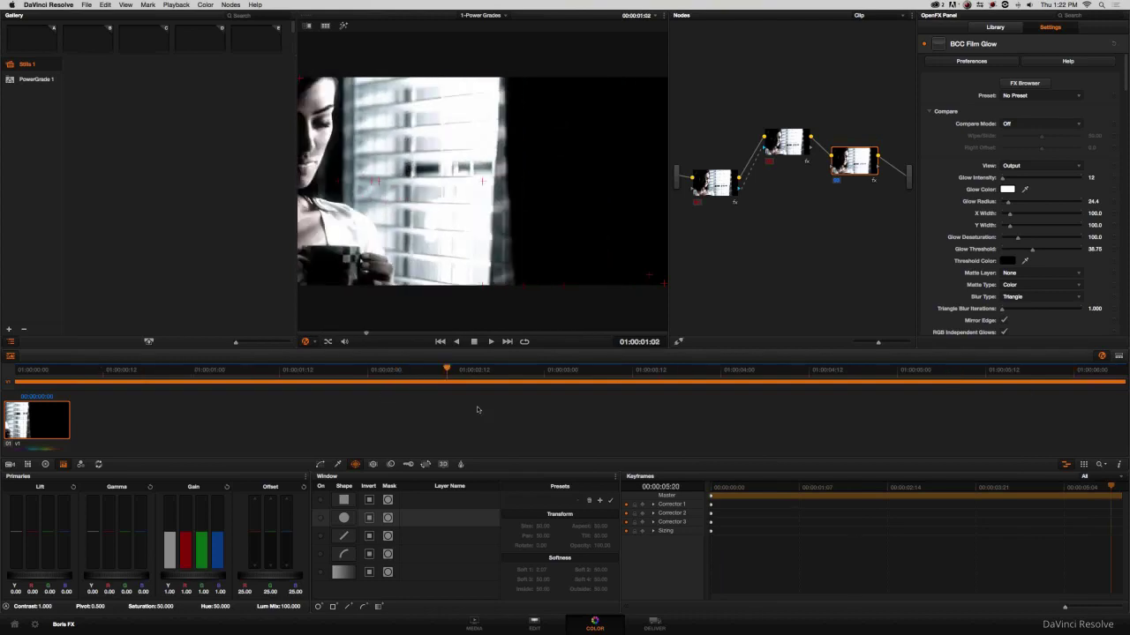
left_click(535, 623)
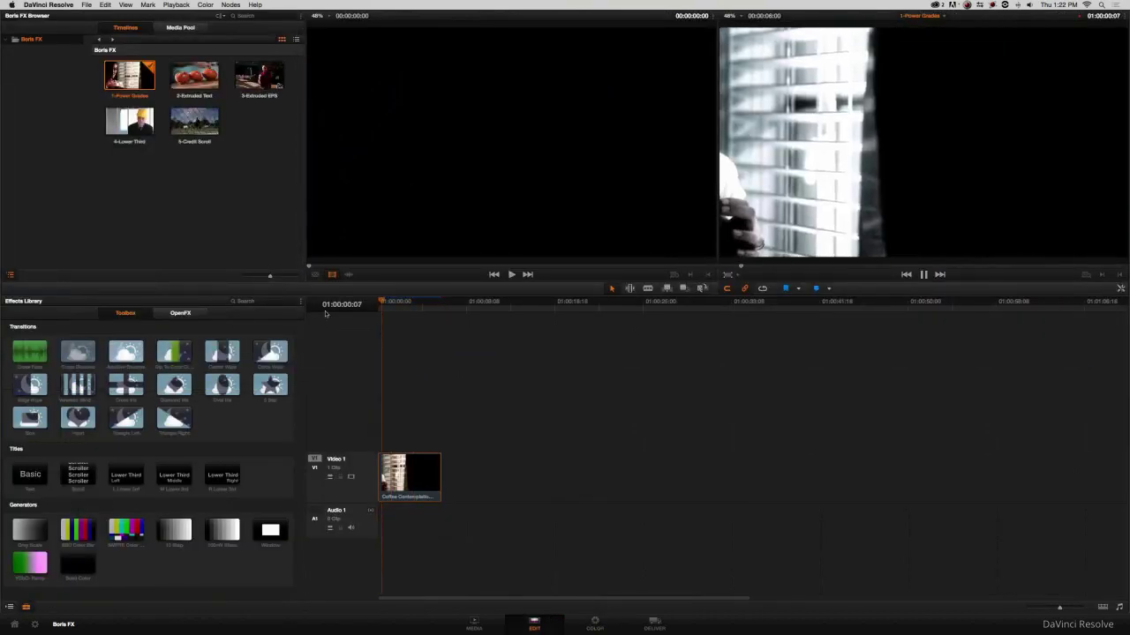
left_click(408, 309)
mouse_move(408, 309)
left_mouse_down()
mouse_move(431, 304)
mouse_move(394, 305)
mouse_move(436, 309)
mouse_move(378, 311)
mouse_move(433, 319)
mouse_move(391, 313)
left_mouse_up()
double_click(205, 78)
left_click(417, 472)
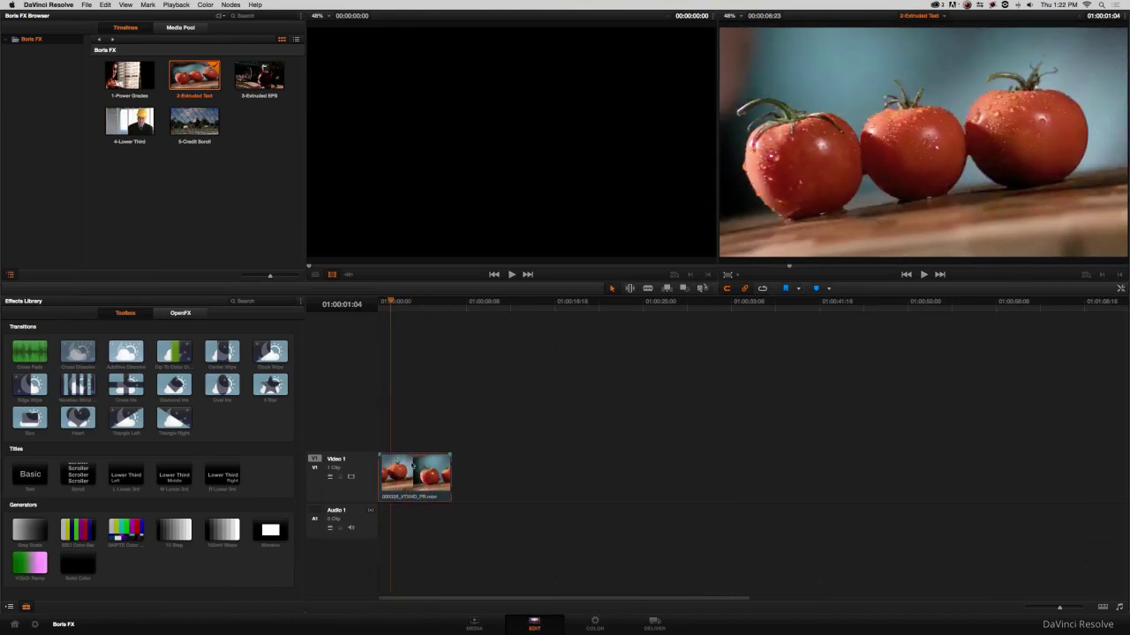
On the Color page, drag BCC Cartoon Look from the OpenFX Library onto the tomato clip's node.
left_click(594, 623)
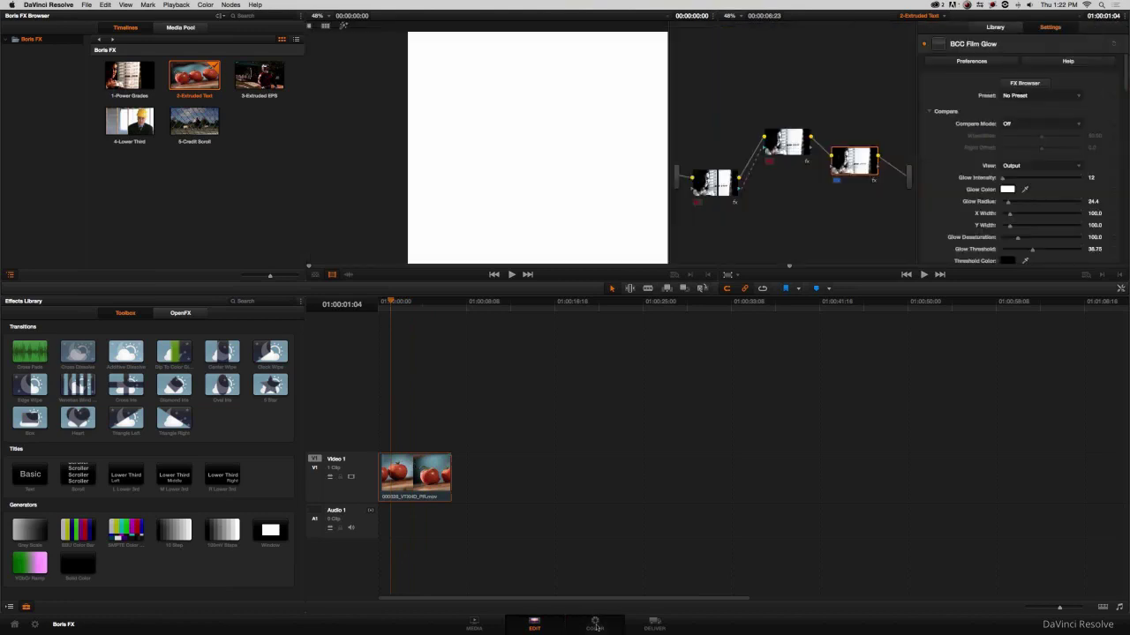
scroll(966, 168, "up", 5)
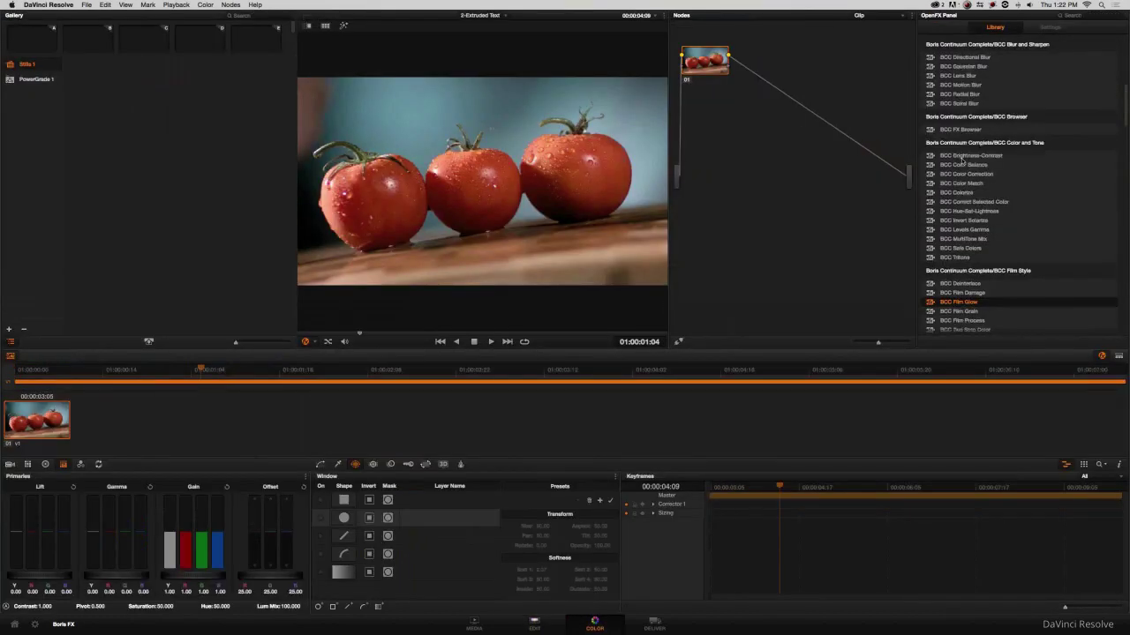
left_click(960, 88)
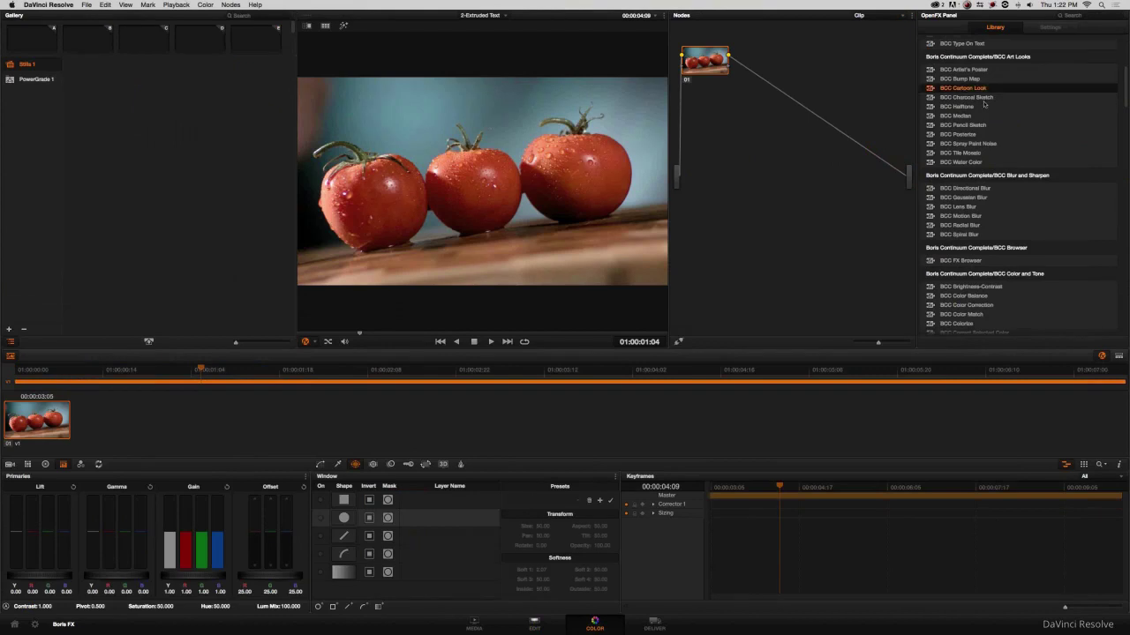
left_click_drag(969, 90, 702, 67)
Load the Cartoon Look.bsp preset from the 2-Extruded Text folder onto the effect.
left_click(1014, 96)
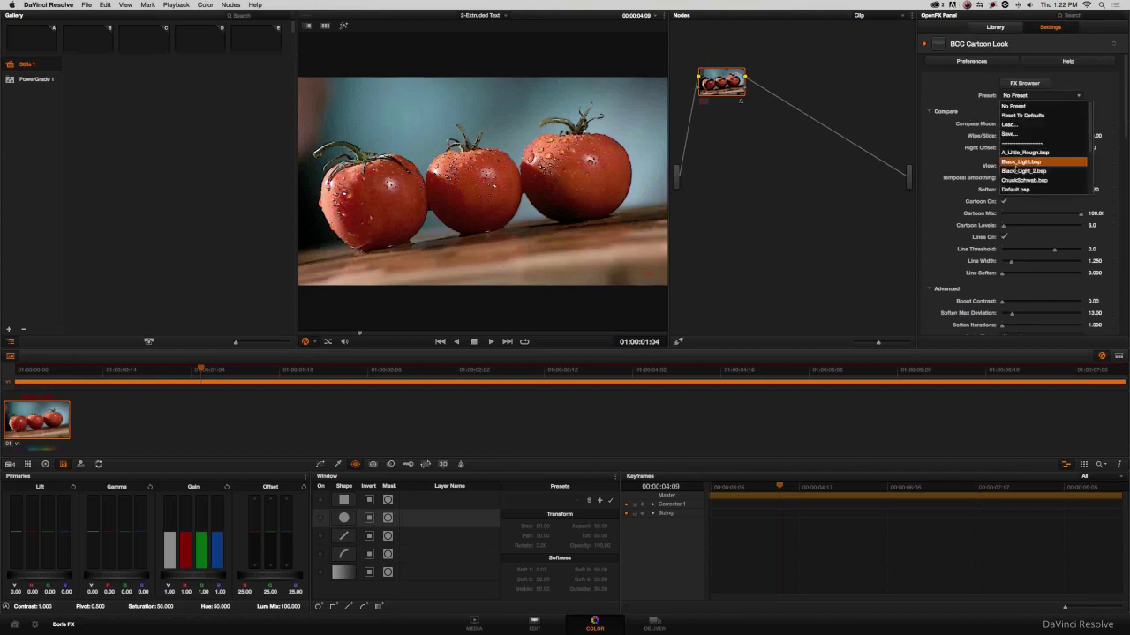
key("Escape")
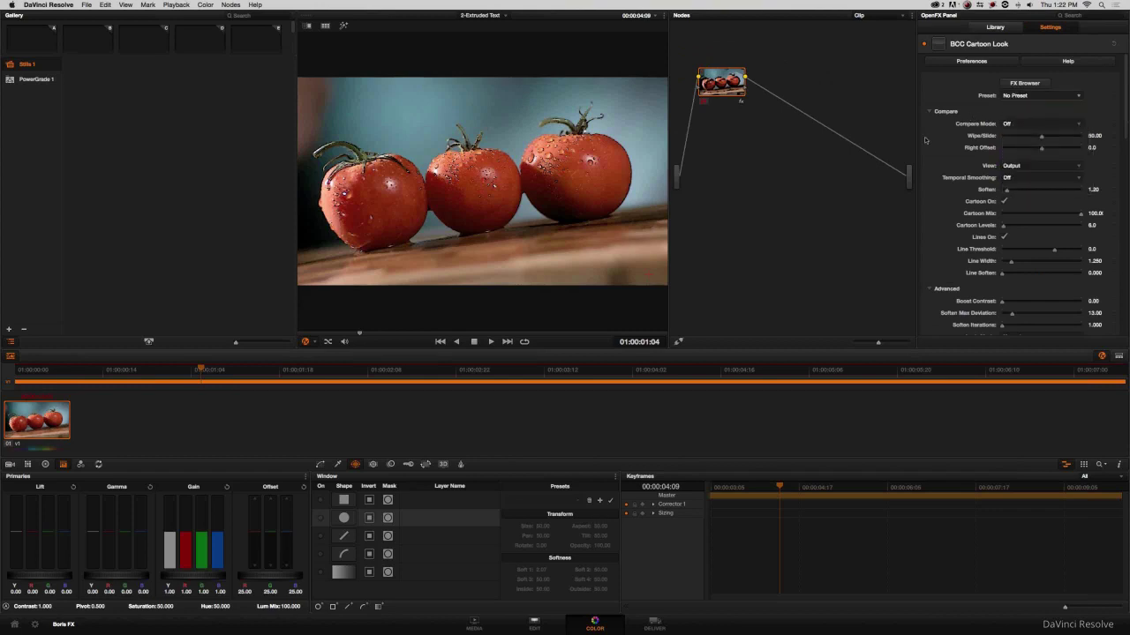
left_click(433, 206)
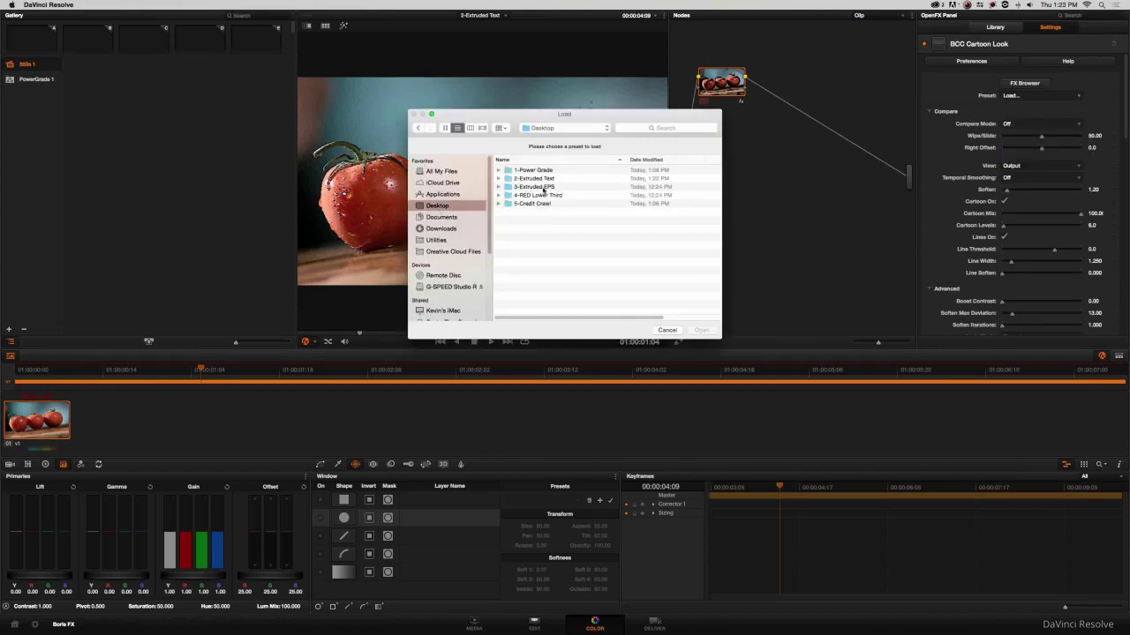
double_click(533, 178)
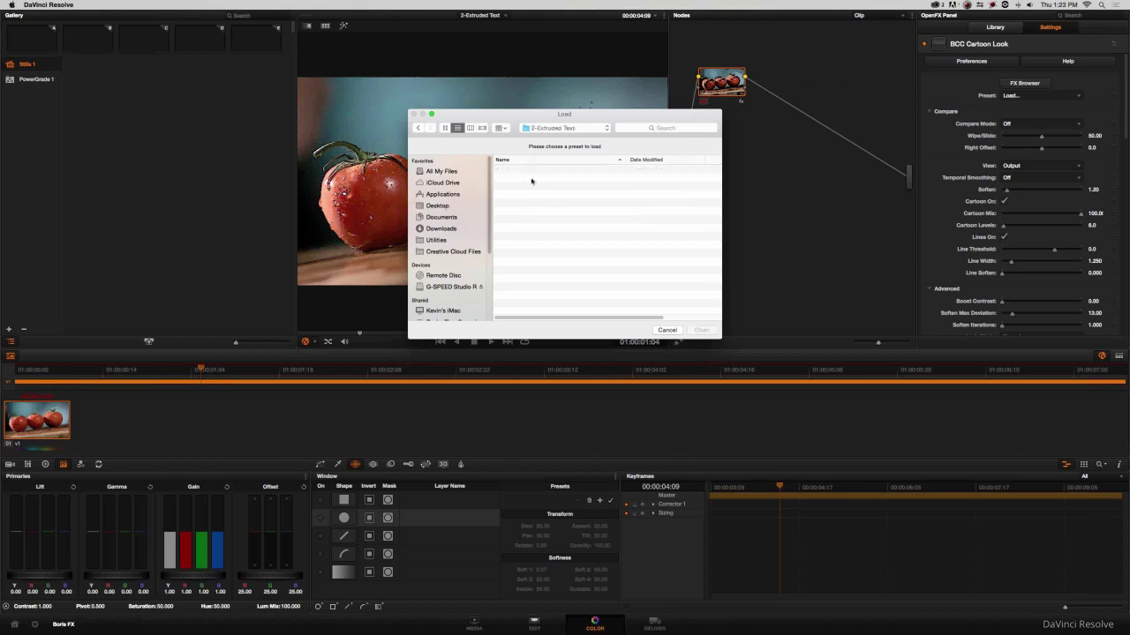
left_click(535, 170)
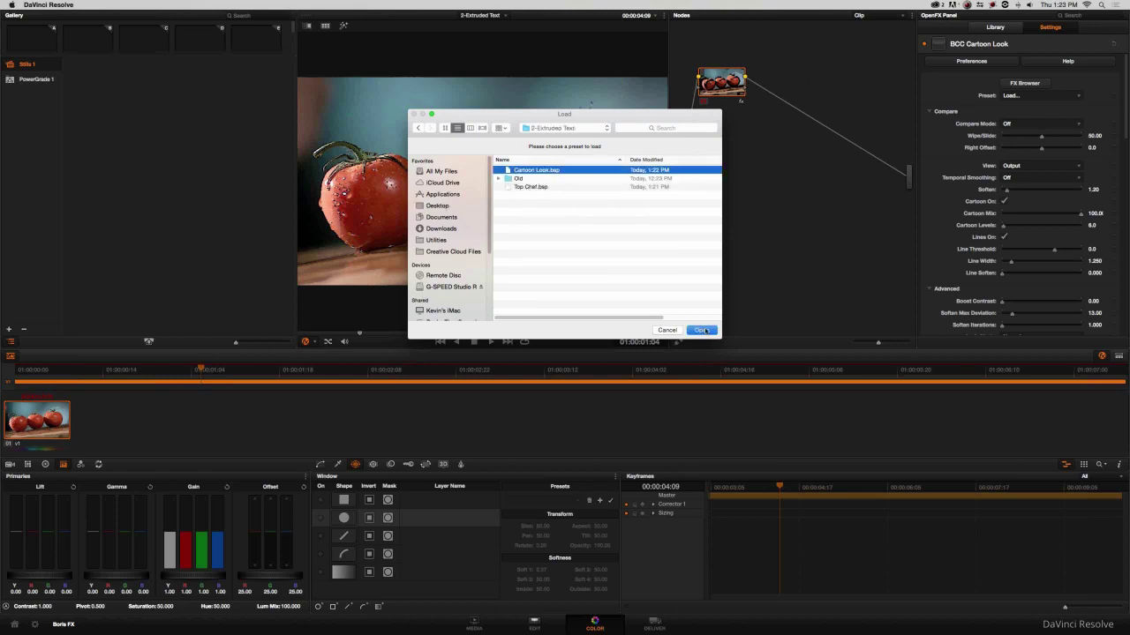
left_click(701, 330)
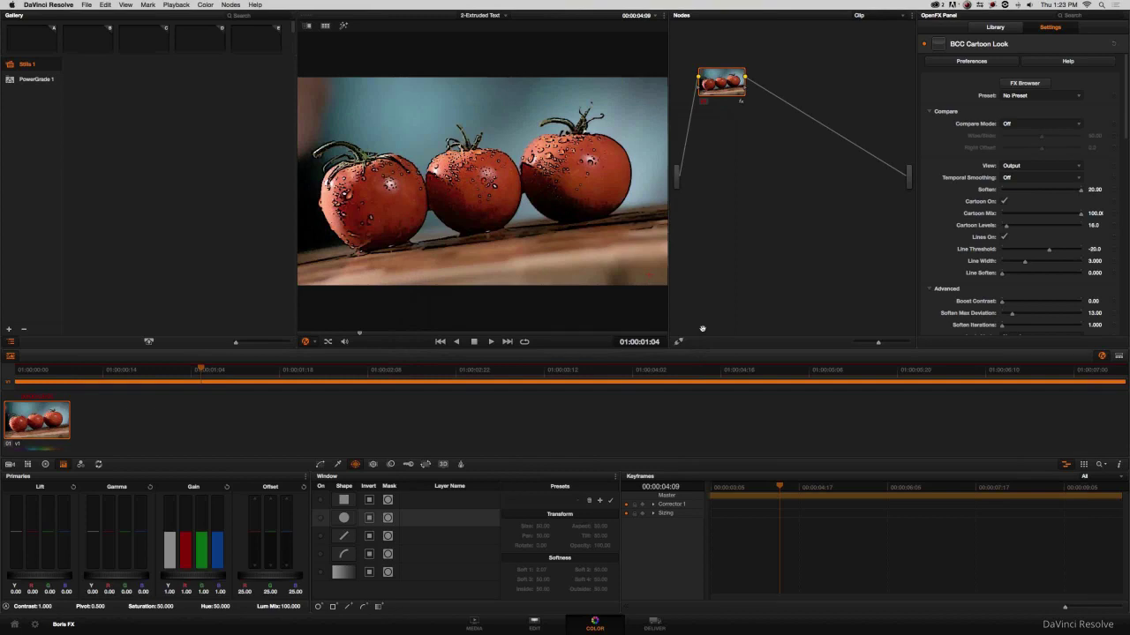
left_click_drag(805, 488, 721, 488)
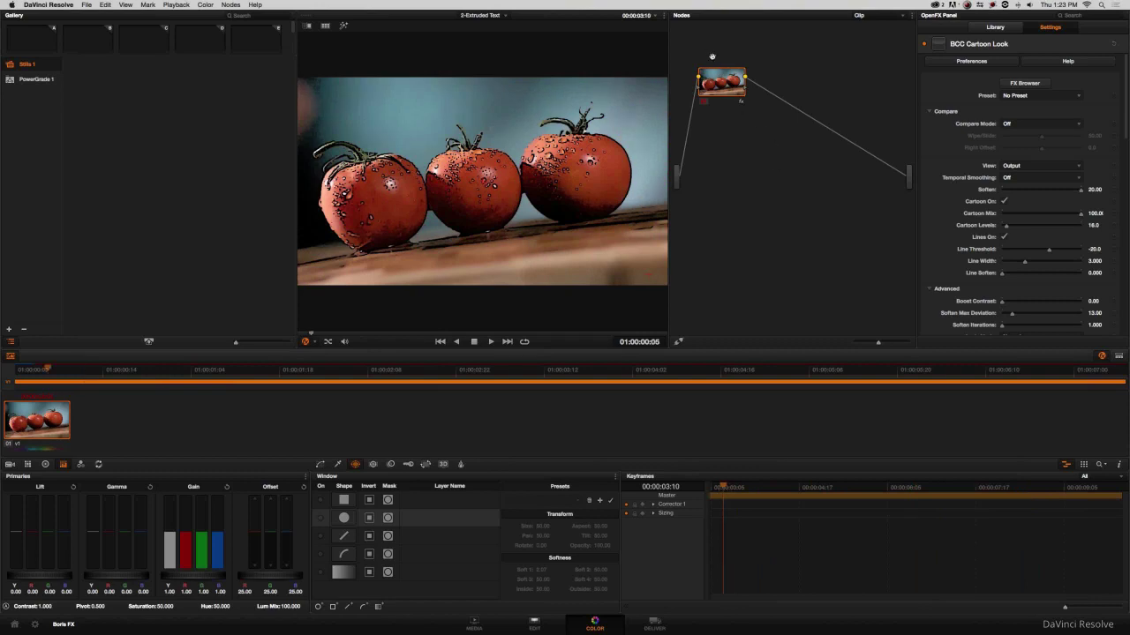
left_click_drag(724, 83, 728, 108)
Add an outside node after the Cartoon Look node and apply BCC Extruded Text to it.
right_click(727, 107)
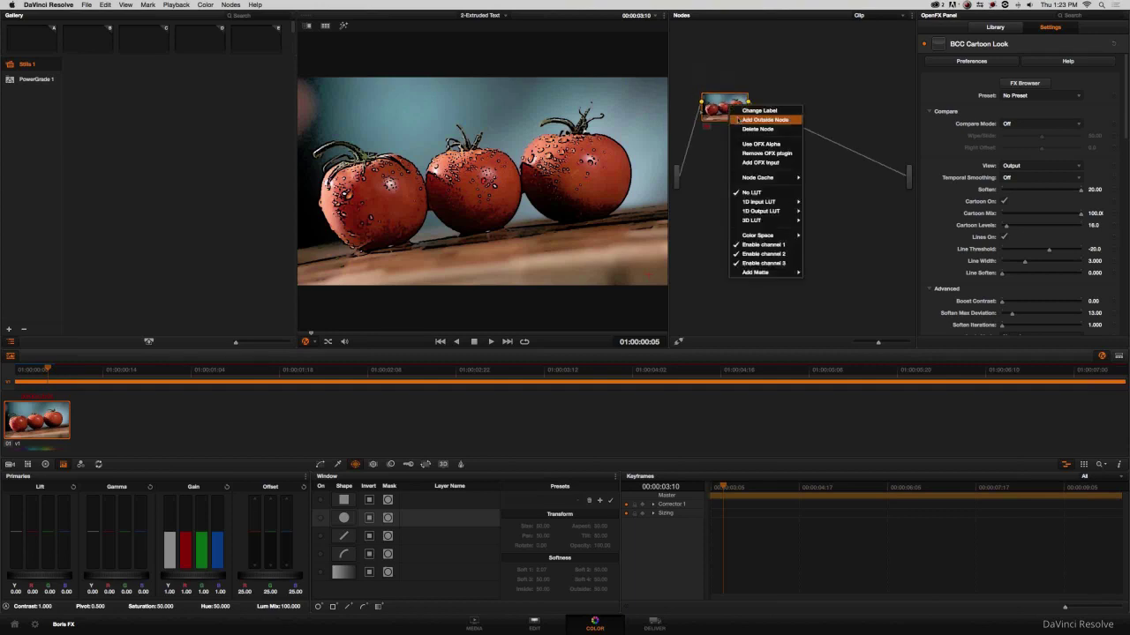
left_click(811, 133)
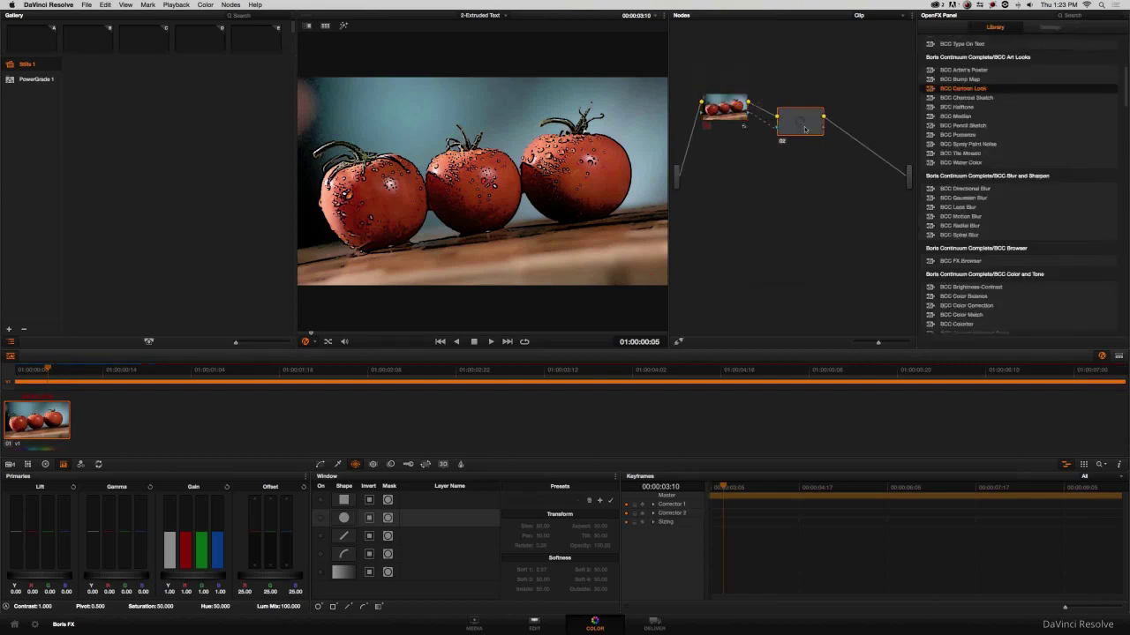
scroll(966, 111, "up", 5)
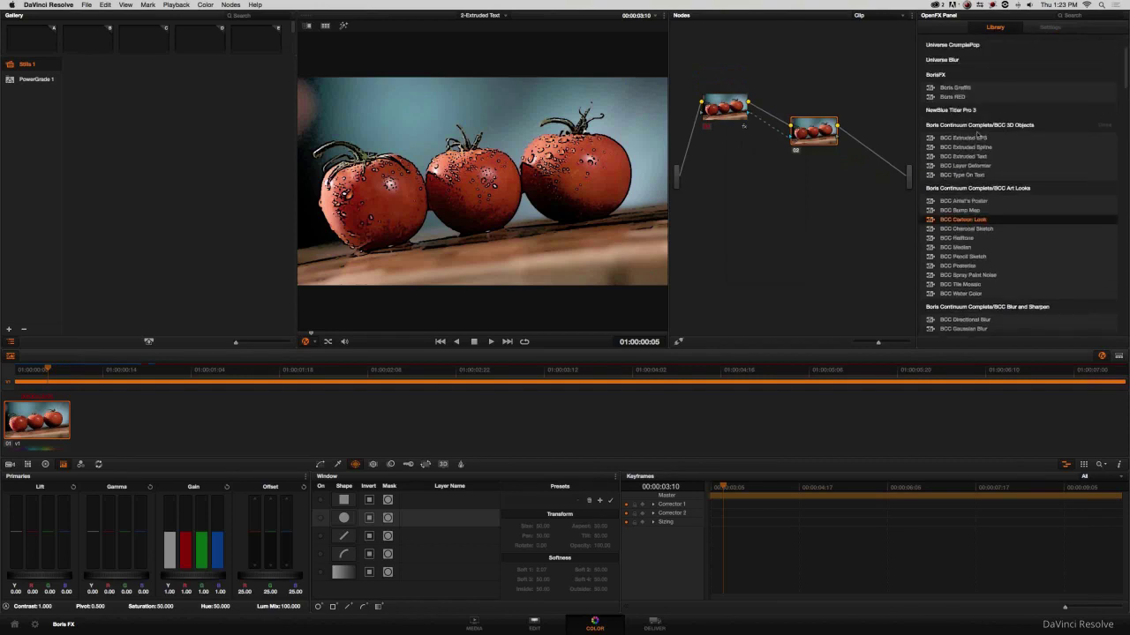
left_click_drag(966, 157, 813, 134)
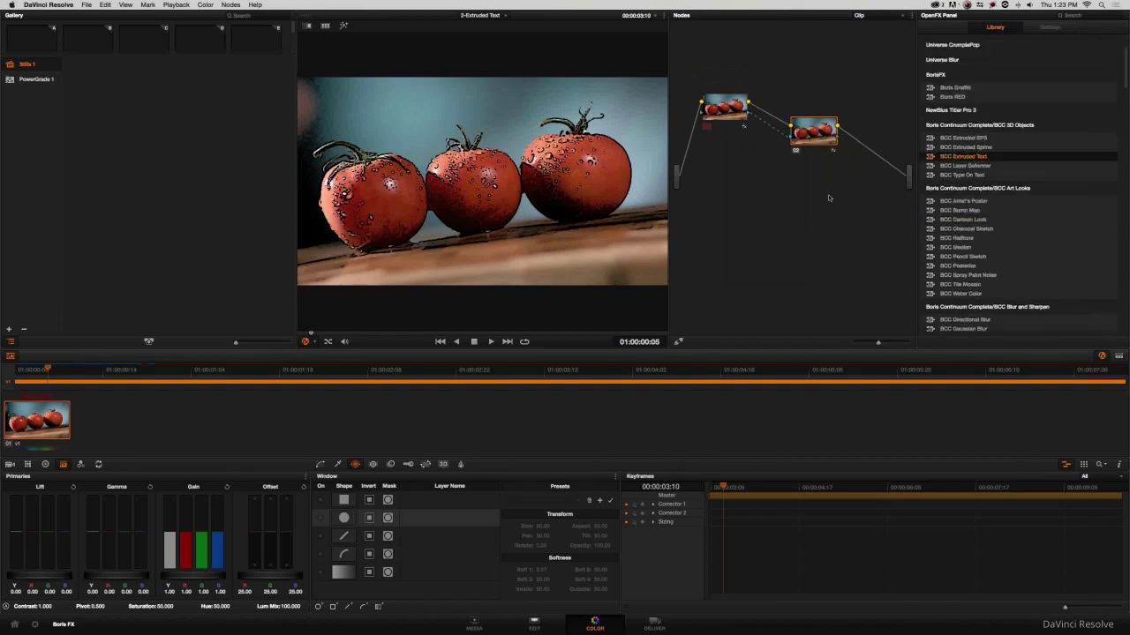
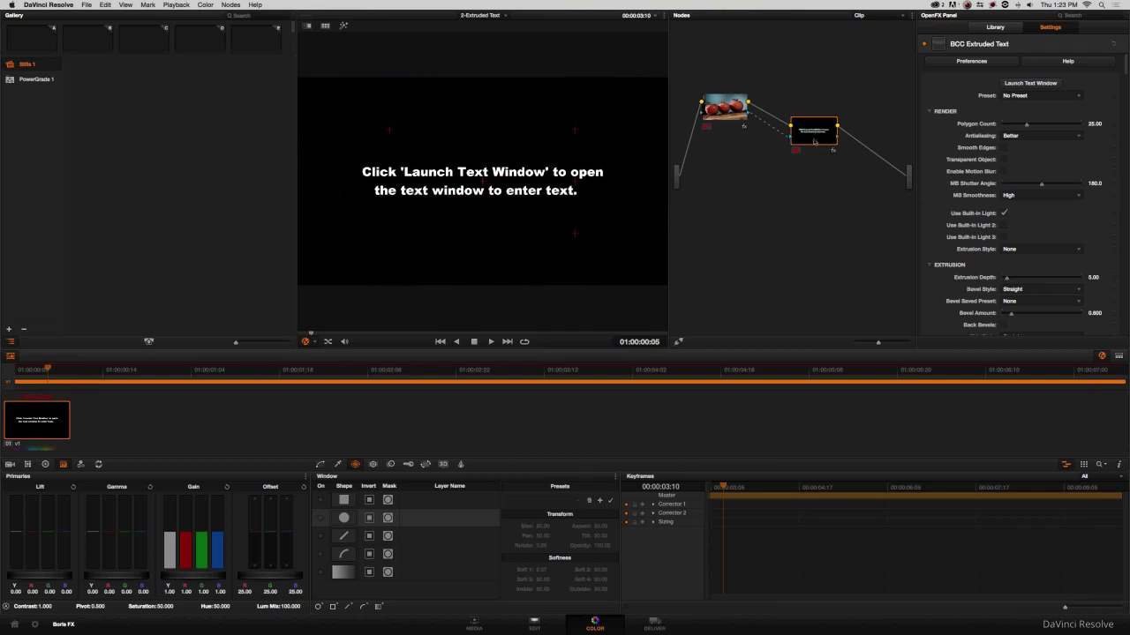
Delete the BCC Extruded Text node from the tomato clip and return to the Edit page.
key("Delete")
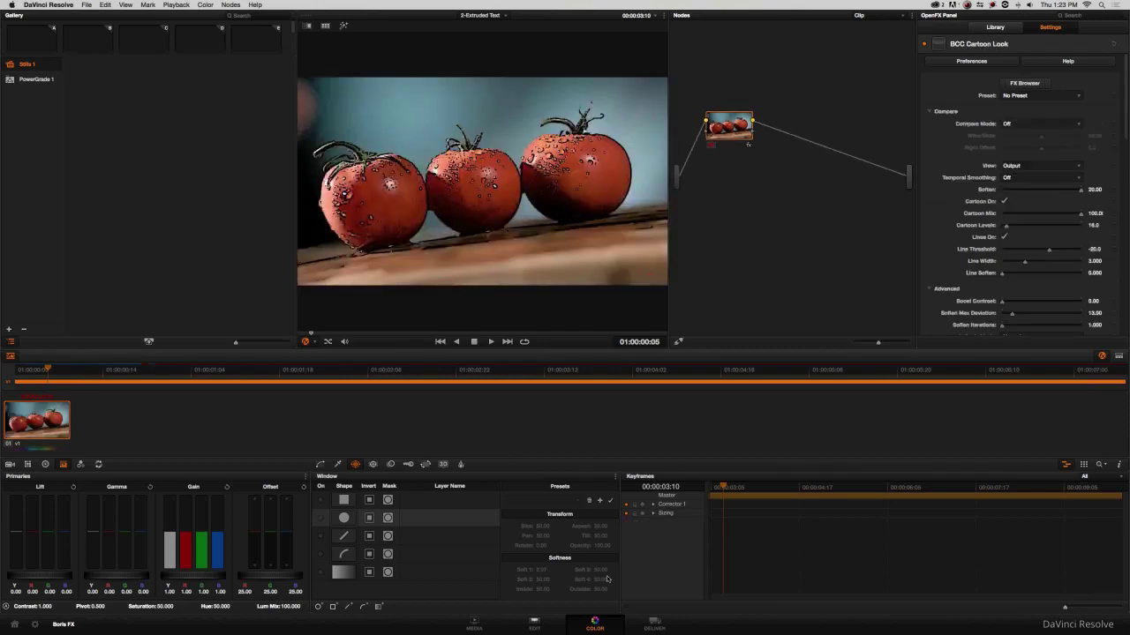
left_click(533, 624)
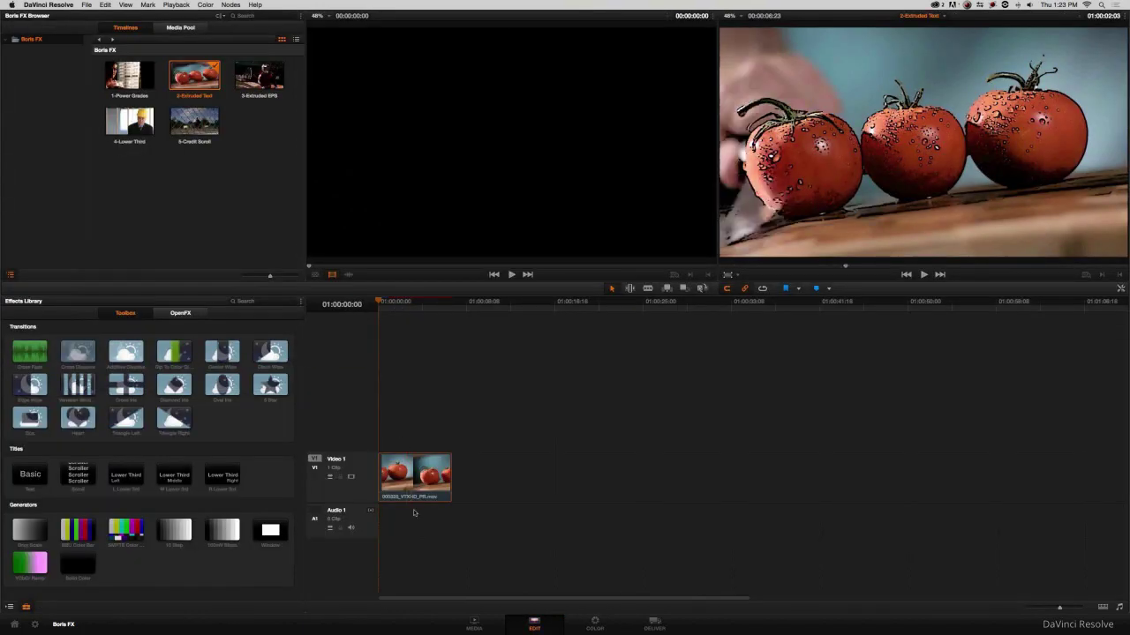
Put a Solid Color generator on V2 and make it a compound clip named 'Extruded Text'.
left_click_drag(78, 582, 451, 429)
right_click(419, 416)
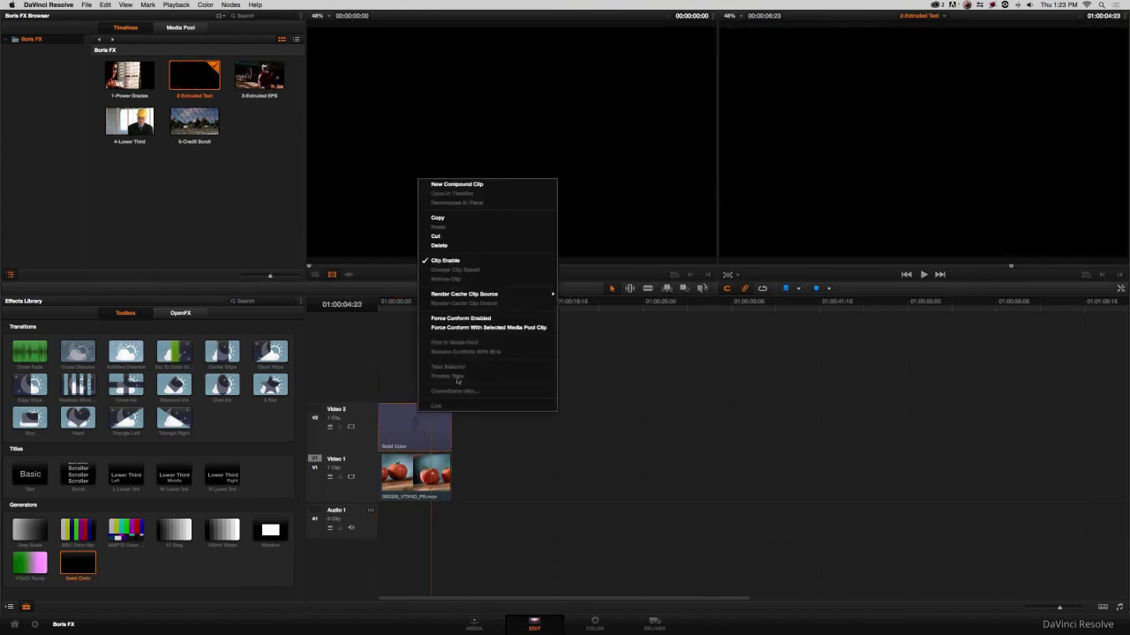
left_click(468, 184)
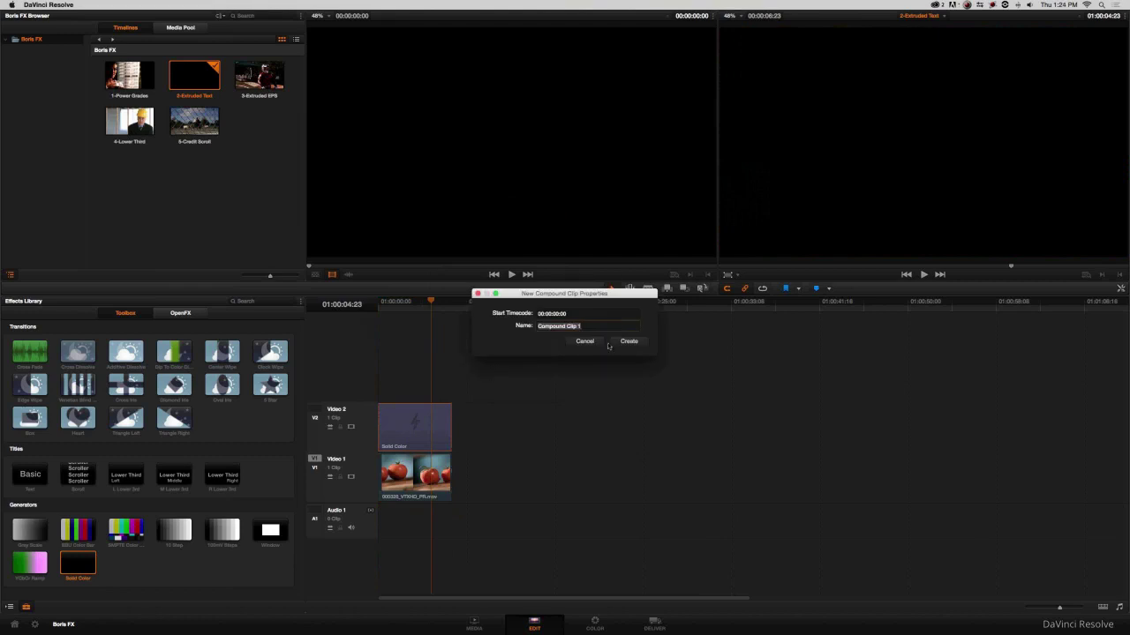
type("Extruded Text")
left_click(609, 344)
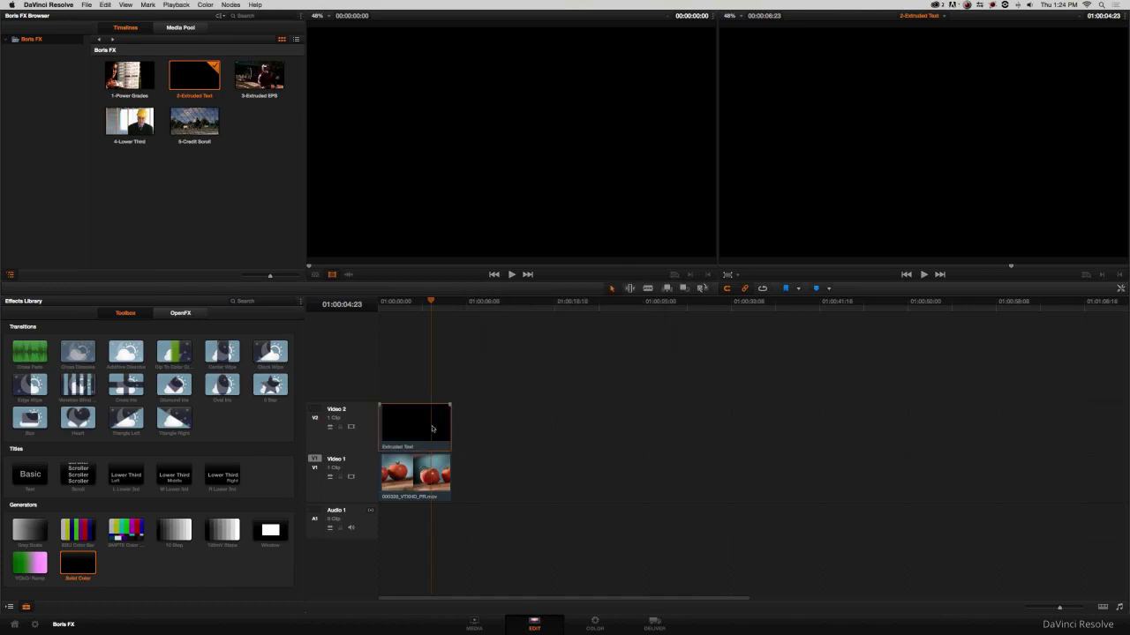
left_click(591, 620)
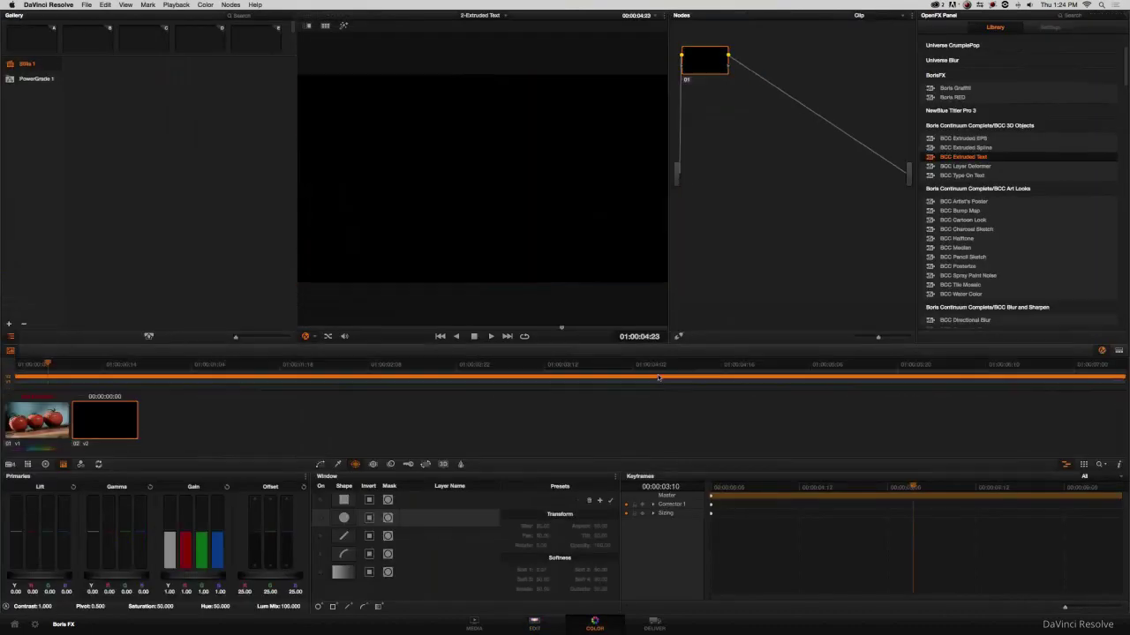
Apply BCC Extruded Text to node 01 and load the Top Chef.bsp preset from 2-Extruded Text.
left_click_drag(941, 161, 715, 67)
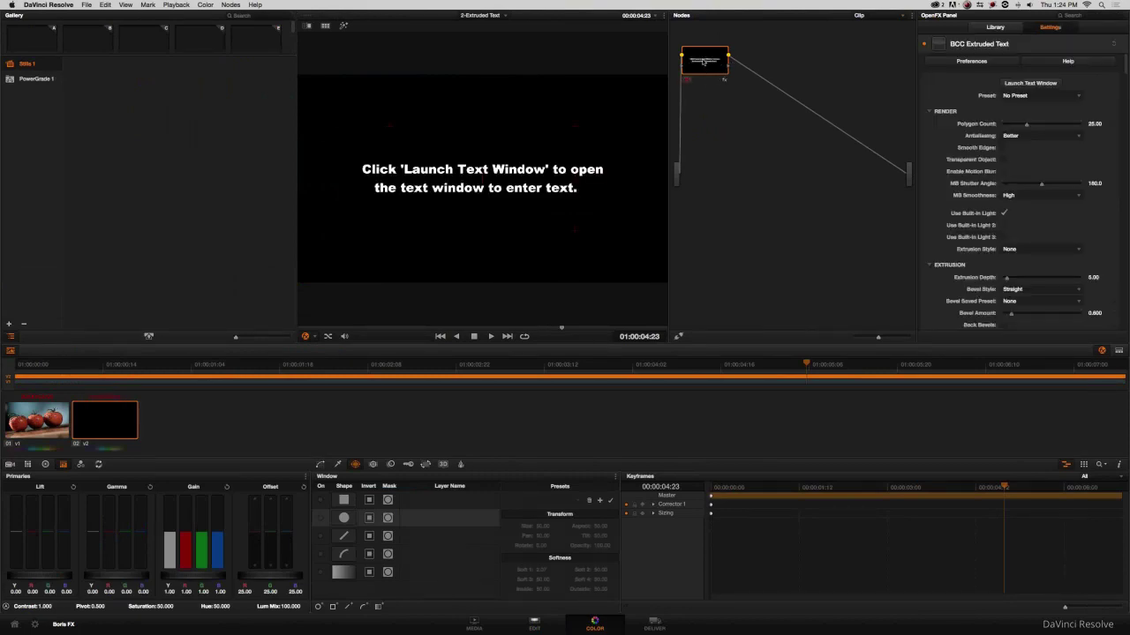
left_click_drag(703, 62, 754, 107)
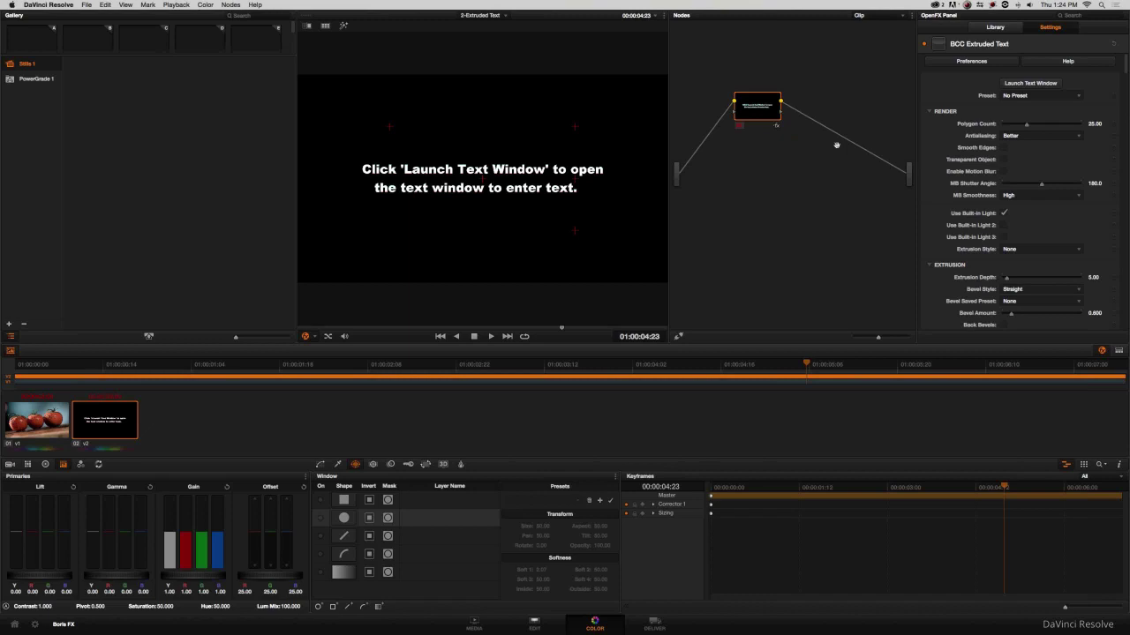
left_click(1014, 94)
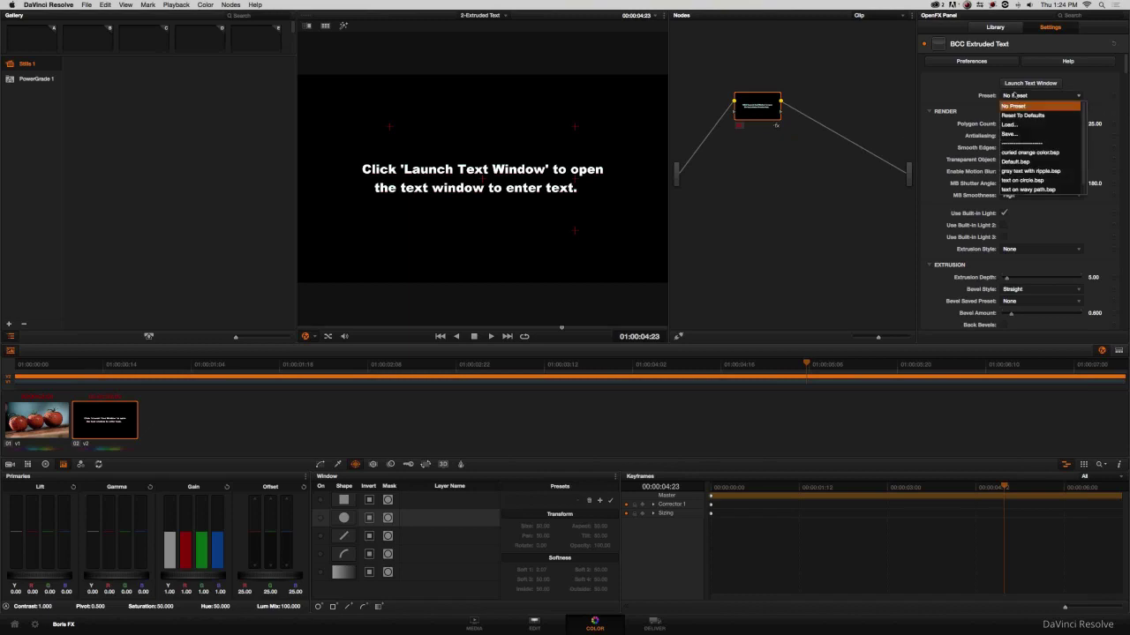
left_click(1009, 124)
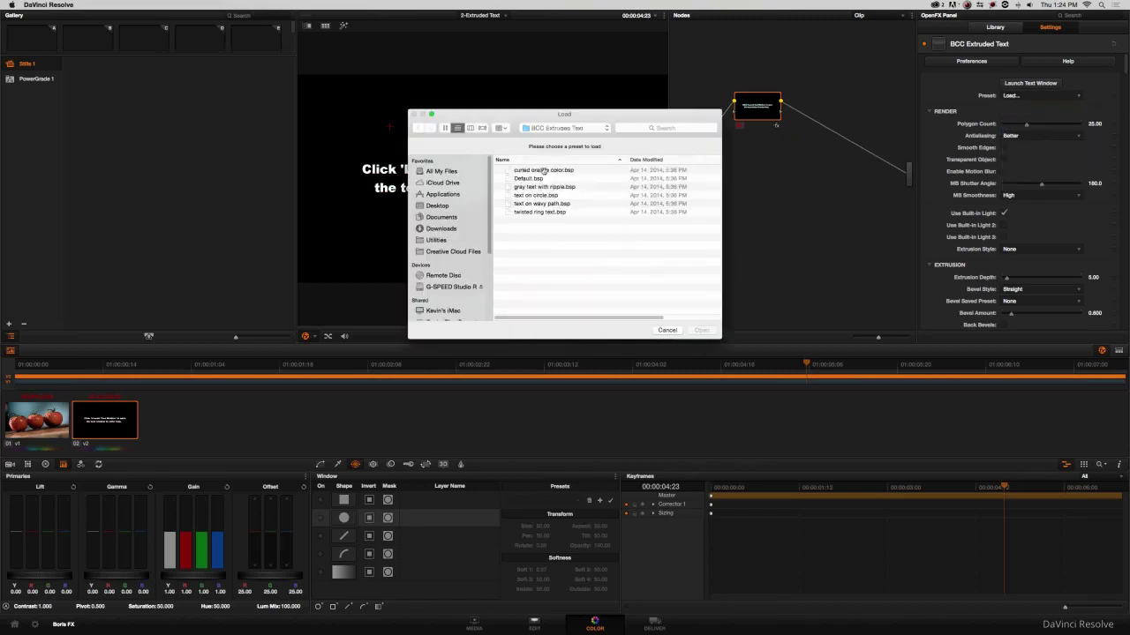
left_click(437, 206)
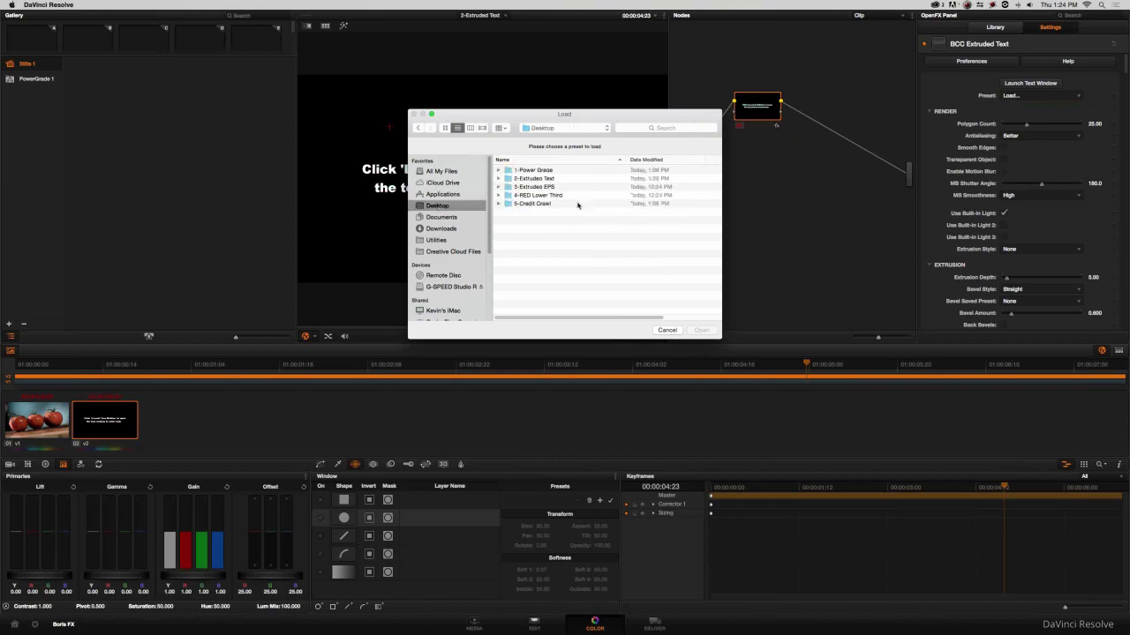
double_click(538, 180)
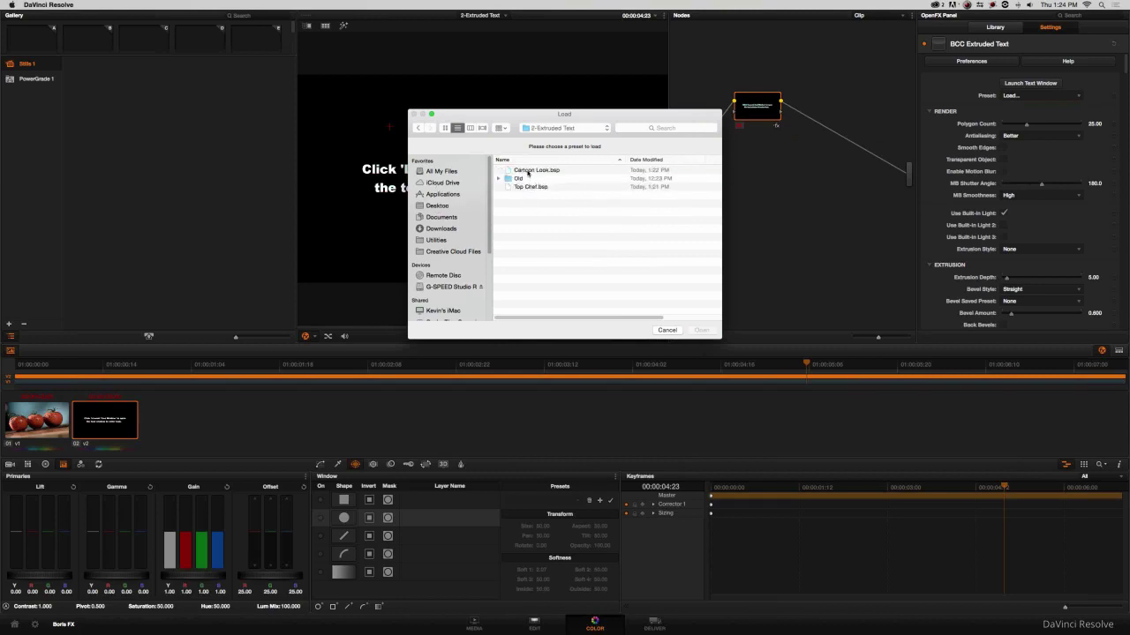
left_click(530, 170)
left_click(512, 187)
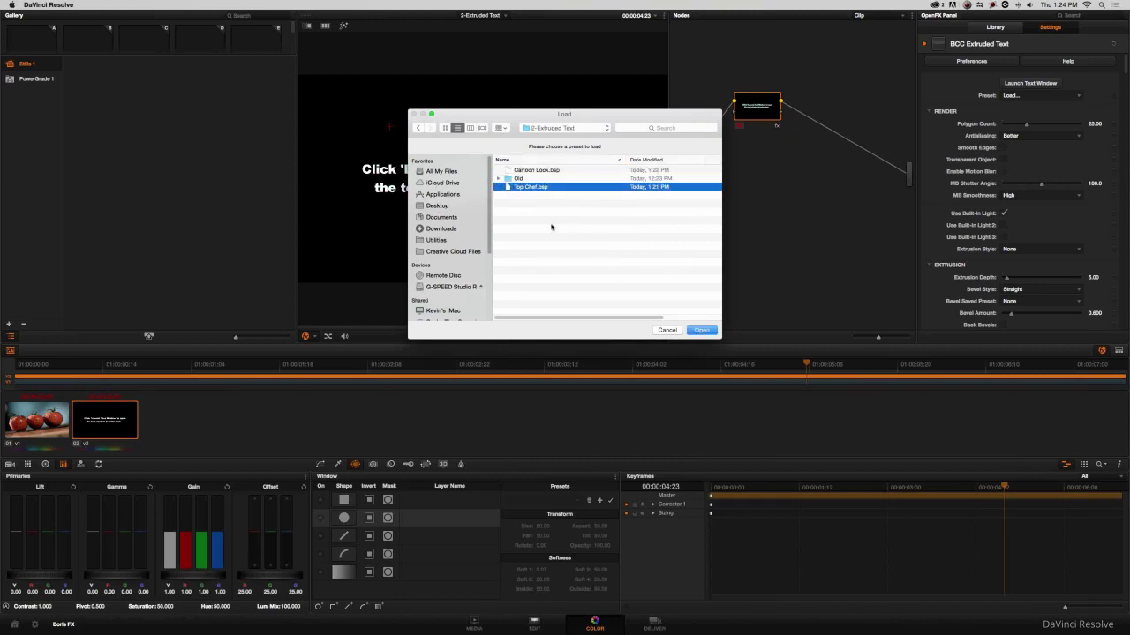
left_click(698, 329)
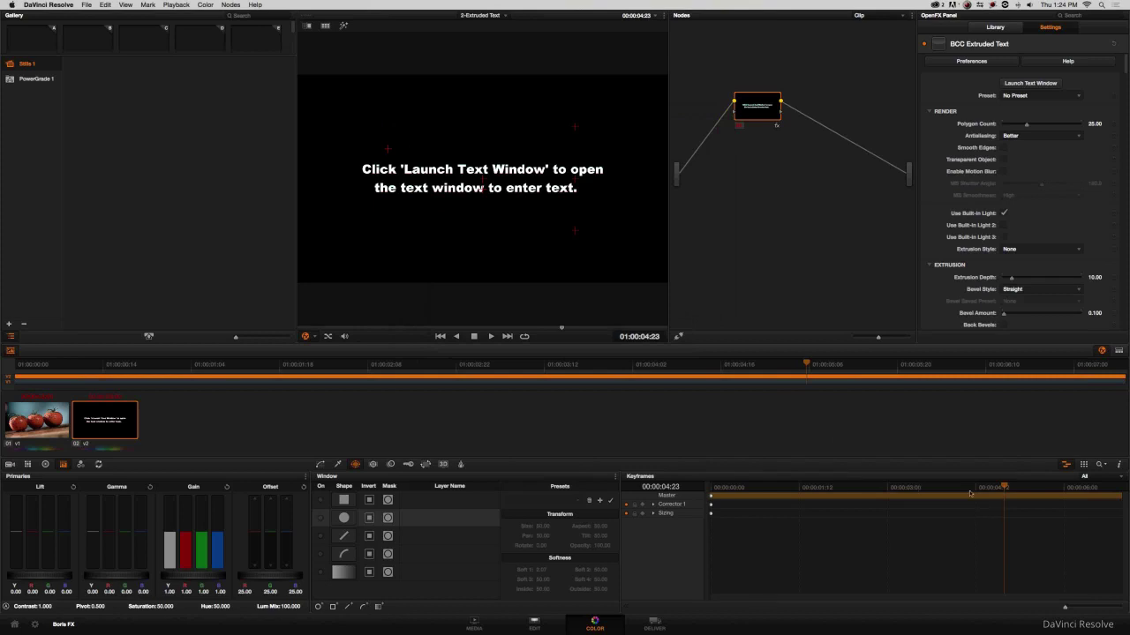
Scrub through the Top Chef title preview, returning the playhead to 01:00:01:03.
left_click(942, 488)
left_click(891, 488)
left_click(807, 488)
left_click(759, 488)
left_click(826, 488)
left_click(897, 488)
left_click(965, 488)
left_click(908, 488)
left_click(835, 488)
left_click(759, 488)
left_click(852, 488)
left_click(932, 488)
left_click(972, 488)
left_click(1007, 488)
left_click(914, 488)
left_click(846, 488)
left_click(778, 488)
left_click_drag(761, 122, 766, 180)
left_click(1026, 83)
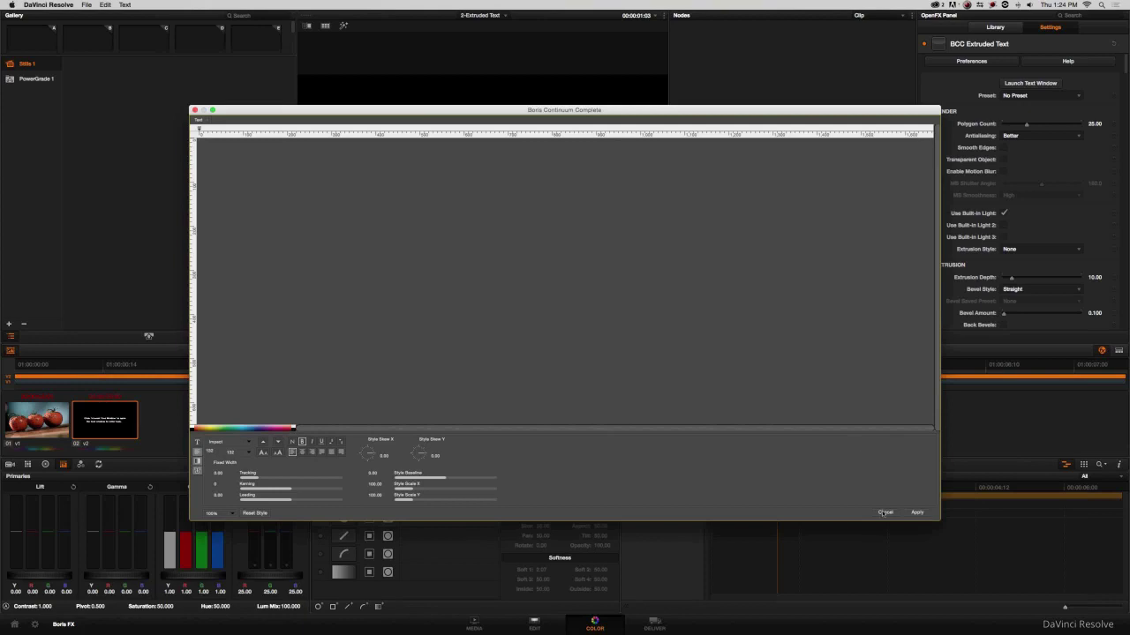
left_click(884, 512)
Reload the Top Chef.bsp preset and open the Boris text entry window.
left_click(1039, 96)
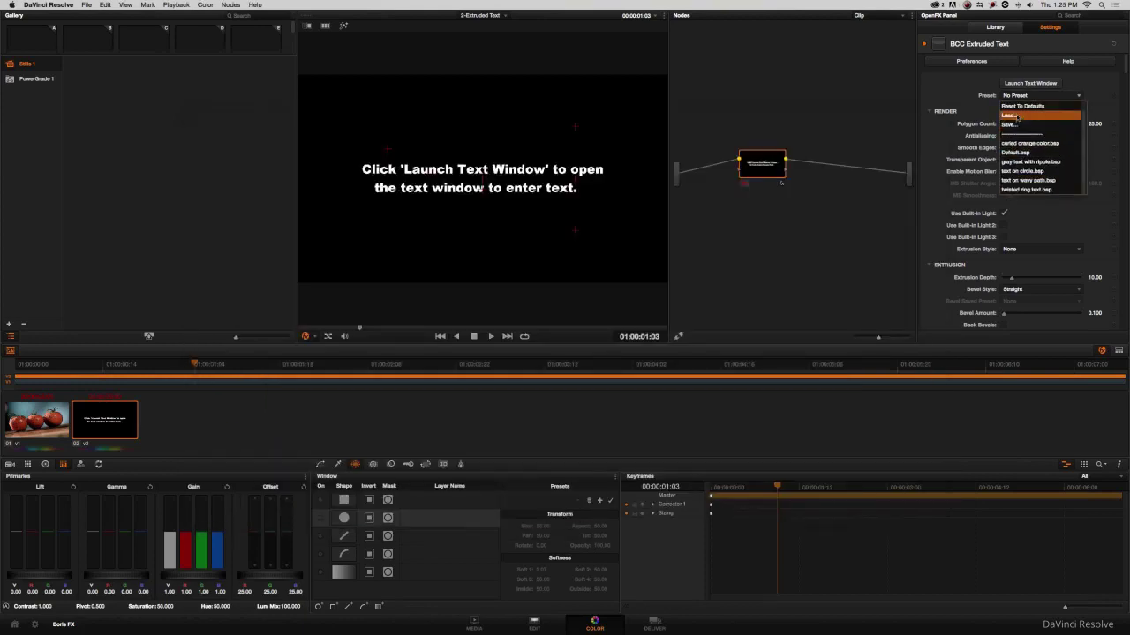
left_click(1010, 125)
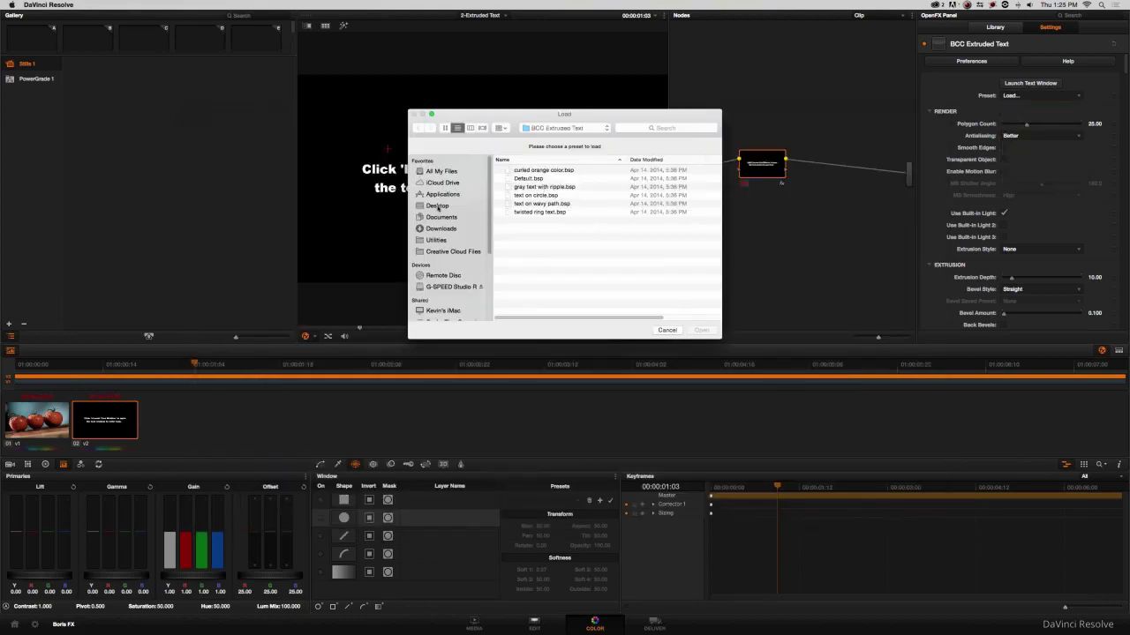
left_click(437, 206)
double_click(543, 178)
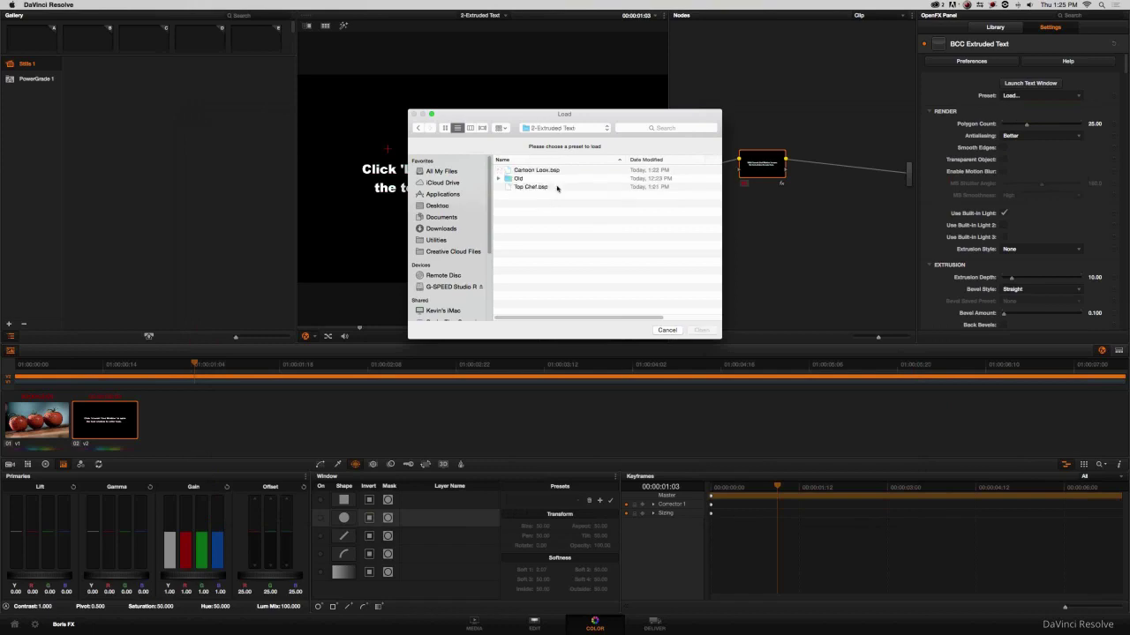
left_click(534, 187)
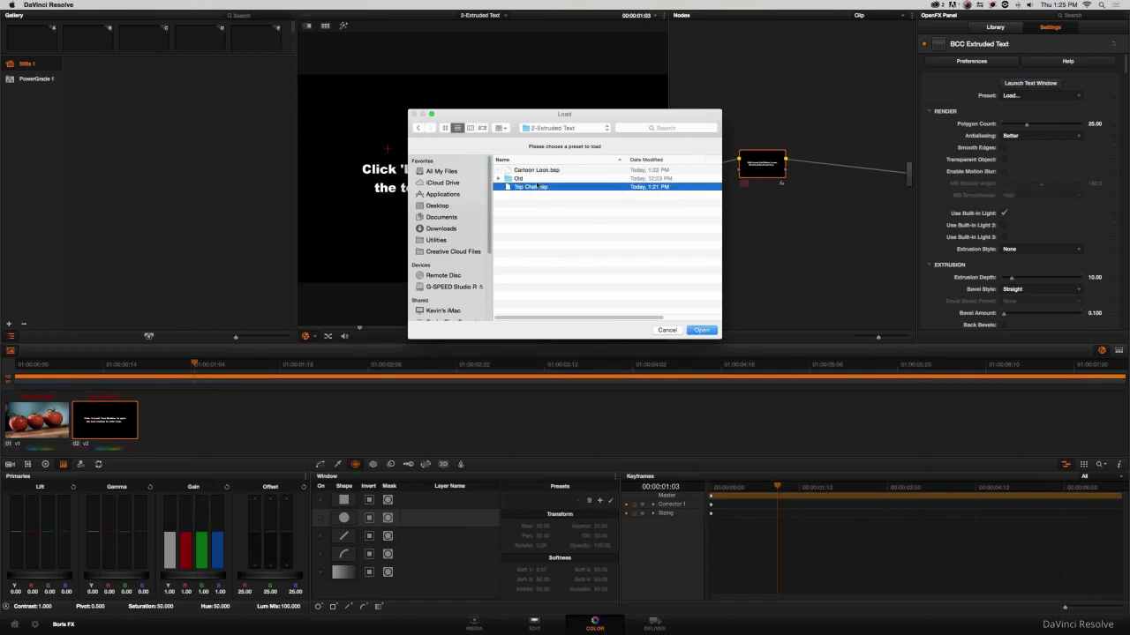
left_click(698, 329)
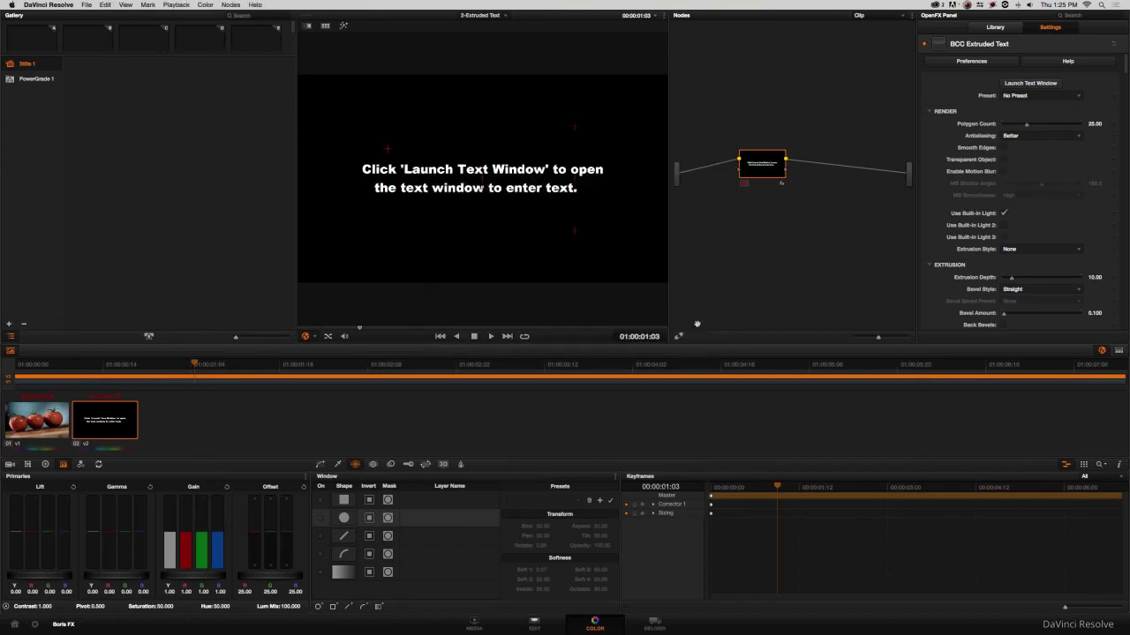
left_click_drag(770, 174, 764, 161)
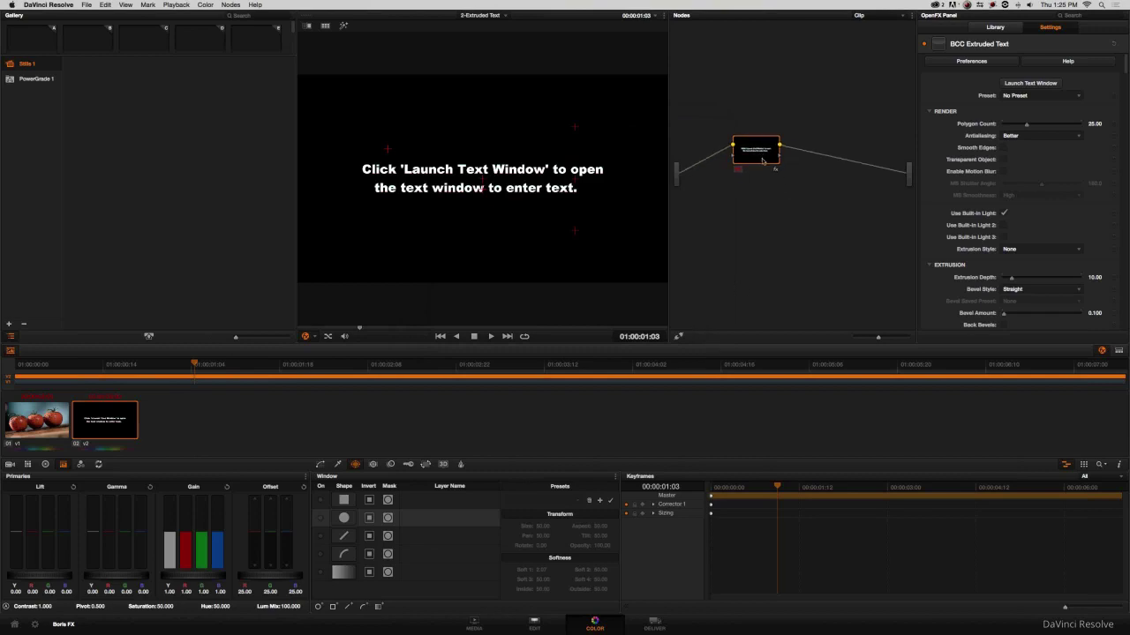
left_click(1022, 83)
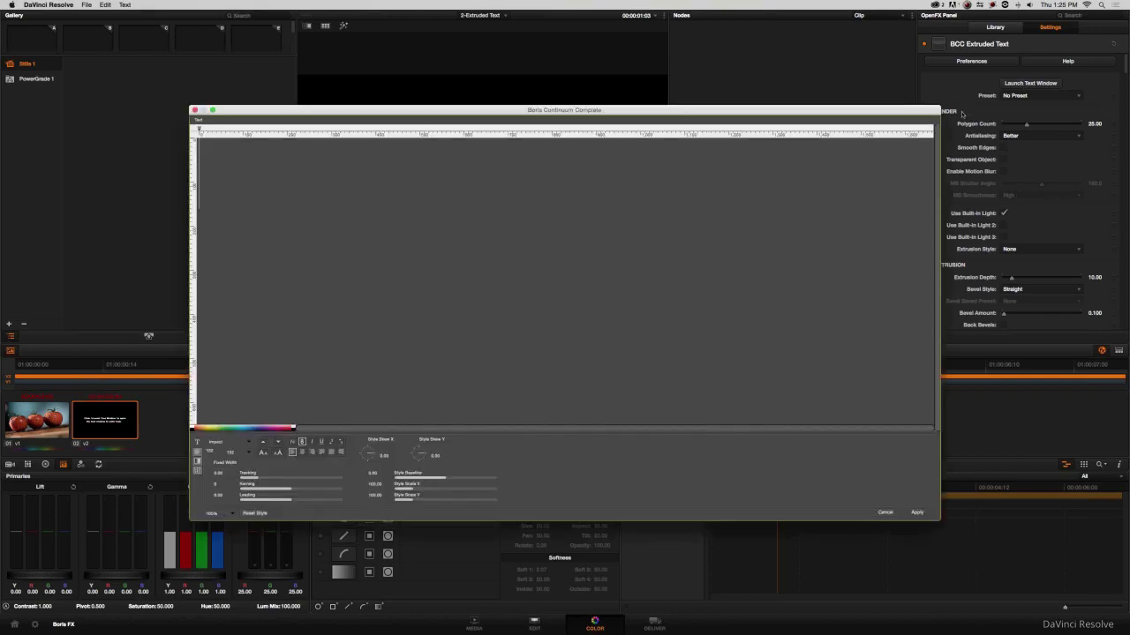
Enter the title text TOP and CHEF on two lines and apply it.
type("TOP")
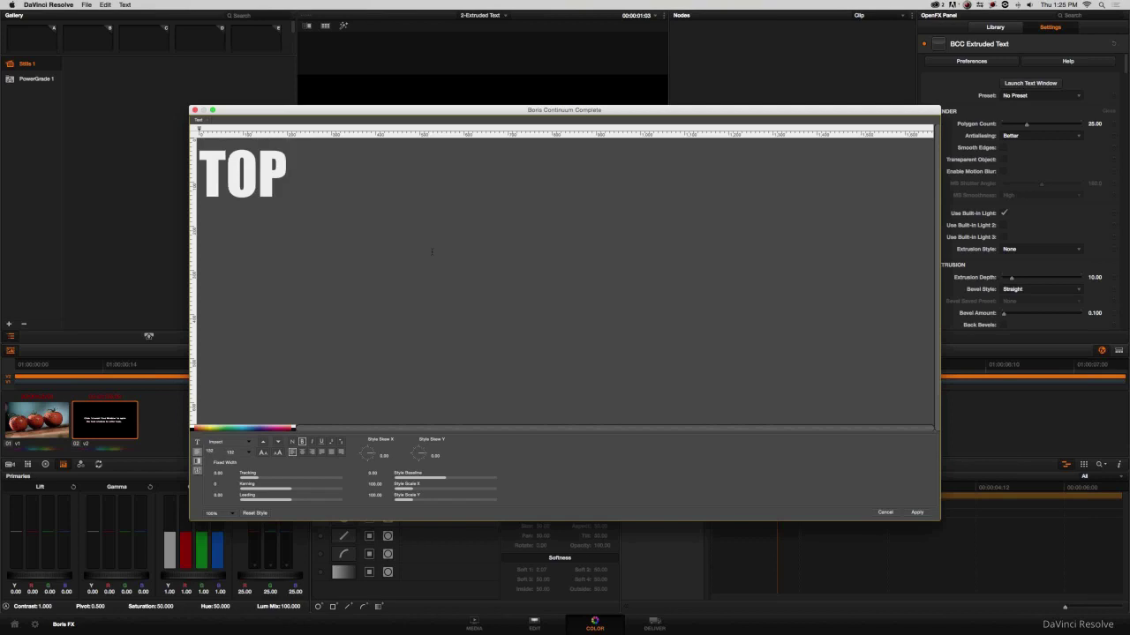
key("Return")
type("CHEF")
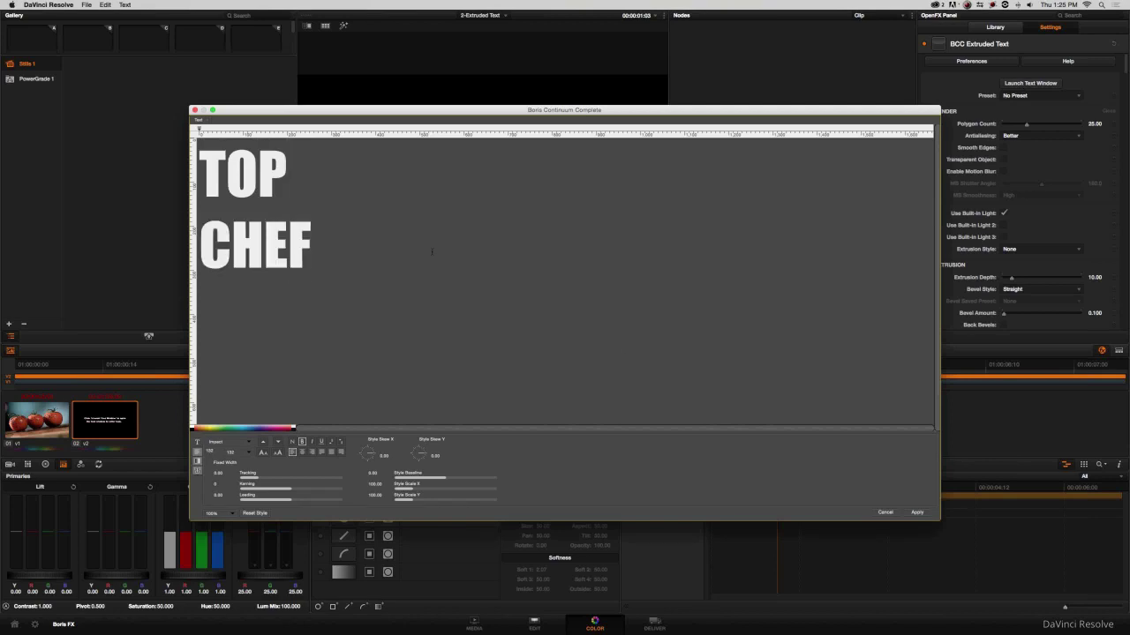
left_click(919, 514)
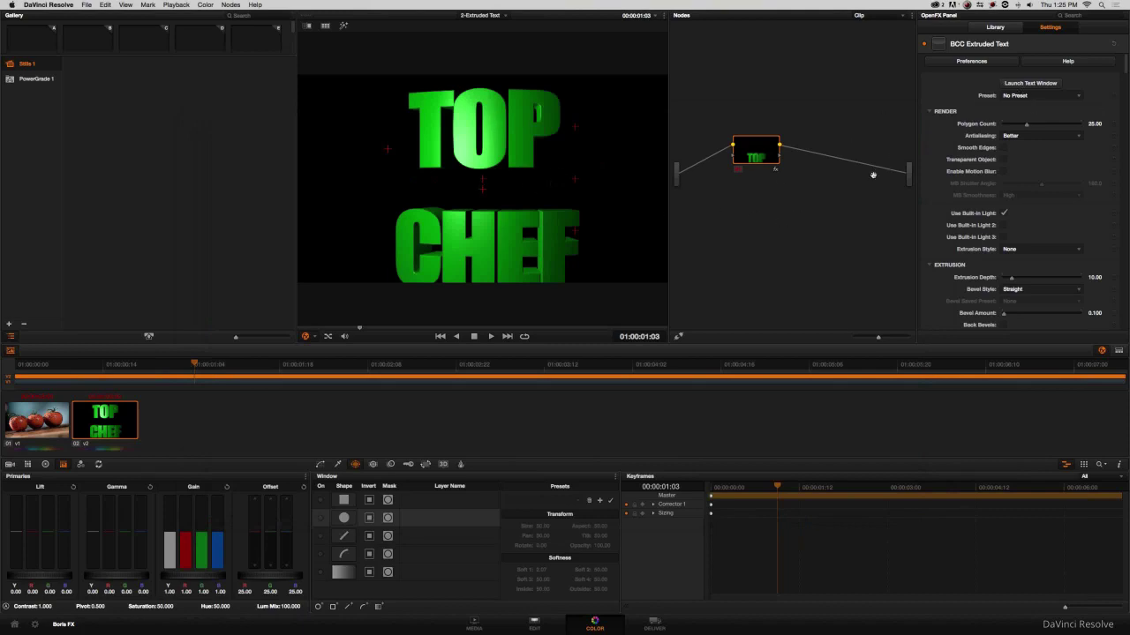
Reduce the leading of all title text to -1 and apply it.
scroll(1098, 180, "down", 3)
scroll(1087, 182, "up", 3)
left_click(1005, 83)
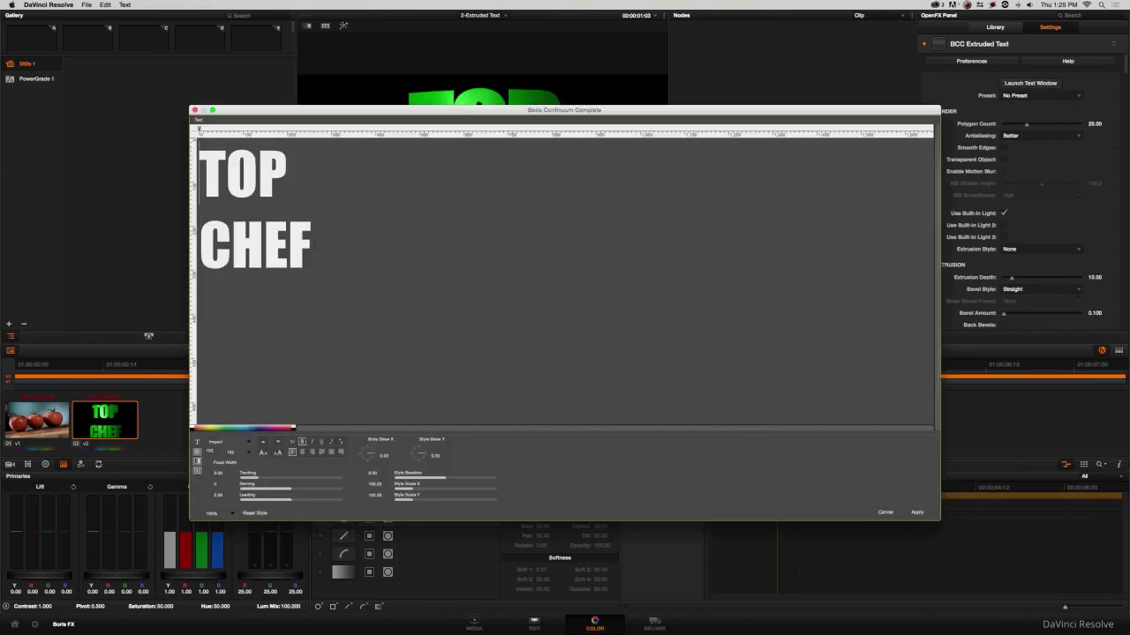
key("super+a")
double_click(219, 496)
type("-1")
key("Return")
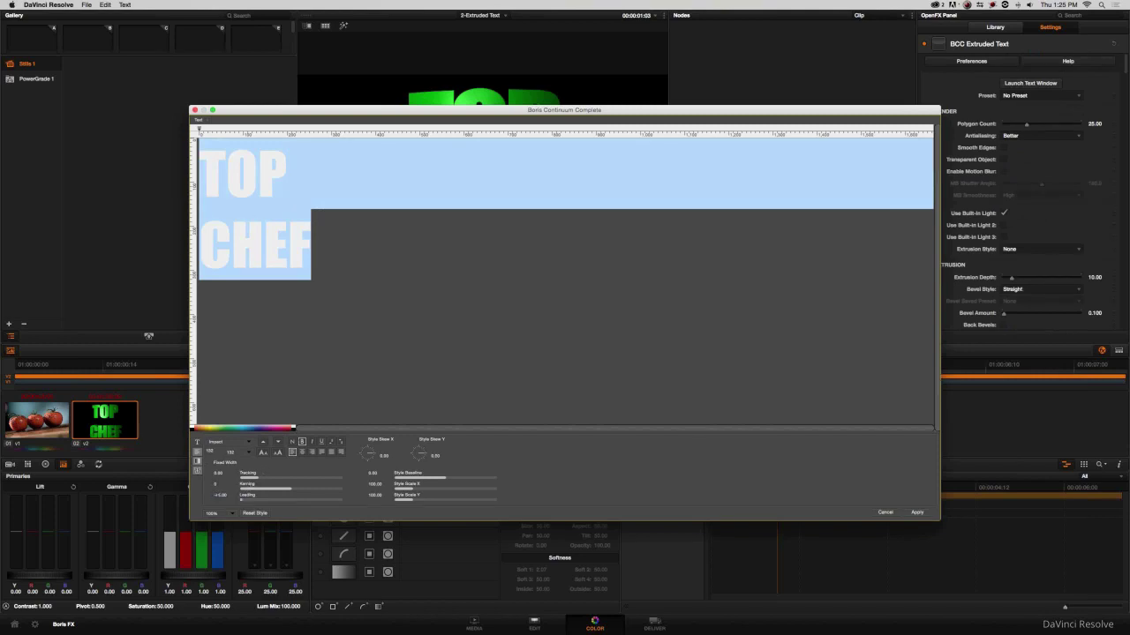
left_click(917, 513)
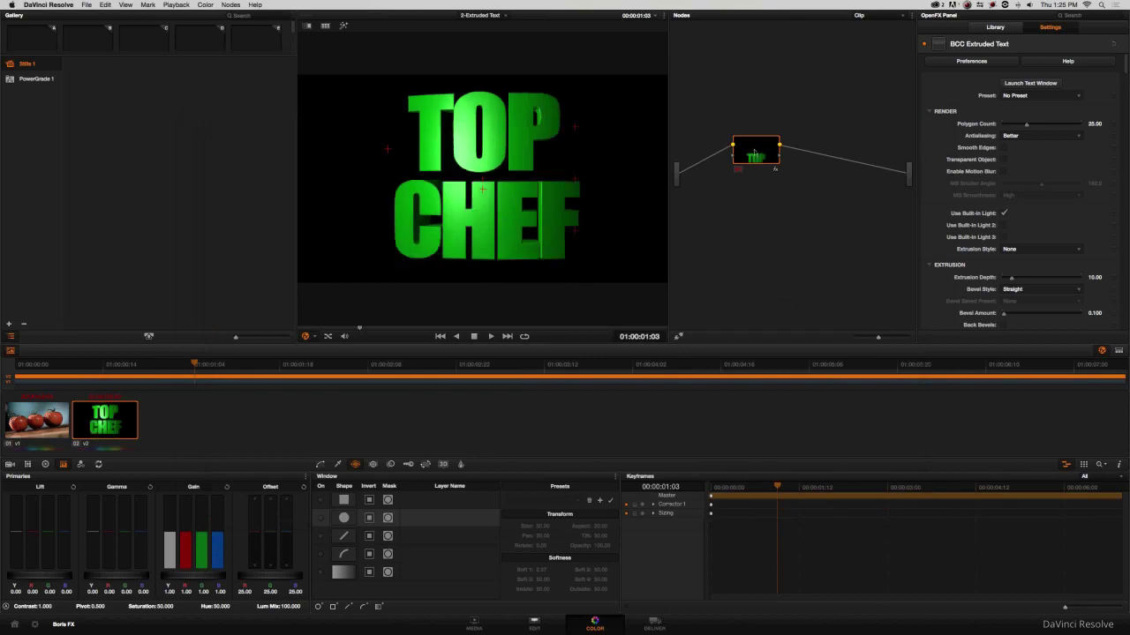
left_click_drag(755, 153, 779, 179)
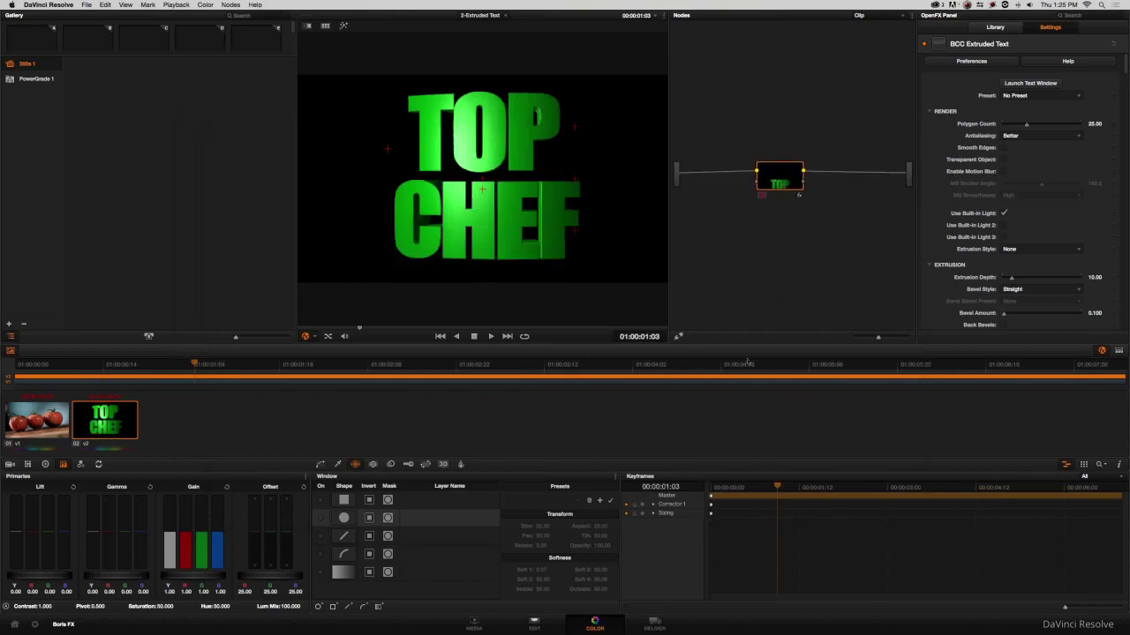
Check the title on the Edit page timeline around 01:00:02:22.
left_click(535, 625)
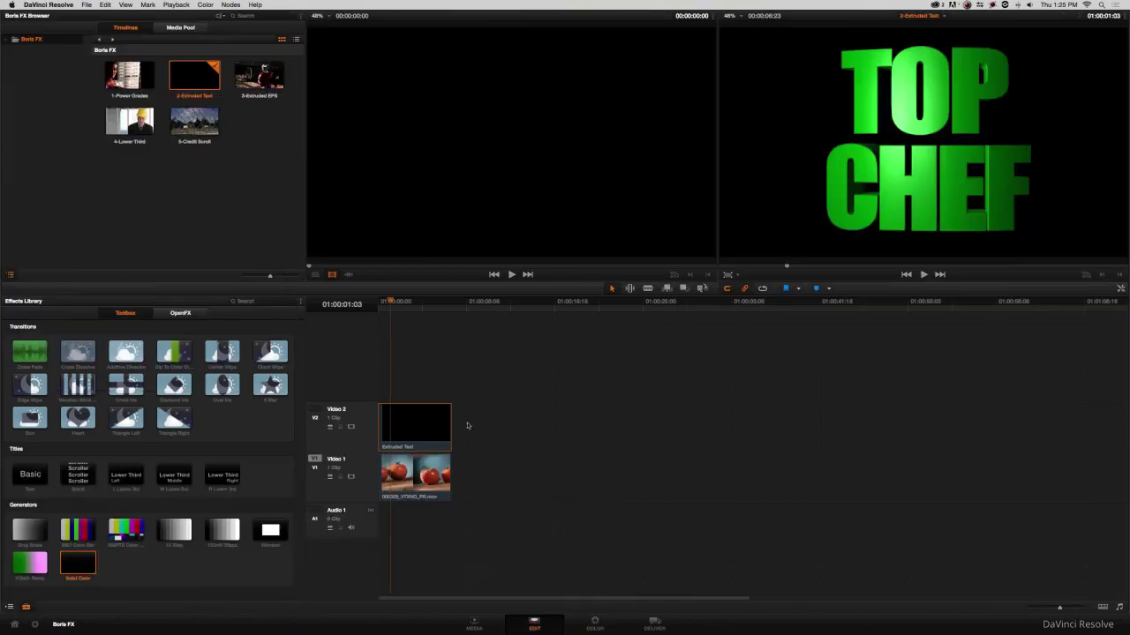
left_click(410, 304)
mouse_move(428, 305)
left_mouse_down()
mouse_move(393, 307)
mouse_move(436, 307)
mouse_move(388, 307)
mouse_move(431, 304)
left_mouse_up()
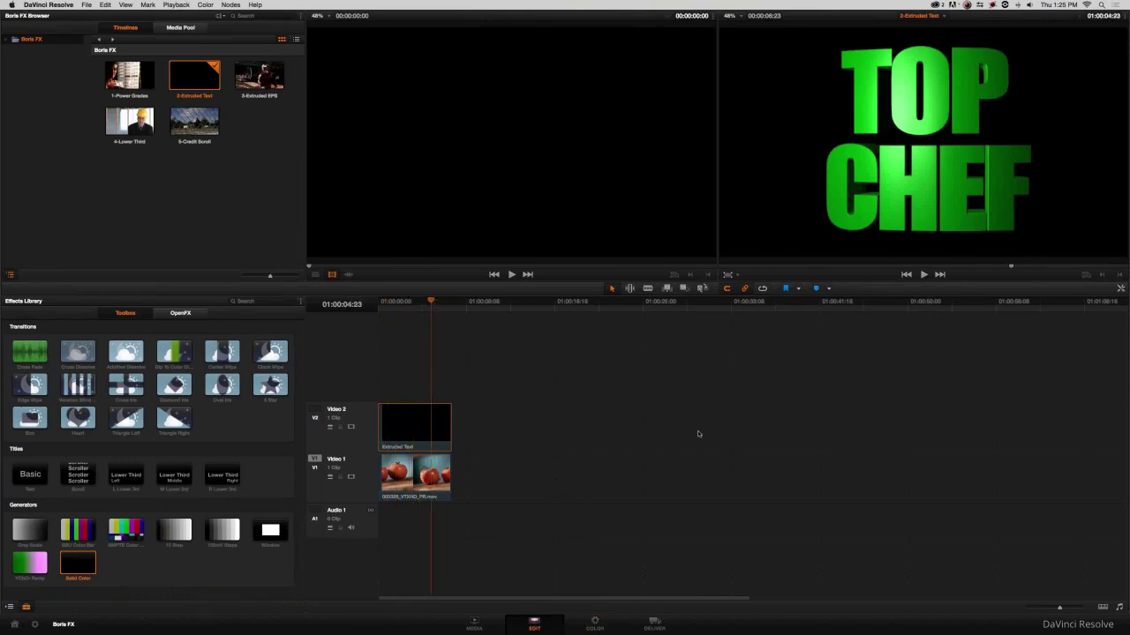
Enable Use OFX Alpha on the BCC Extruded Text node, then return to the Edit page.
left_click(595, 625)
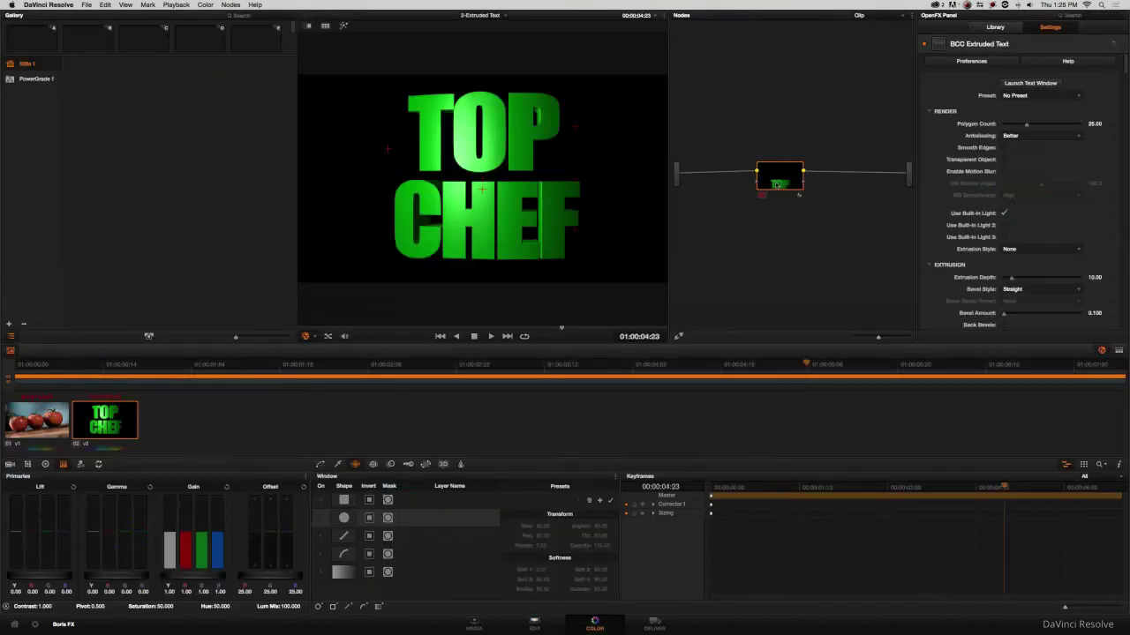
left_click_drag(777, 183, 757, 113)
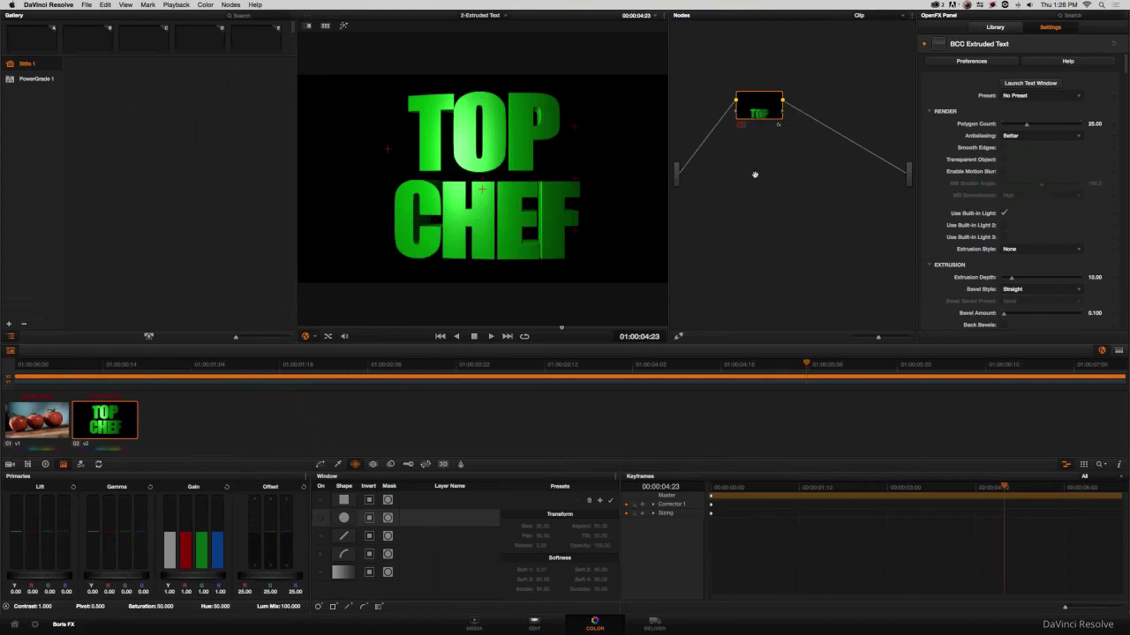
right_click(755, 106)
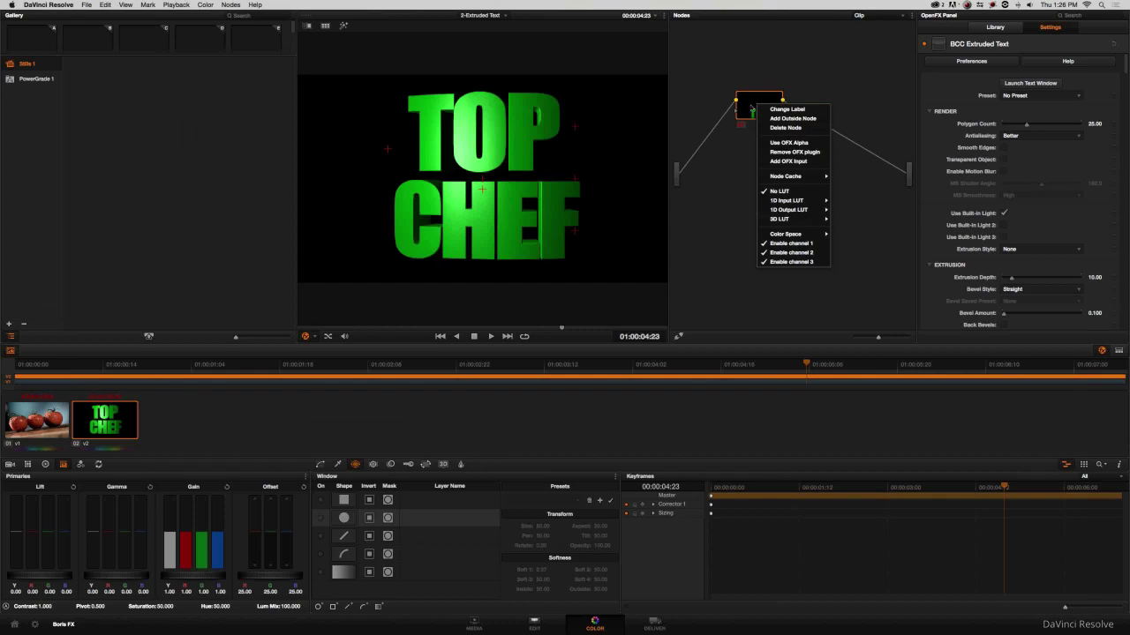
left_click(805, 143)
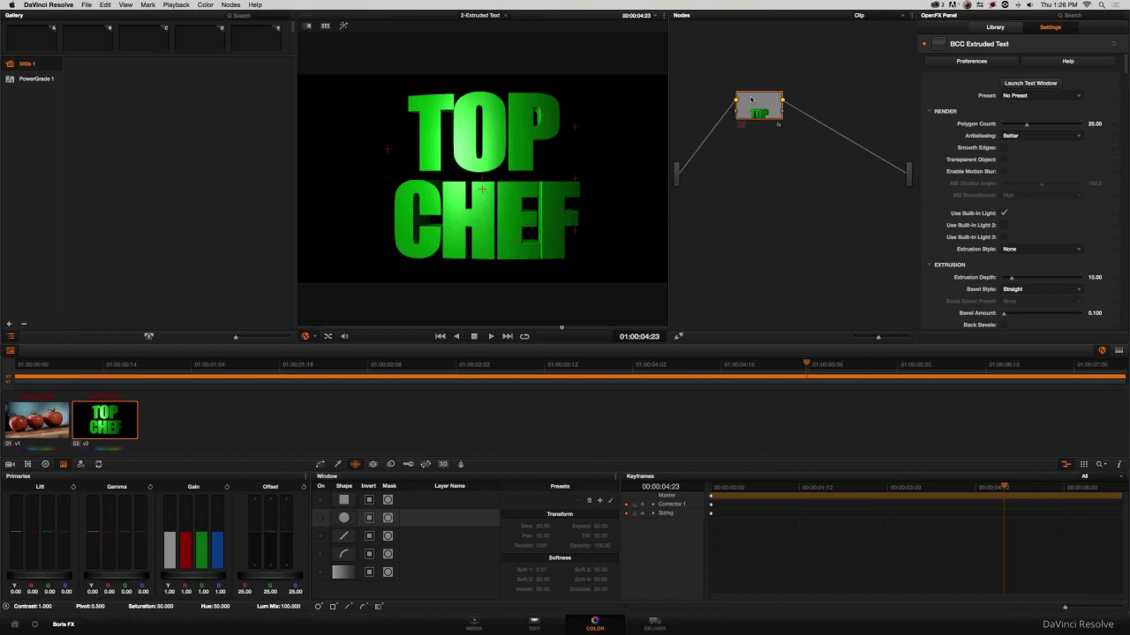
mouse_move(763, 103)
left_mouse_down()
mouse_move(738, 117)
mouse_move(747, 114)
left_mouse_up()
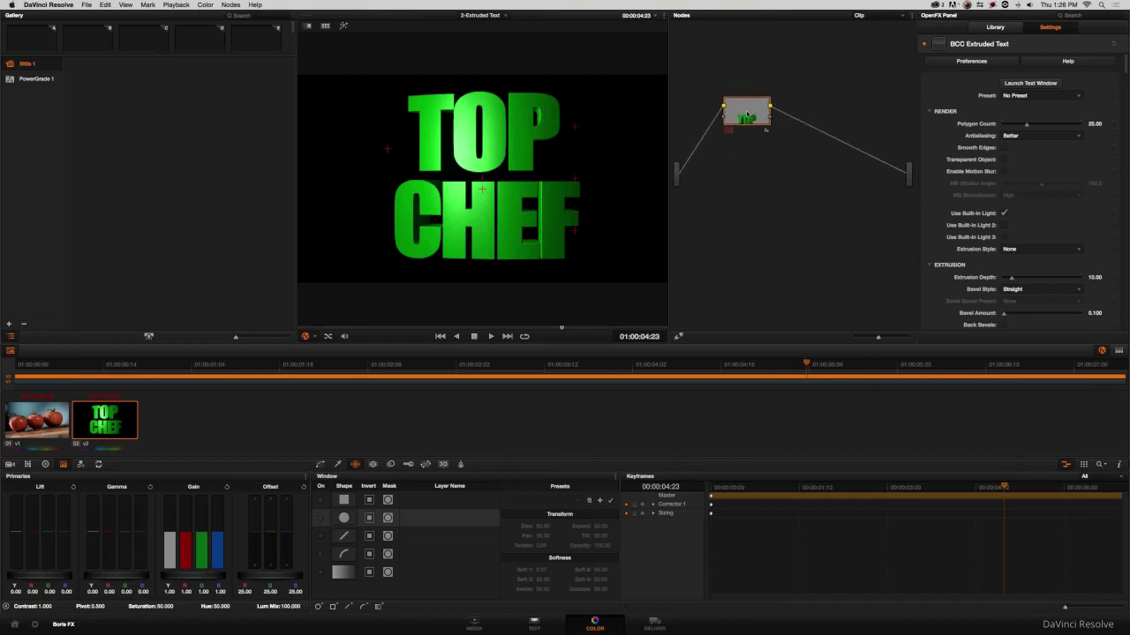
left_click(533, 625)
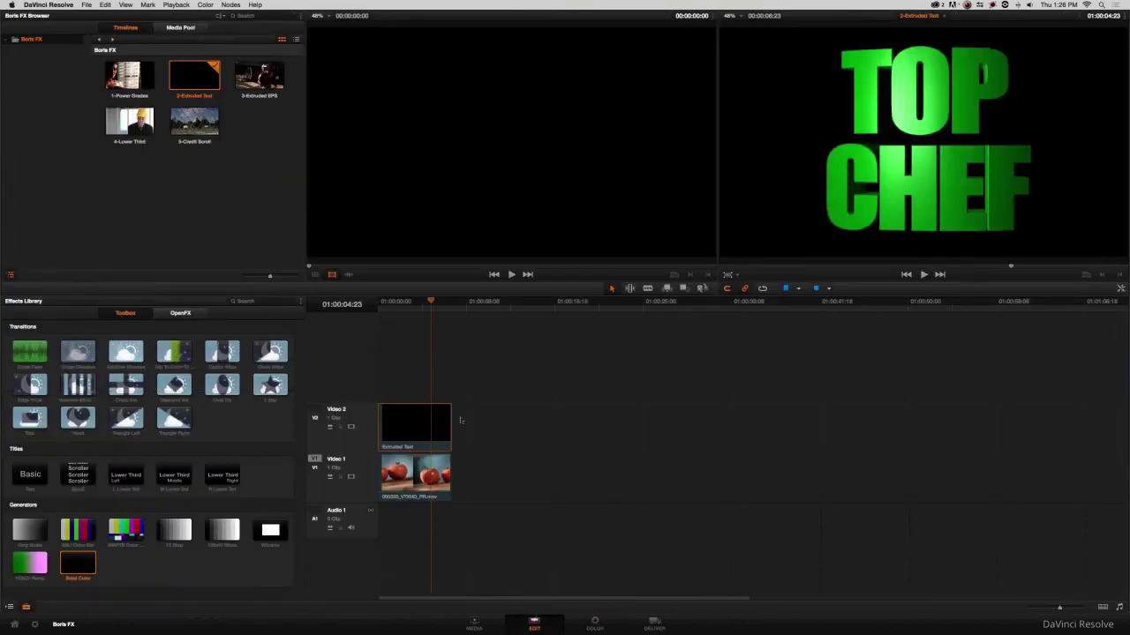
Add an Alpha Output to the node graph and wire the text node's alpha into it.
mouse_move(407, 311)
left_mouse_down()
mouse_move(394, 308)
mouse_move(419, 308)
left_mouse_up()
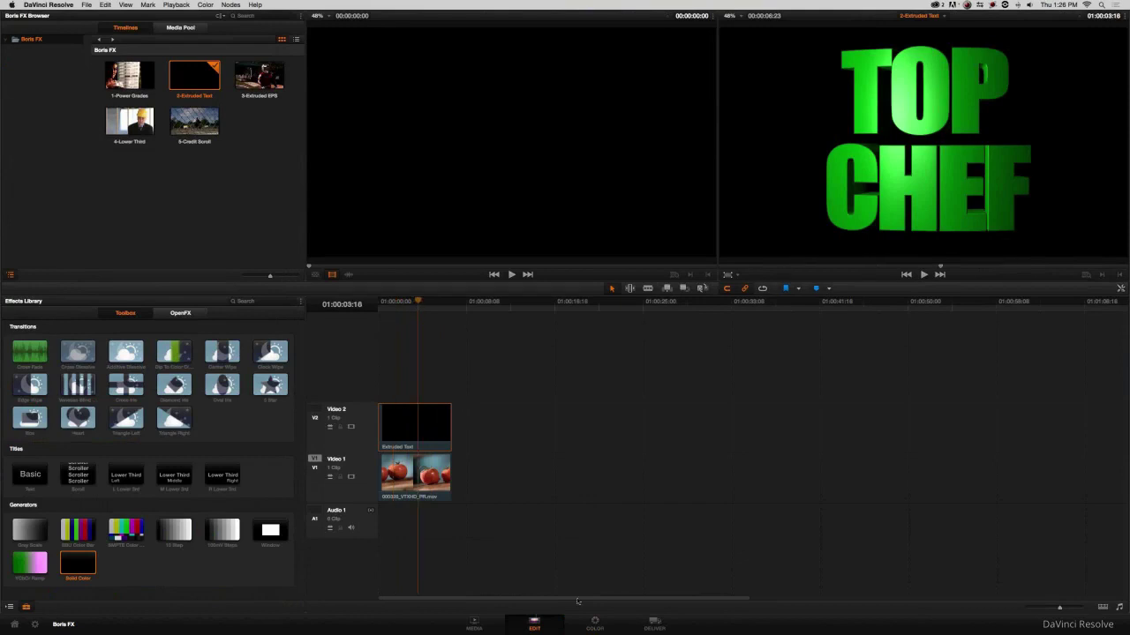
left_click(594, 623)
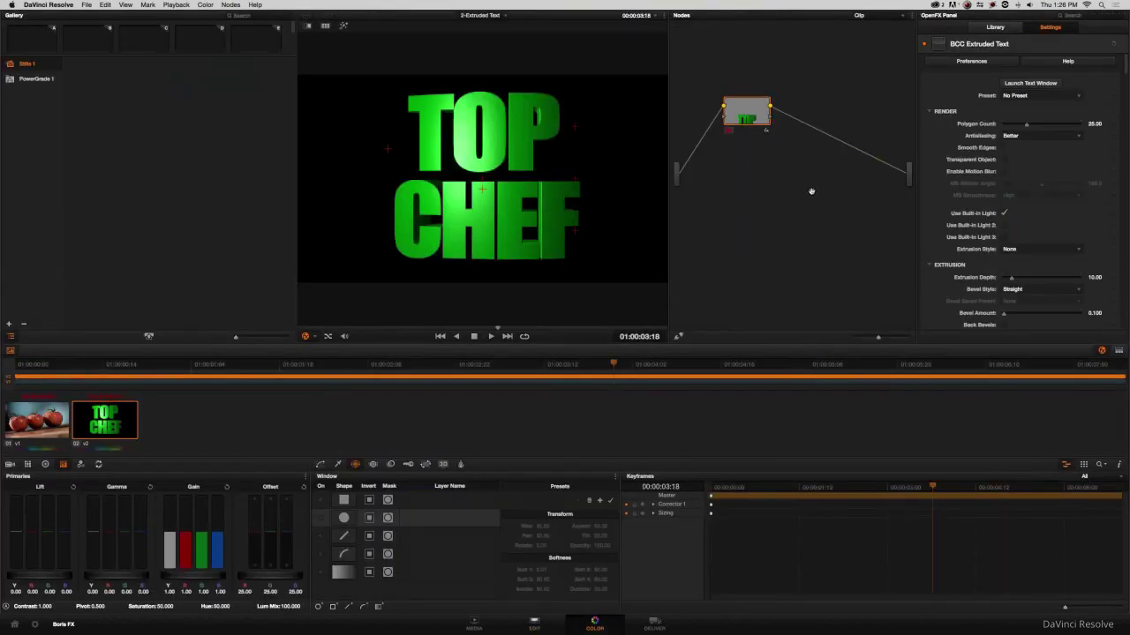
left_click_drag(738, 121, 745, 131)
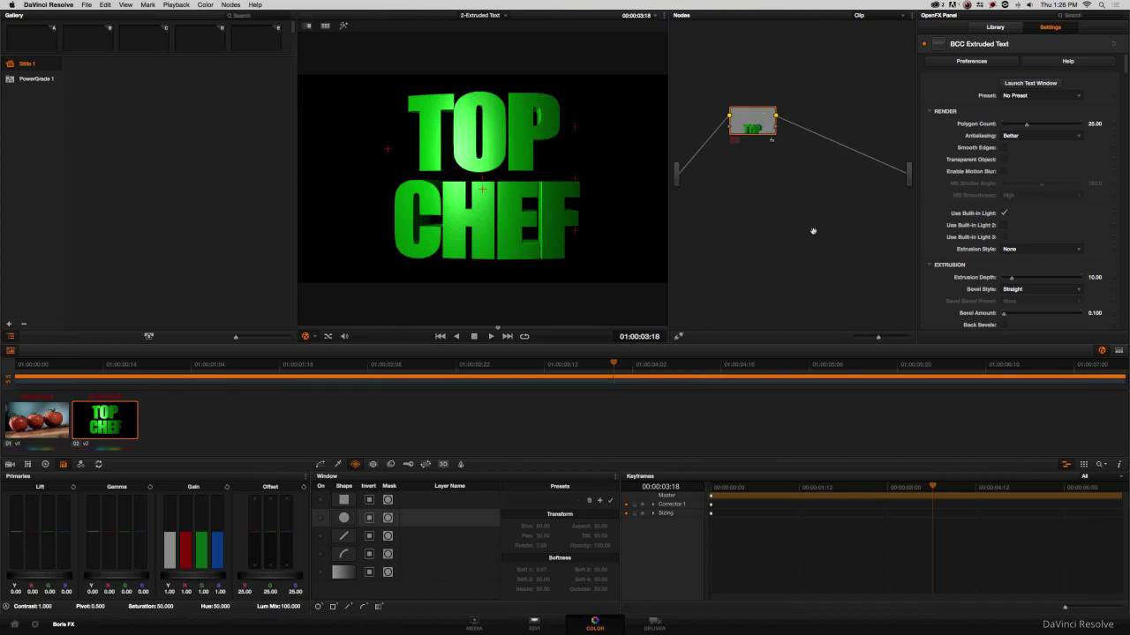
right_click(747, 201)
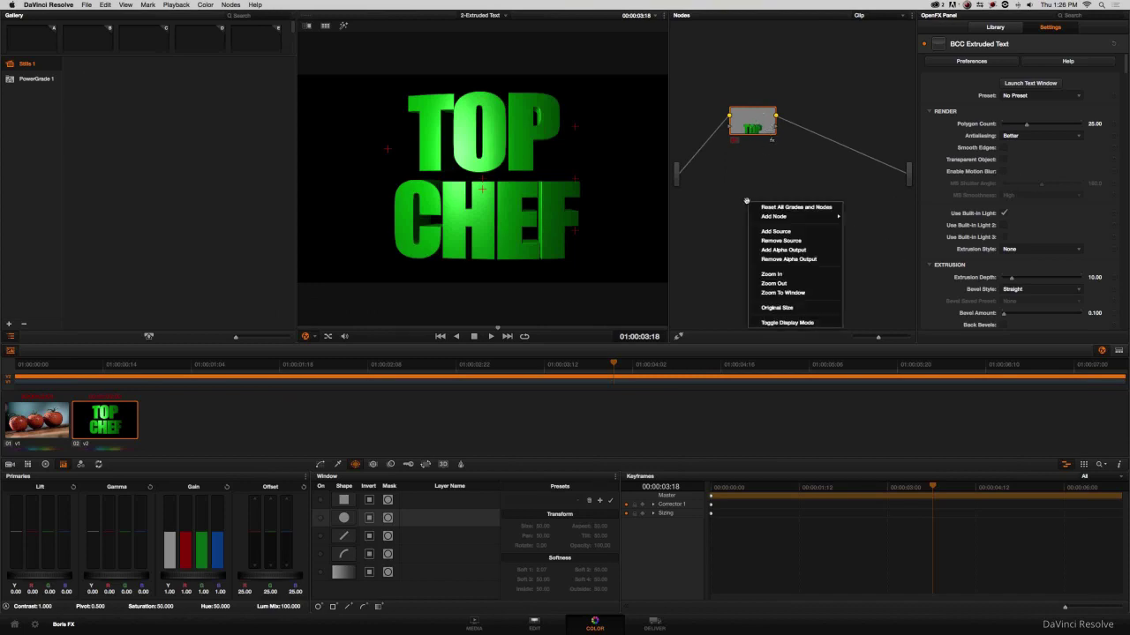
left_click(773, 251)
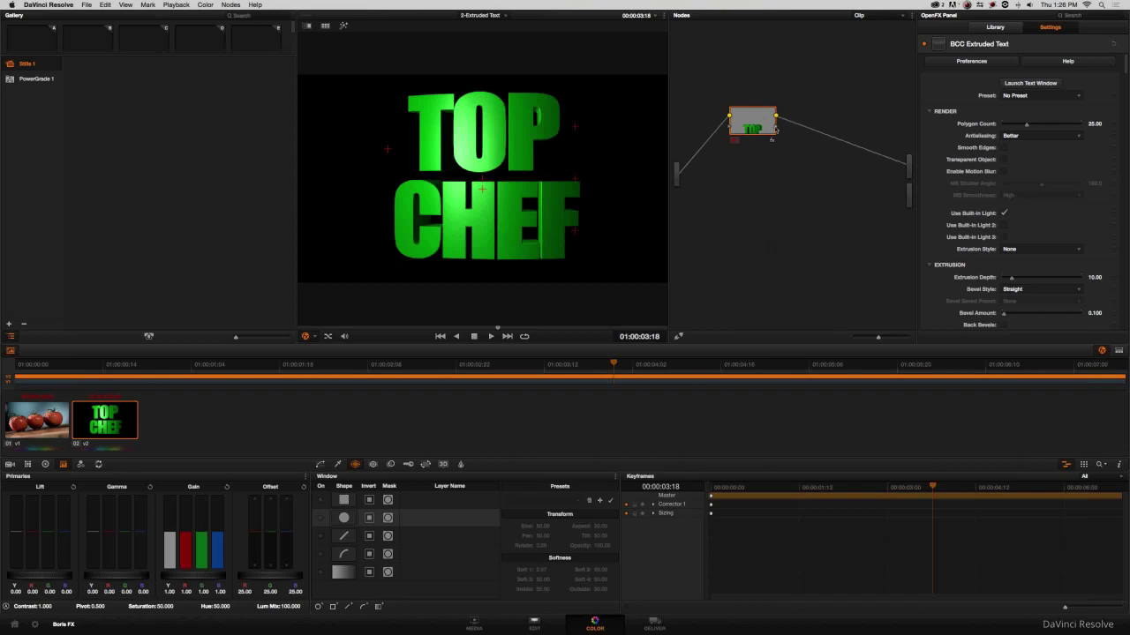
left_click_drag(775, 129, 908, 195)
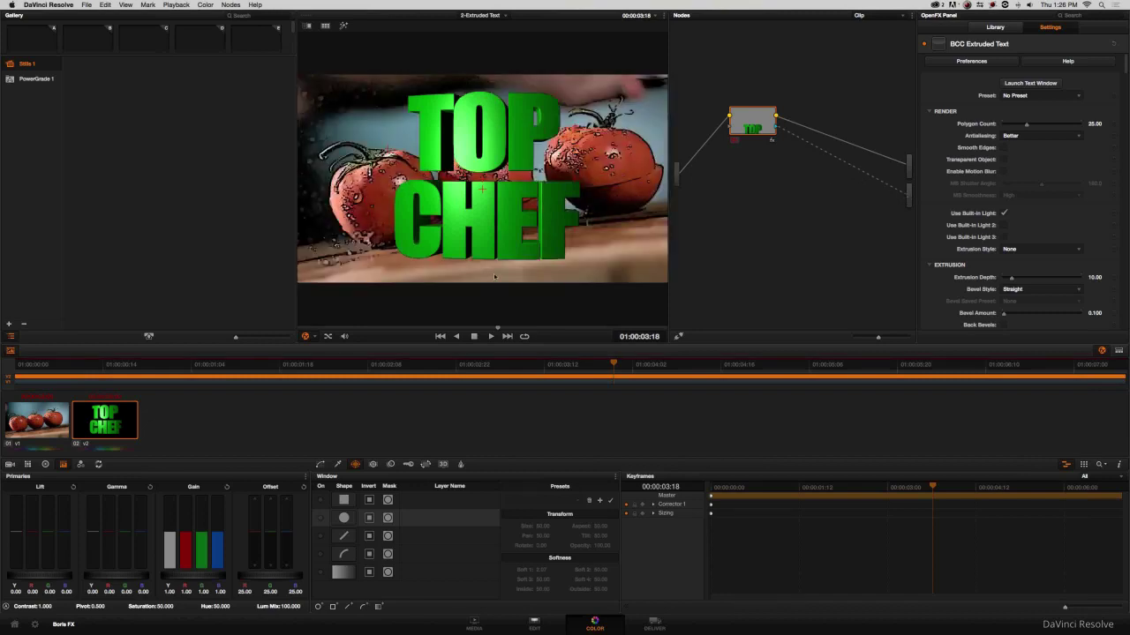
left_click(534, 624)
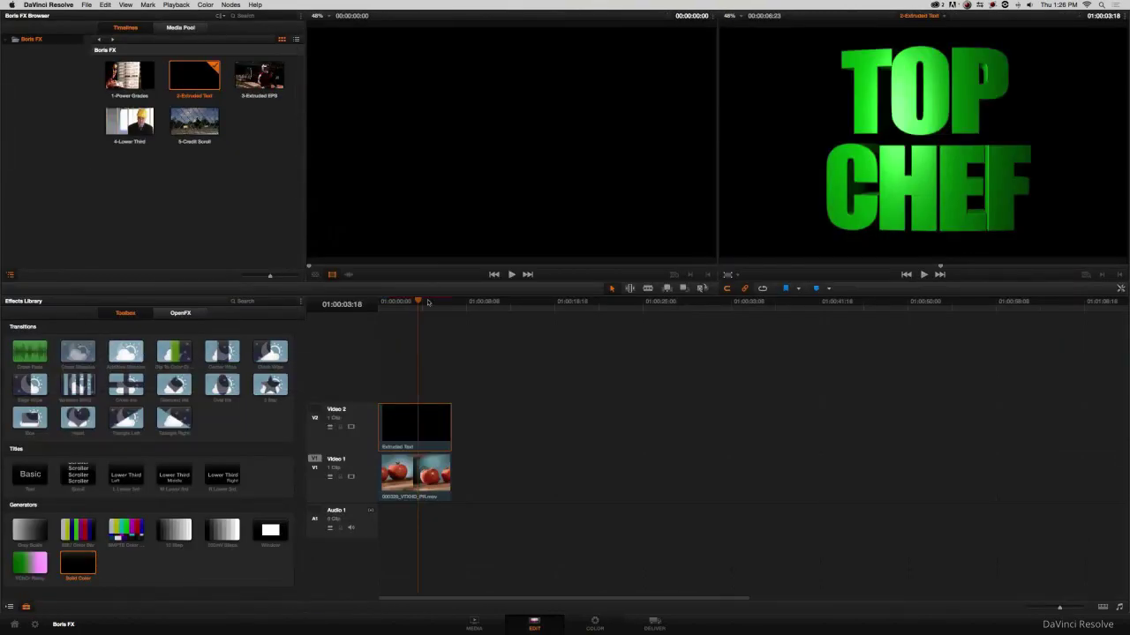
Scrub the Edit timeline to review TOP CHEF over the tomatoes, then return to Color.
mouse_move(385, 307)
left_mouse_down()
mouse_move(425, 307)
mouse_move(405, 306)
left_mouse_up()
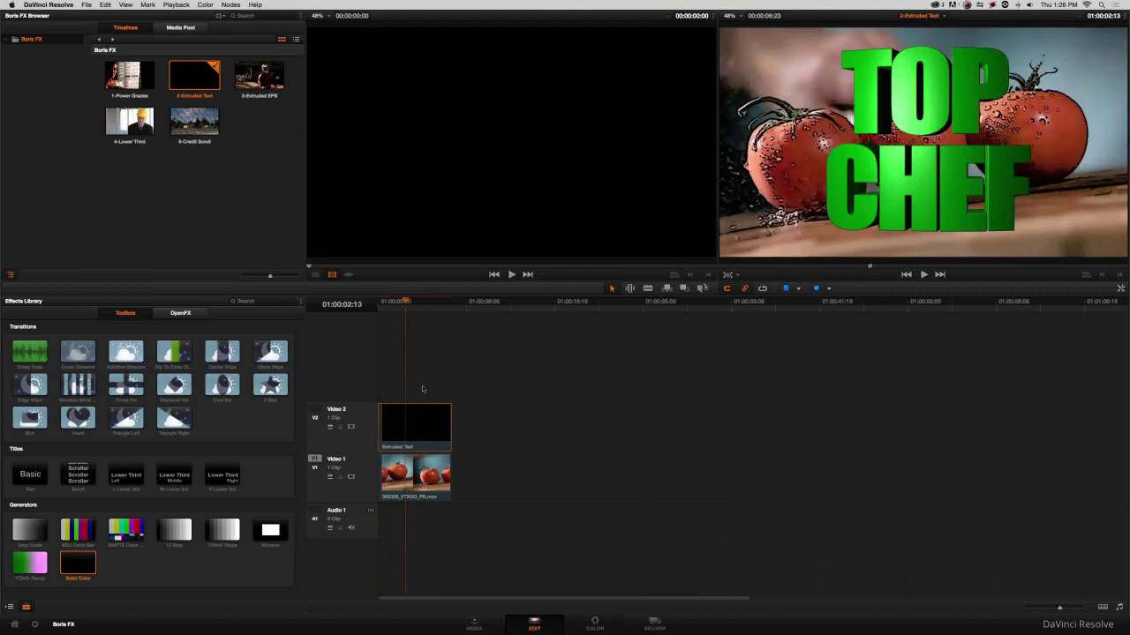
left_click(594, 623)
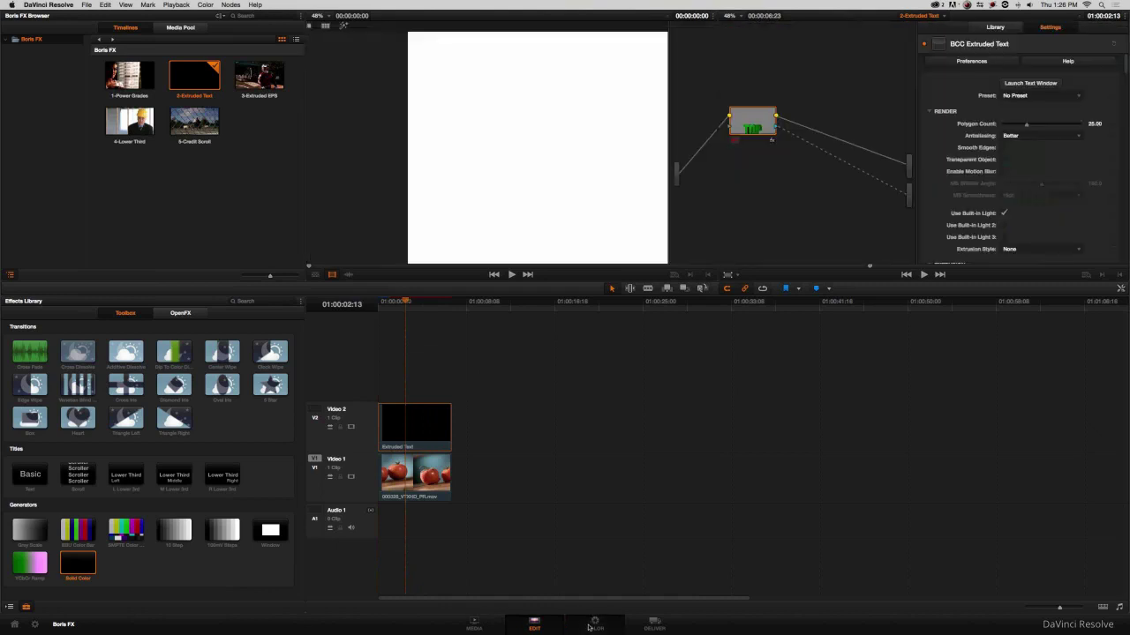
Collapse the Side Material, Back Material, Path and Built-In Light 1–3 settings sections.
scroll(944, 178, "down", 10)
scroll(931, 186, "down", 5)
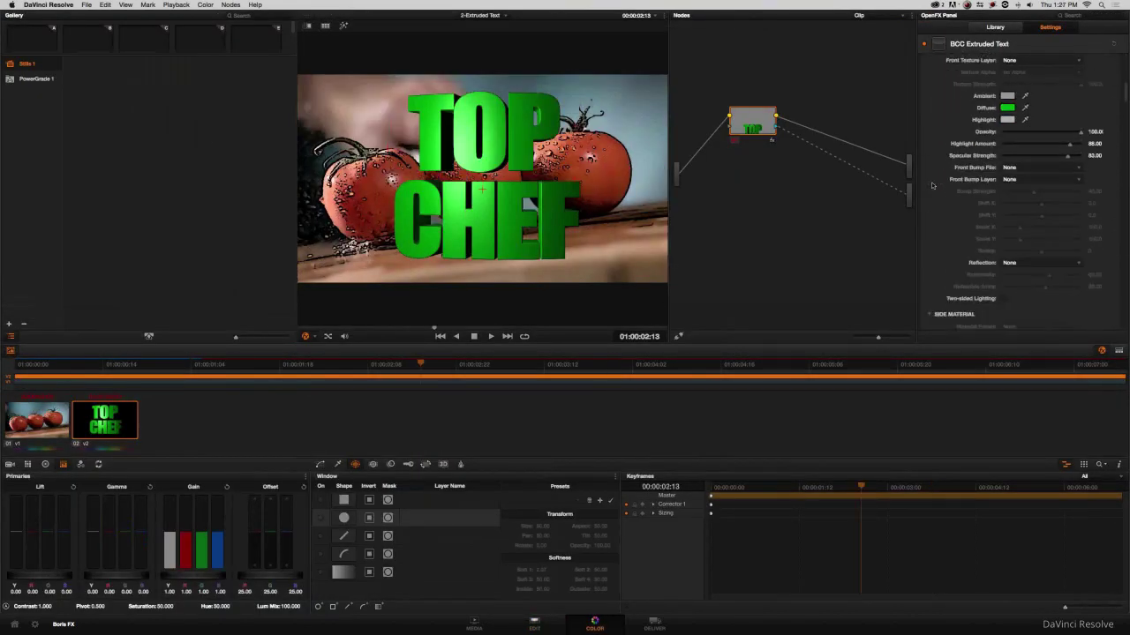
left_click(1107, 262)
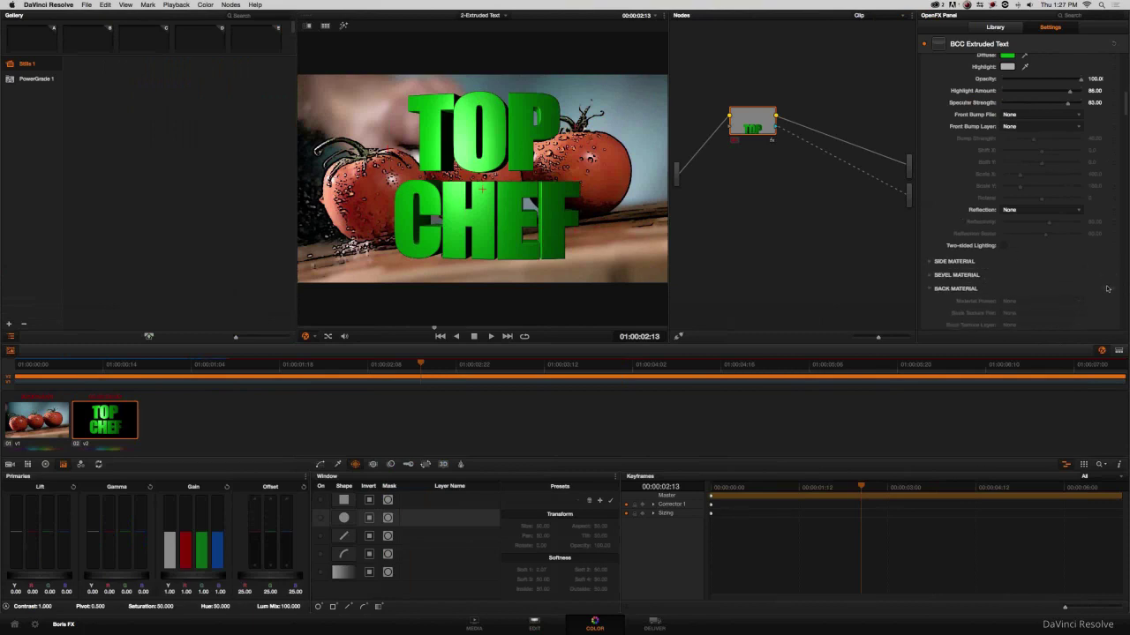
left_click(1107, 289)
scroll(1111, 211, "down", 4)
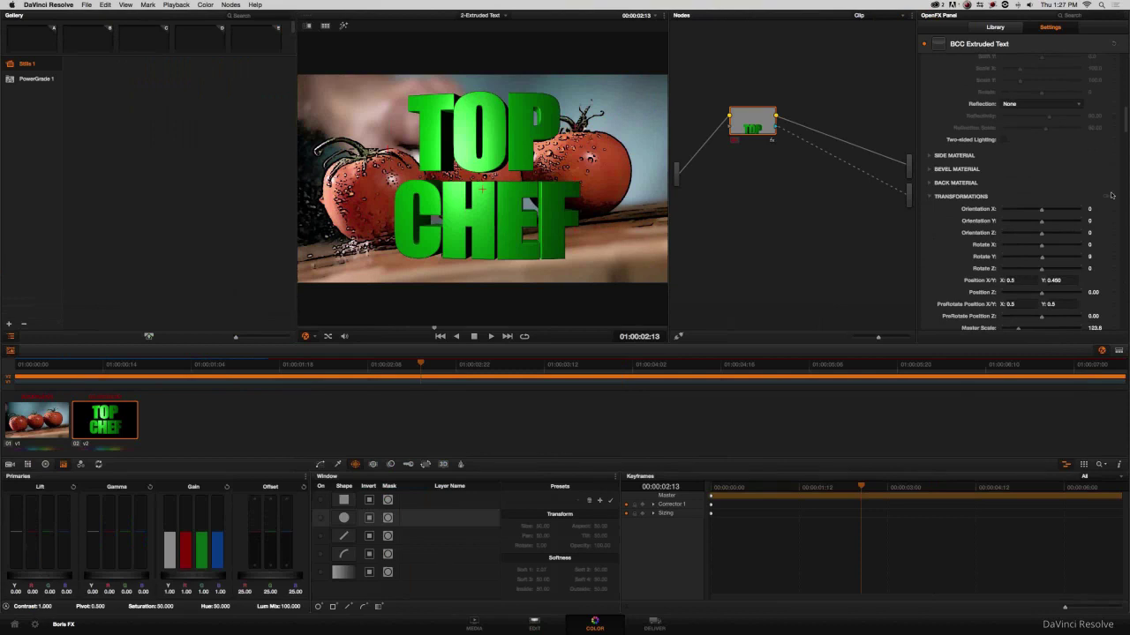
left_click(1111, 210)
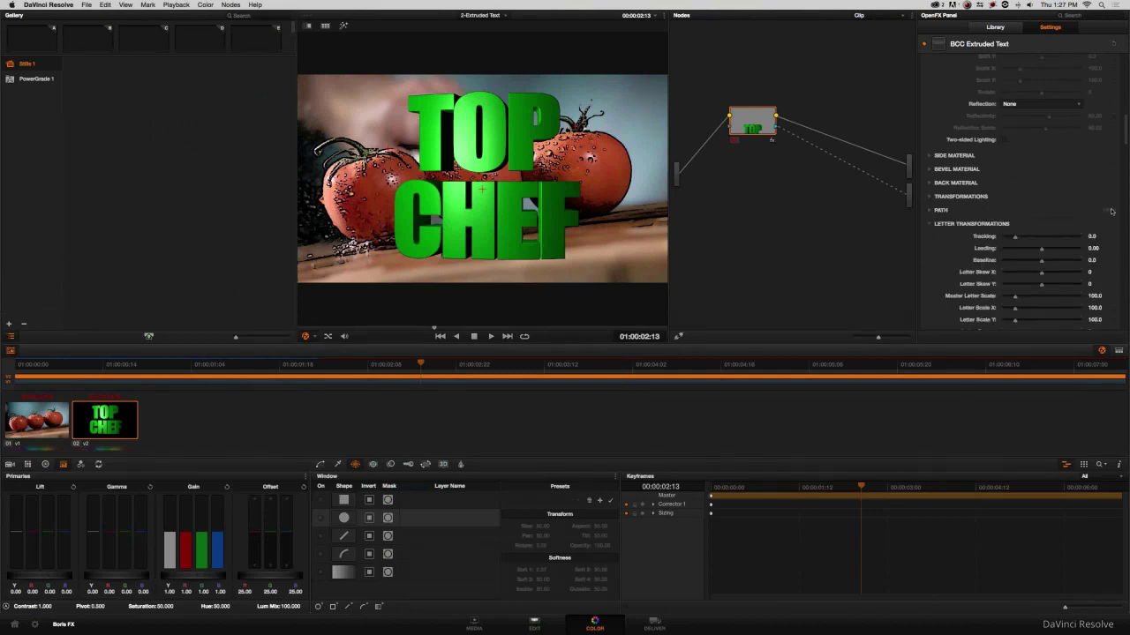
left_click(1110, 238)
left_click(1110, 251)
left_click(1109, 266)
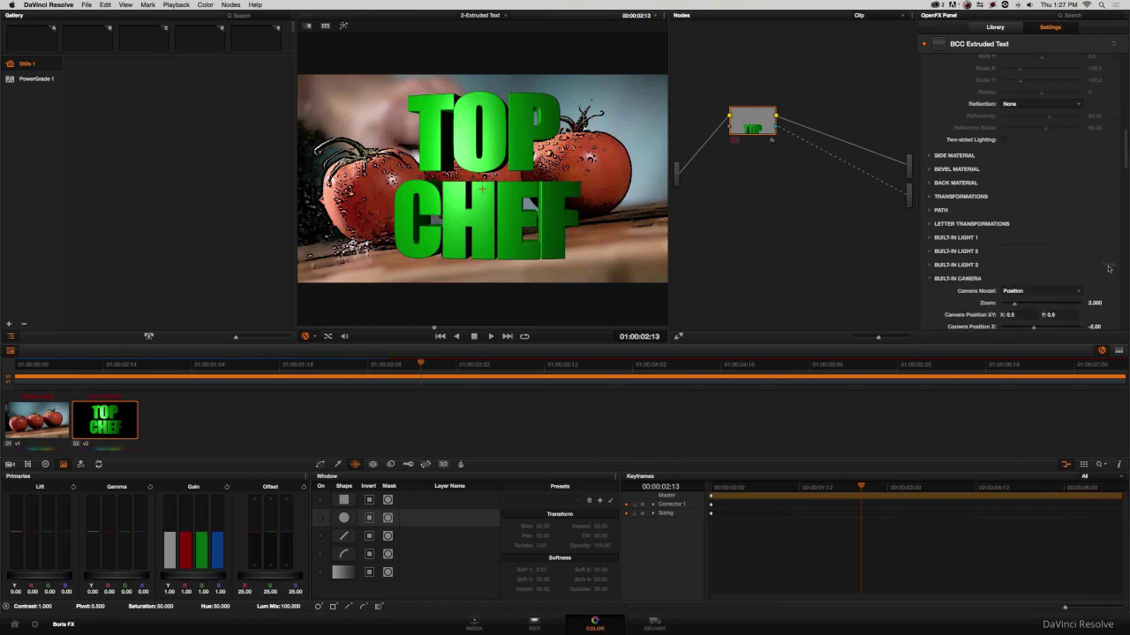
scroll(926, 269, "down", 8)
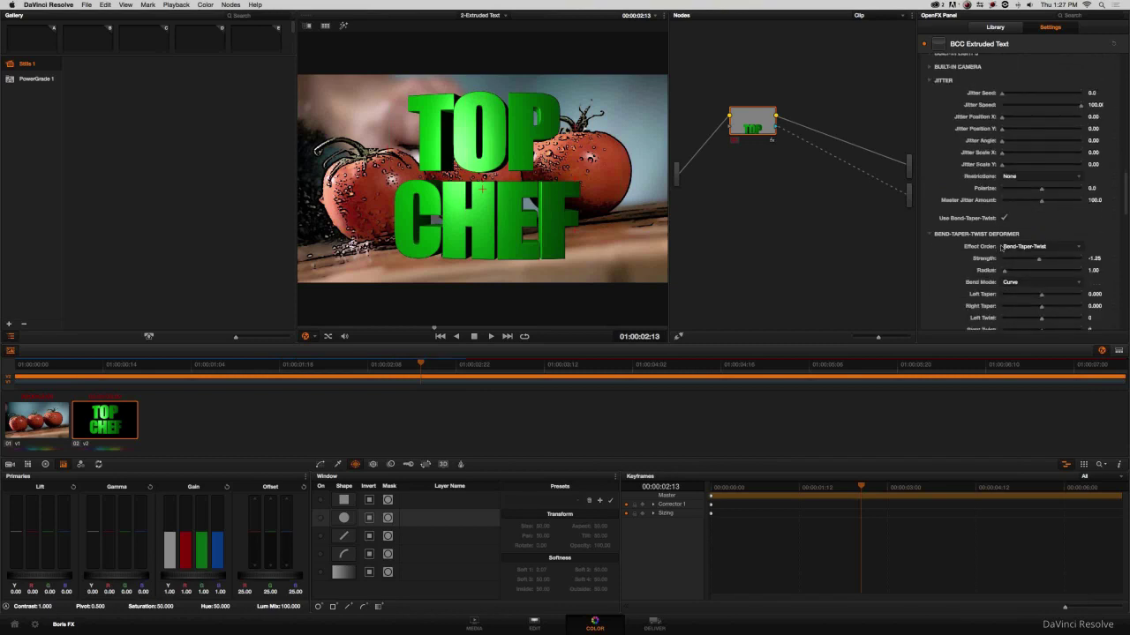
Set the Bend-Taper-Twist Deformer Strength to 0 and scrub 01:00:01:01 to 01:00:02:22 to check.
left_click(1093, 259)
type("0")
key("Return")
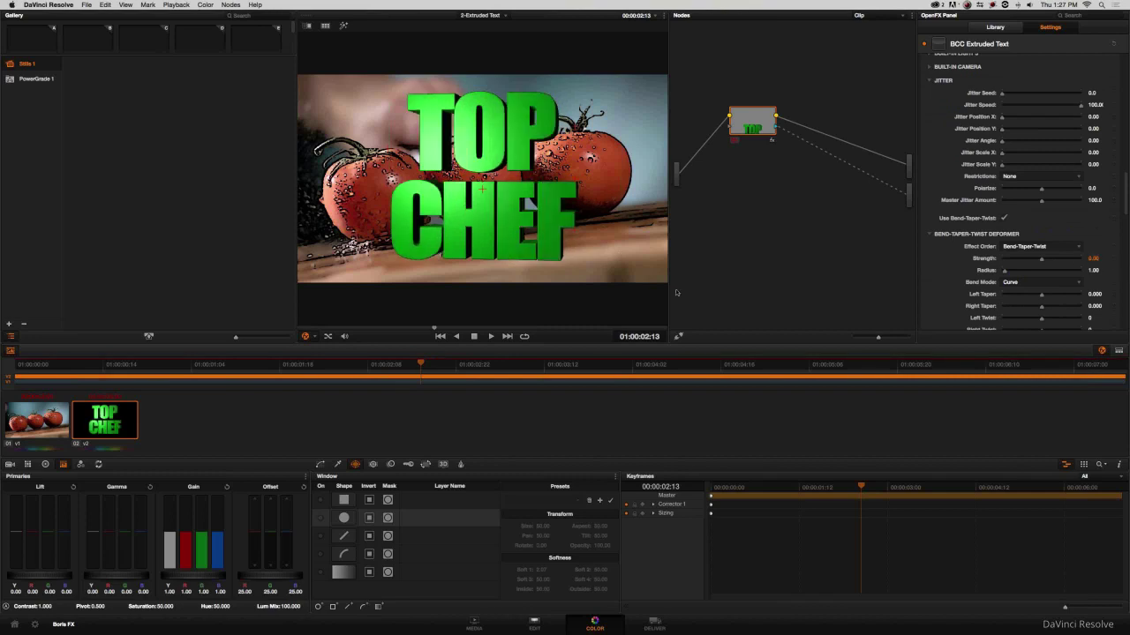
left_click(773, 487)
left_click_drag(732, 488, 909, 487)
In Media Composer, select the V2 filter effect and move the Effect Editor off the Effect Palette.
key("super+Tab")
key("super+Tab")
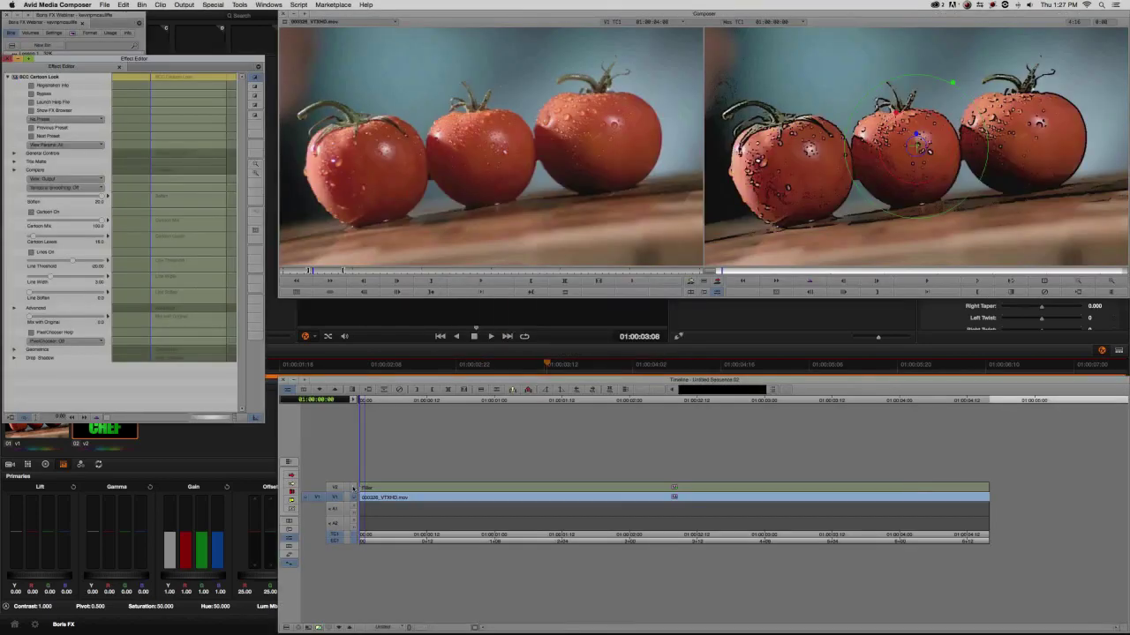
left_click(727, 489)
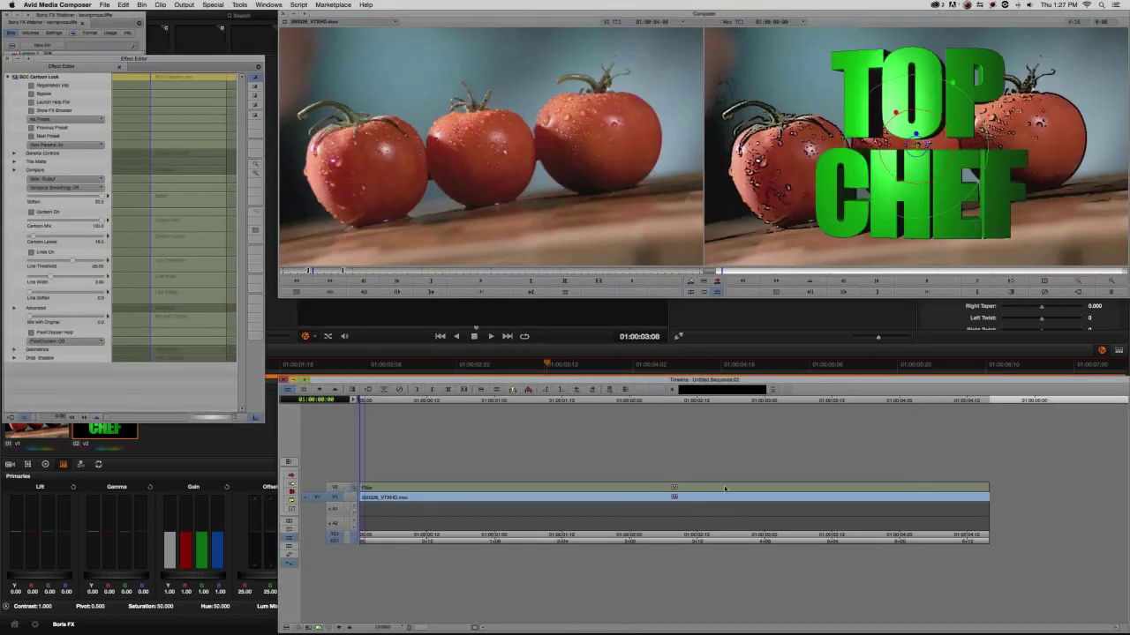
key("super+Tab")
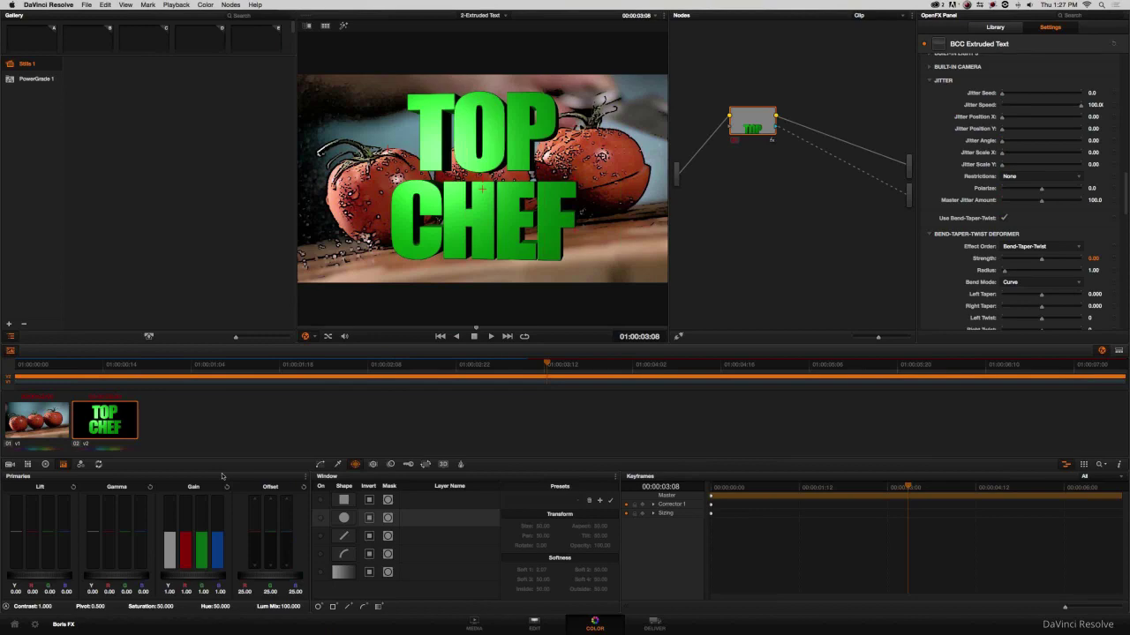
key("super+Tab")
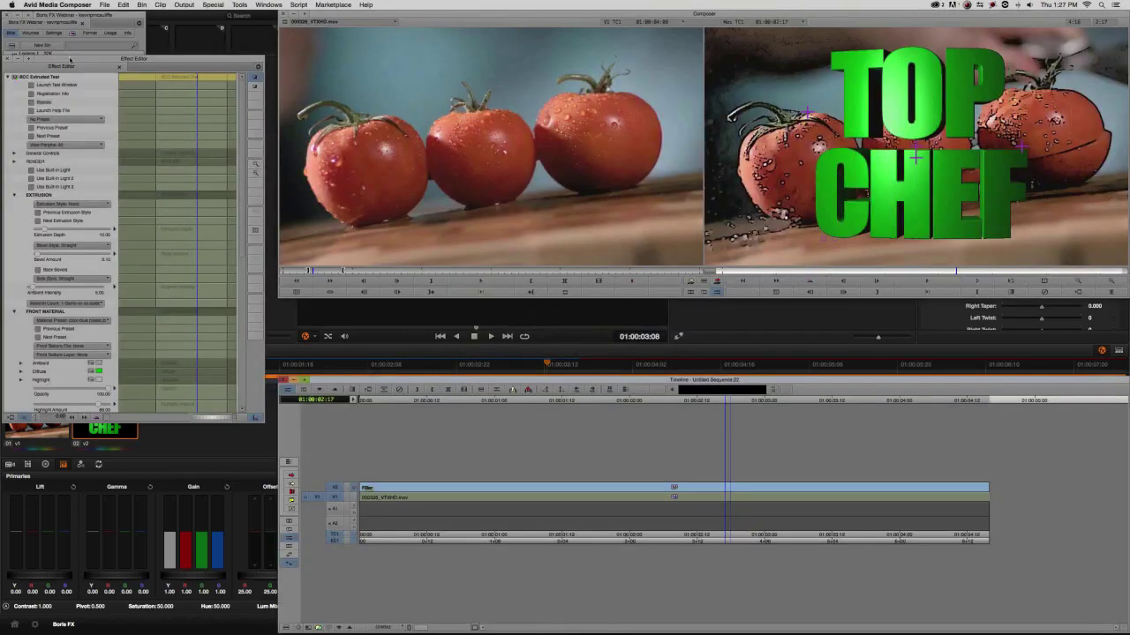
left_click_drag(70, 59, 75, 216)
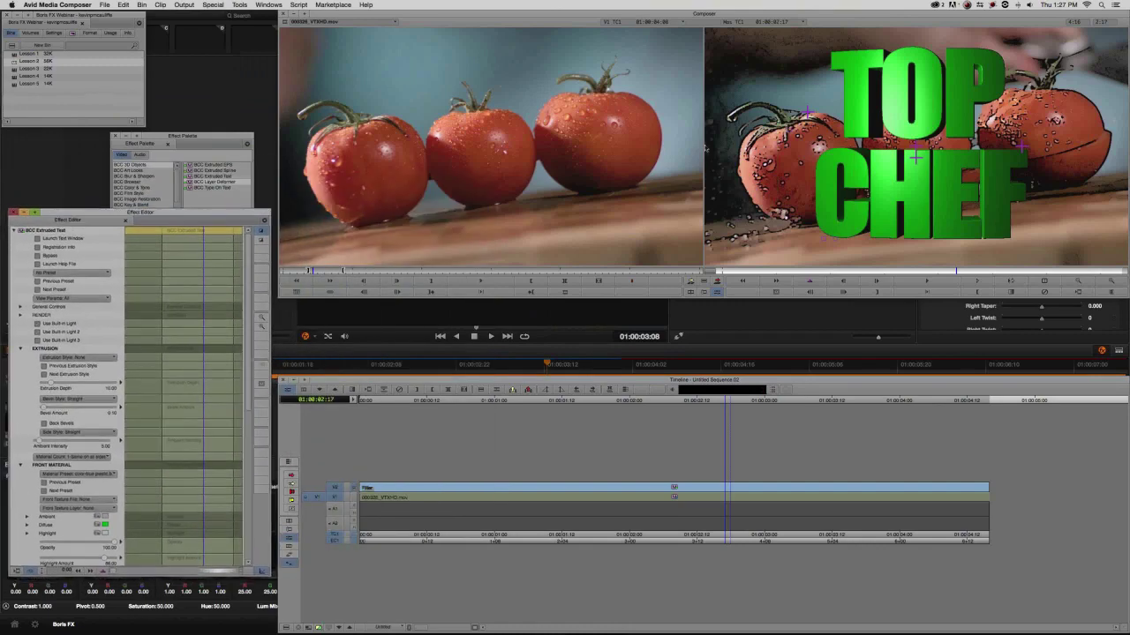
key("super+Tab")
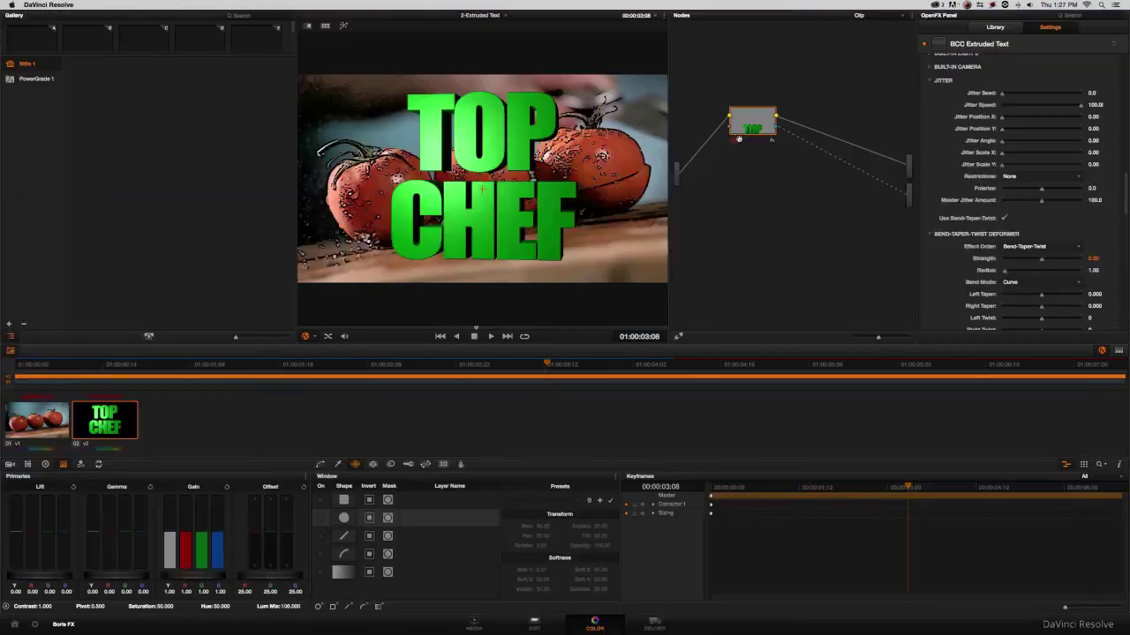
Reposition the effects list lower down and bring the effect parameters forward in Media Composer.
key("super+Tab")
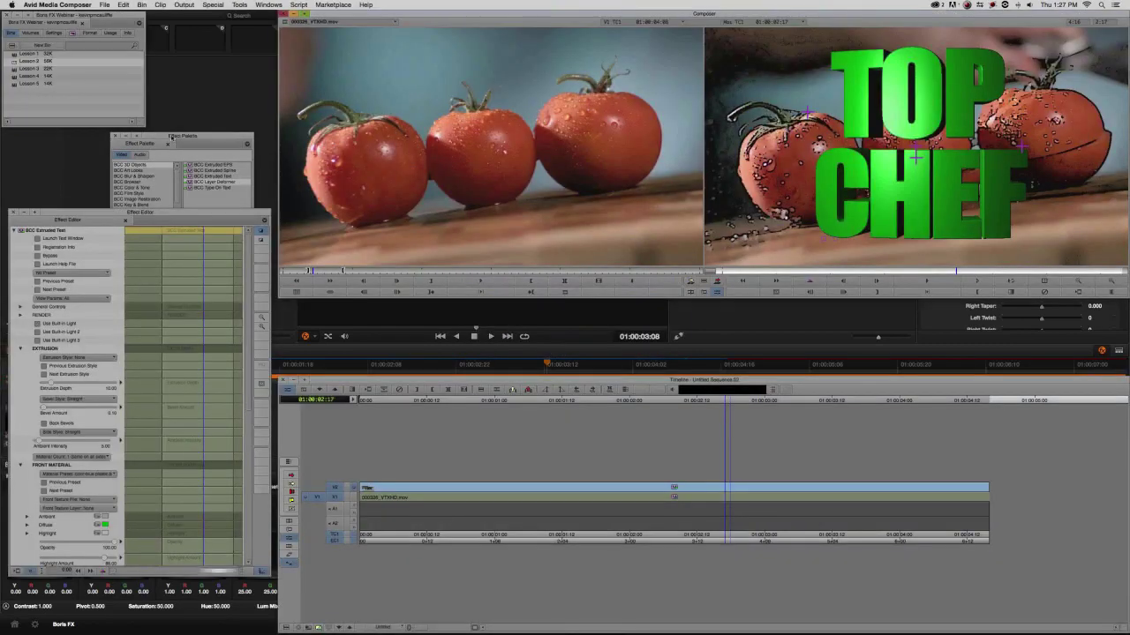
left_click_drag(171, 137, 207, 70)
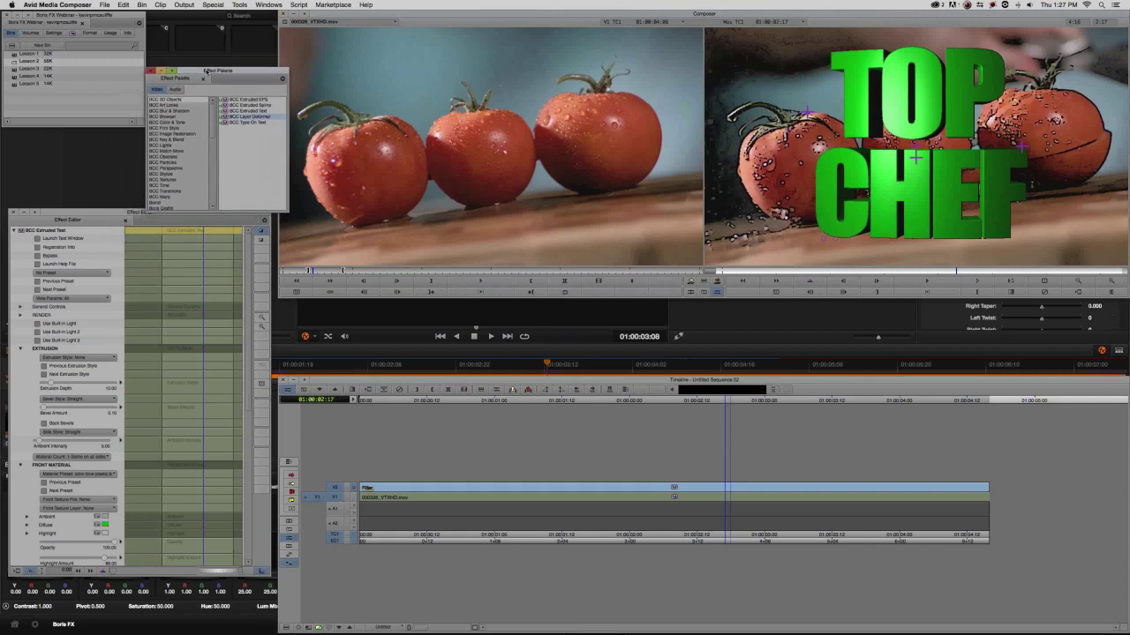
left_click(60, 212)
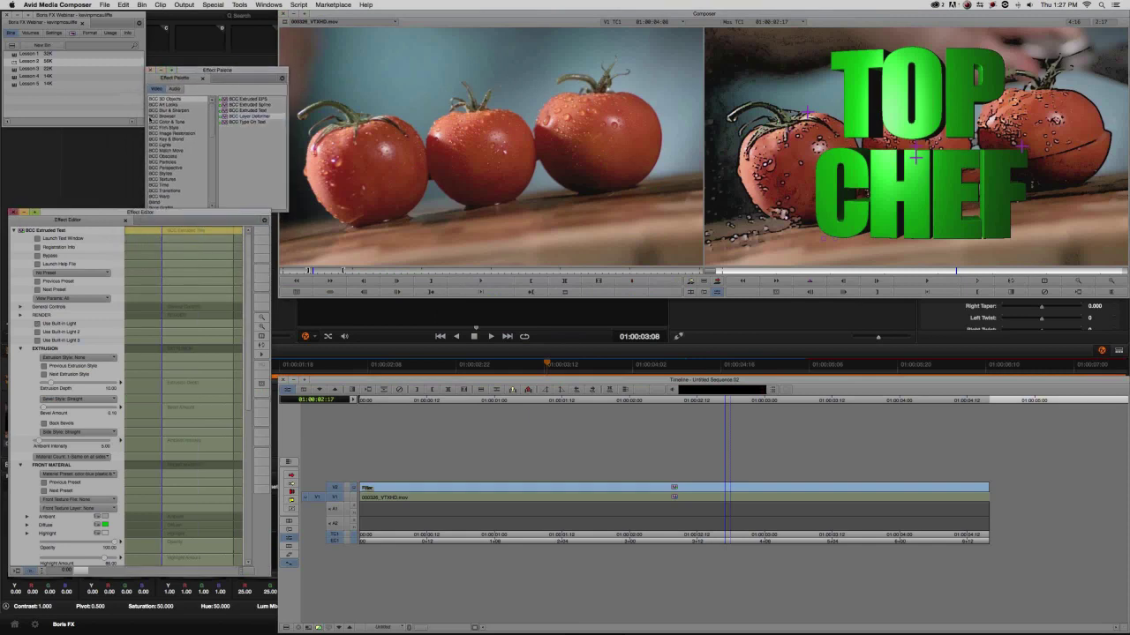
key("super+Tab")
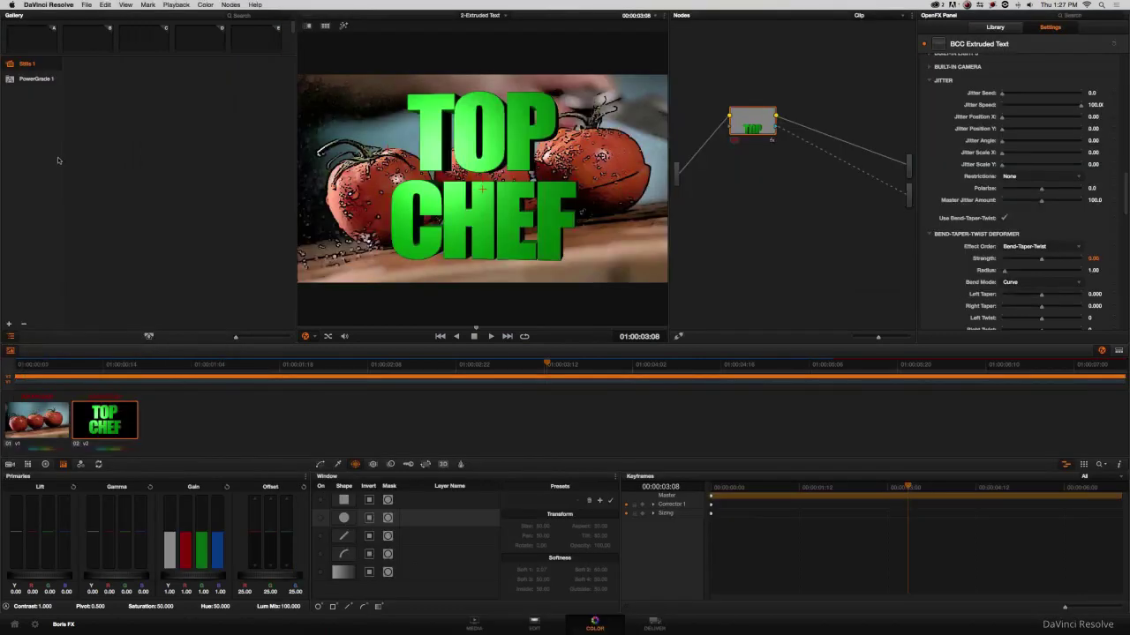
key("super+Tab")
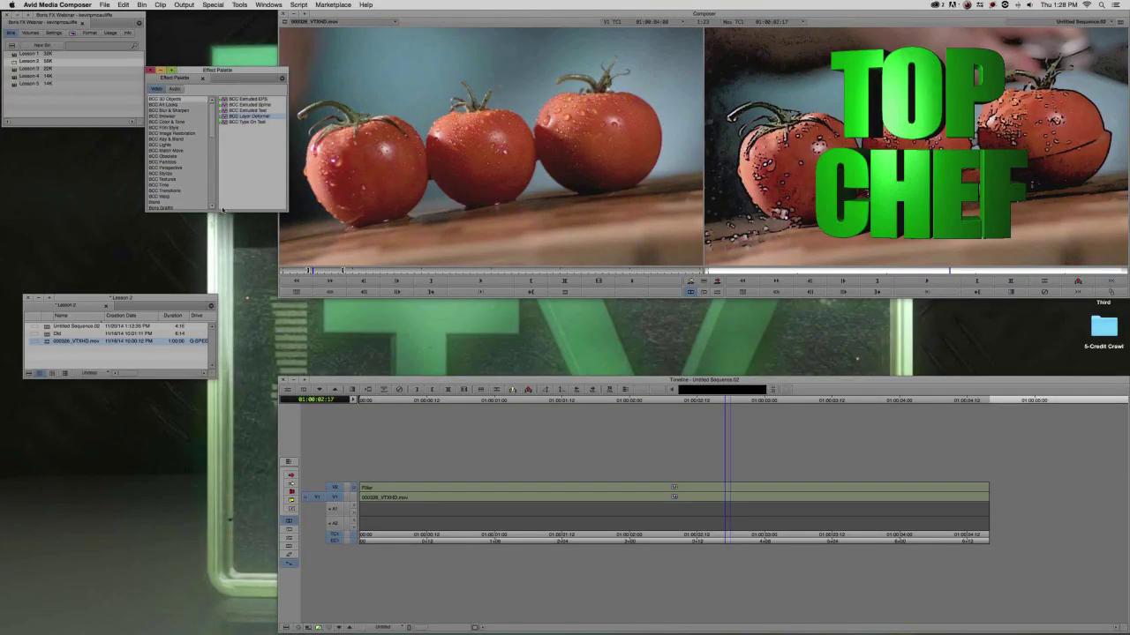
left_click_drag(226, 74, 158, 134)
Close the Lesson 2 bin, open Lesson 3, select BMX Helmet.mov, then pick the 3-Extruded EPS folder.
left_click(27, 298)
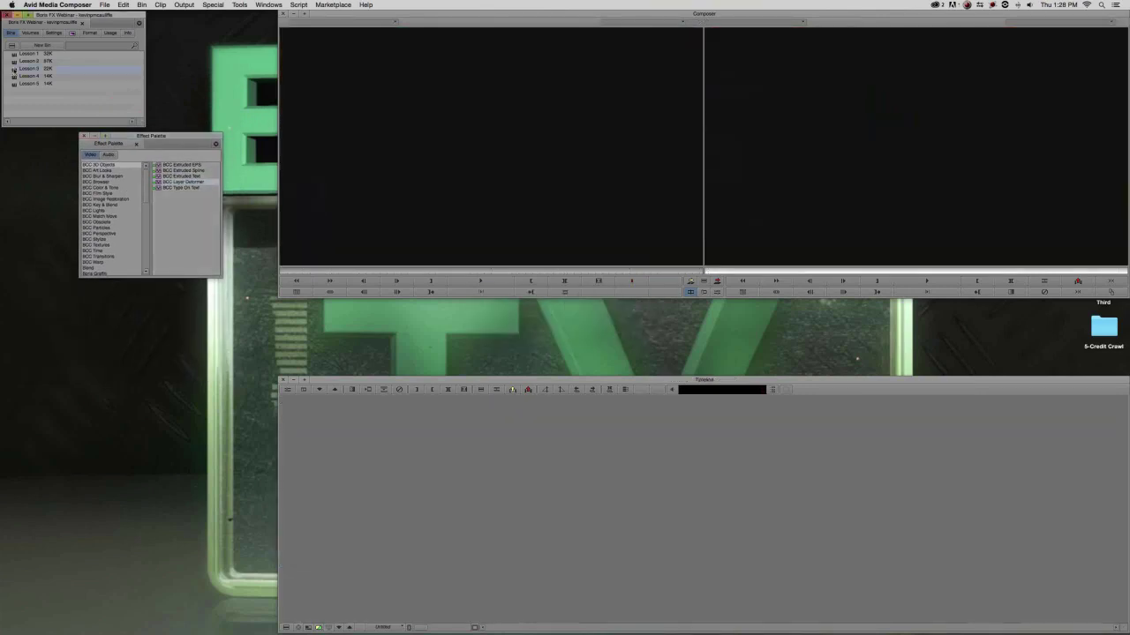
double_click(27, 68)
left_click_drag(101, 340, 81, 365)
left_click(55, 395)
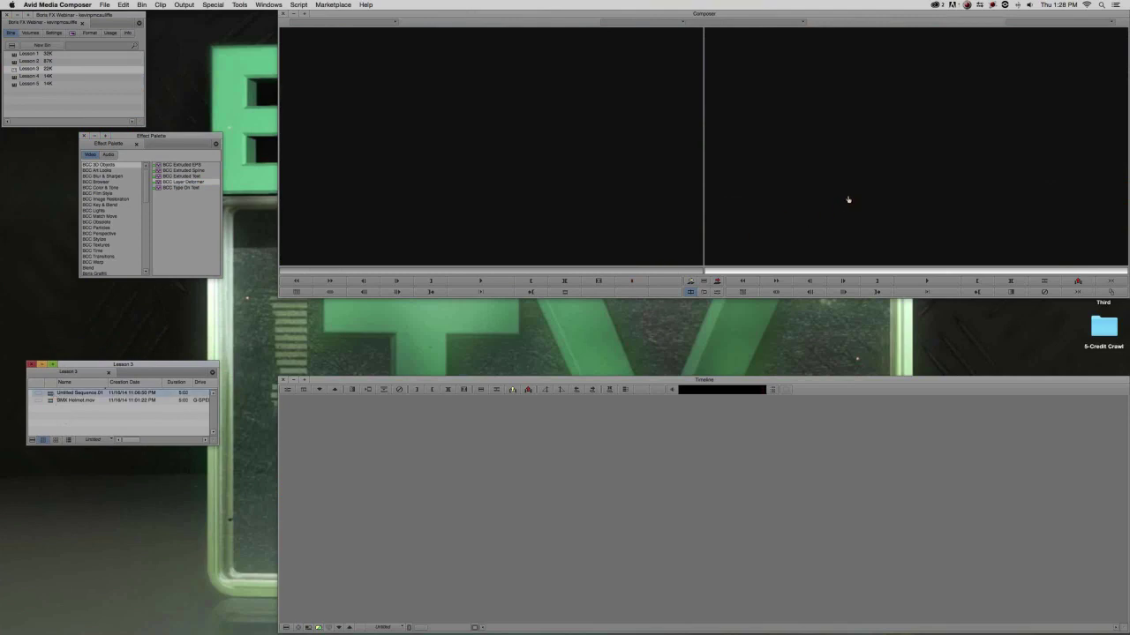
double_click(64, 395)
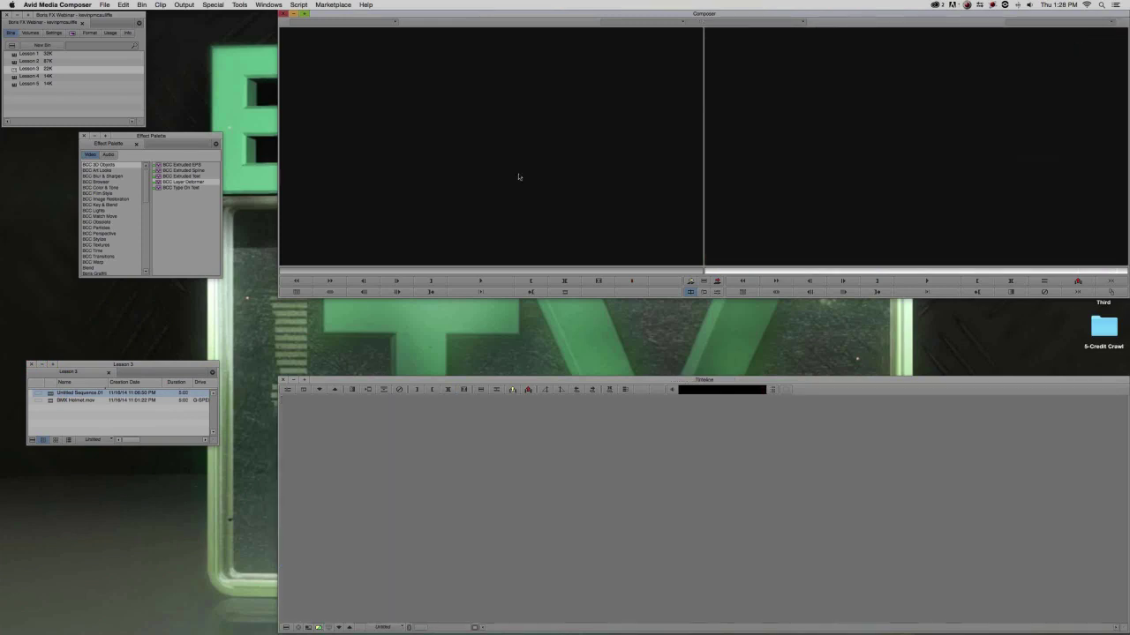
left_click(50, 401)
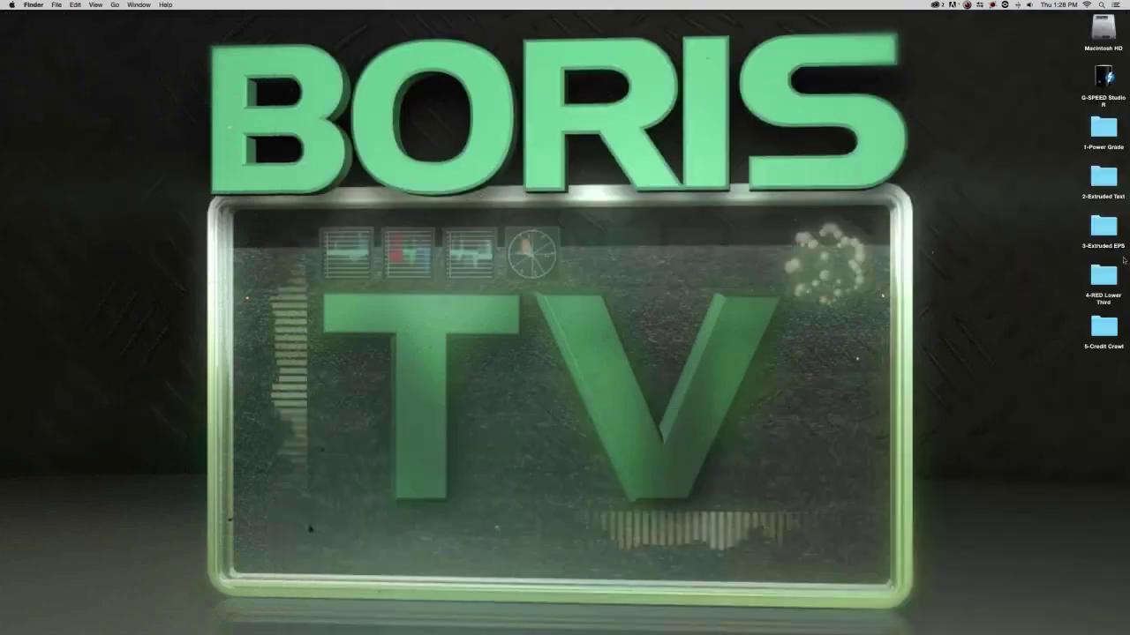
left_click(1103, 228)
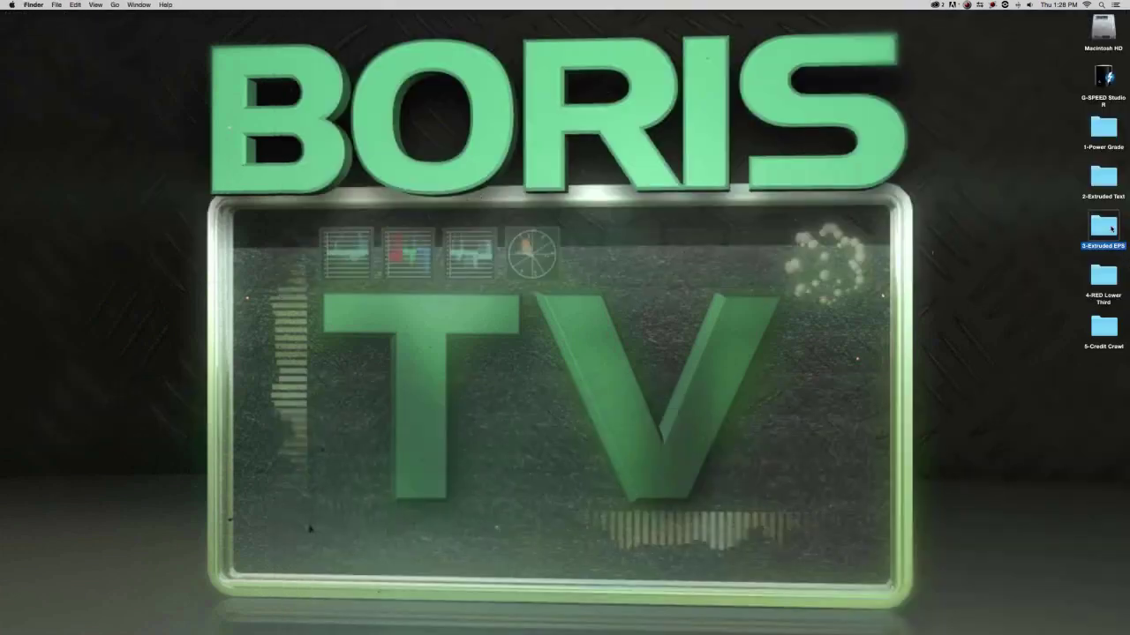
Quick Look Your Cause.eps in the 3-Extruded EPS folder, then return to Media Composer.
double_click(1111, 229)
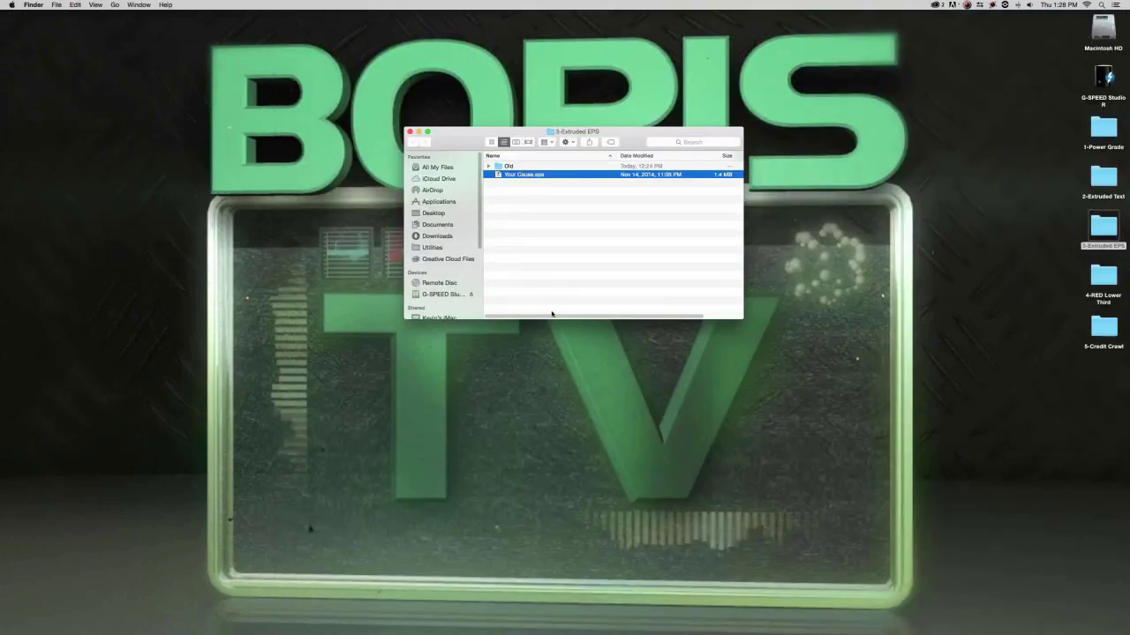
key("space")
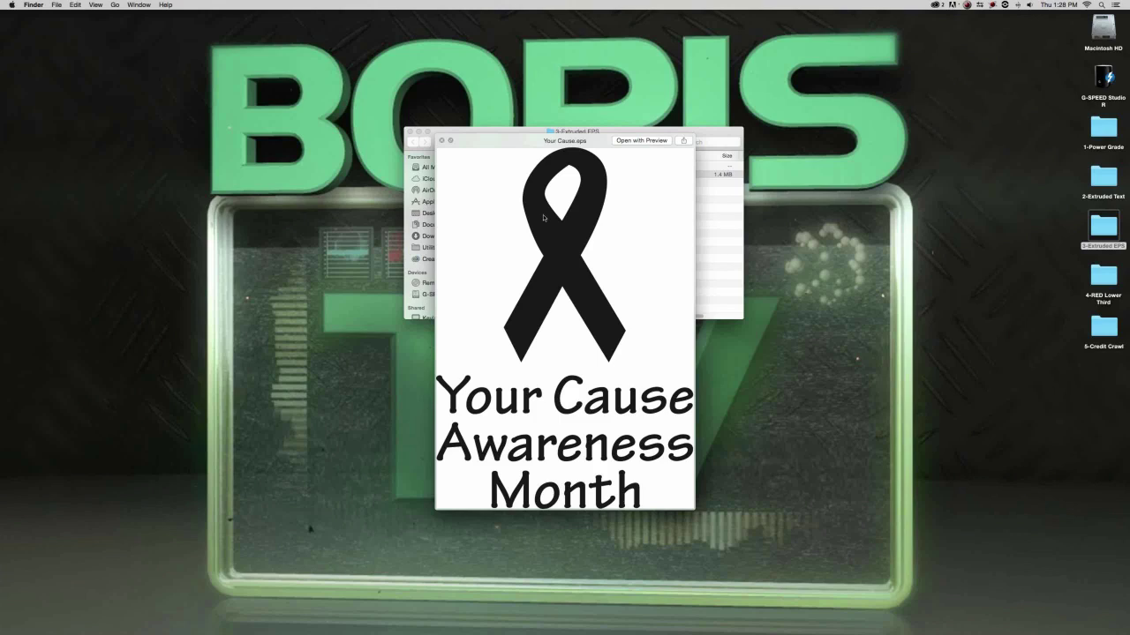
key("super+Tab")
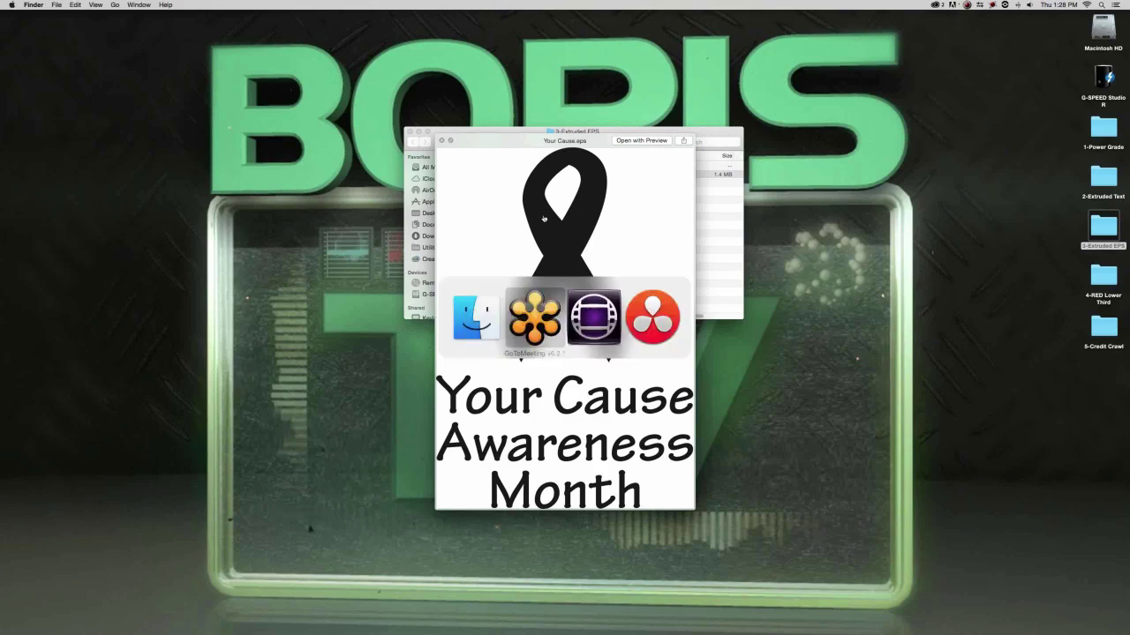
key("super+Tab")
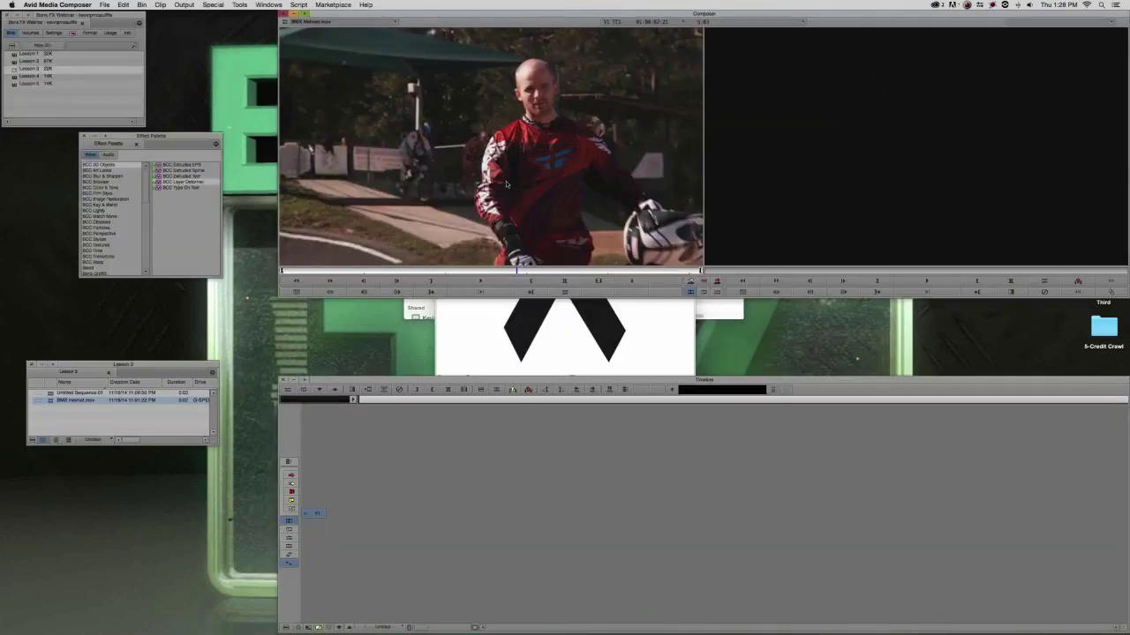
Edit the BMX Helmet clip into a new sequence and scrub to 01:00:00:12.
left_click_drag(507, 184, 616, 495)
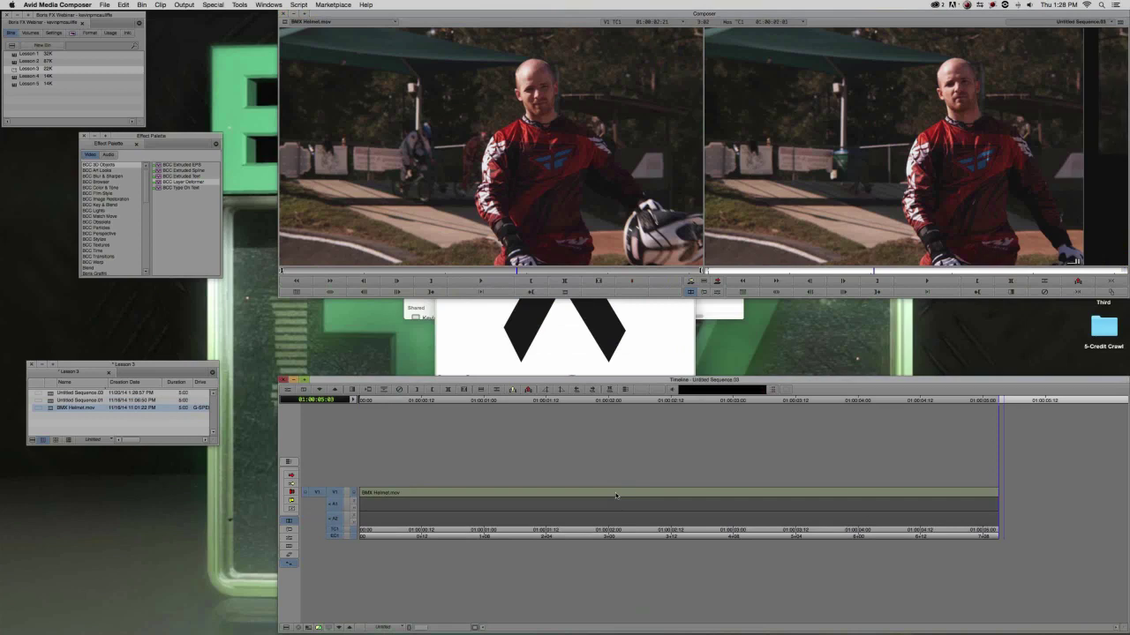
left_click(615, 492)
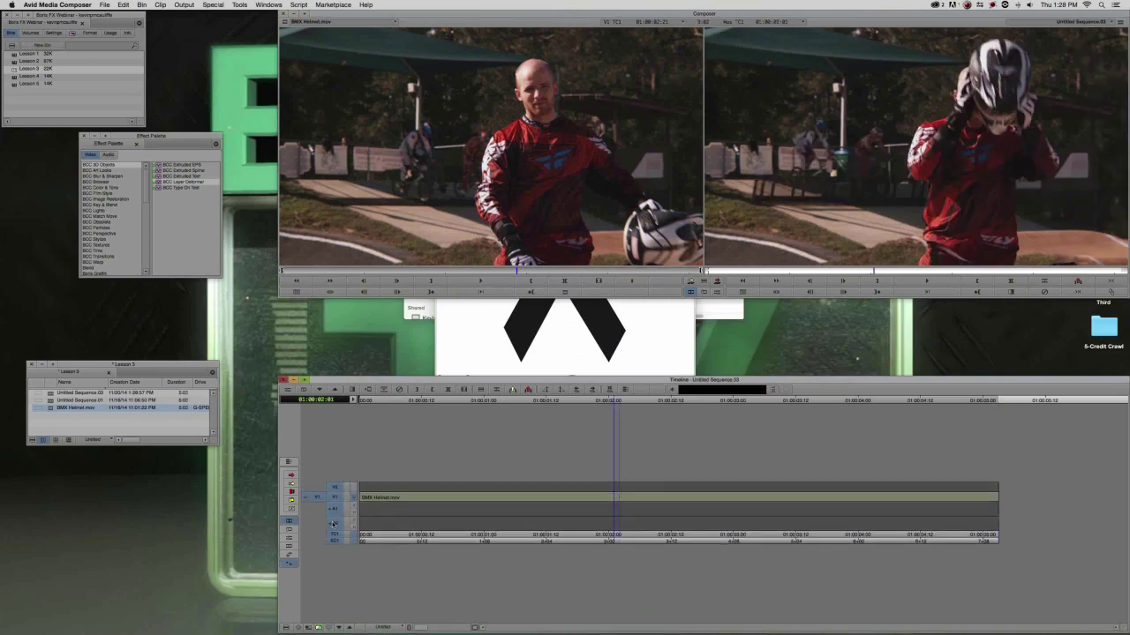
left_click(423, 495)
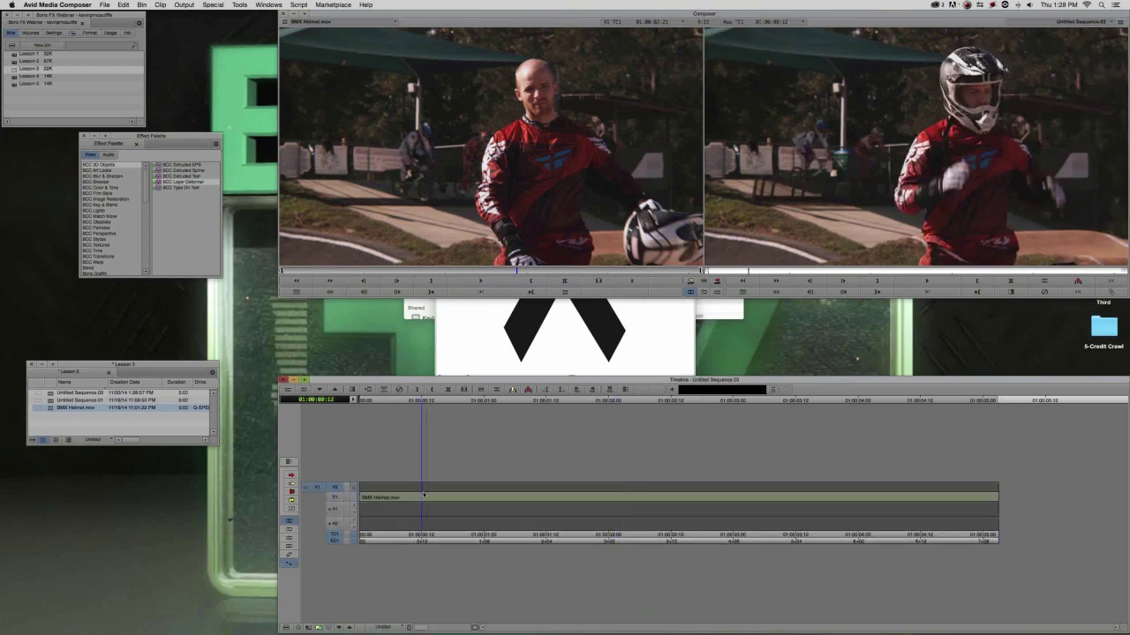
Apply BCC Extruded EPS from the Effect Palette onto V2 above the clip.
left_click(212, 264)
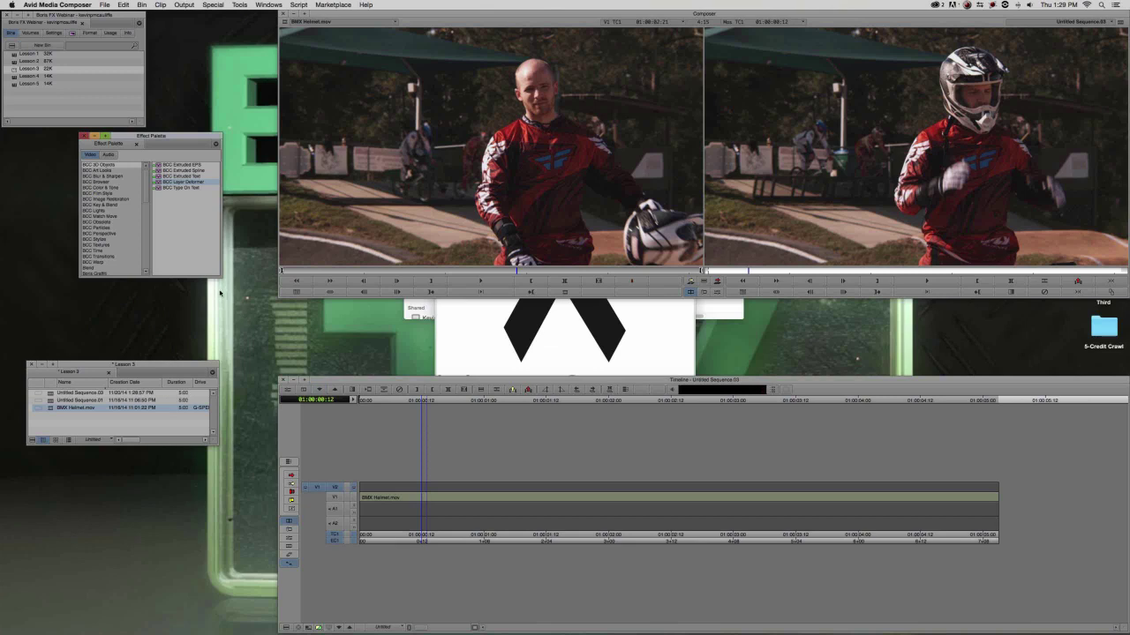
left_click(176, 177)
left_click(186, 165)
left_click_drag(450, 293, 625, 486)
left_click(657, 495)
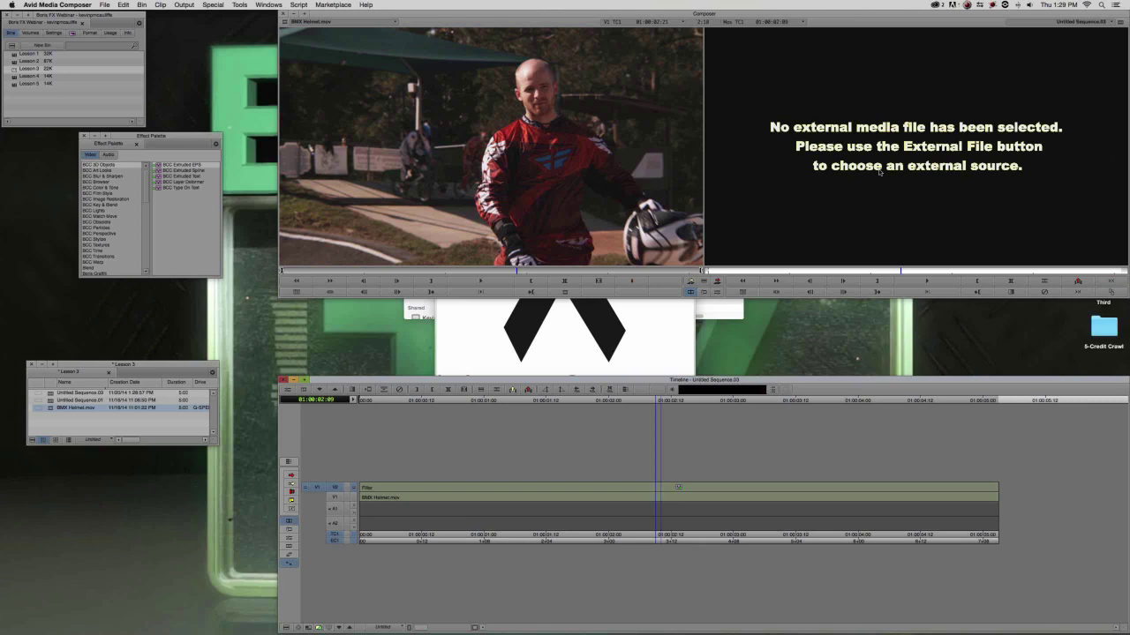
Close the ribbon preview and open the Effect Editor for the V2 BCC effect.
left_click(465, 340)
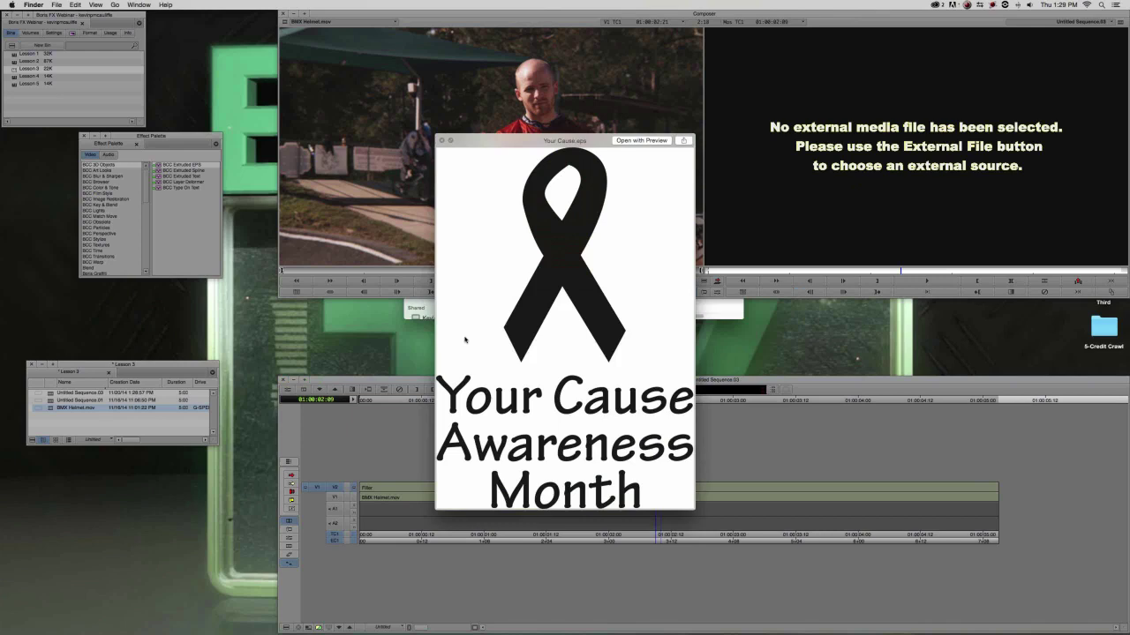
key("space")
left_click(411, 131)
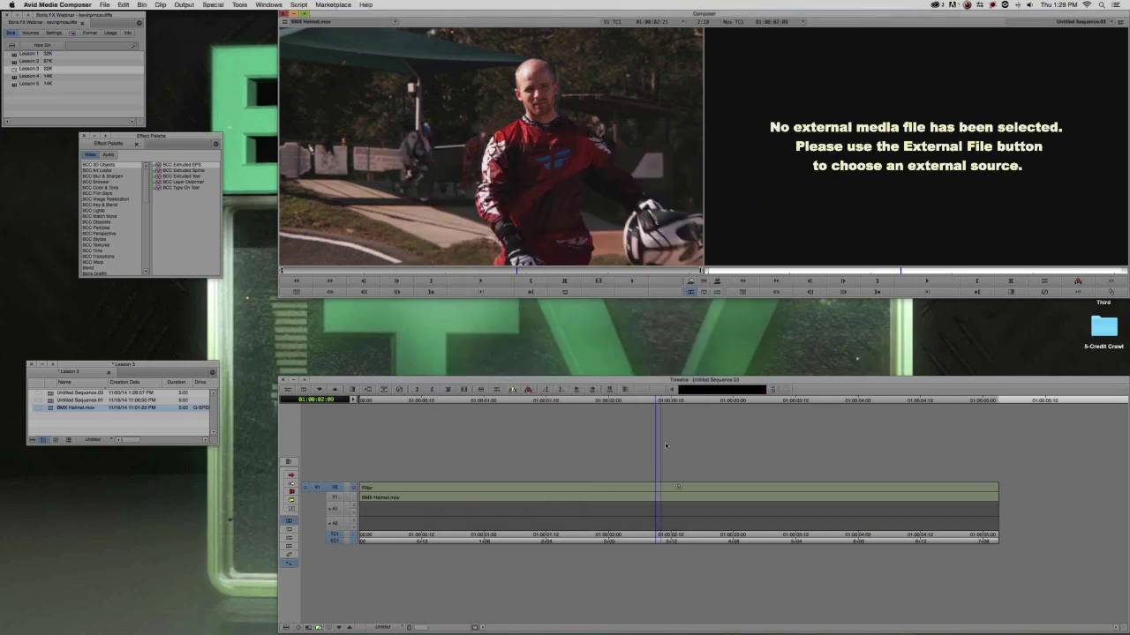
left_click(625, 495)
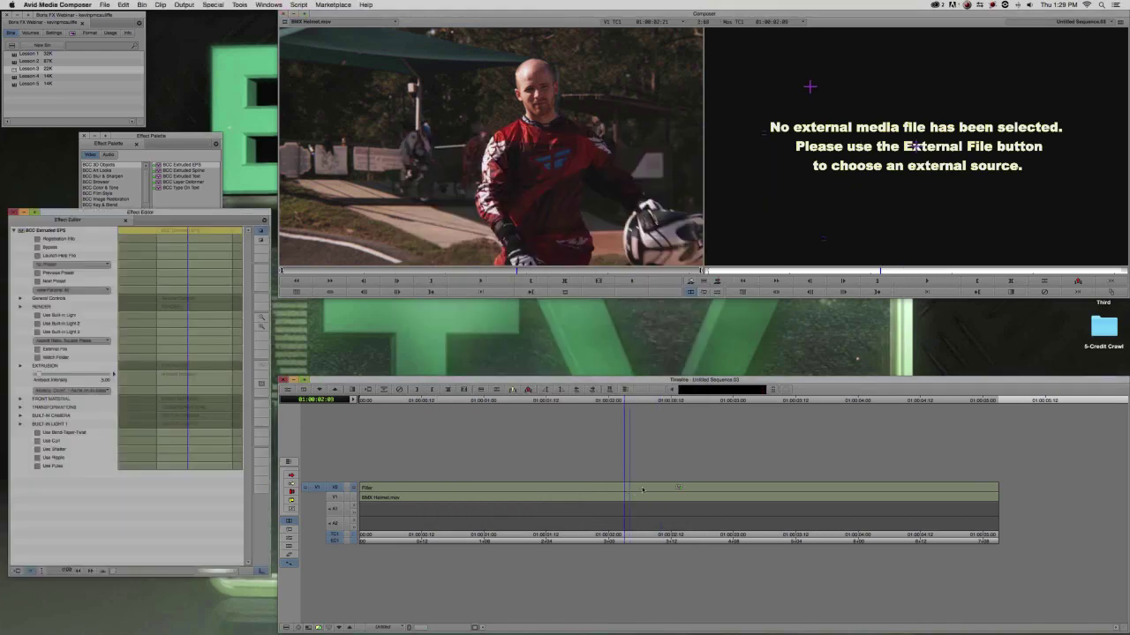
left_click(641, 488)
left_click_drag(156, 213, 204, 83)
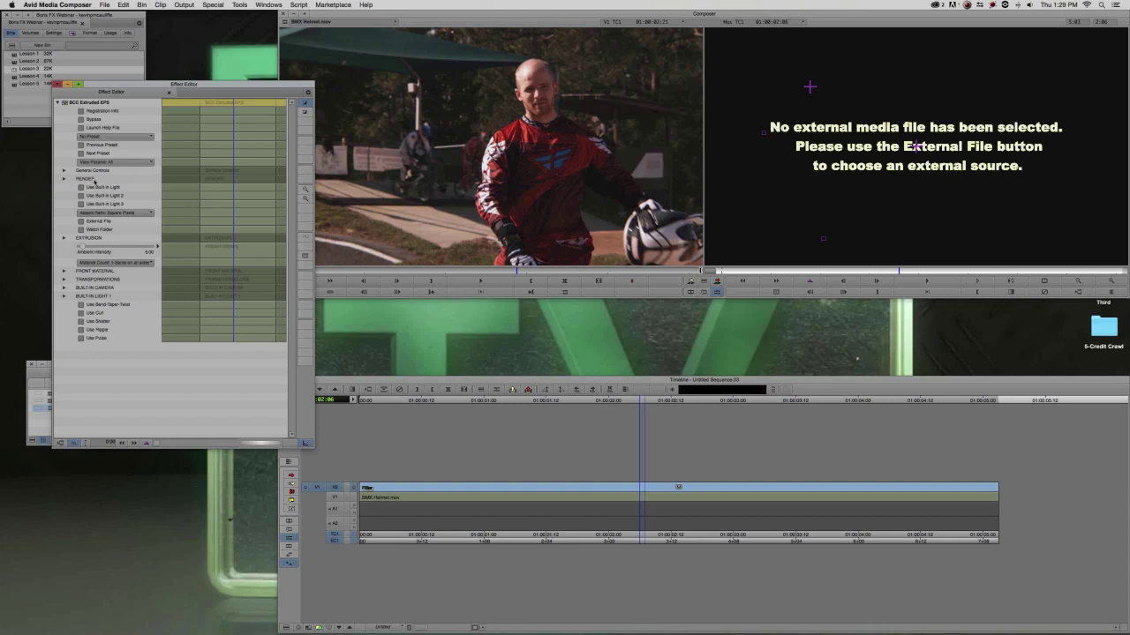
Set Desktop/3-Extruded EPS/Your Cause.eps as the external file, then reopen that folder in Finder.
left_click(89, 222)
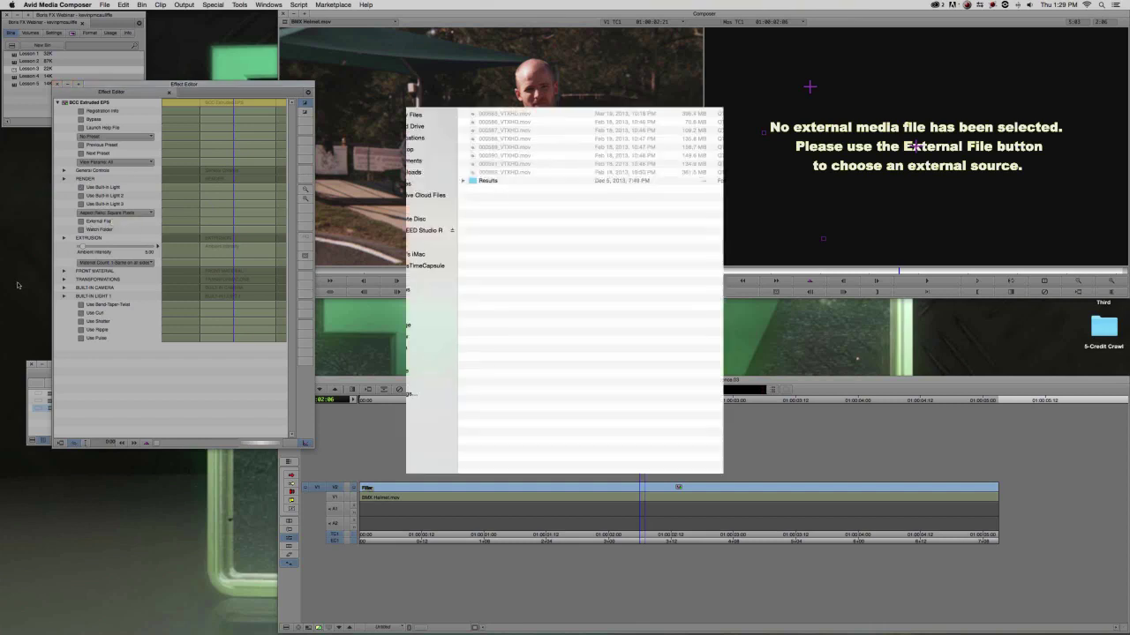
left_click(402, 150)
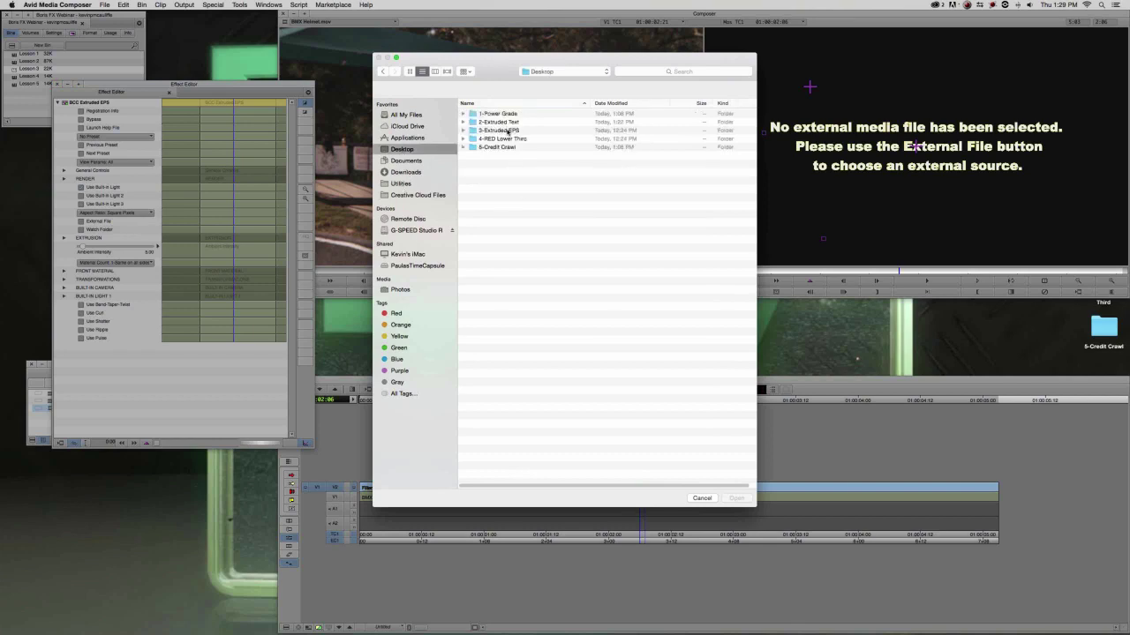
double_click(507, 130)
left_click(487, 122)
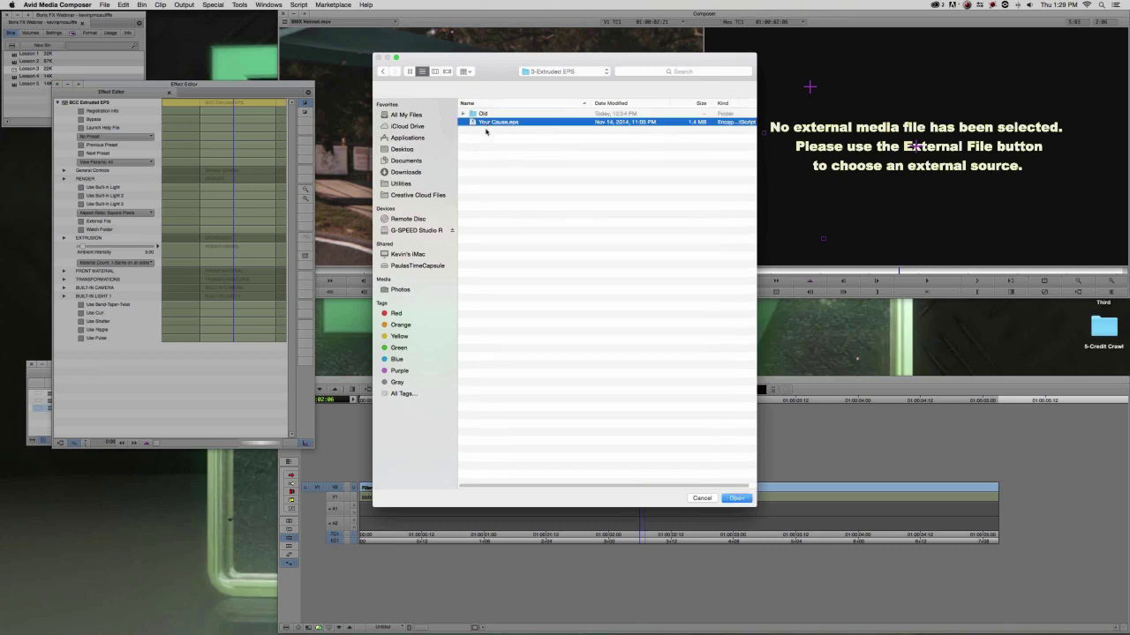
left_click(736, 499)
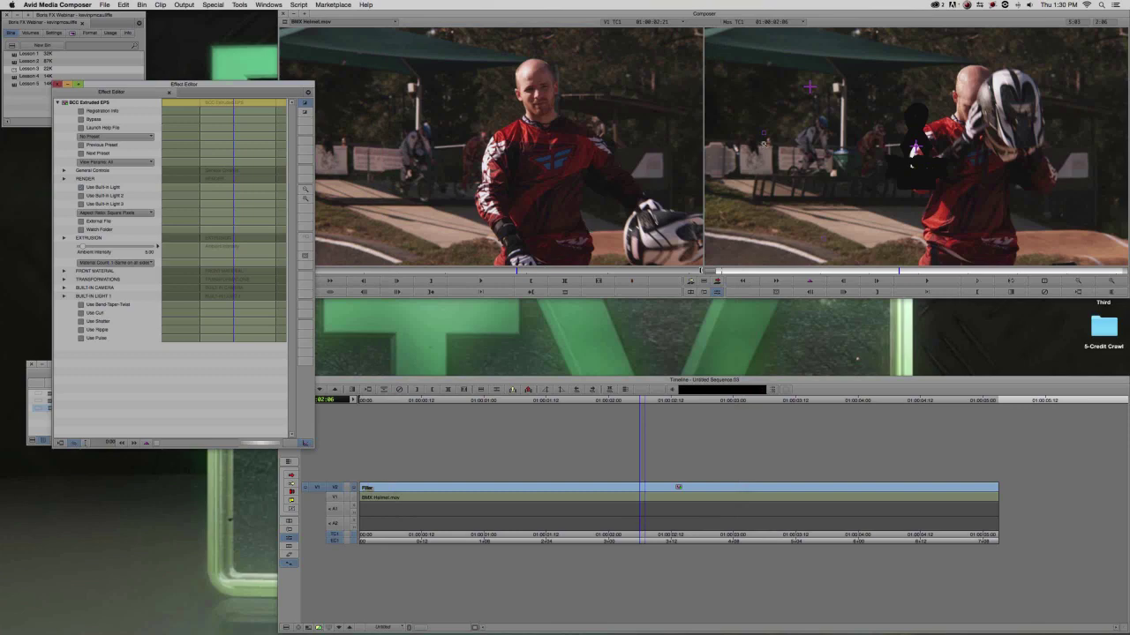
key("super+h")
double_click(1103, 227)
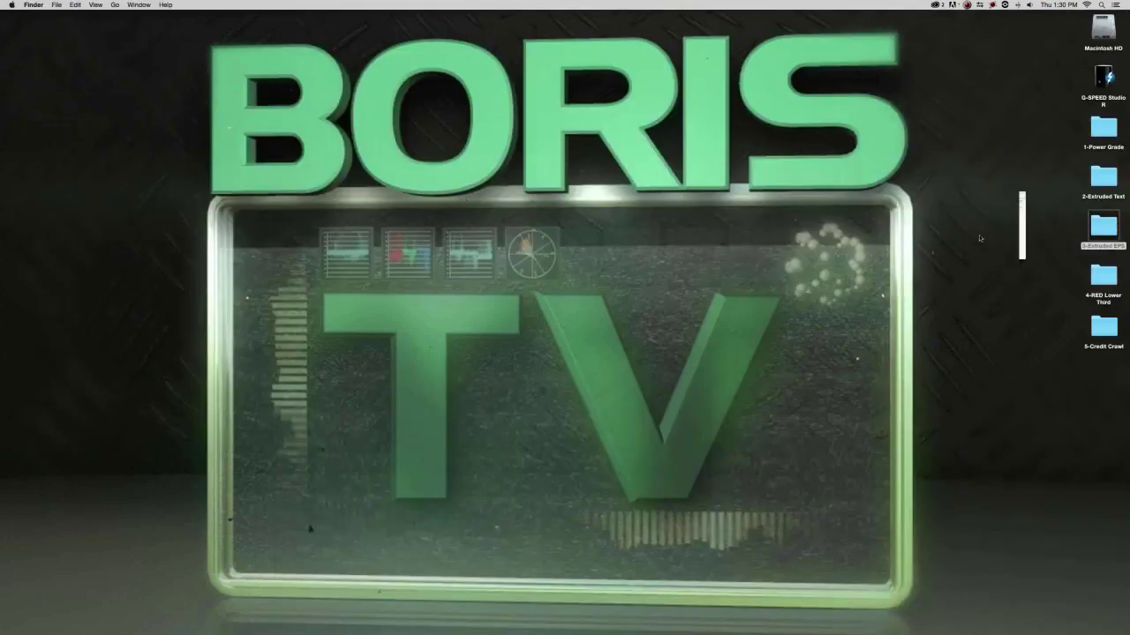
Quick Look Your Cause.eps again, close it, and switch back to Media Composer.
key("space")
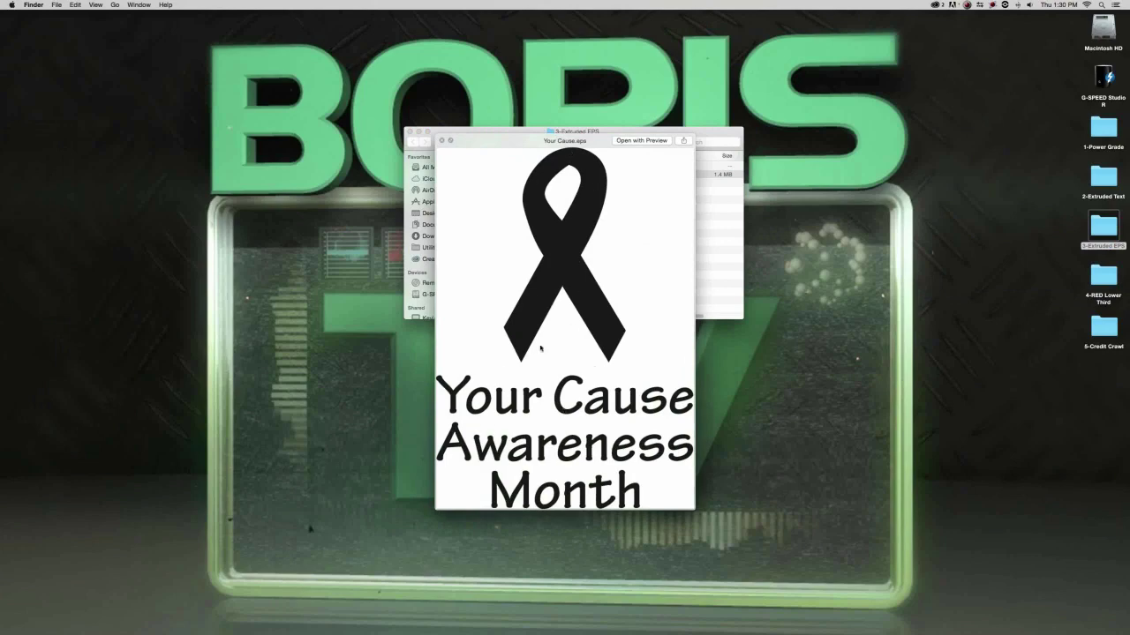
key("space")
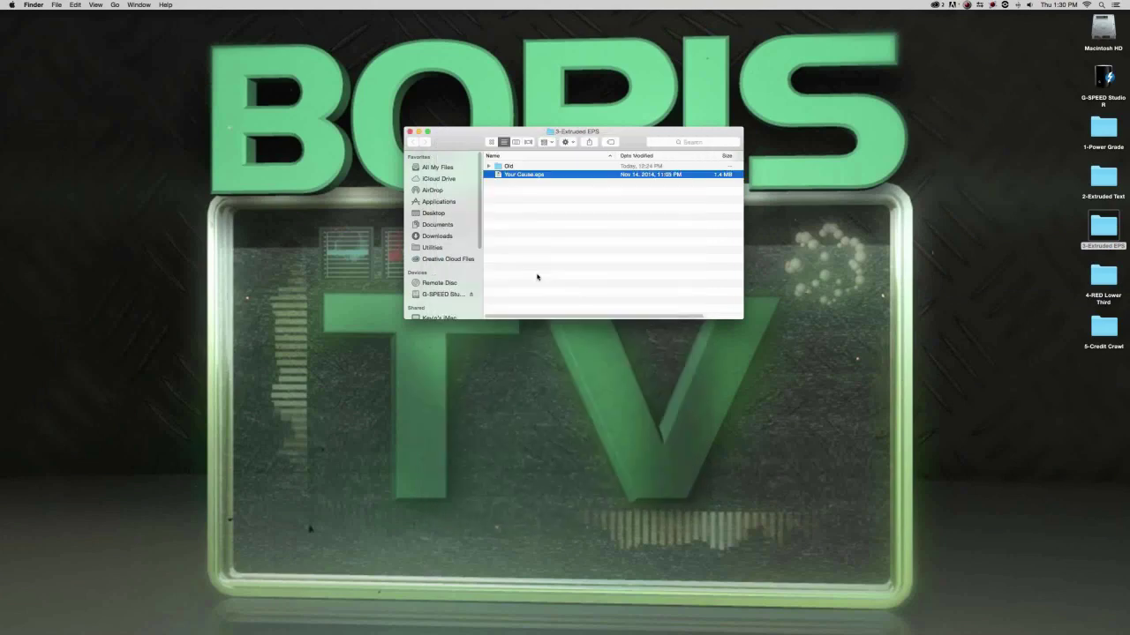
key("super+Tab")
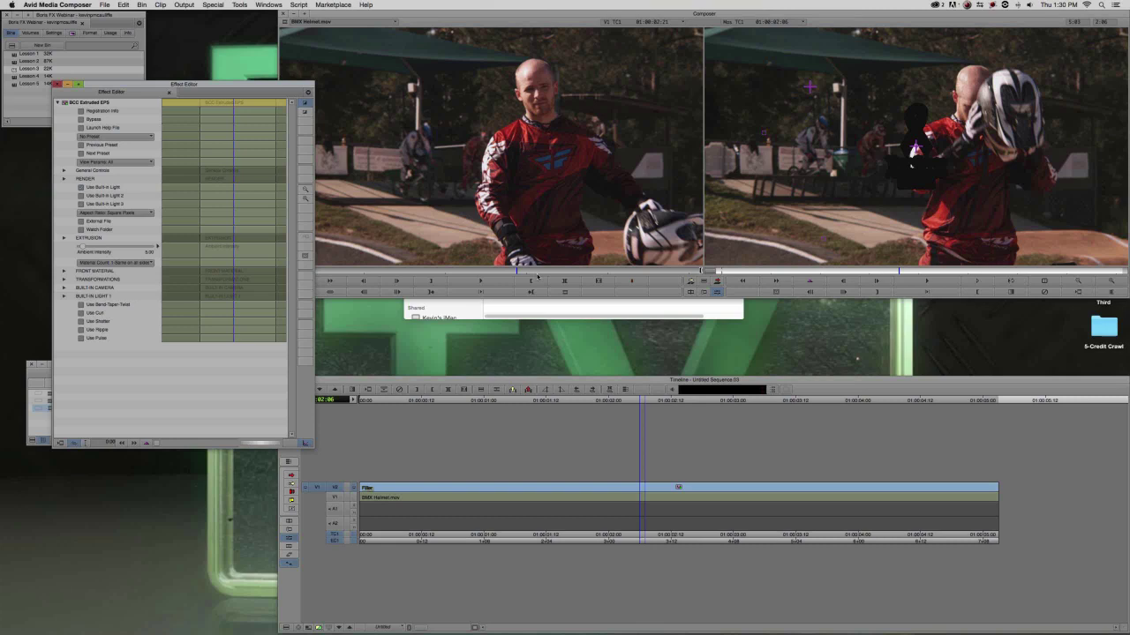
In Front Material, enable Keep EPS Color and set the diffuse colour to bright yellow.
left_click(64, 271)
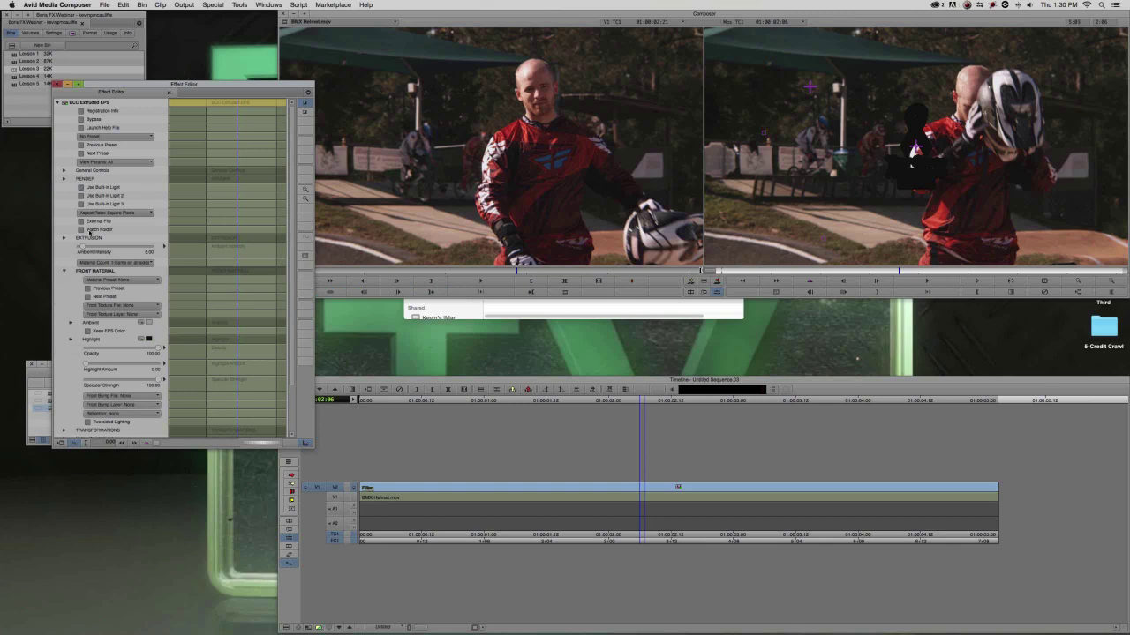
left_click_drag(134, 83, 107, 34)
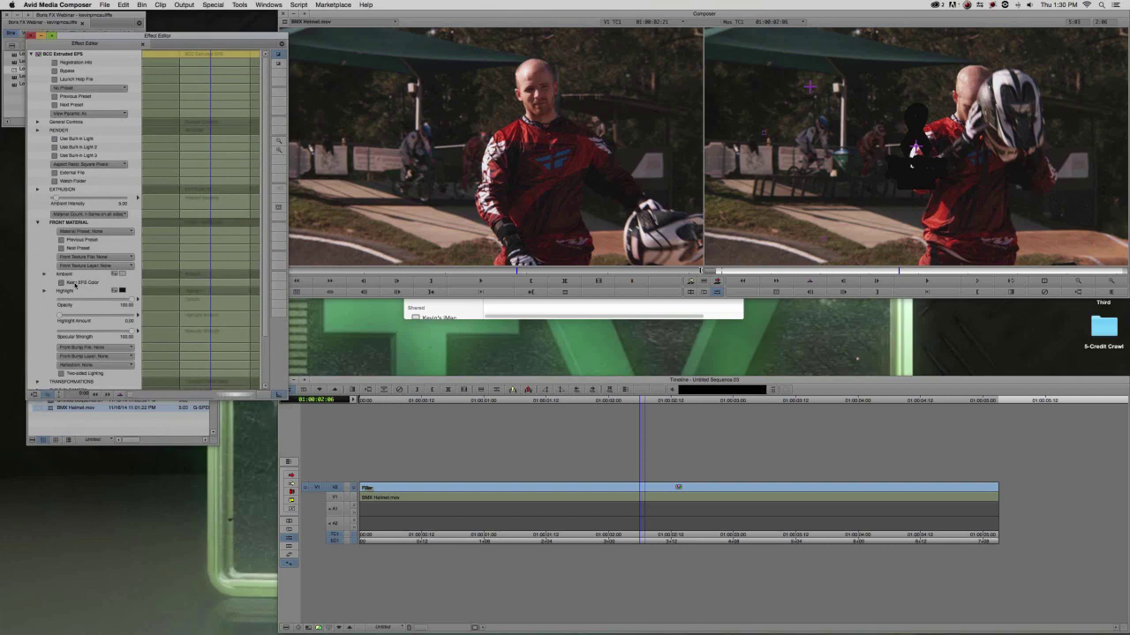
left_click(75, 284)
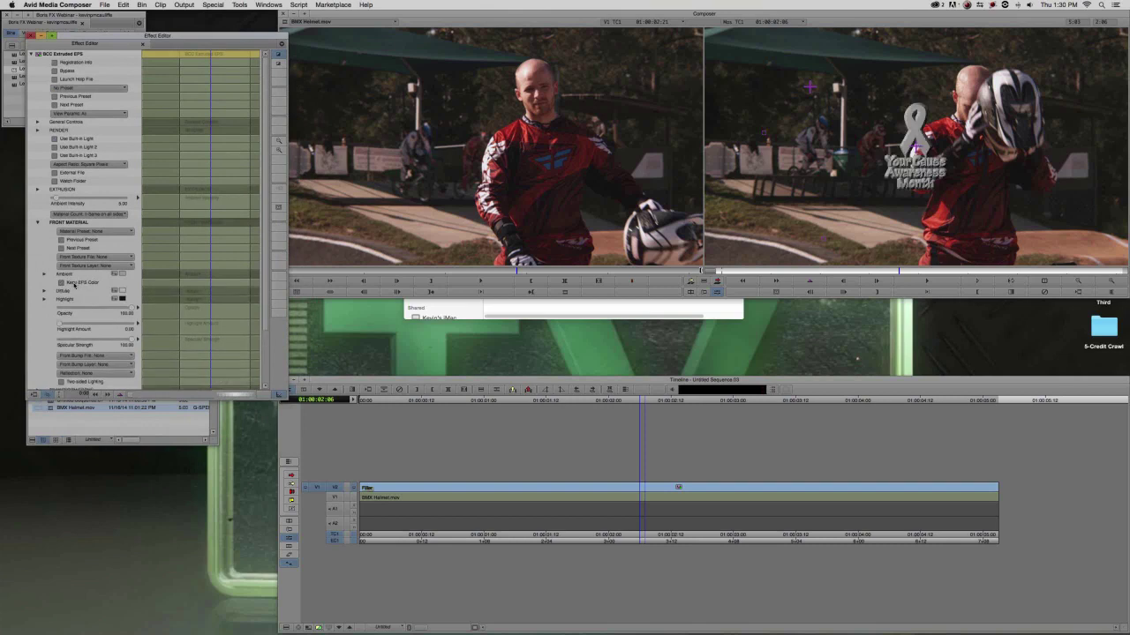
left_click(75, 284)
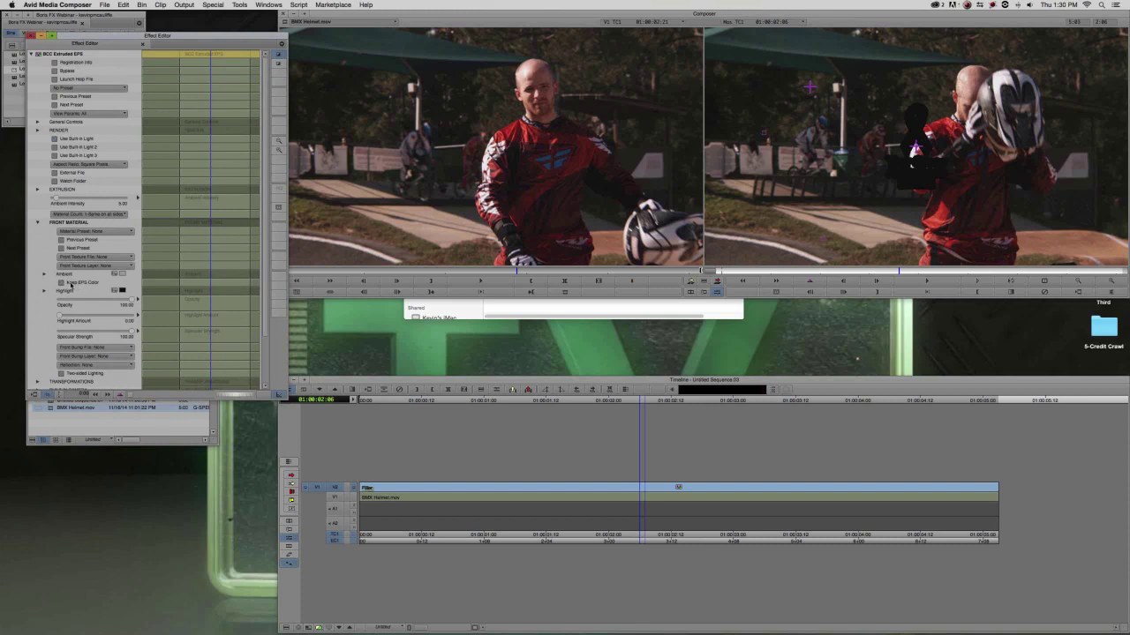
left_click(76, 283)
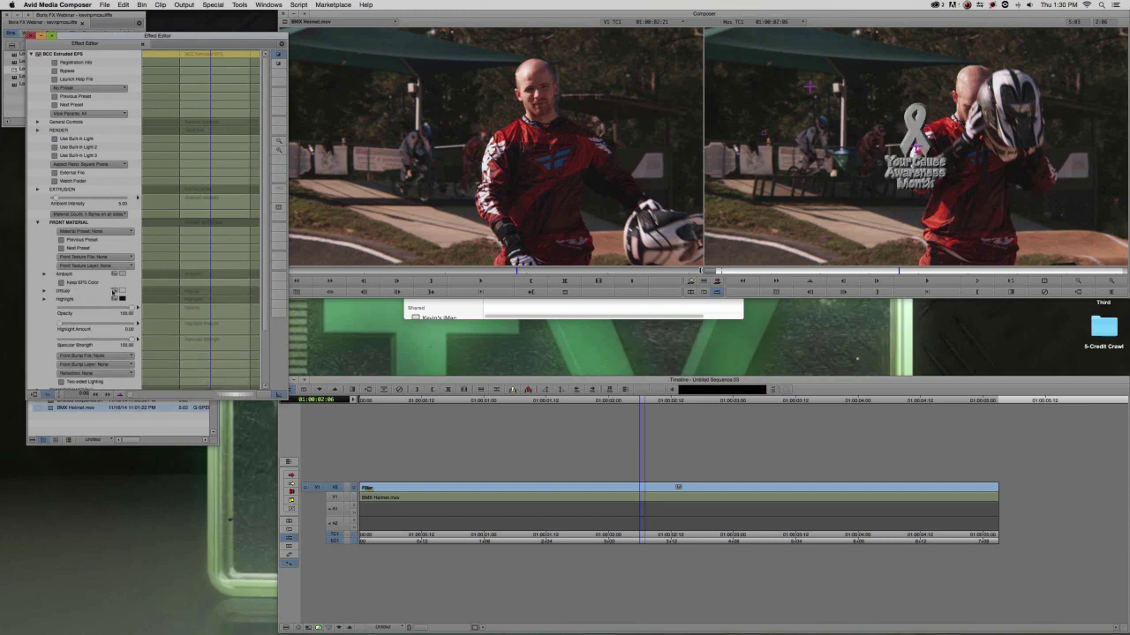
left_click(115, 290)
left_click_drag(532, 356, 482, 357)
left_click_drag(562, 229, 612, 162)
left_click(633, 393)
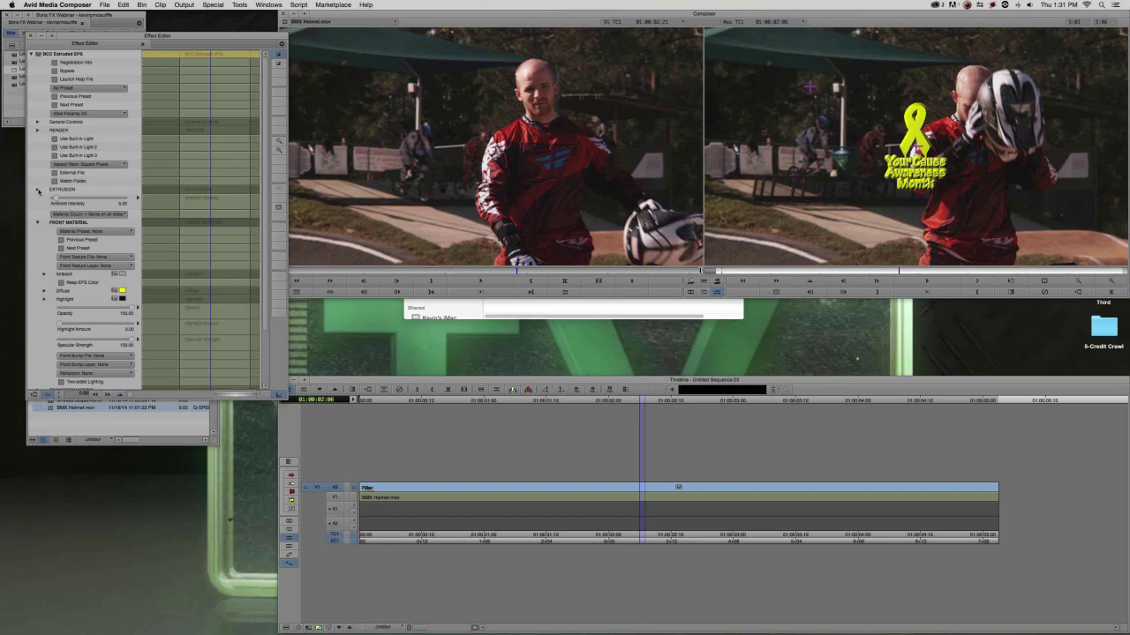
left_click(38, 190)
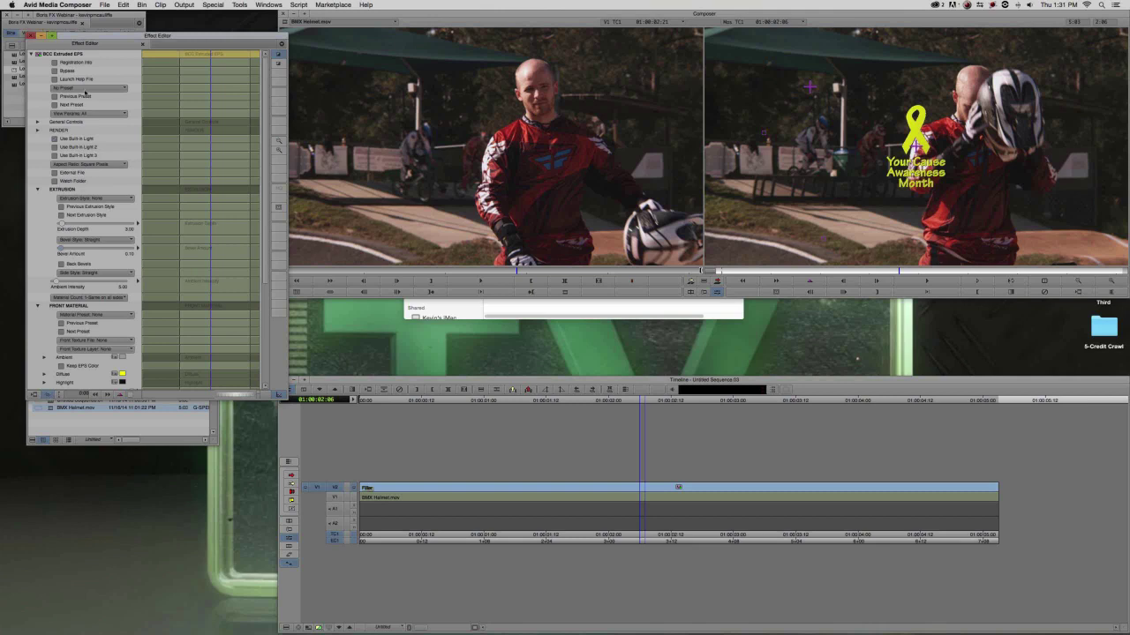
Raise Master Scale to 168.75 and drag X Position to about -212.
scroll(89, 265, "down", 8)
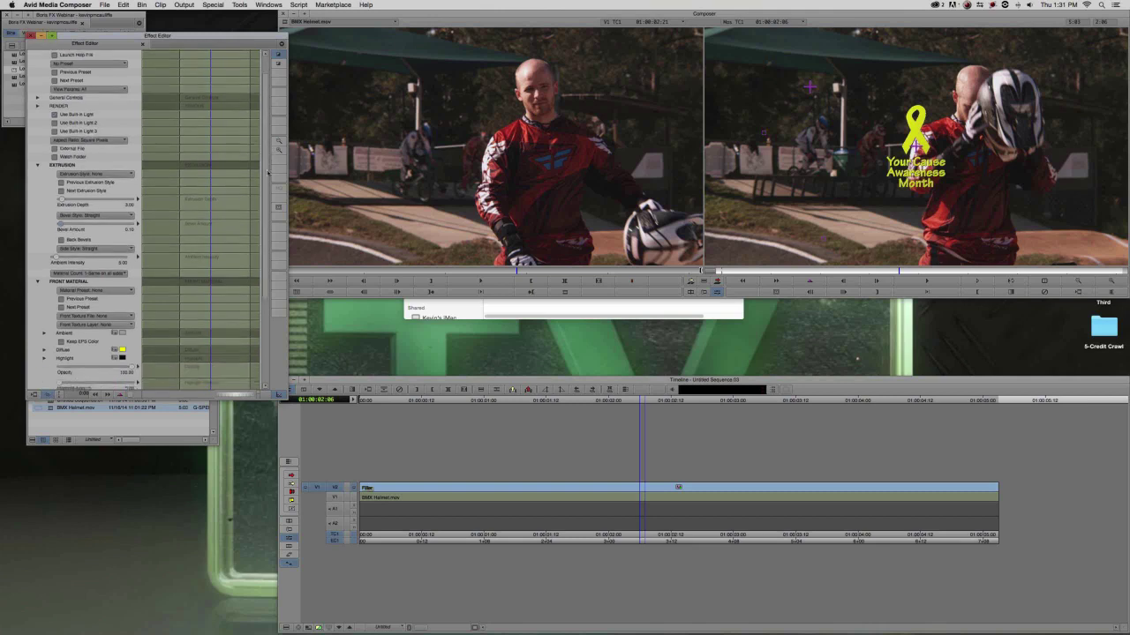
left_click(37, 326)
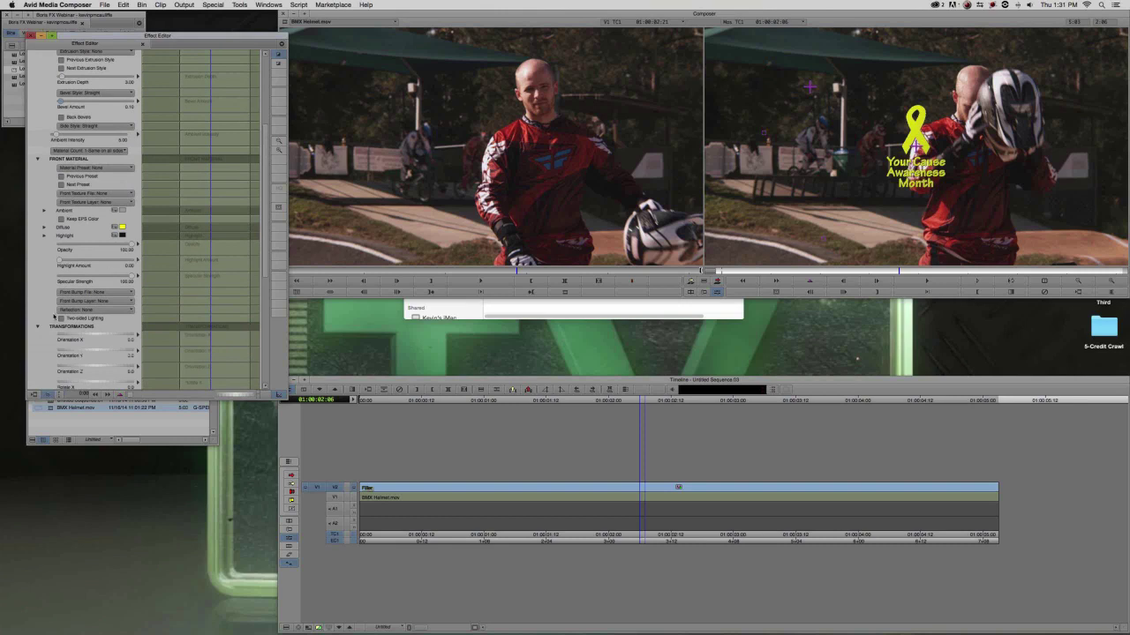
scroll(54, 316, "down", 10)
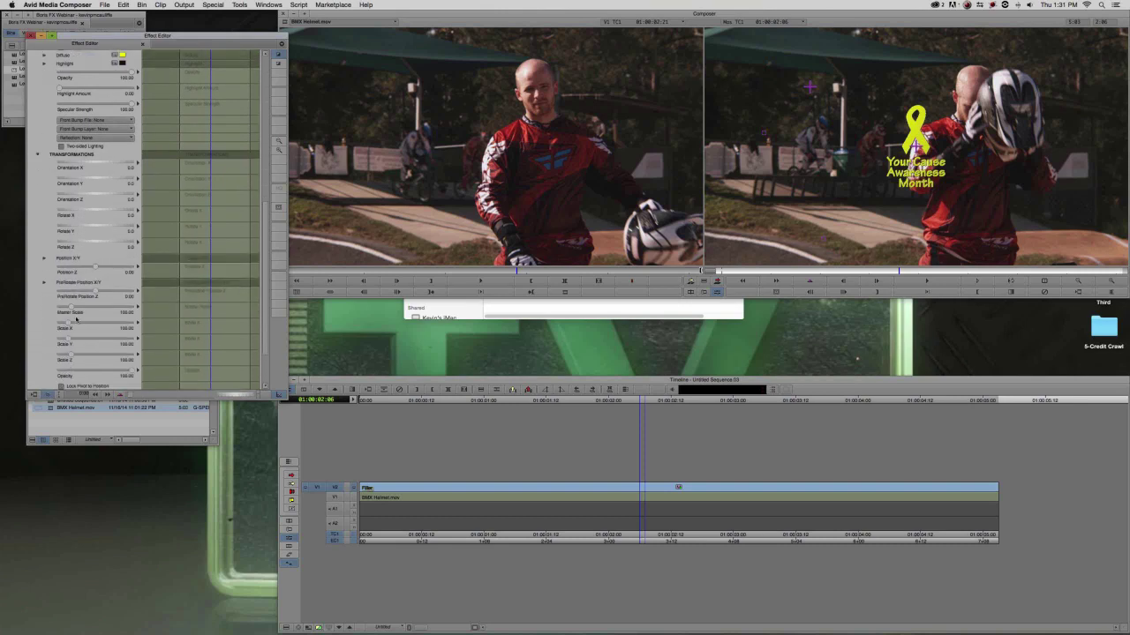
left_click_drag(76, 309, 90, 313)
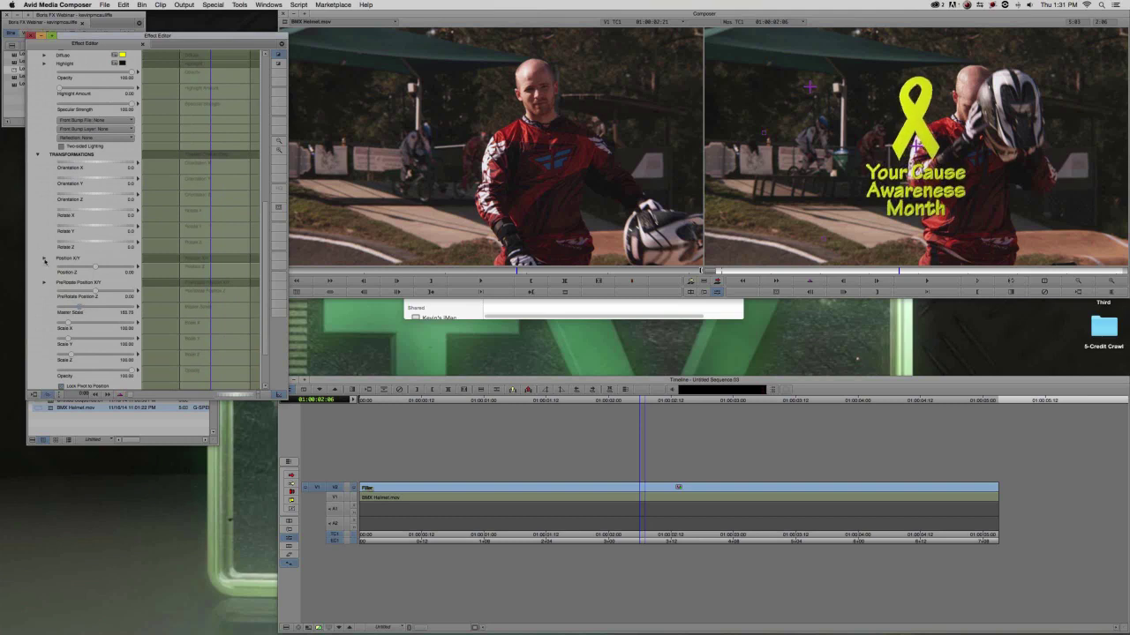
left_click(45, 259)
left_click_drag(102, 268, 94, 269)
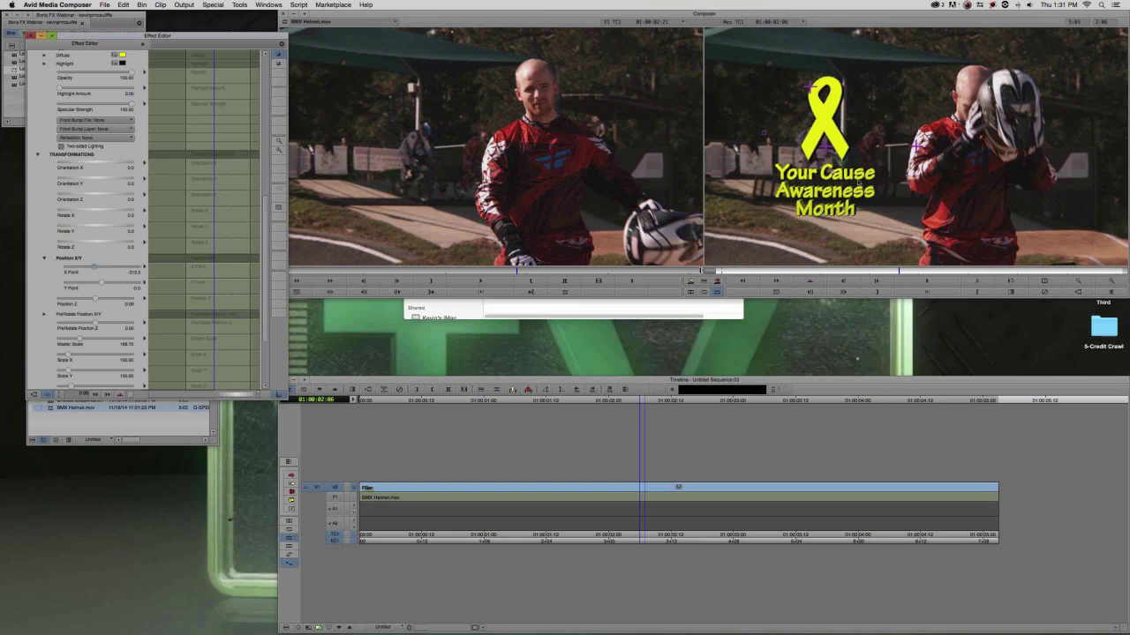
left_click(317, 628)
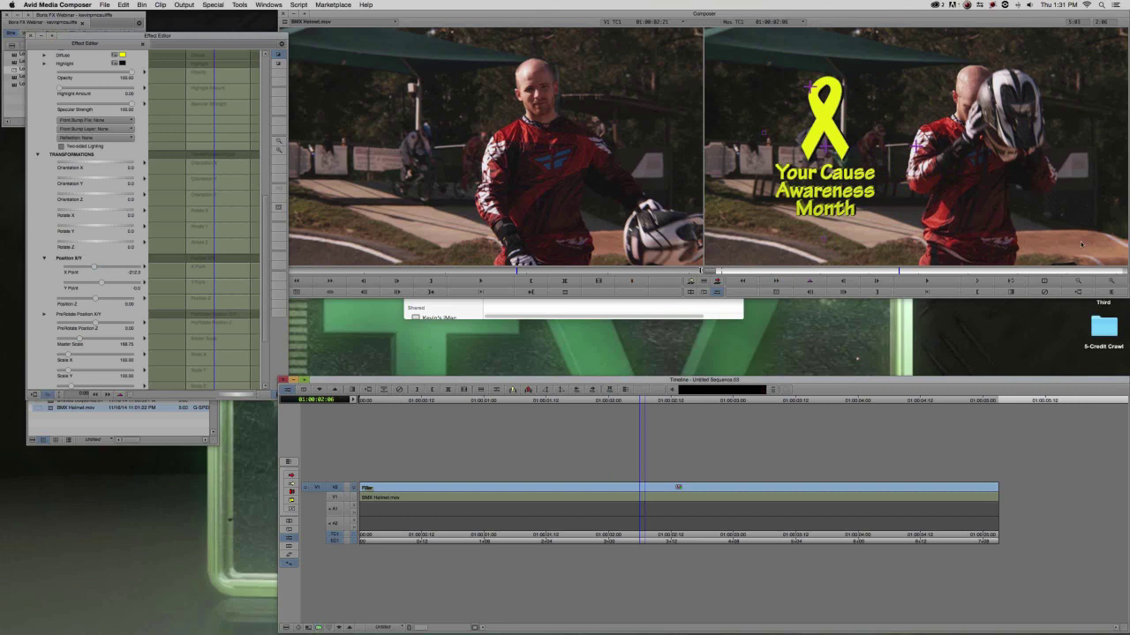
Zoom the record monitor in twice and pan across the yellow ribbon and lettering edges.
left_click(1110, 281)
left_click(1111, 281)
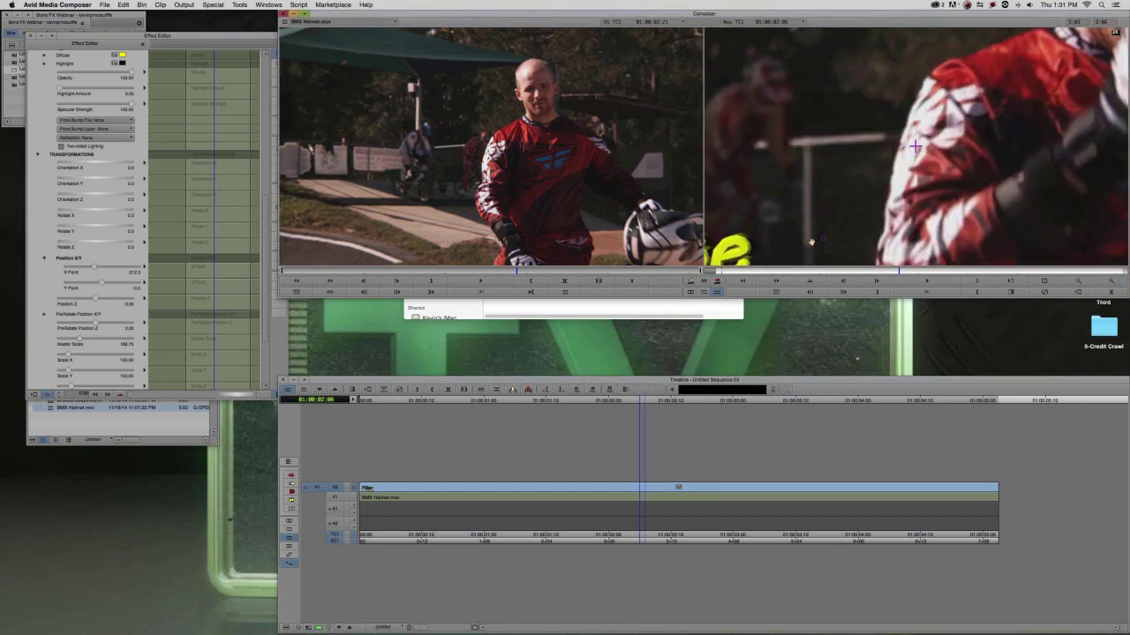
left_click_drag(759, 236, 1024, 129)
left_click_drag(761, 204, 920, 196)
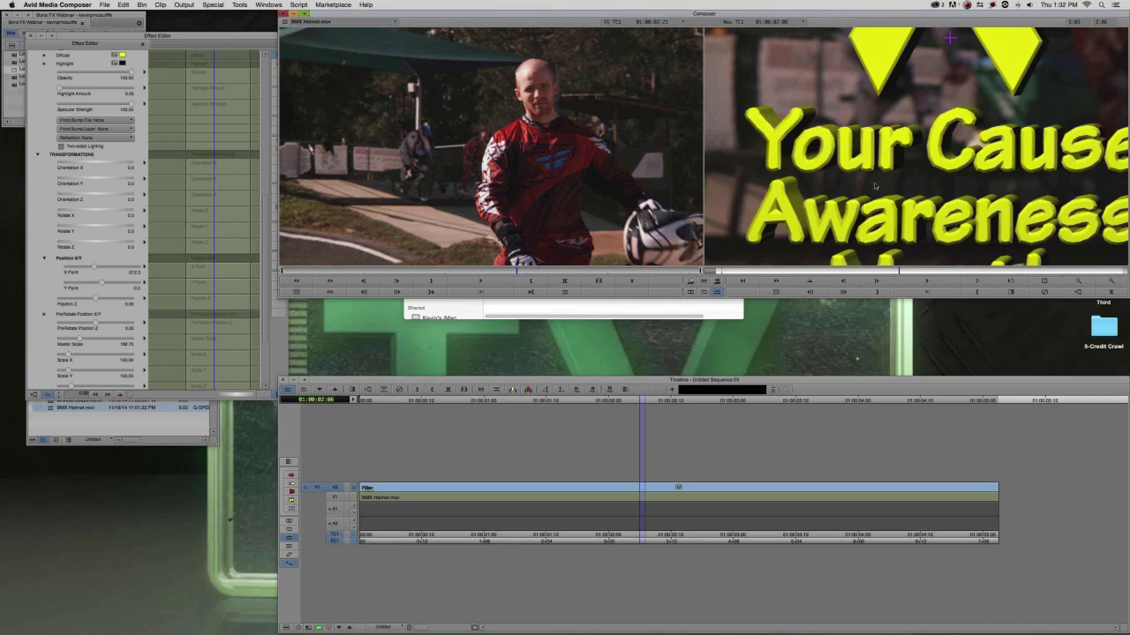
left_click_drag(930, 65, 857, 264)
left_click_drag(852, 55, 839, 135)
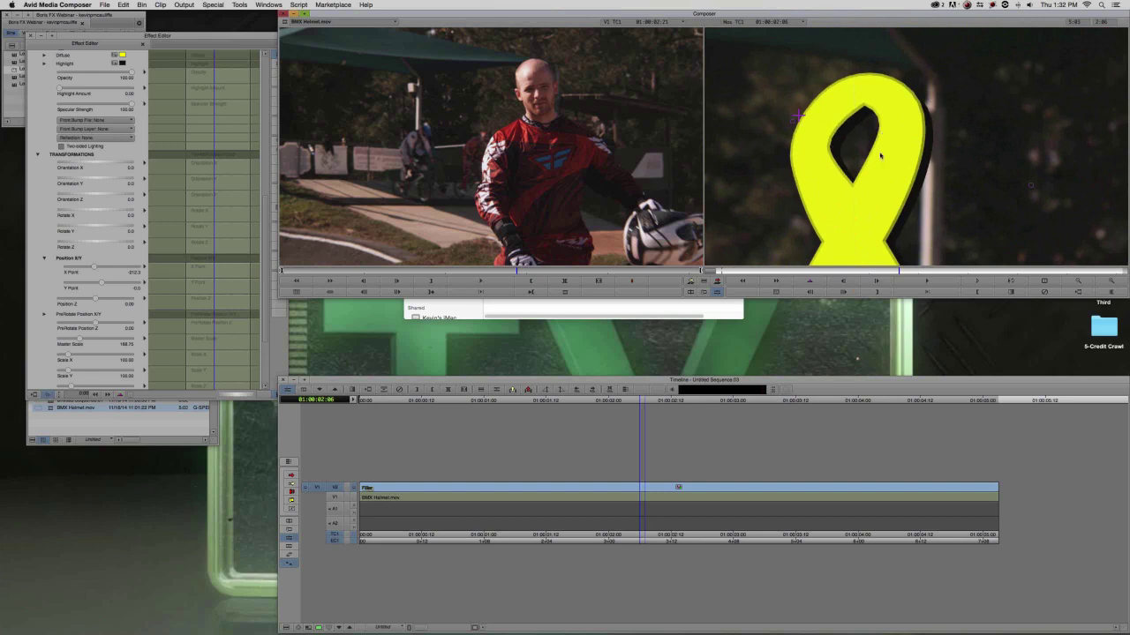
left_click_drag(887, 213, 902, 155)
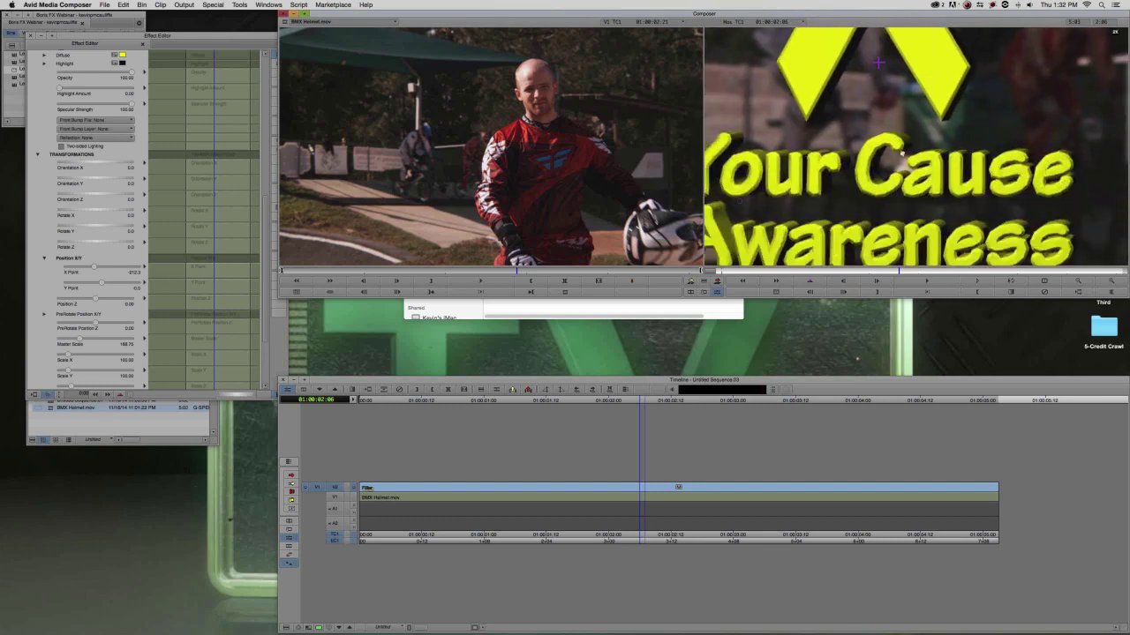
left_click(42, 107)
scroll(42, 124, "up", 15)
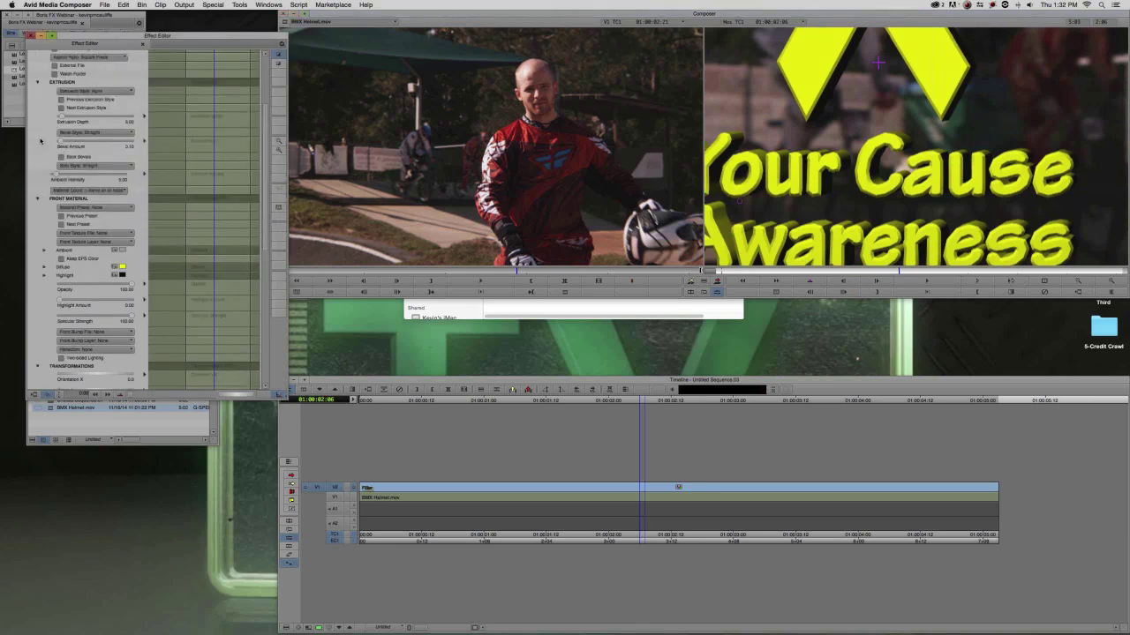
scroll(41, 141, "up", 12)
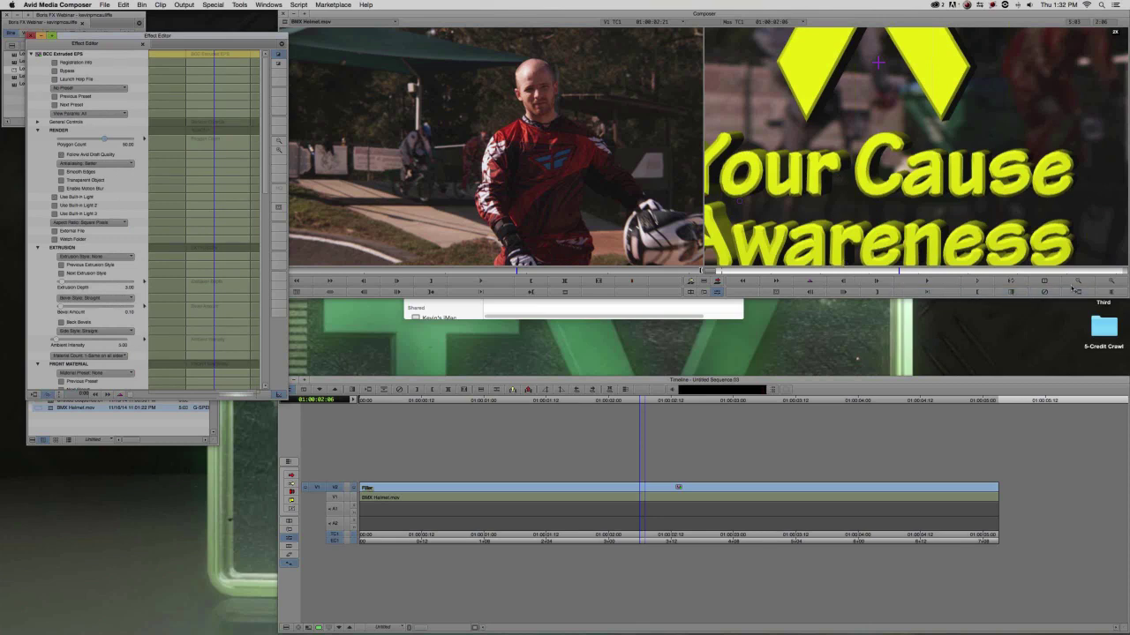
Reset the monitor to full frame, place the title left of the rider's helmet, and choose Save Preset.
left_click(1077, 283)
left_click(1076, 283)
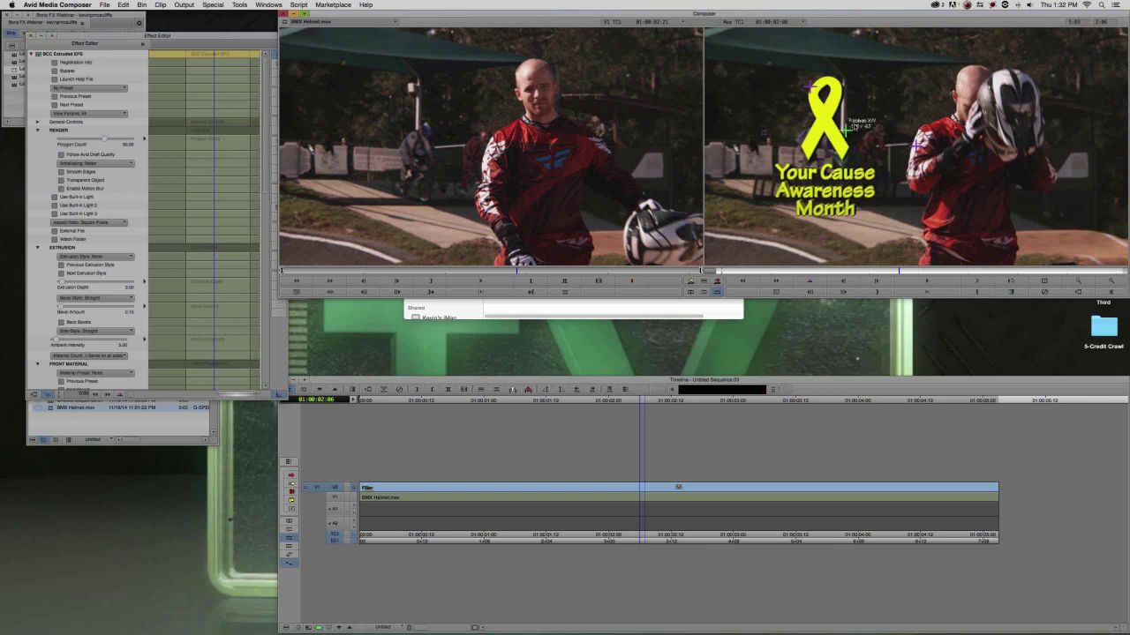
left_click(893, 107)
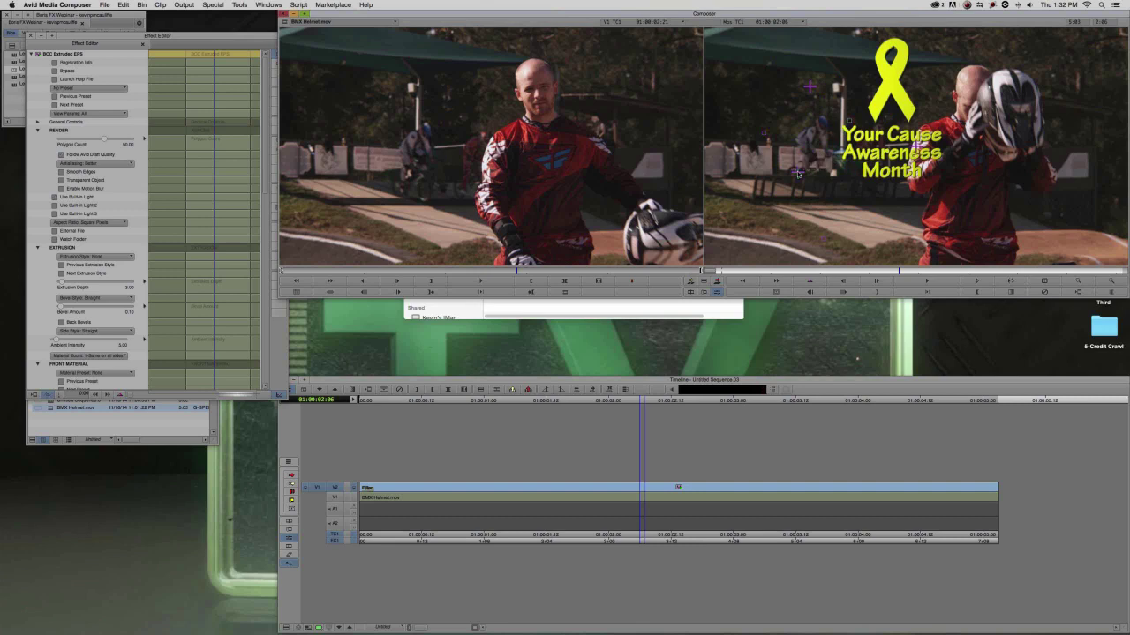
left_click(797, 173)
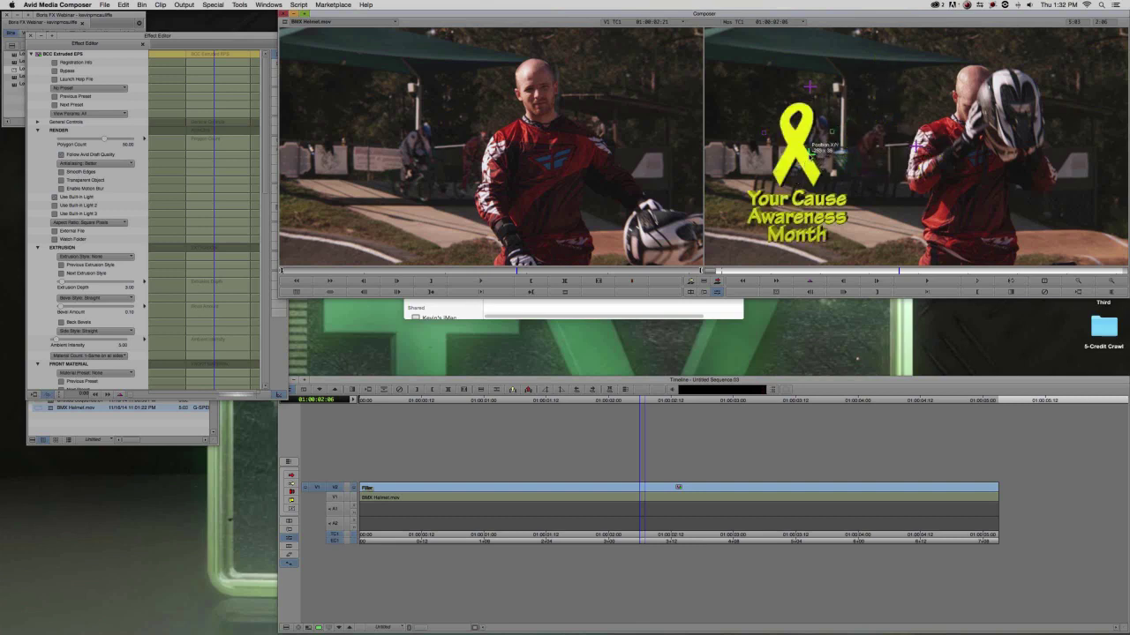
left_click(808, 154)
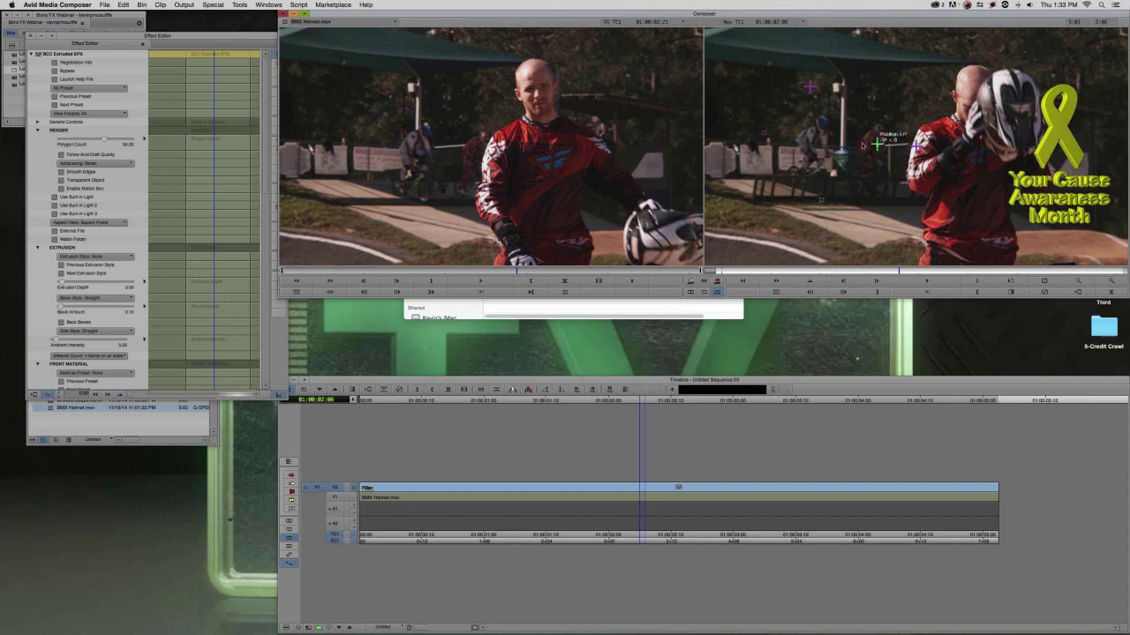
left_click_drag(788, 148, 797, 156)
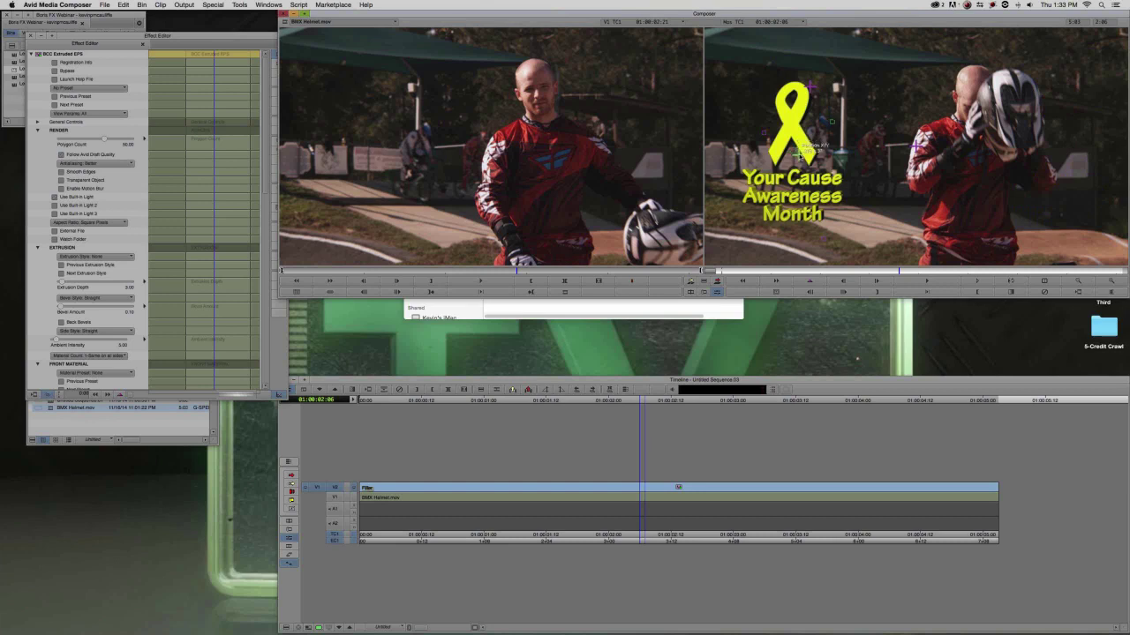
left_click_drag(799, 157, 819, 161)
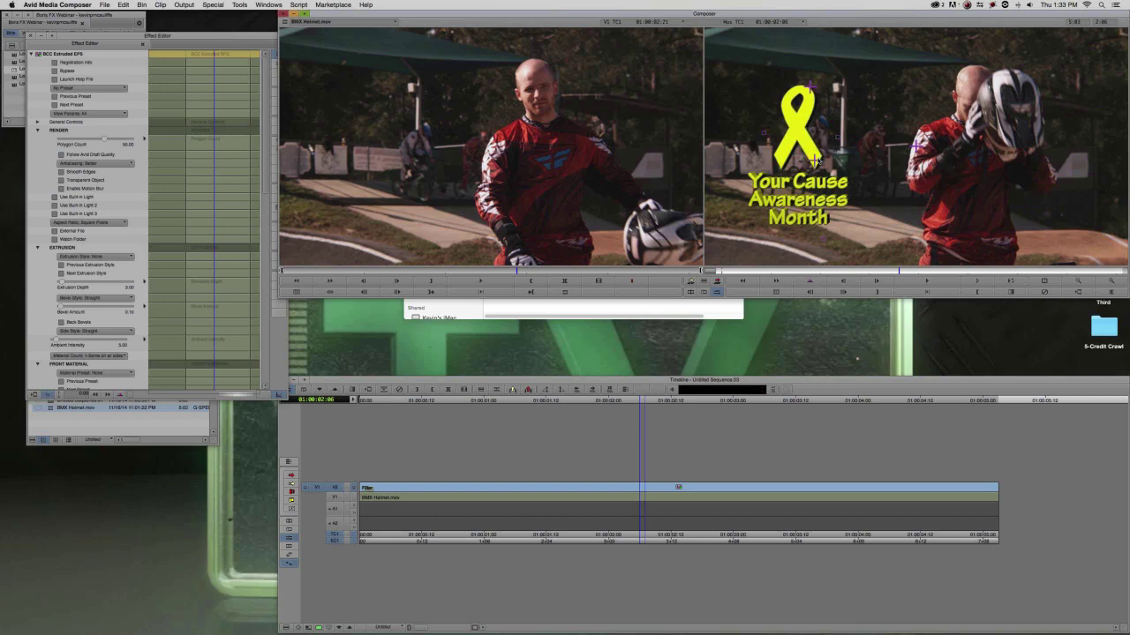
left_click(68, 89)
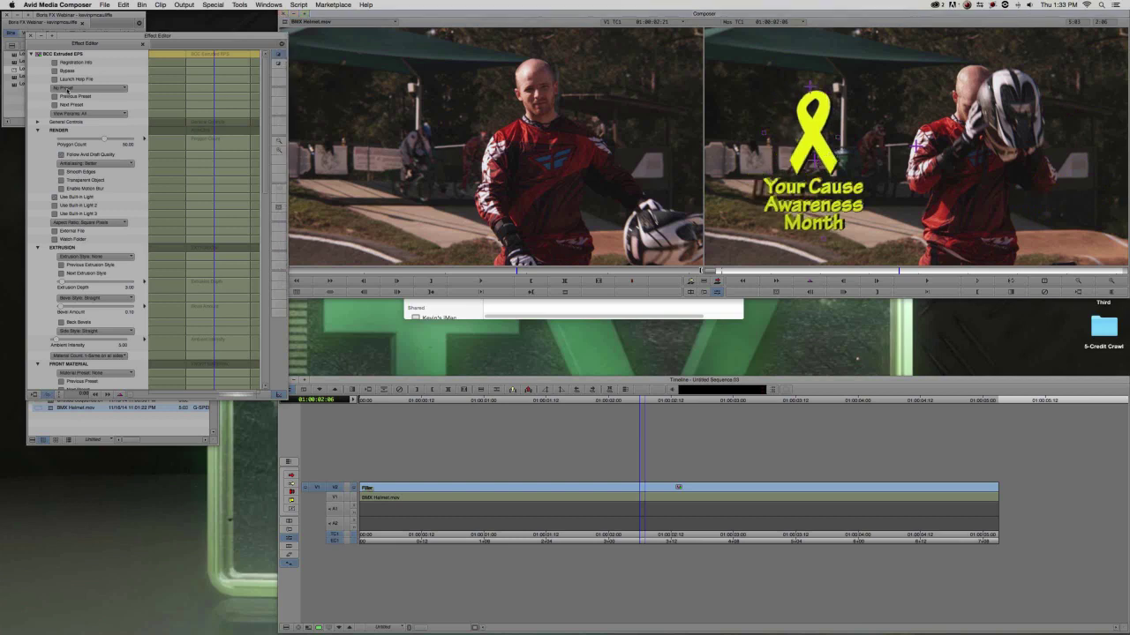
left_click(125, 134)
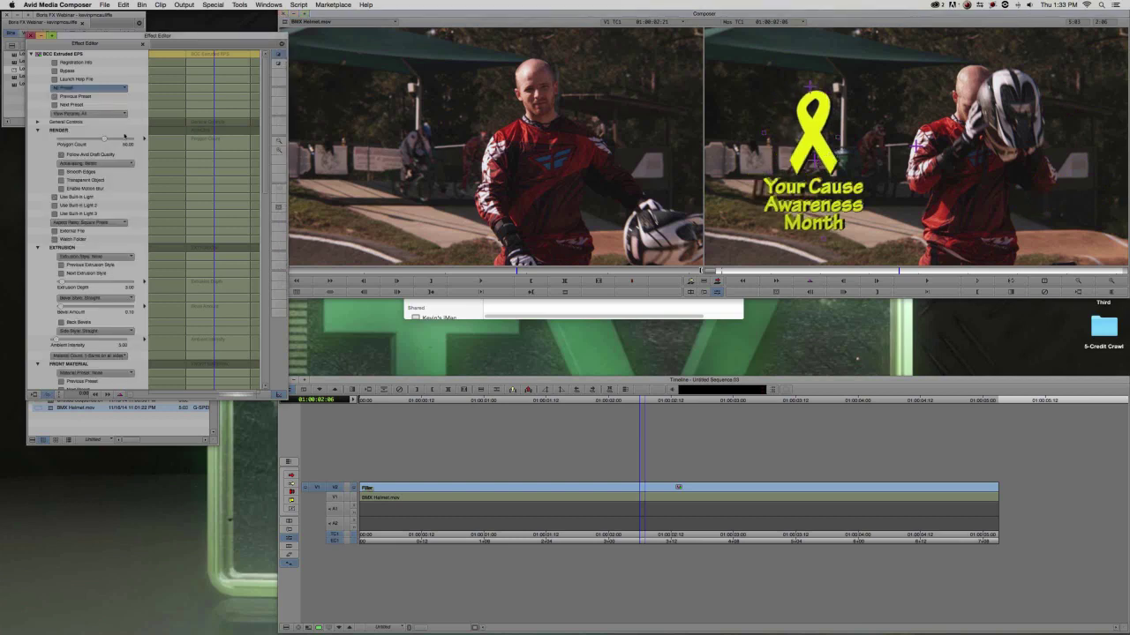
Save the preset as 'Your Cause' in the 3-Extruded EPS folder.
left_click(533, 113)
double_click(533, 113)
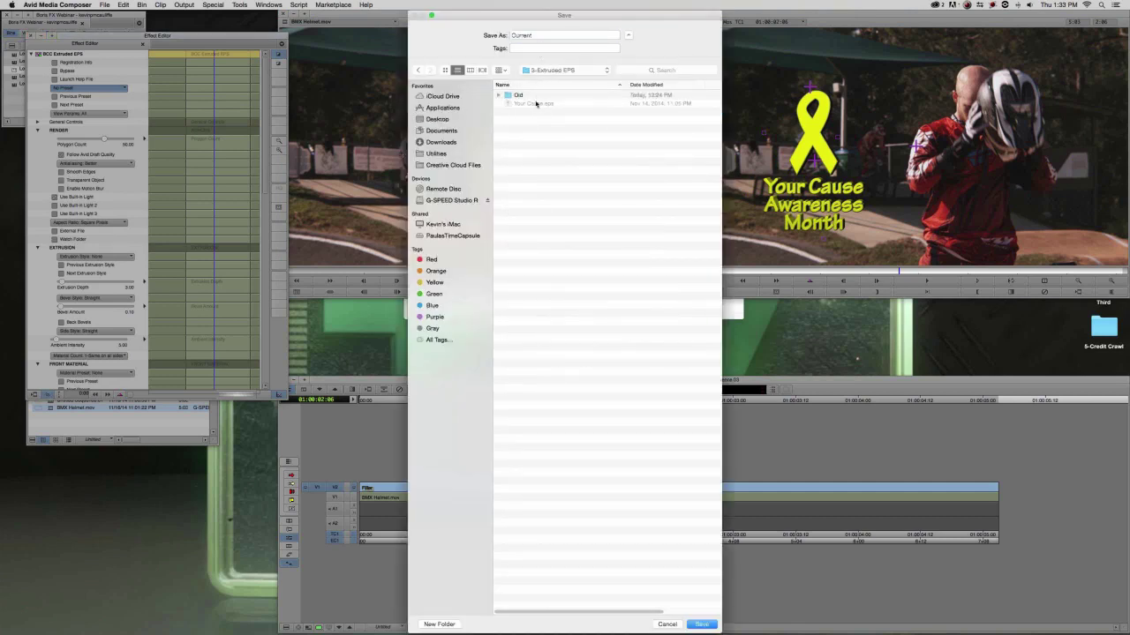
left_click(536, 104)
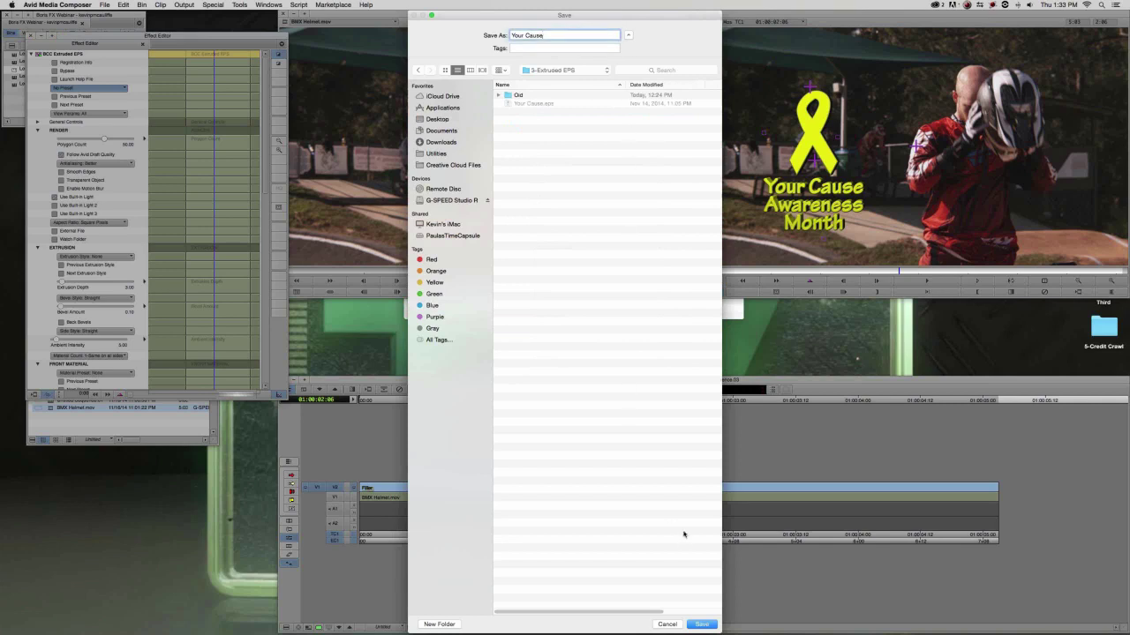
left_click(701, 624)
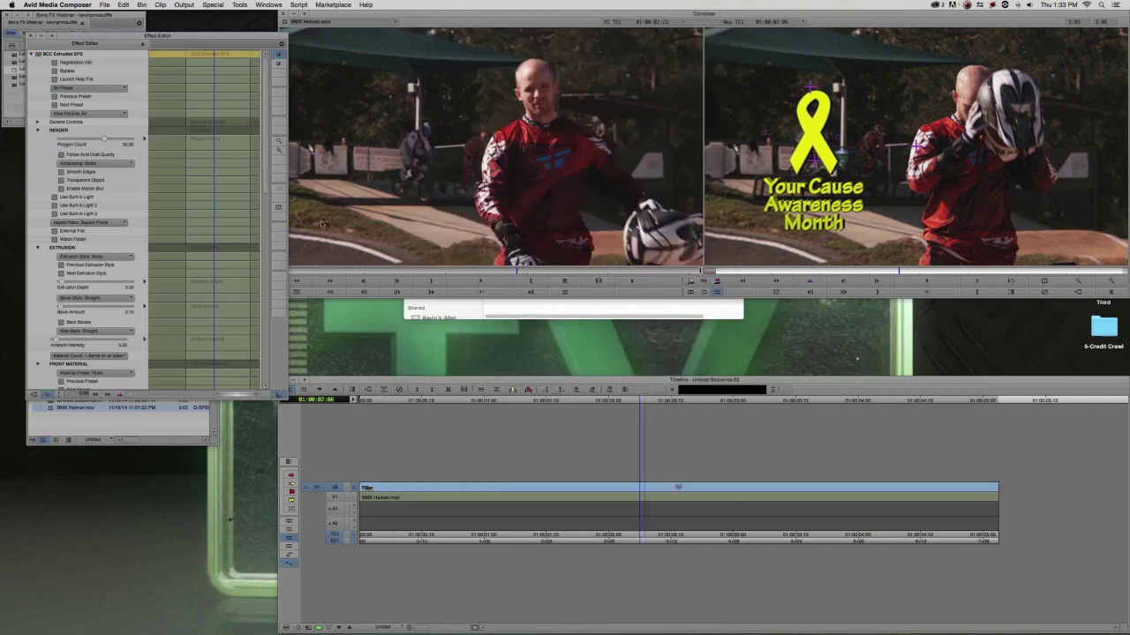
Move the Effect Editor window slightly lower and switch to DaVinci Resolve.
key("super+Tab")
key("super+Tab")
key("super+Tab")
key("super+Tab")
key("super+Tab")
key("super+Tab")
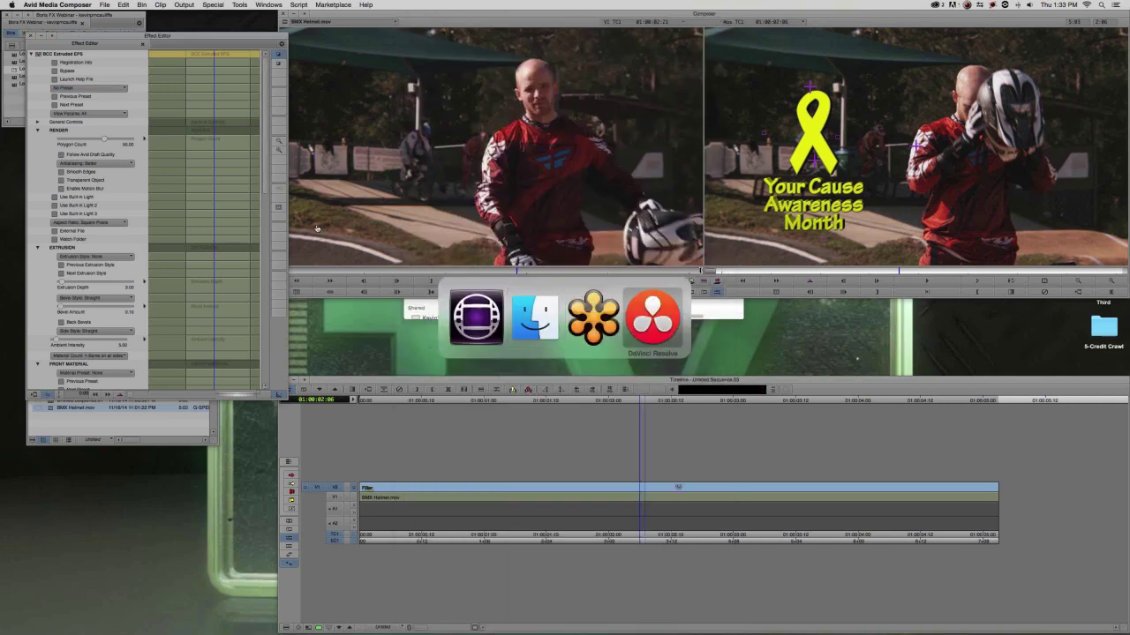
key("super+shift+Tab")
key("super+shift+Tab")
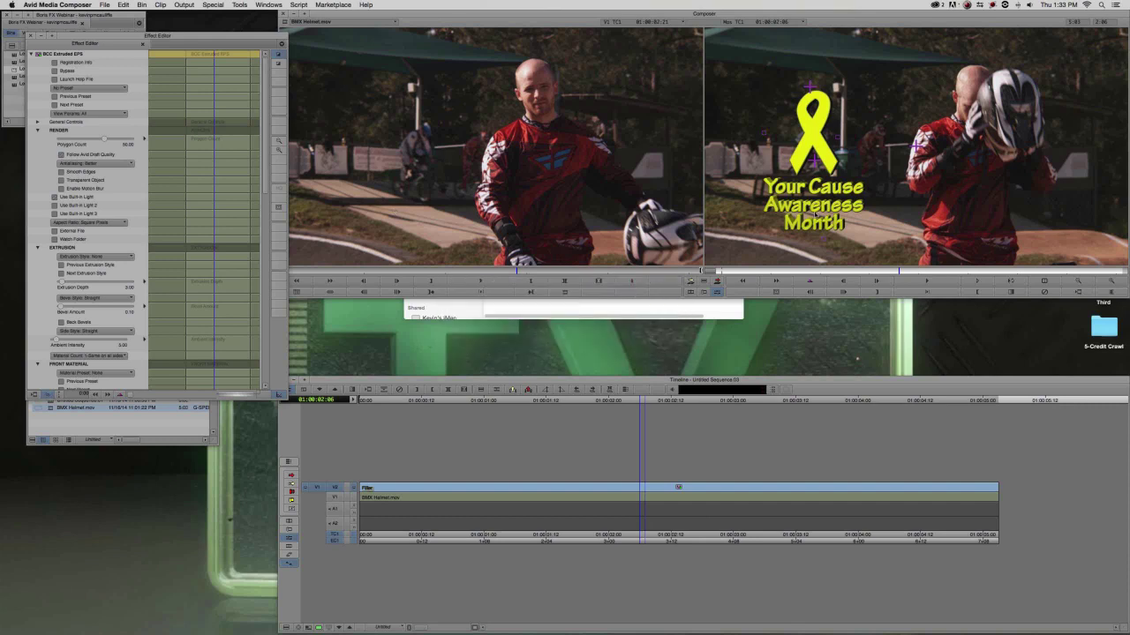
left_click_drag(168, 36, 169, 78)
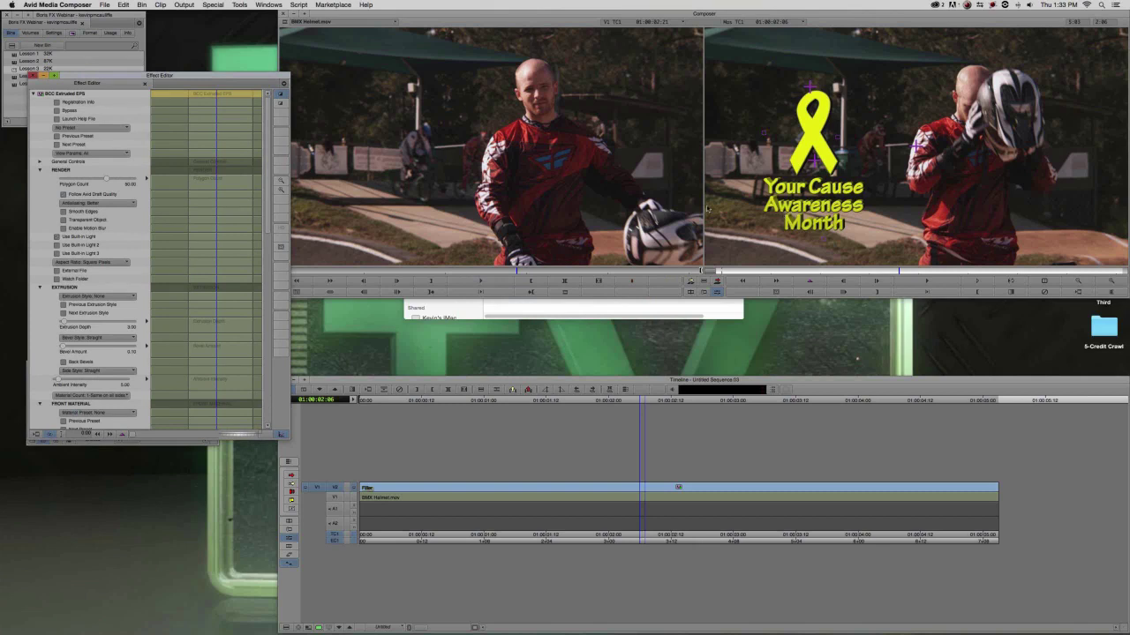
key("super+Tab")
key("super+Tab")
key("super+Tab")
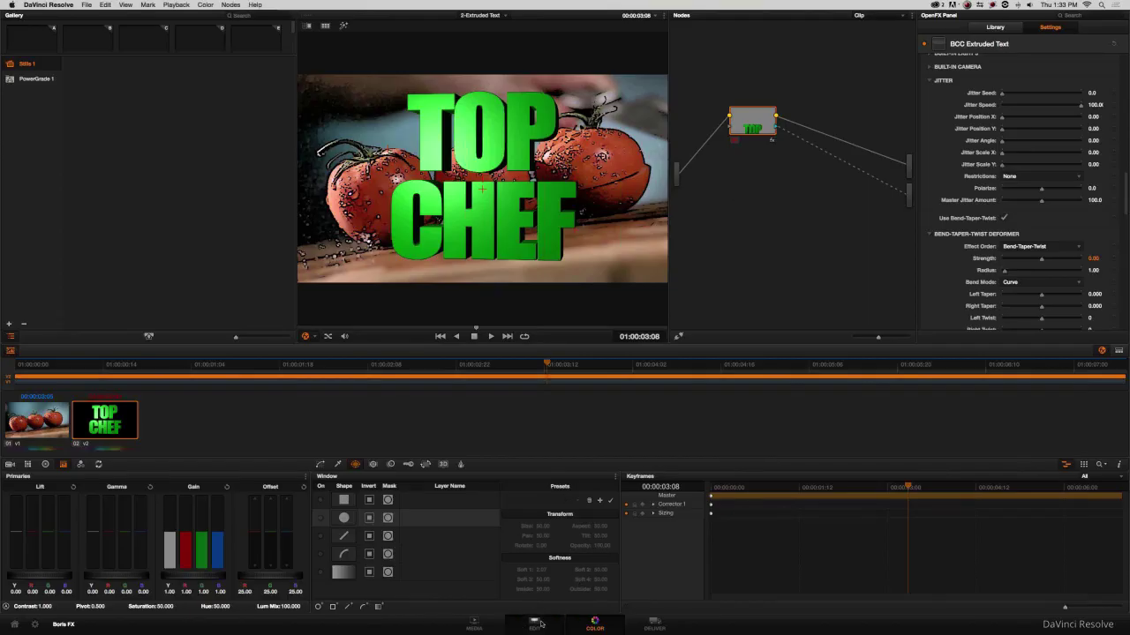
On the Edit page, open the 3-Extruded EPS timeline and park about three seconds into the BMX clip.
left_click(533, 625)
mouse_move(397, 303)
left_mouse_down()
mouse_move(384, 303)
mouse_move(451, 311)
mouse_move(379, 303)
left_mouse_up()
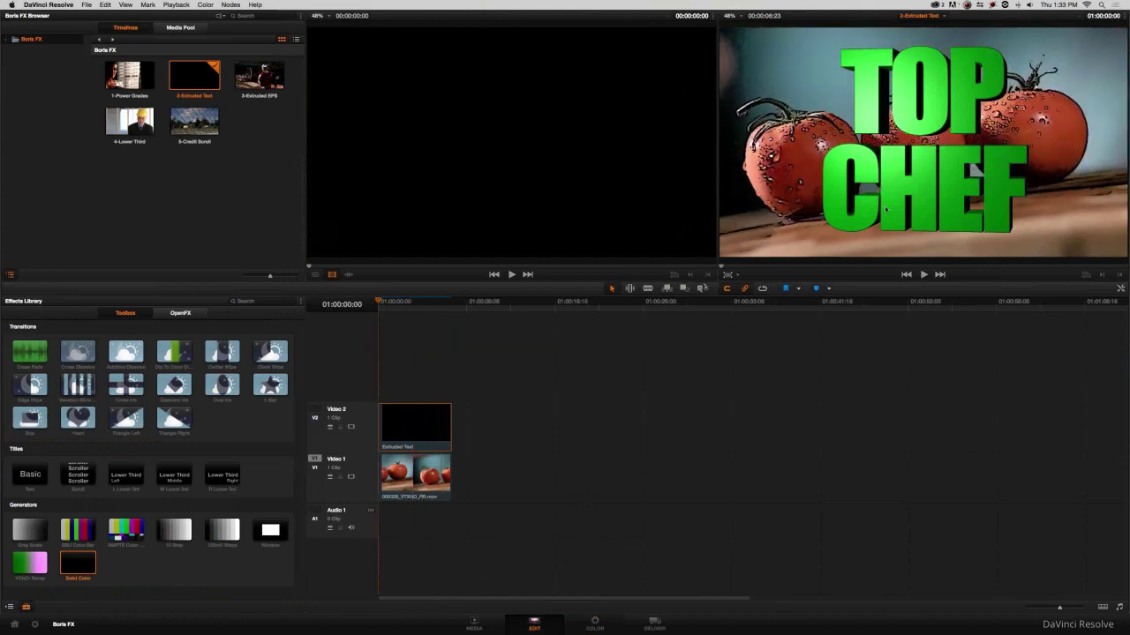
mouse_move(397, 309)
left_mouse_down()
mouse_move(426, 303)
mouse_move(394, 302)
left_mouse_up()
double_click(265, 81)
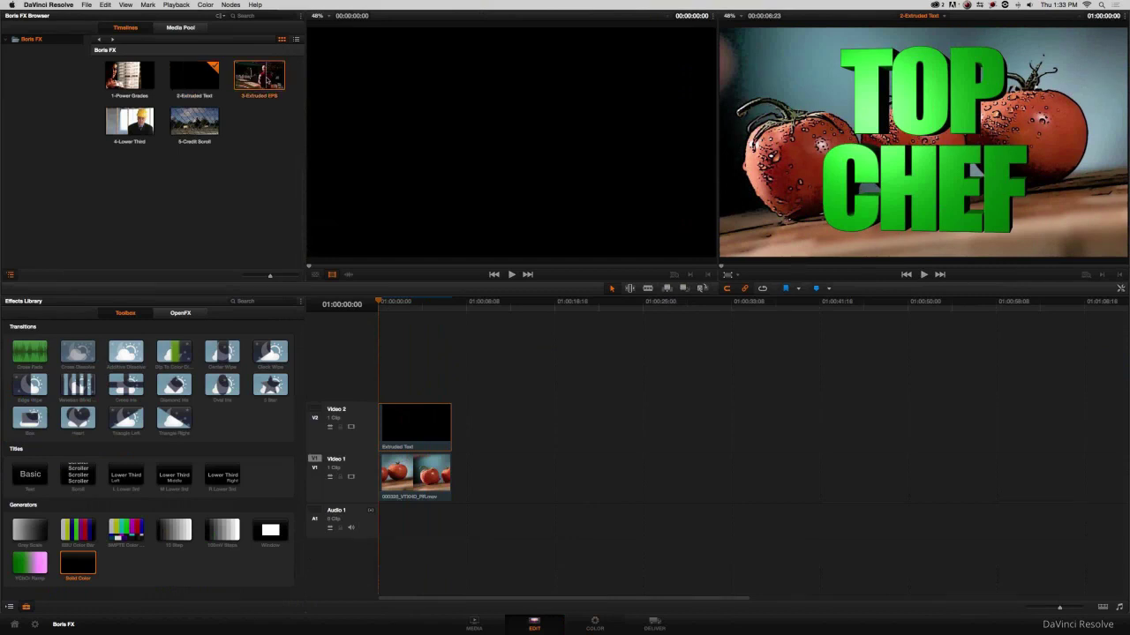
left_click_drag(387, 307, 409, 370)
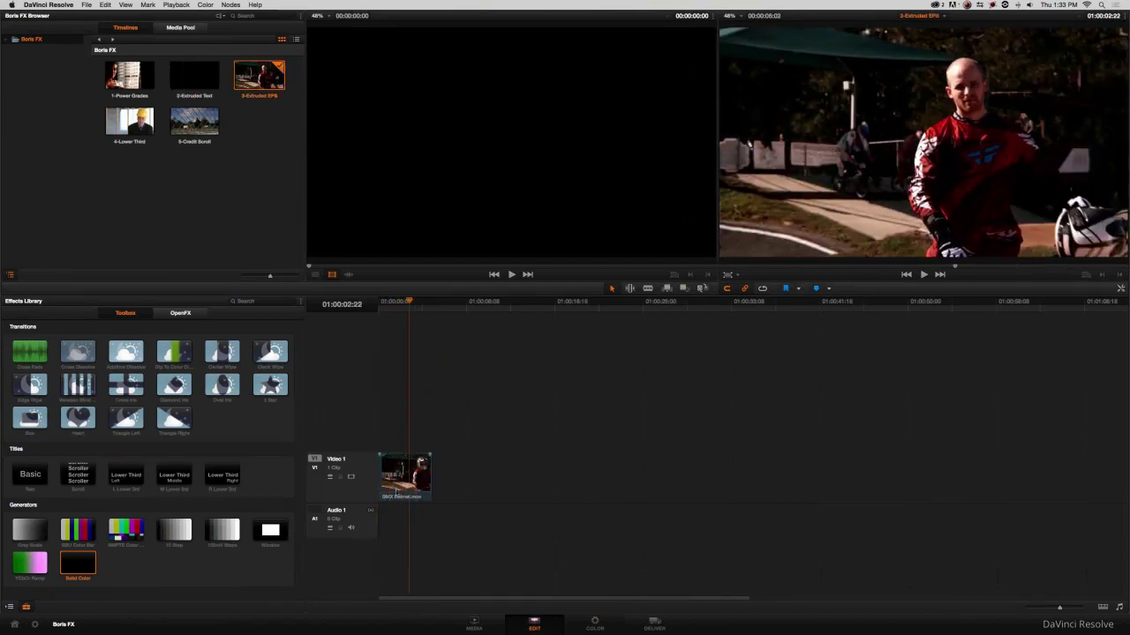
left_click(598, 627)
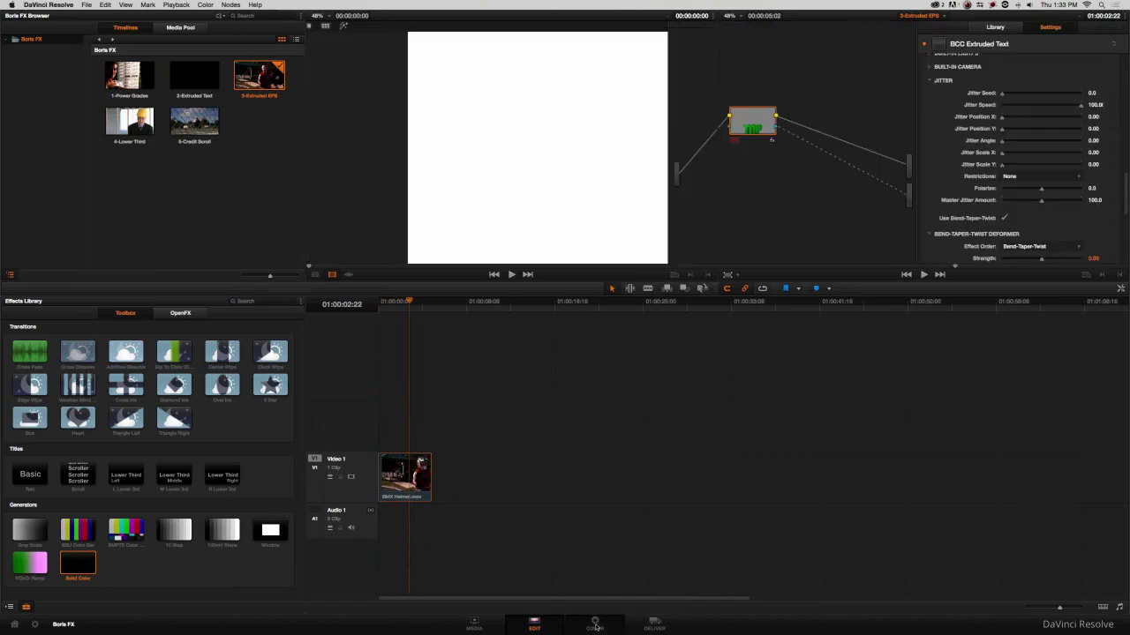
left_click(544, 625)
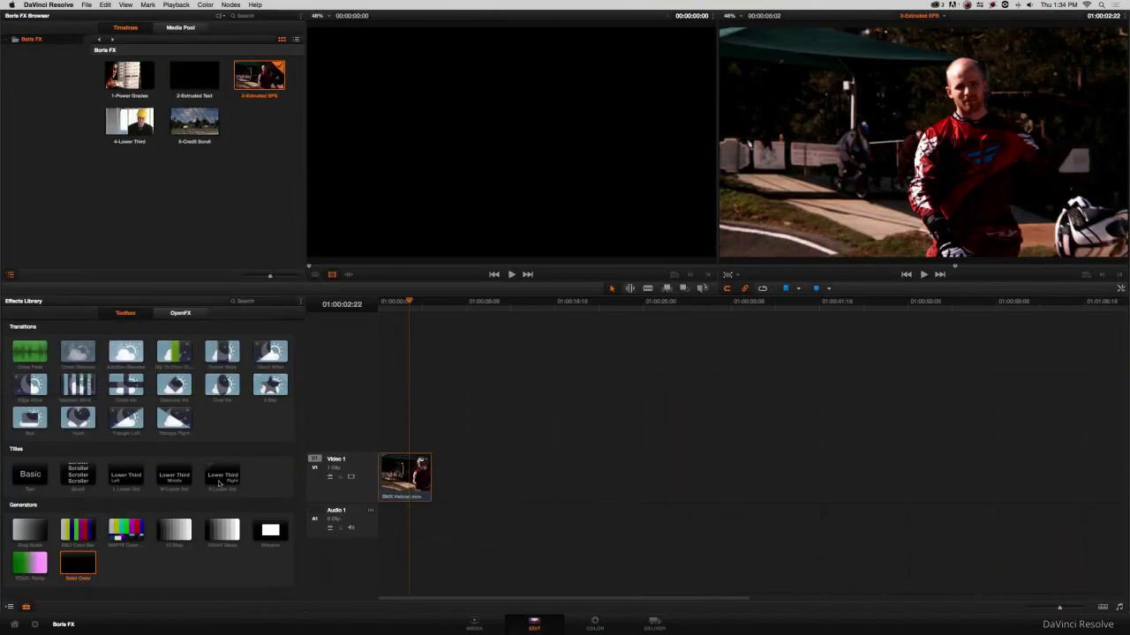
Add a Solid Color clip on Video 2 and turn it into Compound Clip 1.
left_click_drag(78, 564, 422, 428)
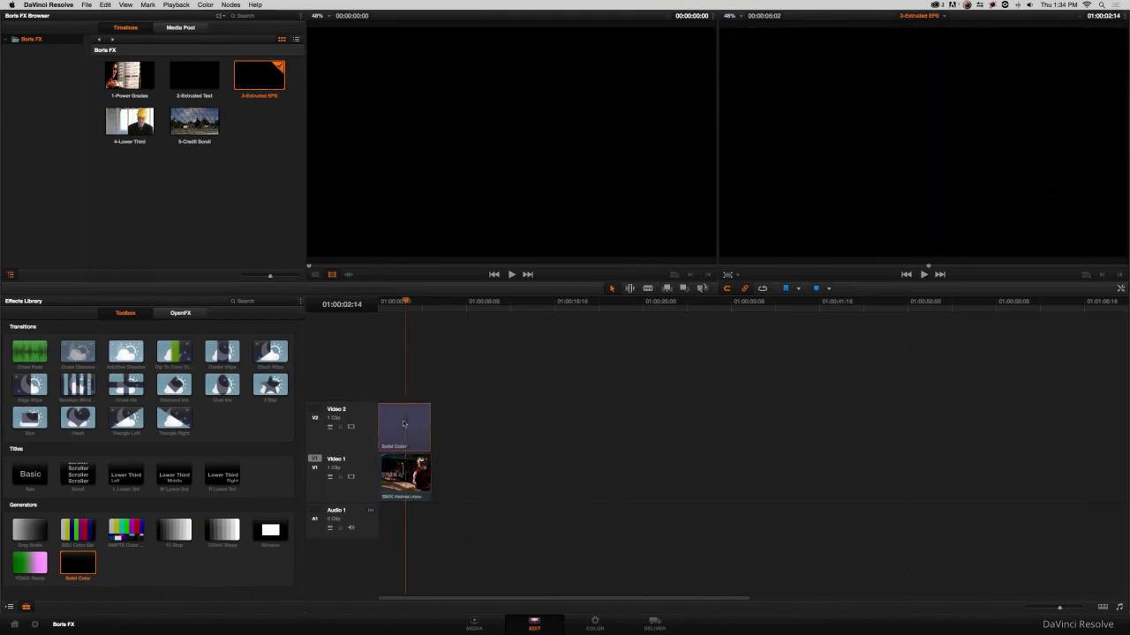
right_click(407, 420)
left_click(436, 194)
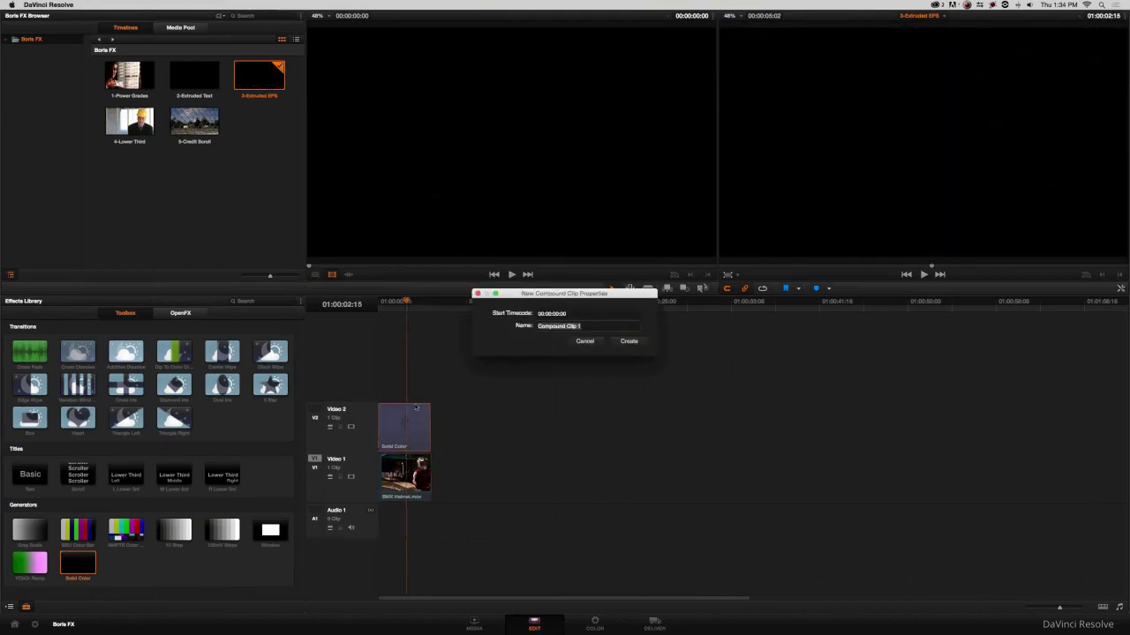
left_click(622, 341)
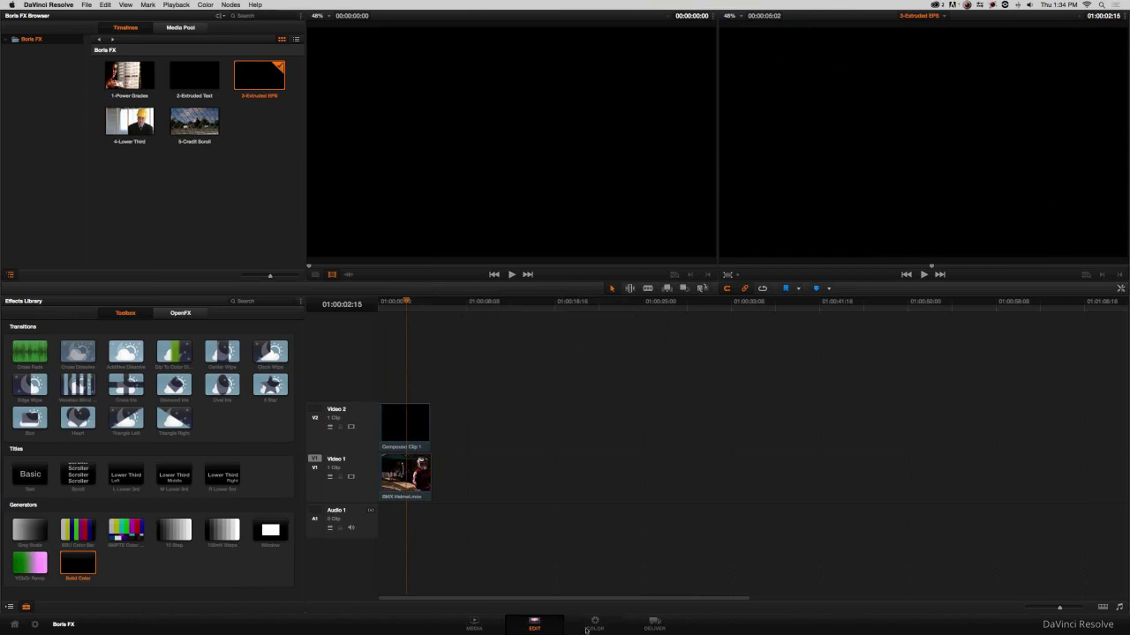
left_click(586, 628)
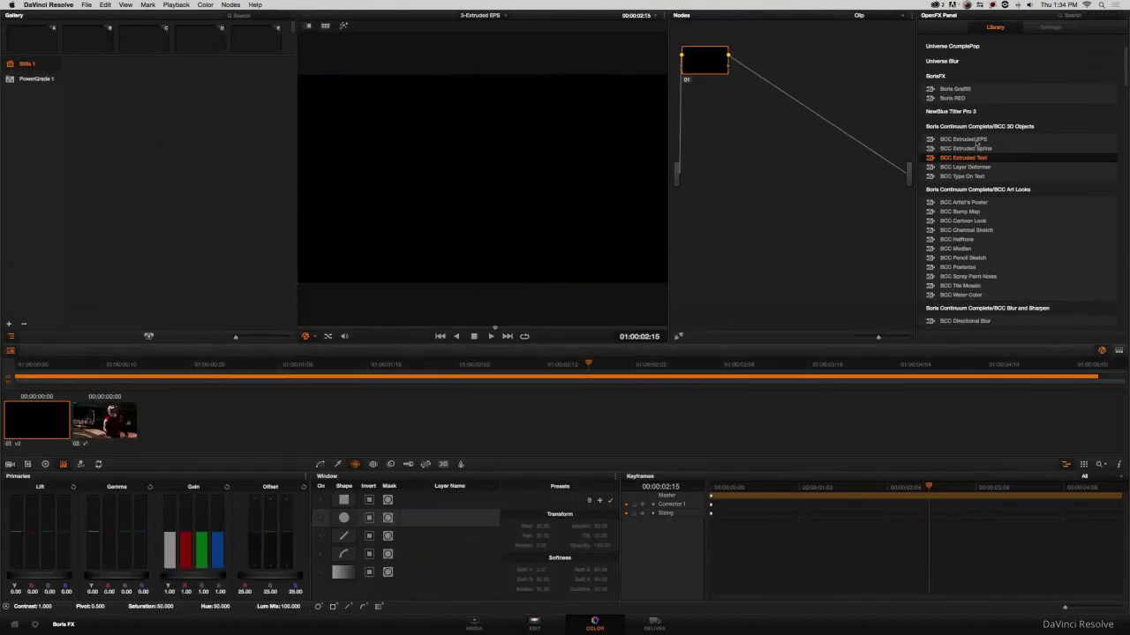
Apply BCC Extruded EPS to node 01 and load the Your Cause.bsp preset from the 3-Extruded EPS folder.
left_click_drag(971, 140, 706, 62)
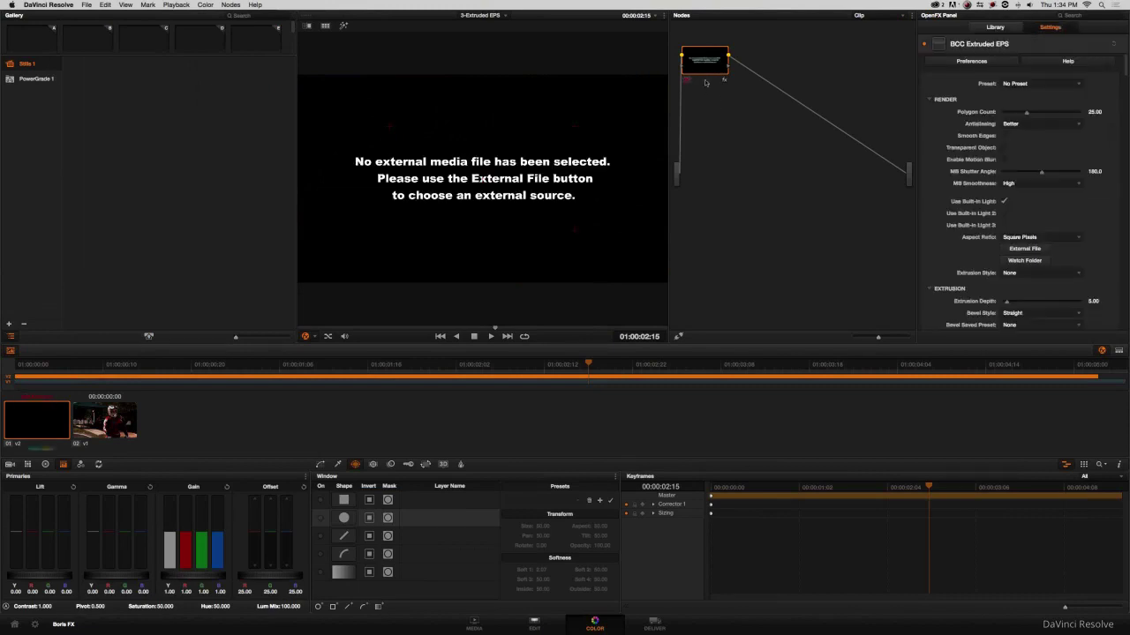
left_click(1028, 83)
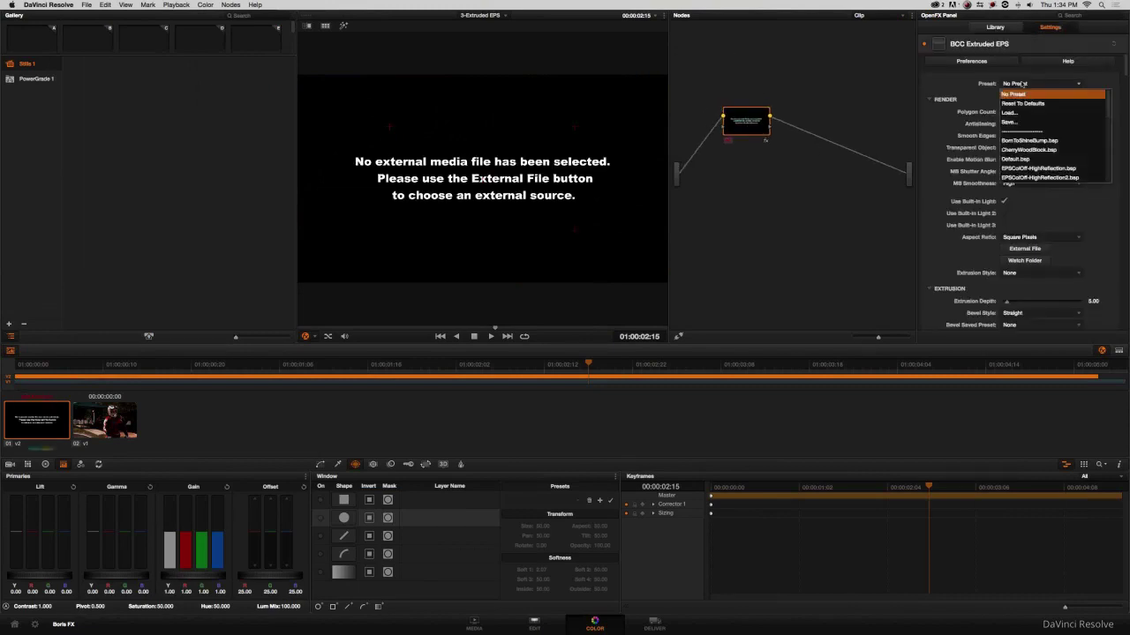
left_click(1011, 113)
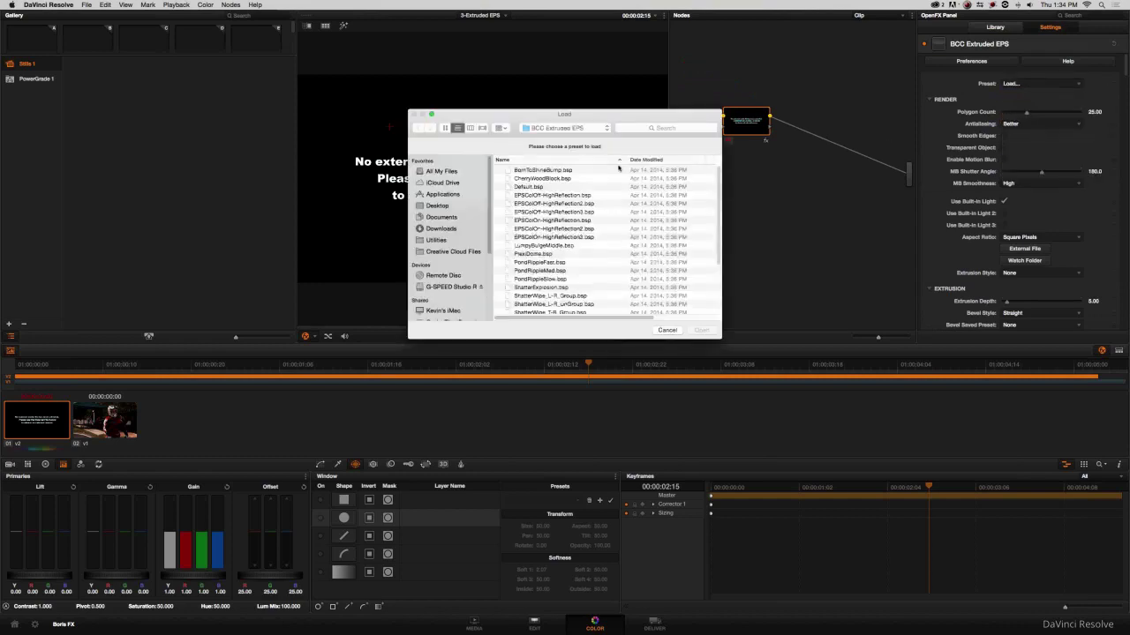
left_click(438, 206)
double_click(528, 189)
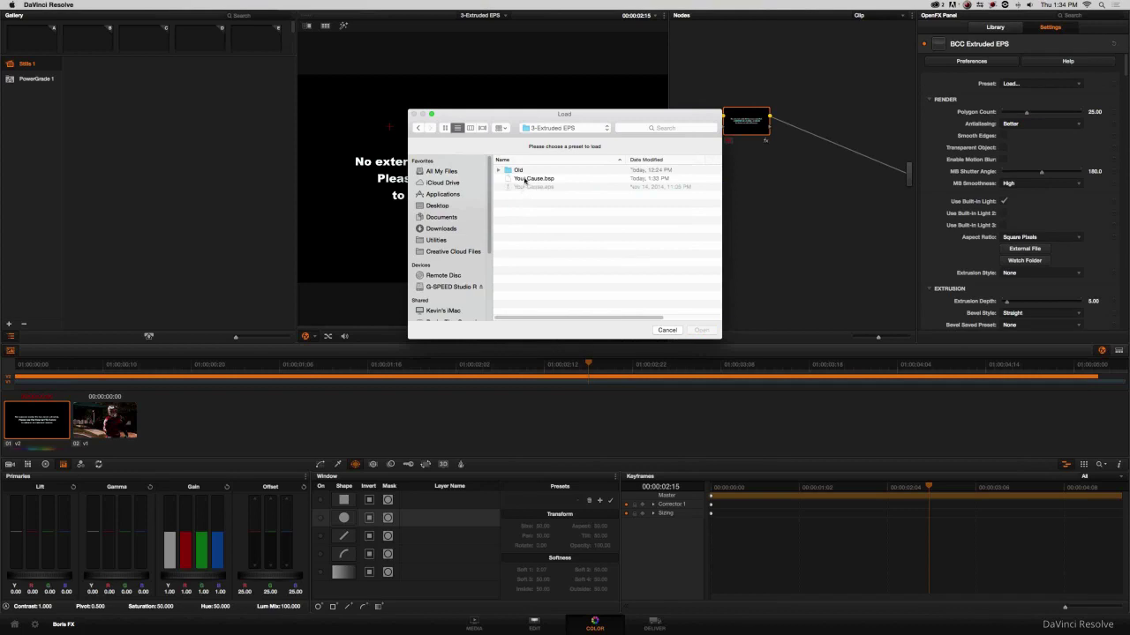
left_click(526, 180)
left_click(699, 329)
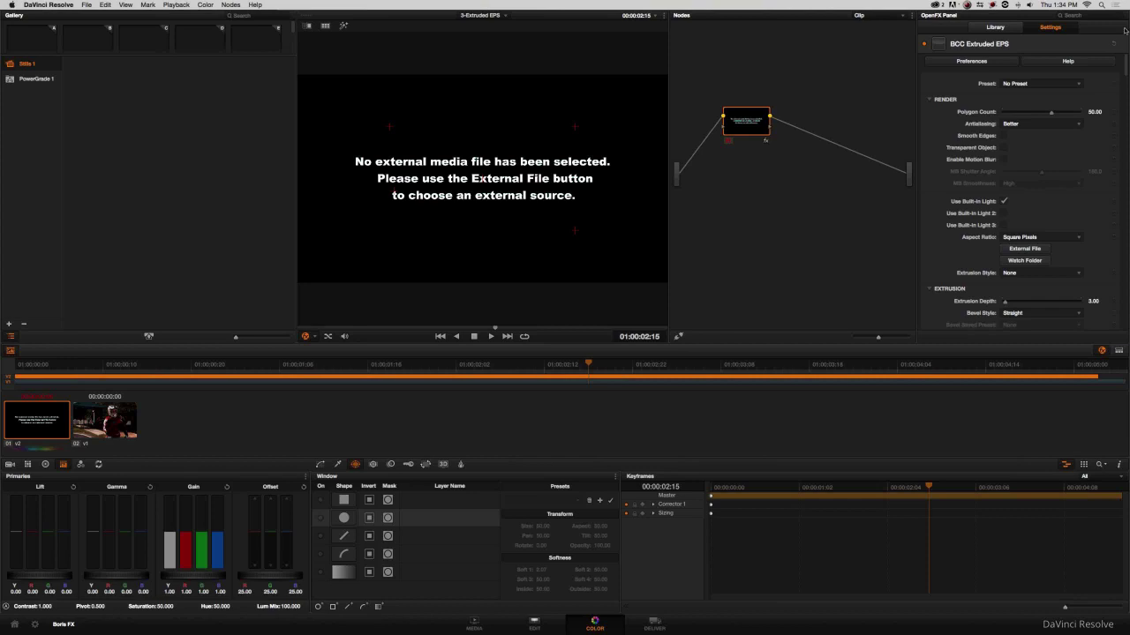
Set Your Cause.eps as the effect's external file for the ribbon graphic.
left_click_drag(1126, 70, 1126, 76)
scroll(1112, 102, "up", 3)
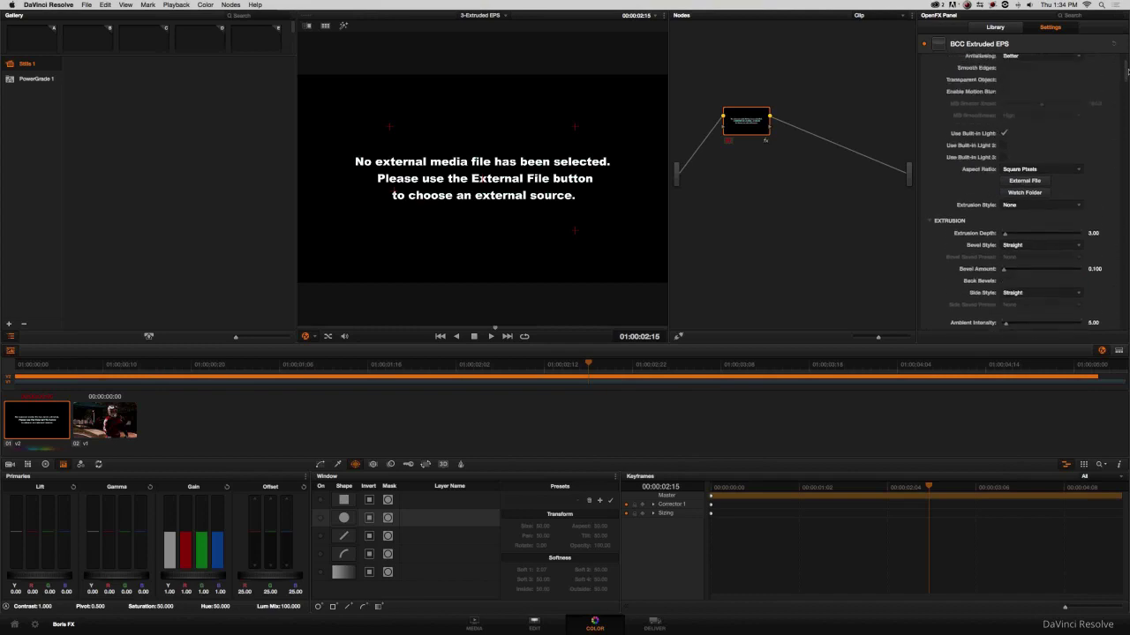
left_click(1026, 203)
left_click(539, 187)
left_click(702, 331)
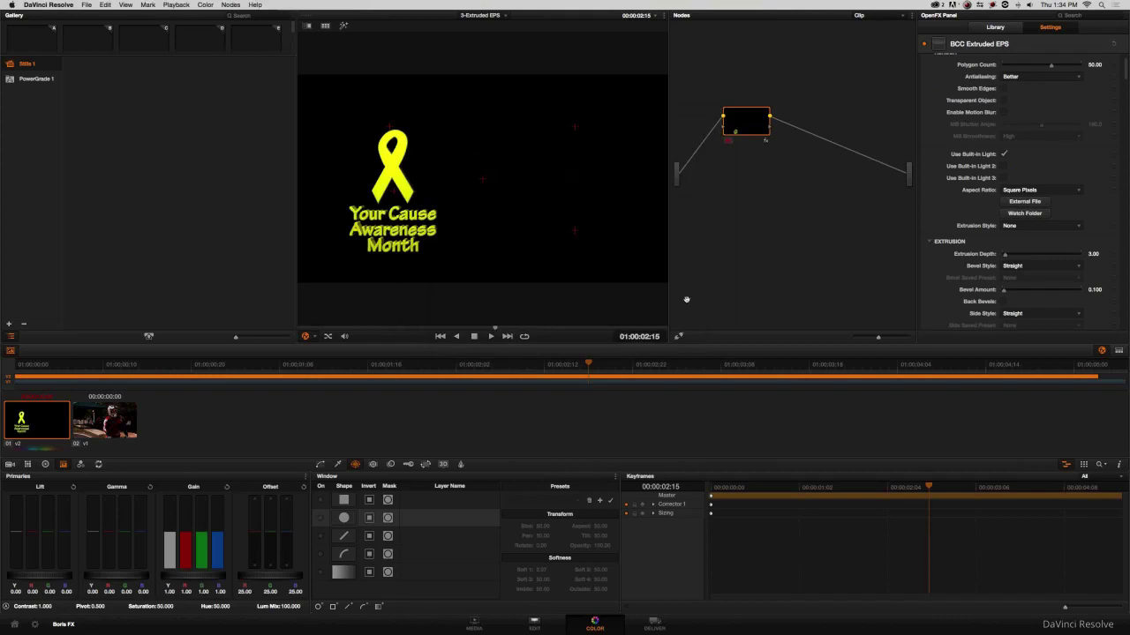
right_click(749, 118)
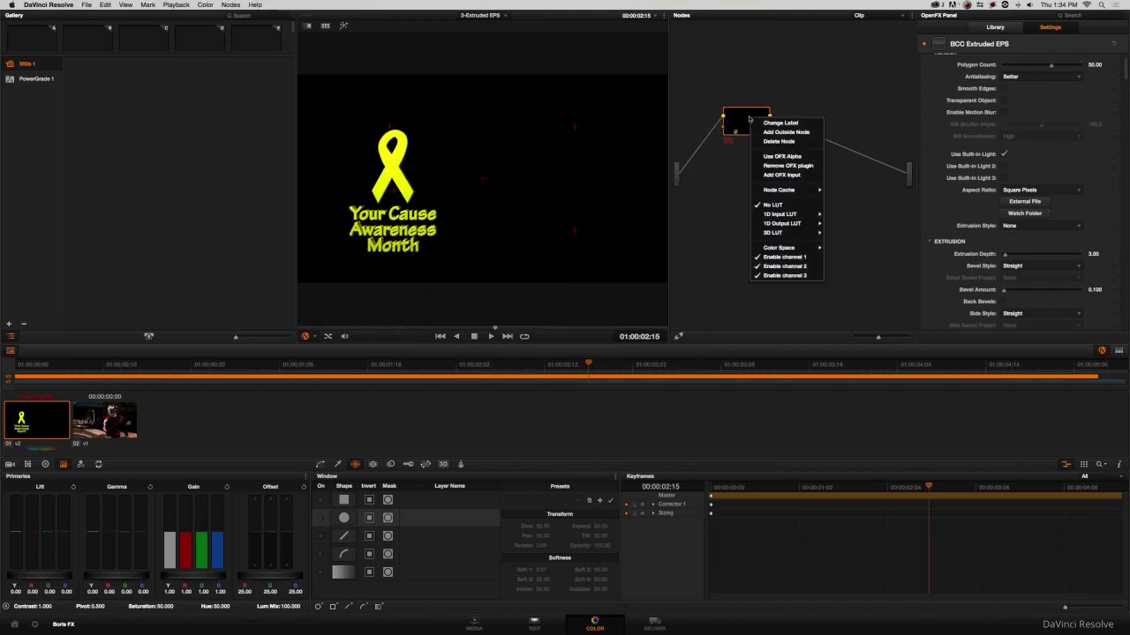
Add an OFX input to the Extruded EPS node and wire its output to a new alpha output.
left_click(773, 175)
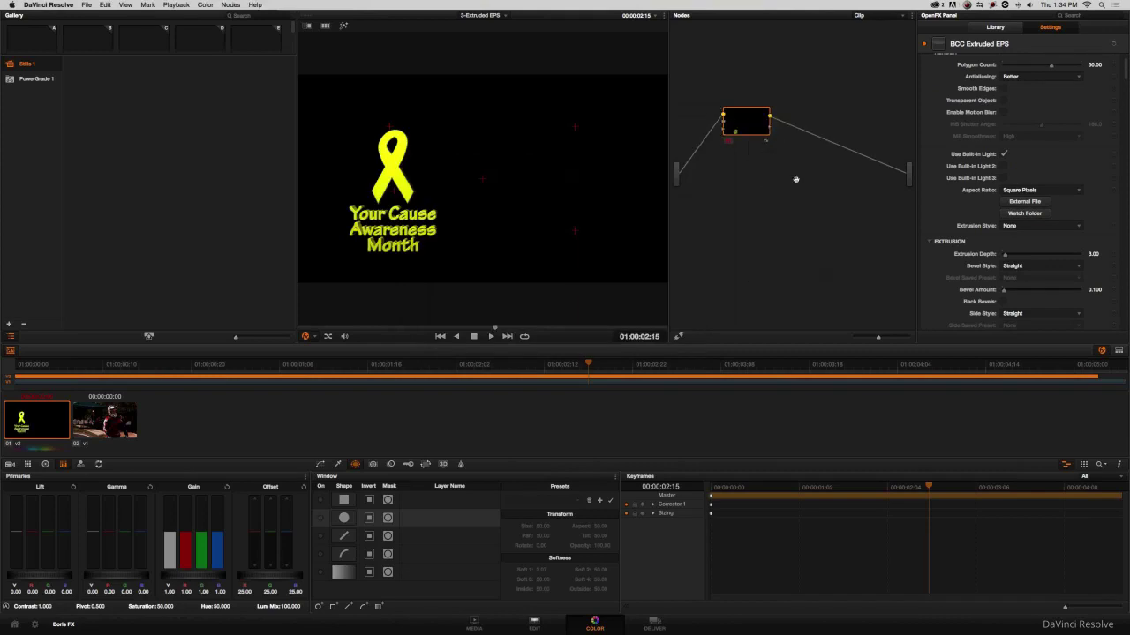
mouse_move(751, 124)
left_mouse_down()
mouse_move(758, 152)
mouse_move(749, 139)
left_mouse_up()
right_click(803, 195)
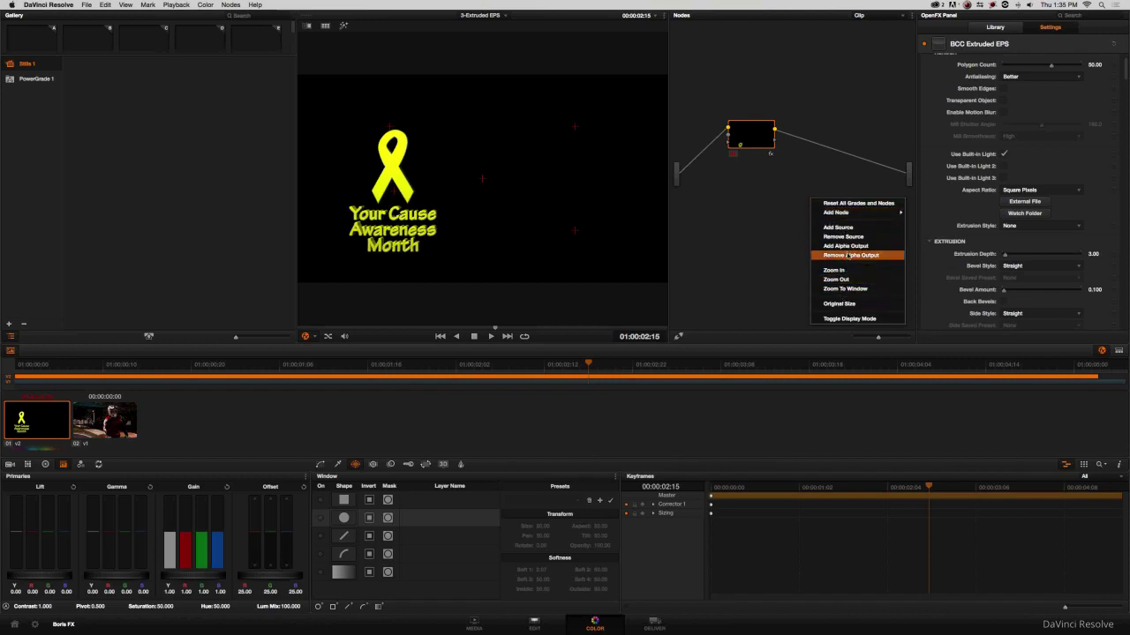
left_click(847, 246)
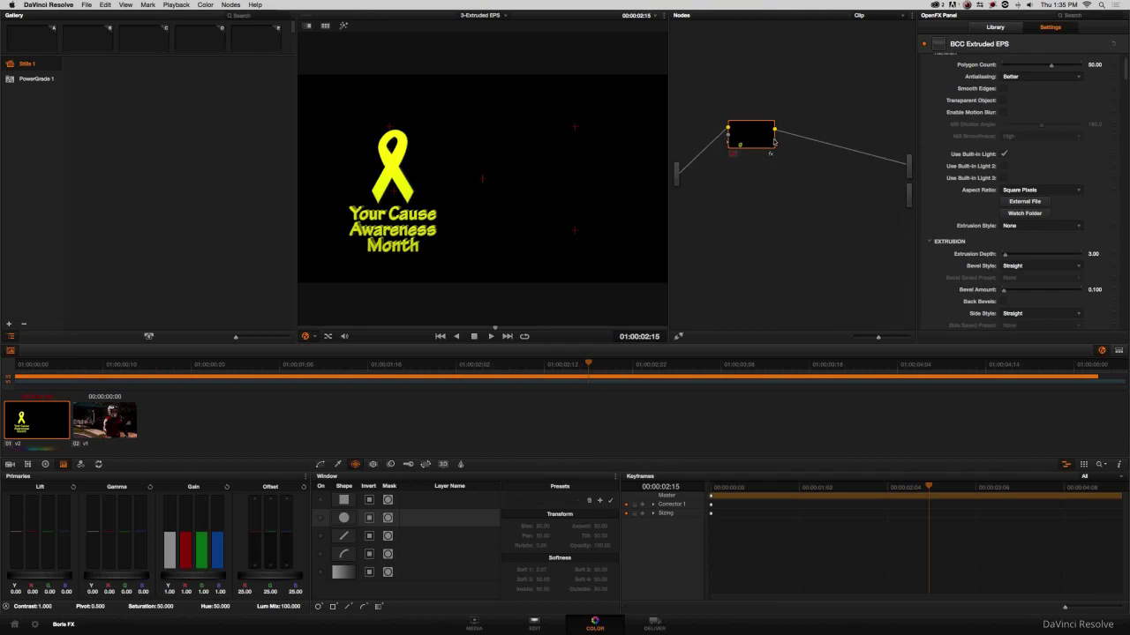
left_click_drag(775, 143, 904, 194)
Select the BMX clip on Video 1 and apply BCC Extruded EPS to its node on the Color page.
left_click(536, 625)
left_click(422, 461)
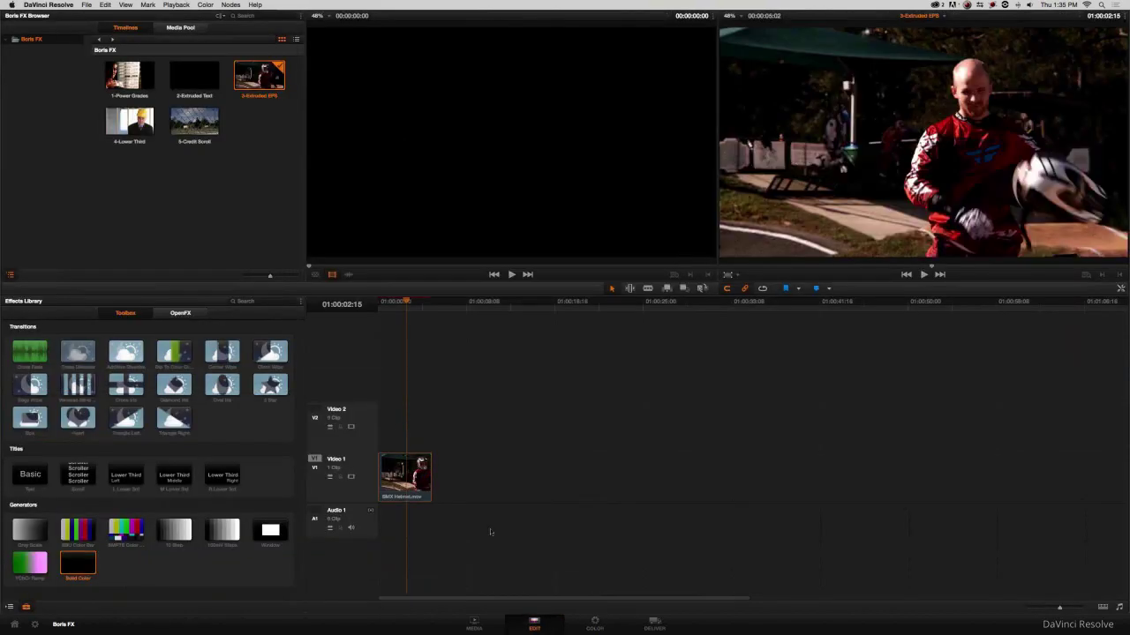
left_click(591, 622)
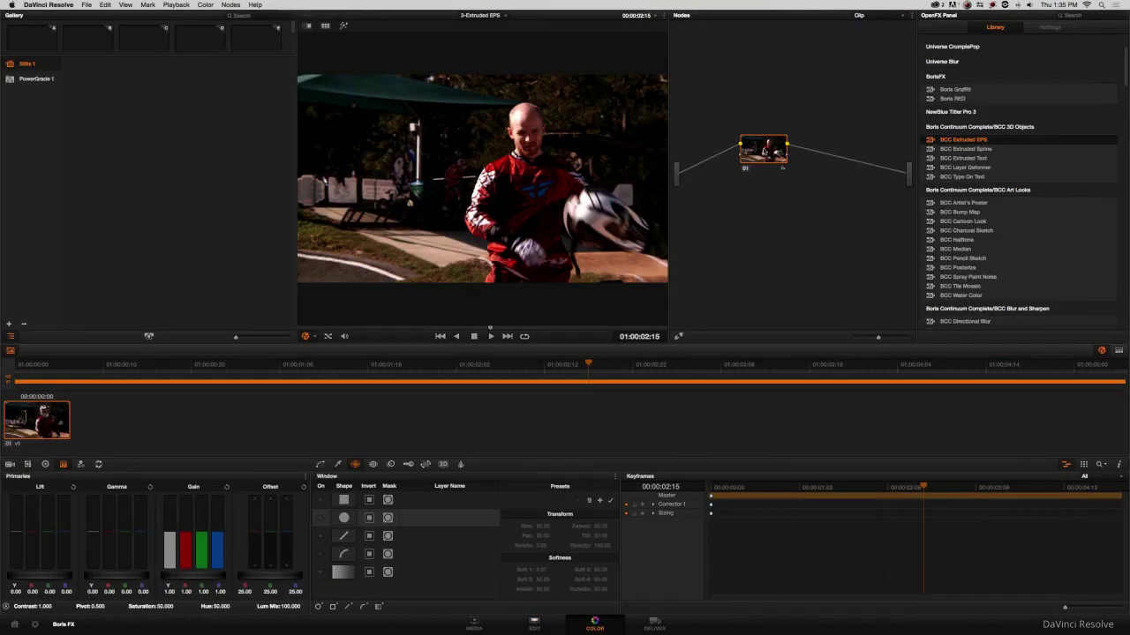
left_click(764, 150)
left_click_drag(763, 150, 765, 173)
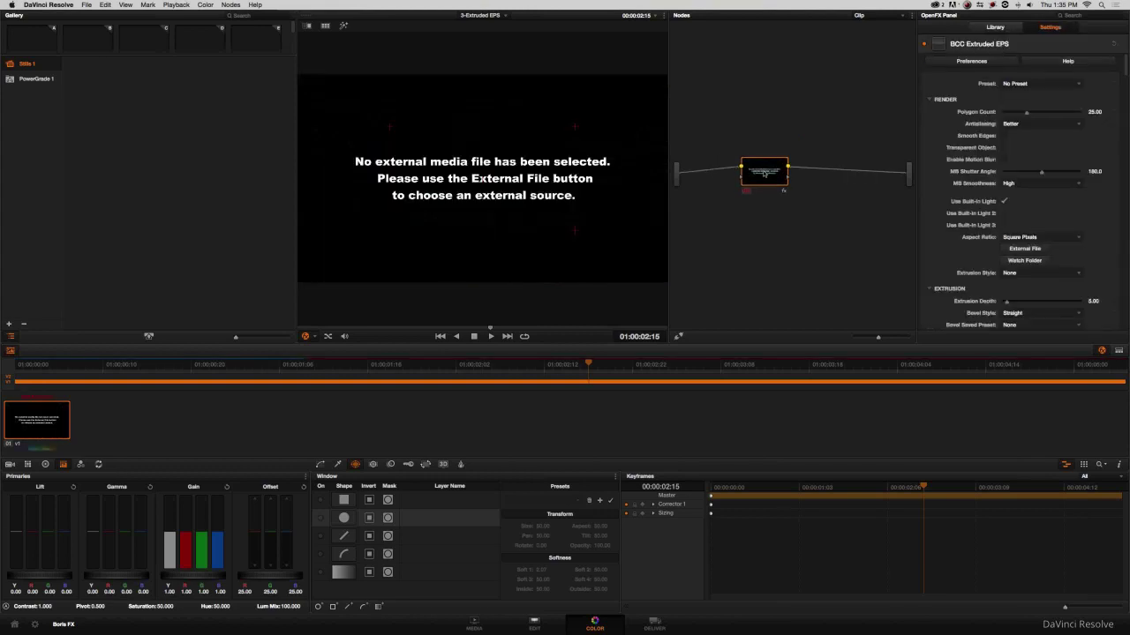
Load the Your Cause.bsp preset into the Extruded EPS effect.
left_click(1023, 85)
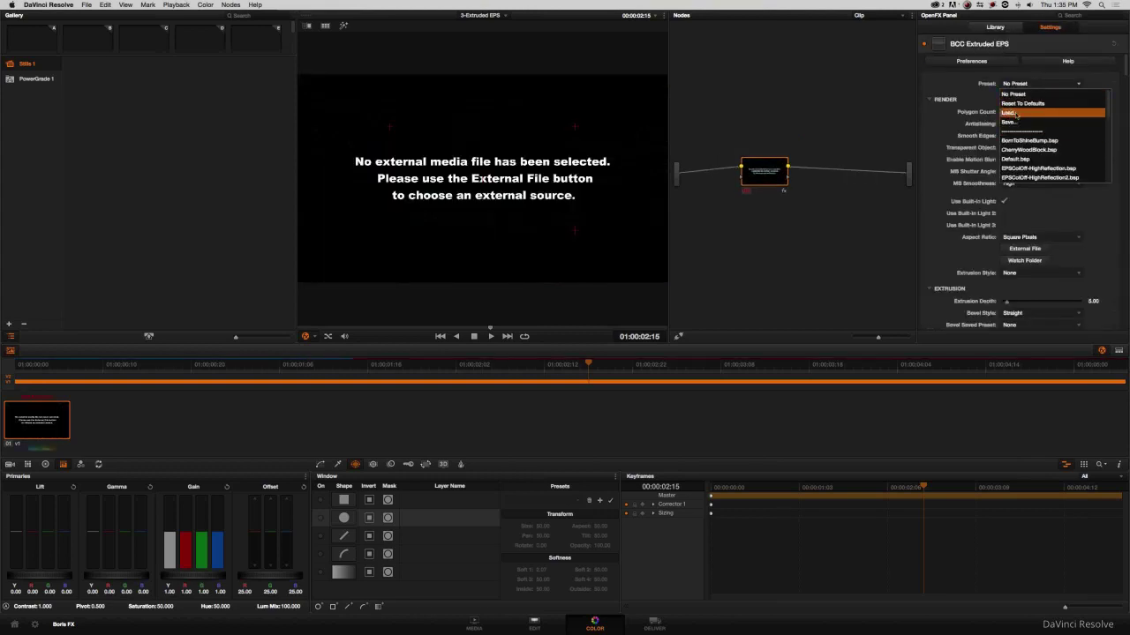
left_click(1008, 113)
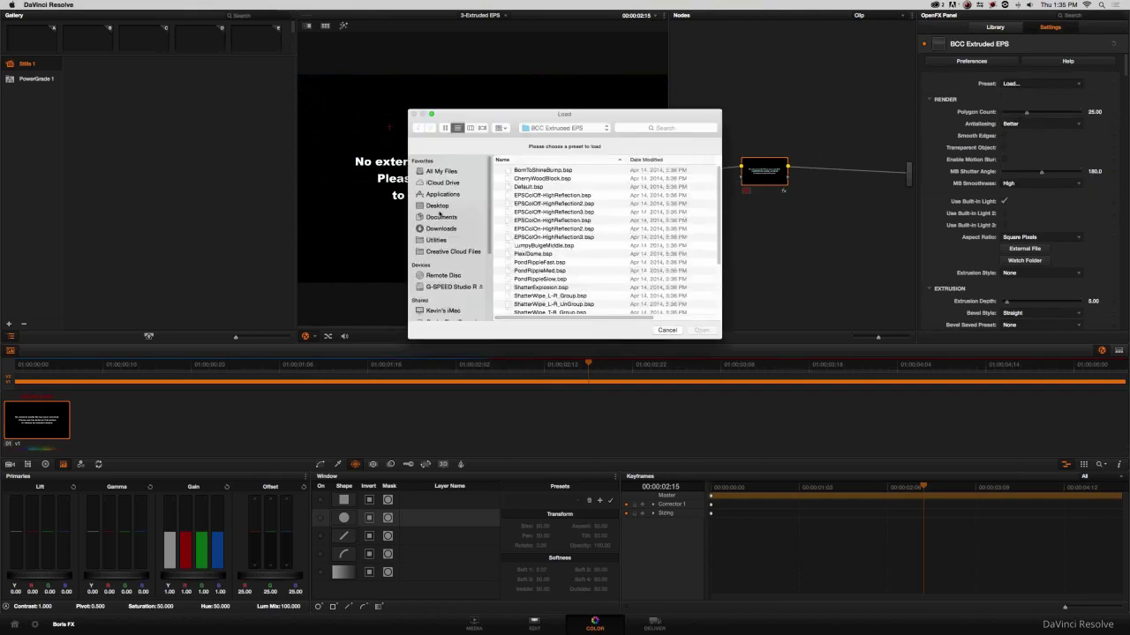
left_click(437, 206)
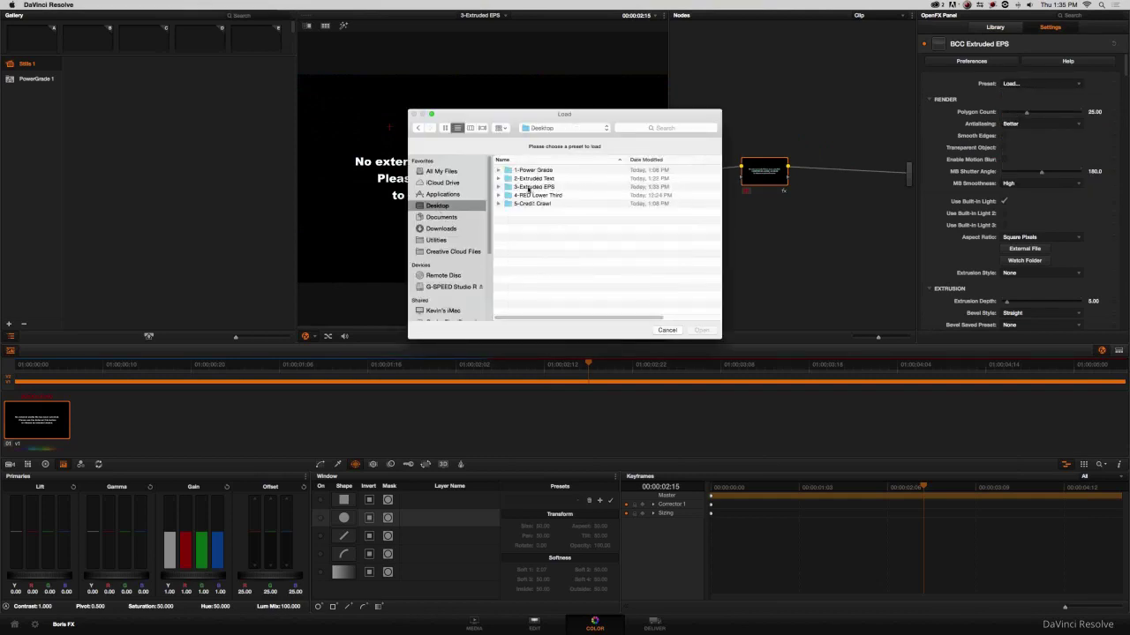
double_click(527, 188)
left_click(527, 178)
left_click(702, 331)
Load Your Cause.eps as the graphic, then undo twice to restore the original footage and return to Edit.
left_click(1024, 249)
left_click(538, 187)
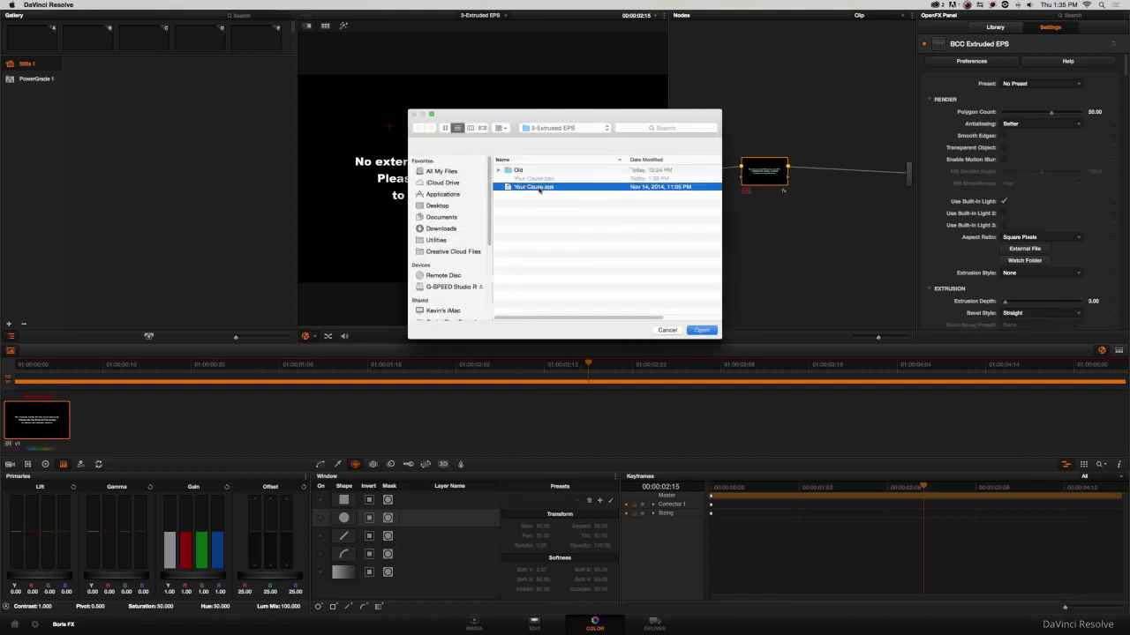
double_click(538, 187)
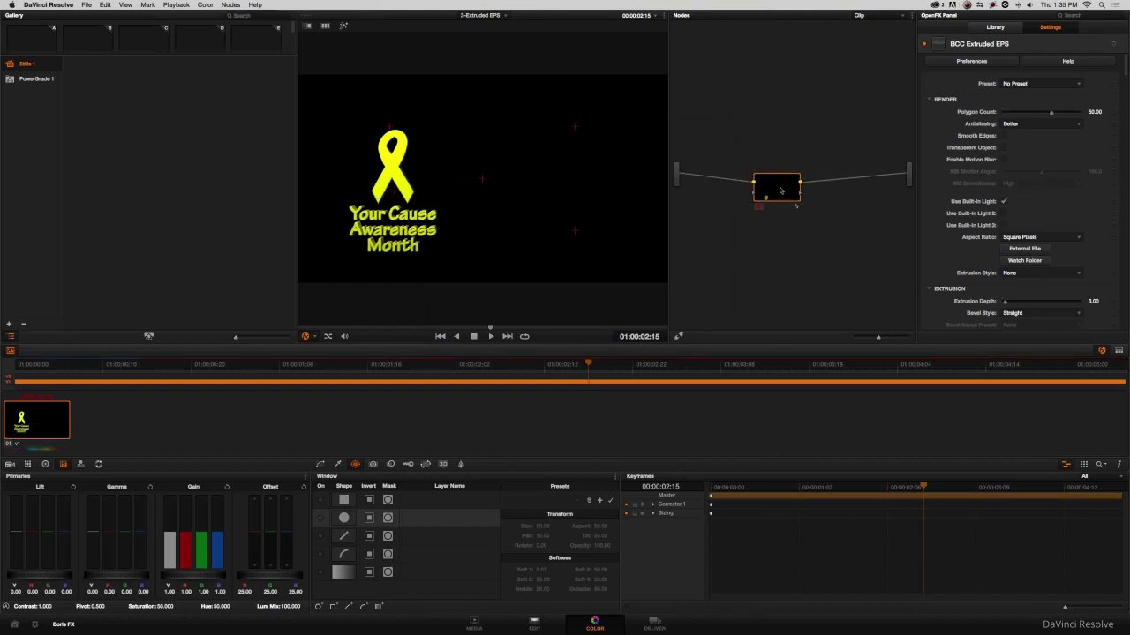
left_click_drag(780, 191, 768, 181)
key("super+z")
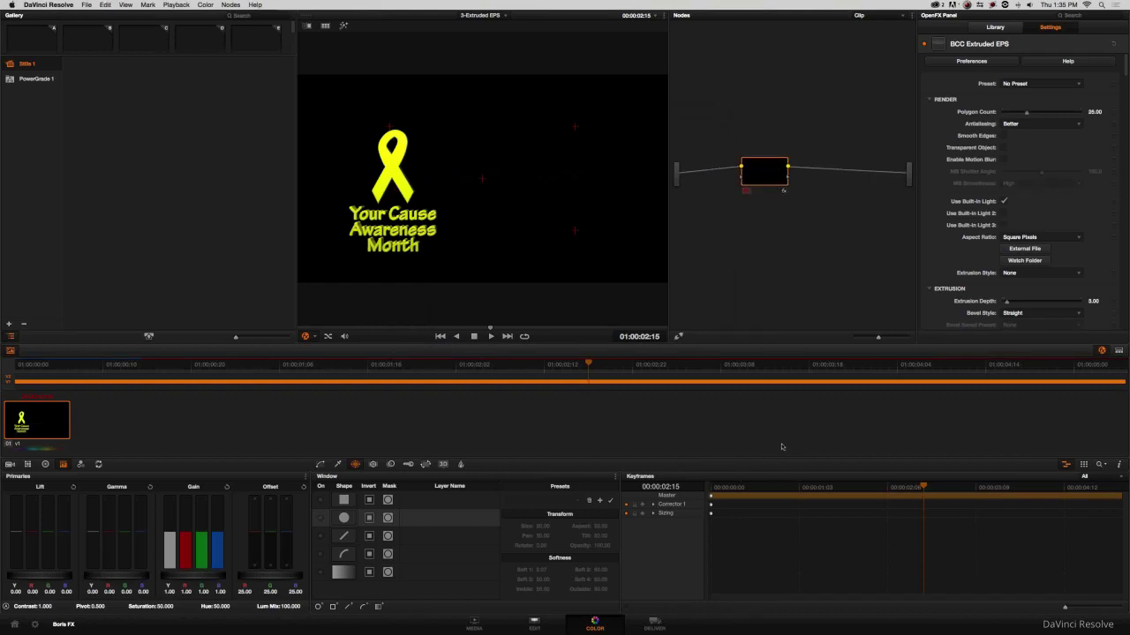
key("super+z")
key("super+z")
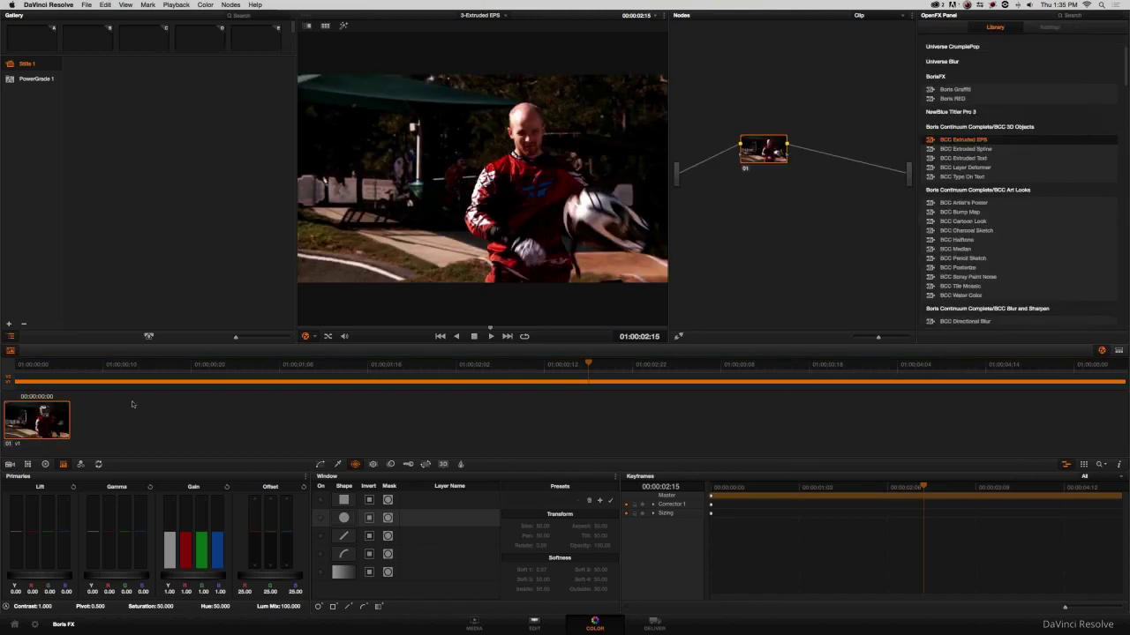
left_click(523, 618)
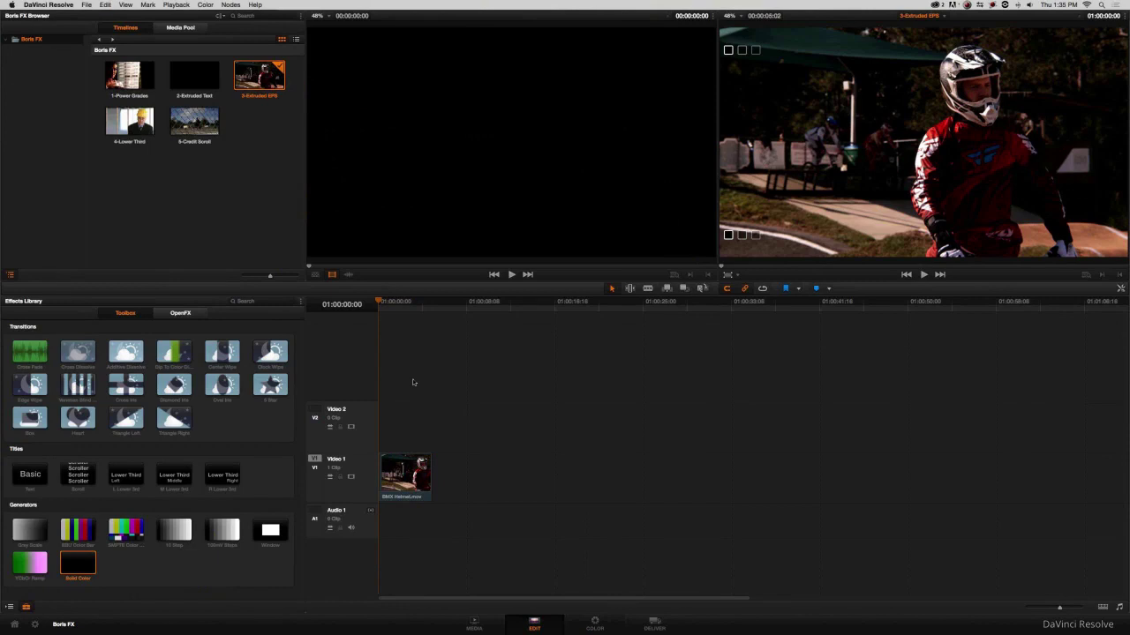
Park the playhead about two seconds in and open the compound graphic clip on the Color page.
left_click(403, 306)
left_click_drag(403, 310, 408, 309)
left_click(595, 622)
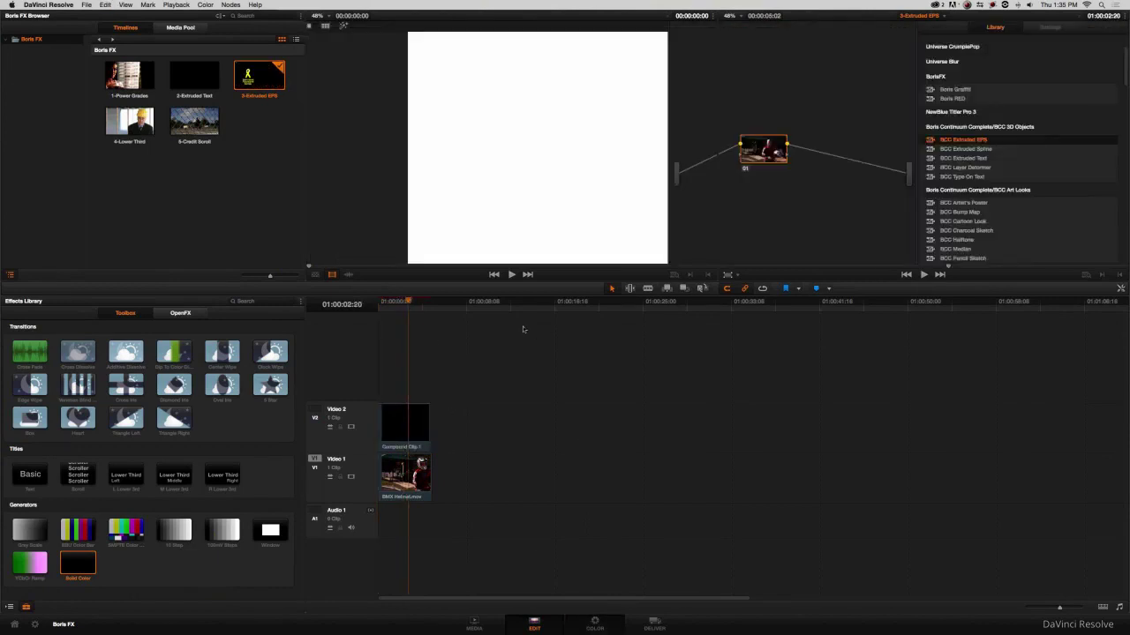
left_click(609, 625)
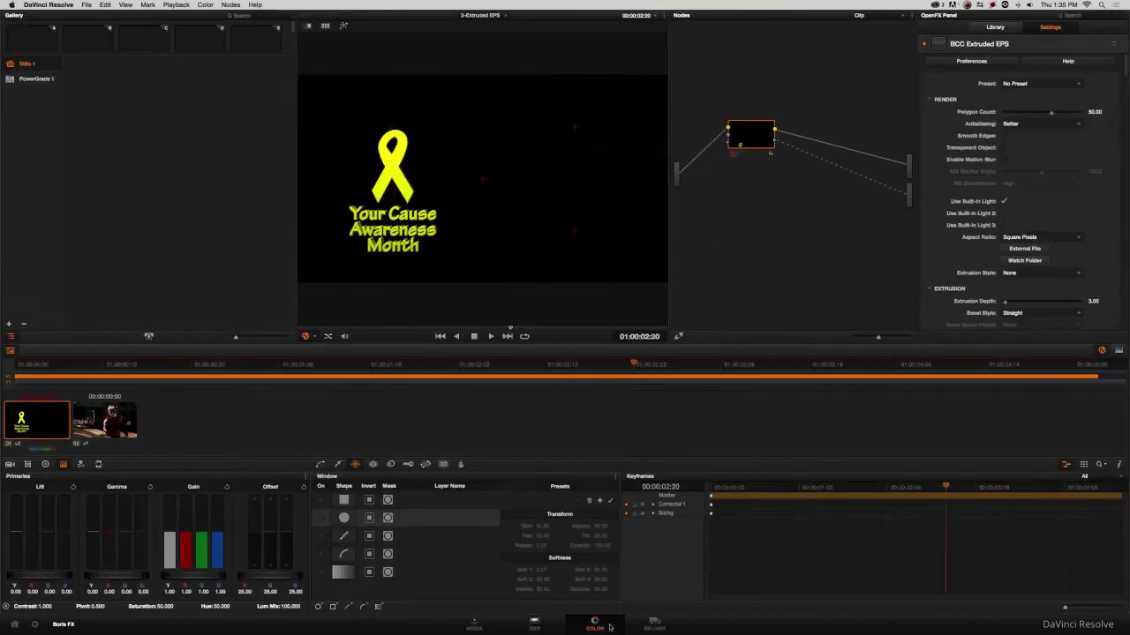
Turn on Use OFX Alpha for the BCC Extruded EPS node and move it lower in the graph.
right_click(746, 123)
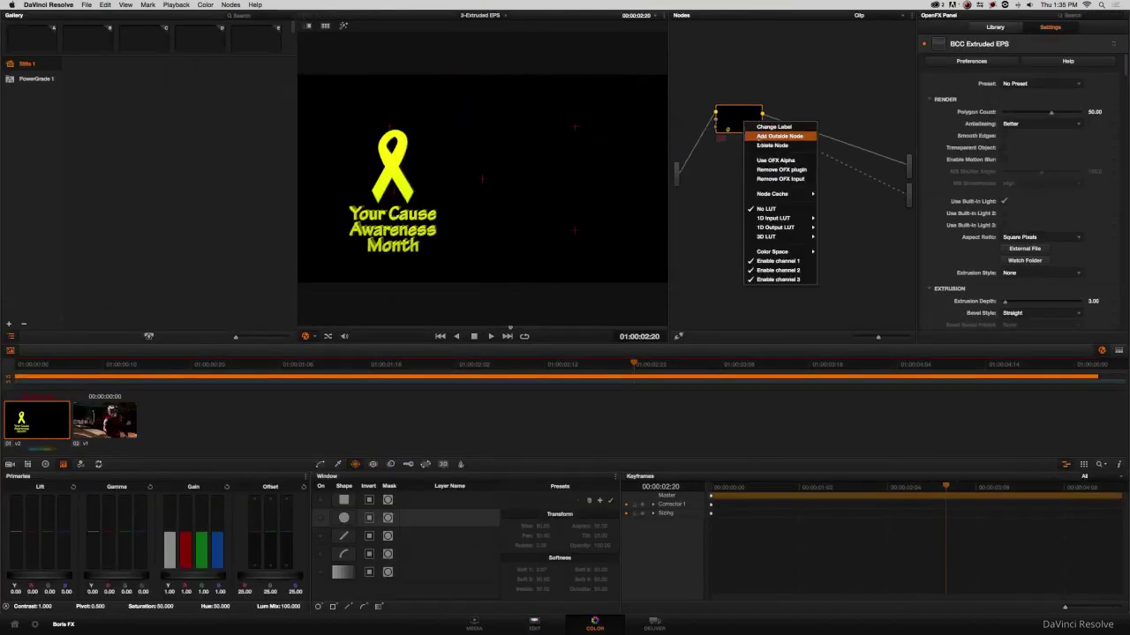
left_click(774, 161)
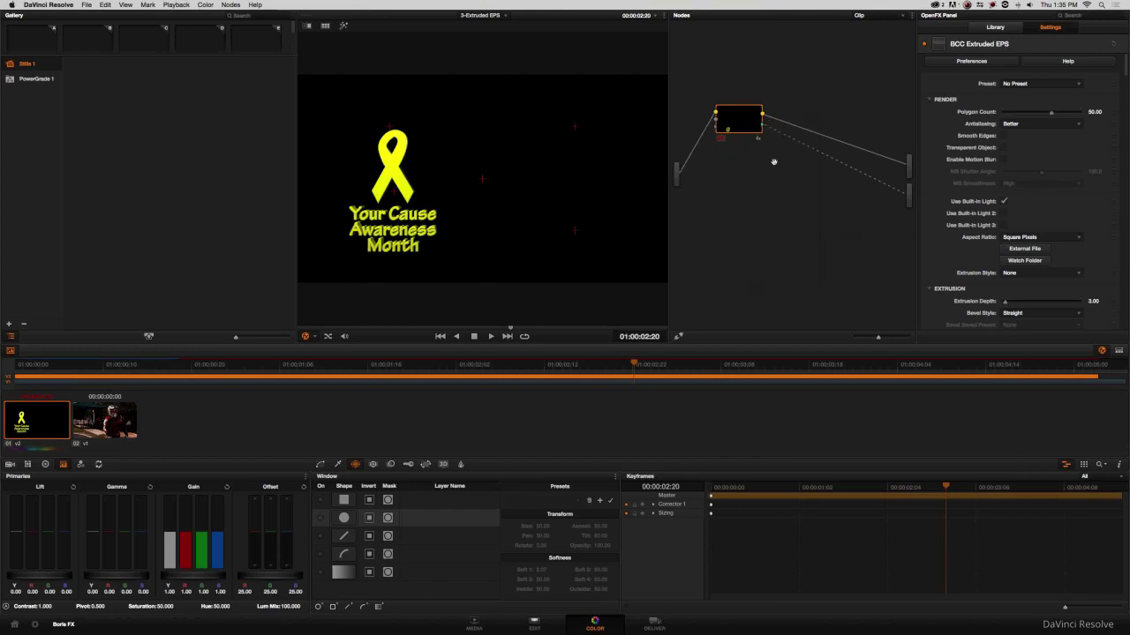
mouse_move(738, 126)
left_mouse_down()
mouse_move(736, 153)
mouse_move(736, 133)
left_mouse_up()
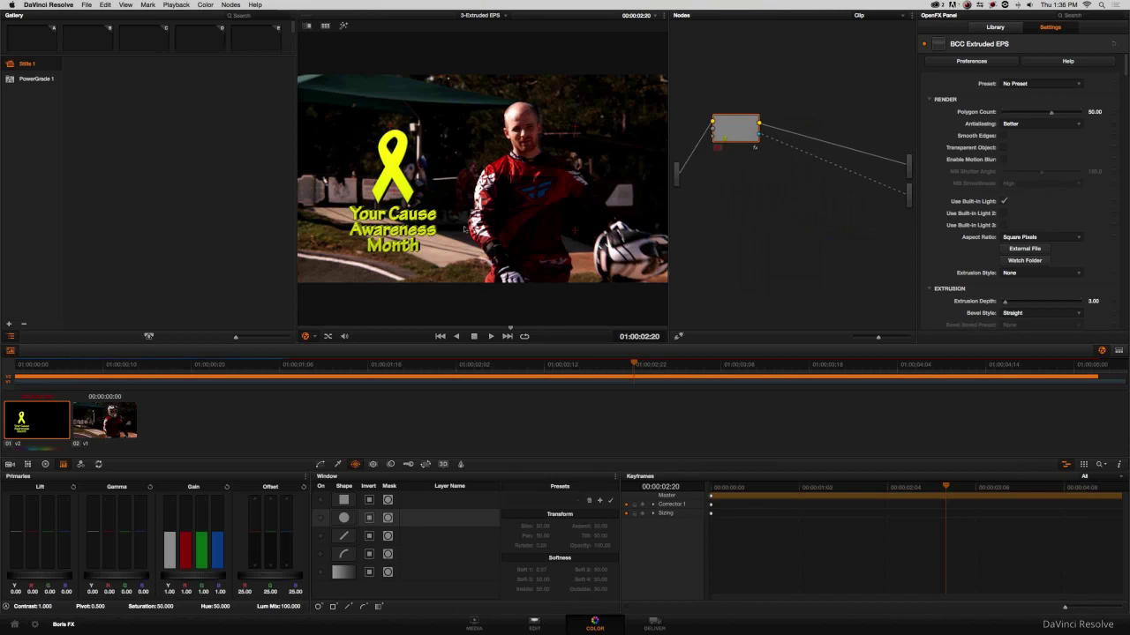
left_click_drag(754, 144, 754, 163)
Check the transparent ribbon composite on the Edit and Color pages at an earlier frame.
left_click(535, 623)
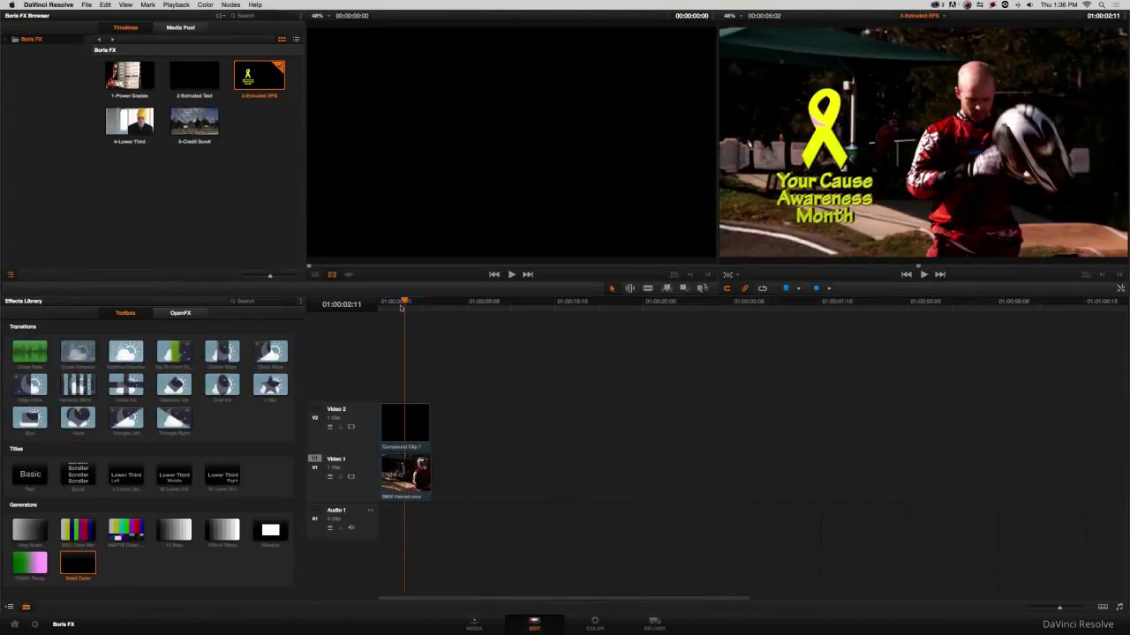
left_click(597, 623)
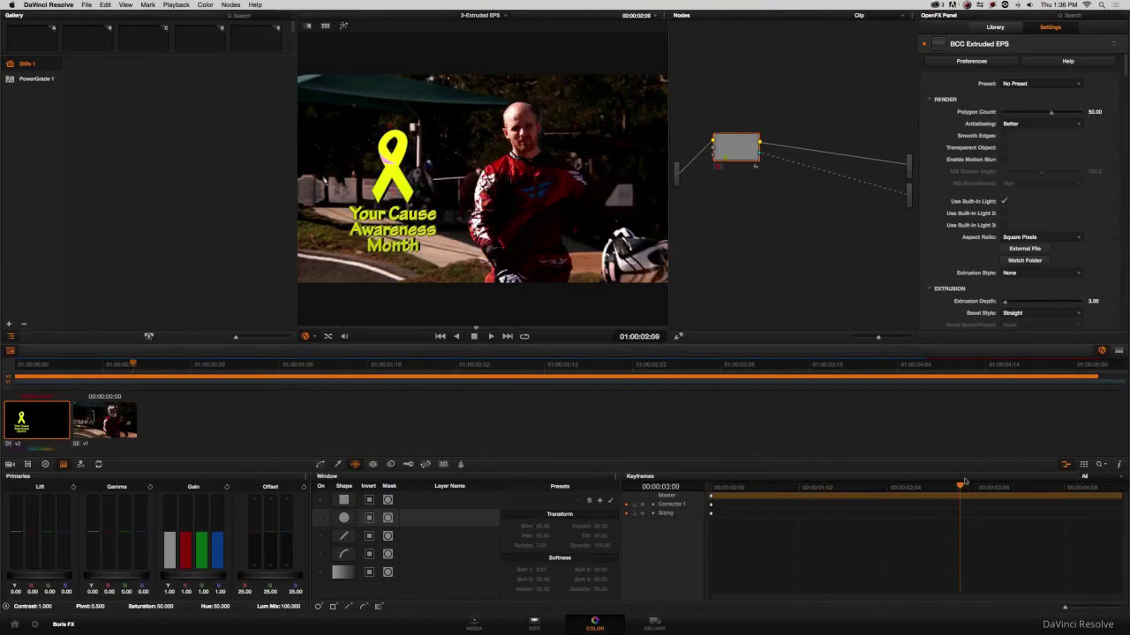
left_click_drag(1034, 481, 711, 497)
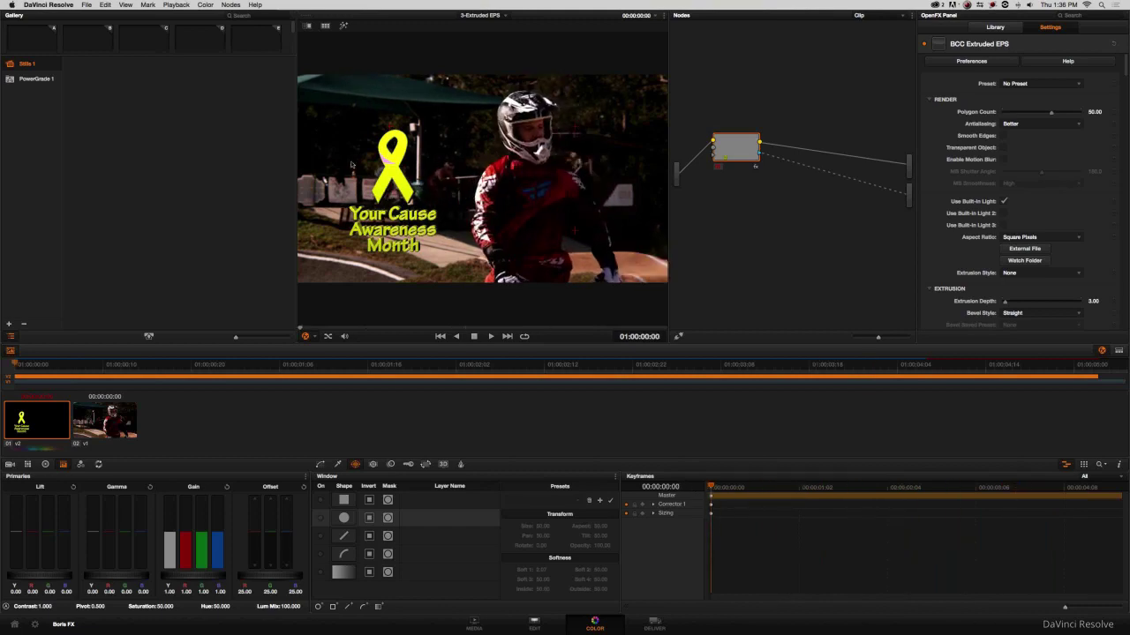
left_click_drag(739, 159, 746, 146)
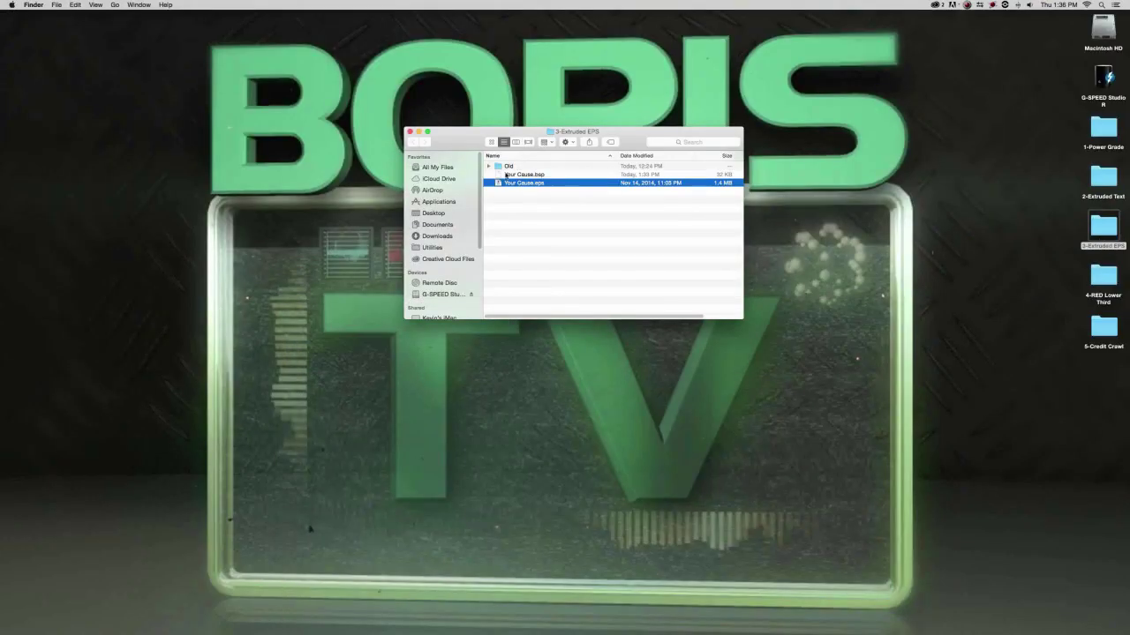
Open Your Cause.eps from Finder with Adobe Illustrator CC 2014 via Open With.
right_click(520, 185)
mouse_move(574, 193)
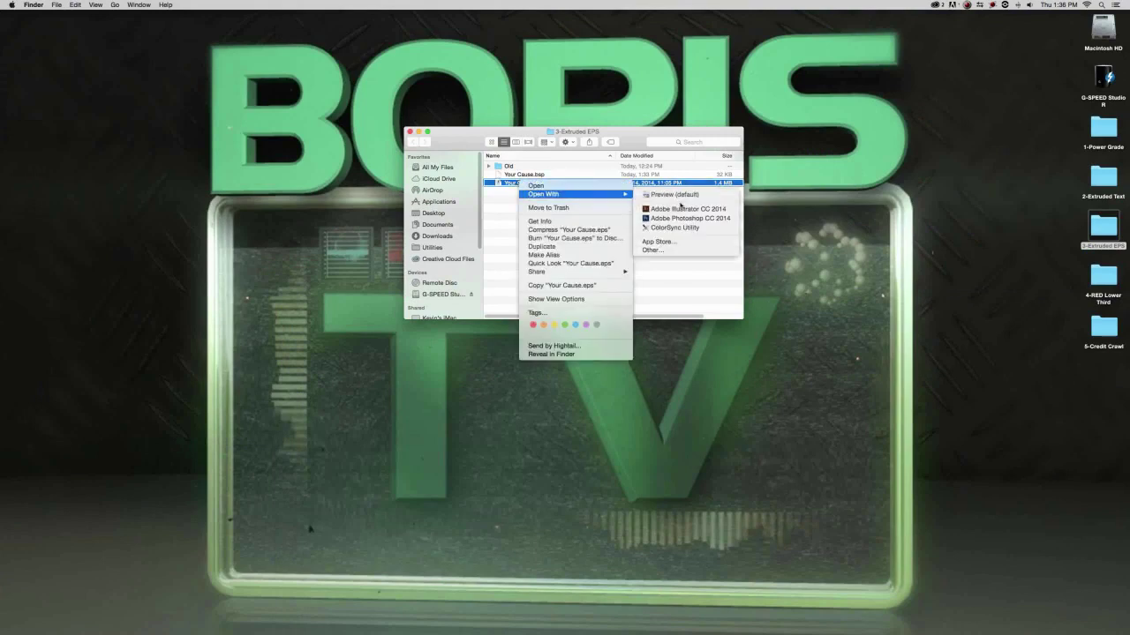
left_click(683, 209)
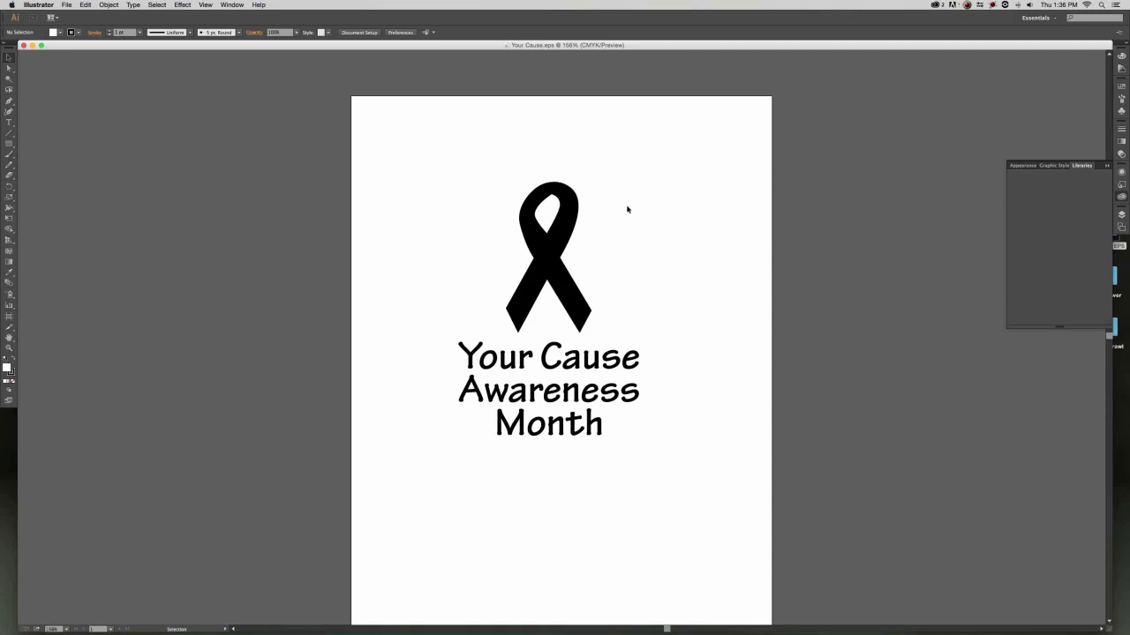
Fill the ribbon green and the Your Cause Awareness Month text CMYK Cyan.
left_click_drag(644, 189, 484, 290)
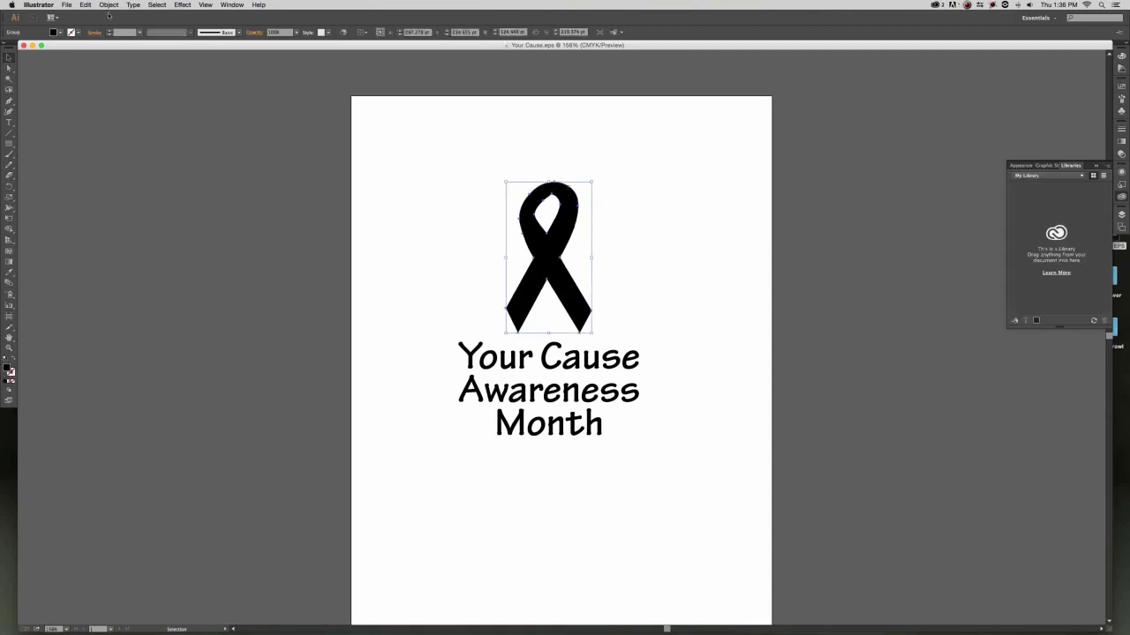
left_click(60, 33)
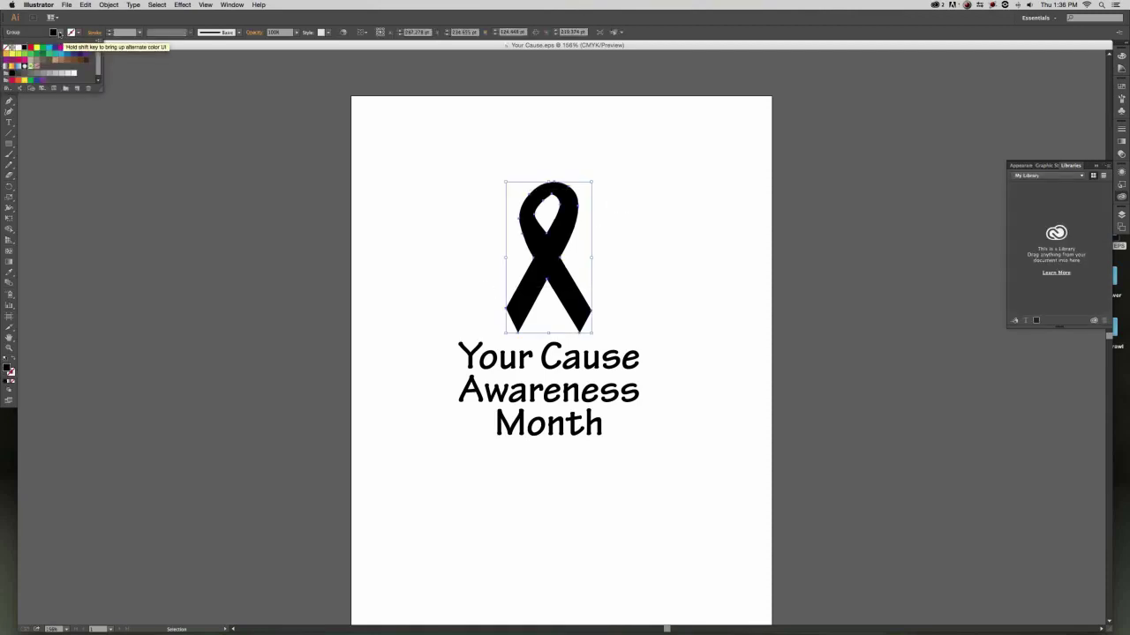
left_click(32, 65)
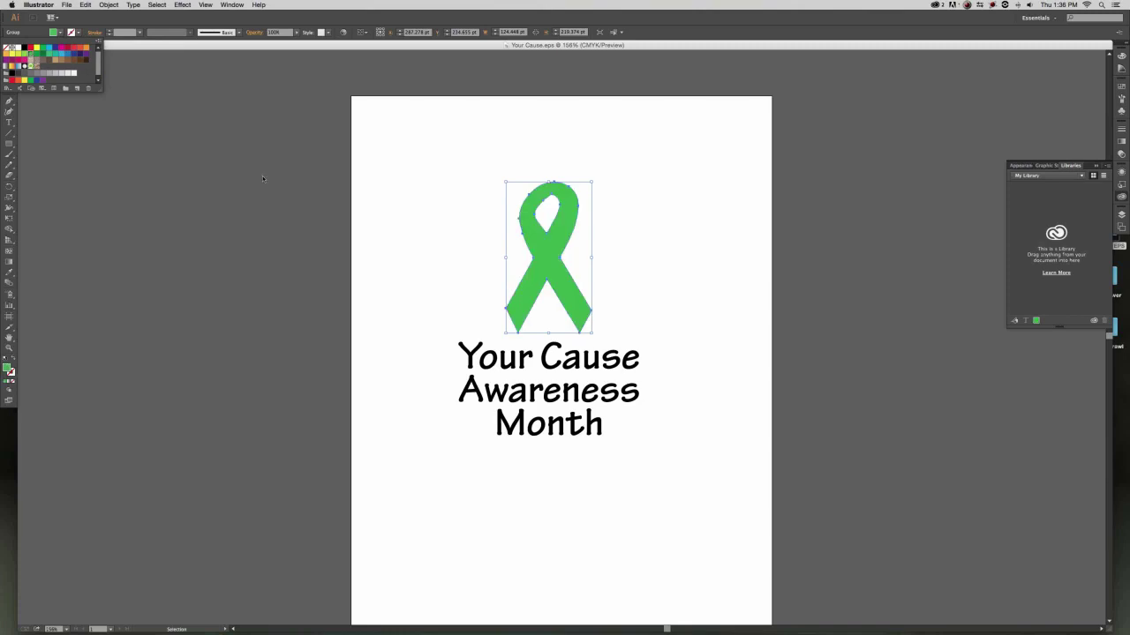
left_click(463, 359)
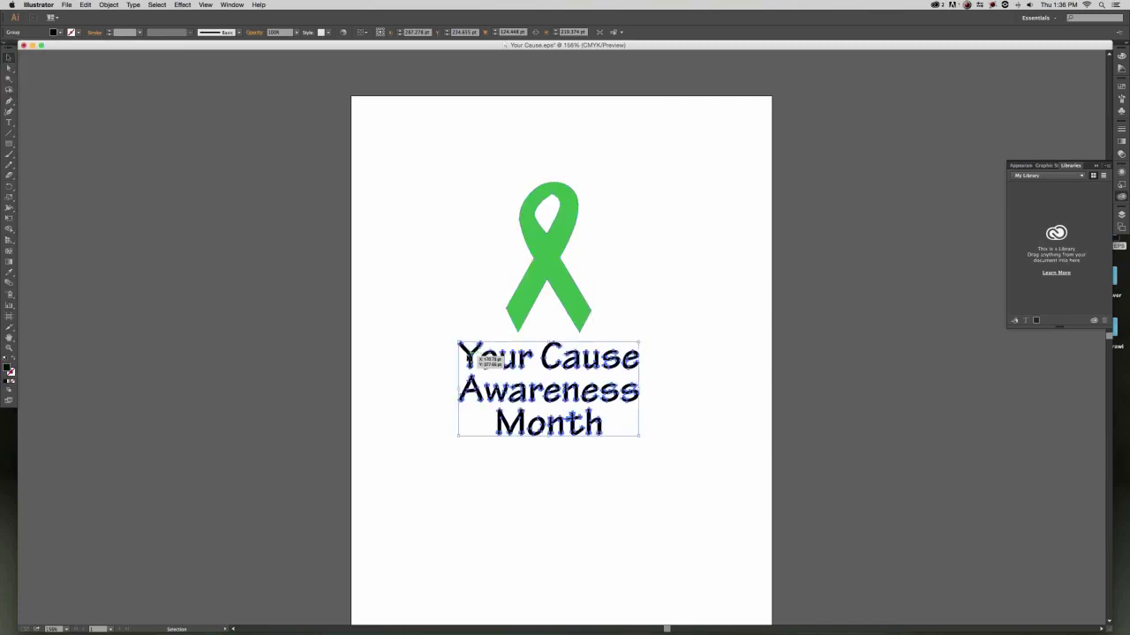
left_click(59, 33)
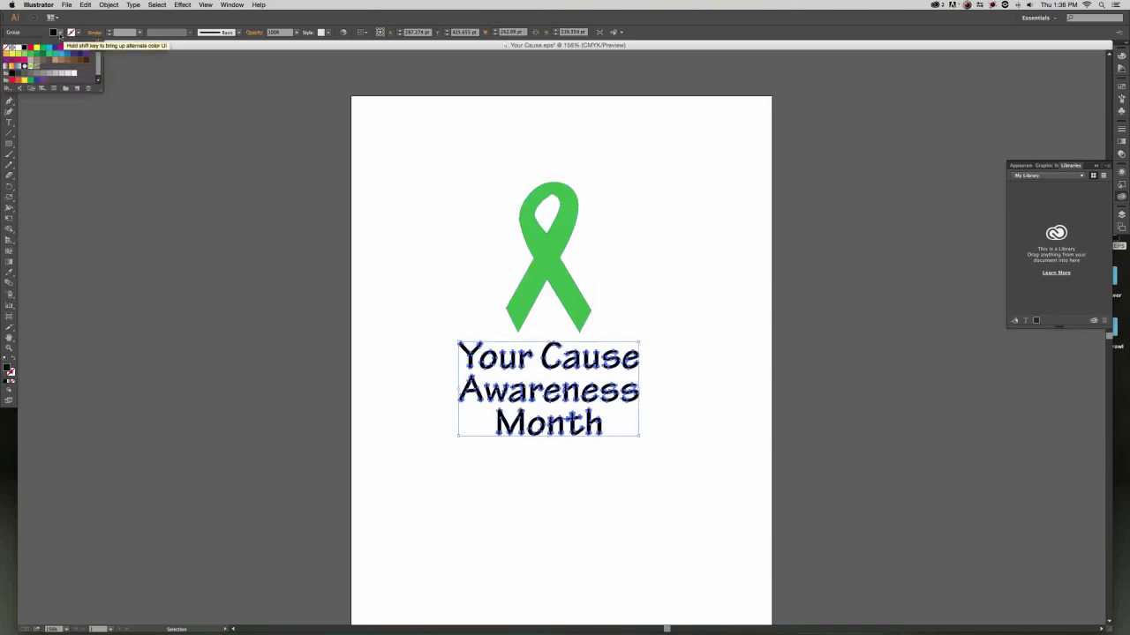
left_click(49, 52)
key("Escape")
key("super+h")
Save a copy as Your Cause 2.eps, accept EPS options, and switch back to Avid Media Composer.
key("super+shift+s")
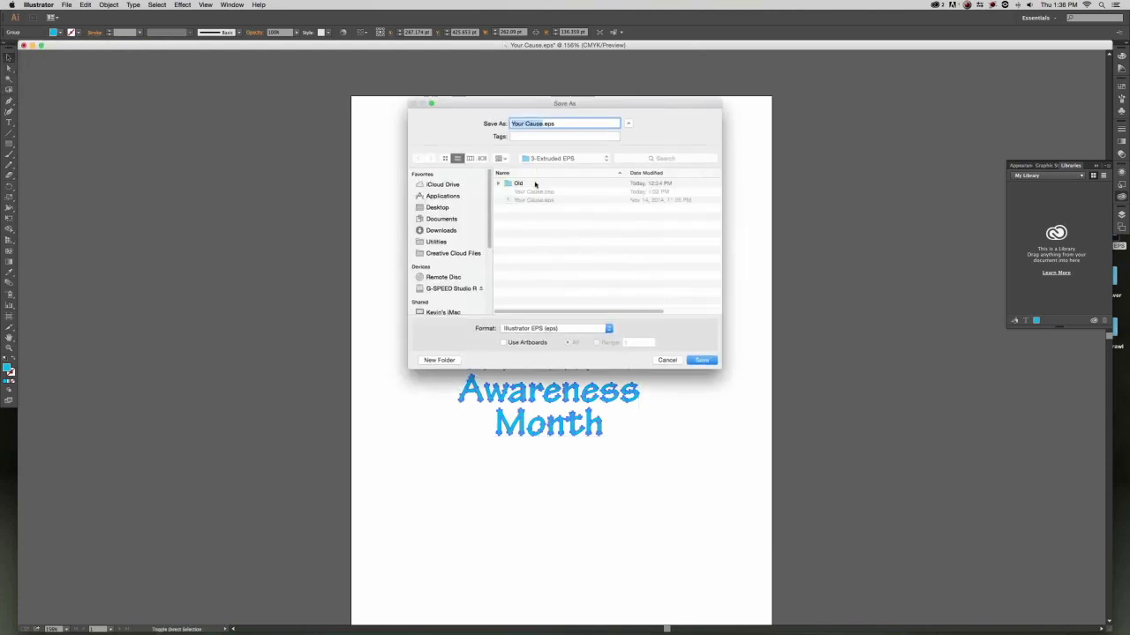
key("Right")
type("2")
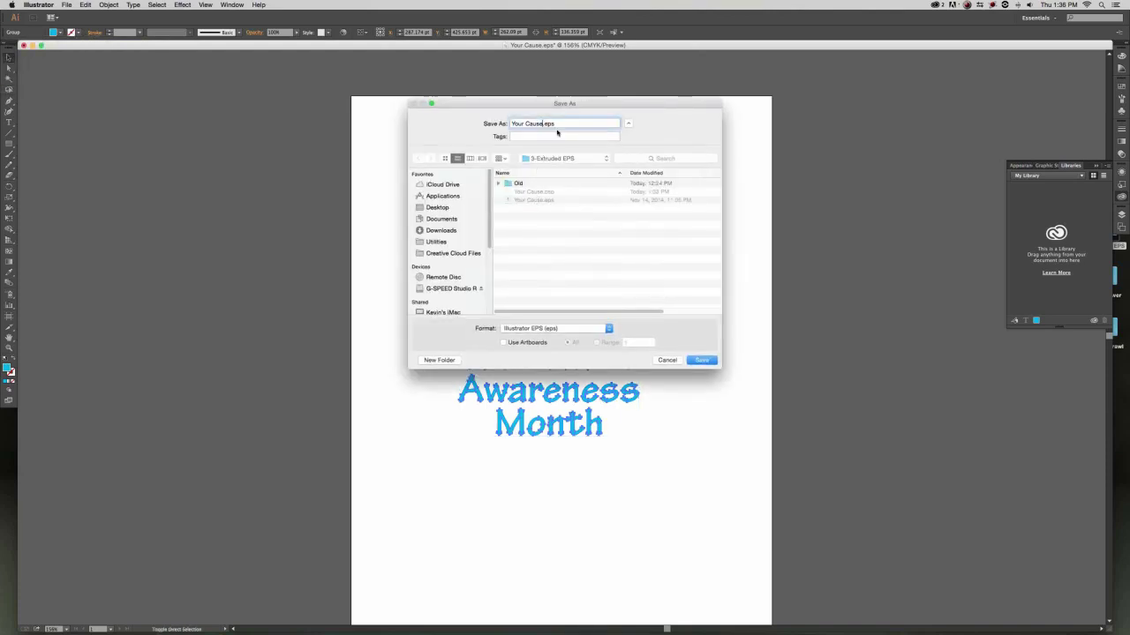
left_click(700, 359)
left_click(653, 444)
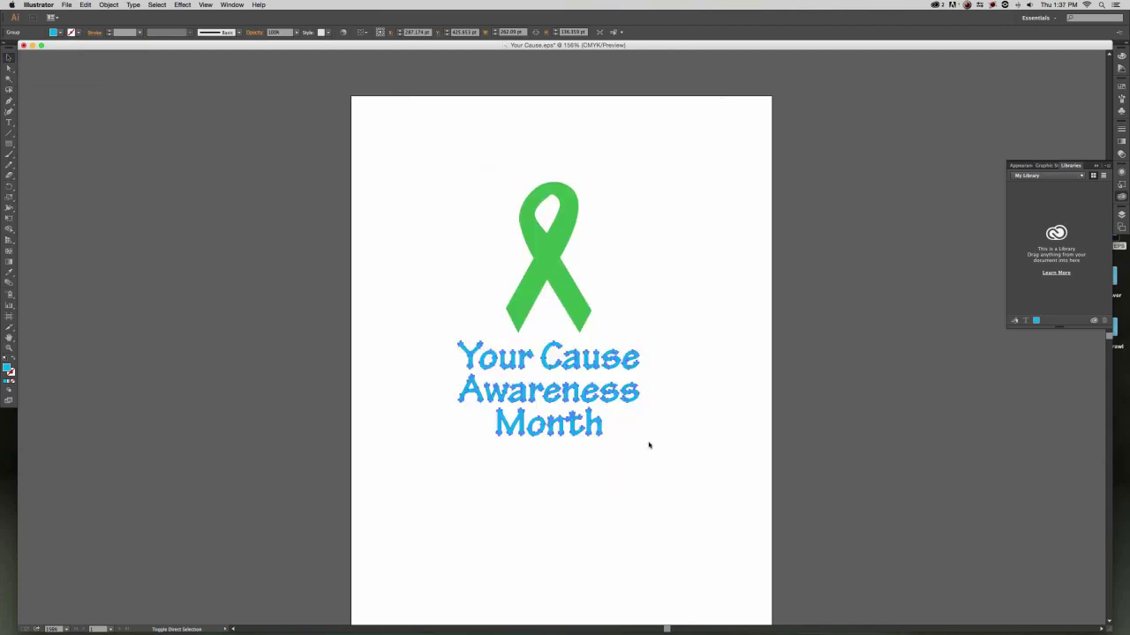
left_click(698, 312)
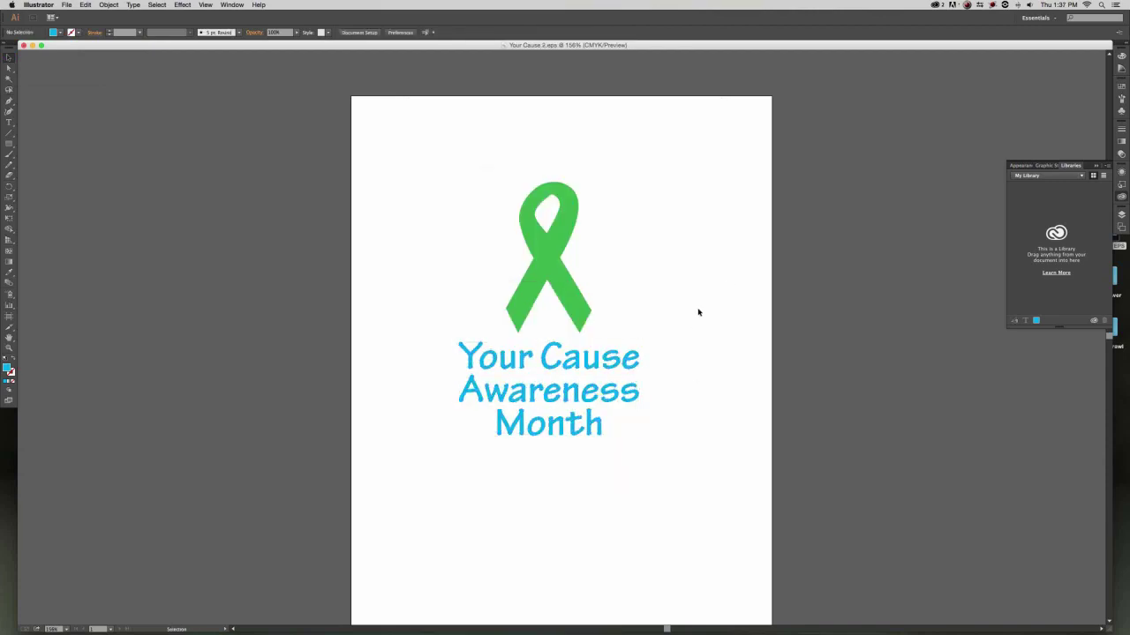
key("super+Tab")
key("super+Tab")
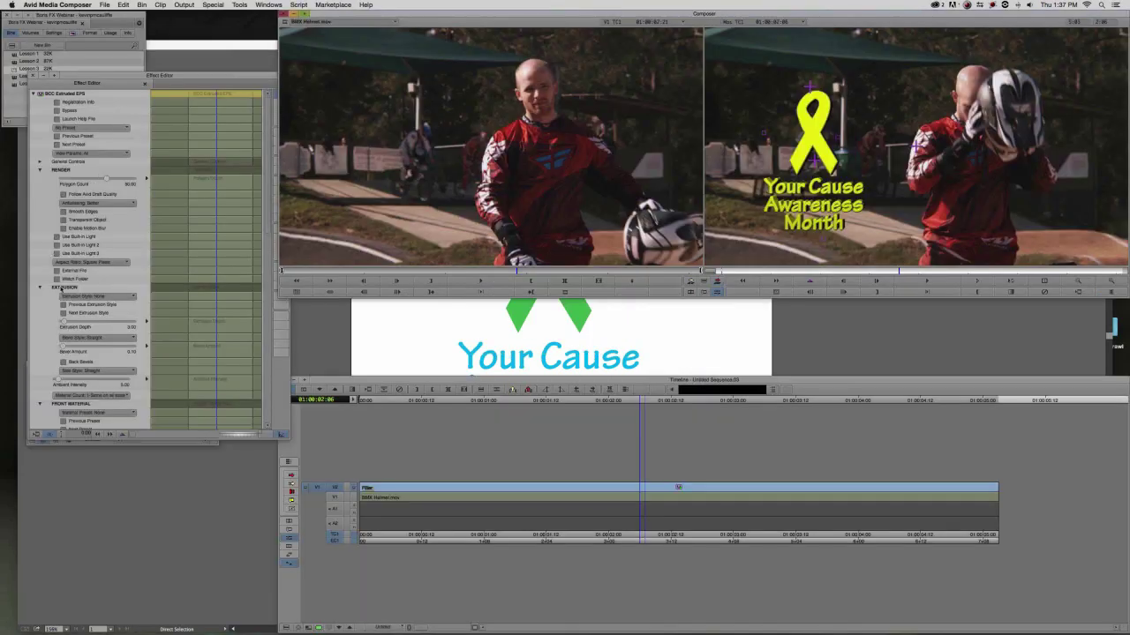
left_click(60, 271)
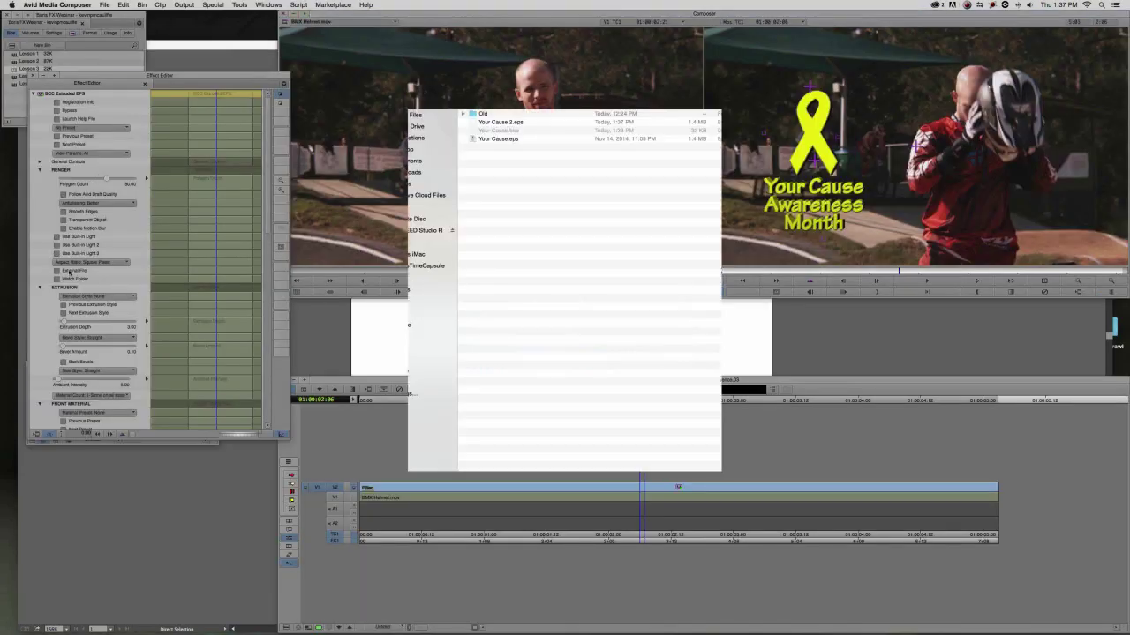
left_click(736, 497)
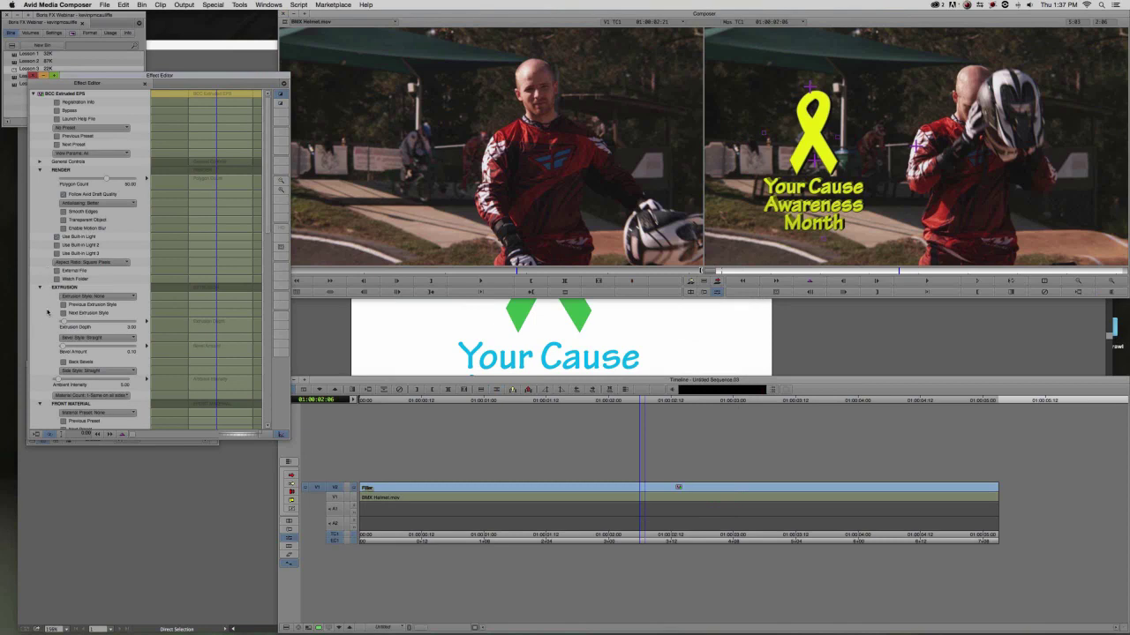
scroll(48, 313, "down", 2)
scroll(44, 320, "down", 3)
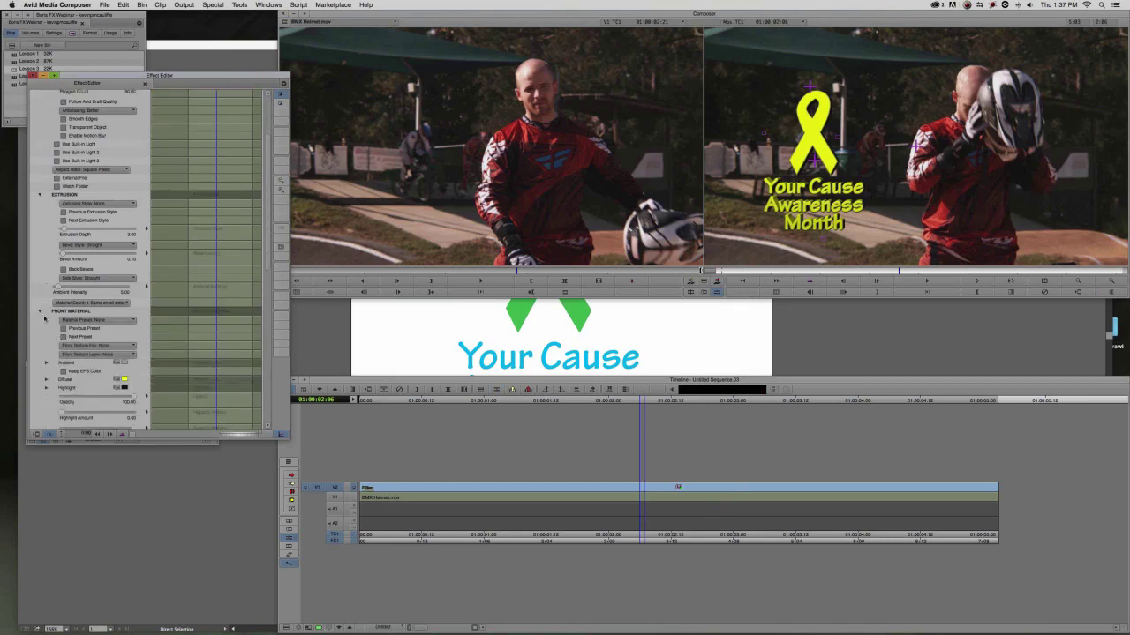
scroll(45, 320, "down", 1)
left_click(77, 345)
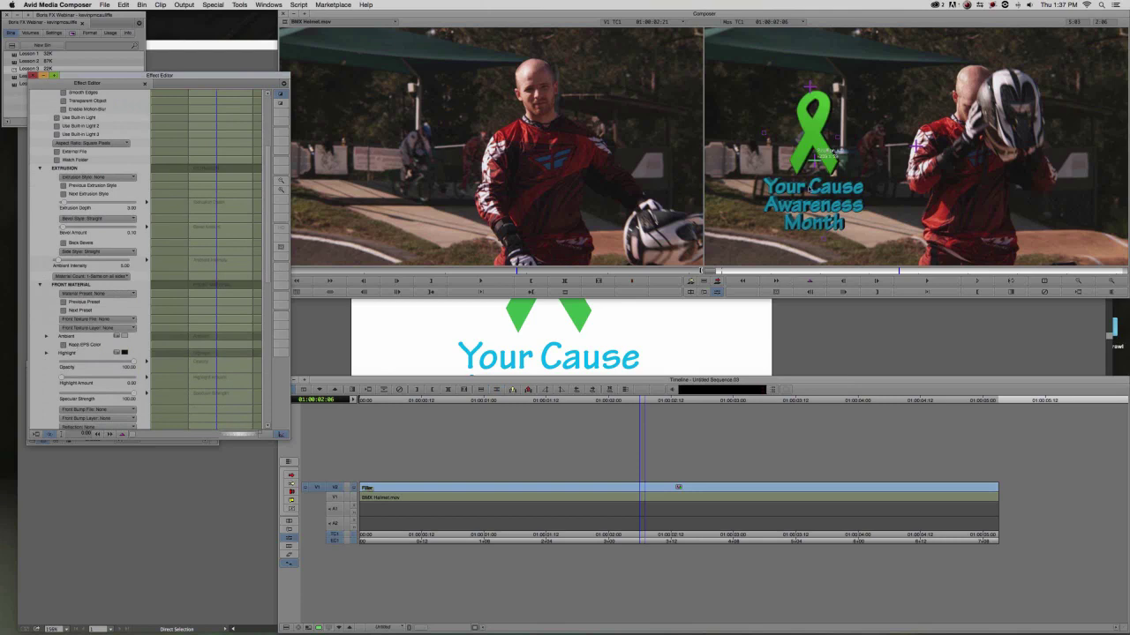
key("super+Tab")
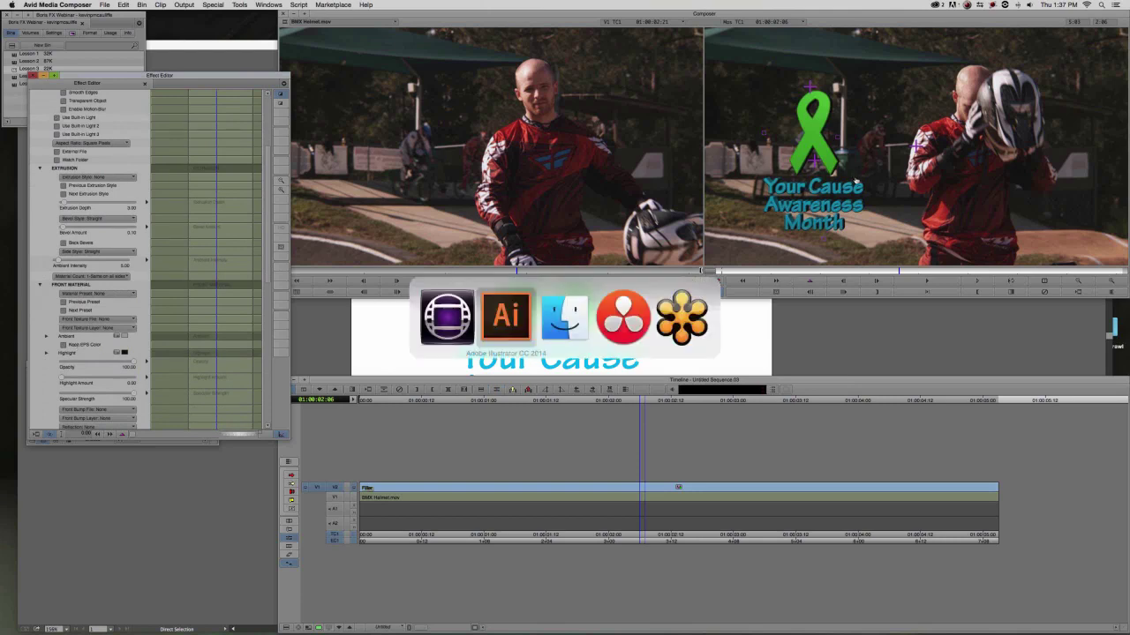
Load Your Cause 2.eps into Extruded EPS and check Keep EPS Color under Front Material.
key("super+Tab")
key("super+Tab")
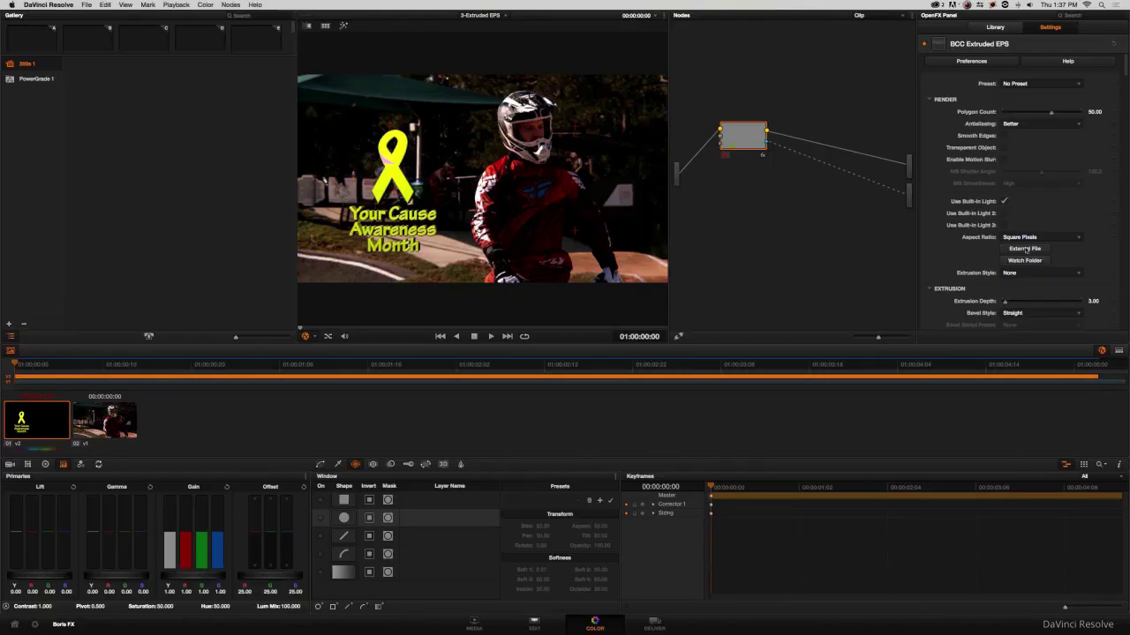
left_click(1025, 250)
left_click(514, 179)
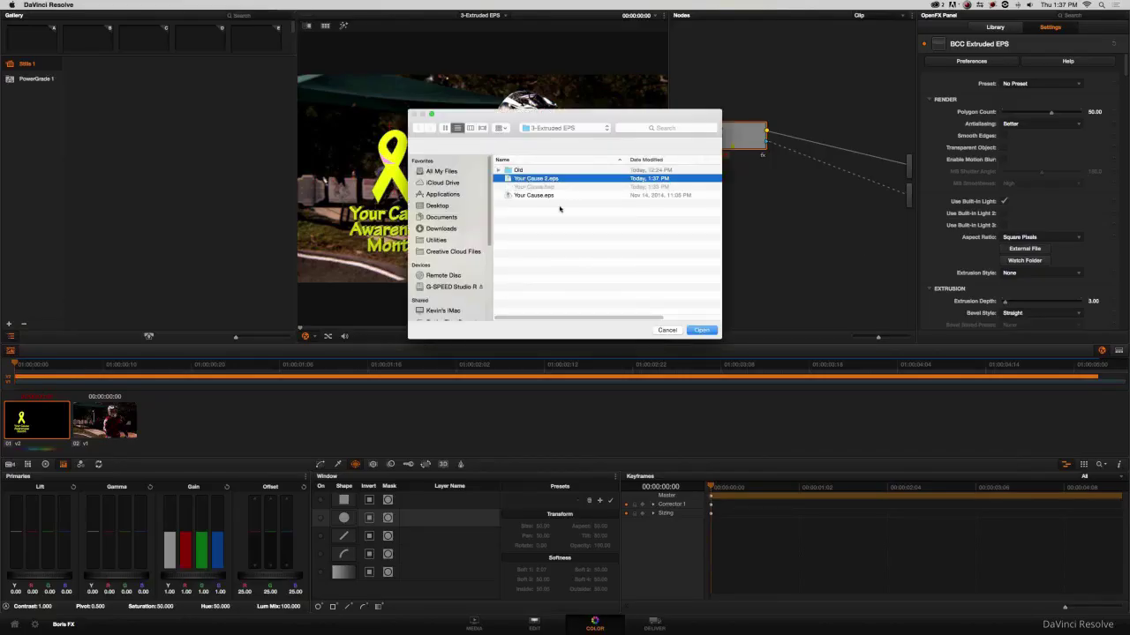
left_click(700, 331)
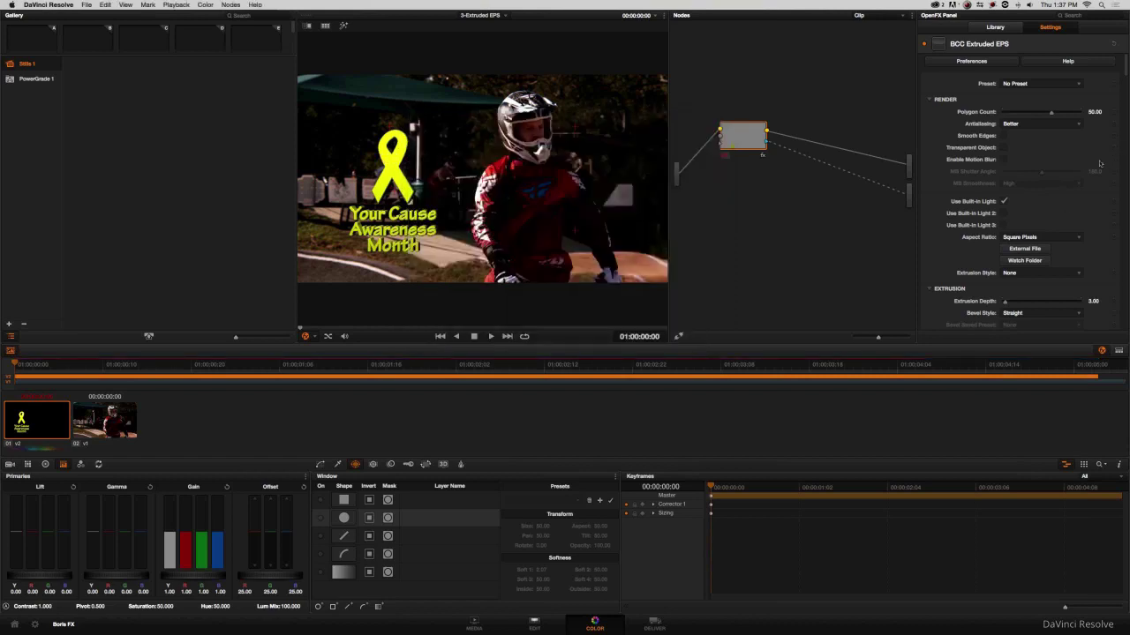
scroll(1102, 138, "down", 10)
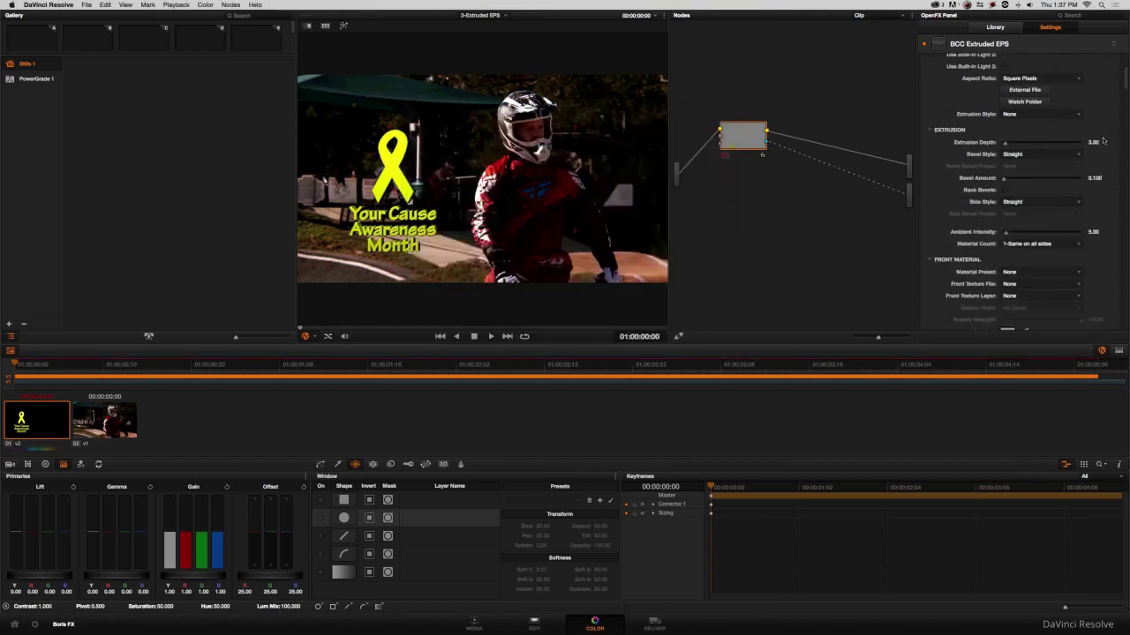
scroll(1102, 138, "down", 5)
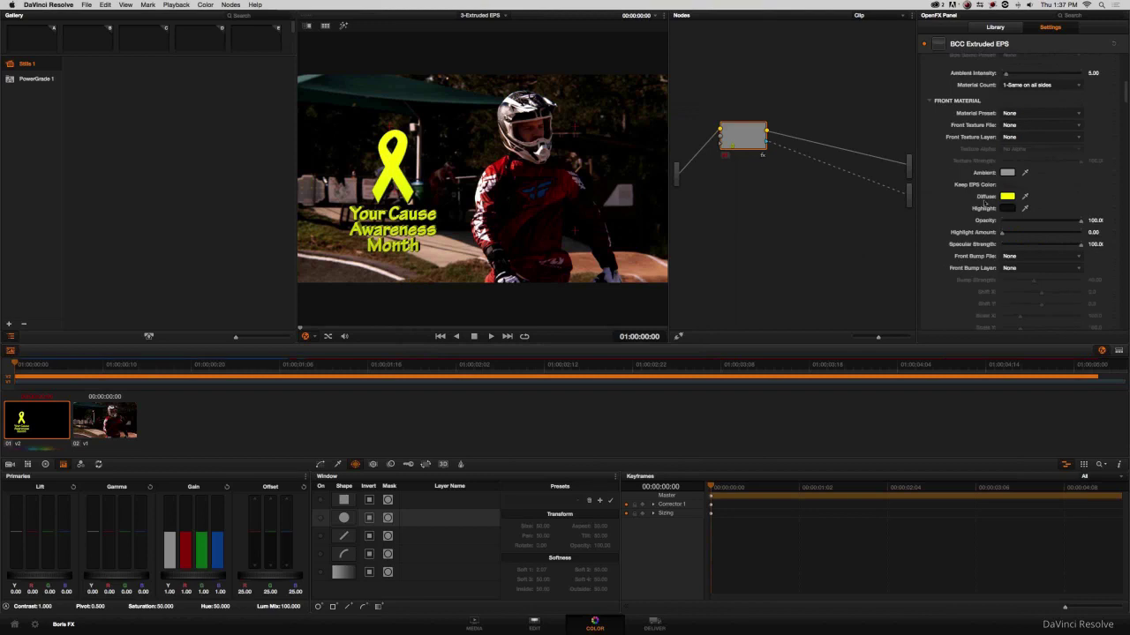
left_click(1004, 185)
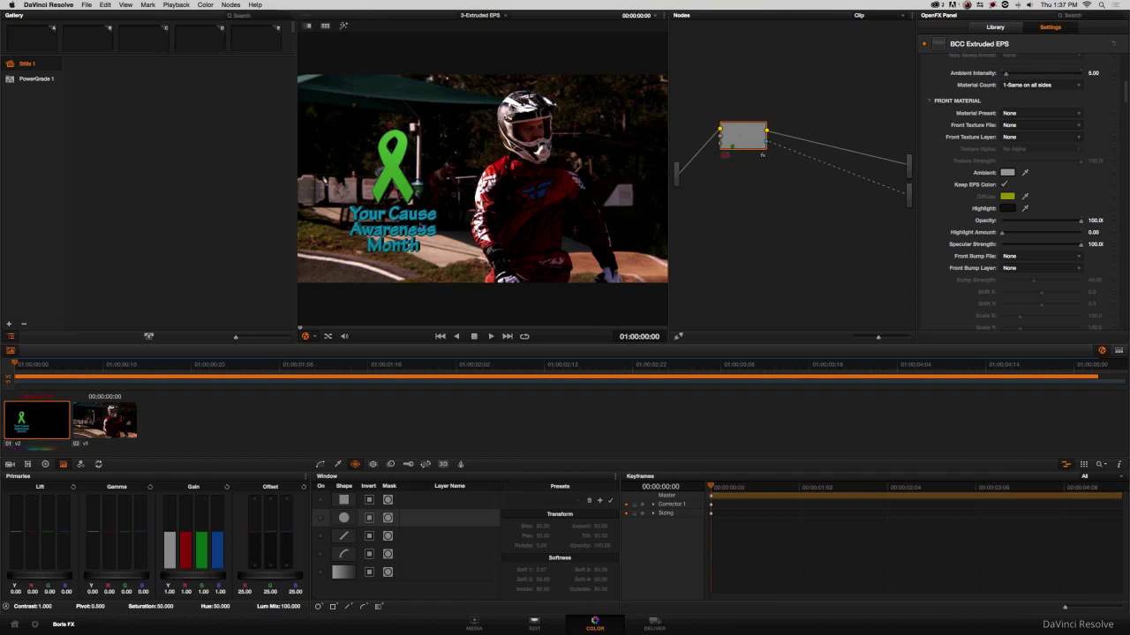
left_click_drag(749, 144, 757, 172)
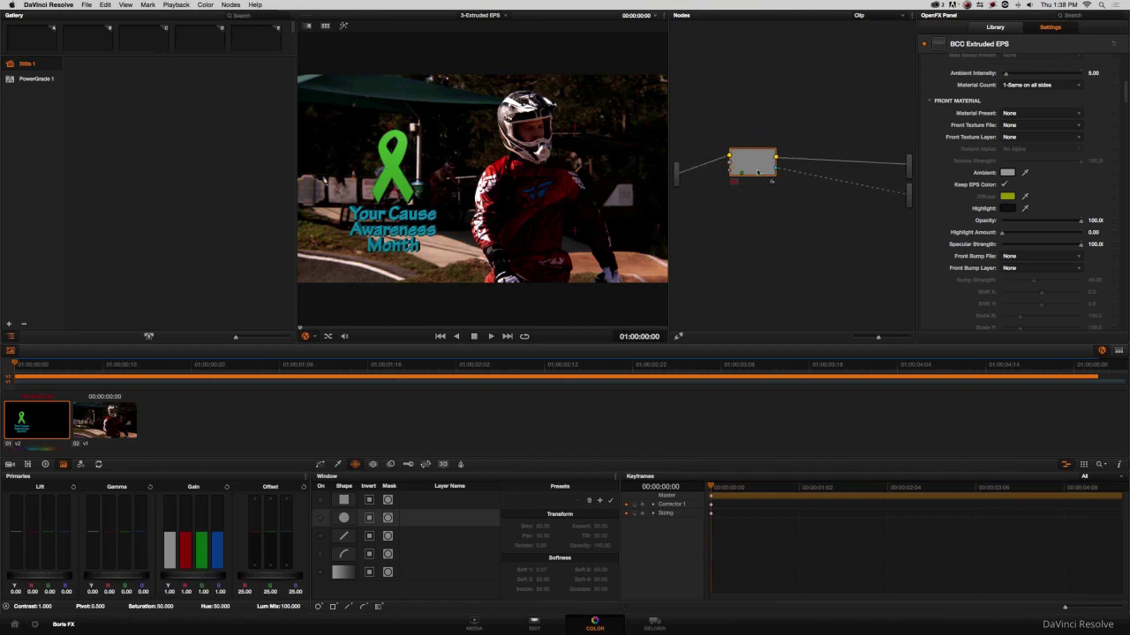
Toggle the EPS node's OFX alpha off and remove the node graph's alpha output.
right_click(750, 162)
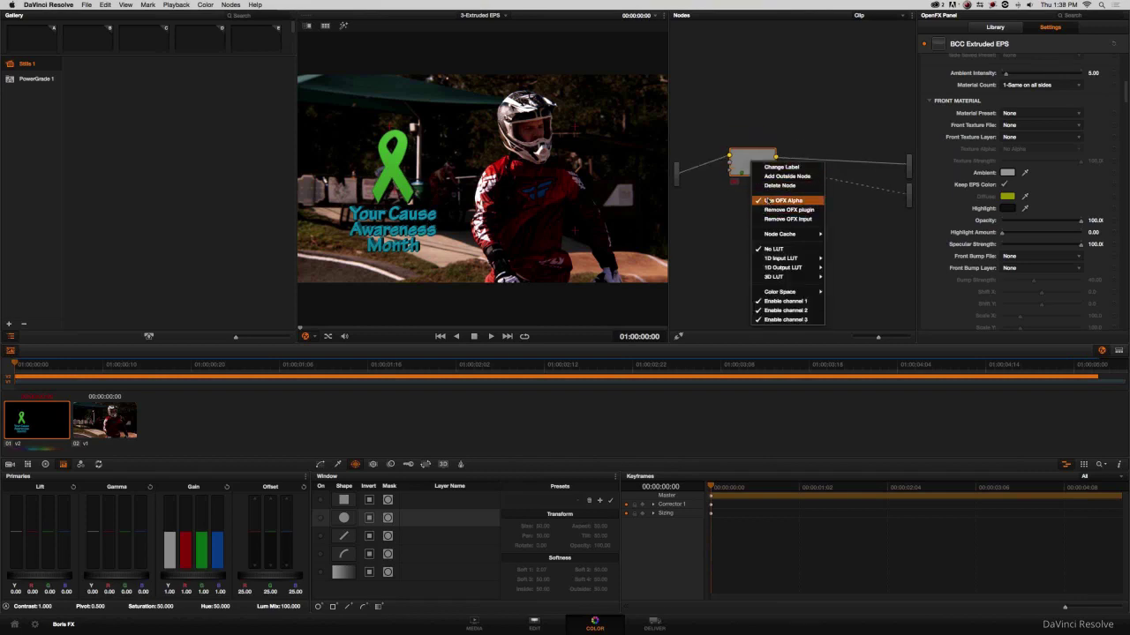
left_click(768, 200)
right_click(838, 214)
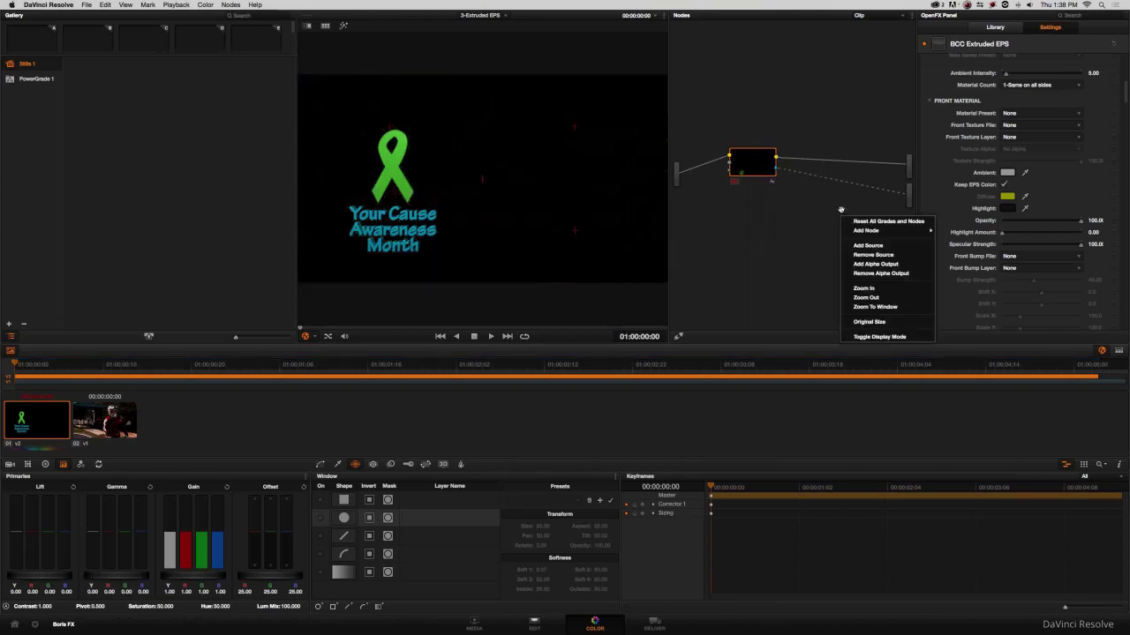
left_click(874, 272)
left_click_drag(756, 170, 756, 145)
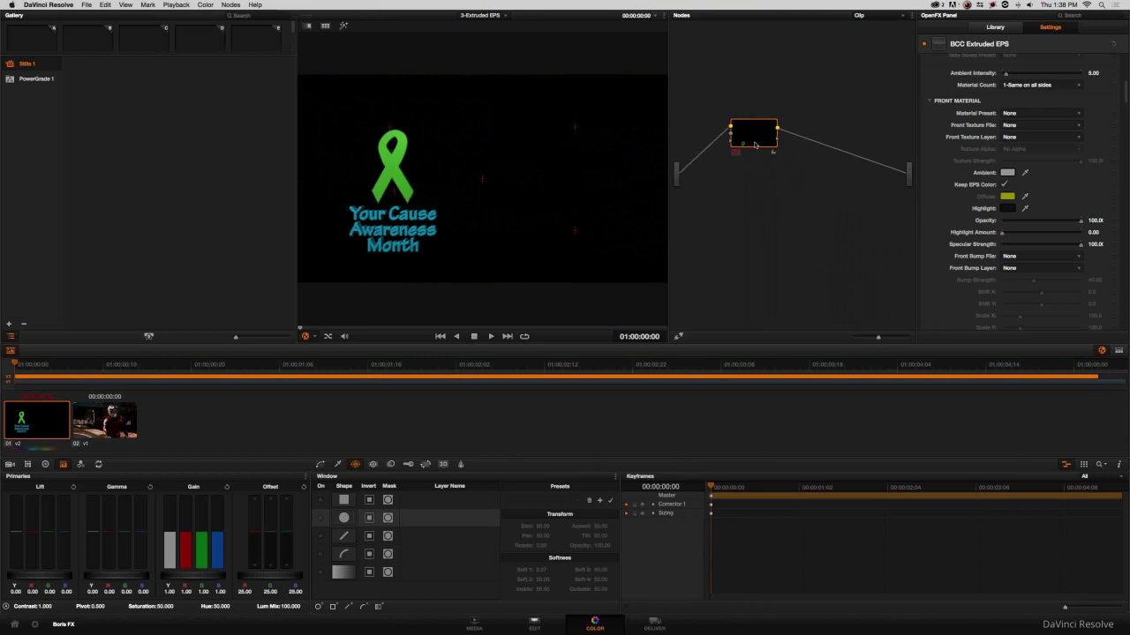
left_click_drag(754, 145, 744, 156)
Re-enable Use OFX Alpha, add a new alpha output, and connect the node's alpha to it.
right_click(741, 148)
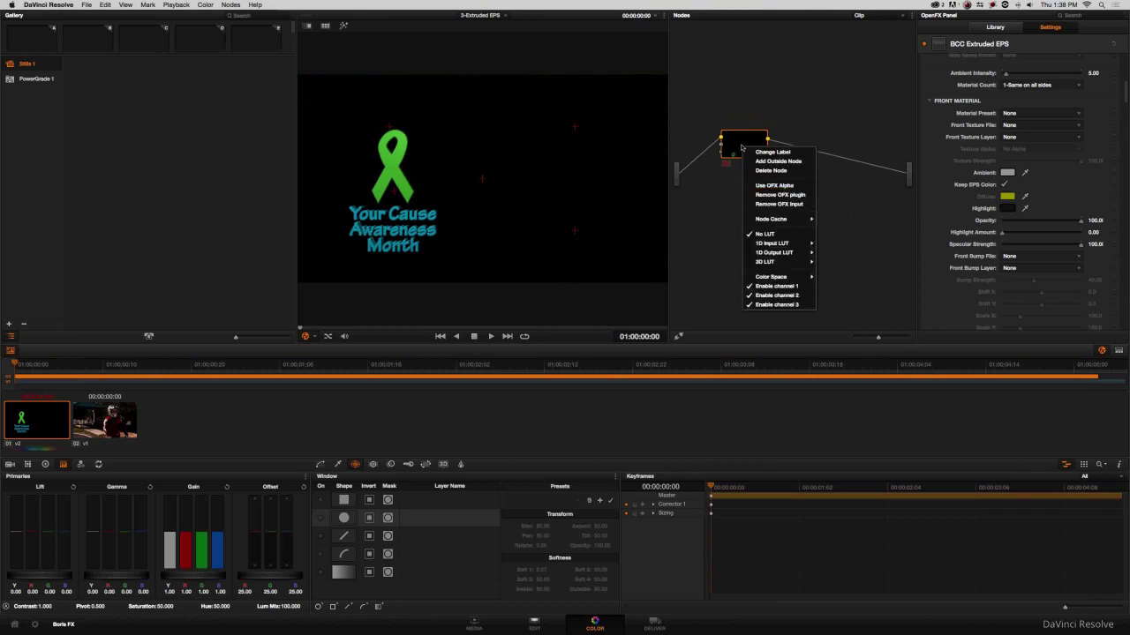
left_click(783, 186)
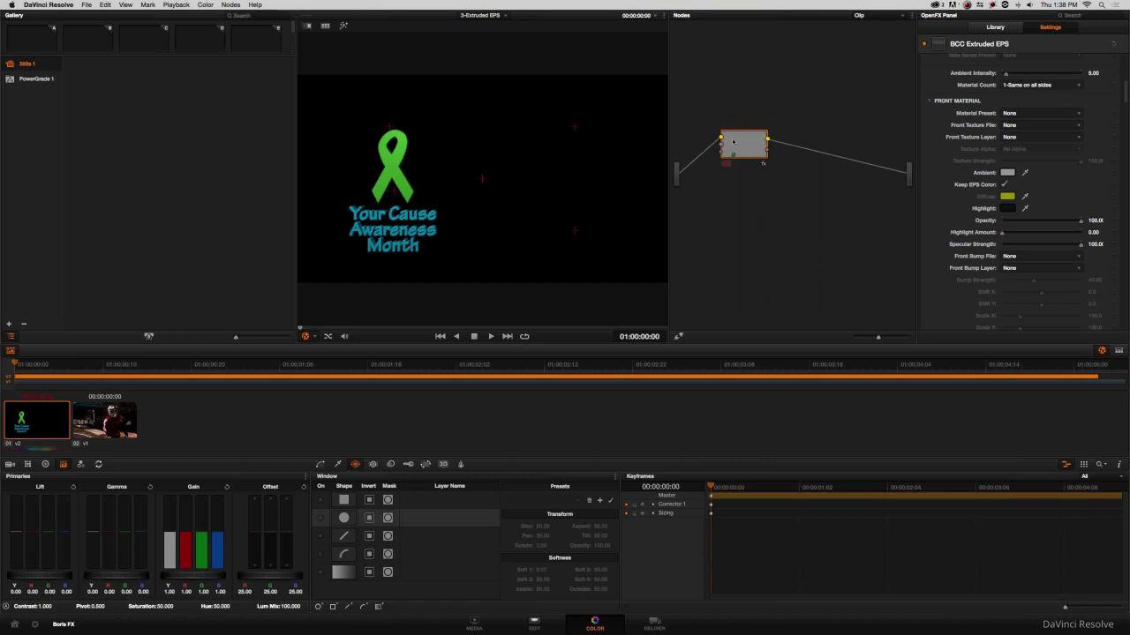
right_click(754, 216)
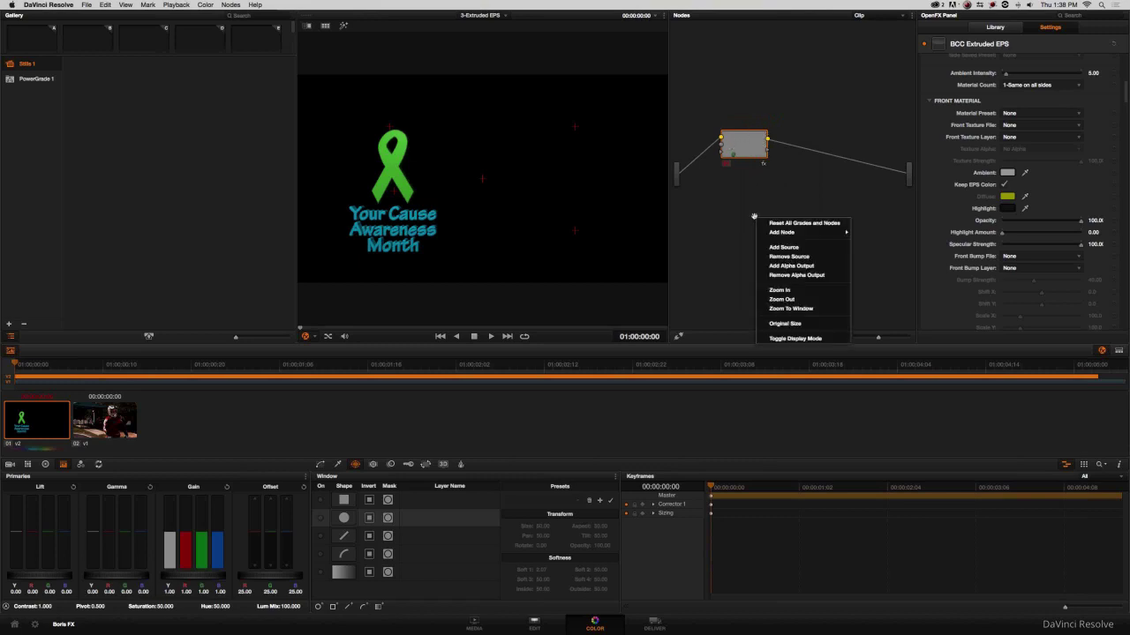
left_click(788, 266)
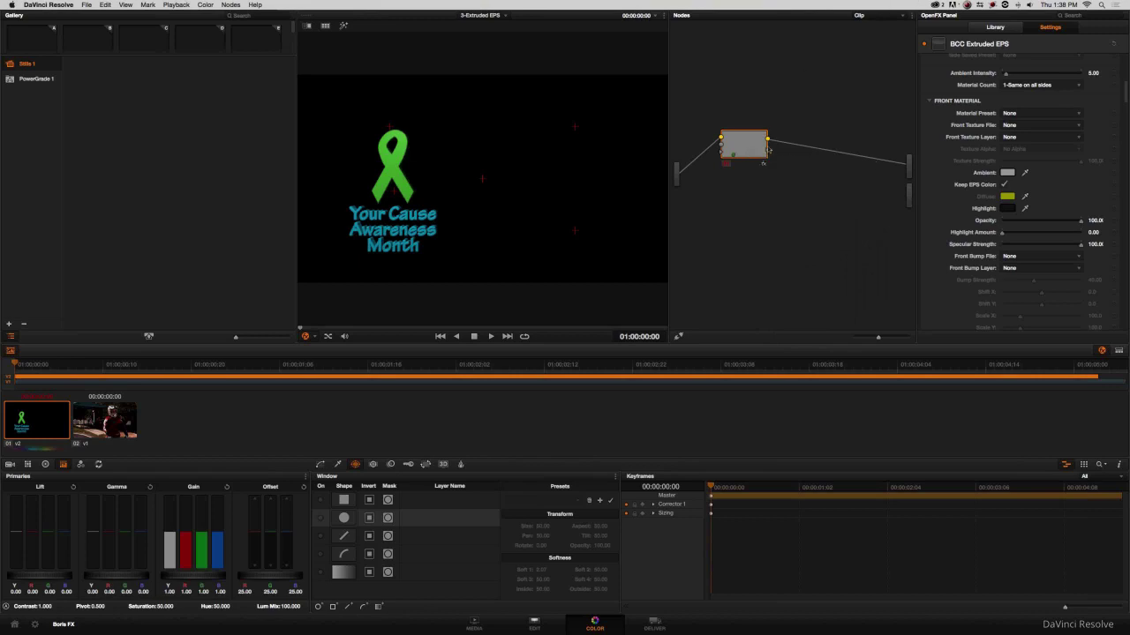
left_click_drag(767, 153, 908, 194)
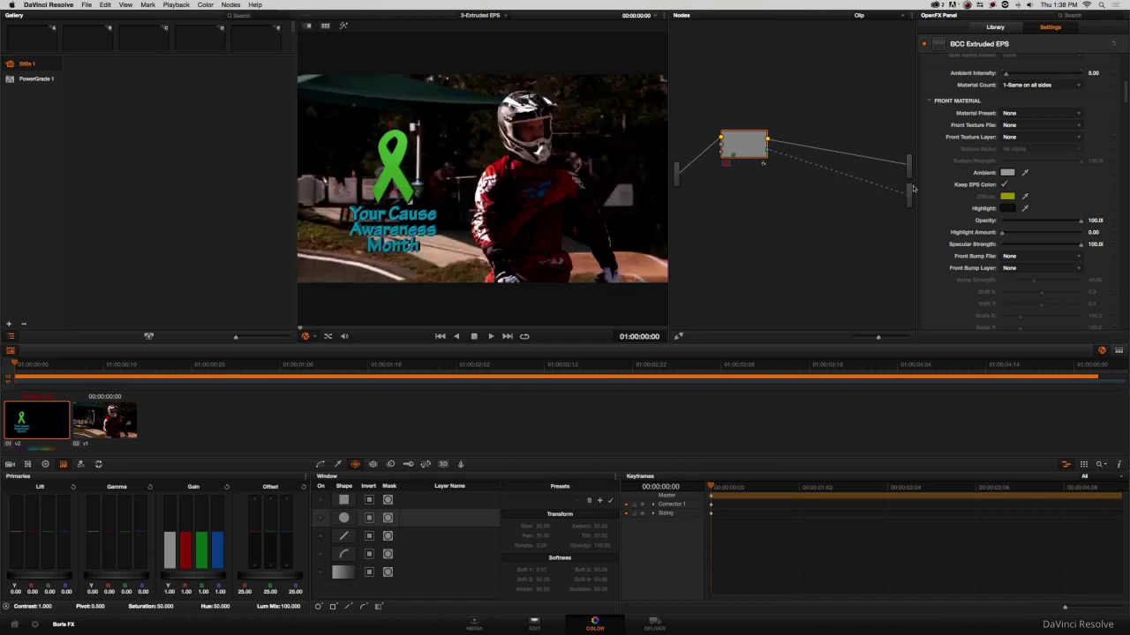
Scrub through the clip to check the ribbon composite and drag the Effect Editor aside.
left_click(807, 486)
left_click_drag(808, 485, 693, 495)
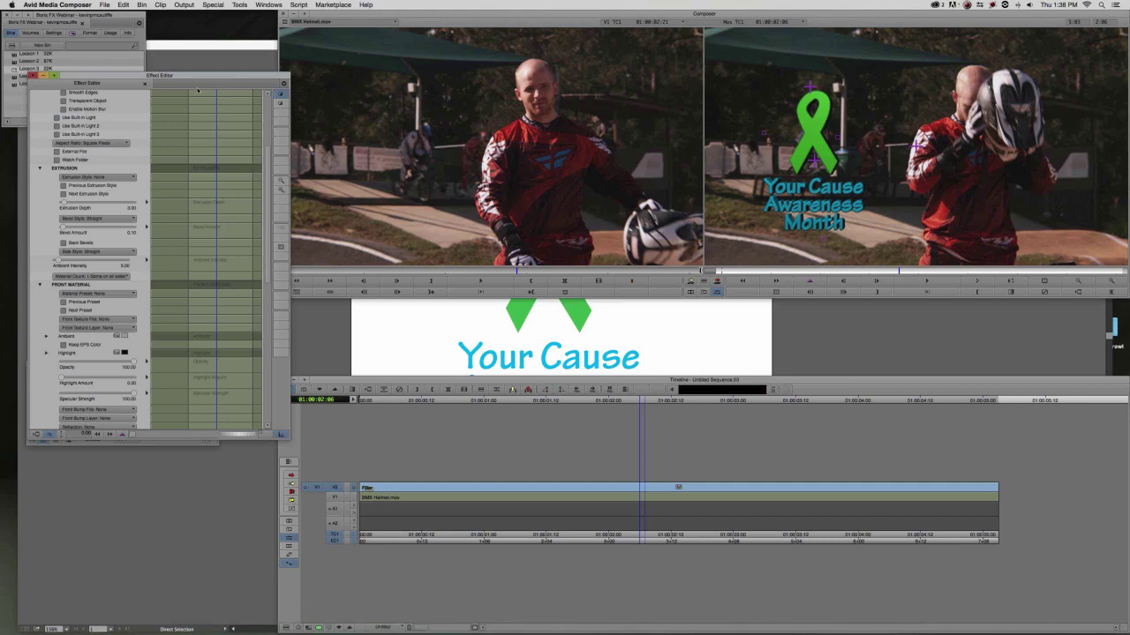
left_click_drag(100, 75, 350, 143)
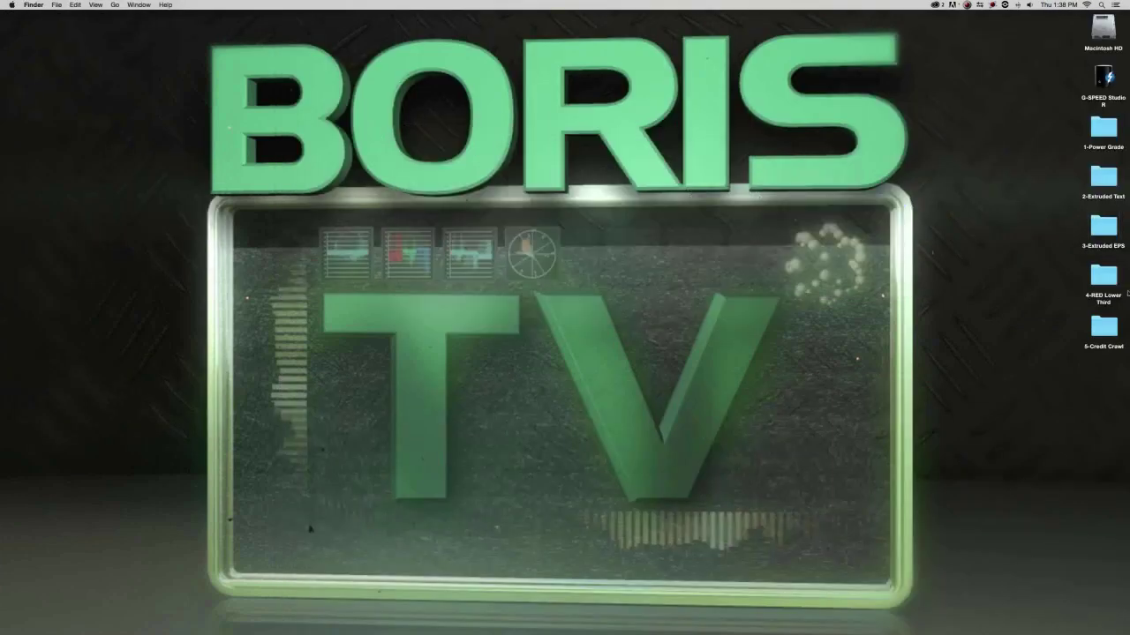
Open and close the 4-RED Lower Third desktop folder, then Cmd+Tab back to Media Composer.
double_click(1103, 275)
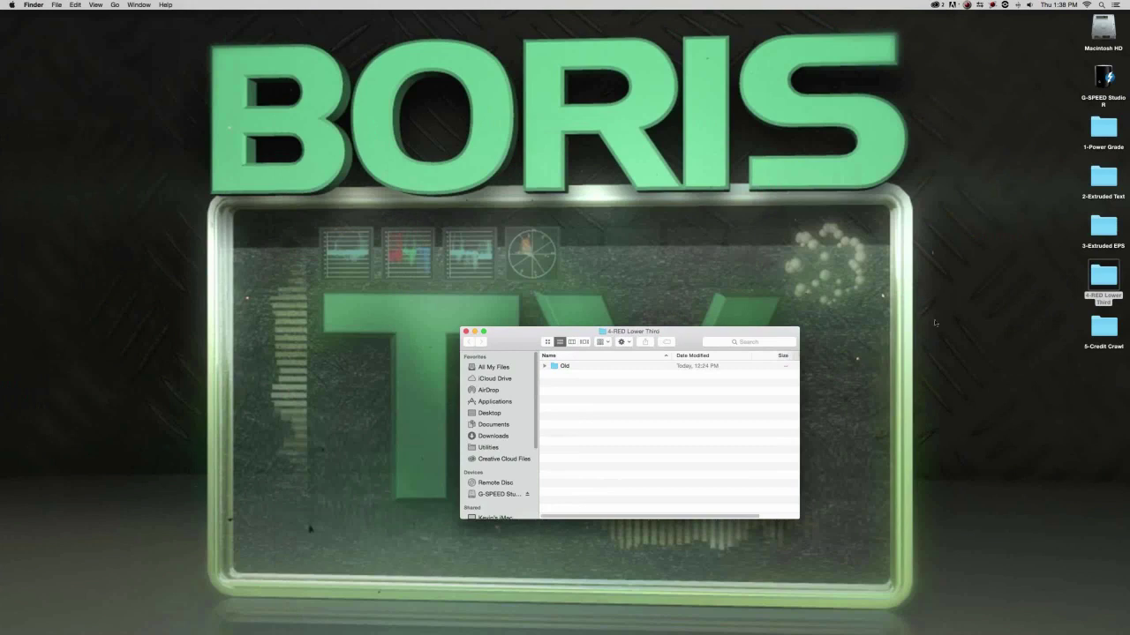
left_click(466, 332)
key("super+Tab")
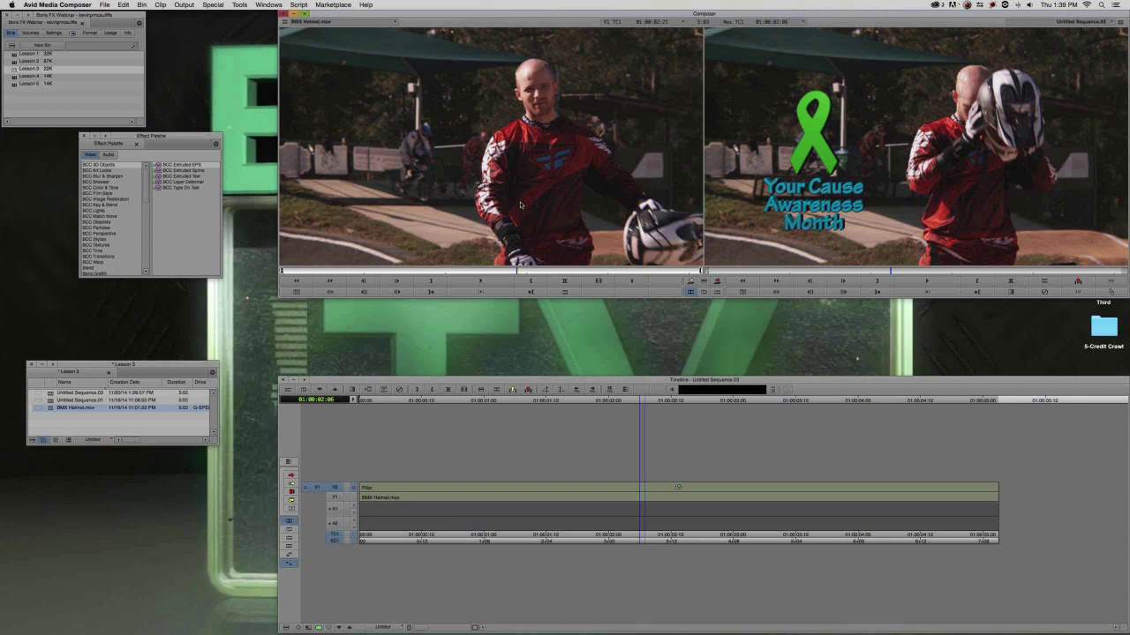
Open the Lesson 4 bin, load 001048_VT3HD.mov in the Source monitor and clear the Record monitor.
left_click(880, 179)
double_click(12, 80)
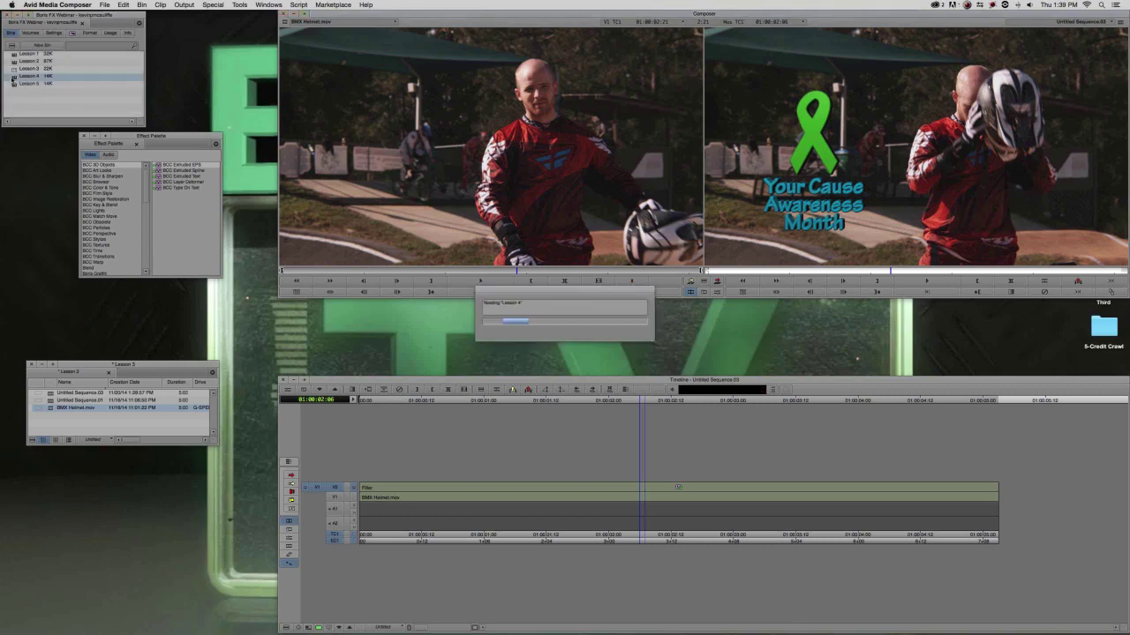
left_click_drag(27, 169, 483, 193)
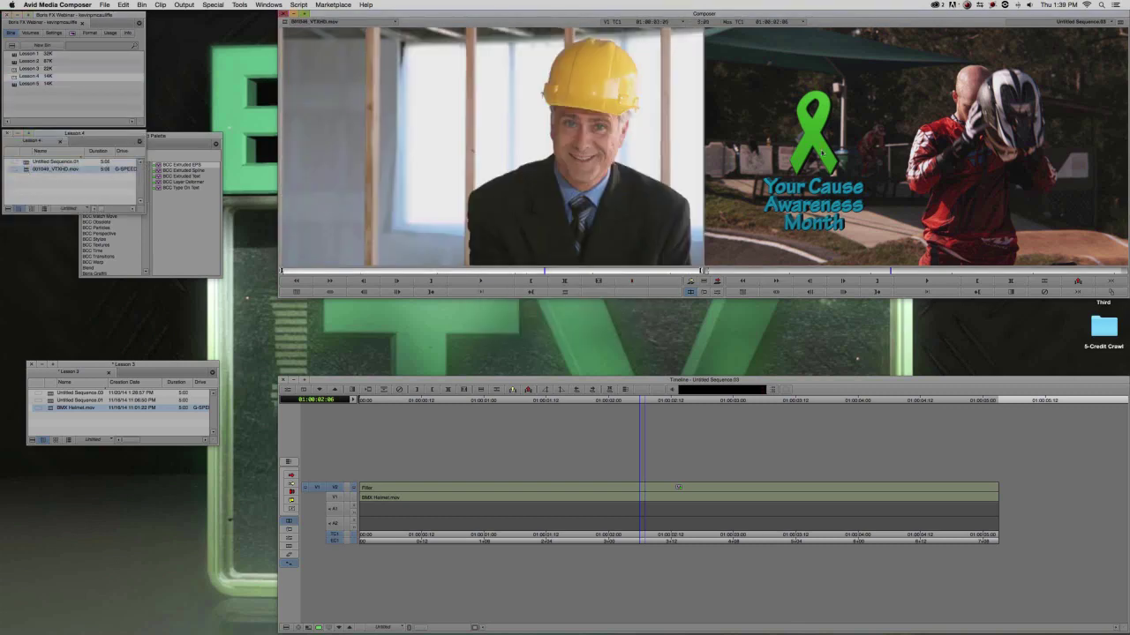
left_click(1084, 21)
left_click(1082, 30)
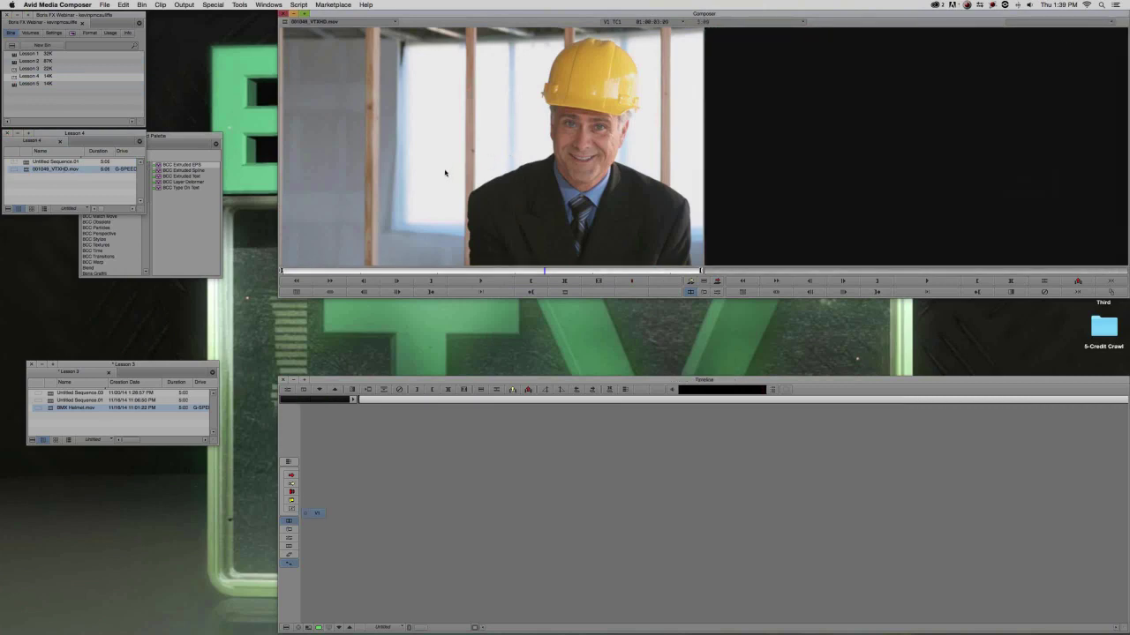
Edit the hard-hat clip into a new sequence stored in Lesson 4, then scrub through it.
left_click_drag(446, 173, 744, 221)
left_click(540, 264)
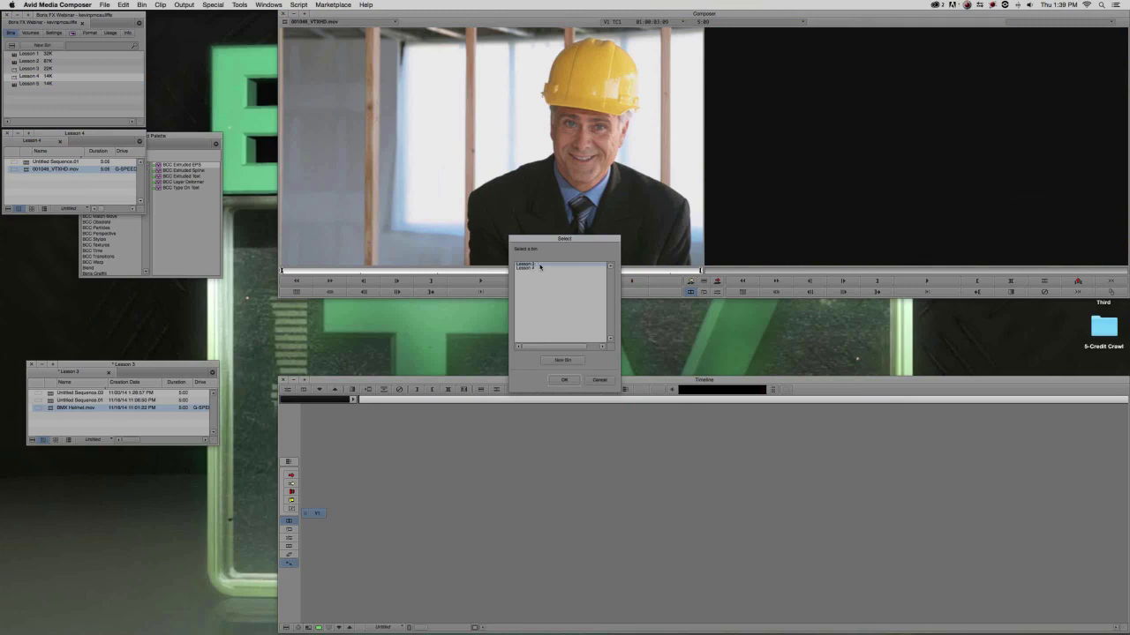
double_click(540, 267)
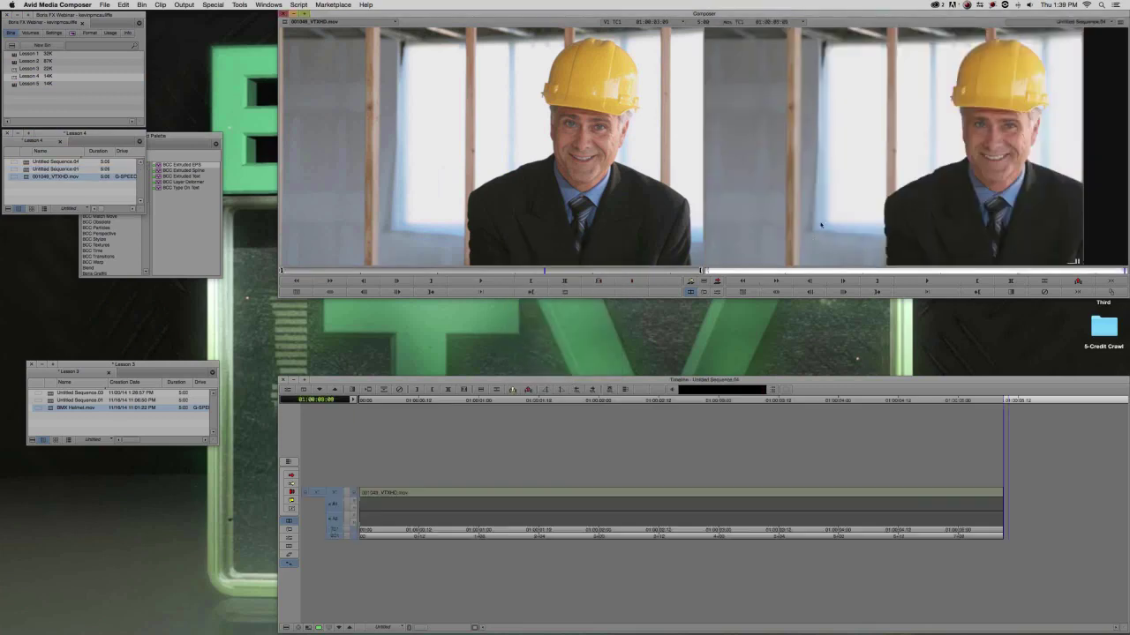
left_click_drag(340, 495, 379, 500)
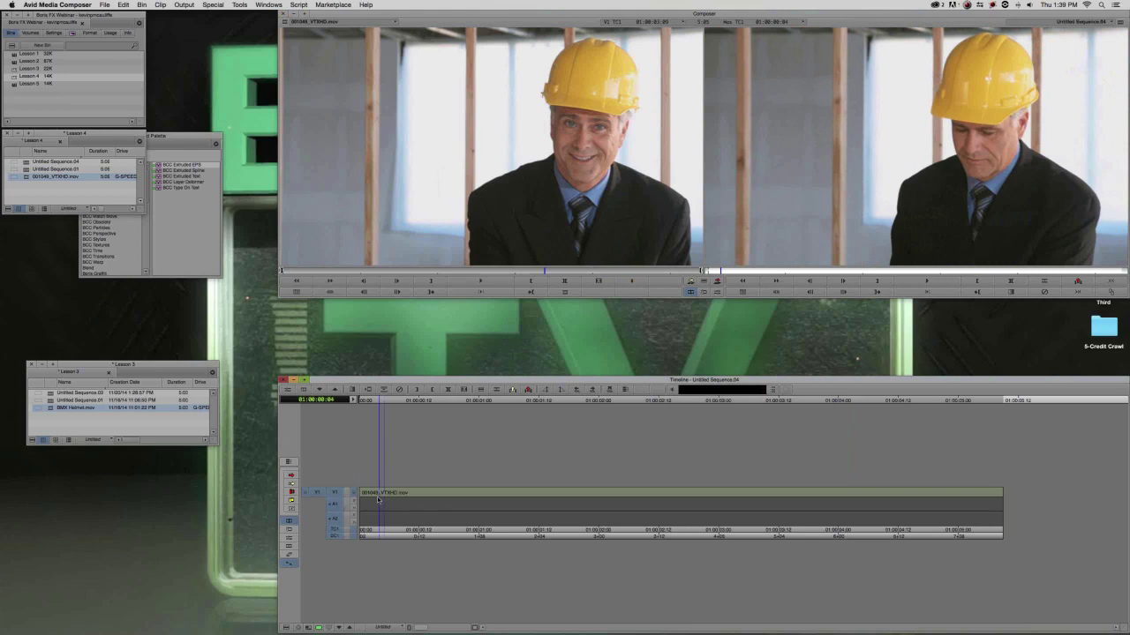
left_click_drag(378, 499, 376, 500)
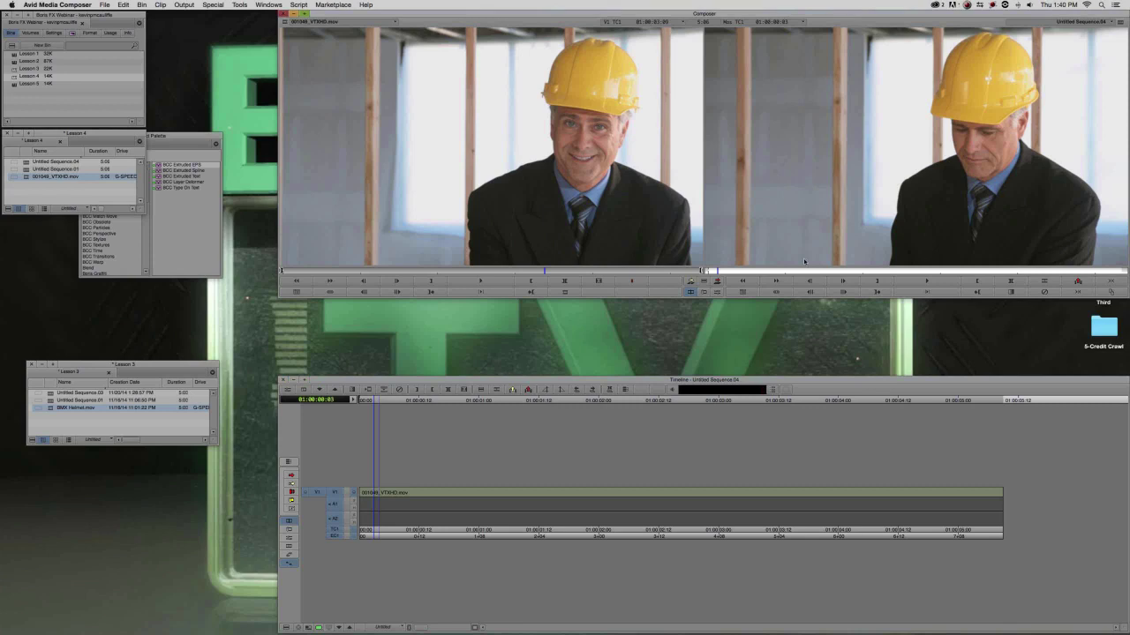
left_click_drag(739, 494, 363, 491)
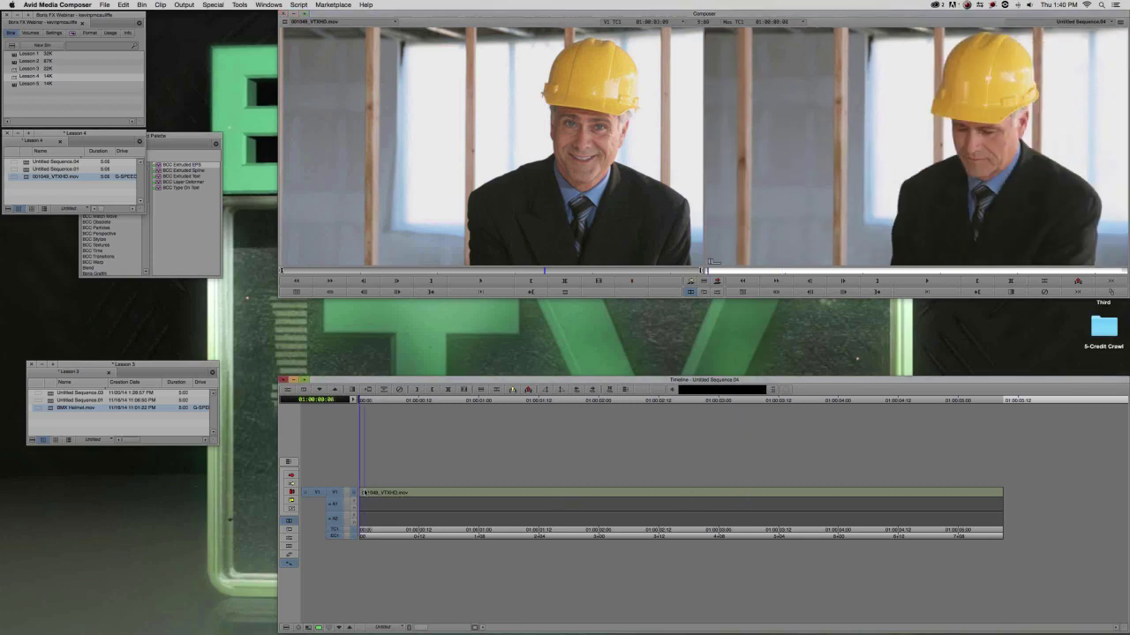
Pick the Boris RED for Avid-RT Filter effect in the Effect Palette.
left_click_drag(163, 136, 199, 144)
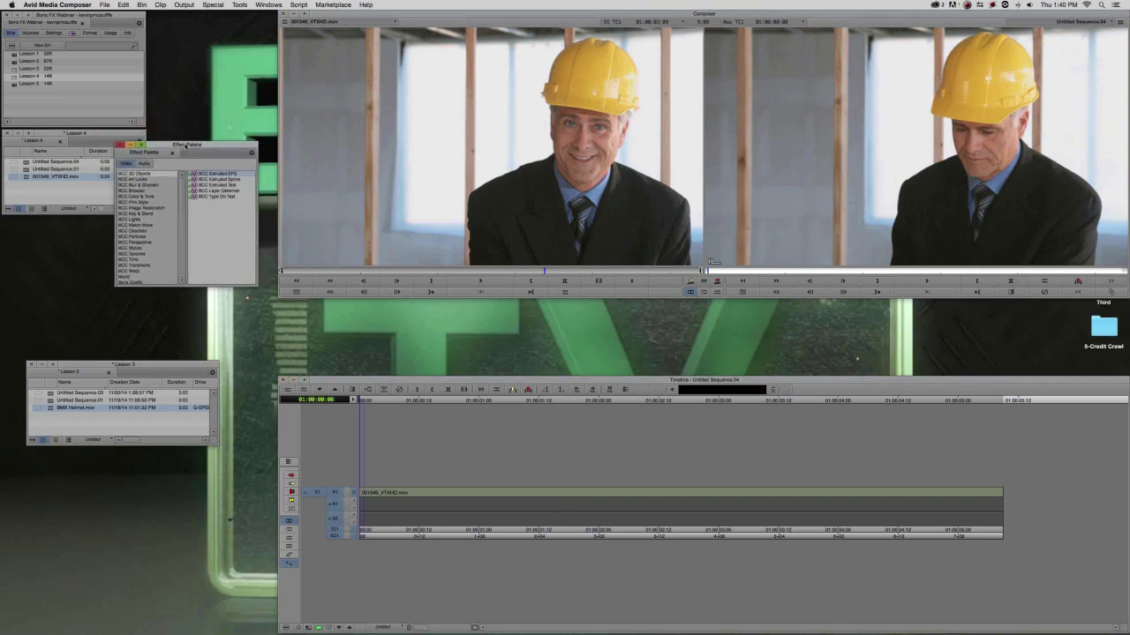
scroll(164, 253, "down", 3)
left_click(137, 237)
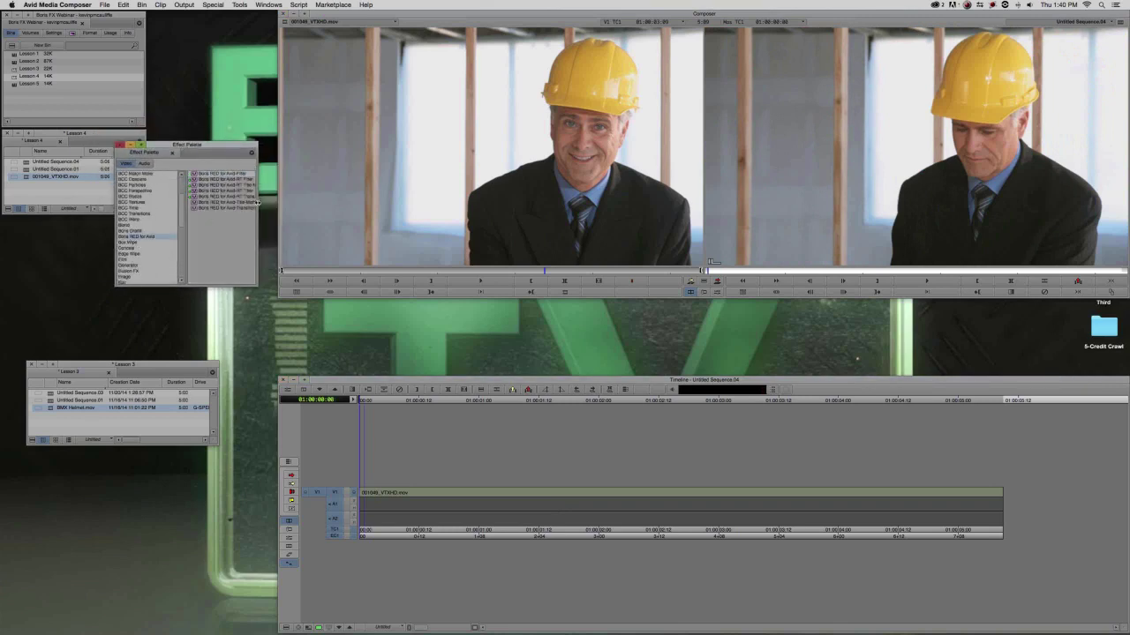
left_click_drag(257, 204, 277, 207)
left_click_drag(230, 147, 199, 155)
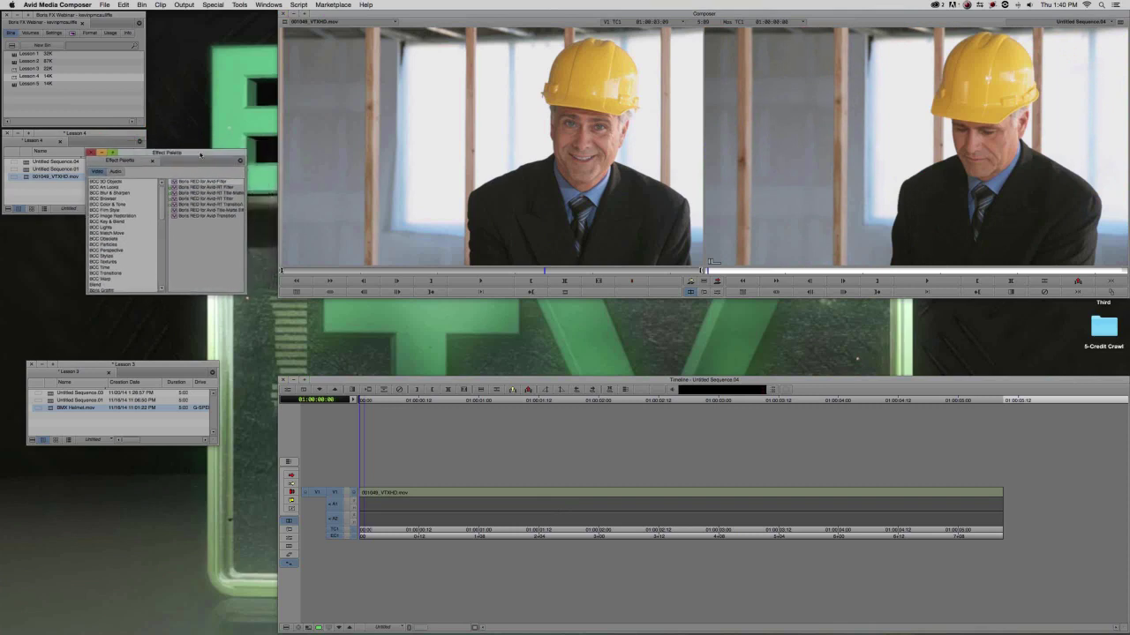
left_click(176, 188)
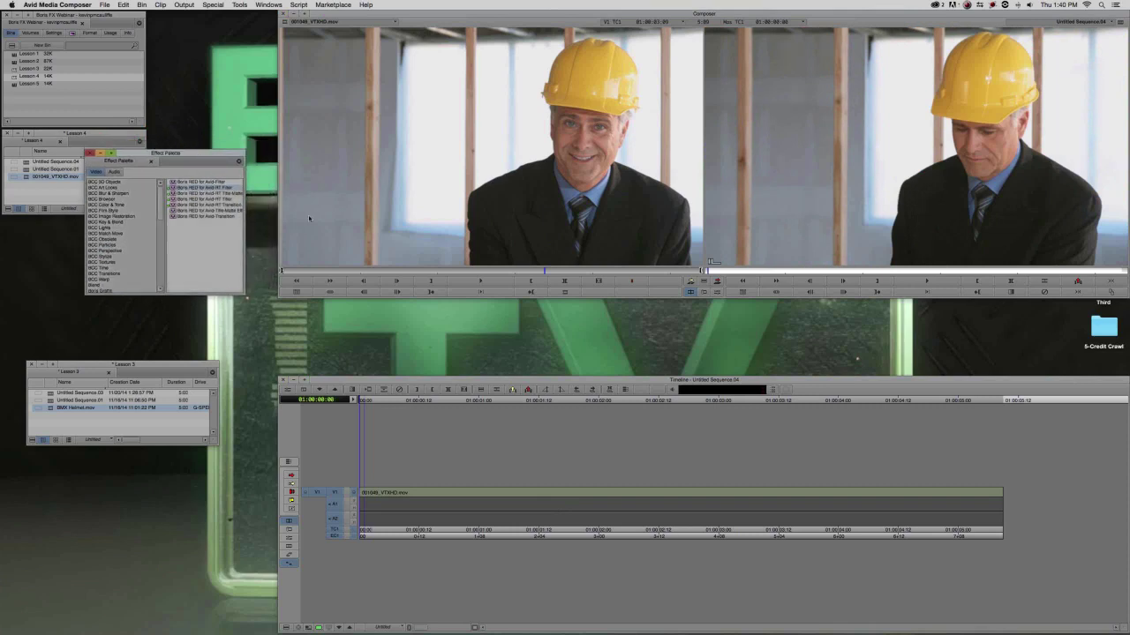
Apply the RED filter to the hard-hat clip and open it in the Effect Editor.
left_click(622, 491)
left_click(639, 502)
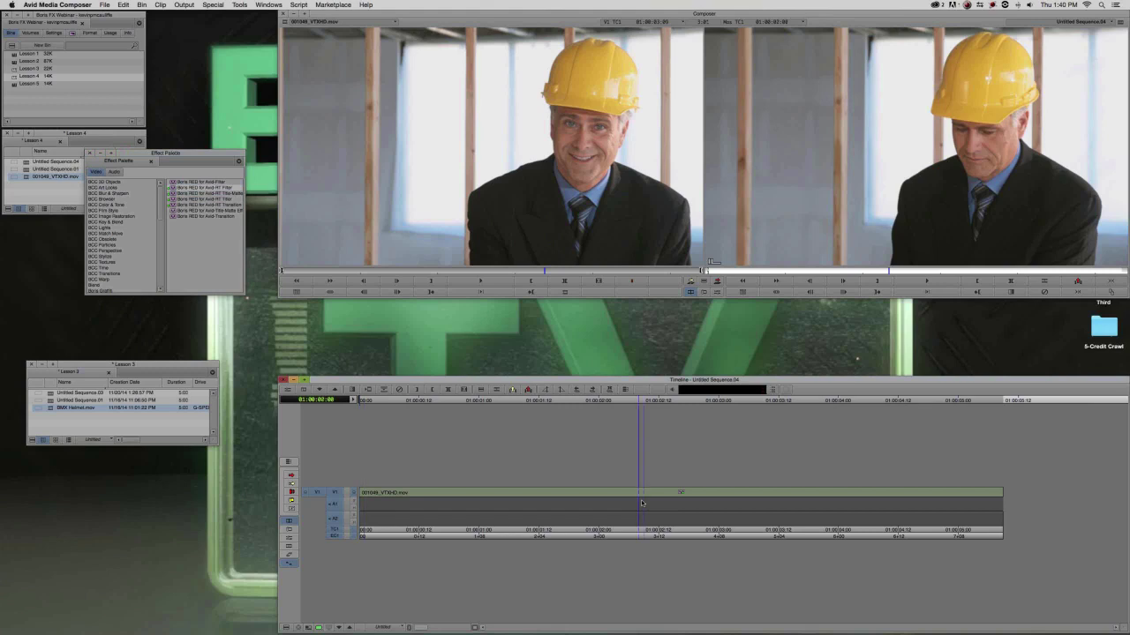
key("super+8")
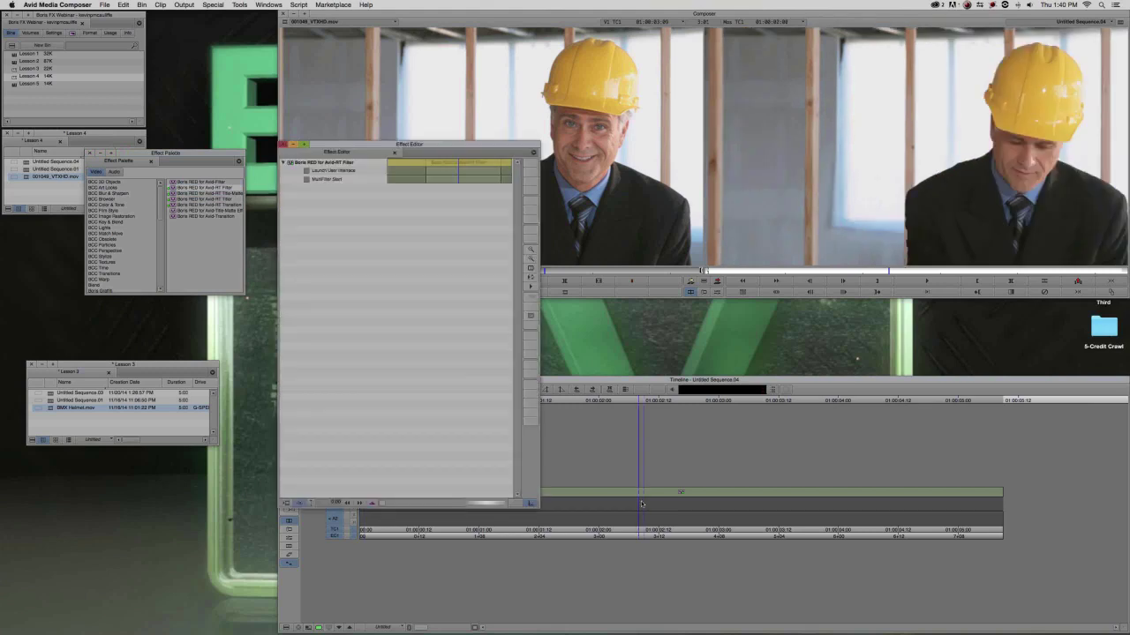
left_click_drag(375, 147, 505, 220)
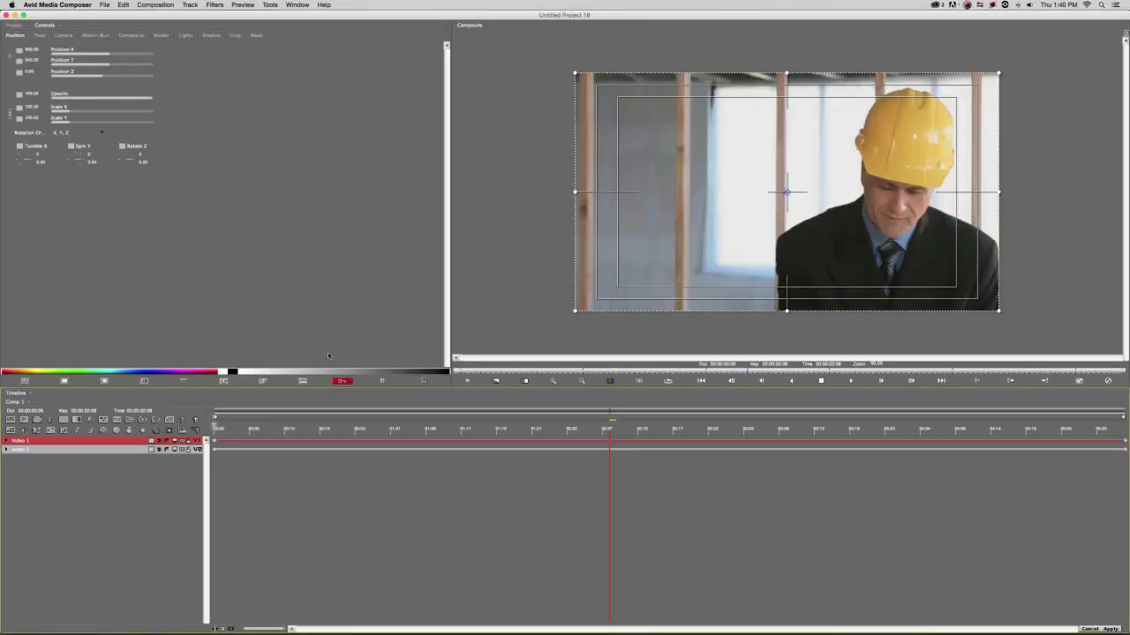
left_click(314, 429)
left_click(243, 429)
left_click(216, 421)
left_click(122, 5)
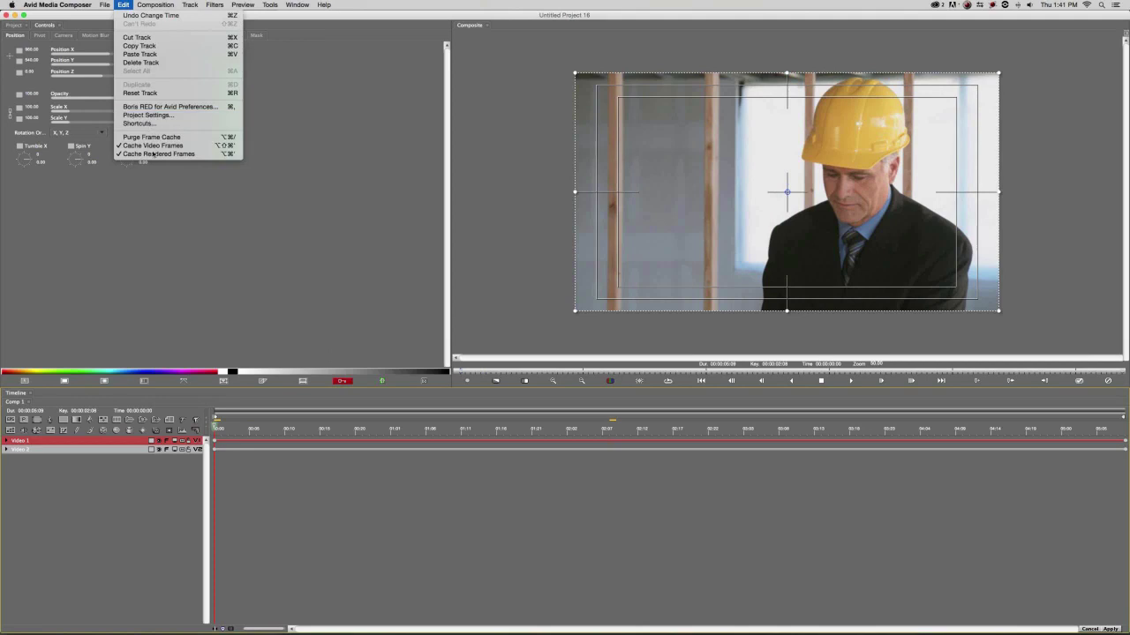
left_click(148, 114)
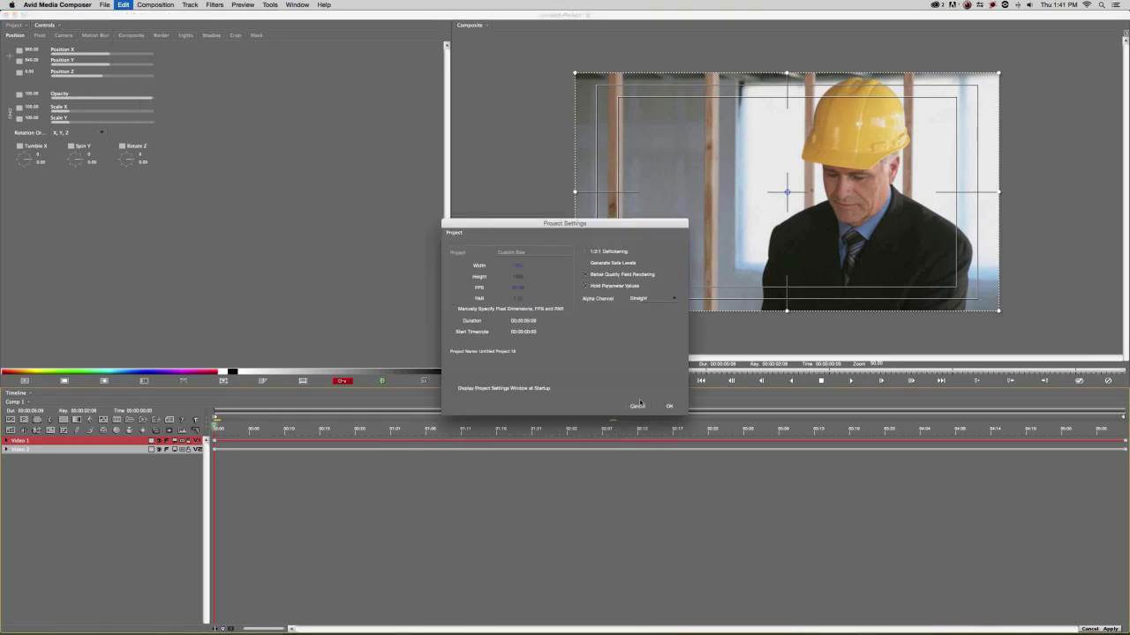
left_click(669, 406)
left_click(253, 427)
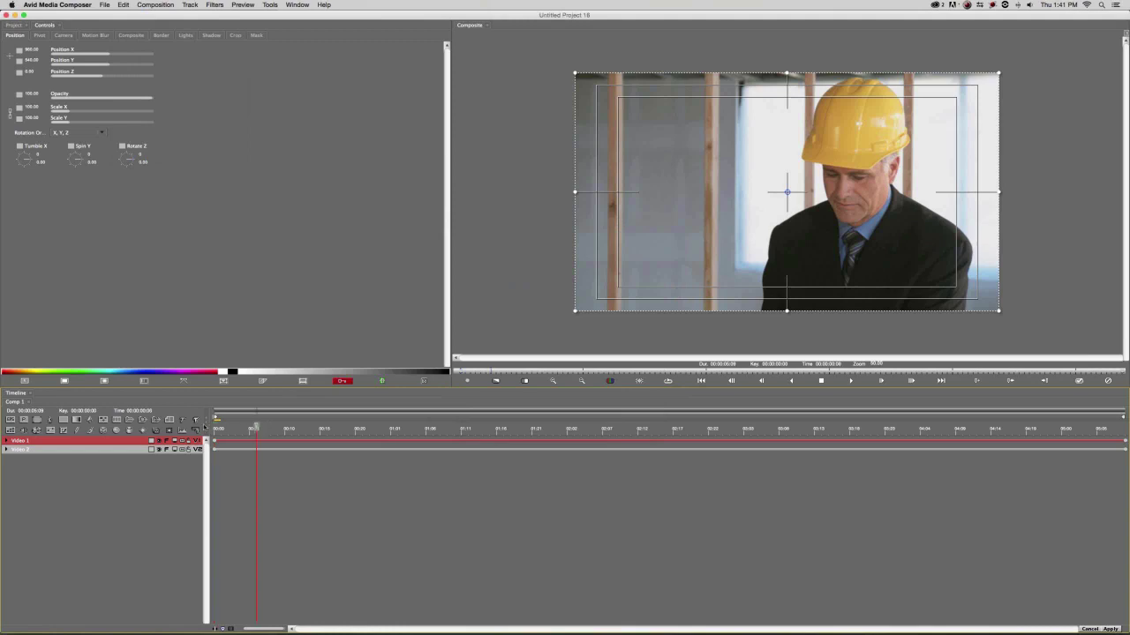
left_click(220, 429)
key("Right")
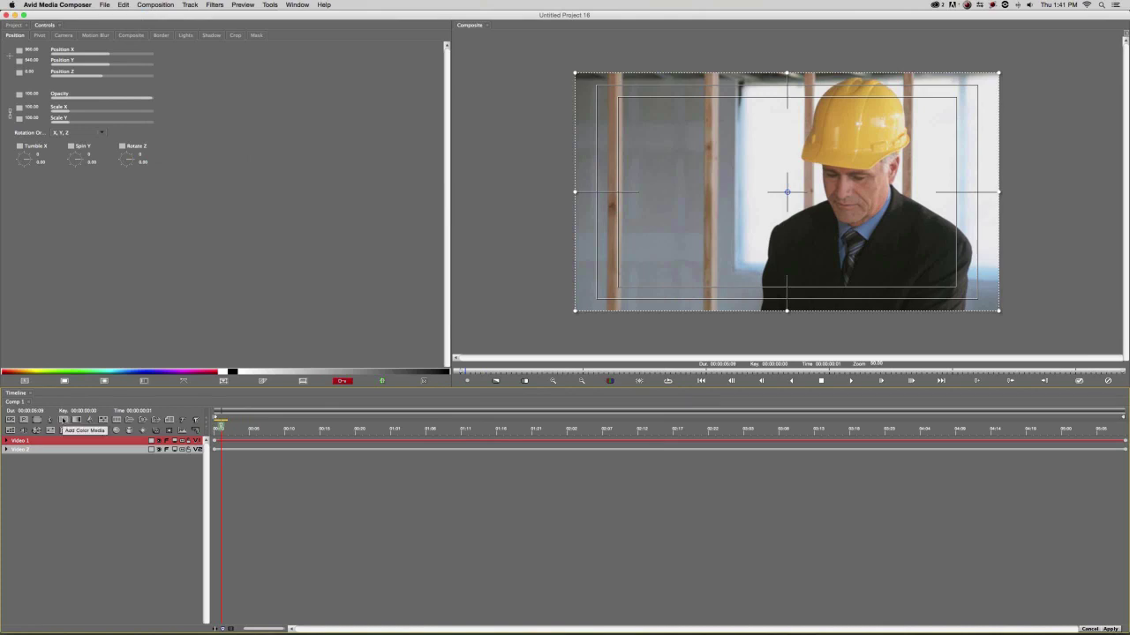
Add a Solid Color layer and delete the empty Video 2 track.
left_click(62, 420)
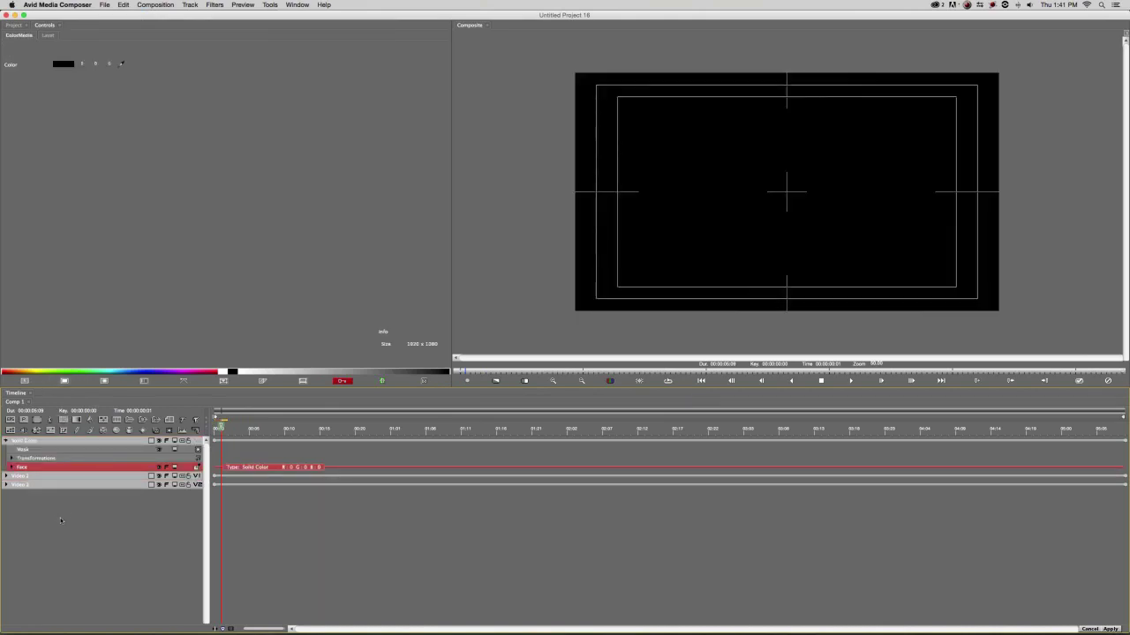
left_click(231, 448)
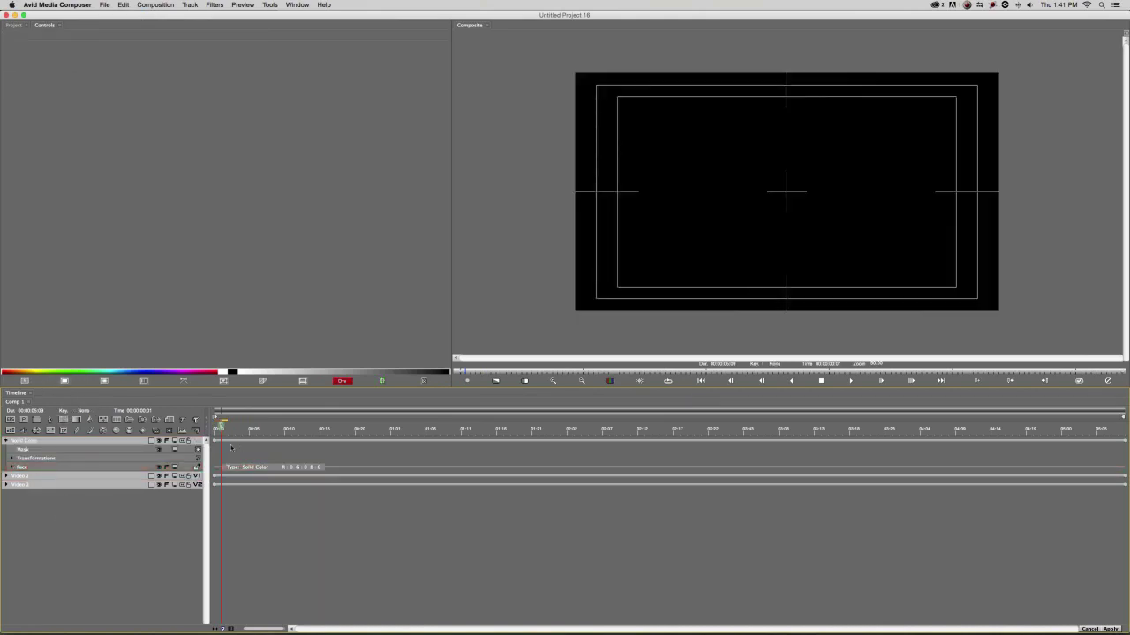
left_click(131, 485)
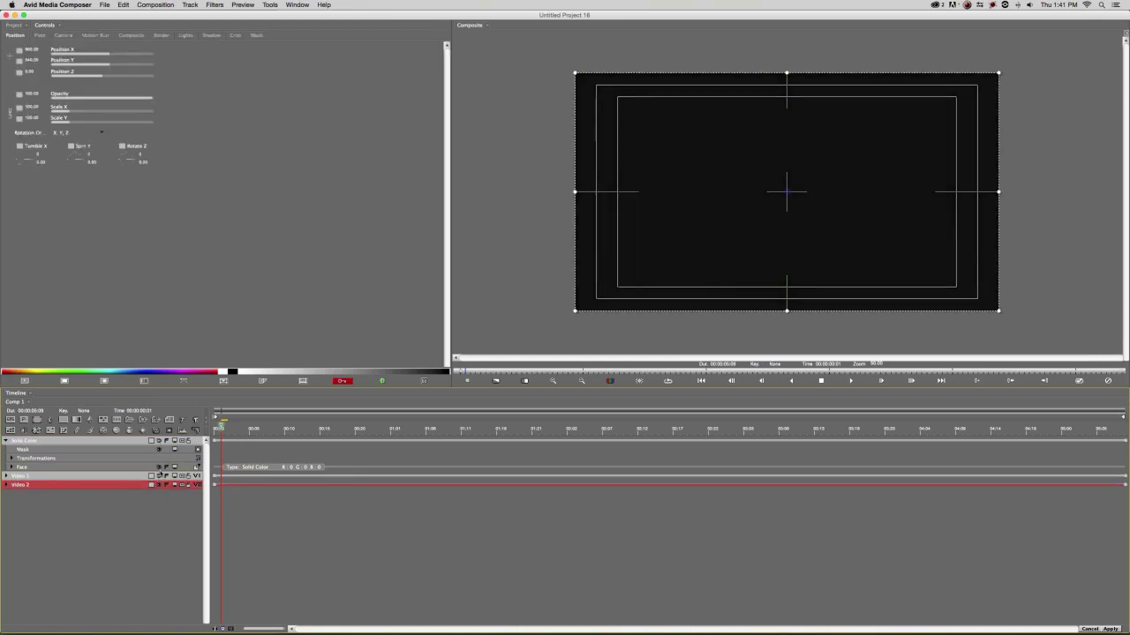
key("Delete")
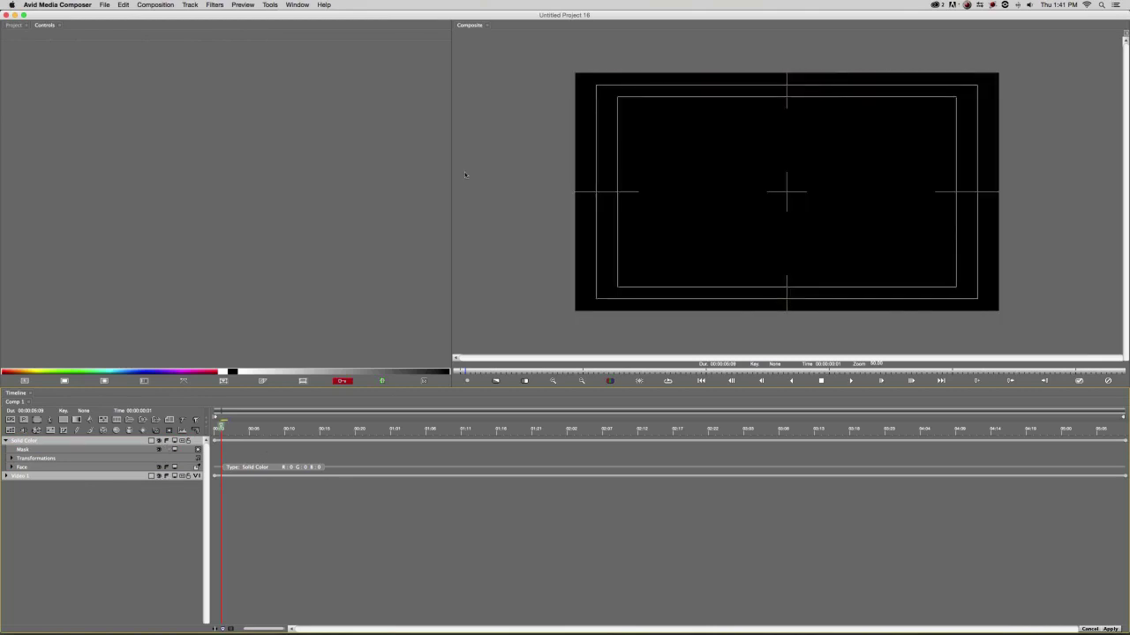
Set the Solid Color layer's Face colour to blue in Select Color.
left_click(39, 465)
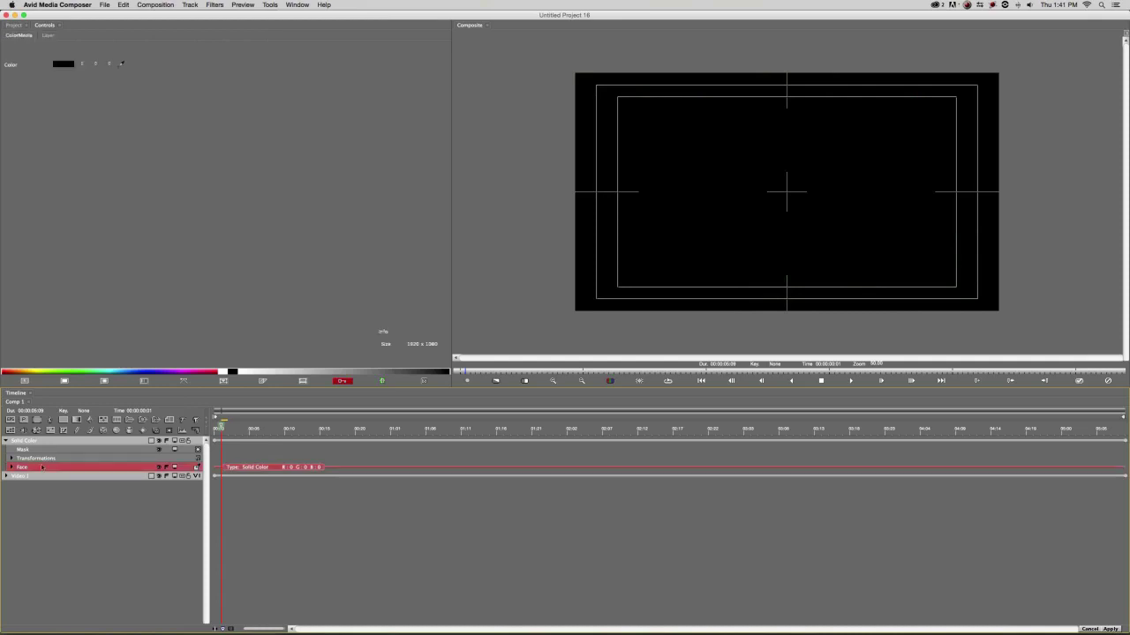
left_click(58, 64)
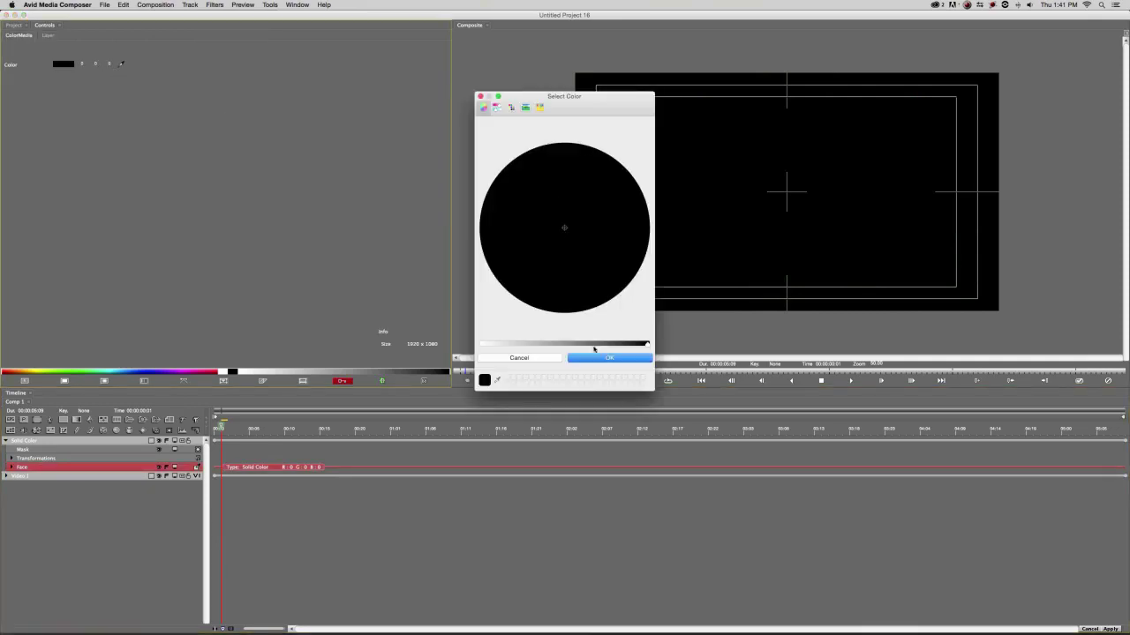
left_click_drag(552, 345, 482, 344)
left_click(513, 287)
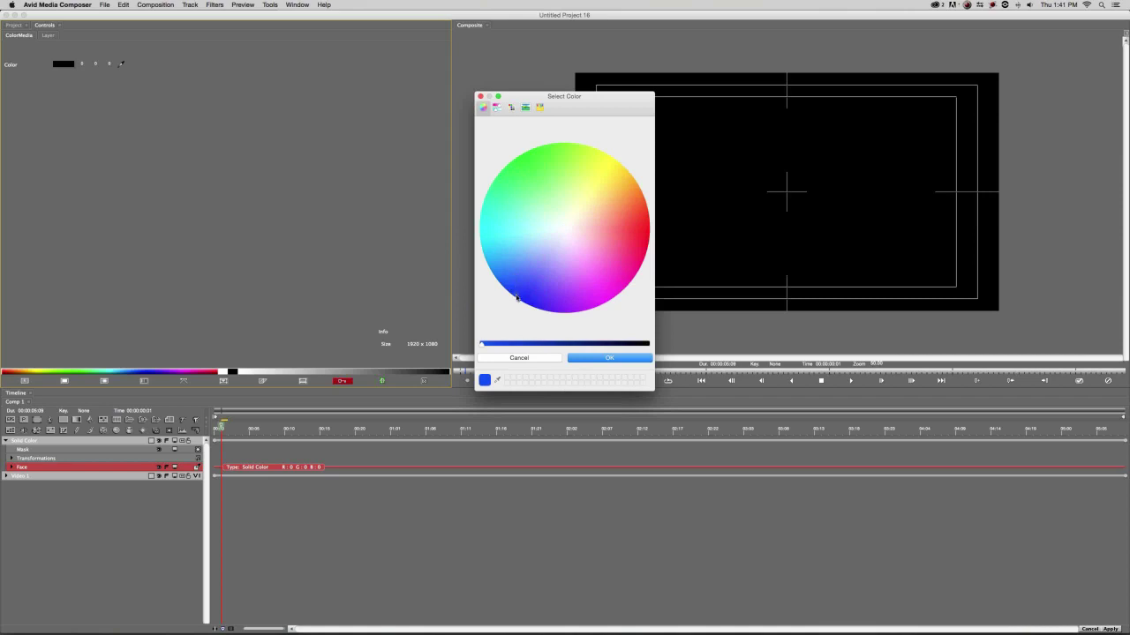
left_click(607, 358)
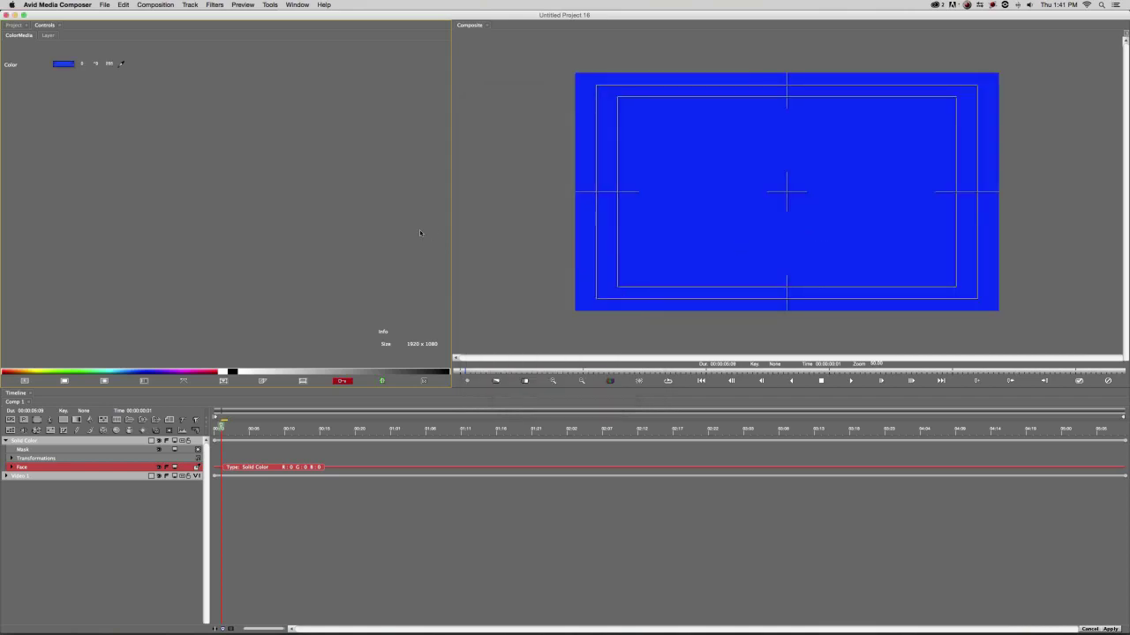
left_click(56, 442)
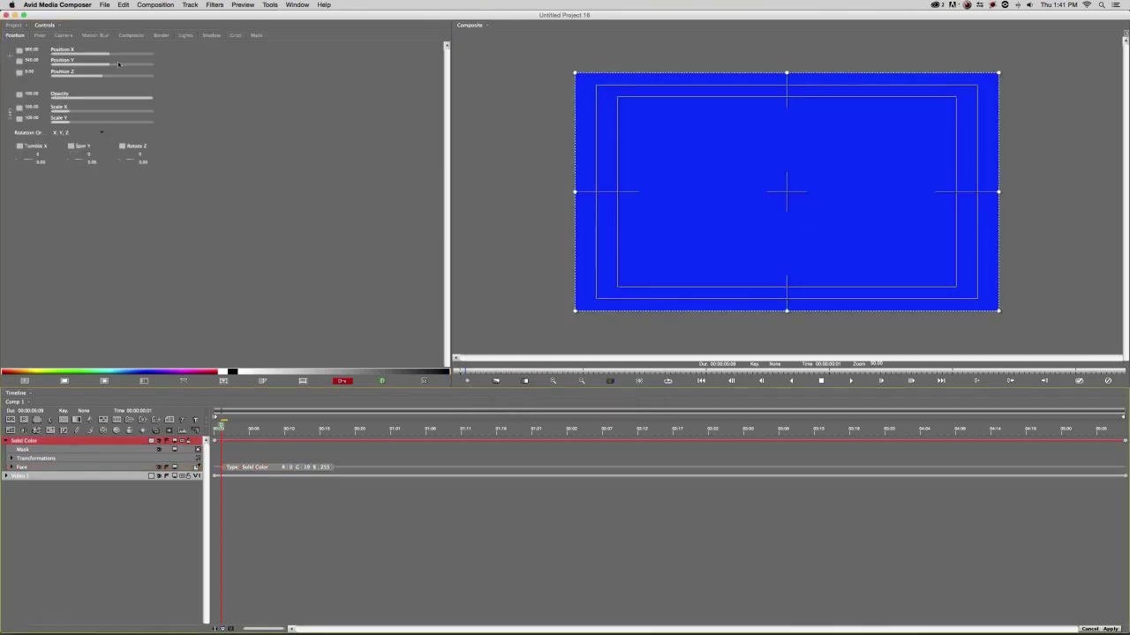
Enable mask Distance and Softness on the solid and raise Top distance to form a bar.
left_click(256, 36)
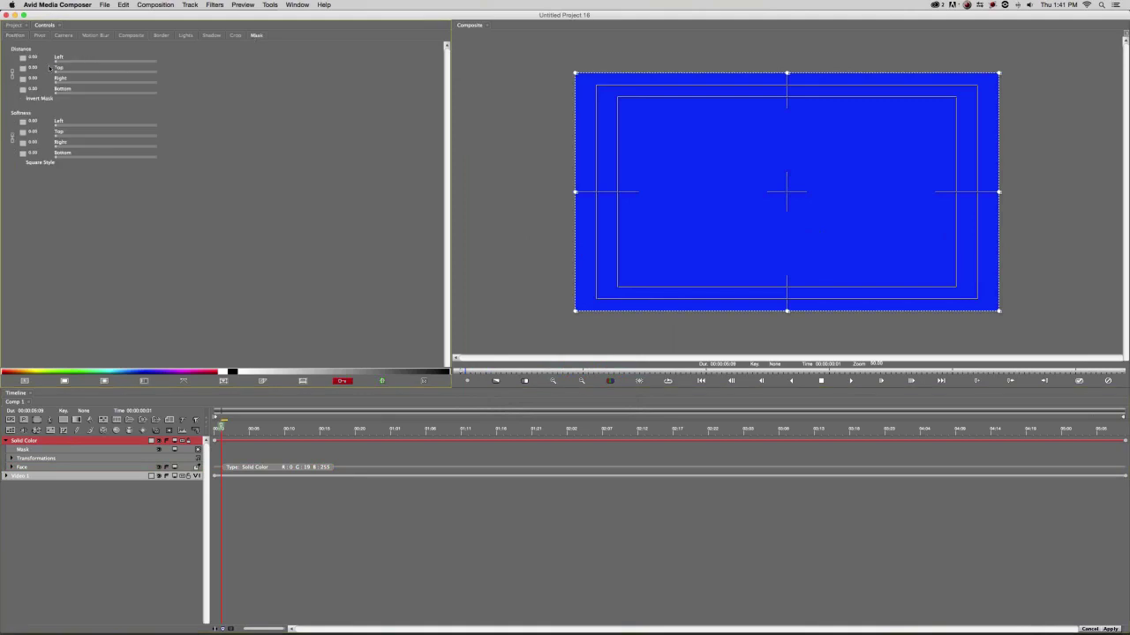
left_click(11, 73)
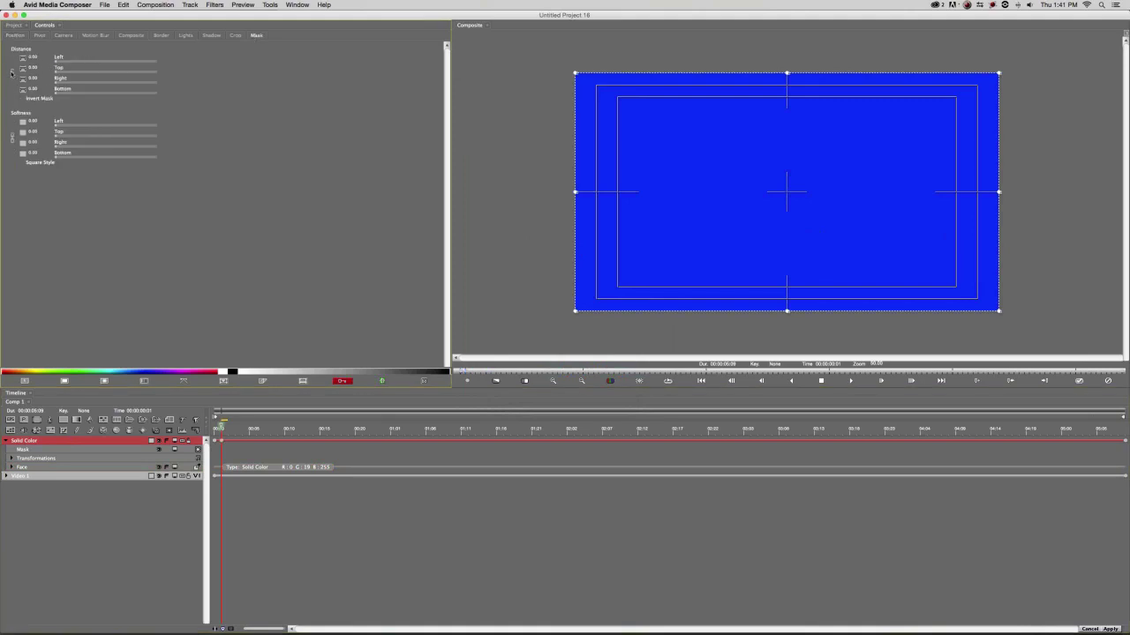
left_click(13, 138)
left_click_drag(62, 73, 120, 78)
left_click_drag(120, 73, 70, 101)
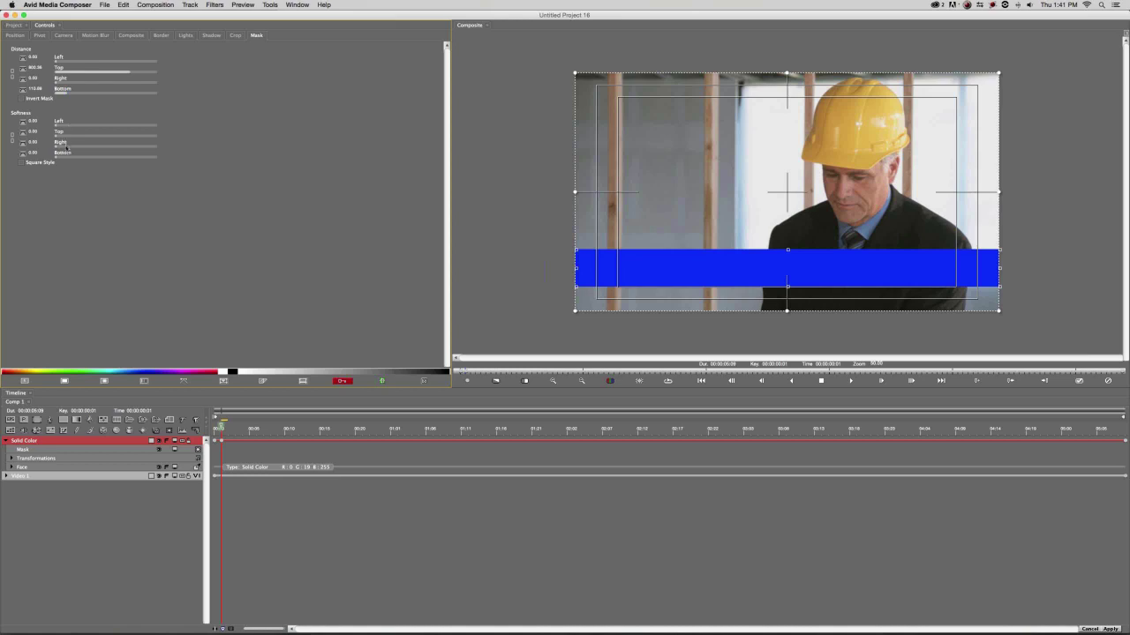
Raise the bar's Right softness and Right distance, then add a text layer at the first frame.
left_click_drag(68, 147, 162, 148)
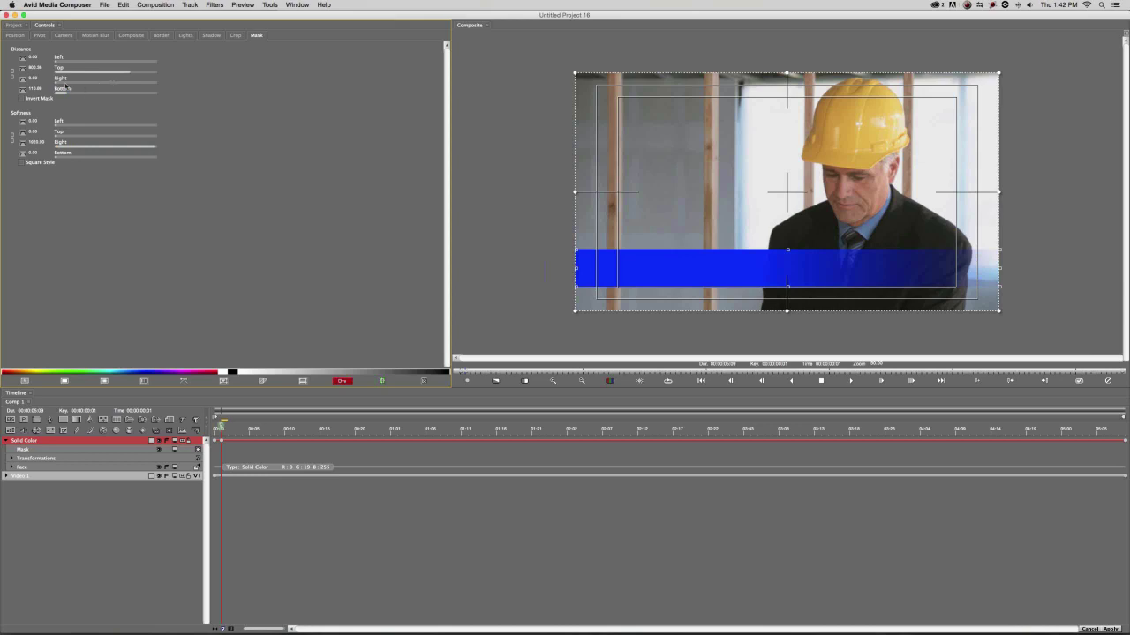
left_click_drag(64, 84, 95, 83)
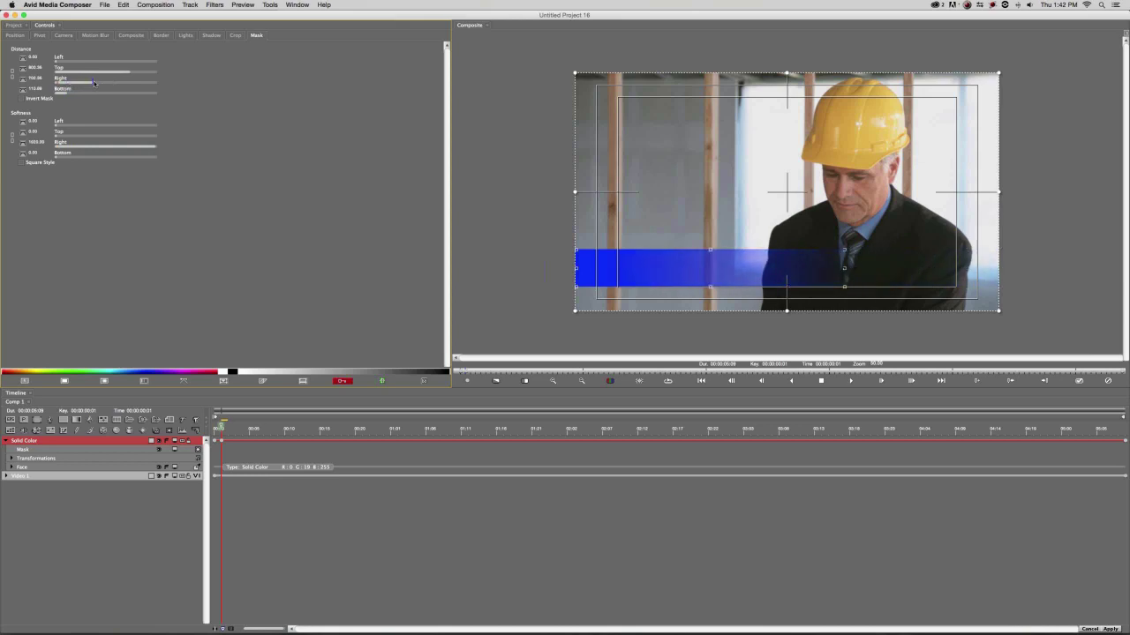
left_click(217, 428)
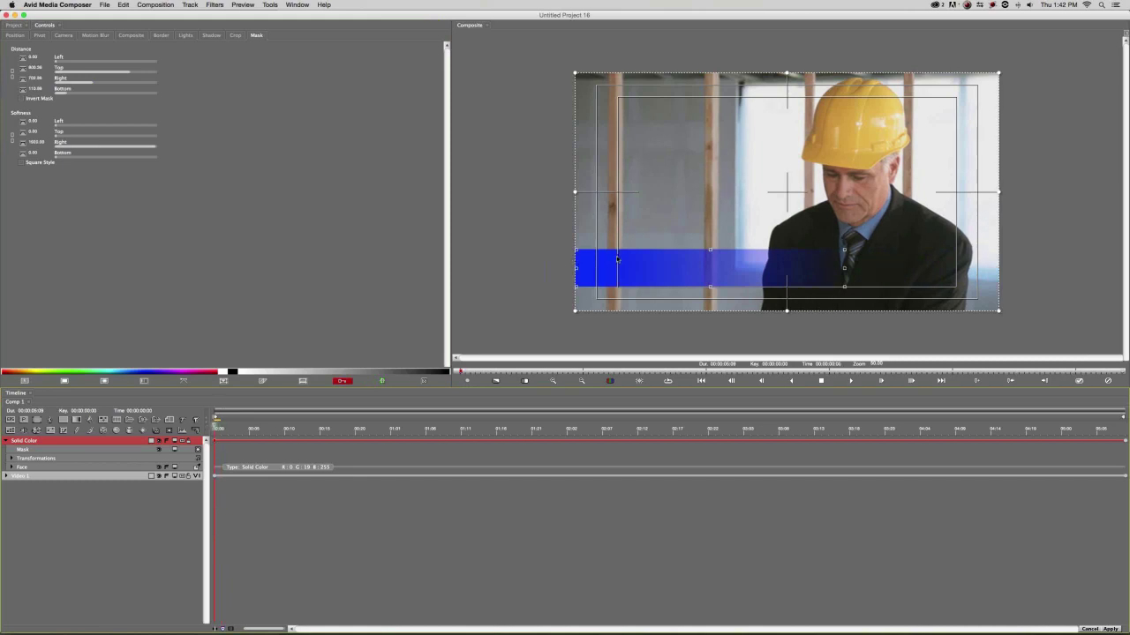
left_click(182, 420)
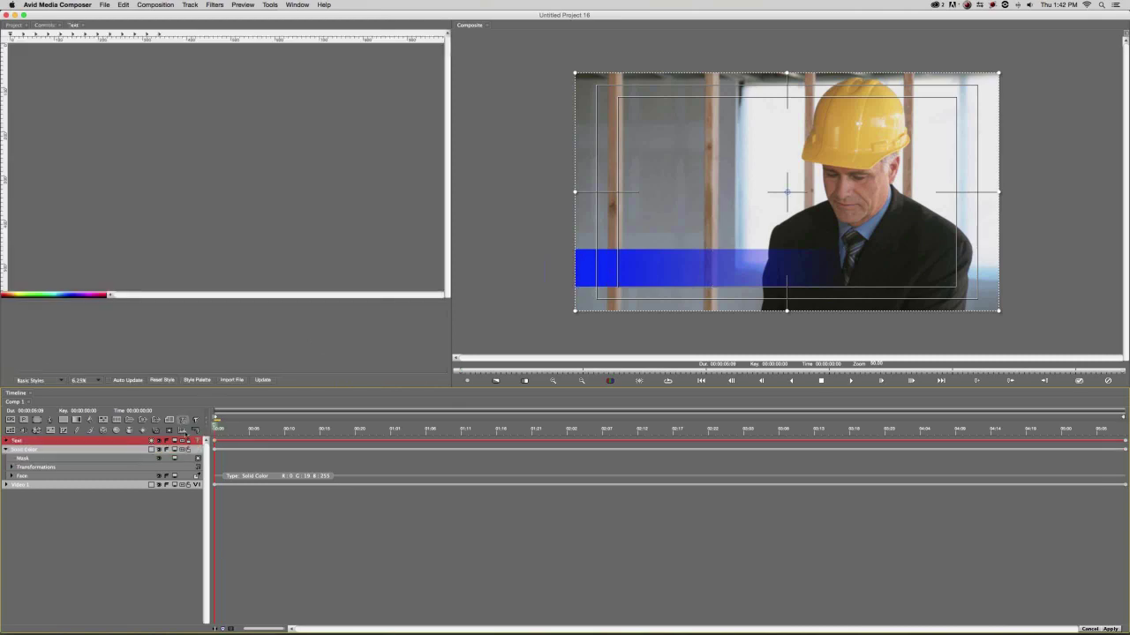
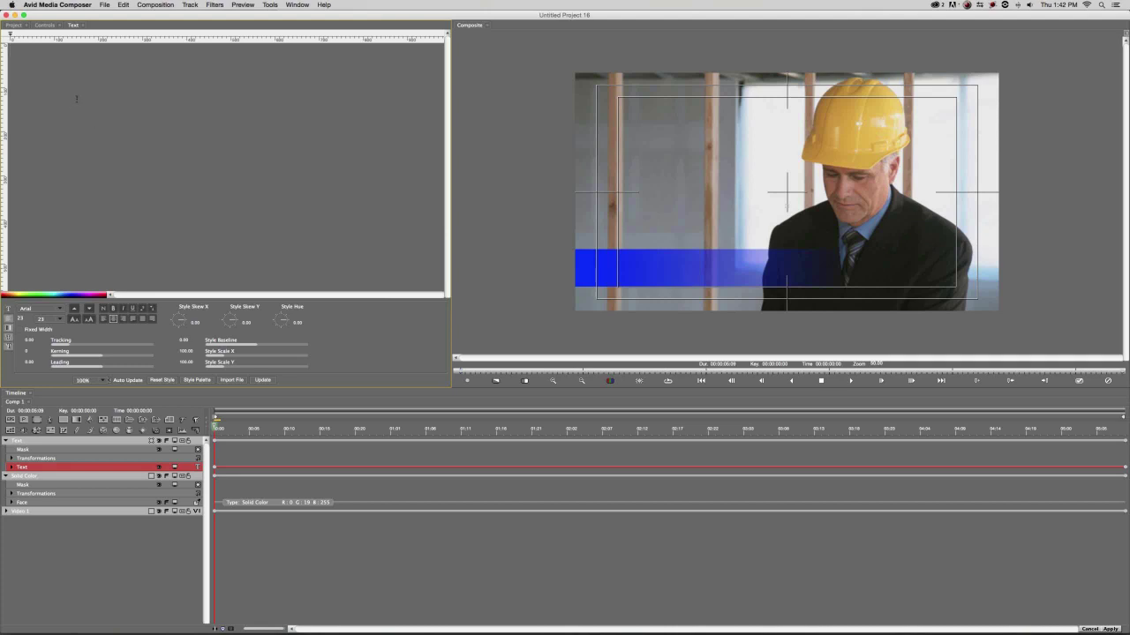
Type a person's name and 'All-Around Nice Guy' on two lines, capitalising the A.
type("Jim Jimerson")
key("Return")
type("All-")
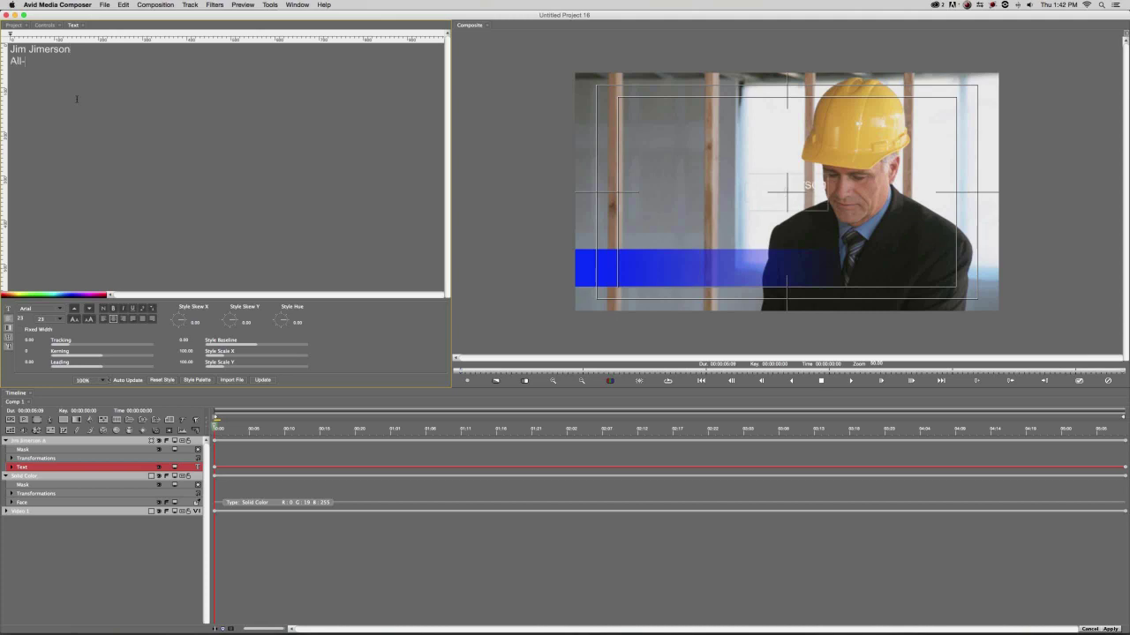
type("around Nice Guy")
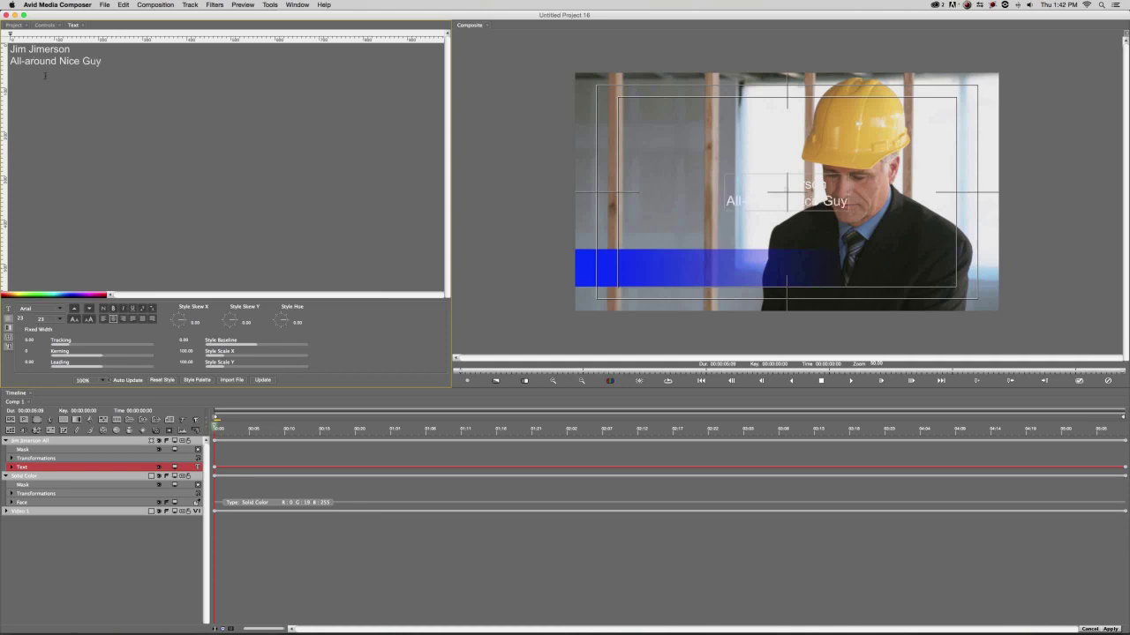
left_click_drag(26, 61, 30, 61)
type("A")
Left-align both title lines and move the title down onto the blue bar.
left_click_drag(102, 61, 11, 60)
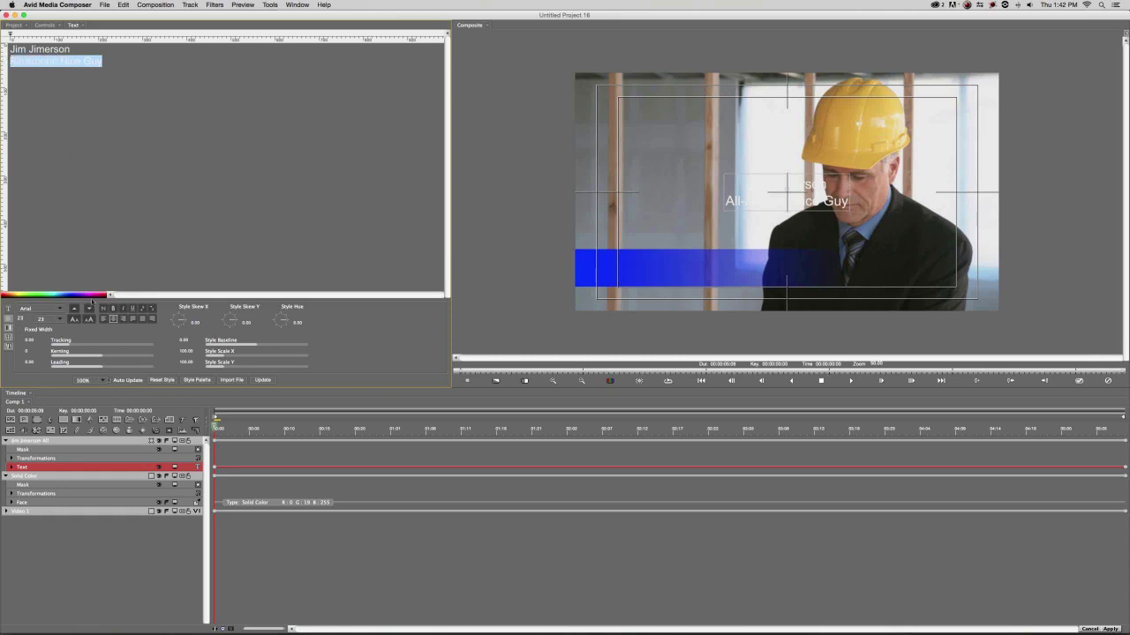
key("super+a")
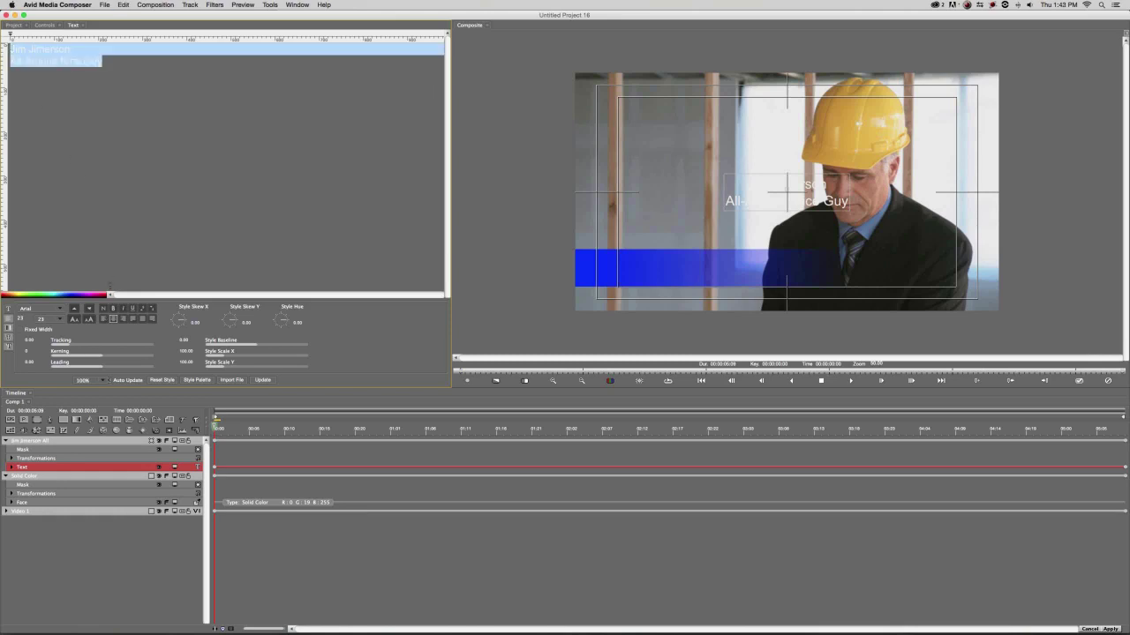
left_click(105, 319)
left_click(666, 209)
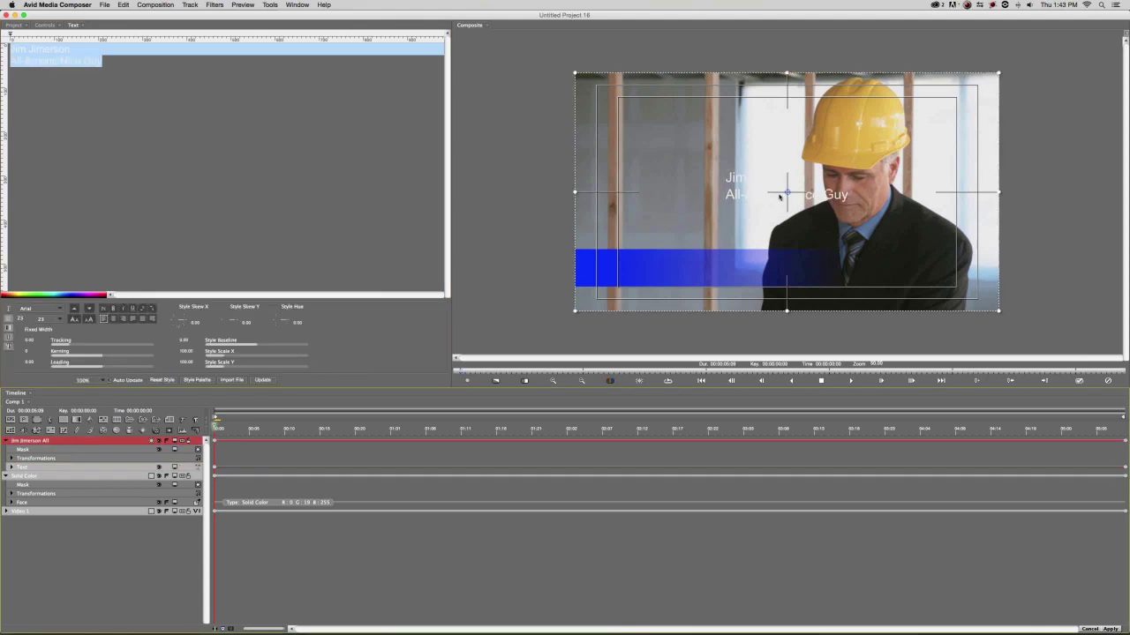
left_click_drag(787, 199, 678, 275)
left_click(76, 51)
key("super+a")
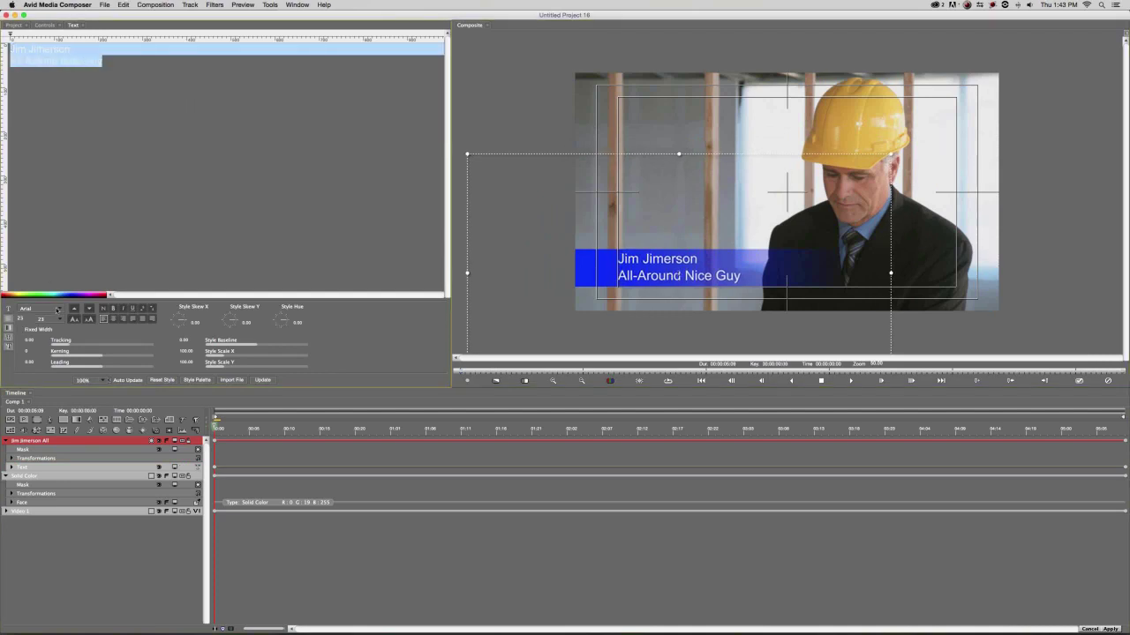
Make the 'All-Around Nice Guy' line Arial Bold and nudge the title slightly right.
left_click(57, 309)
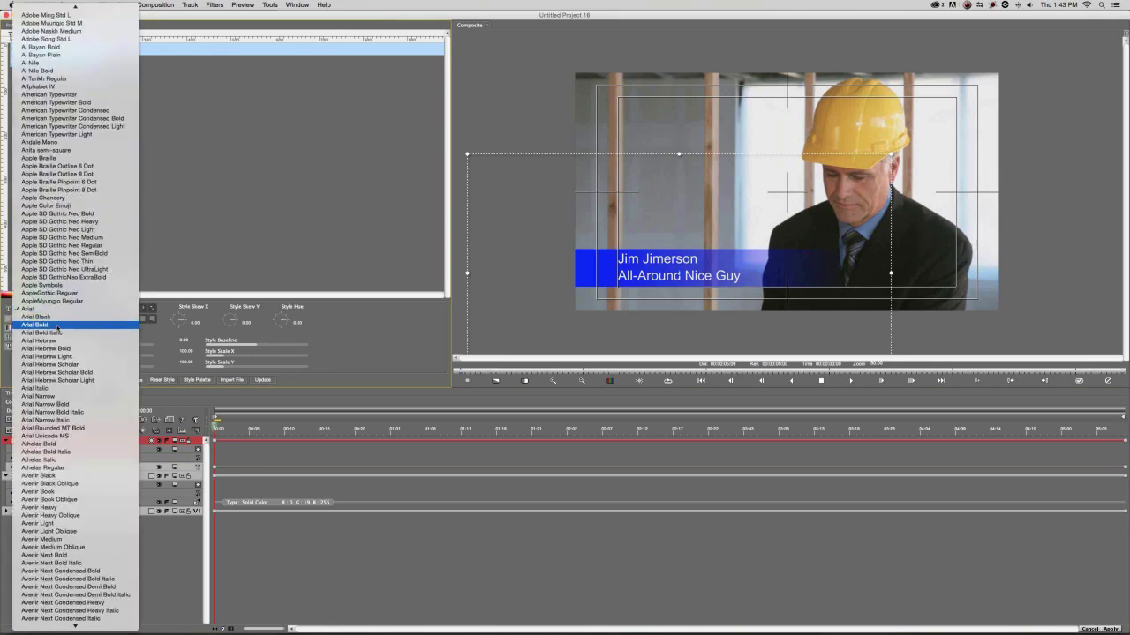
left_click(49, 309)
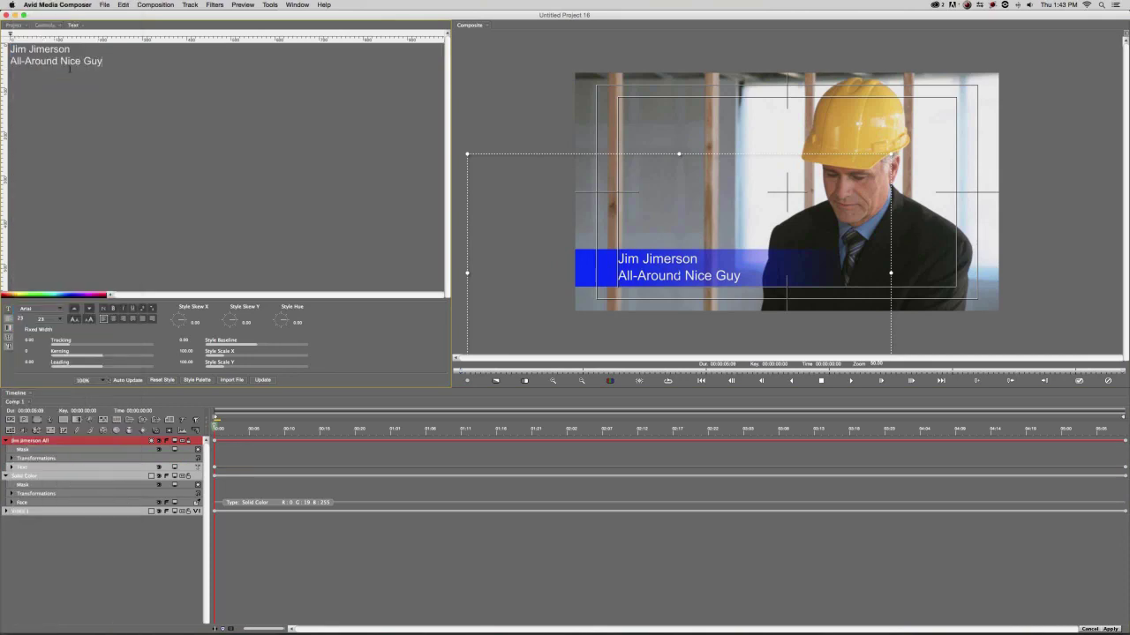
left_click_drag(100, 61, 3, 62)
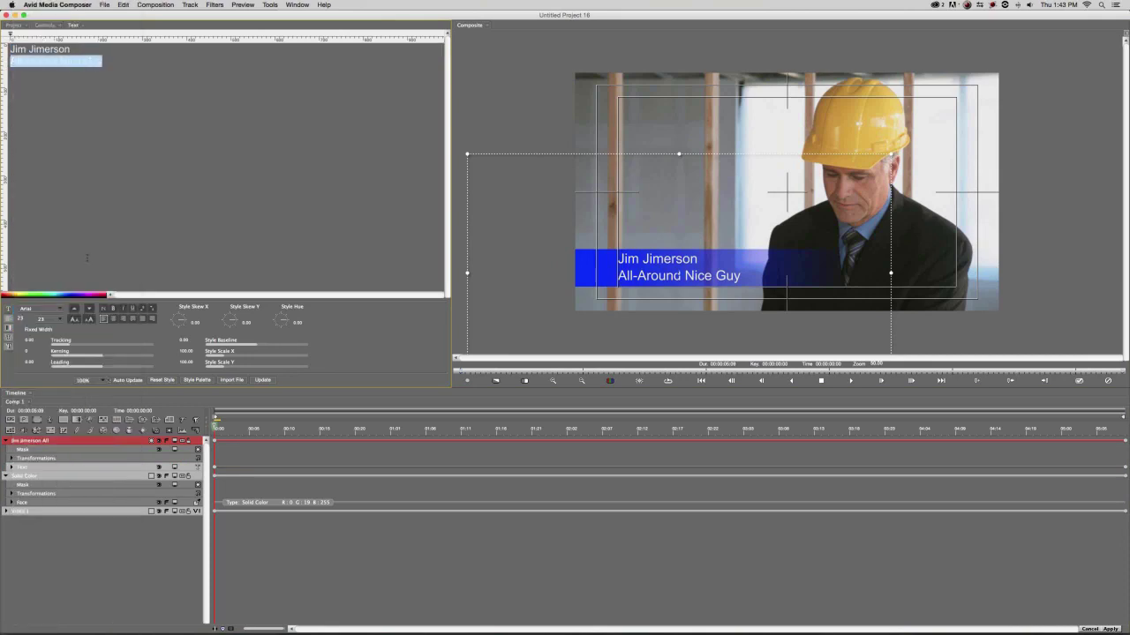
left_click(113, 308)
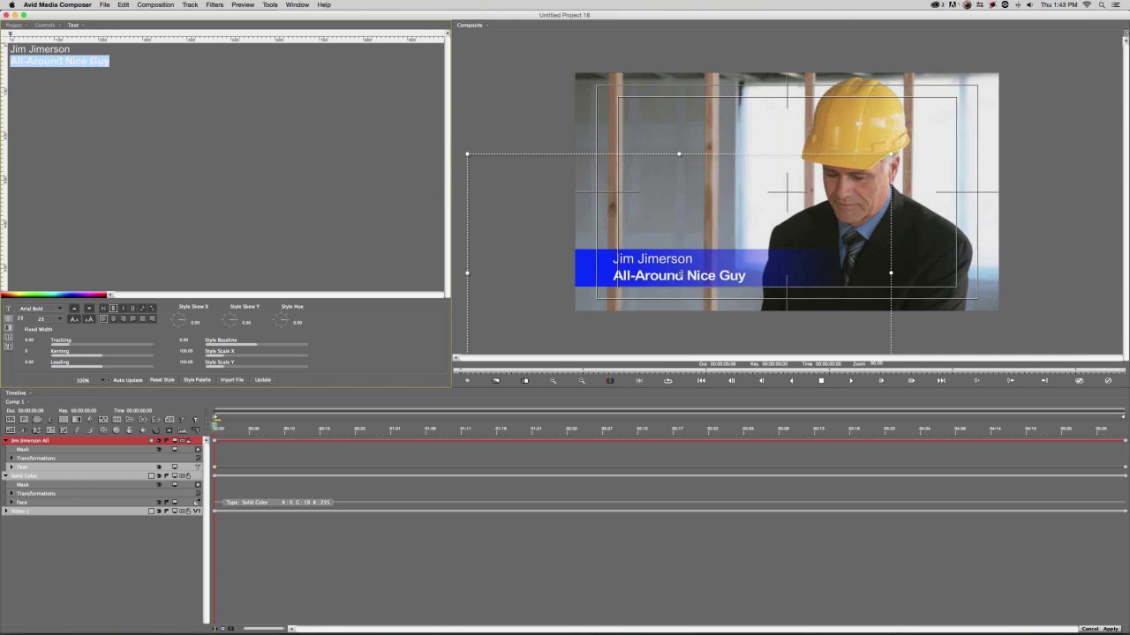
left_click_drag(680, 275, 685, 275)
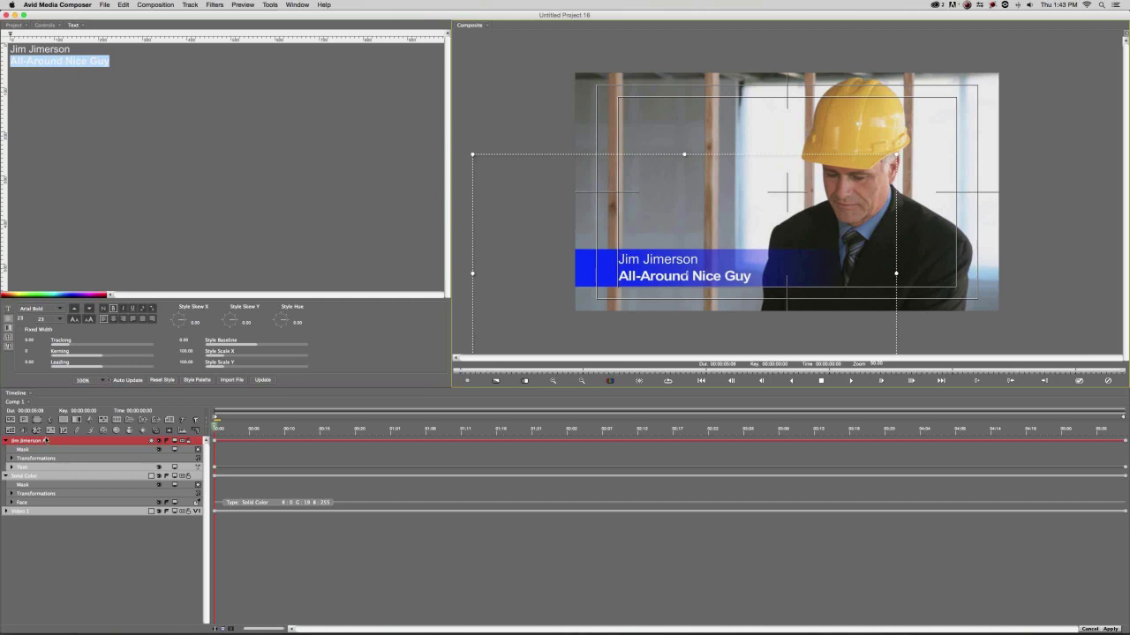
Turn on the title's drop shadow with distance 5, opacity 53 and softness 2.
left_click(44, 24)
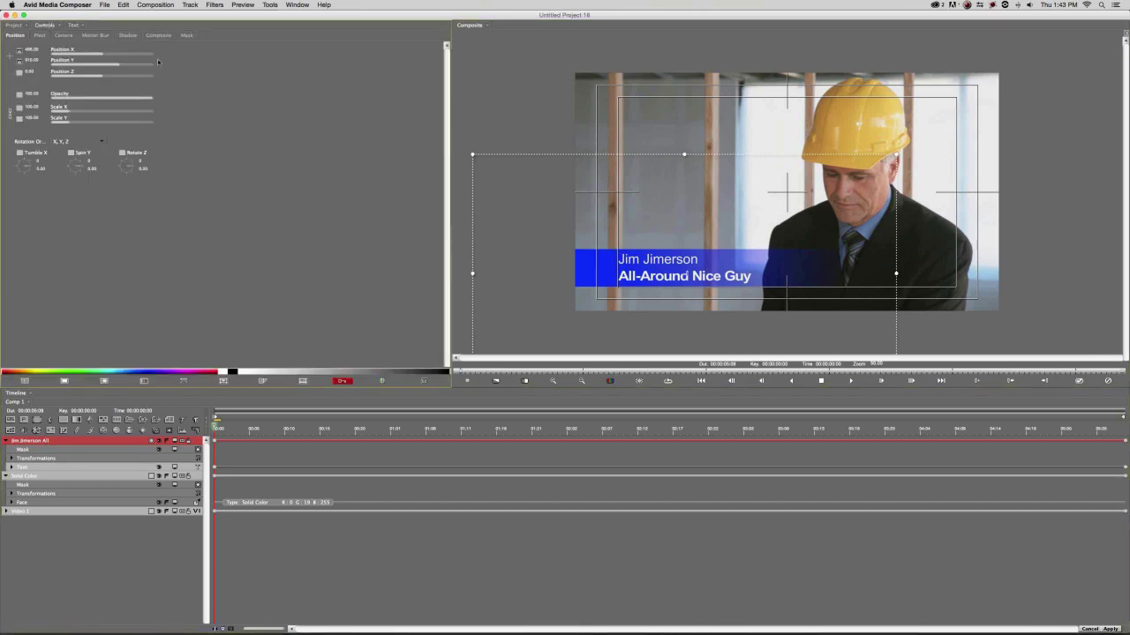
left_click(128, 36)
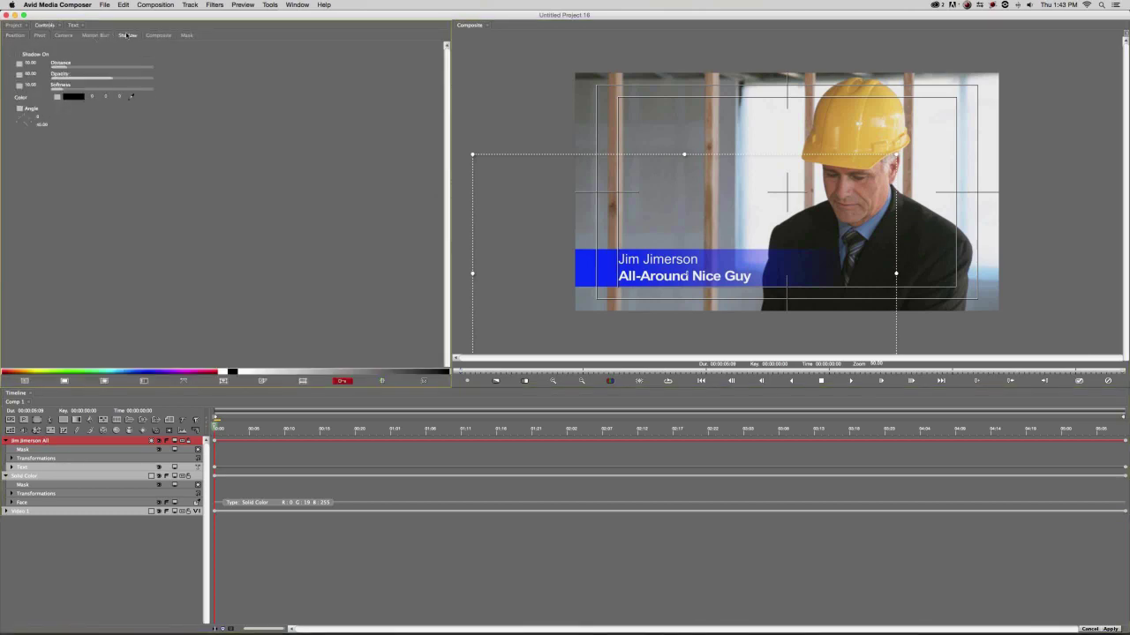
left_click(18, 55)
left_click(30, 64)
type("5")
key("Return")
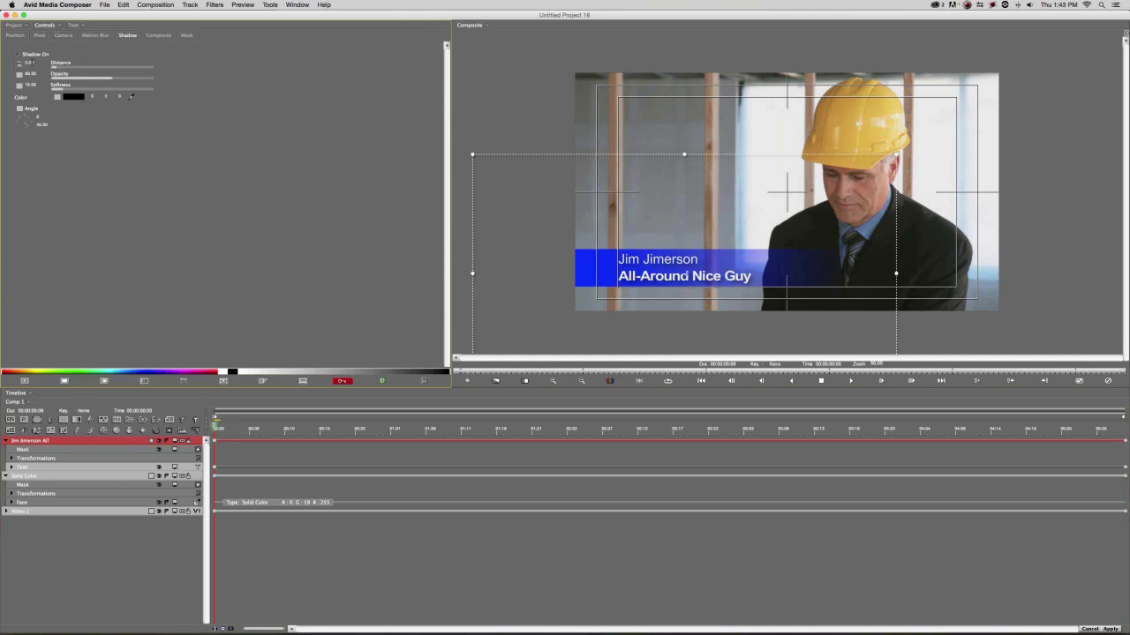
left_click(30, 75)
type("5")
type("3")
key("Tab")
type("2")
key("Return")
Play and scrub the clip to check the shadowed title.
left_click(415, 433)
key("space")
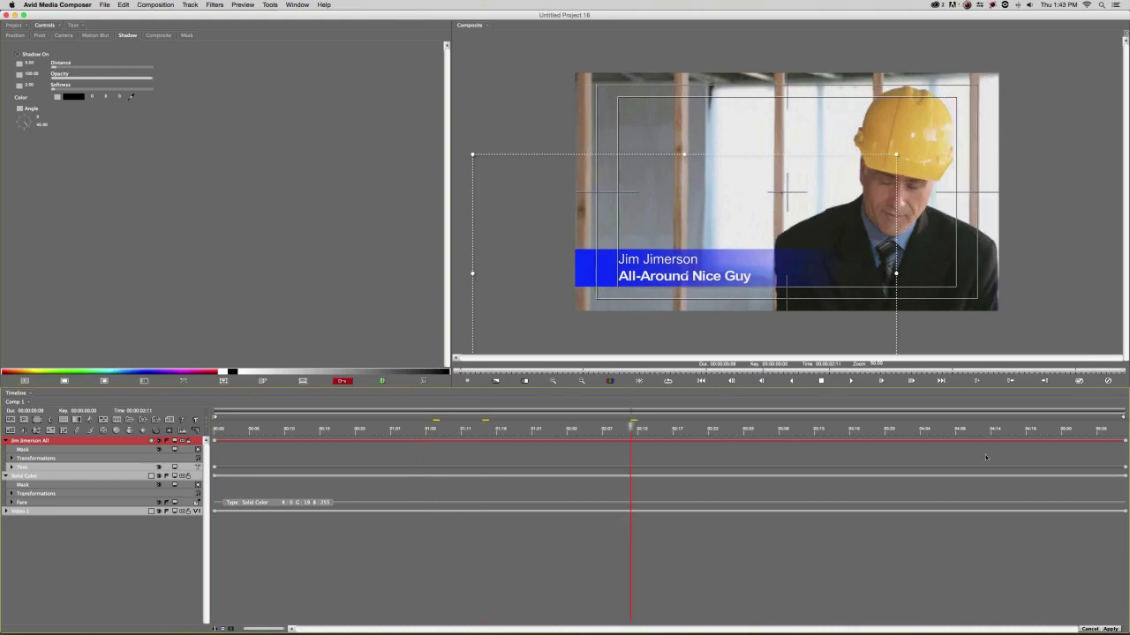
left_click(814, 460)
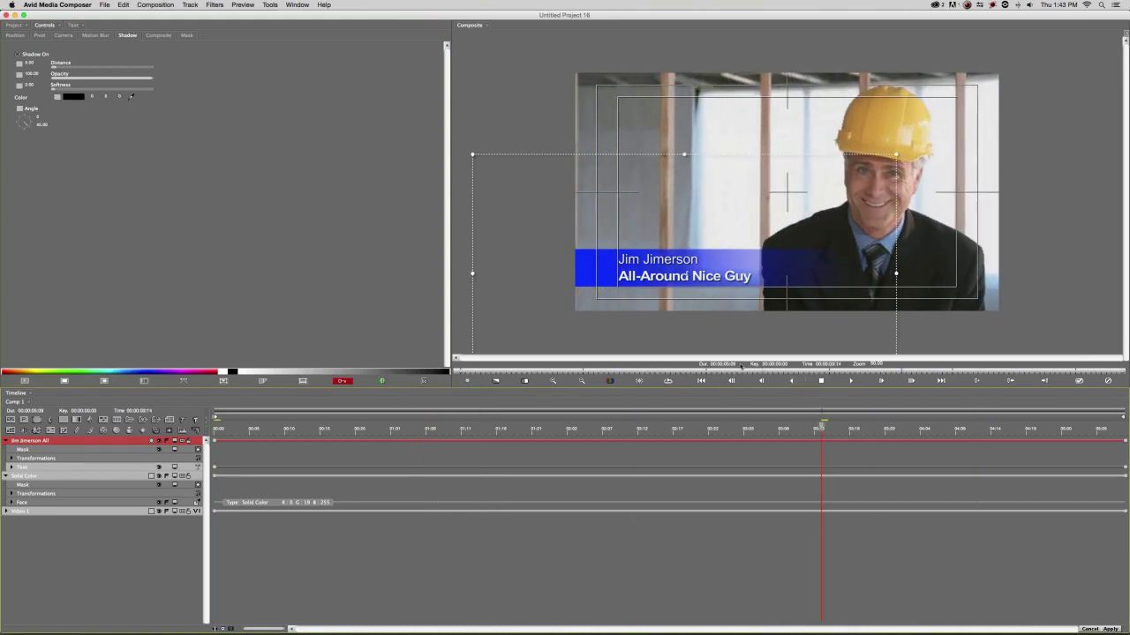
left_click_drag(621, 432, 872, 430)
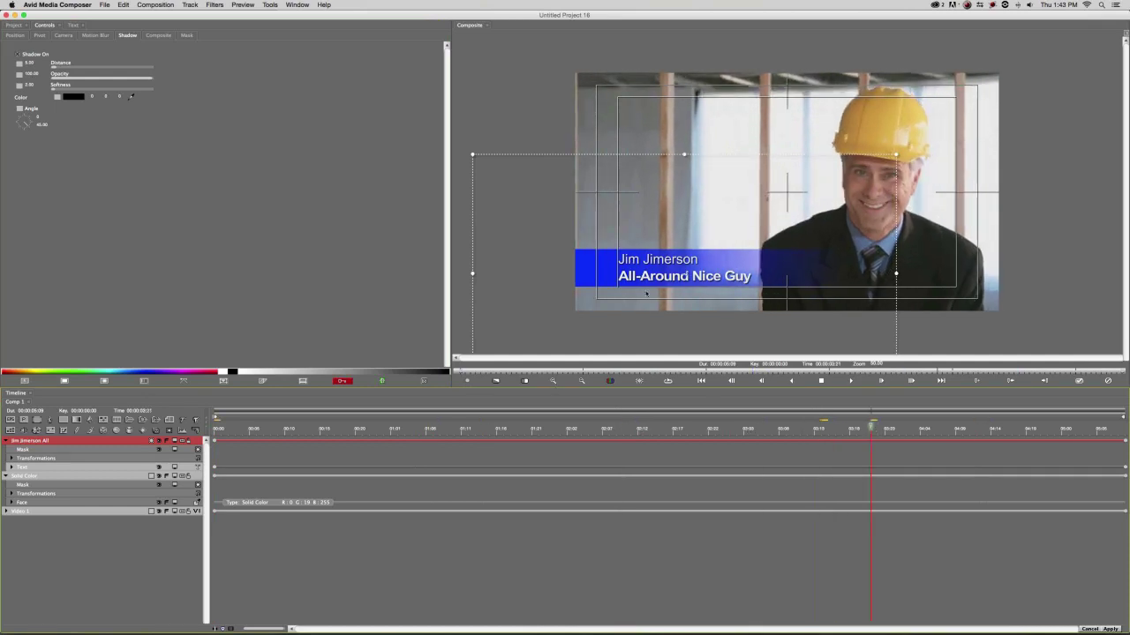
left_click(525, 380)
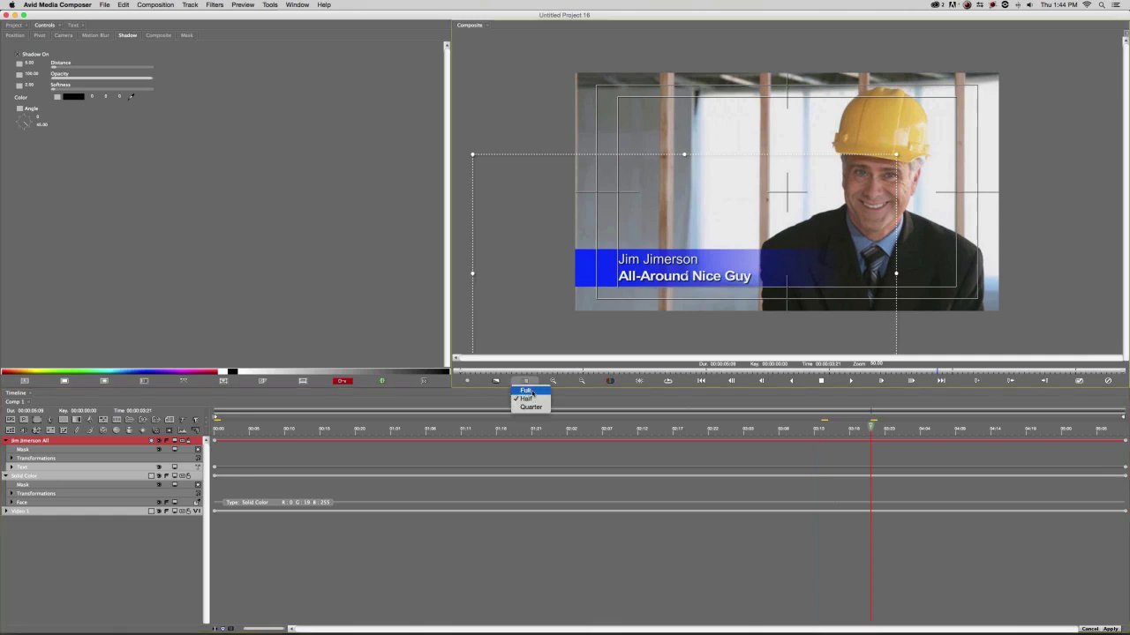
left_click(496, 382)
left_click(496, 382)
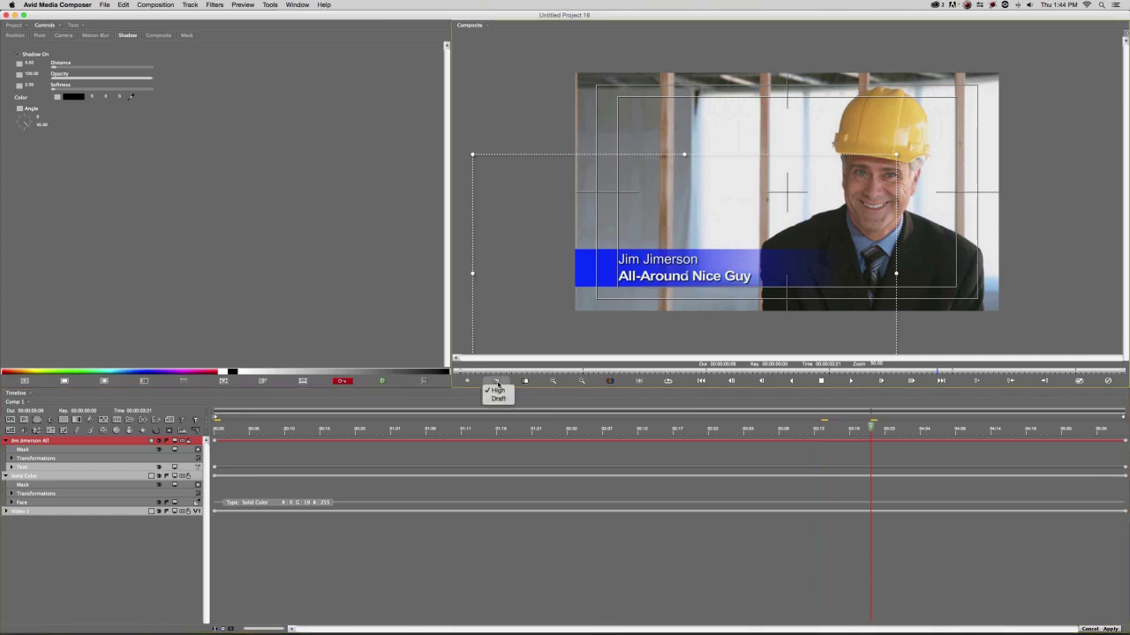
left_click(498, 399)
left_click(497, 382)
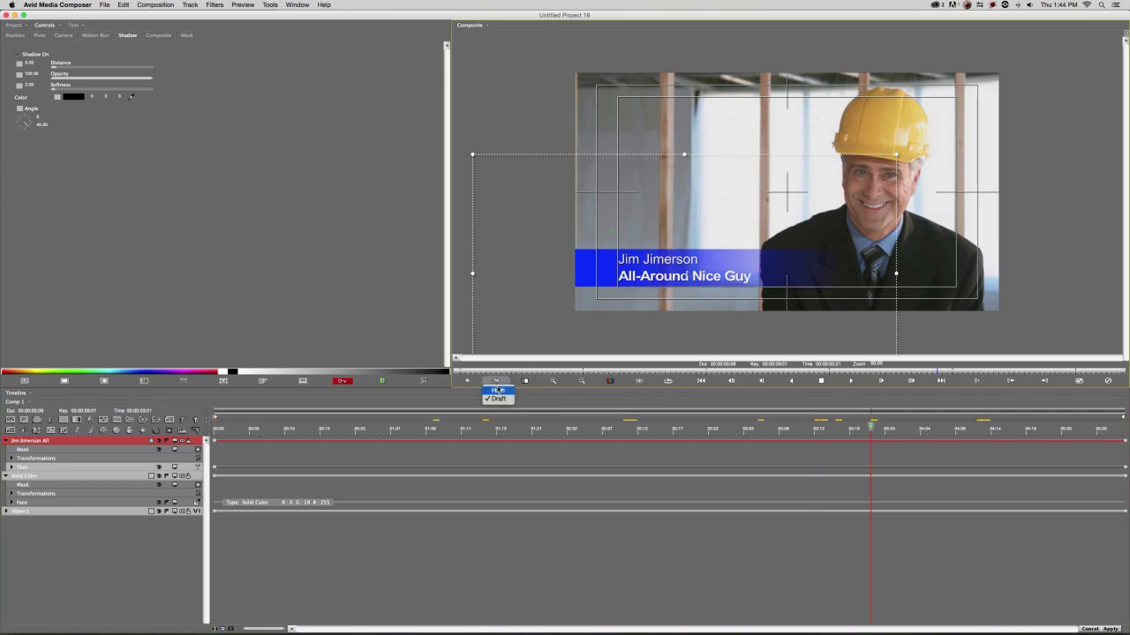
left_click(498, 389)
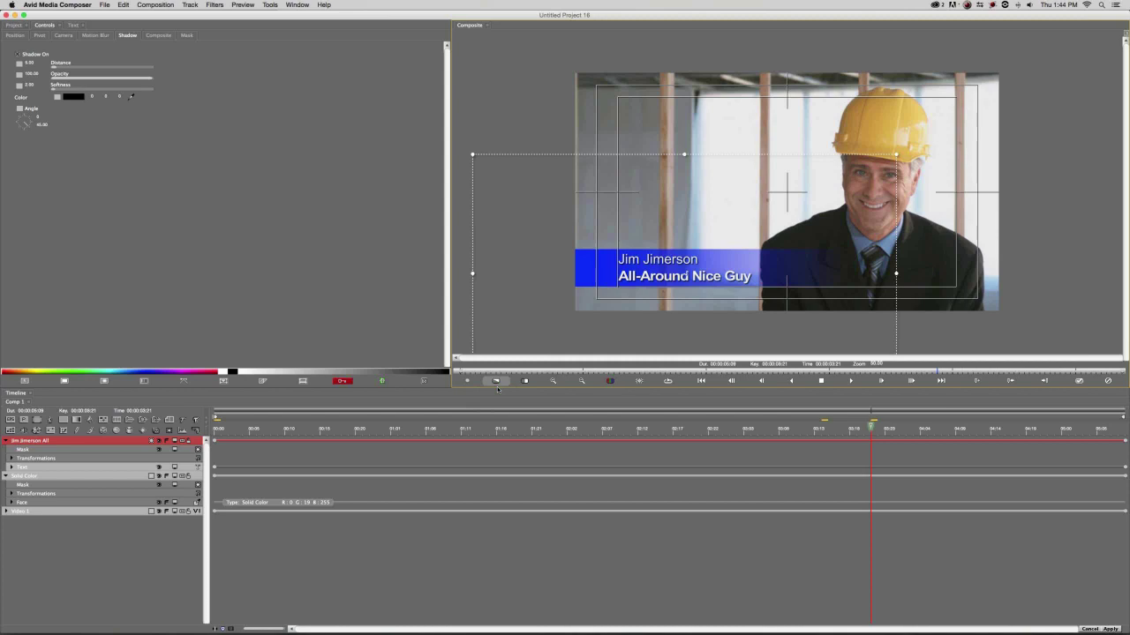
left_click(306, 429)
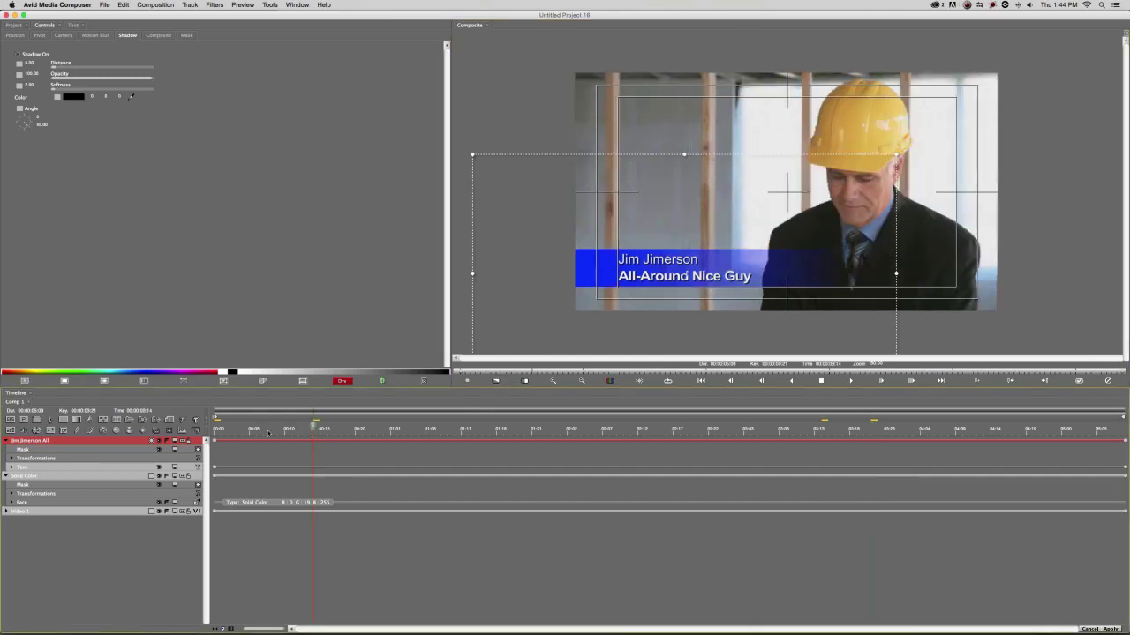
left_click_drag(268, 432, 215, 431)
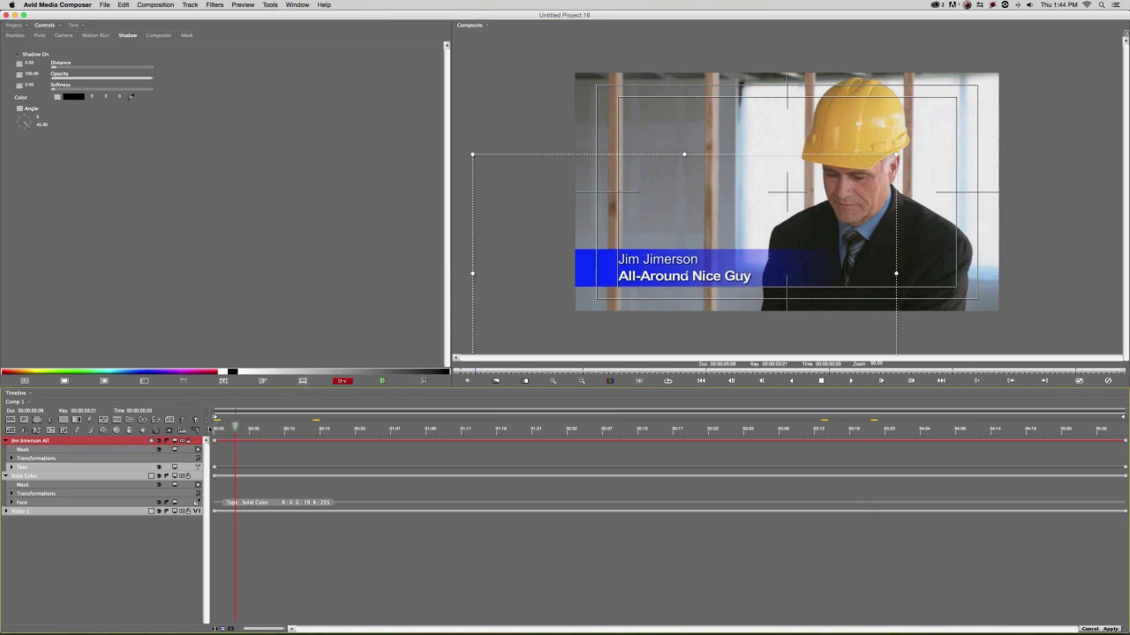
Drag the Solid Color bar's first keyframe about 15 frames later in the timeline.
left_click(6, 440)
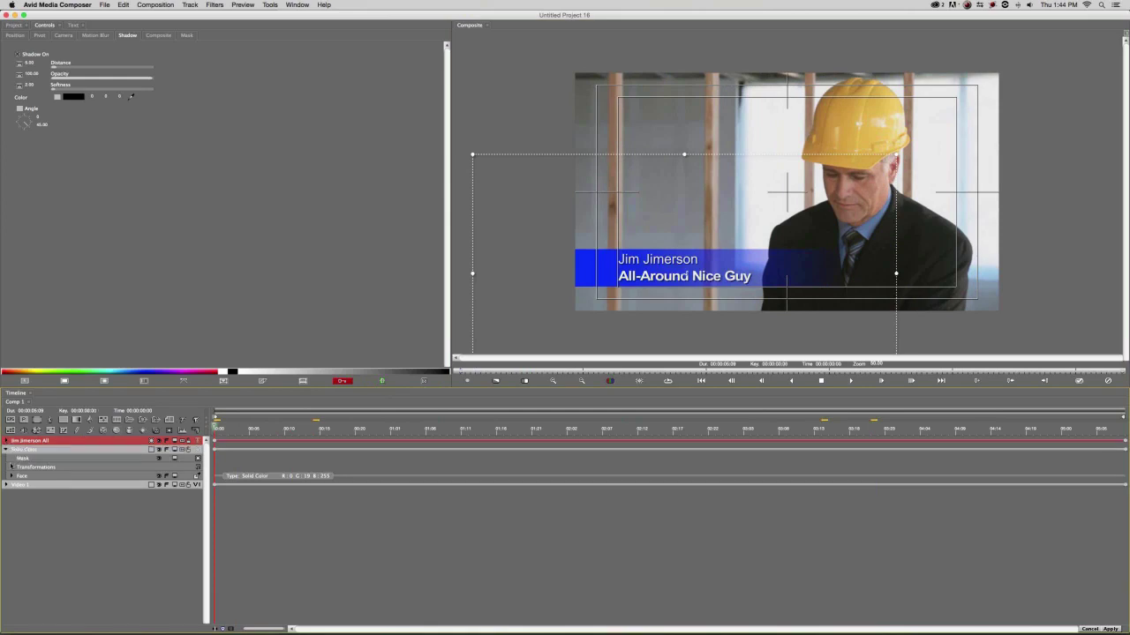
left_click(28, 457)
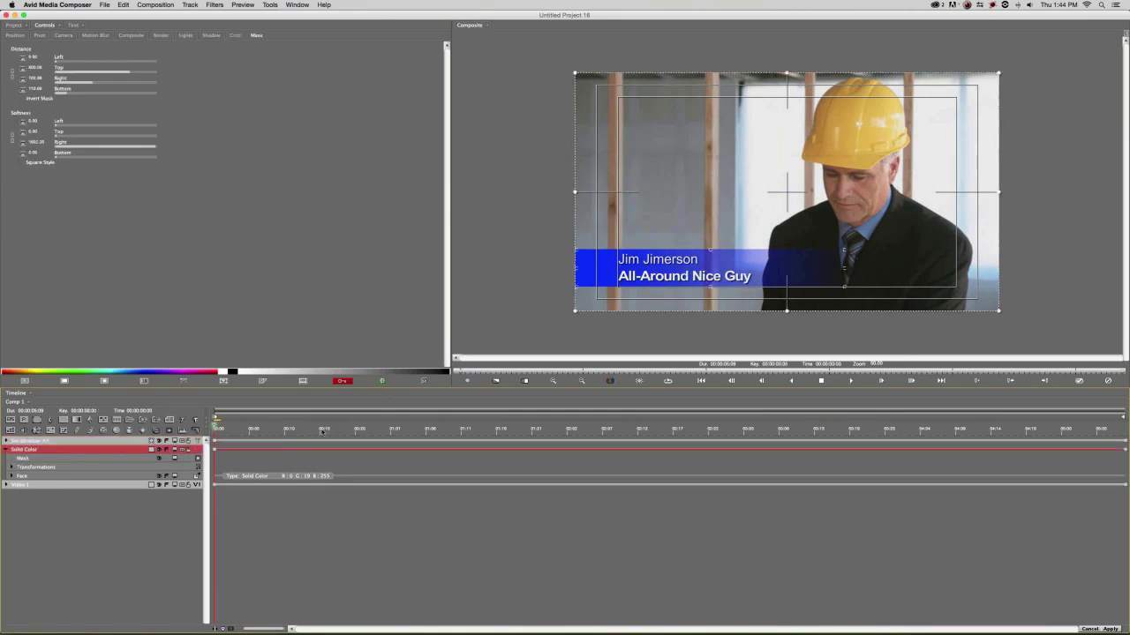
left_click_drag(215, 423, 320, 423)
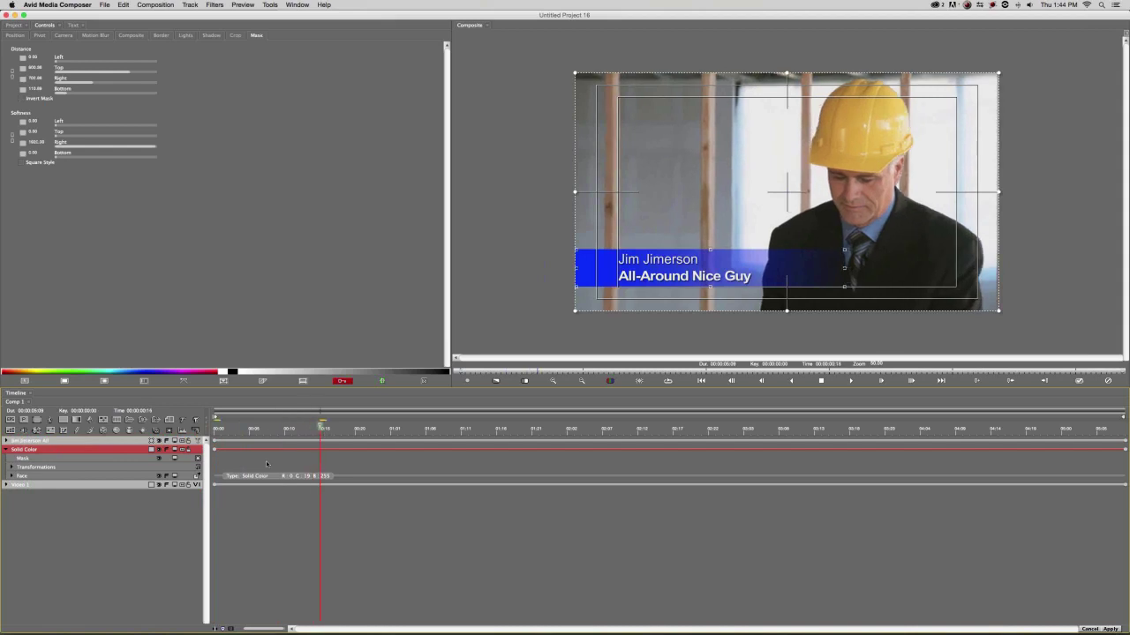
left_click_drag(215, 451, 321, 456)
left_click(320, 429)
left_click_drag(381, 430, 391, 429)
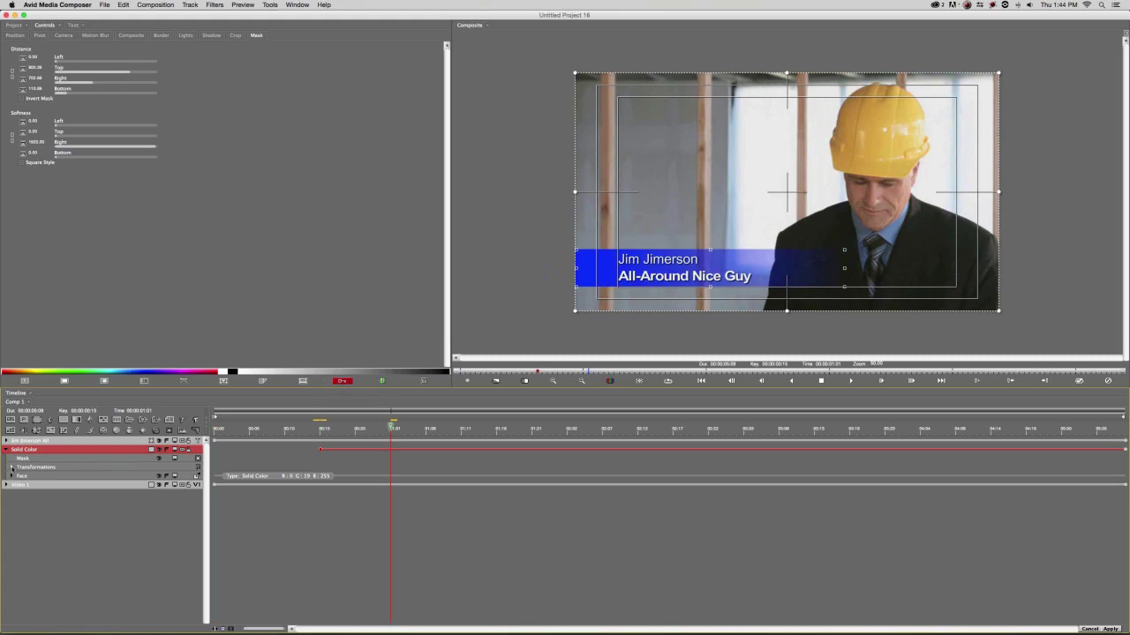
left_click(11, 467)
Set the blue bar's Position keyframes to linear interpolation and adjust Position X.
left_click(17, 476)
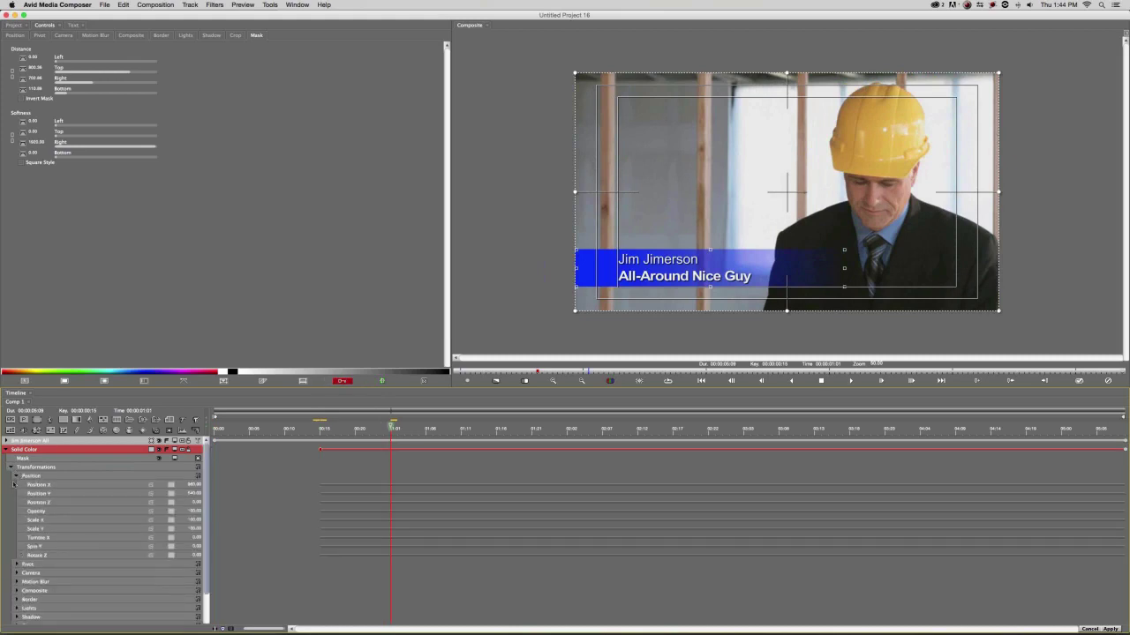
left_click(173, 499)
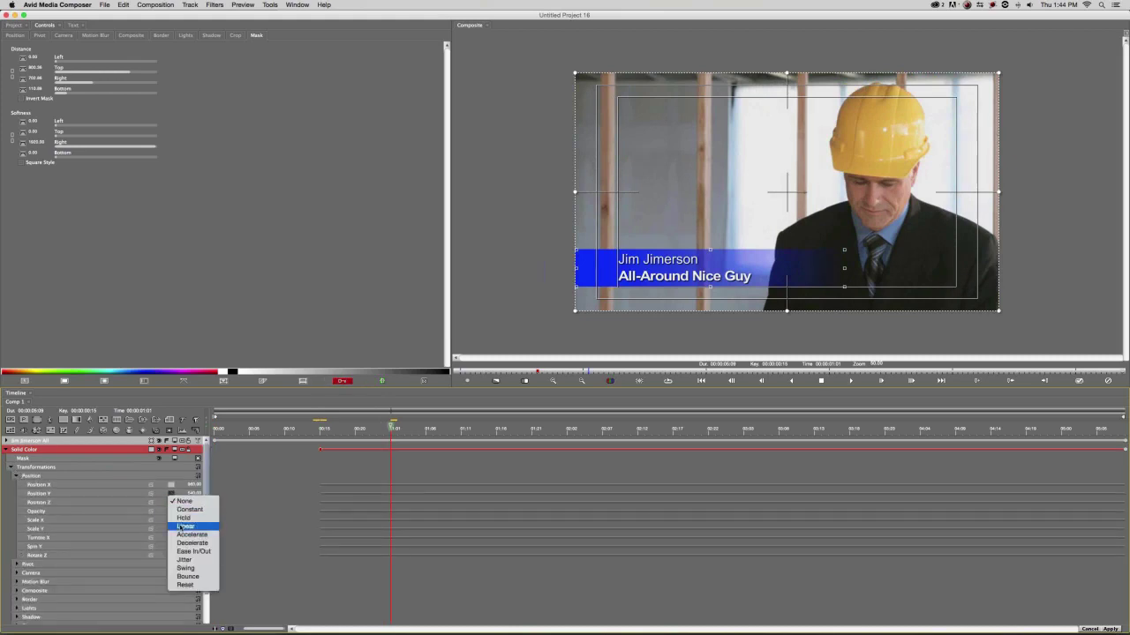
left_click(185, 524)
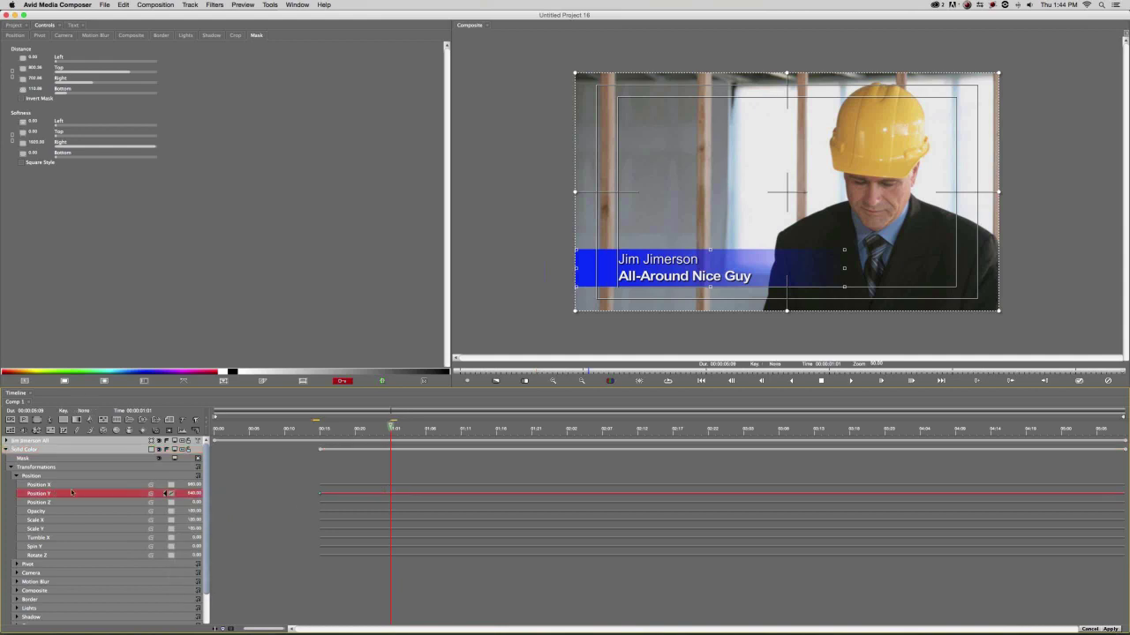
left_click(170, 494)
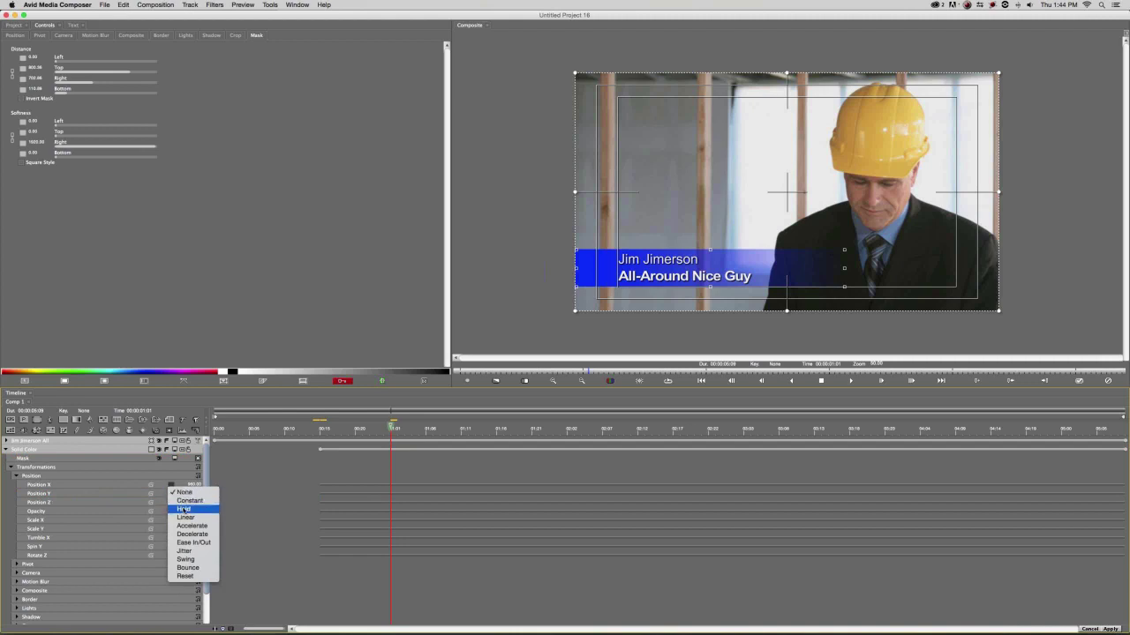
left_click(187, 517)
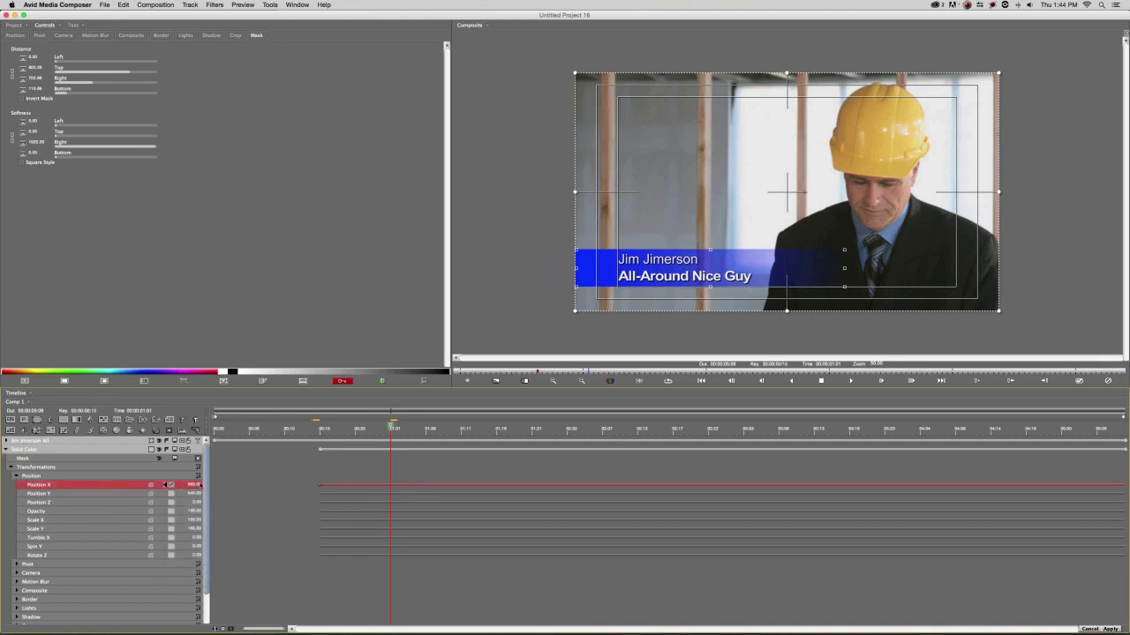
left_click(182, 476)
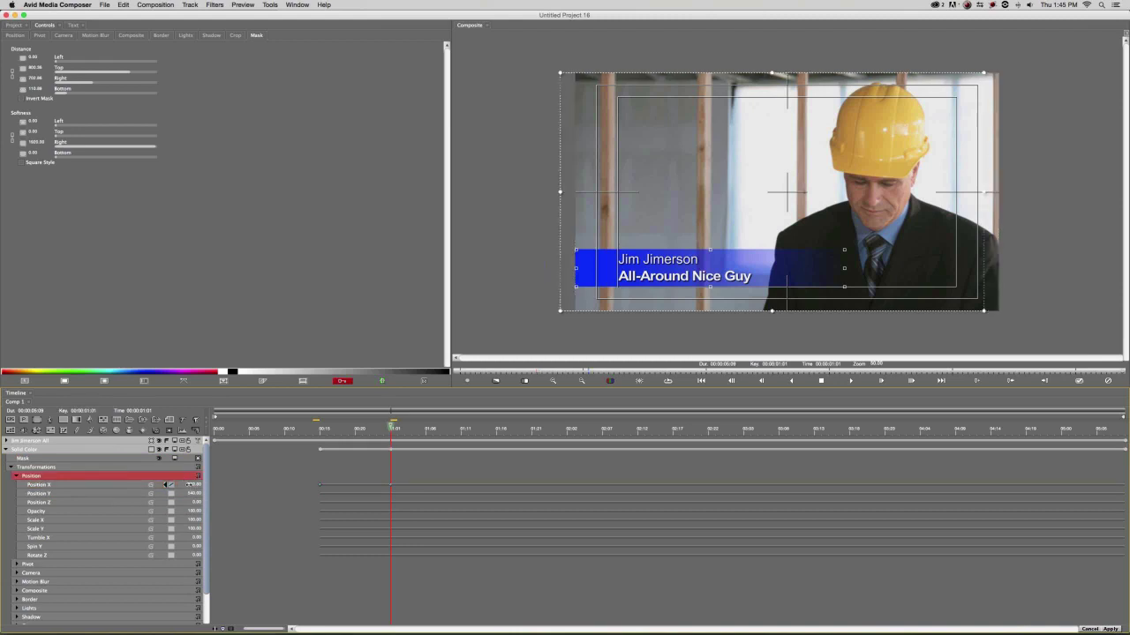
key("Return")
Try pushing the bar off-frame left at the early keyframe, preview, then undo it.
left_click(164, 484)
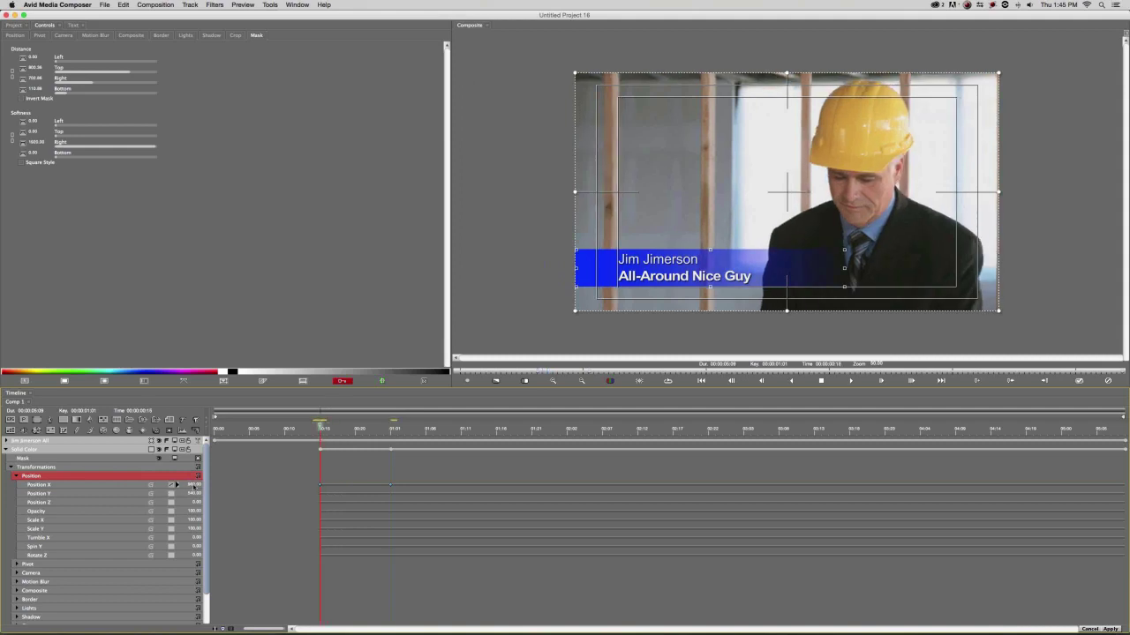
left_click_drag(182, 484, 179, 484)
left_click_drag(179, 485, 369, 476)
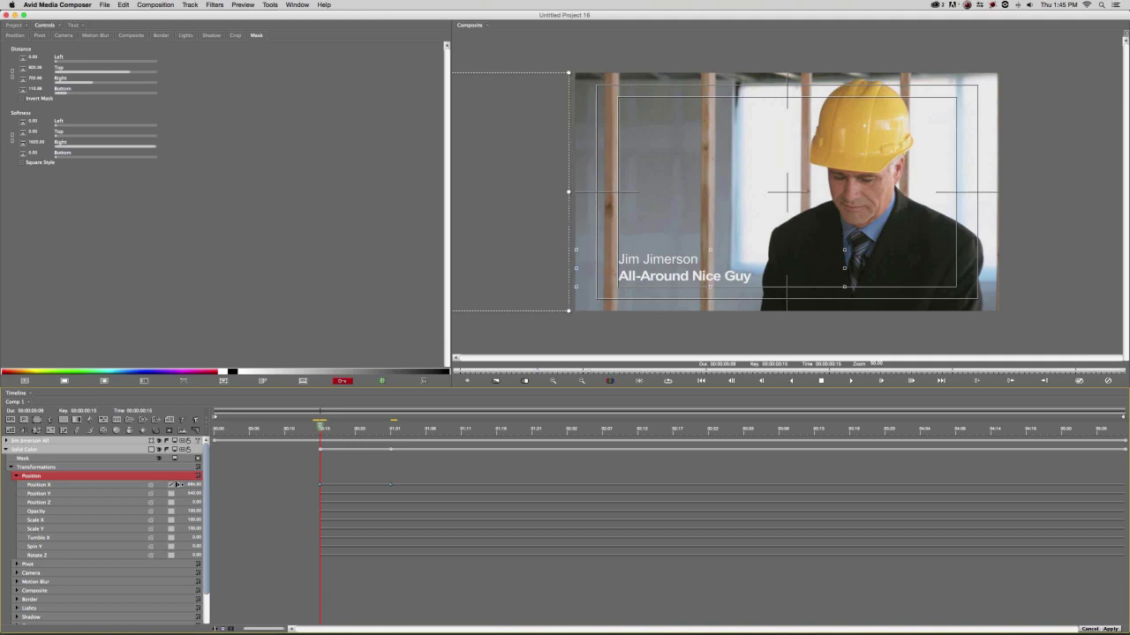
left_click_drag(319, 427, 377, 431)
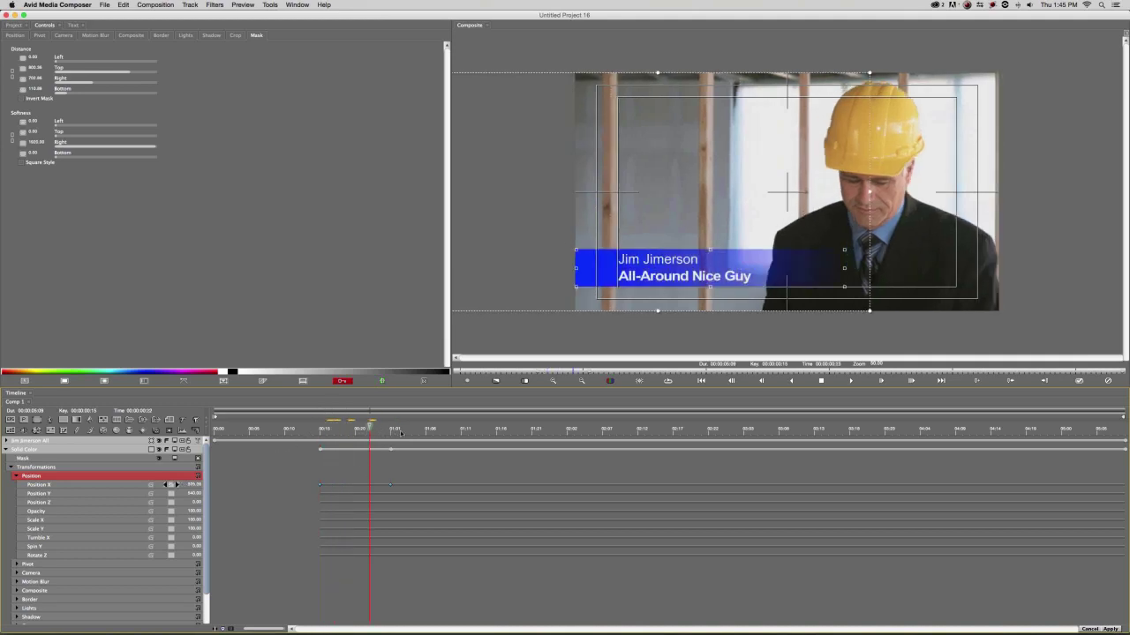
left_click_drag(355, 444, 346, 444)
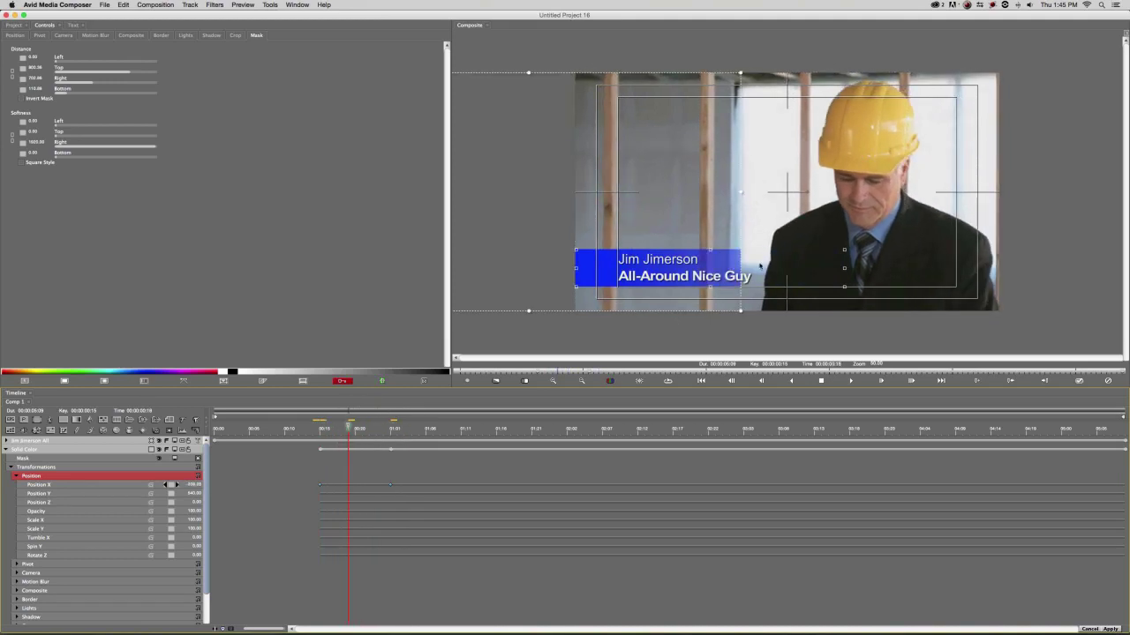
key("super+z")
key("super+z")
mouse_move(320, 427)
left_mouse_down()
mouse_move(368, 428)
mouse_move(321, 429)
left_mouse_up()
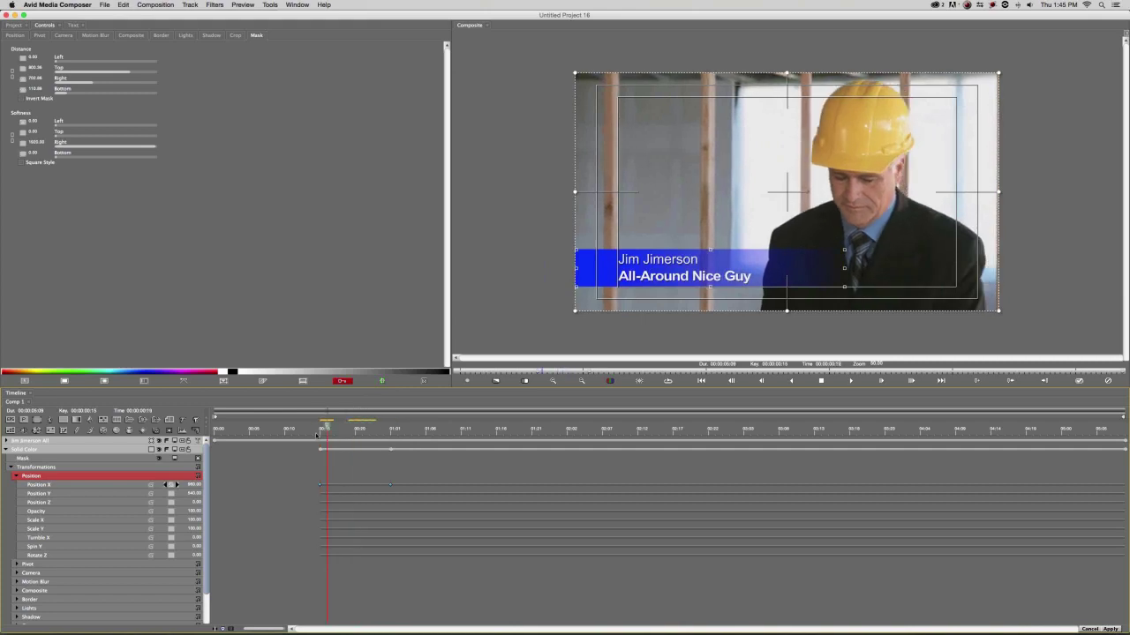
Set the bar's off-screen-left starting position at its 00:15 keyframe.
left_click(100, 486)
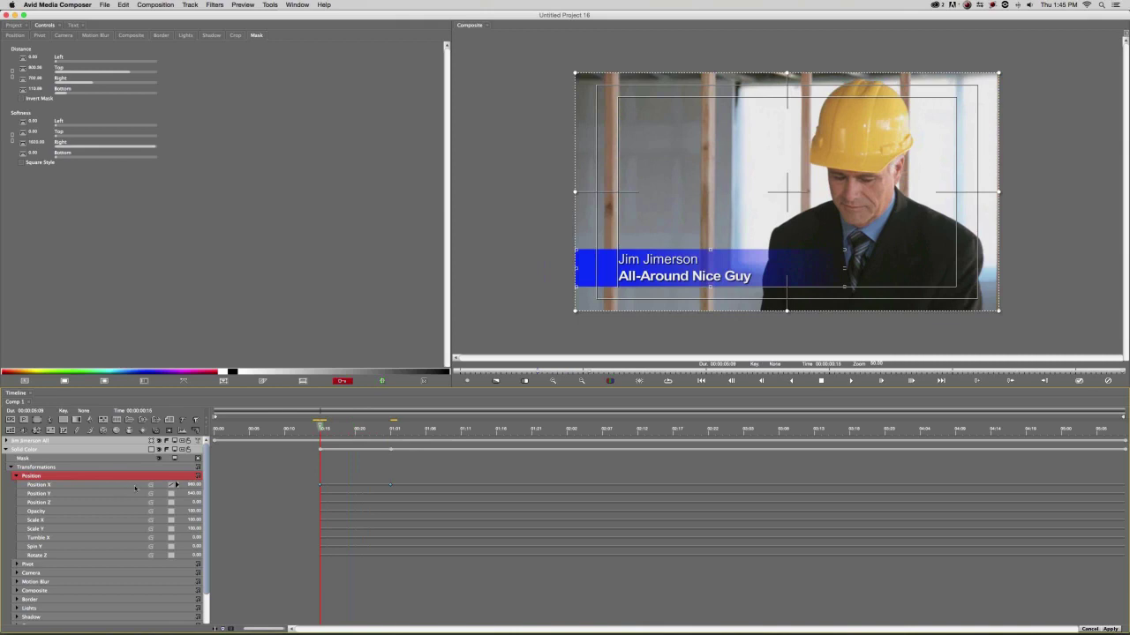
mouse_move(189, 486)
left_mouse_down()
mouse_move(179, 486)
mouse_move(188, 490)
left_mouse_up()
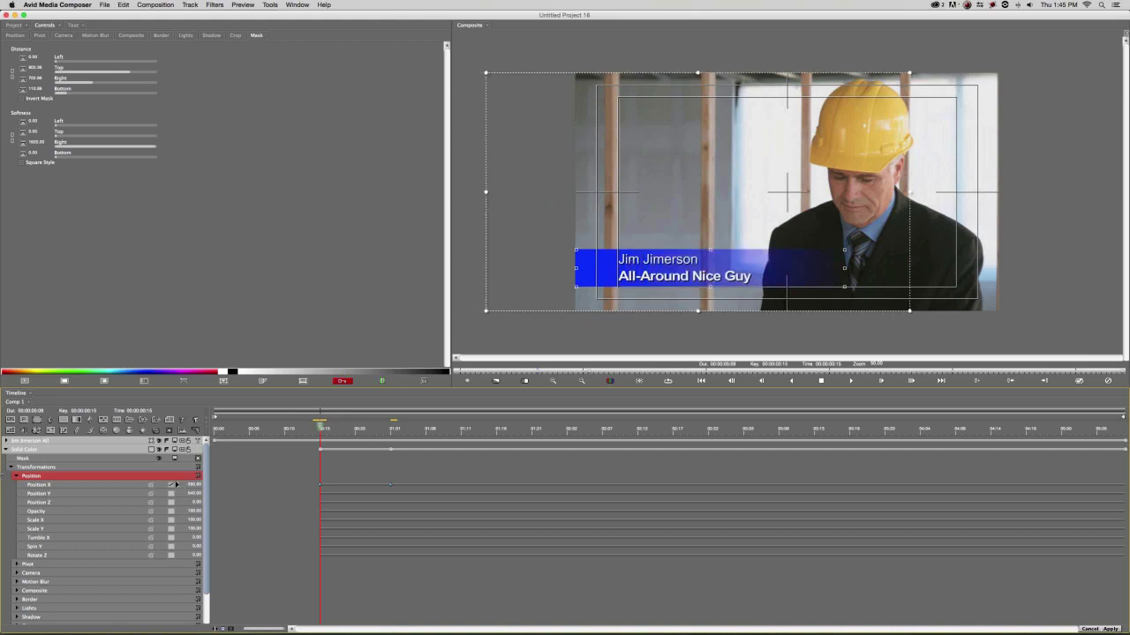
left_click(17, 477)
left_click(11, 467)
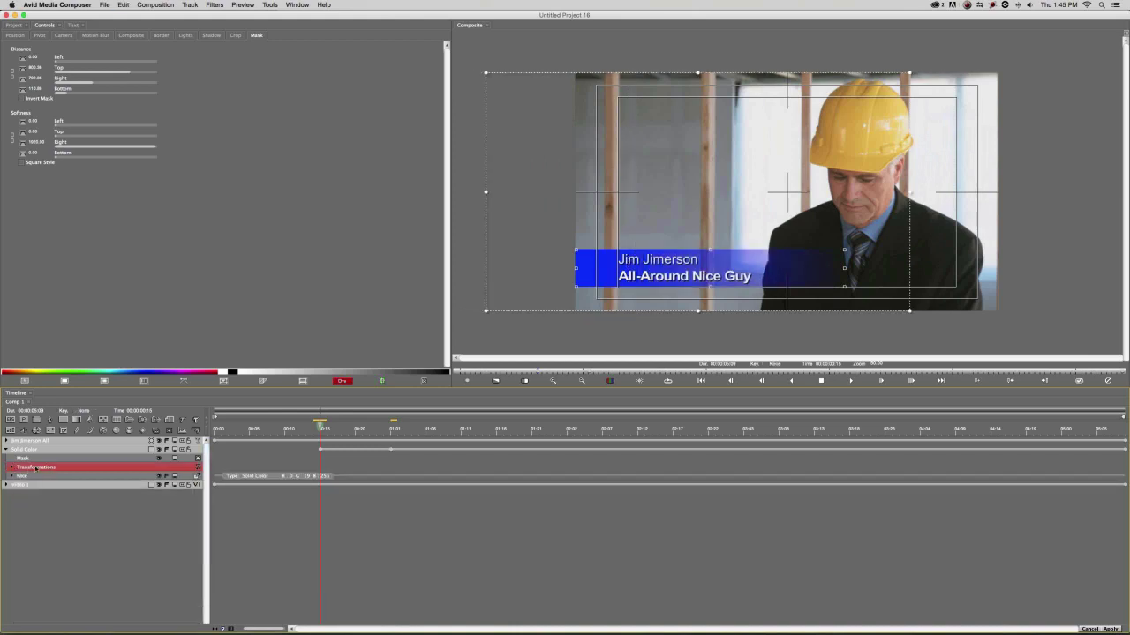
left_click(320, 450)
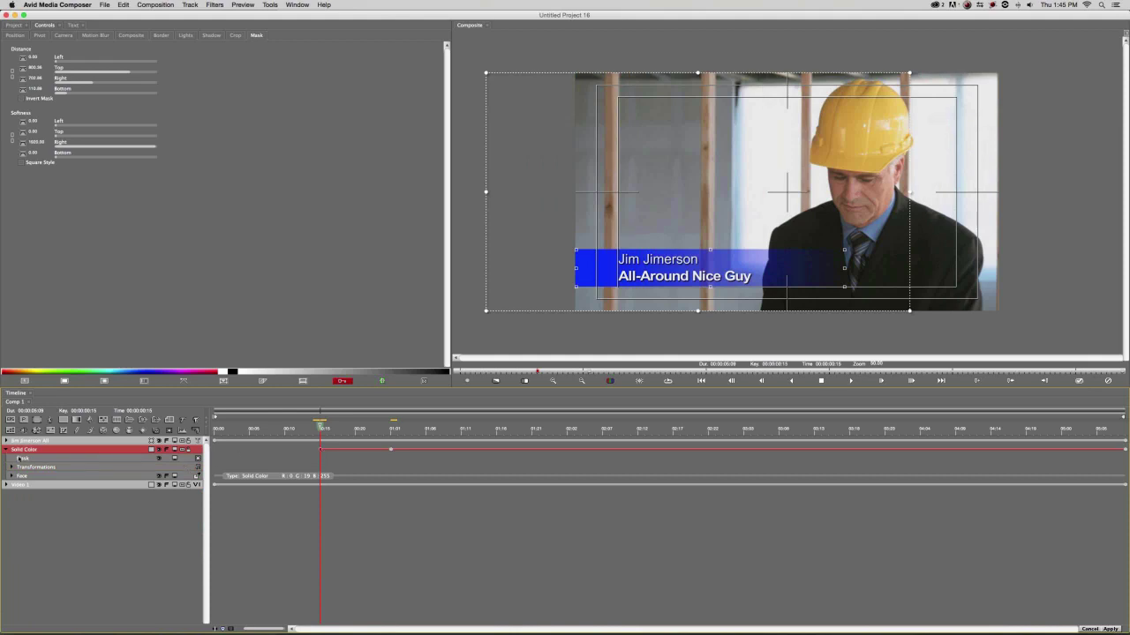
left_click(12, 467)
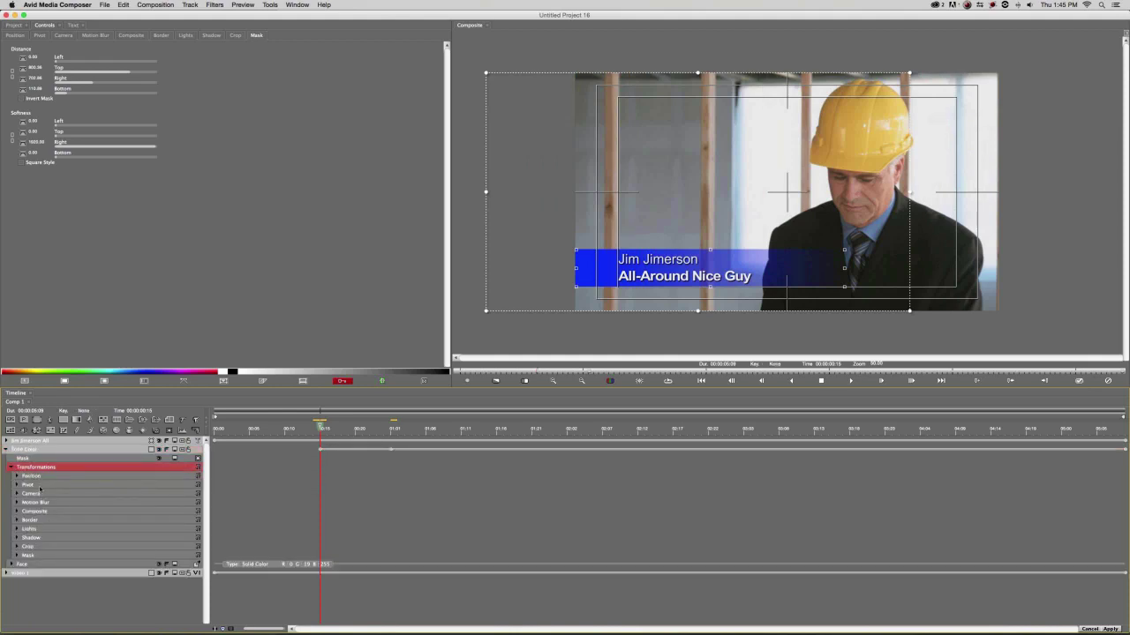
left_click(40, 477)
left_click(17, 476)
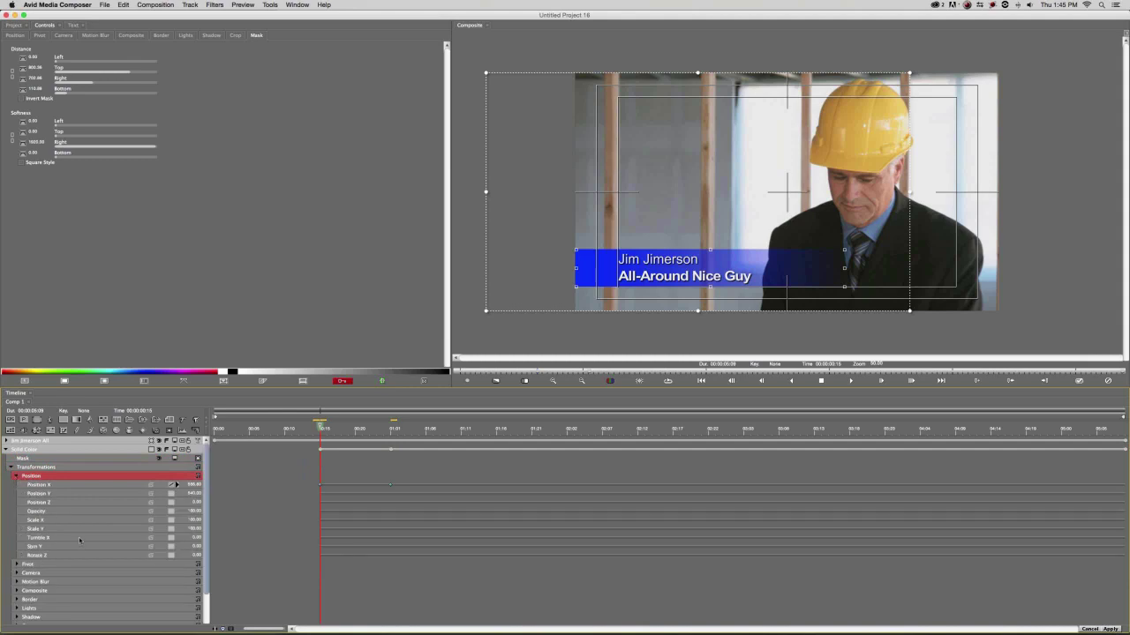
Keyframe the bar's Opacity from 0 at the start to 100 at 01:07 and preview.
left_click_drag(188, 512, 88, 522)
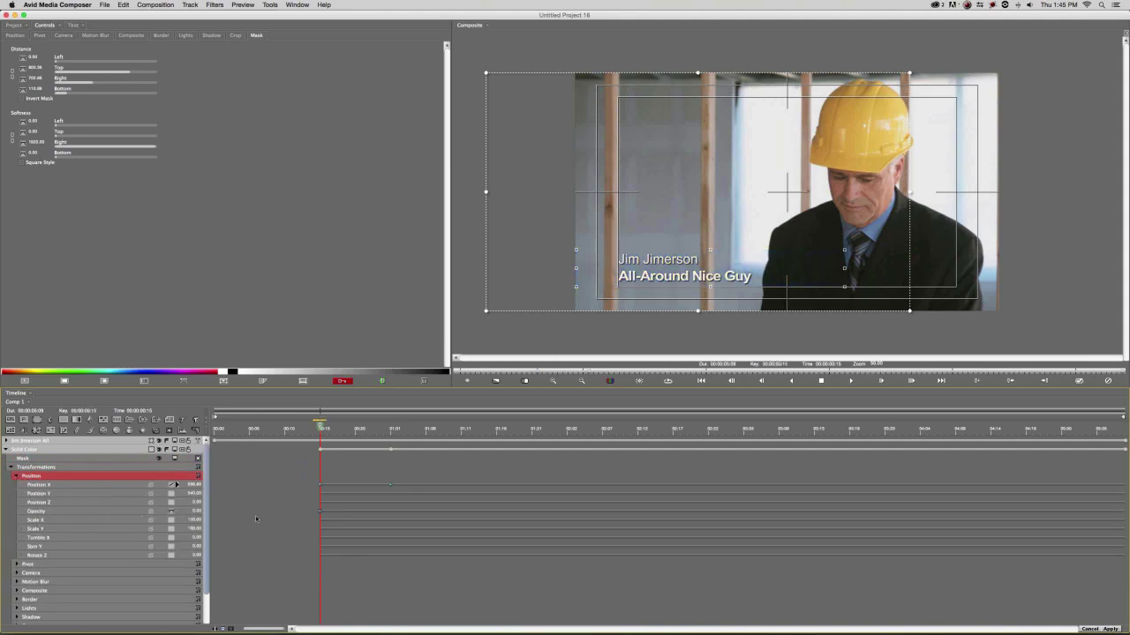
left_click(170, 512)
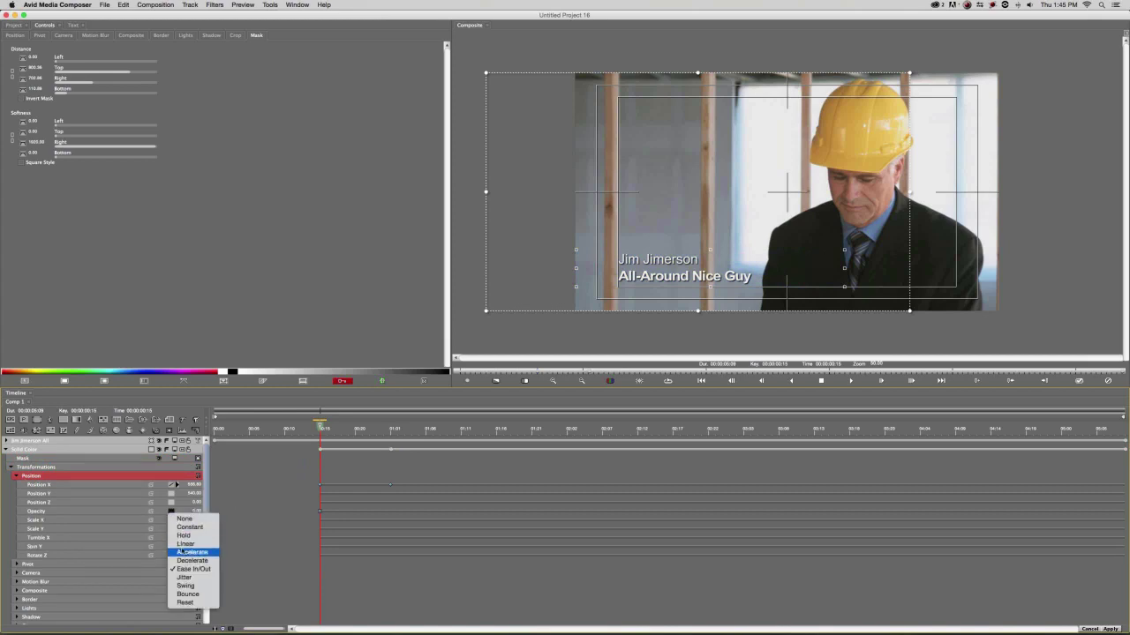
left_click(187, 539)
left_click(177, 485)
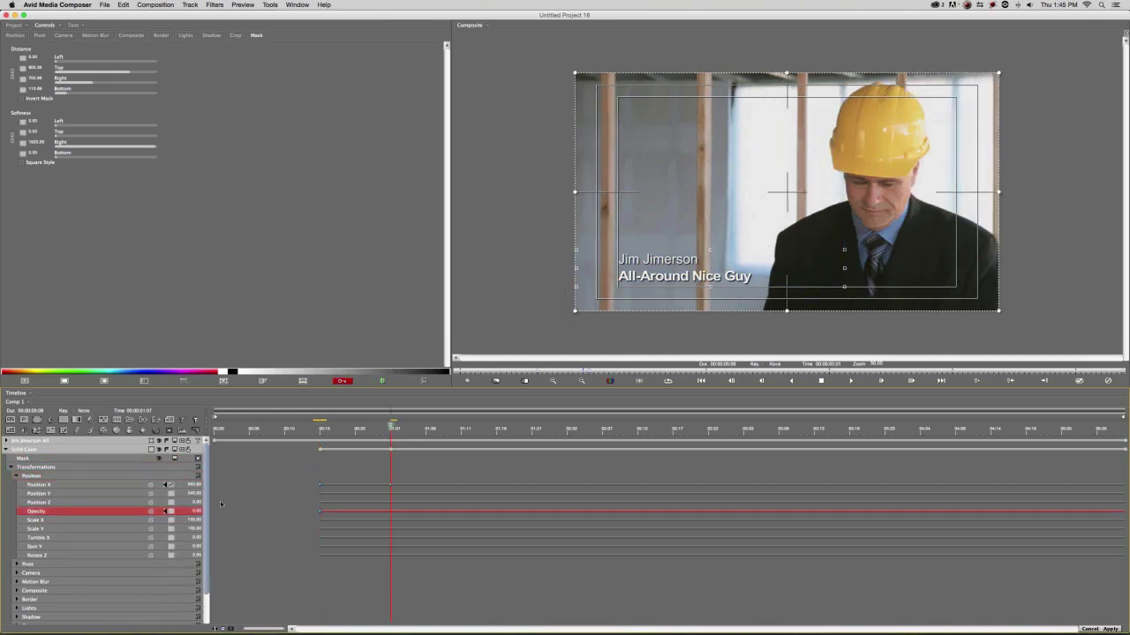
left_click_drag(195, 512, 319, 463)
left_click(358, 428)
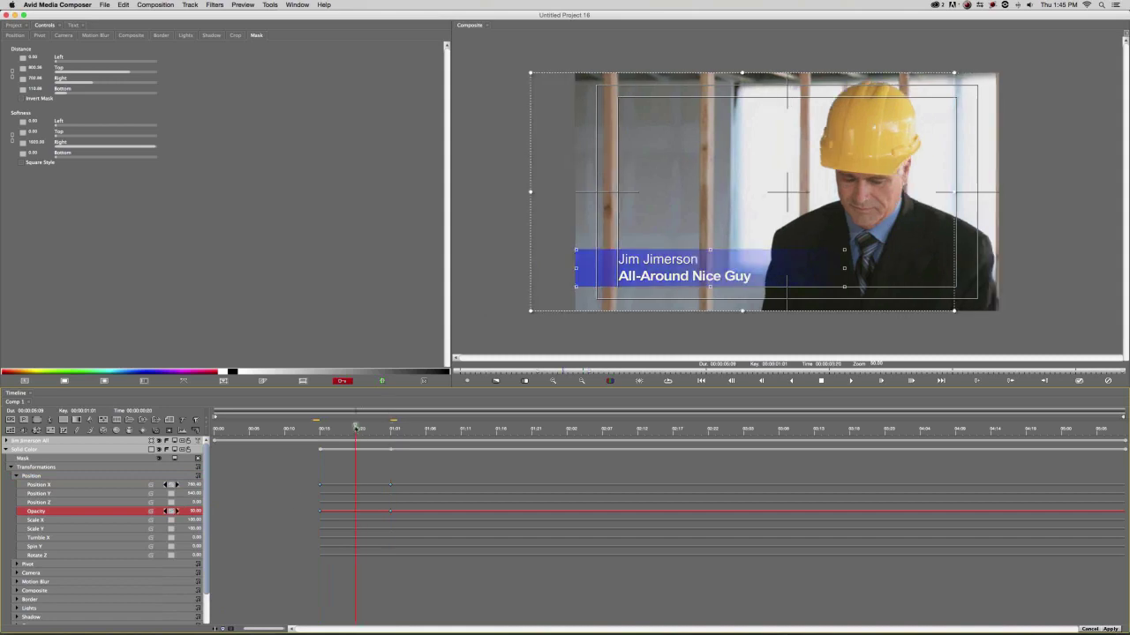
left_click_drag(358, 428, 366, 432)
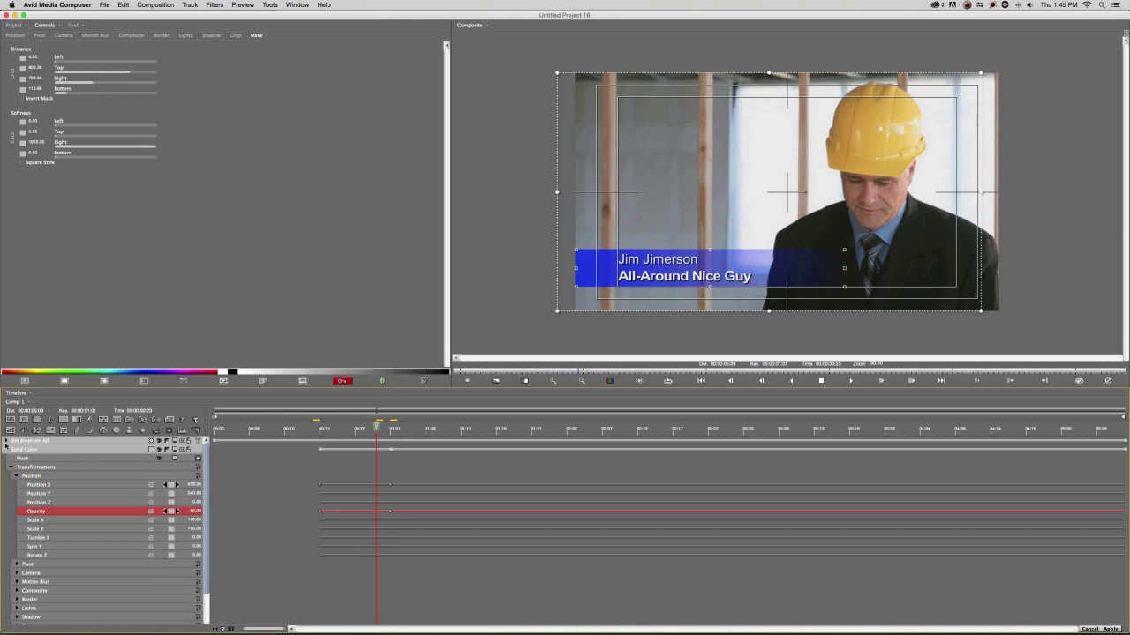
left_click(6, 450)
left_click(10, 459)
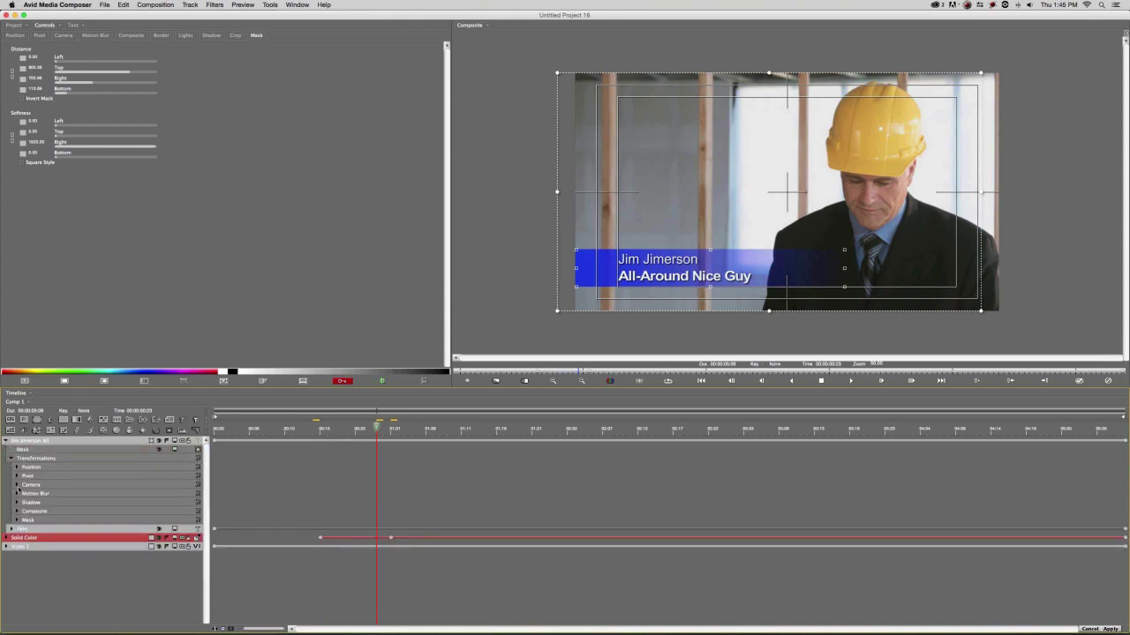
Keyframe the text Opacity from 0 at 00:23 up to about 90–100 at 01:07.
left_click(17, 468)
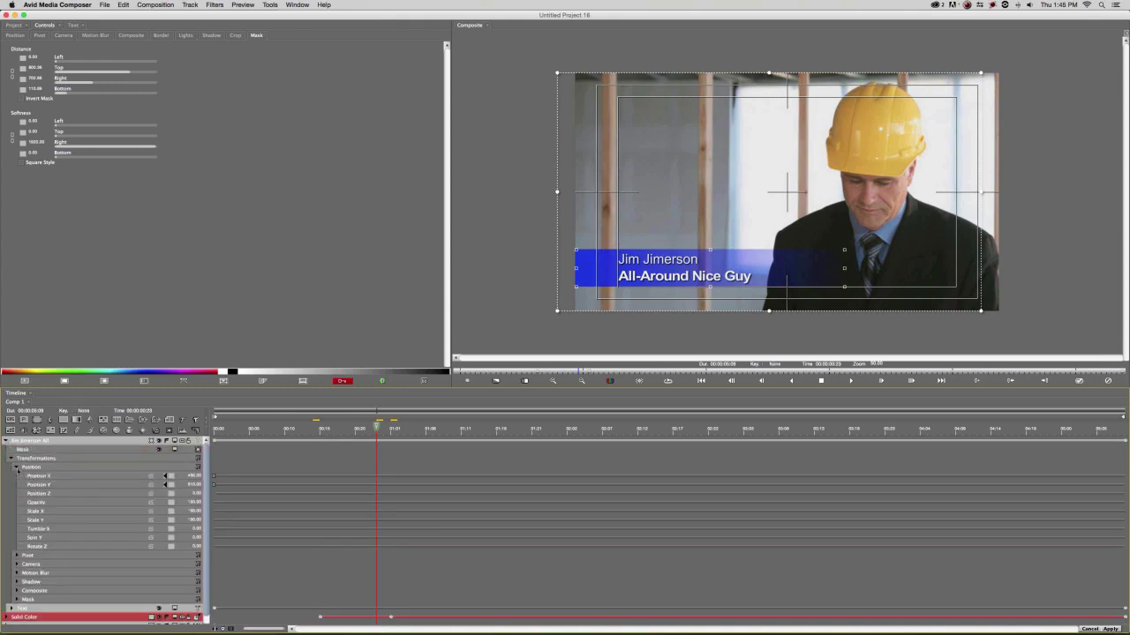
left_click(172, 503)
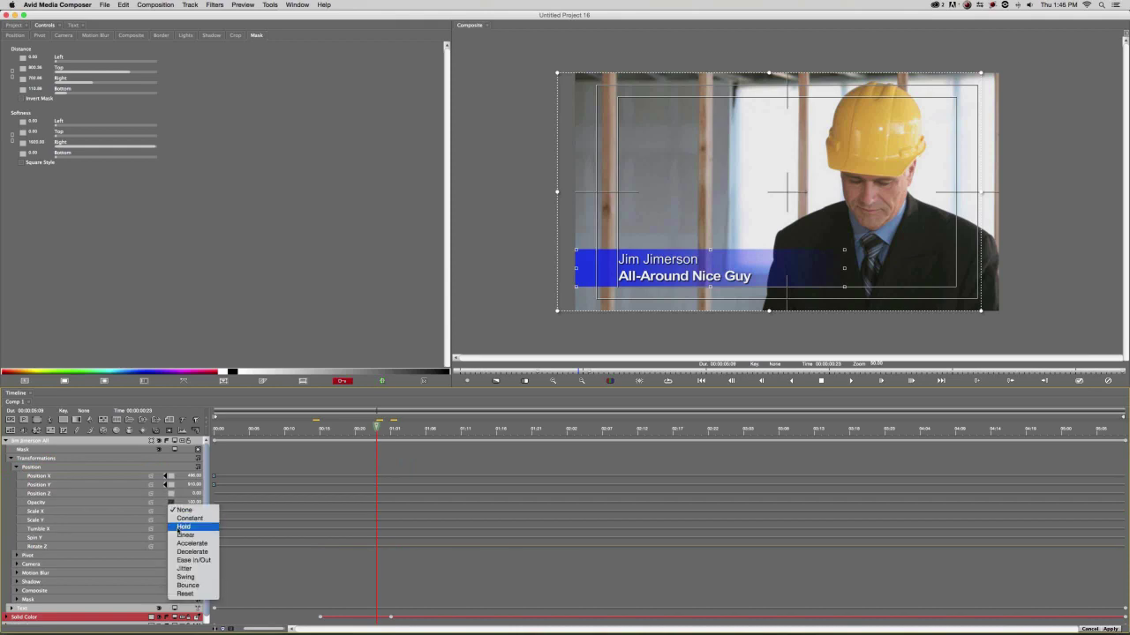
left_click(258, 534)
left_click(377, 502, "super")
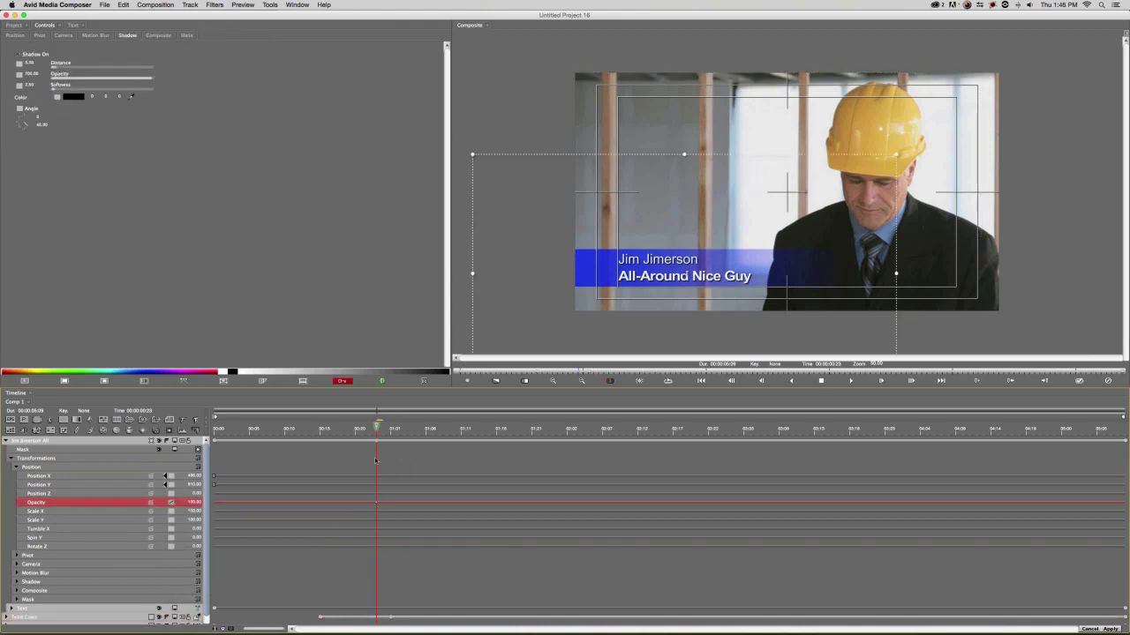
left_click_drag(194, 504, 115, 508)
left_click_drag(401, 434, 433, 430)
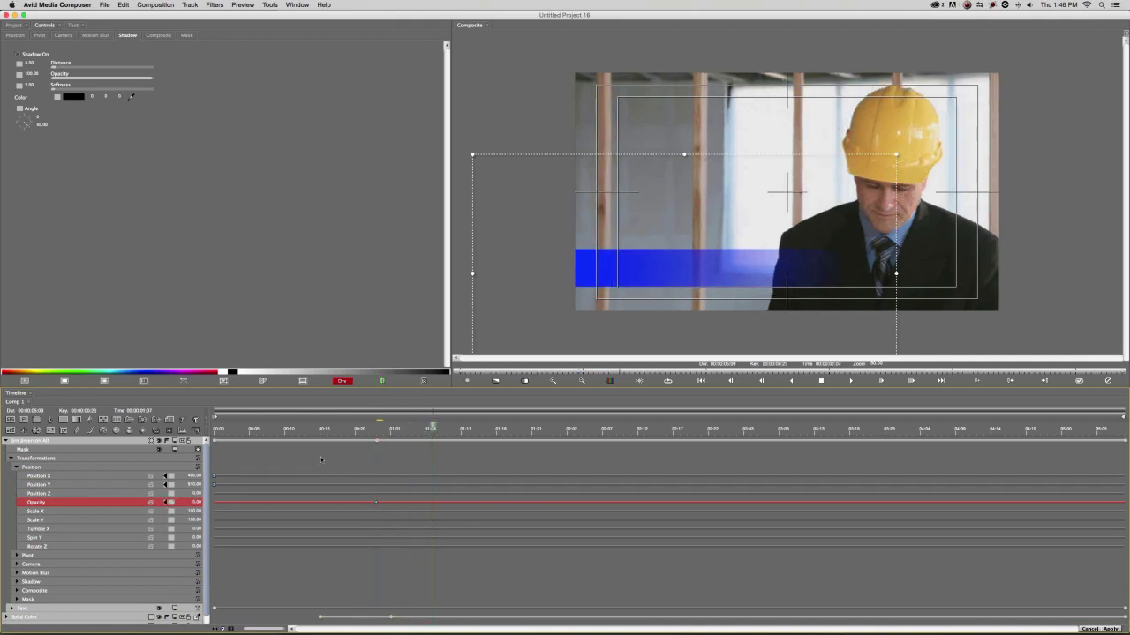
left_click_drag(200, 502, 284, 502)
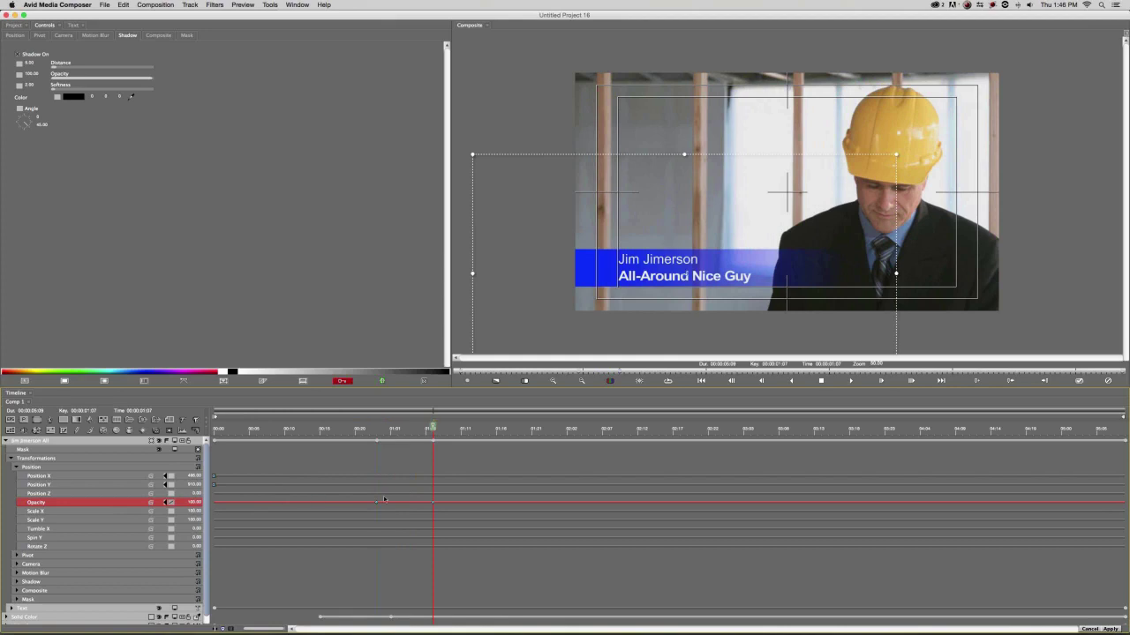
Preview the finished title animation from the start of the composition.
left_click_drag(408, 429, 291, 429)
key("Home")
left_click(6, 440)
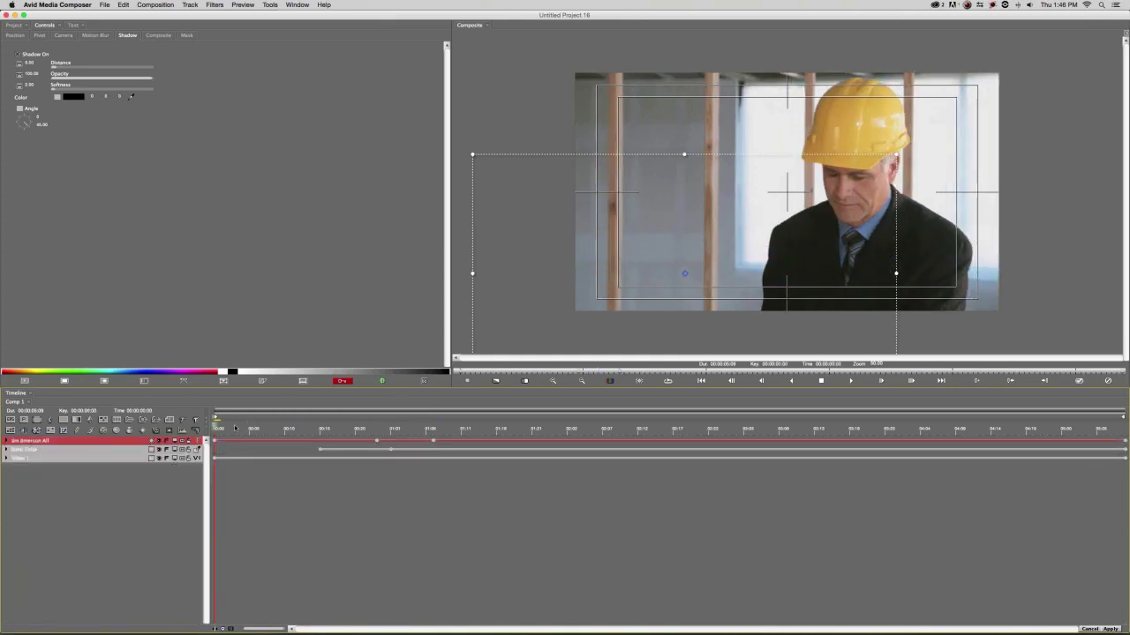
left_click(235, 429)
left_click_drag(249, 429, 559, 440)
Apply the RED effect and scrub the sequence to review the lower third.
left_click(1111, 629)
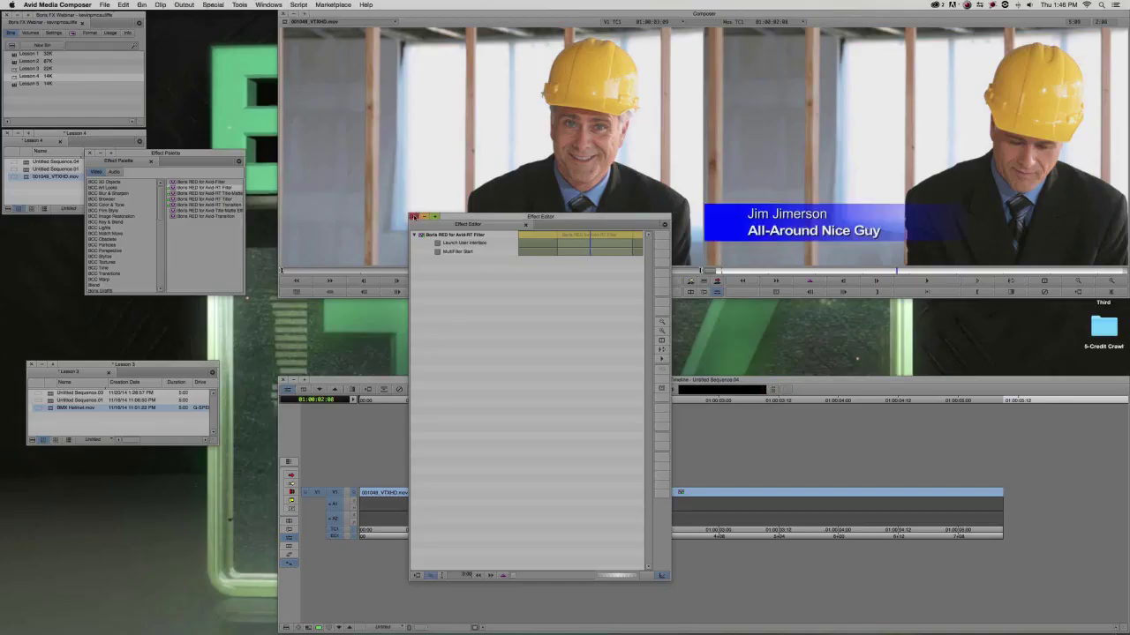
left_click_drag(665, 502, 618, 503)
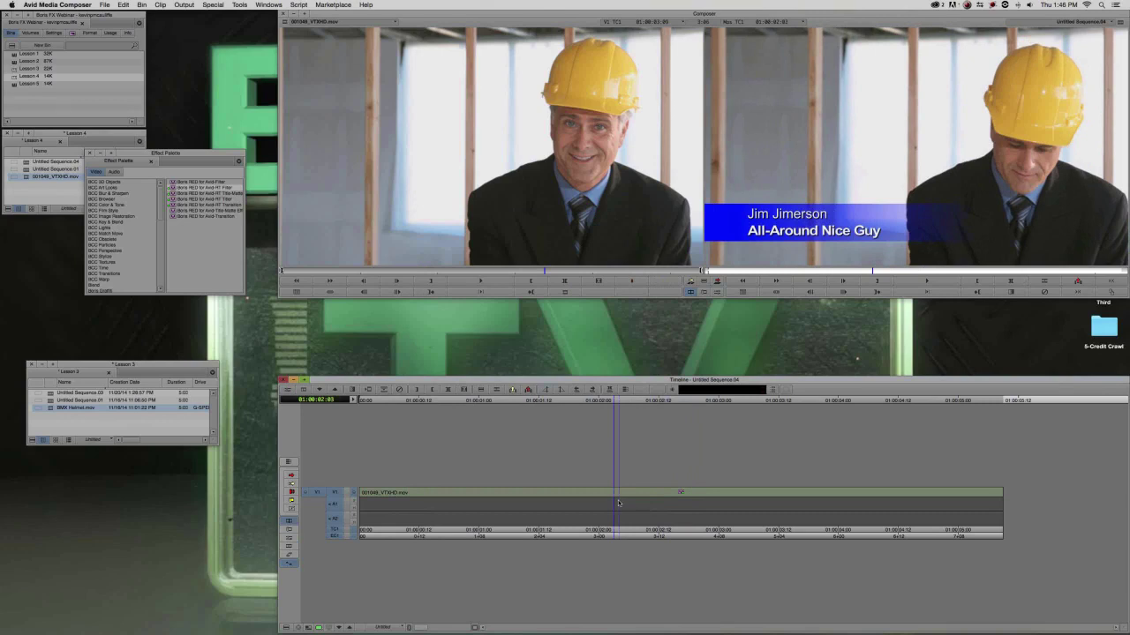
left_click(642, 499)
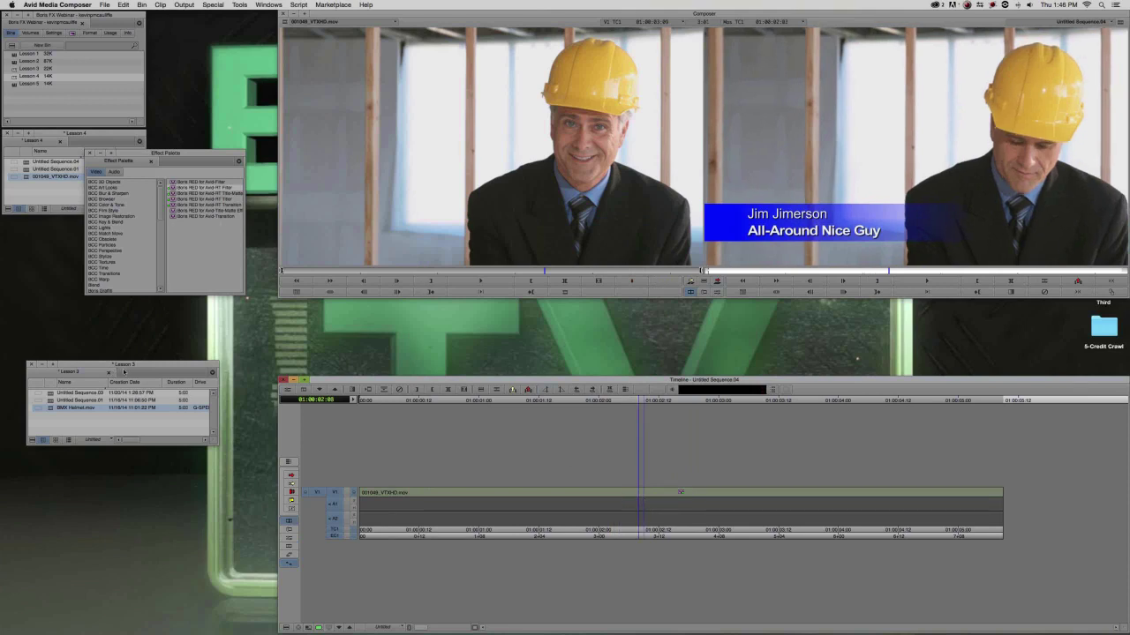
Open the Effect Editor for the clip and launch the Boris RED interface.
key("super+8")
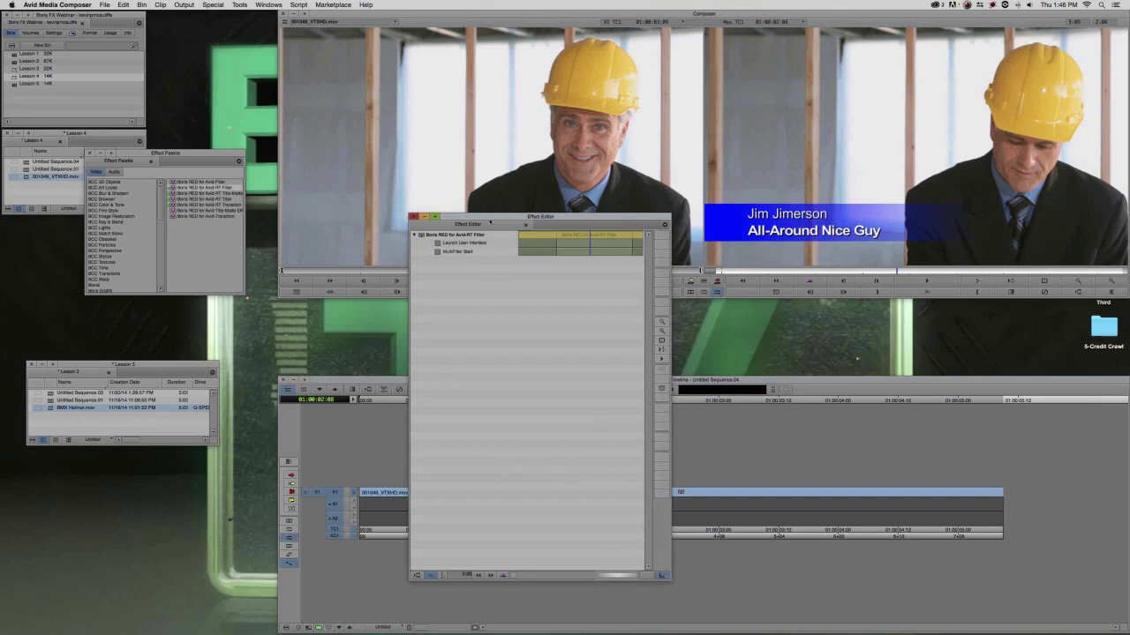
left_click_drag(490, 222, 172, 263)
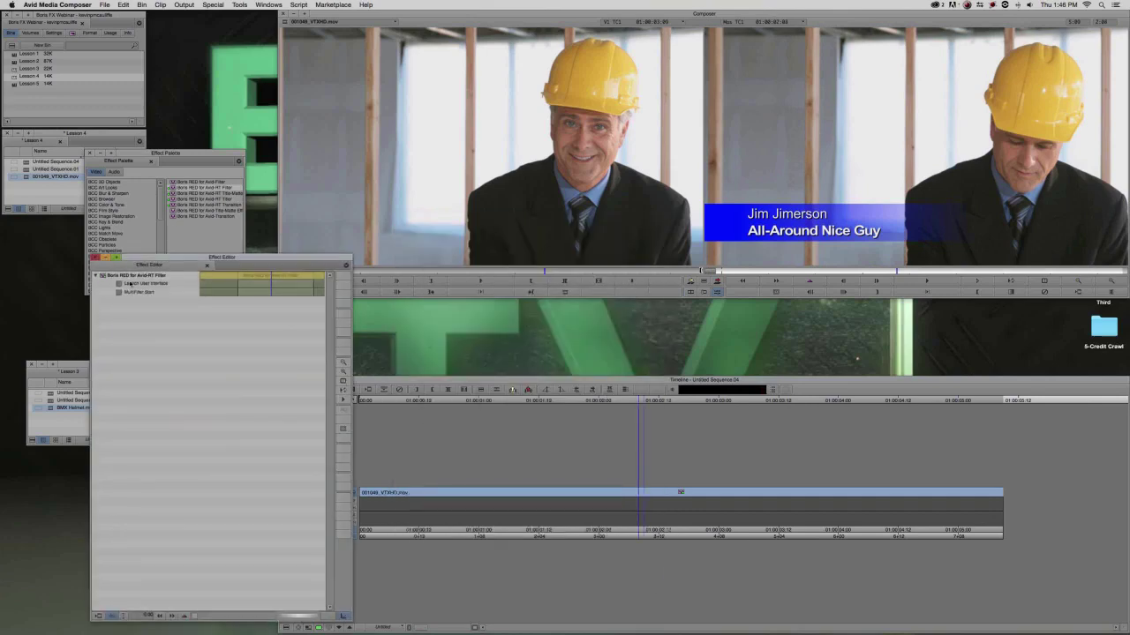
left_click(130, 283)
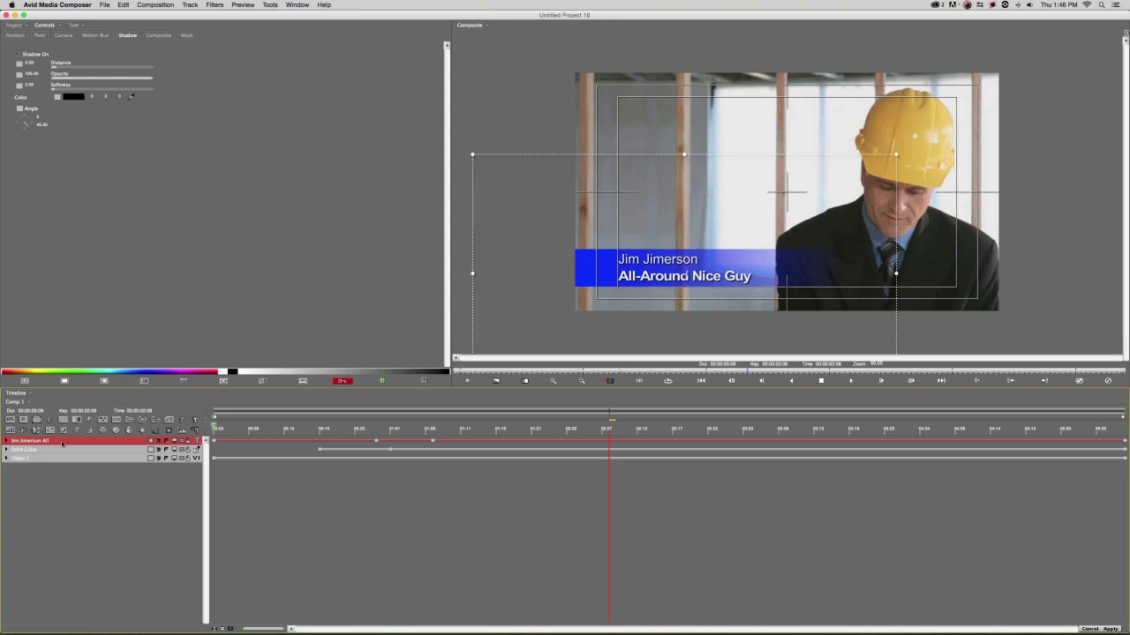
Select the first title line in the Text tab and retype it as another person's name.
left_click(74, 25)
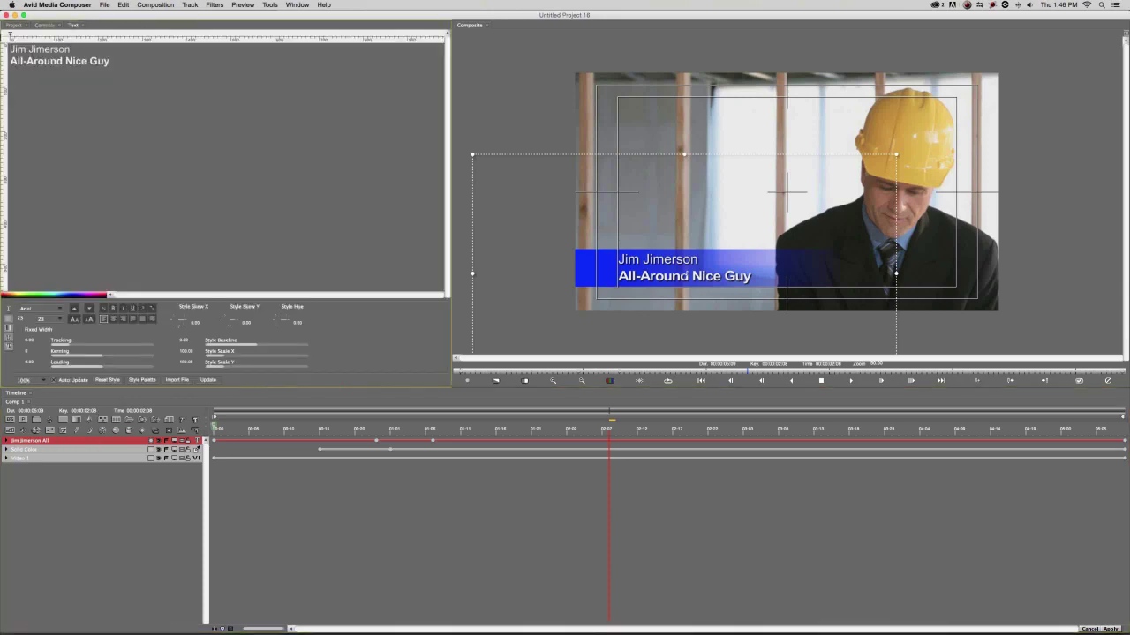
left_click_drag(10, 49, 70, 50)
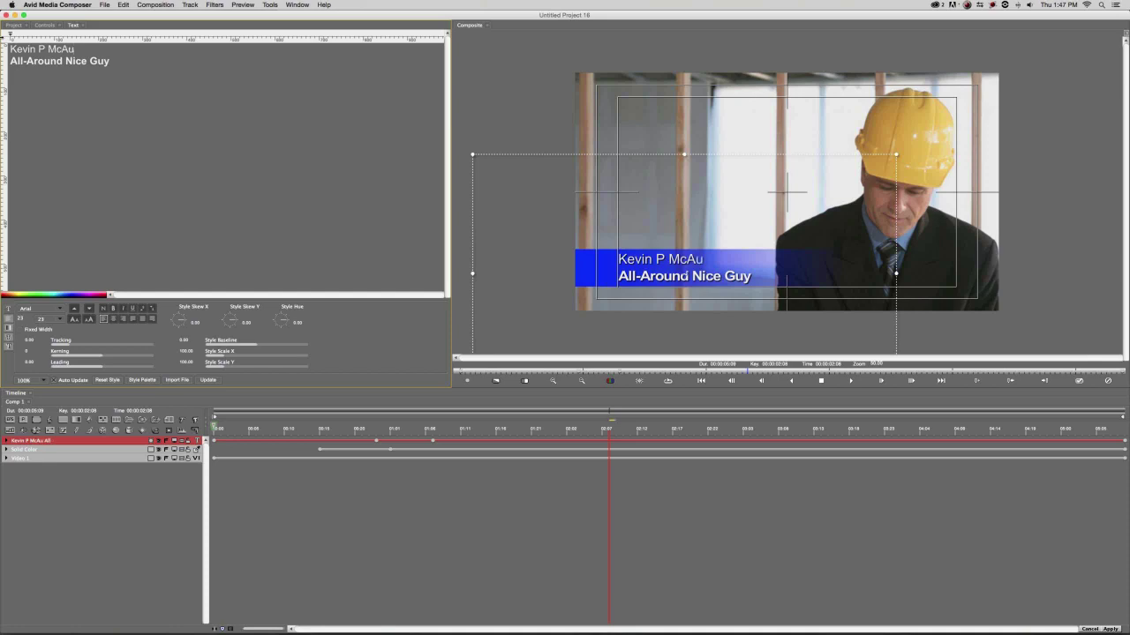
Save a project copy as 'Lower Third' in the Desktop's 4-RED Lower Third folder.
left_click(104, 5)
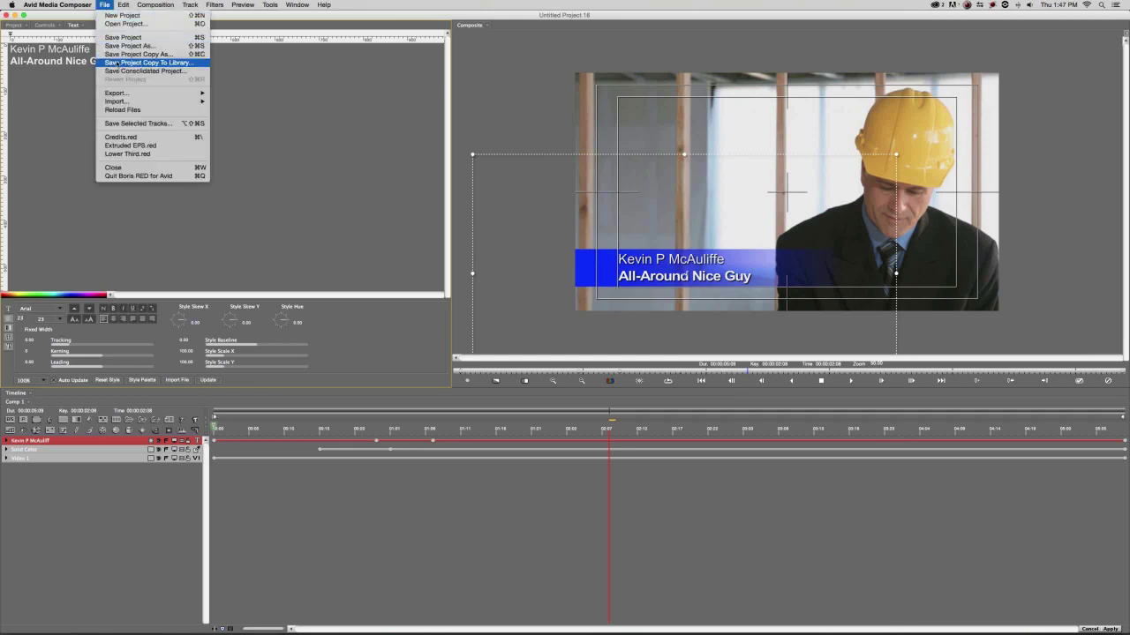
left_click(119, 54)
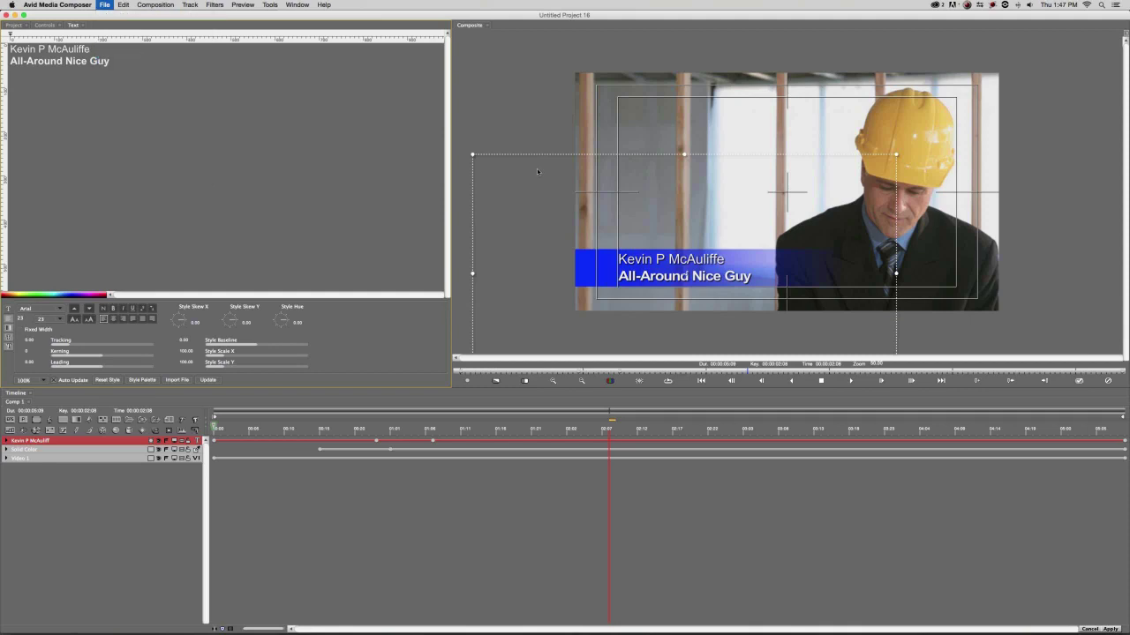
left_click(438, 119)
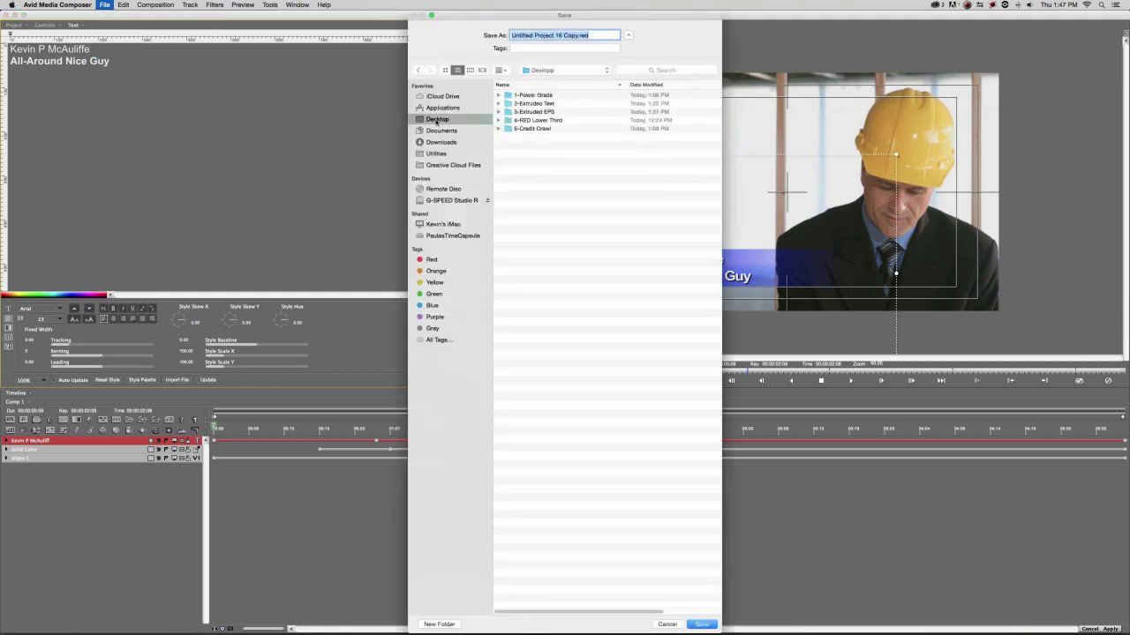
double_click(524, 120)
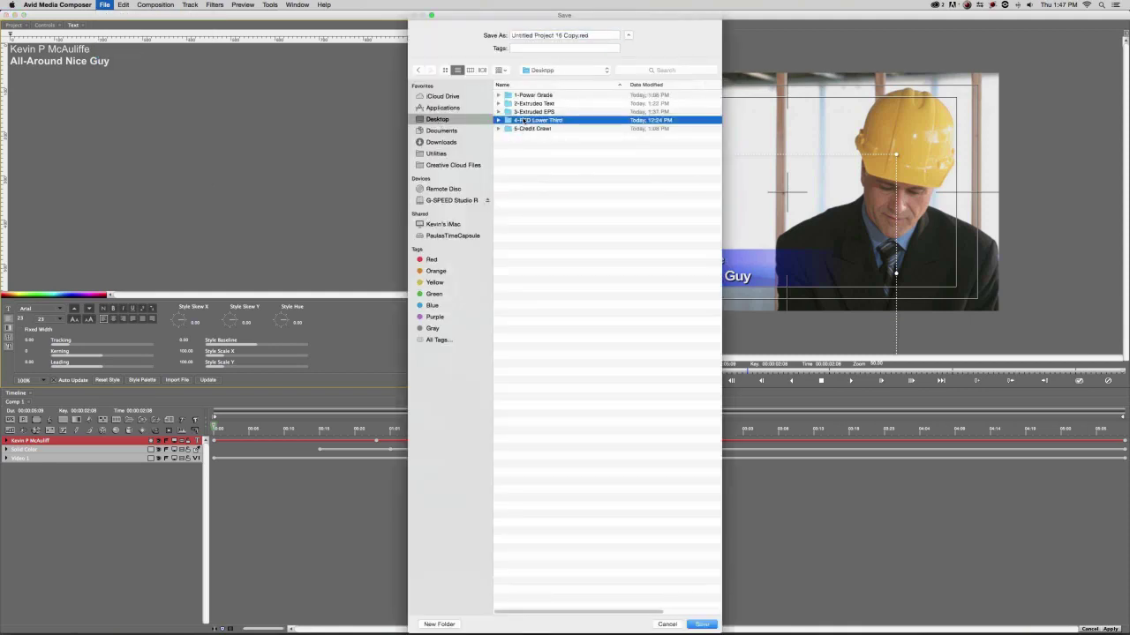
triple_click(582, 35)
type("Lower TH")
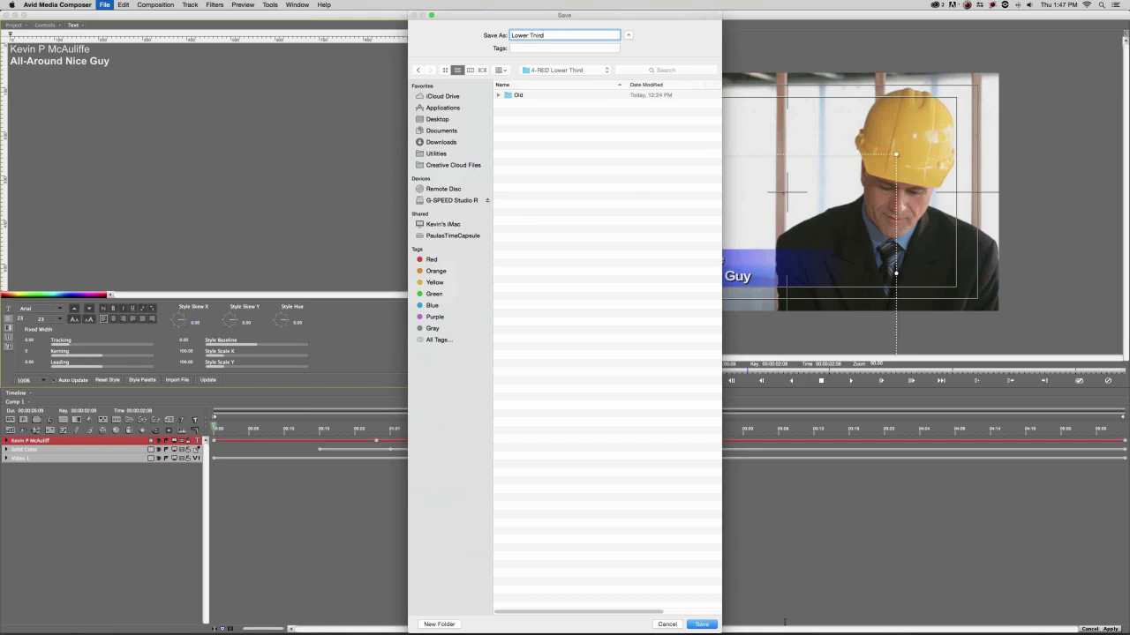
left_click(701, 624)
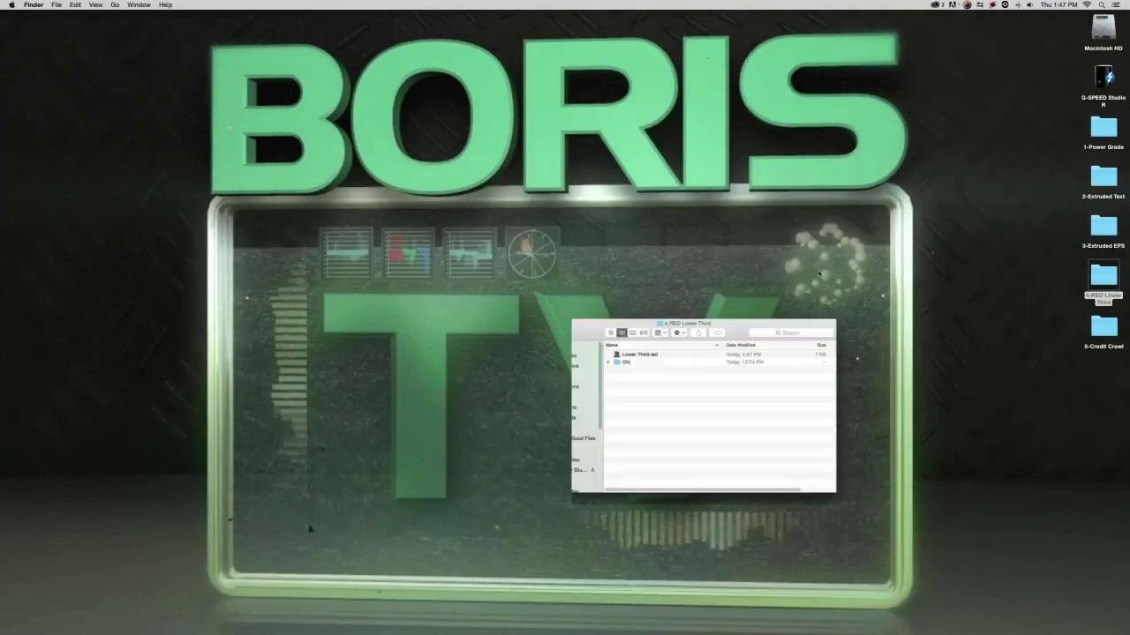
Rename Lower Third.red in Finder to the person's full name, then return to Avid.
left_click_drag(550, 253, 543, 236)
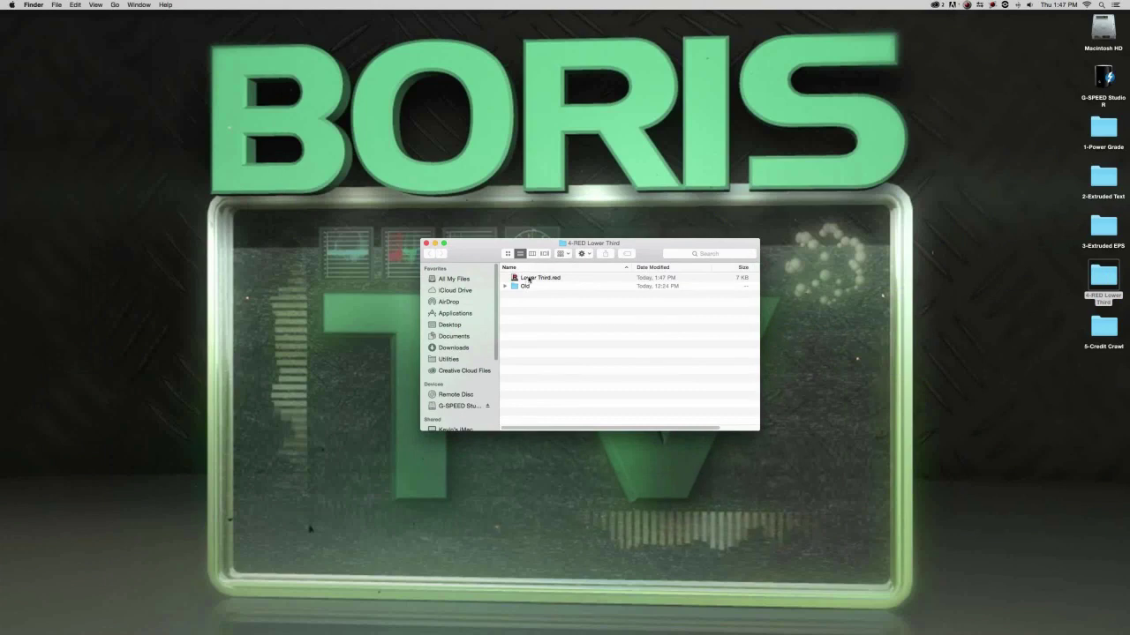
left_click(541, 279)
key("Return")
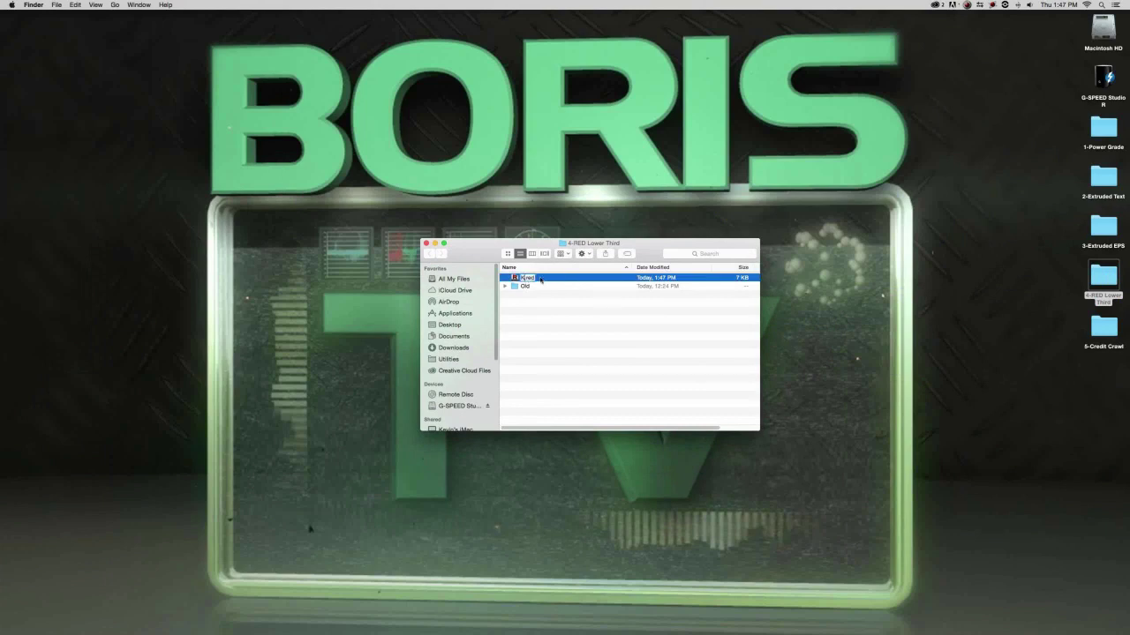
key("Return")
key("super+Tab")
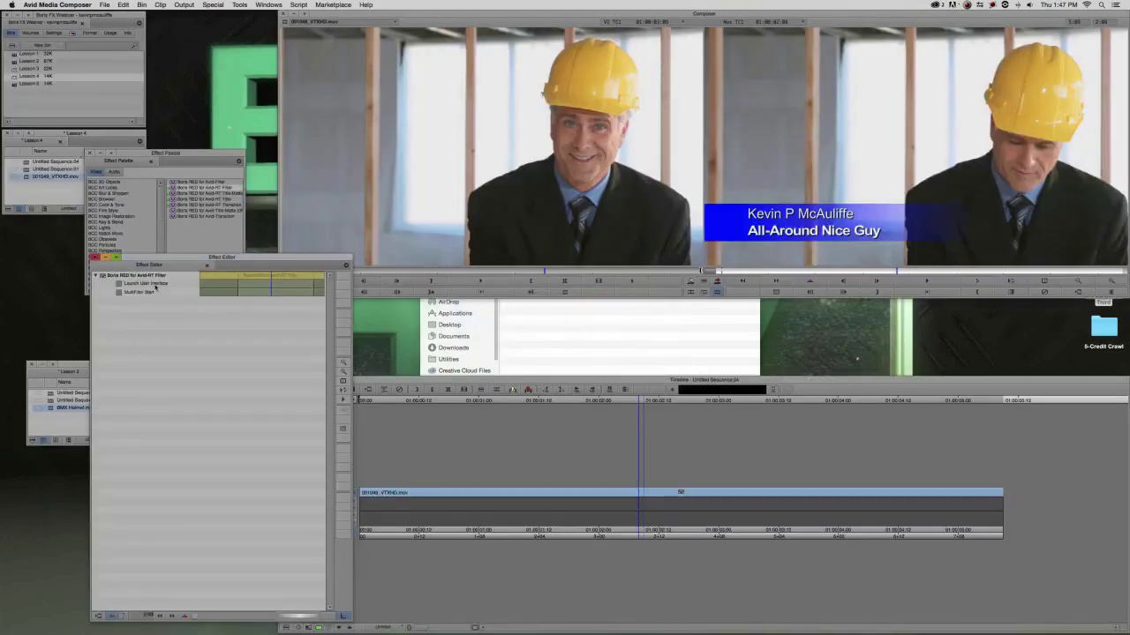
Reopen Boris RED and replace the name on the first line with 'Boris FX'.
left_click(155, 286)
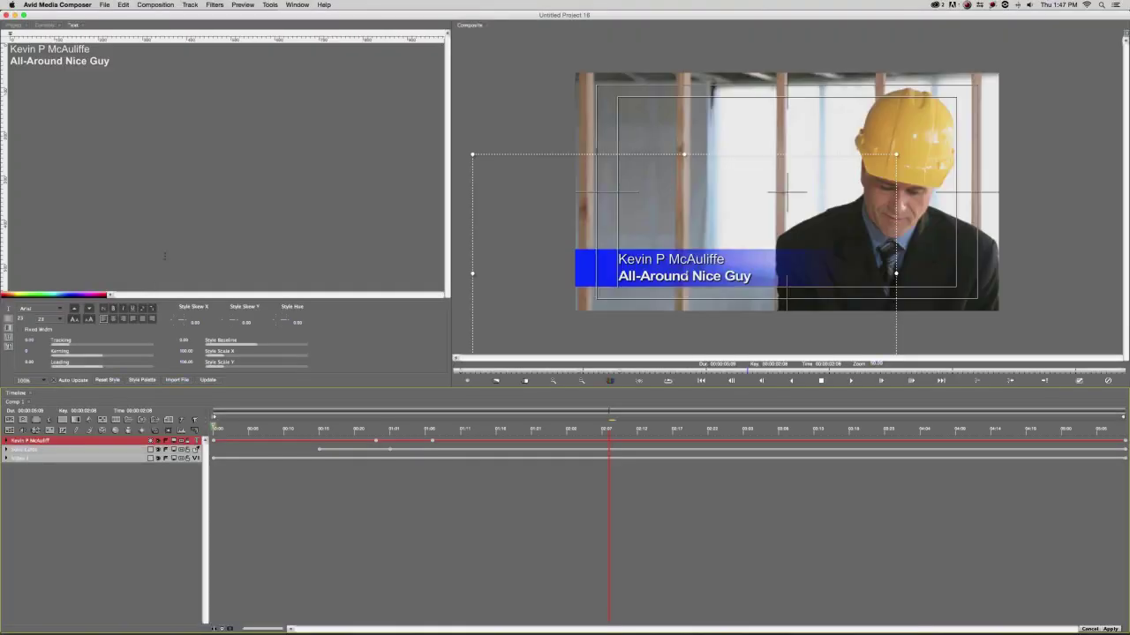
left_click_drag(10, 49, 91, 49)
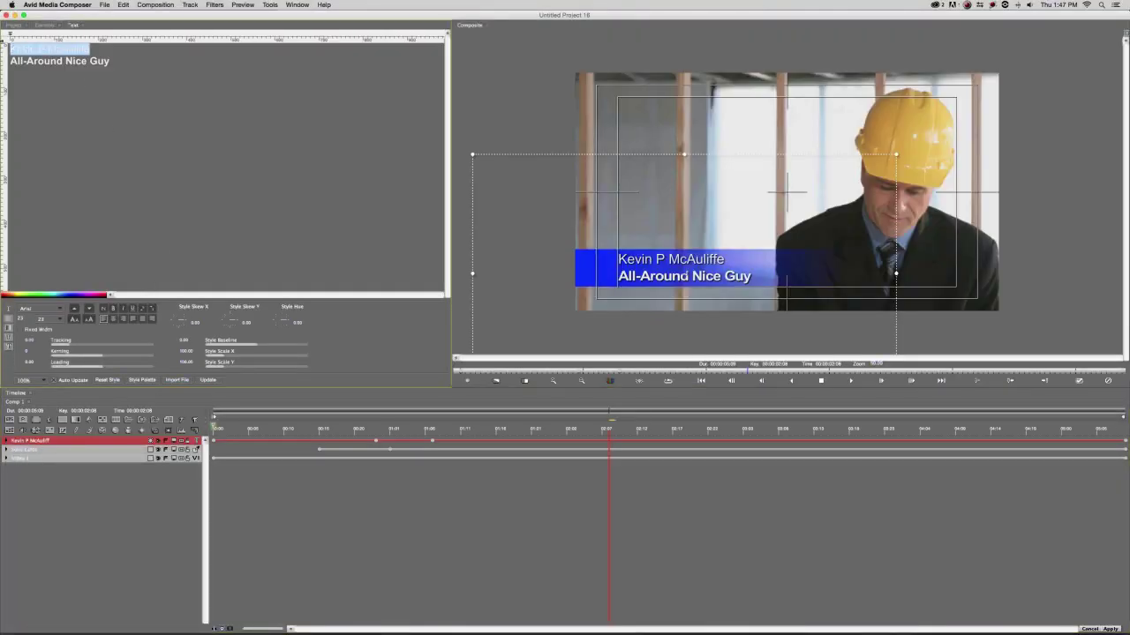
type("B")
type("oi")
type("is FX")
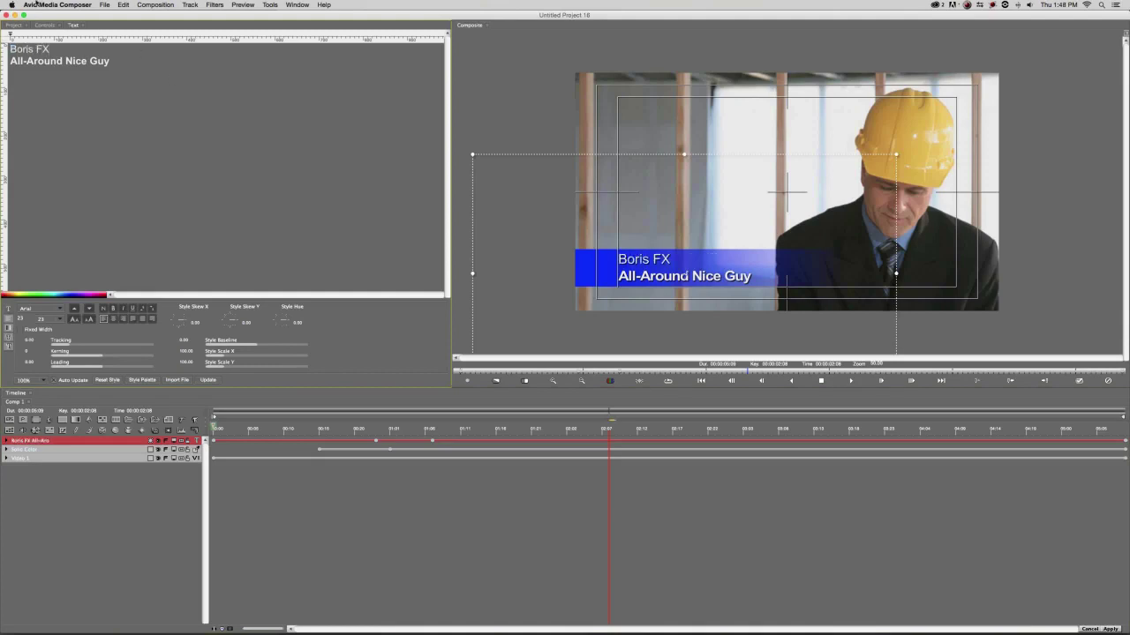
Save a project copy named Boris FX.red and check it in Finder.
left_click(104, 5)
left_click(136, 62)
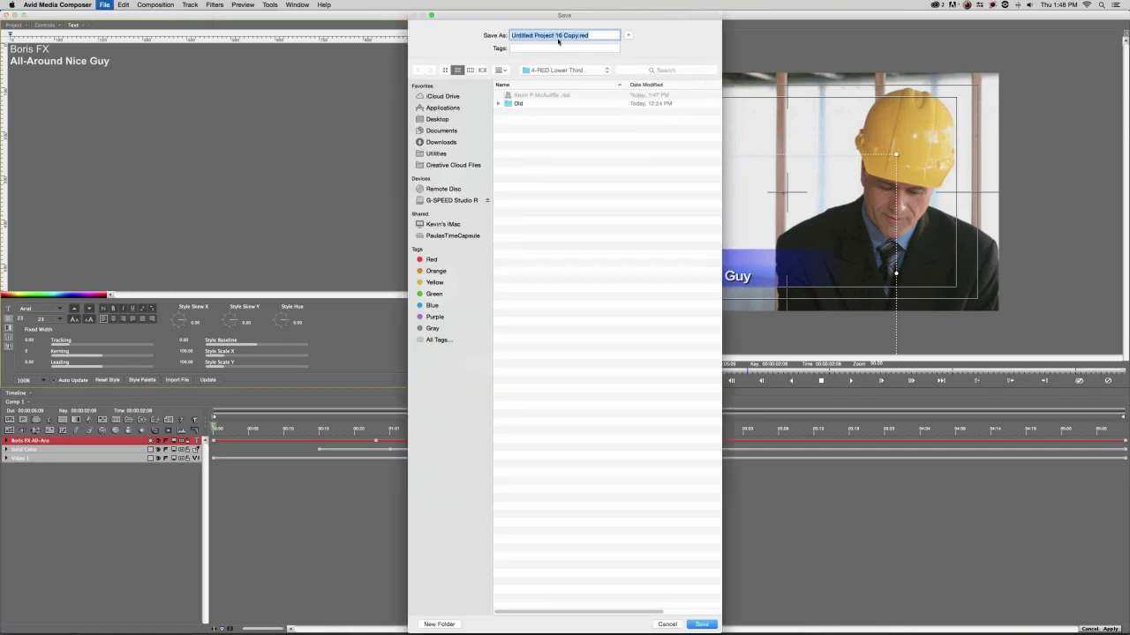
left_click(540, 94)
type("Boris")
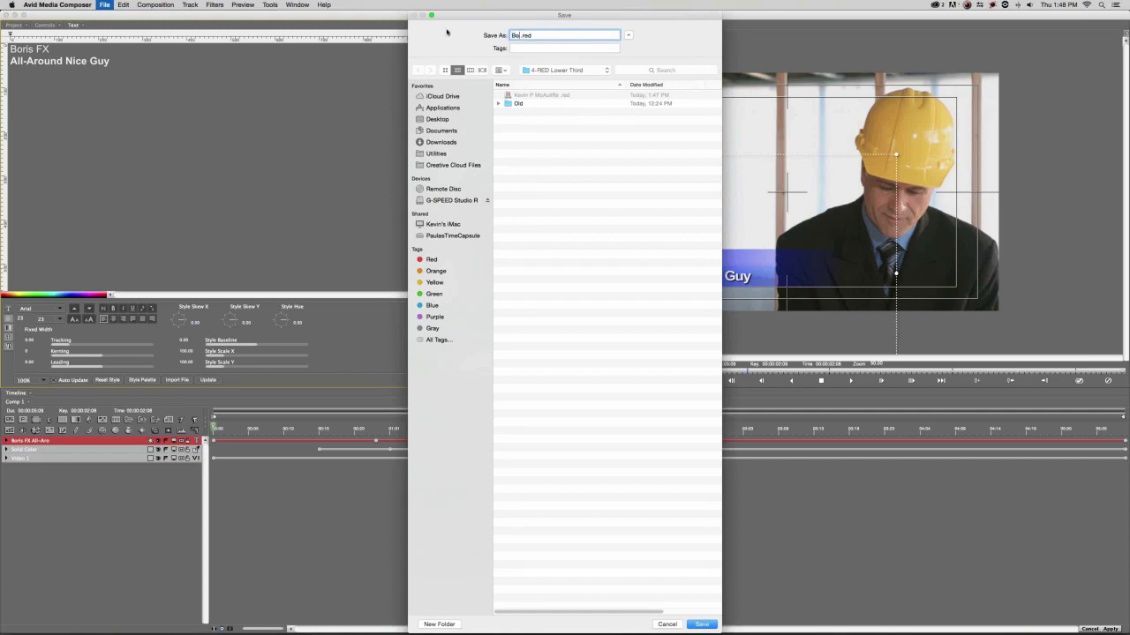
type(" FX")
left_click(700, 624)
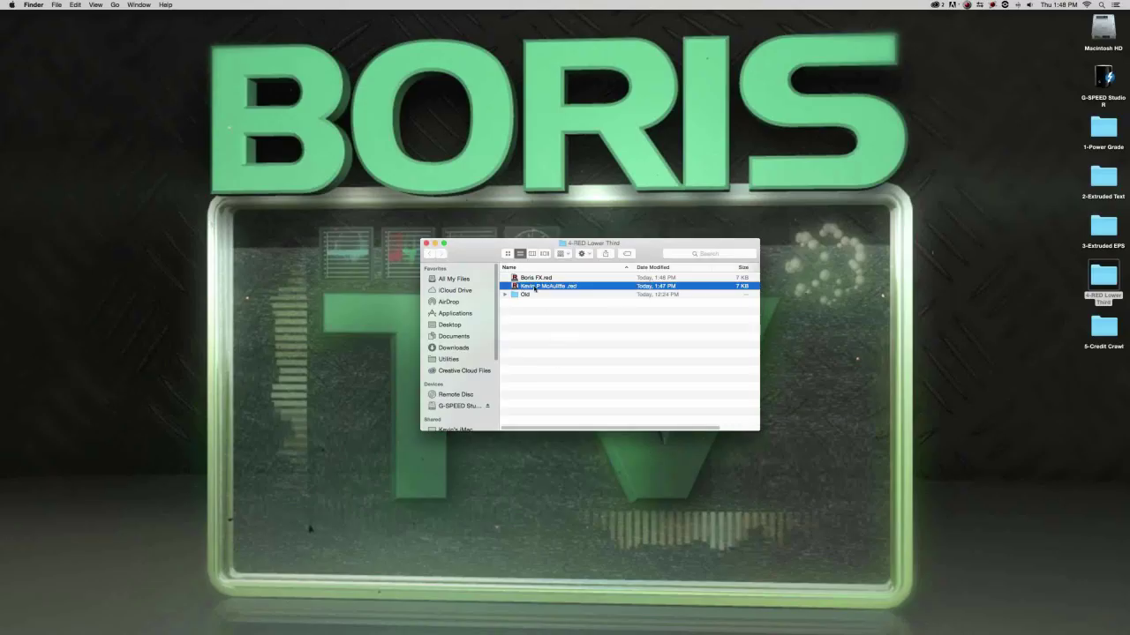
left_click(563, 287)
key("Return")
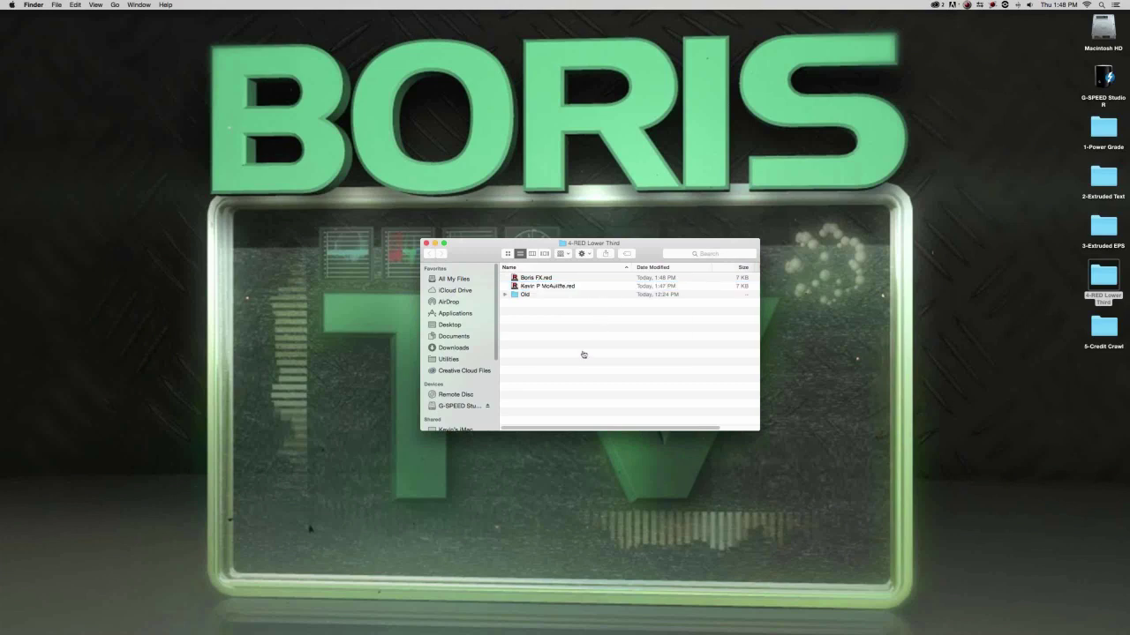
key("super+Tab")
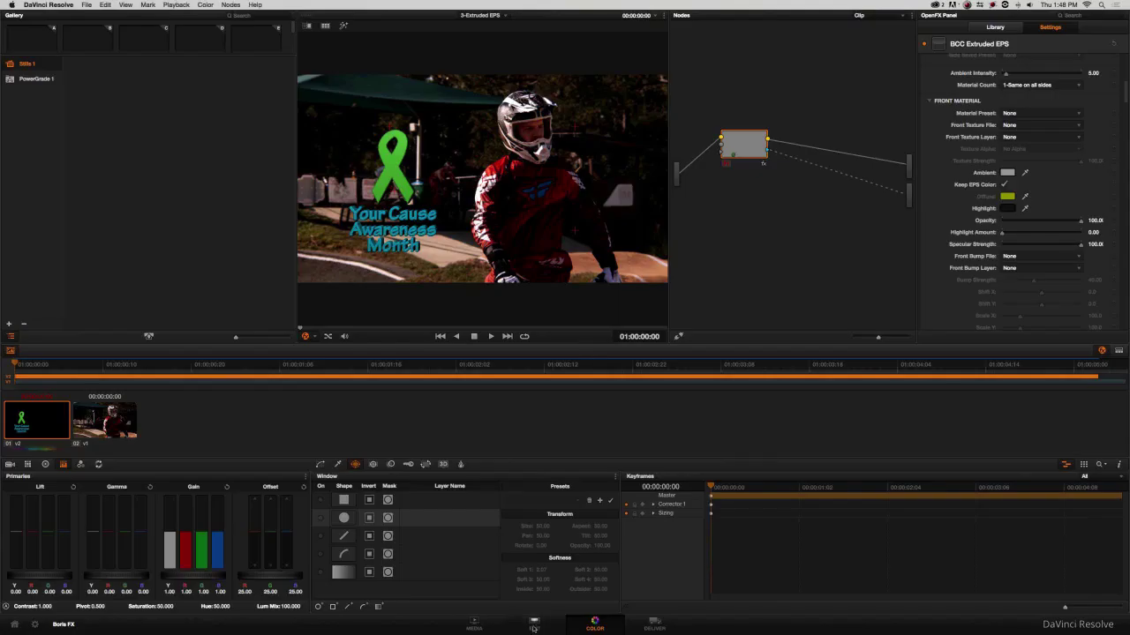
Open the 4-Lower Third timeline, scrub about two seconds in, and show it on Color.
left_click(533, 625)
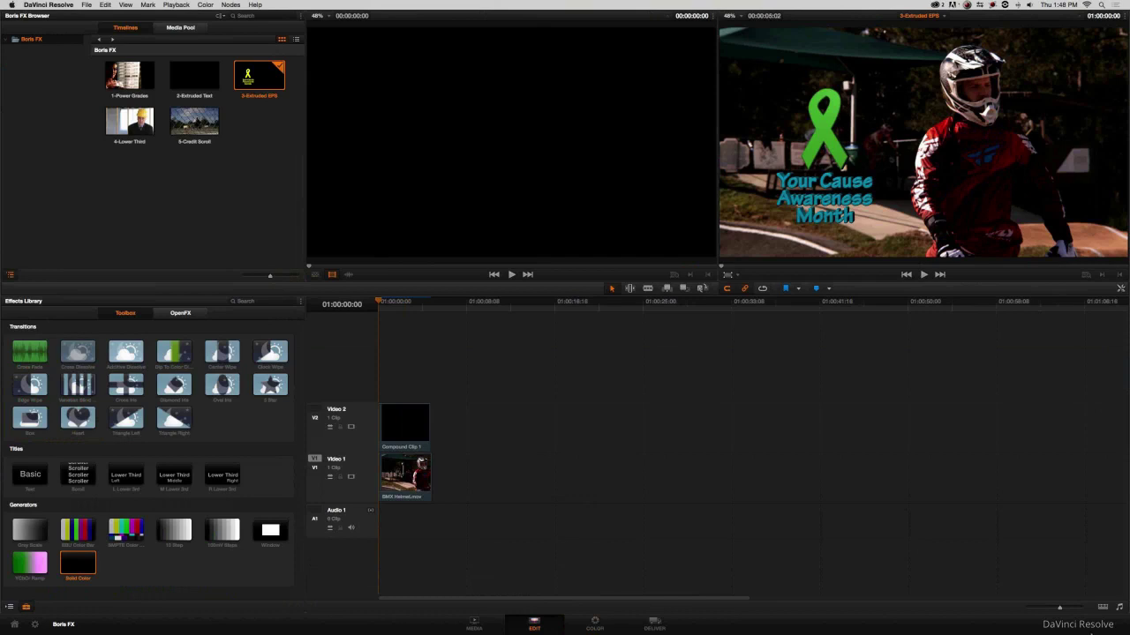
left_click(122, 125)
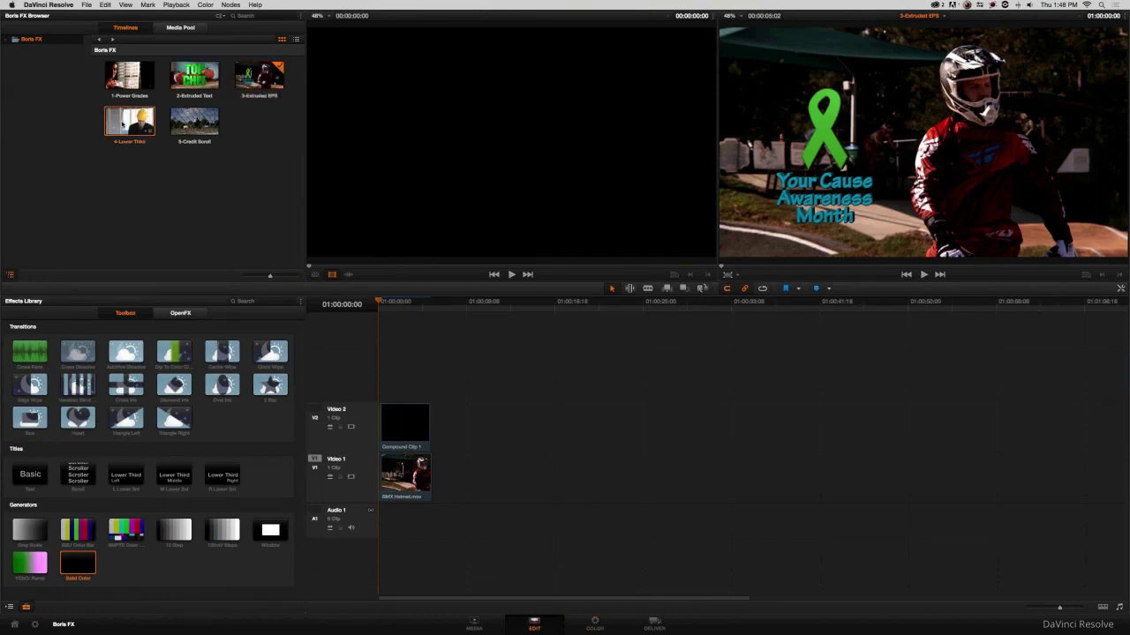
left_click(122, 125)
left_click_drag(397, 302, 406, 305)
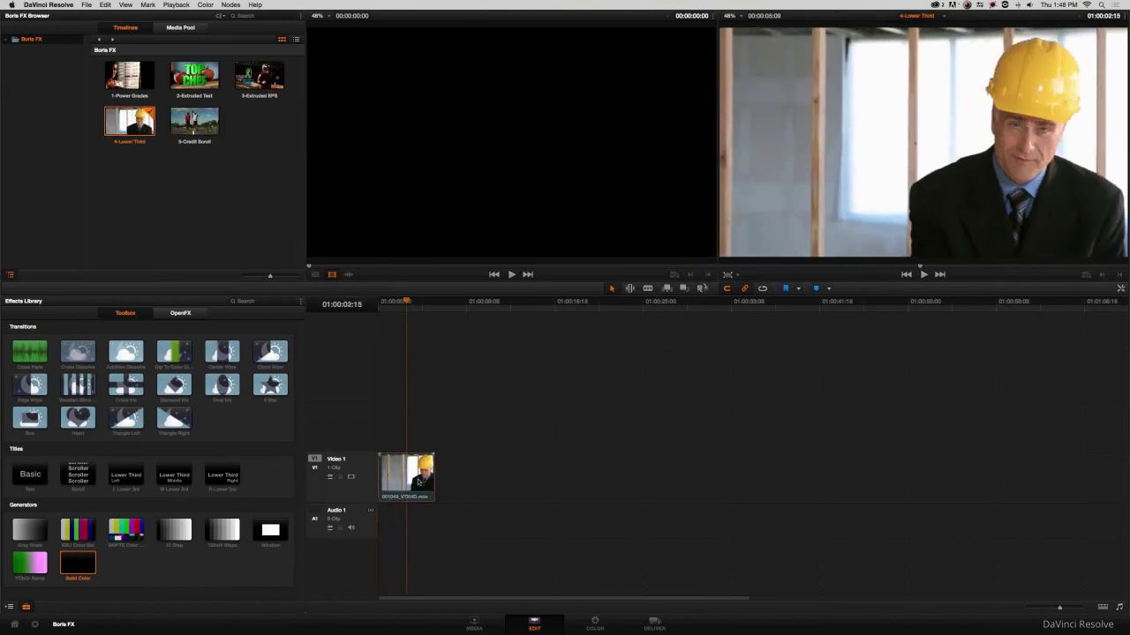
left_click(595, 624)
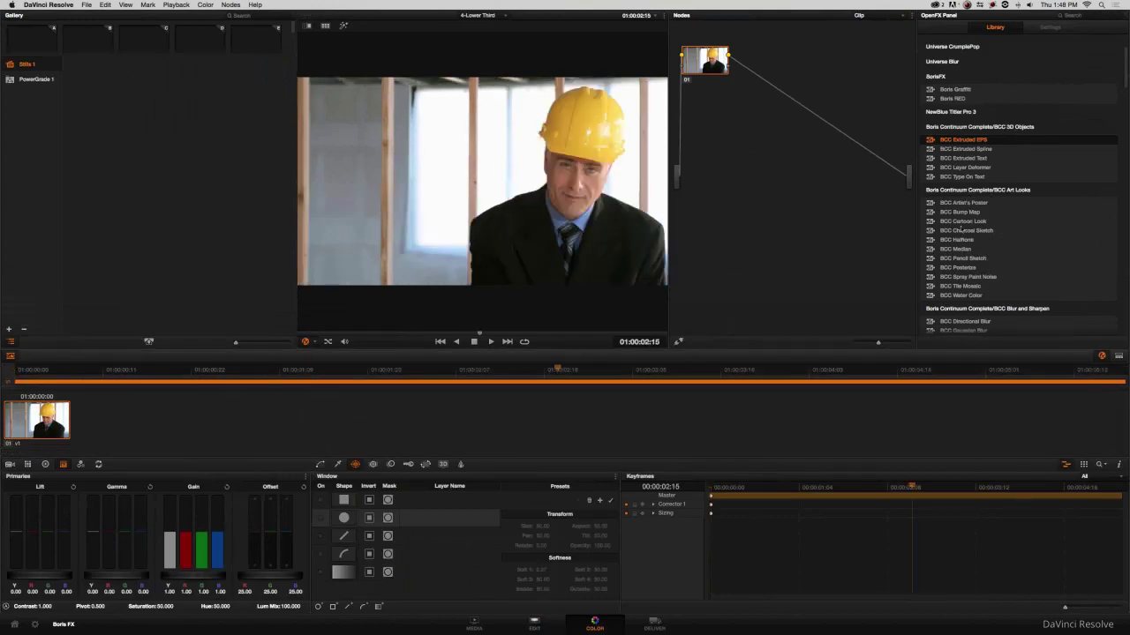
Drop Boris RED from the OpenFX Library onto node 01 and move the node lower.
left_click(953, 98)
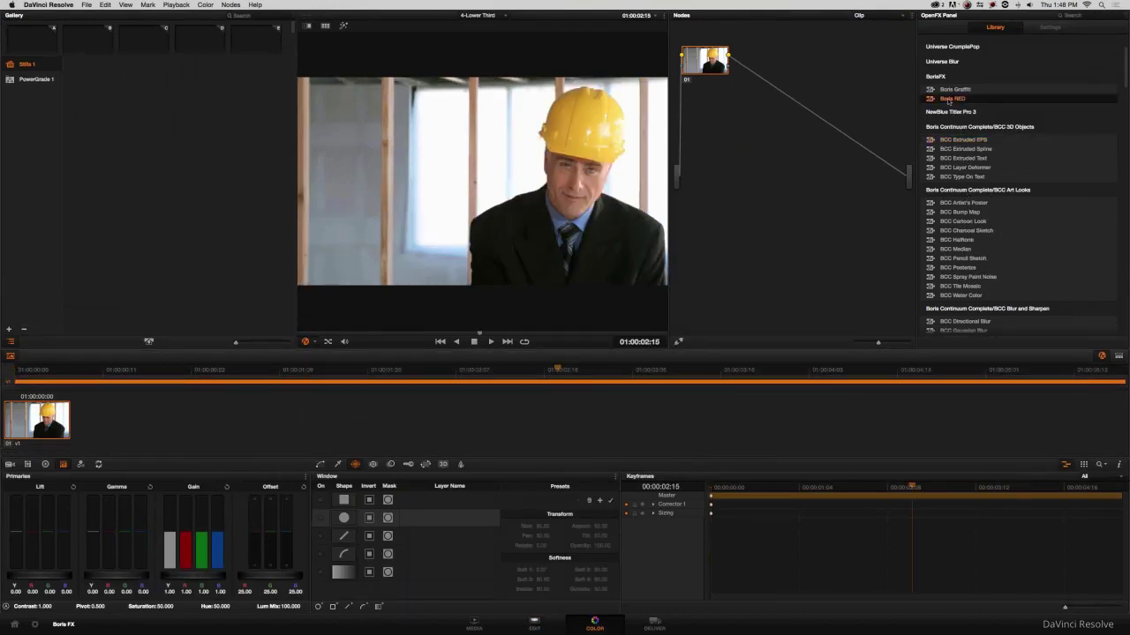
left_click_drag(954, 99, 708, 66)
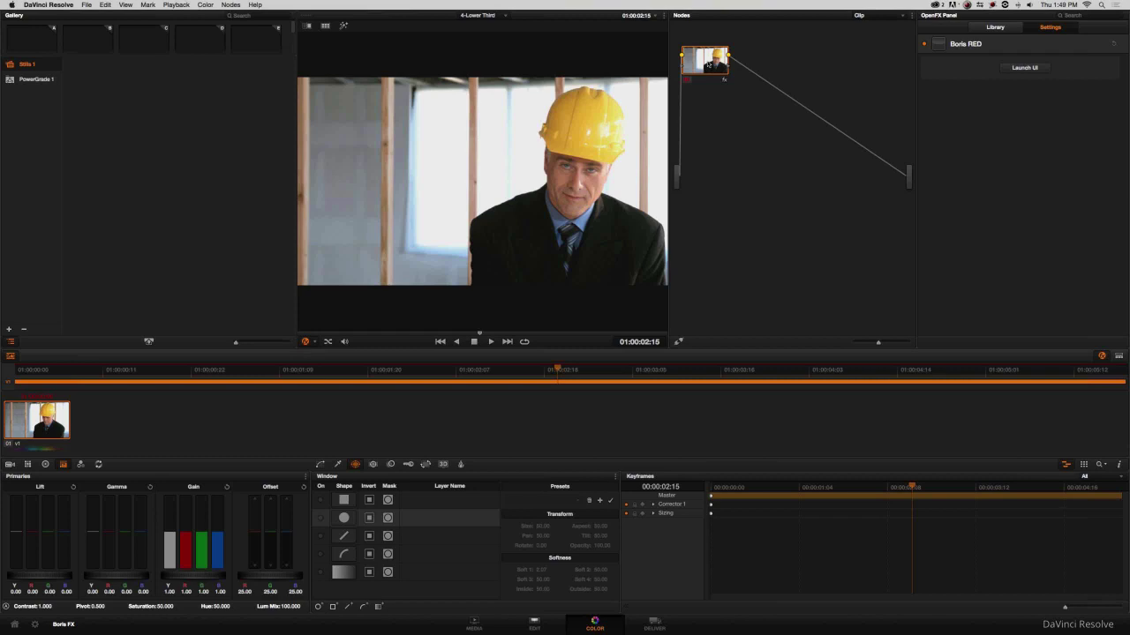
left_click_drag(708, 64, 716, 133)
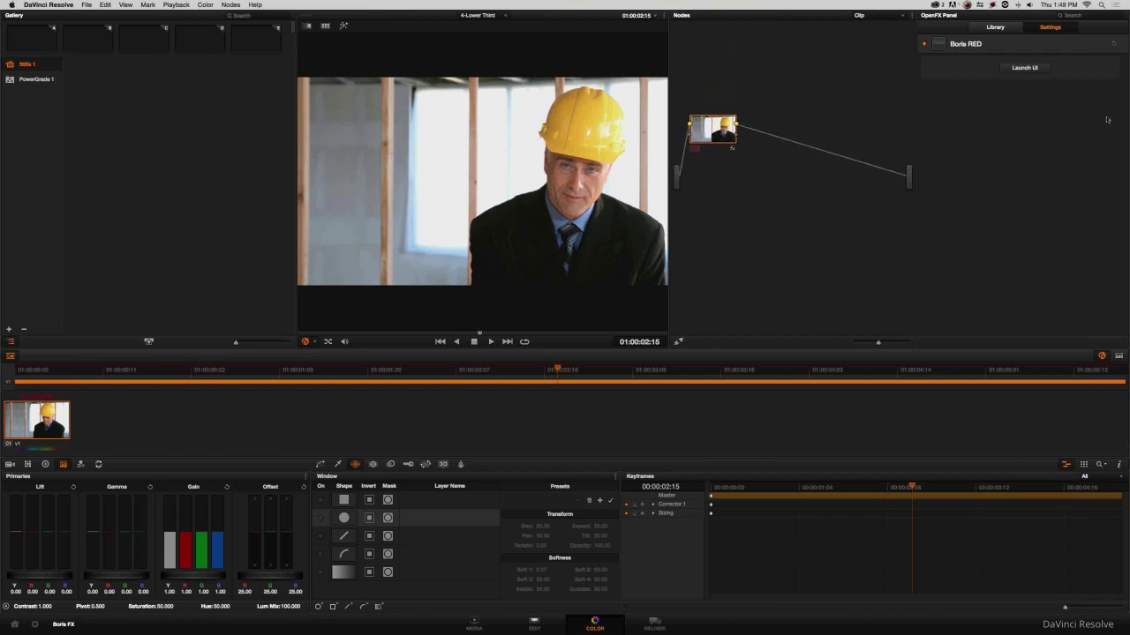
Open the lower-third .red project from Desktop > 4-RED Lower Third and apply it.
left_click(1021, 68)
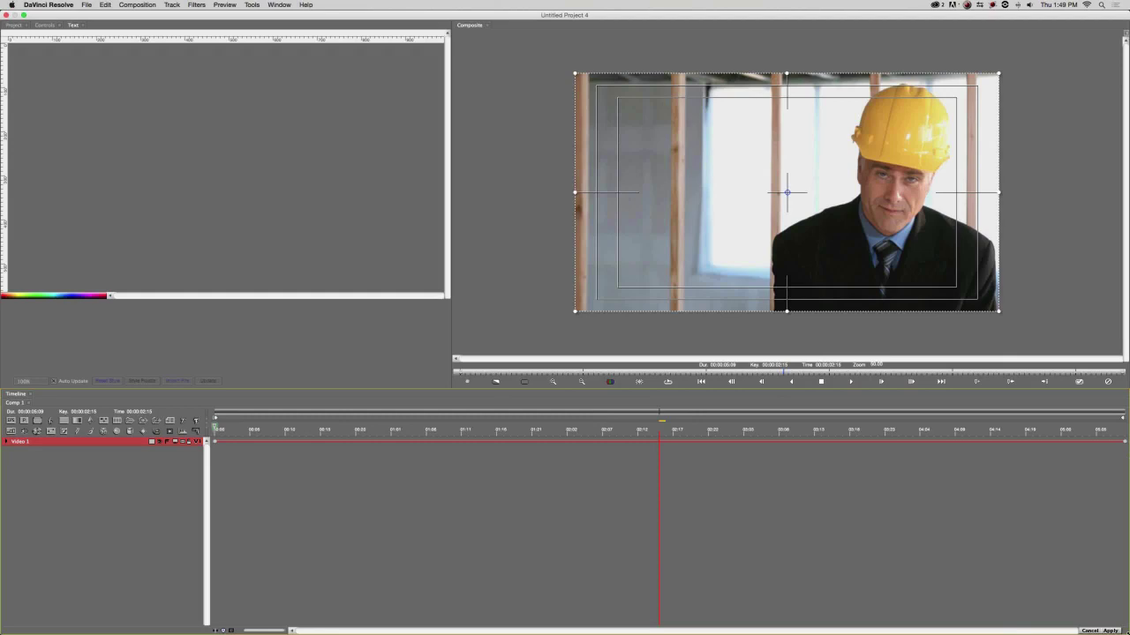
left_click(86, 5)
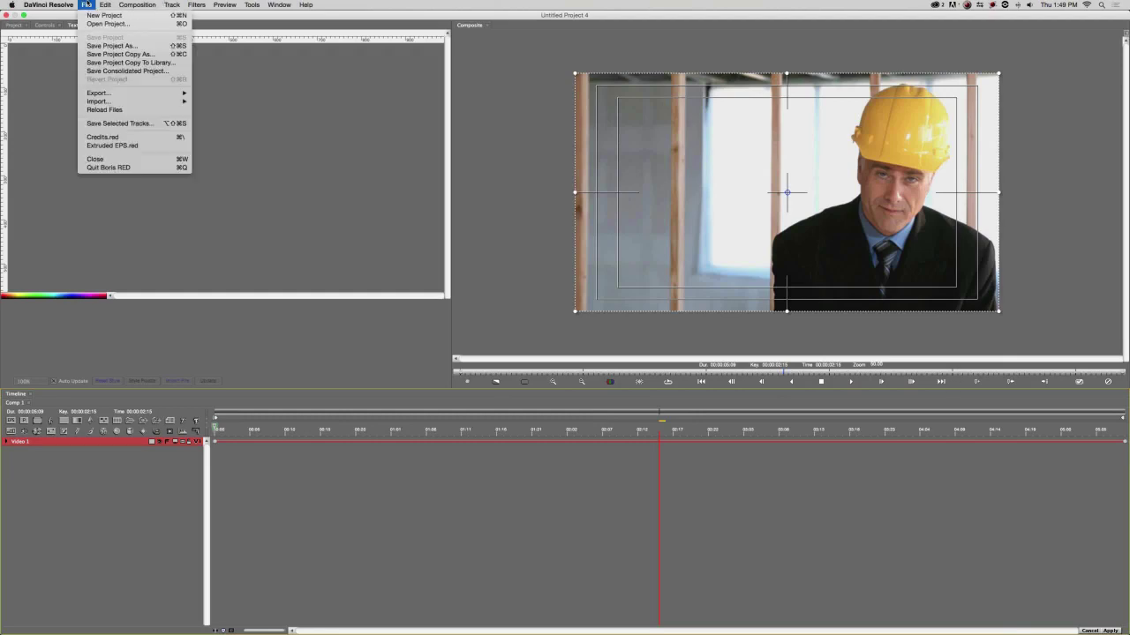
left_click(90, 25)
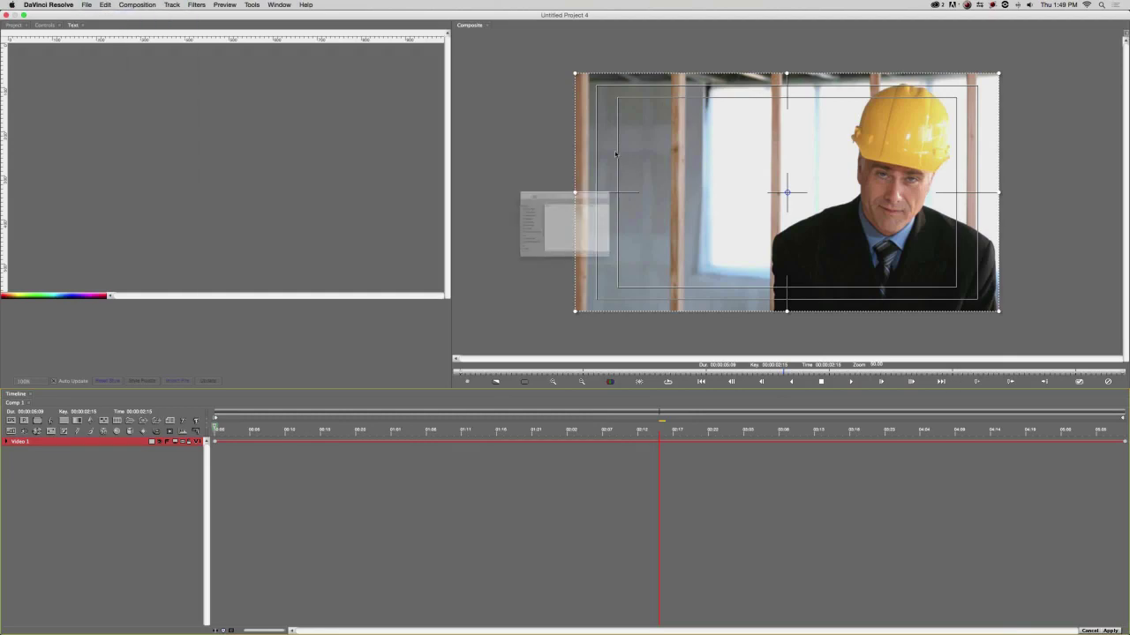
left_click(565, 128)
left_click(551, 143)
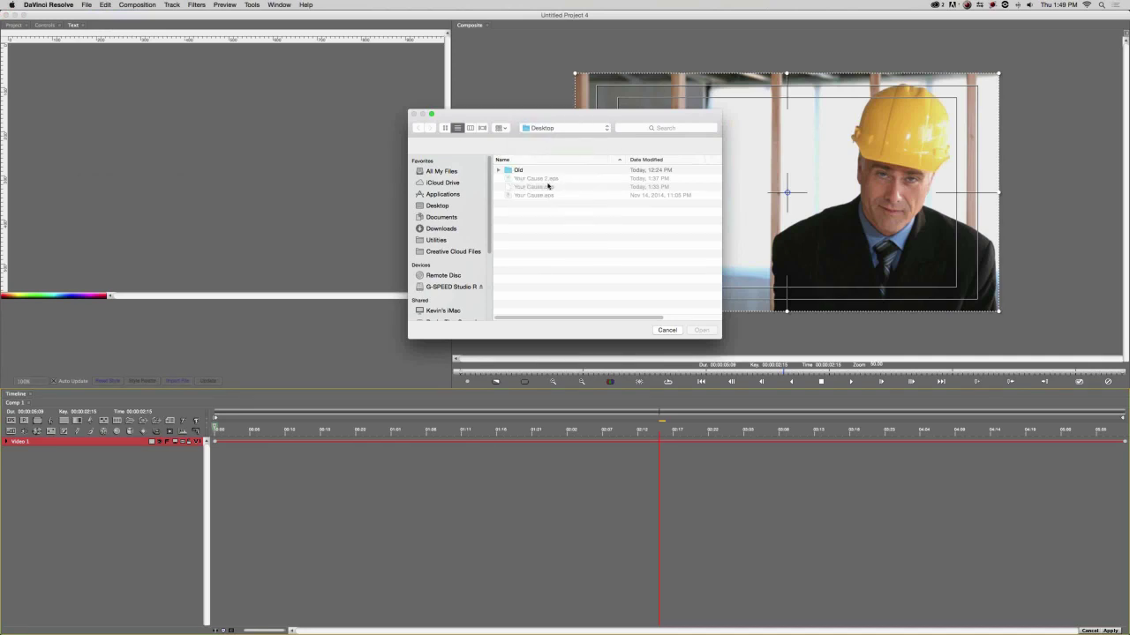
double_click(529, 195)
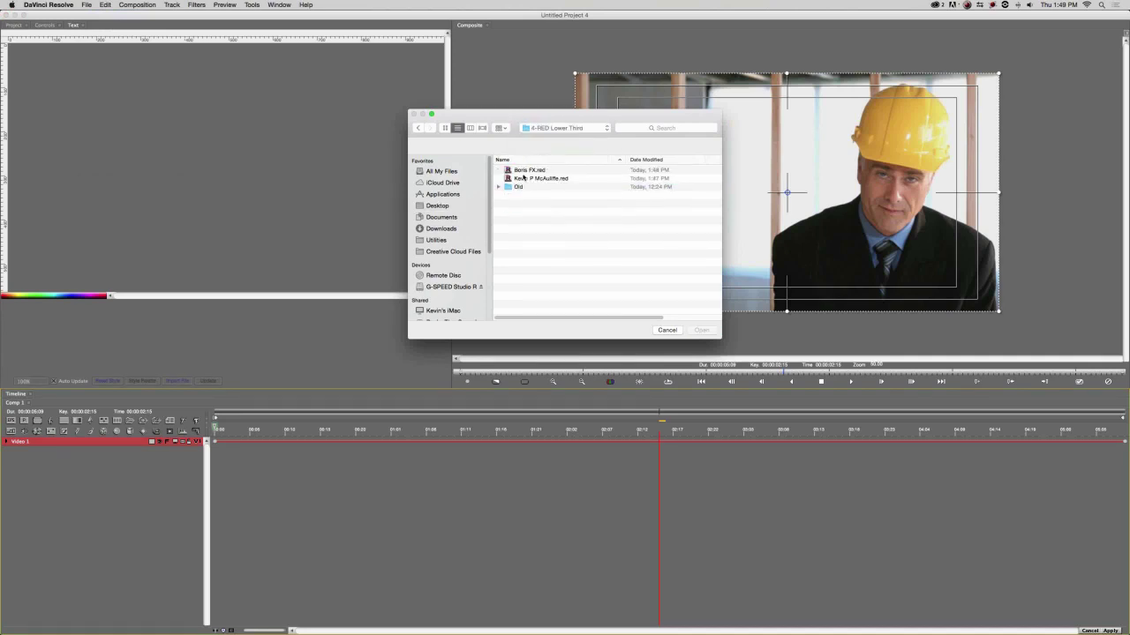
left_click(525, 179)
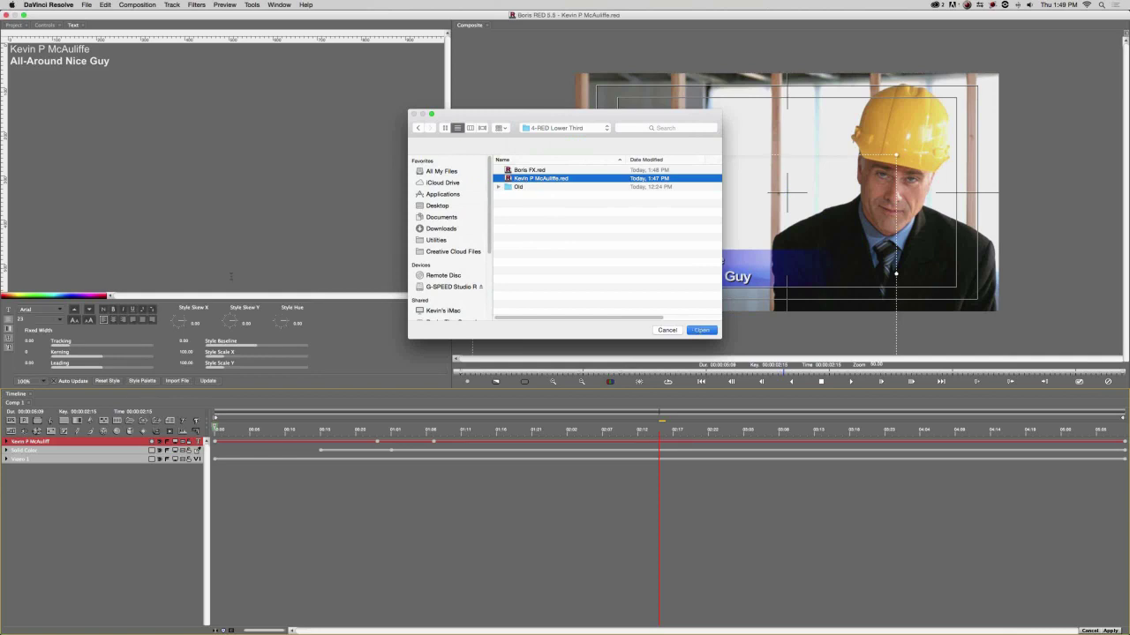
left_click(1109, 630)
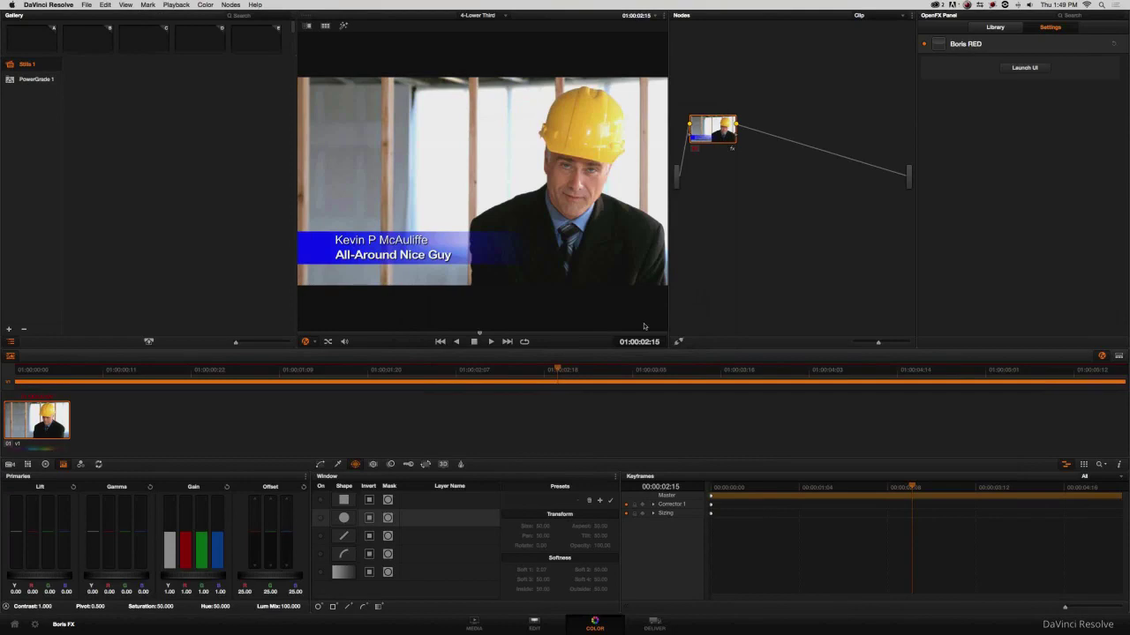
Scrub the clip until the lower-third bar appears in the viewer.
left_click_drag(757, 488, 726, 488)
left_click(755, 488)
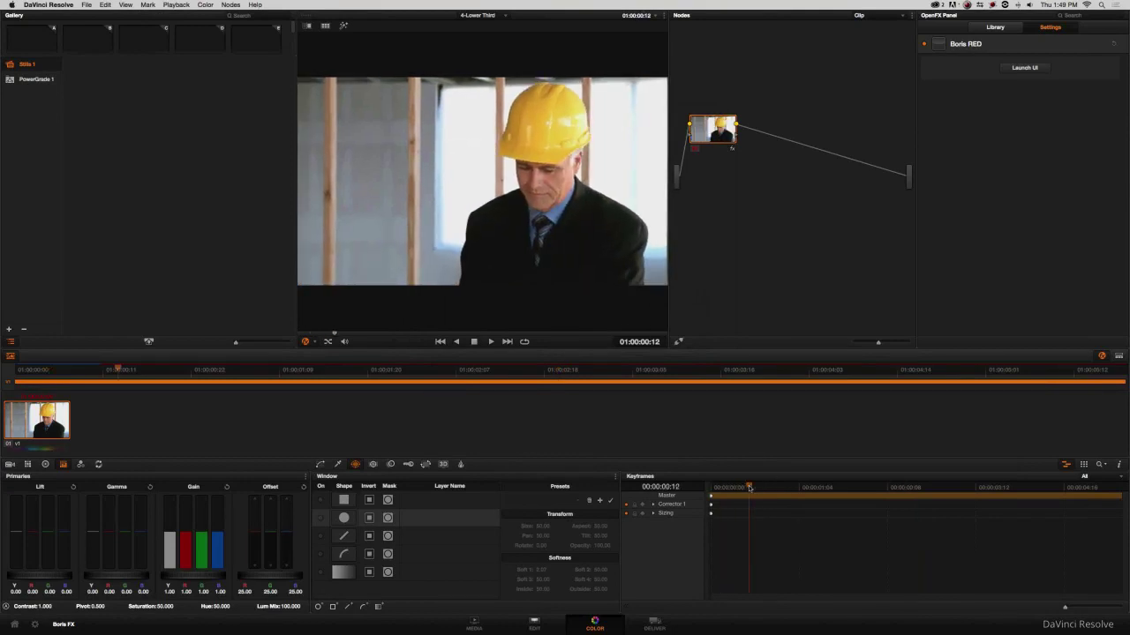
left_click_drag(761, 488, 903, 487)
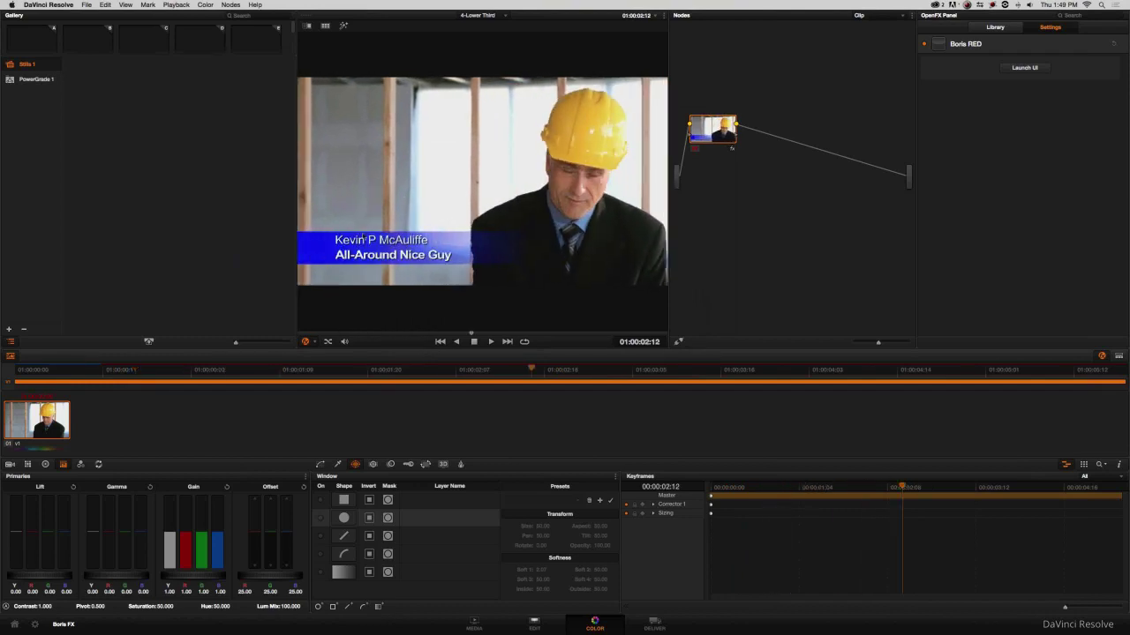
Place the Coffee Contemplation clip from the Master bin after the first clip on Video 1.
left_click(534, 621)
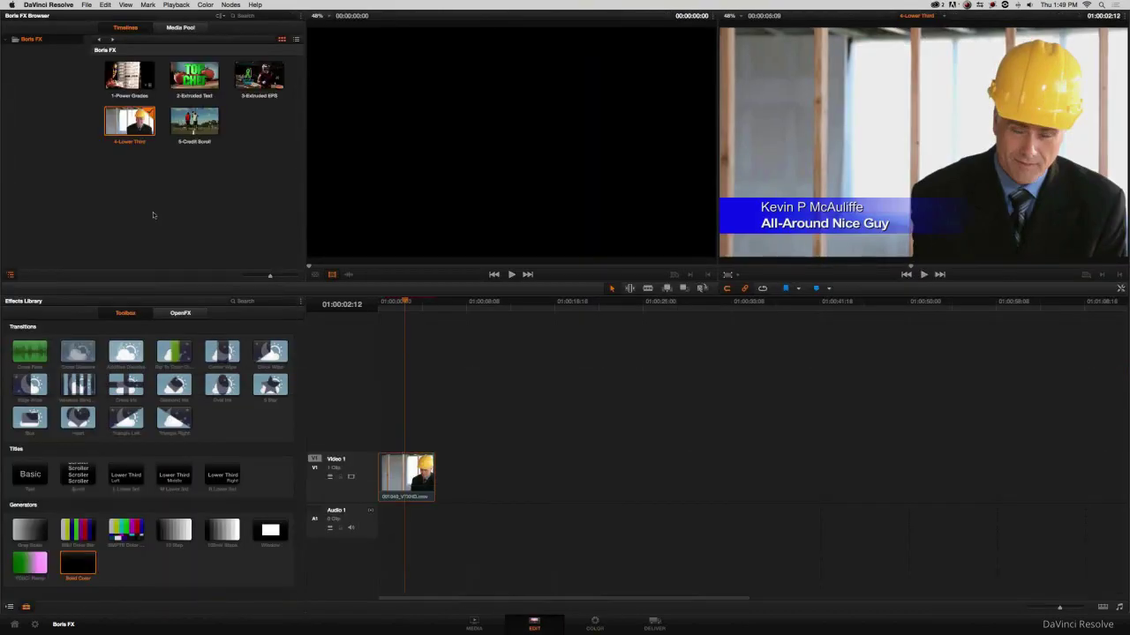
left_click(166, 29)
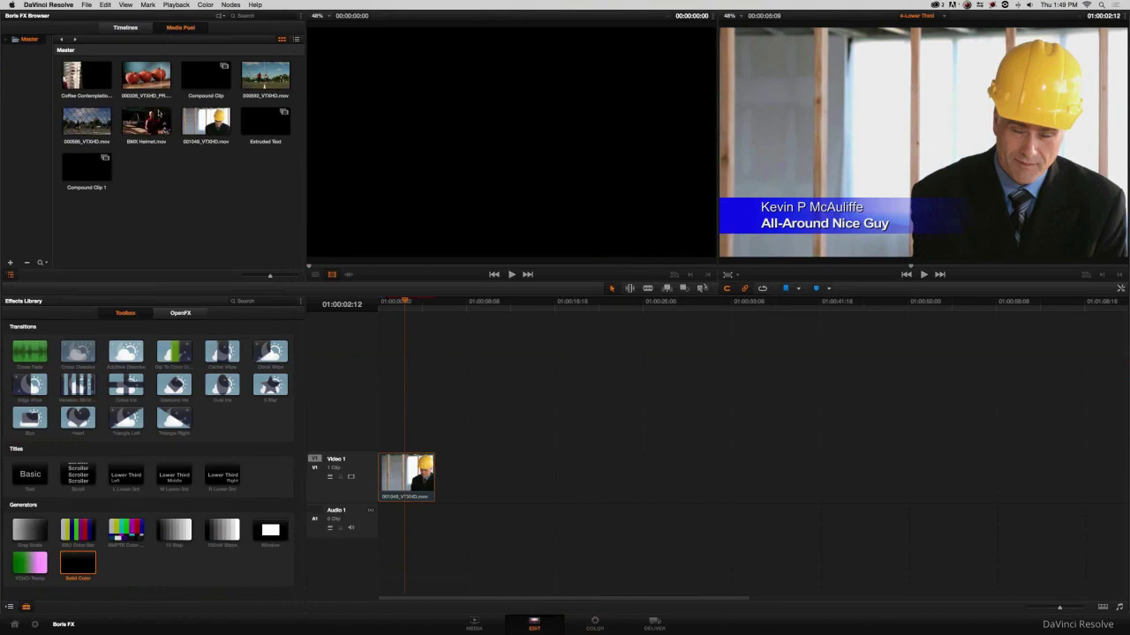
left_click_drag(87, 78, 507, 477)
left_click(491, 302)
Apply Boris RED to the Coffee Contemplation clip's grade node on the Color page.
left_click(494, 474)
left_click(591, 623)
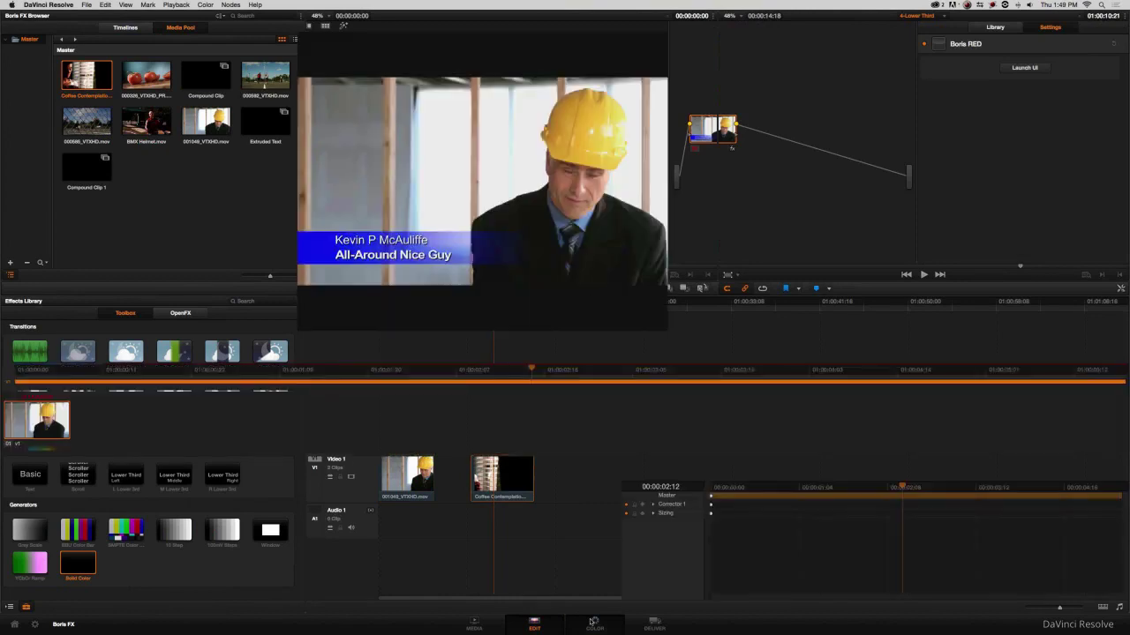
left_click_drag(727, 66, 724, 65)
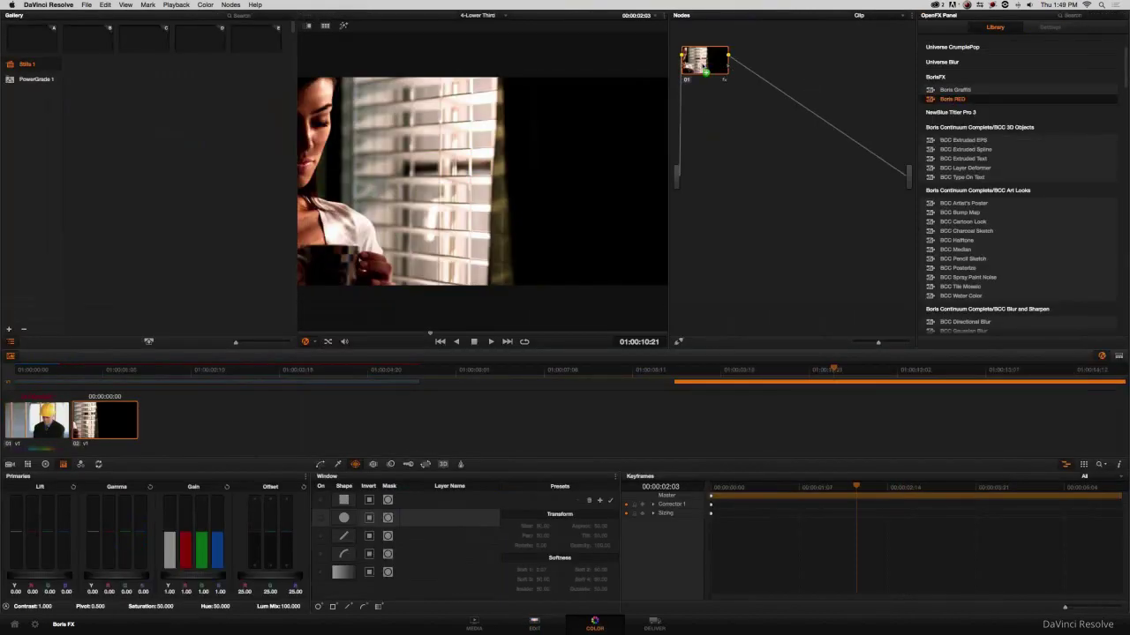
Load Boris FX.red in Boris RED and apply it to the Coffee Contemplation clip.
left_click(1022, 68)
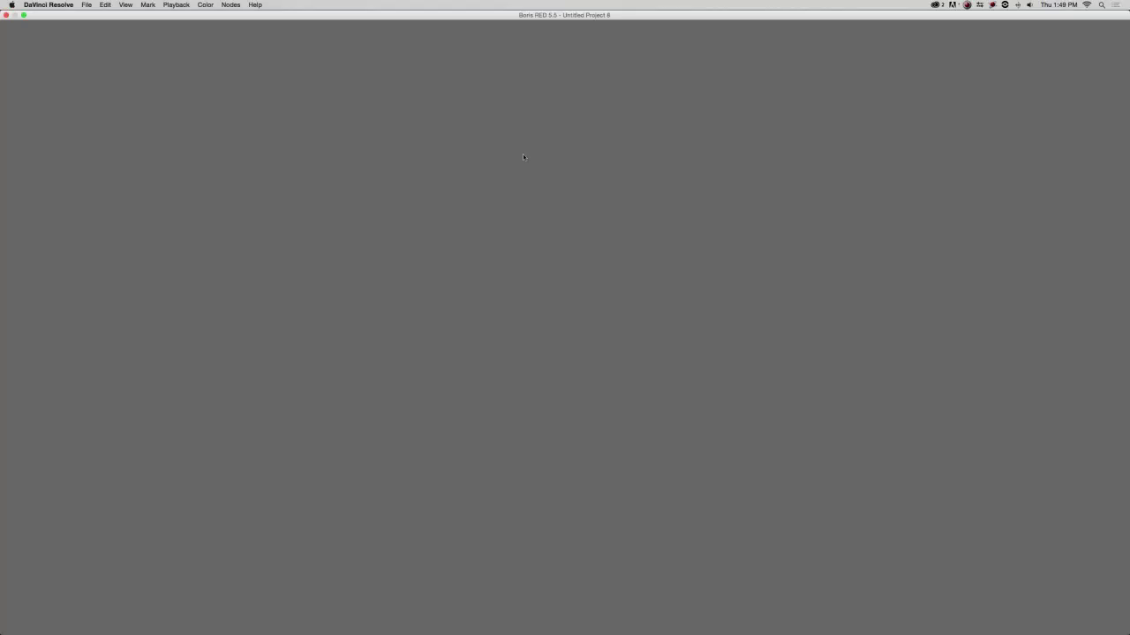
left_click(86, 5)
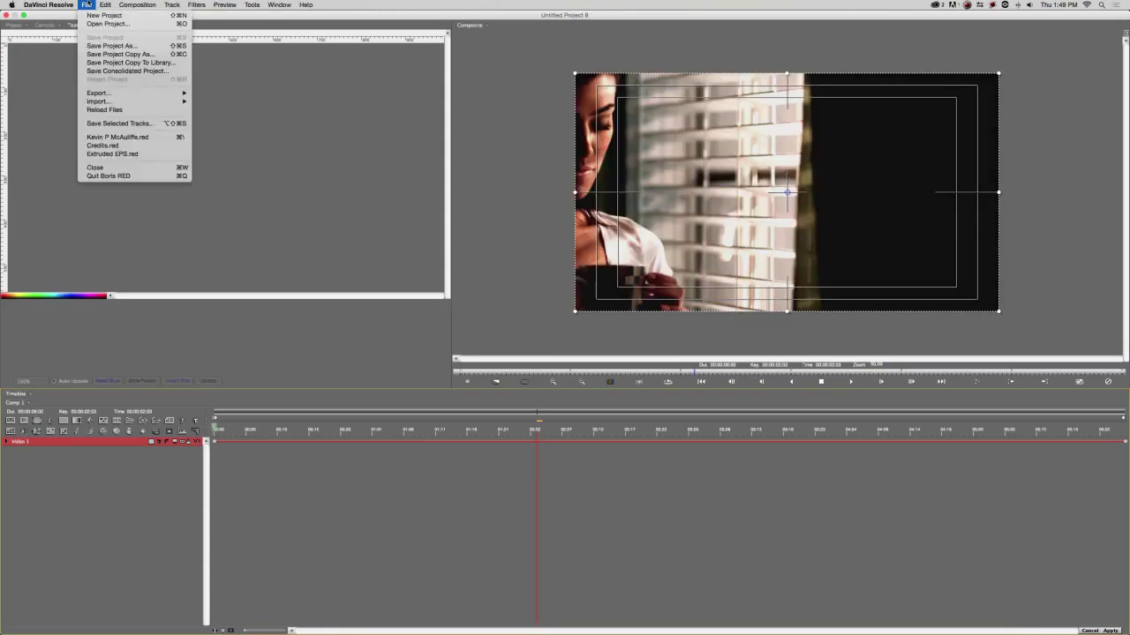
left_click(97, 19)
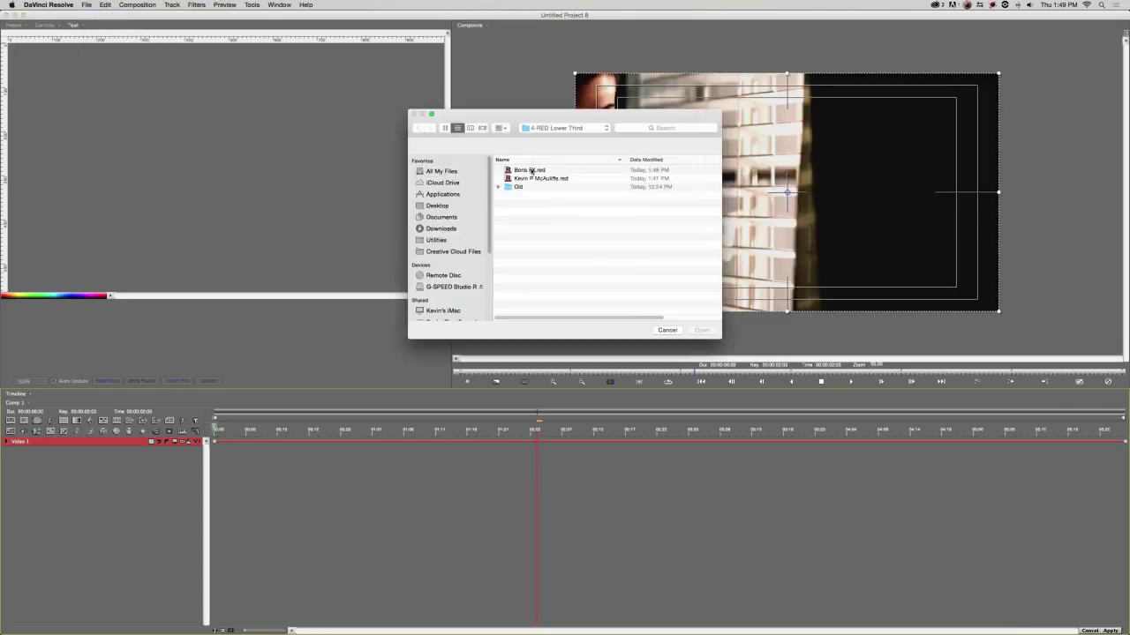
left_click(527, 170)
left_click(699, 330)
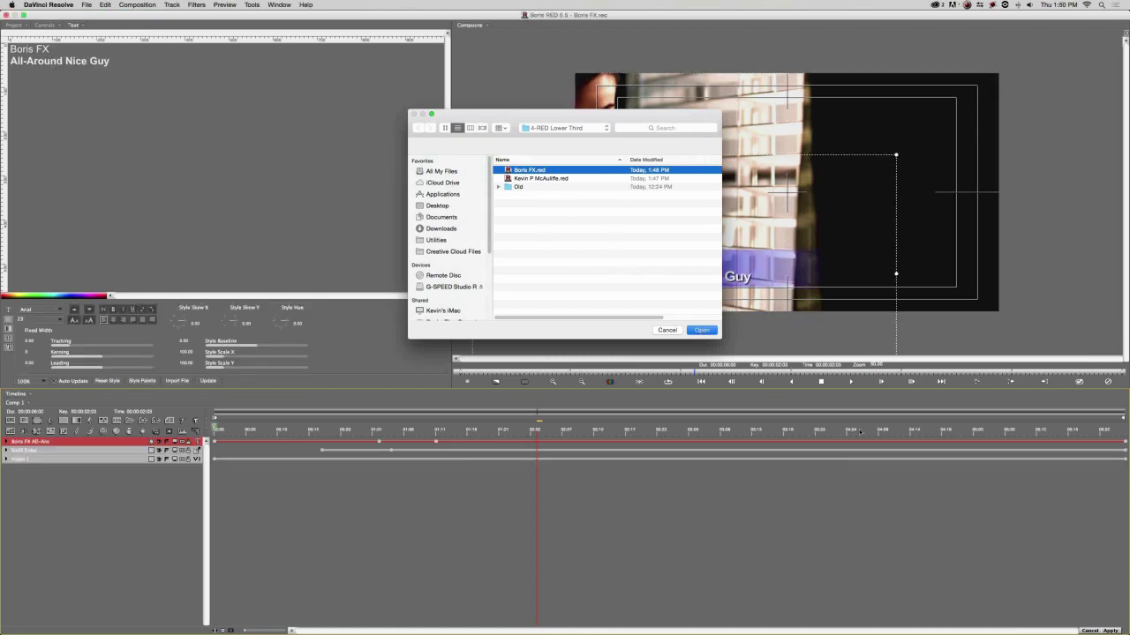
left_click(1114, 630)
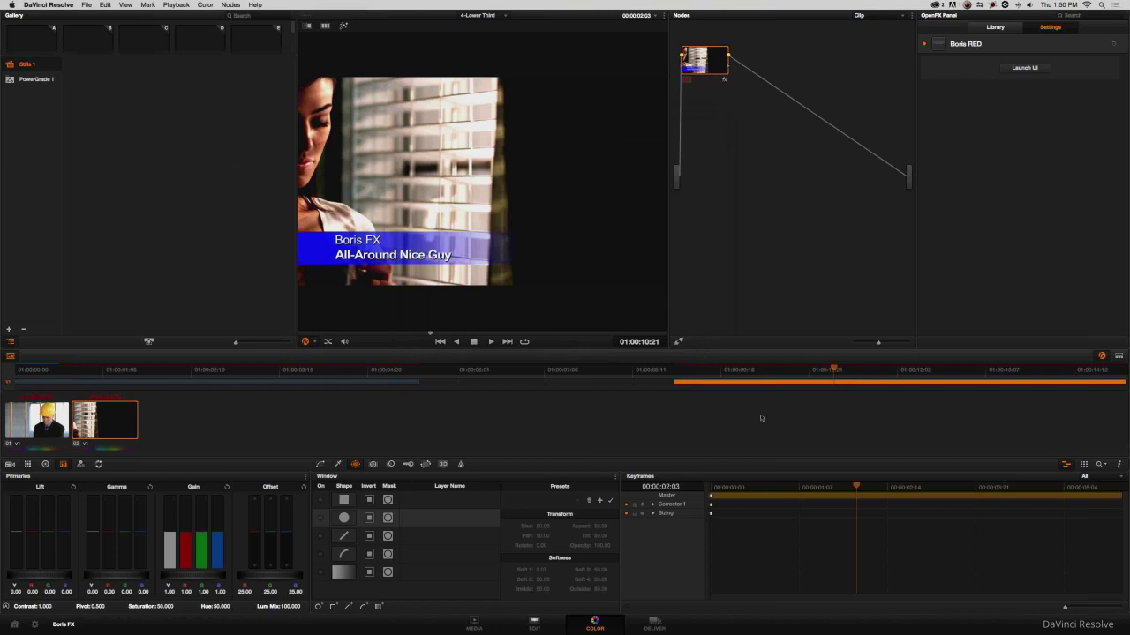
Scrub the second clip on the Edit page to preview the Boris FX title, then go to the desktop.
left_click(534, 625)
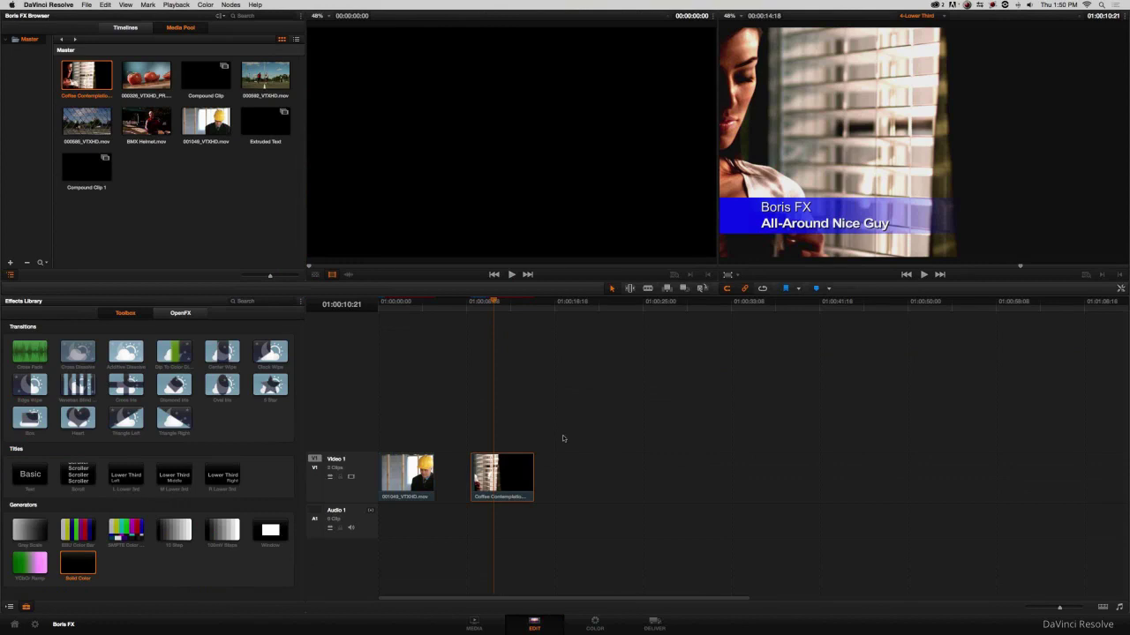
mouse_move(499, 309)
left_mouse_down()
mouse_move(378, 306)
mouse_move(486, 308)
left_mouse_up()
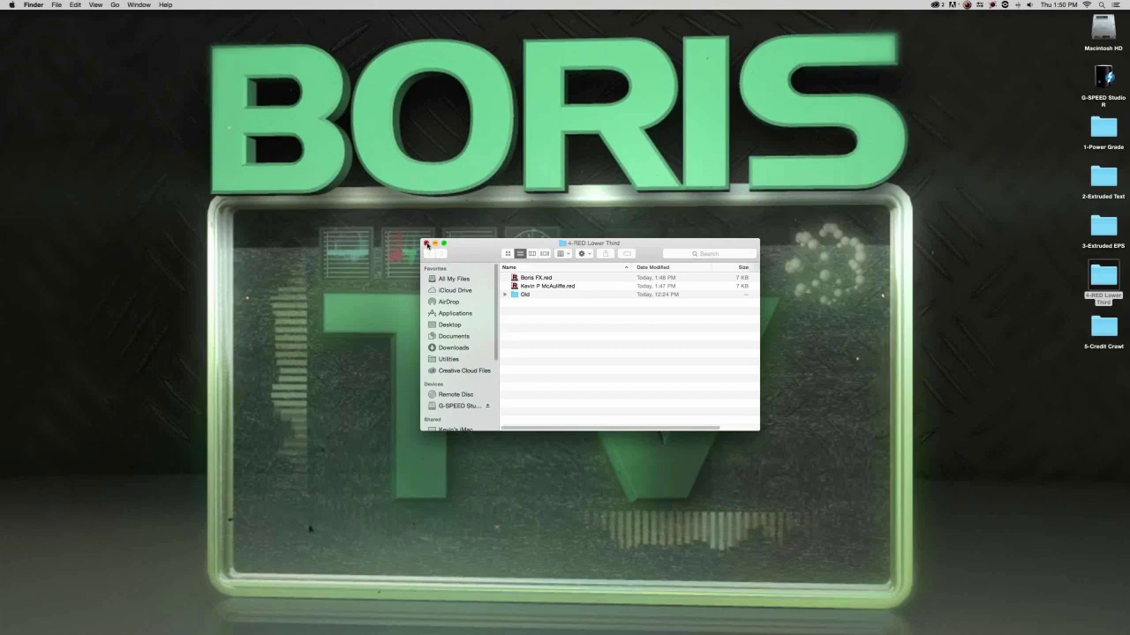
left_click(424, 241)
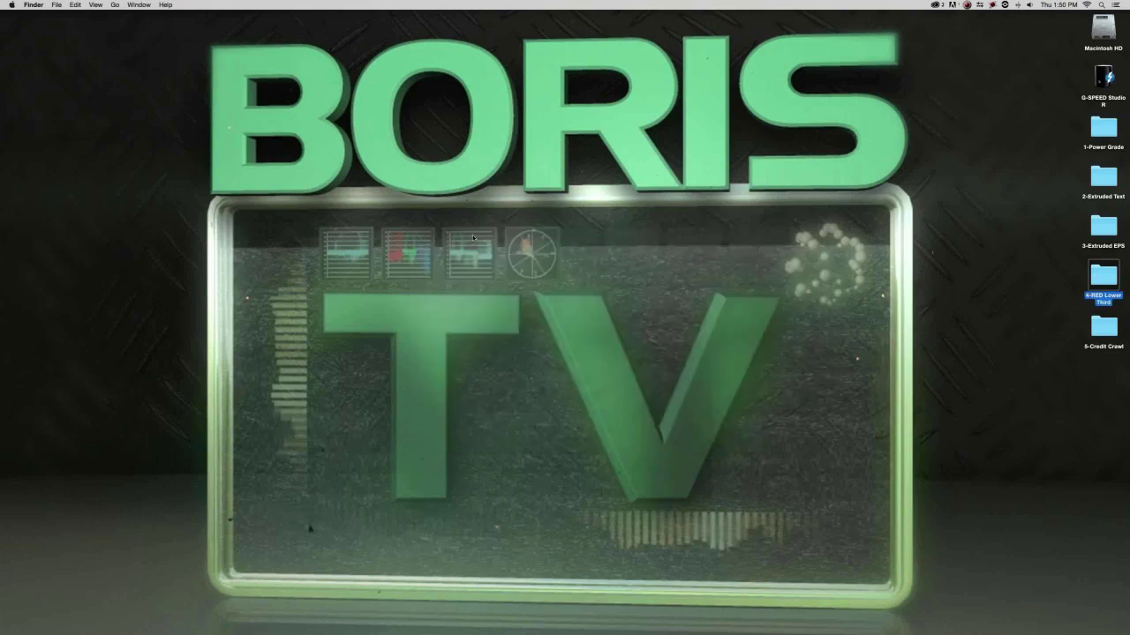
Deselect the 4-RED Lower Third folder and bring Avid Media Composer to the front.
left_click(504, 252)
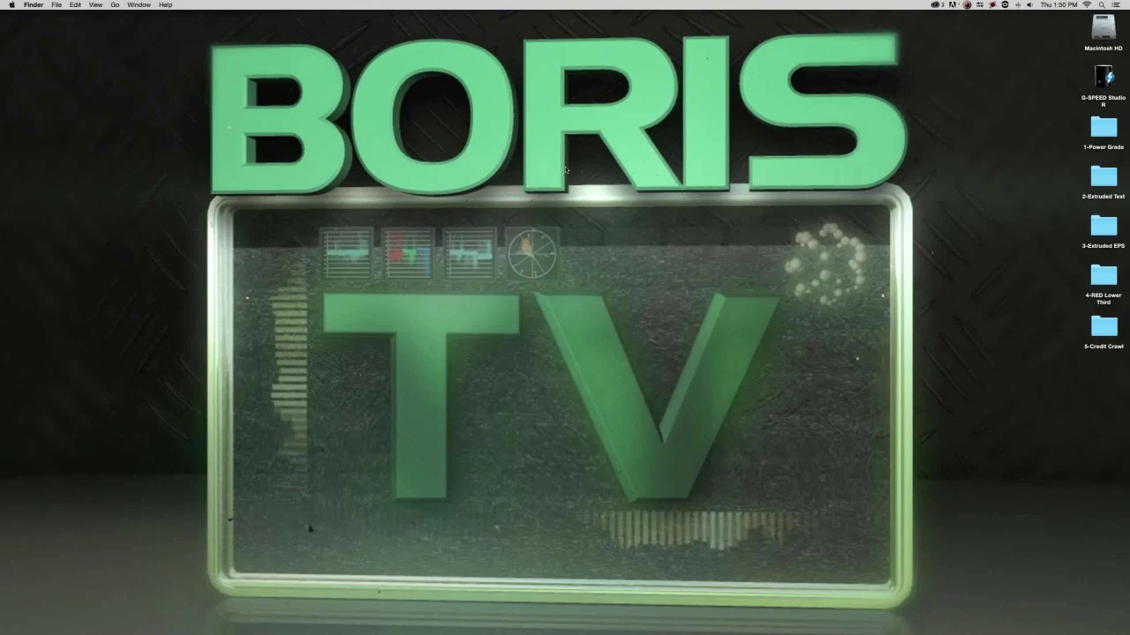
key("super+Tab")
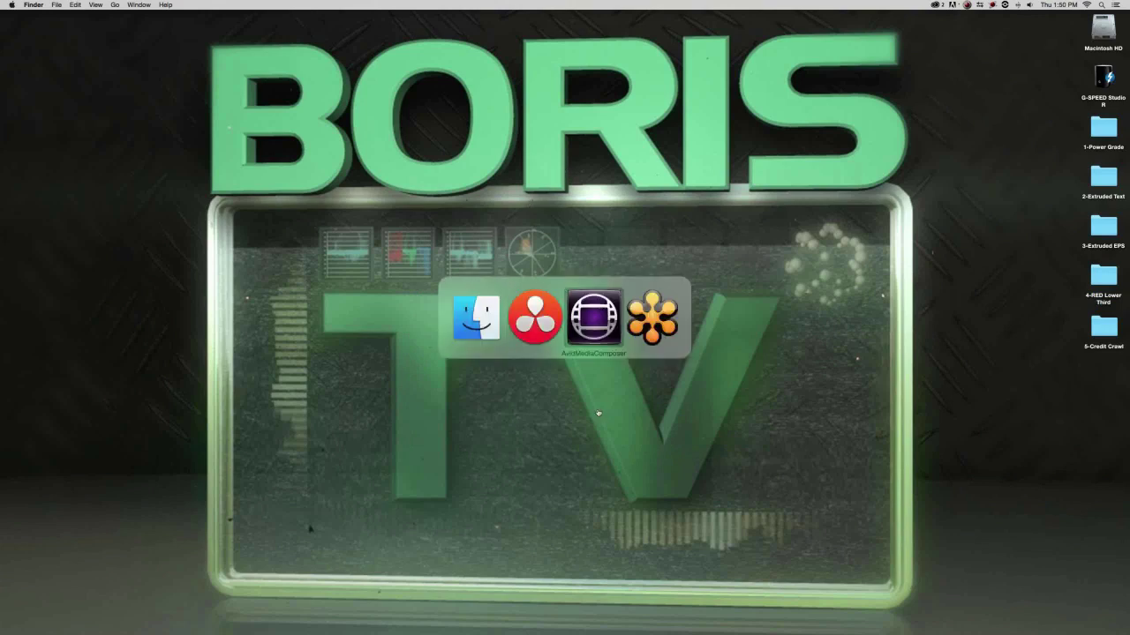
left_click(585, 331)
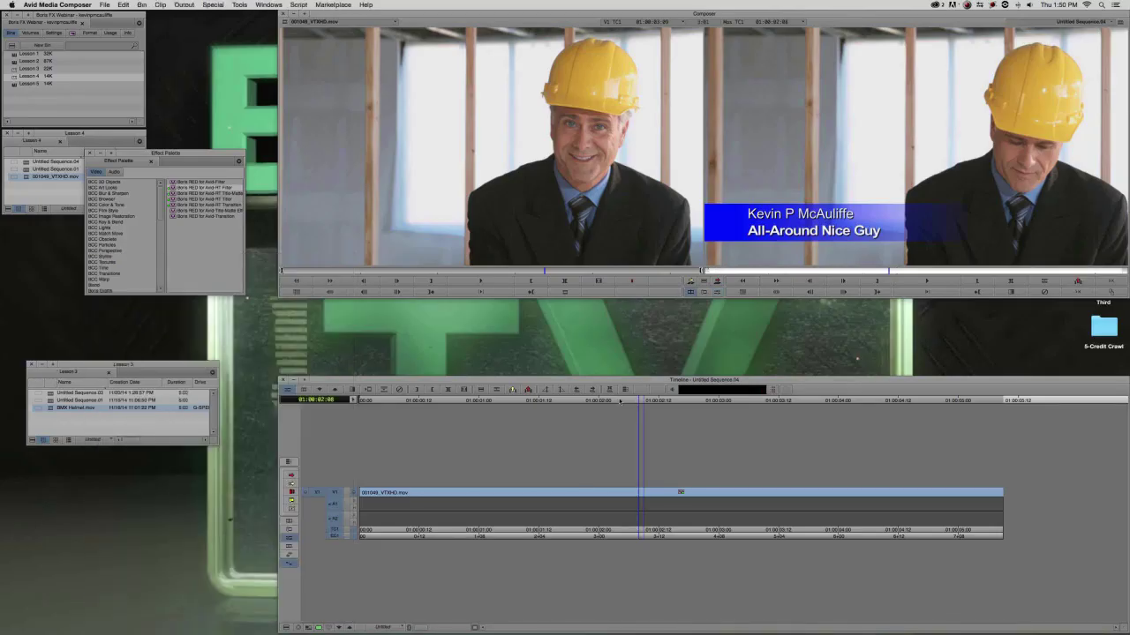
Play the sequence and move the effects window out of the way.
left_click(637, 428)
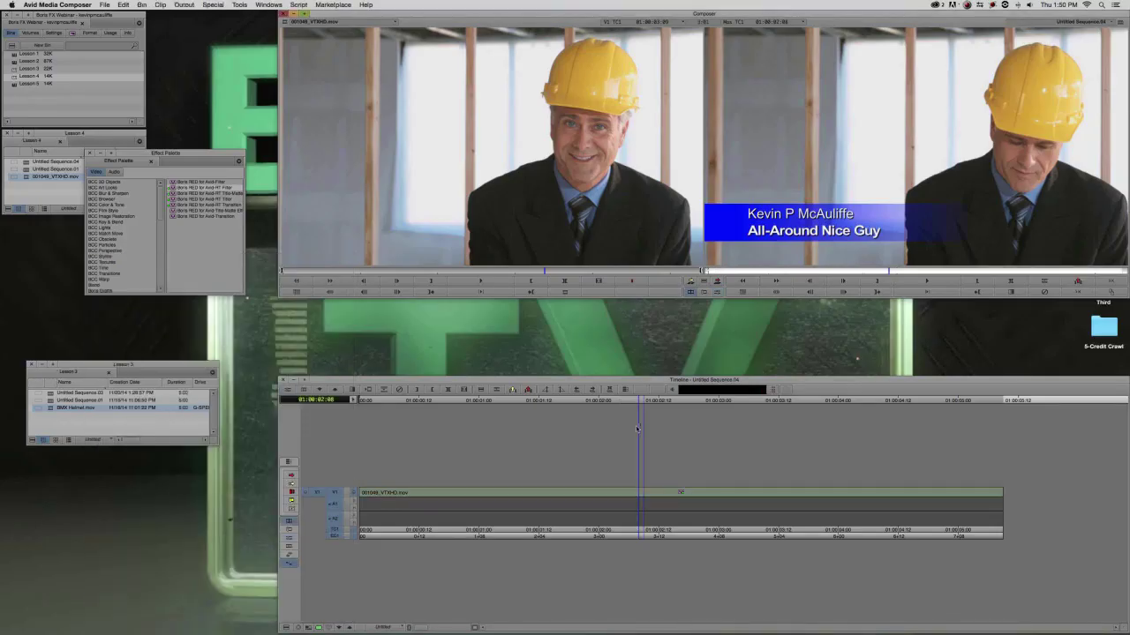
key("space")
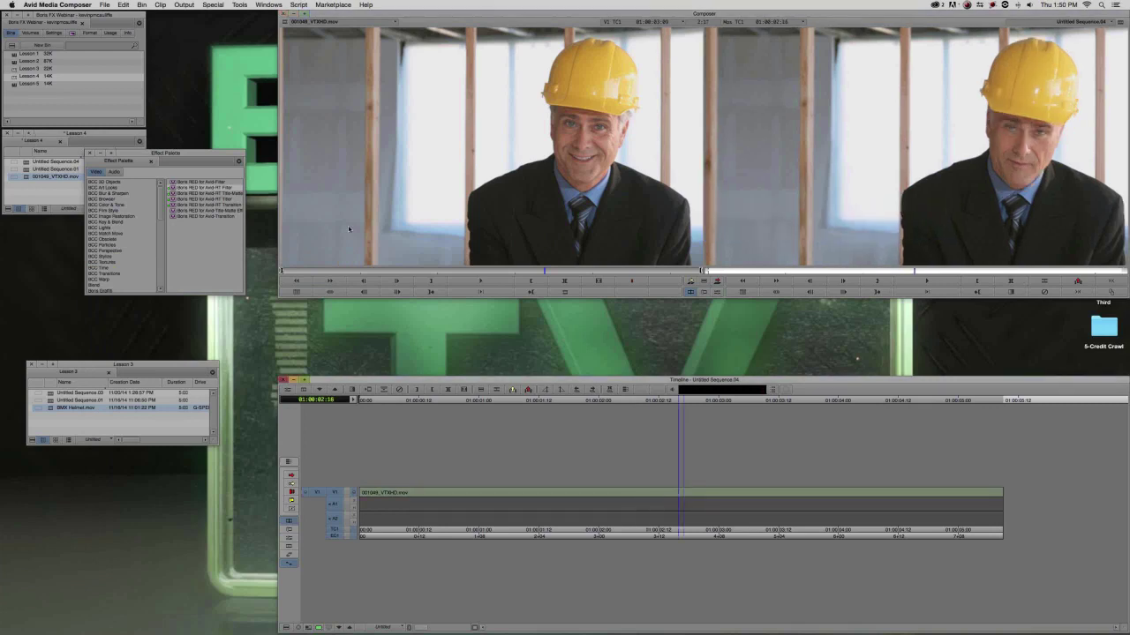
left_click_drag(178, 153, 153, 220)
key("super+Tab")
key("super+Tab")
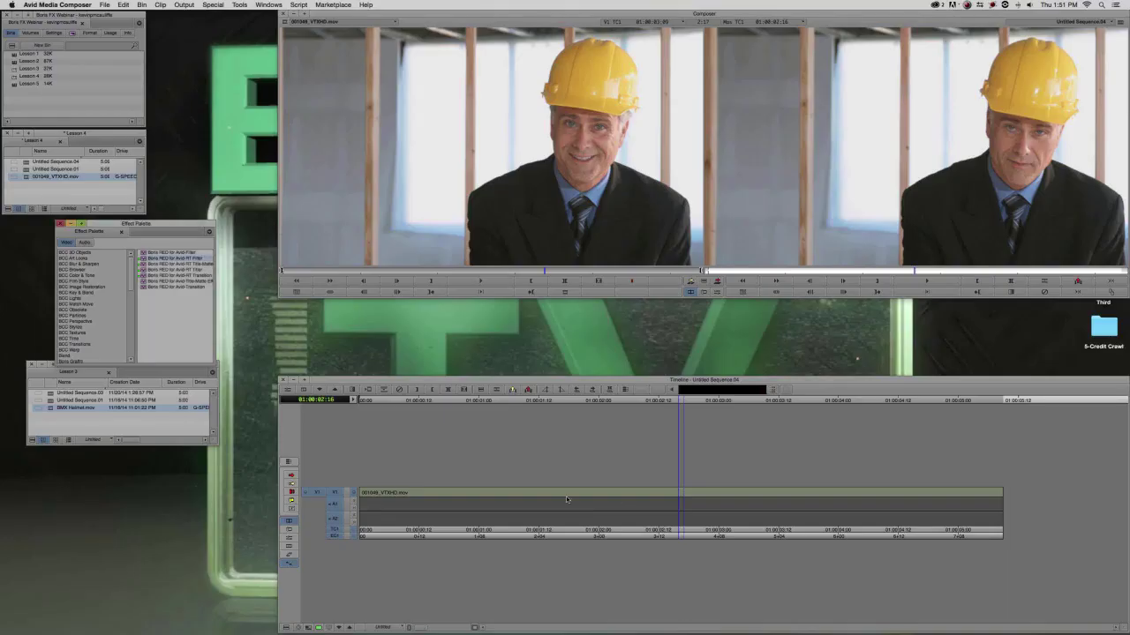
Drop Boris RED for Avid-RT Filter on the V1 clip at 01:00:01:00 and launch its interface.
left_click(622, 497)
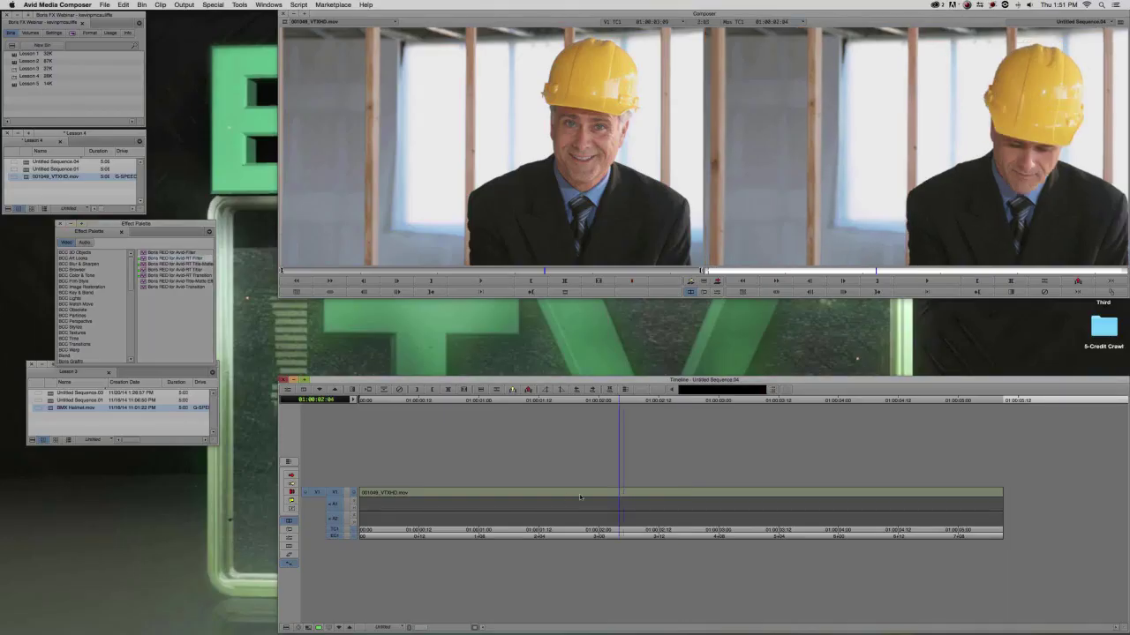
left_click_drag(579, 497, 450, 506)
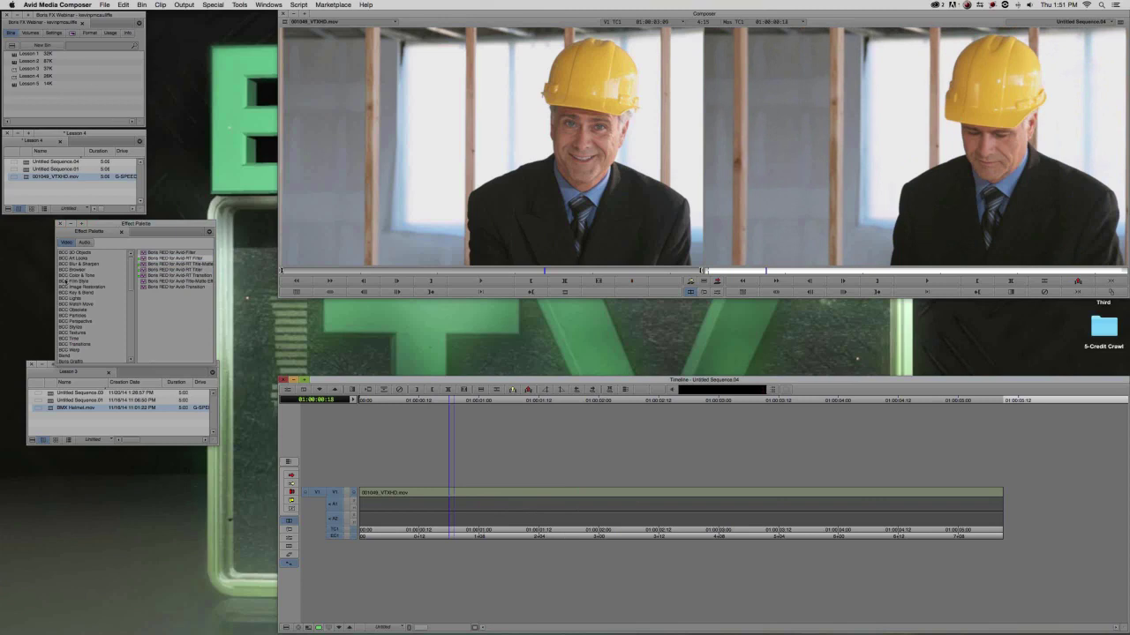
left_click_drag(163, 264, 481, 490)
left_click(545, 504)
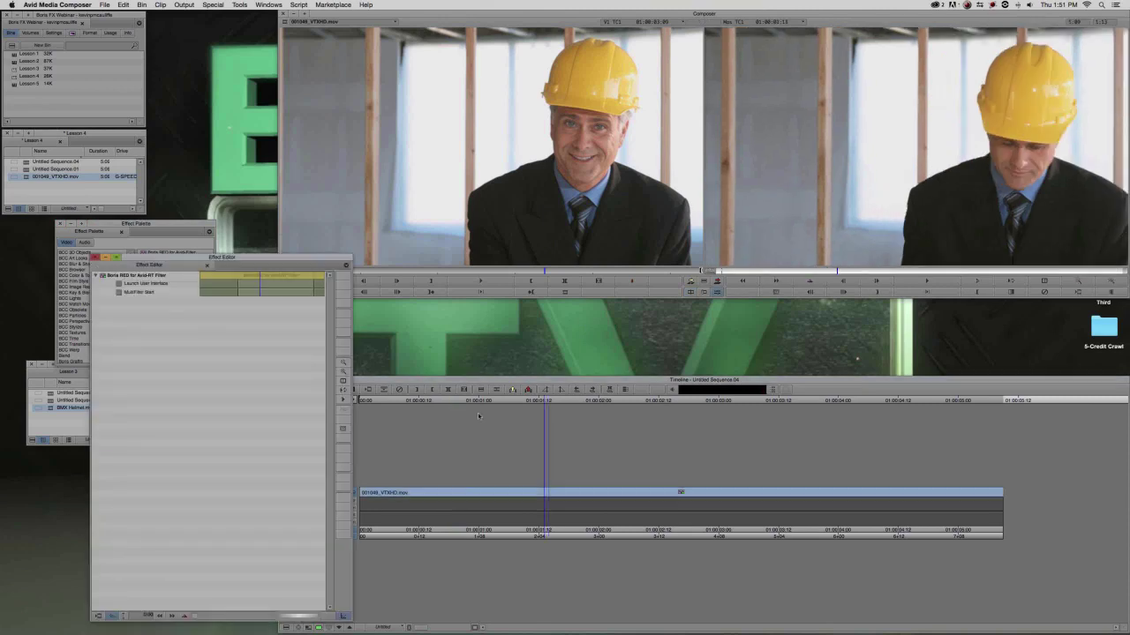
left_click(128, 285)
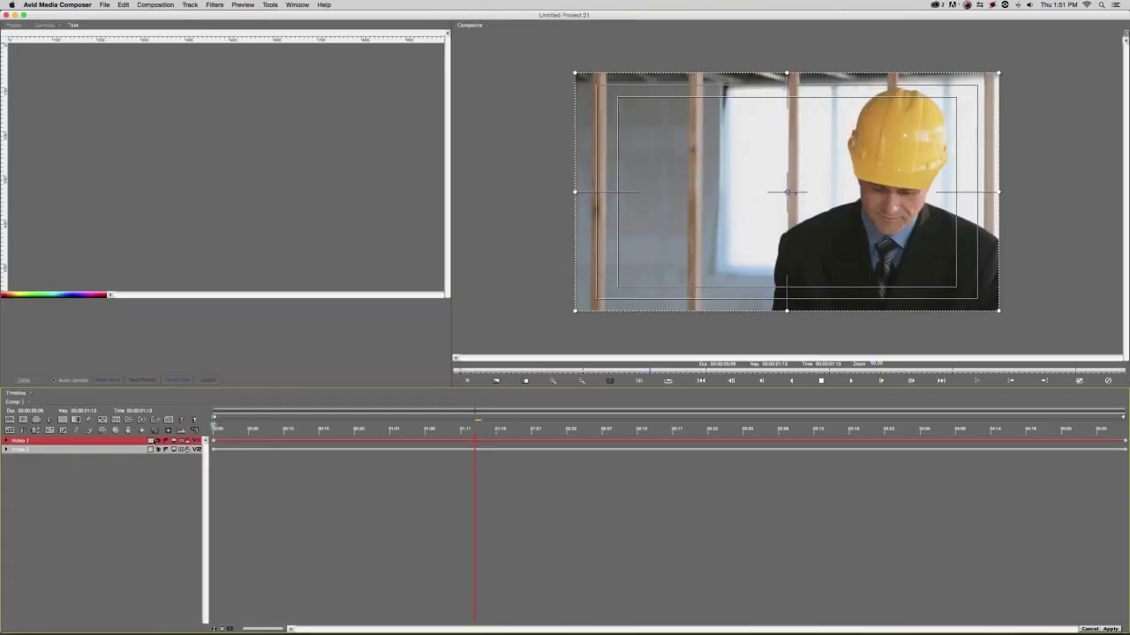
Delete the Video 2 track and go back to frame 01:01.
left_click(110, 450)
key("Delete")
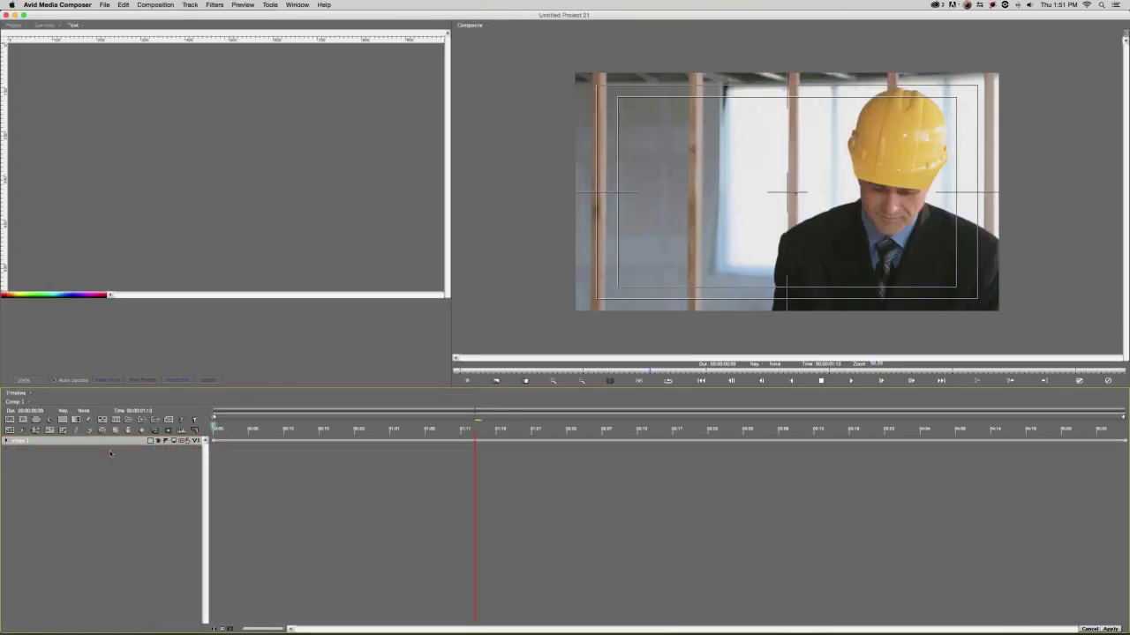
left_click(419, 427)
left_click(392, 427)
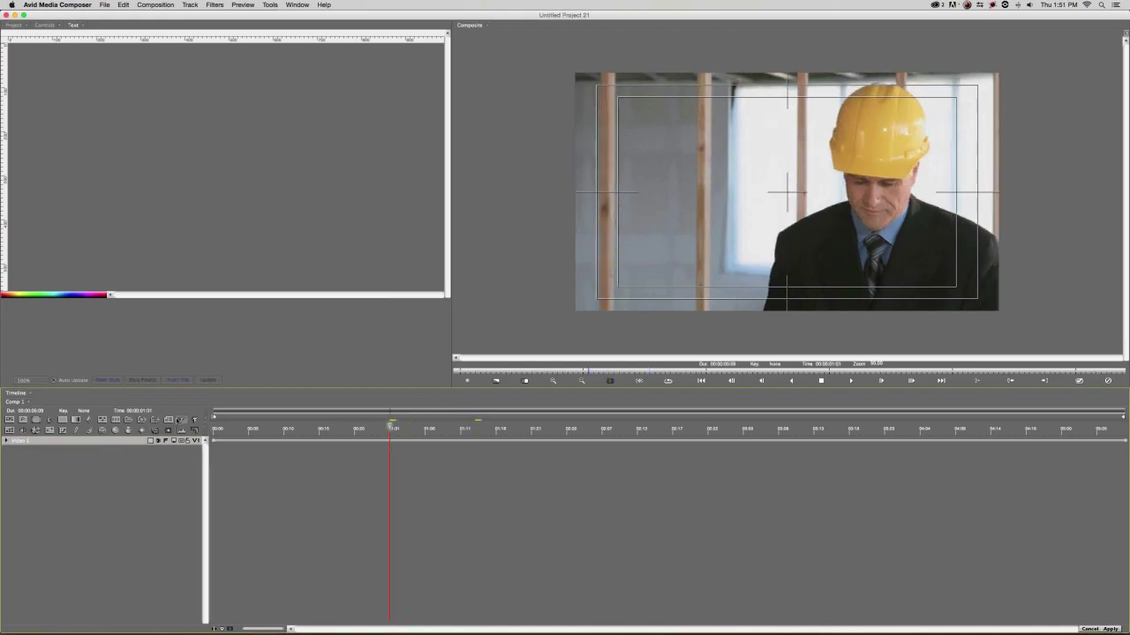
Add a text layer reading 'Who Did this Role?' with a name line beneath.
left_click(182, 421)
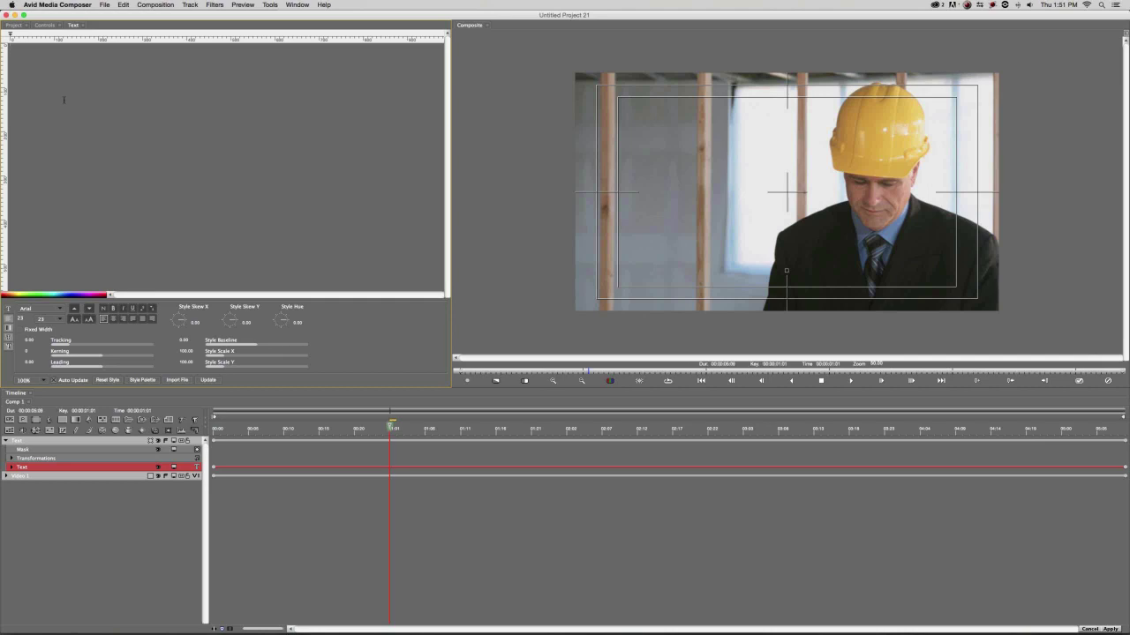
type("What")
key("BackSpace")
key("BackSpace")
key("BackSpace")
type("Who Did this Role")
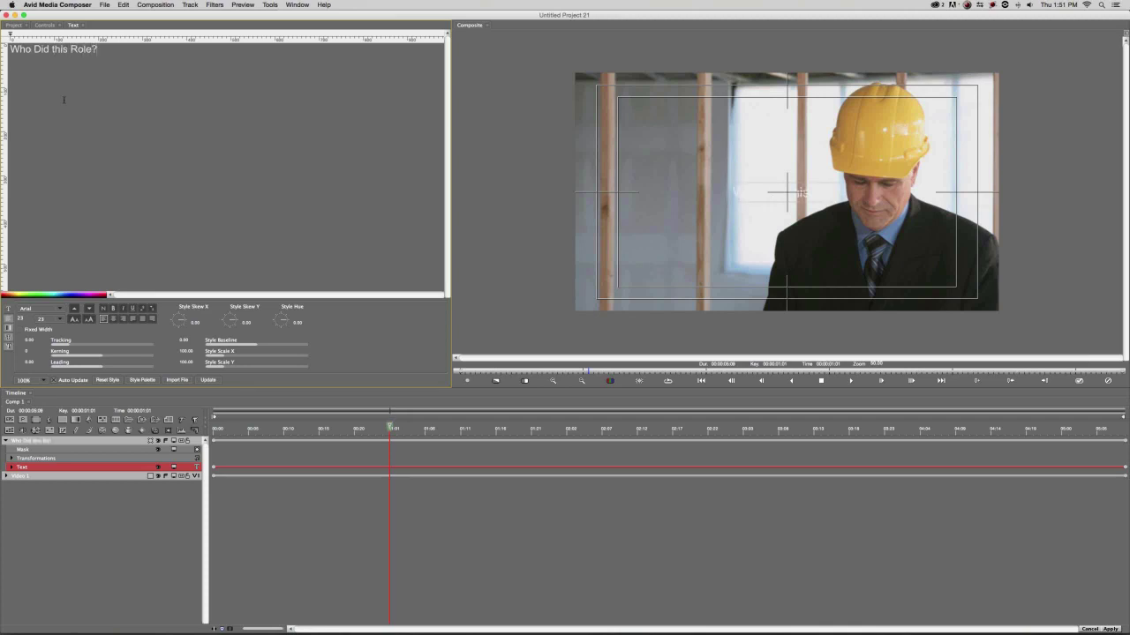
type("ob")
Copy the credit block and paste it until there are four stacked copies.
key("super+a")
key("super+c")
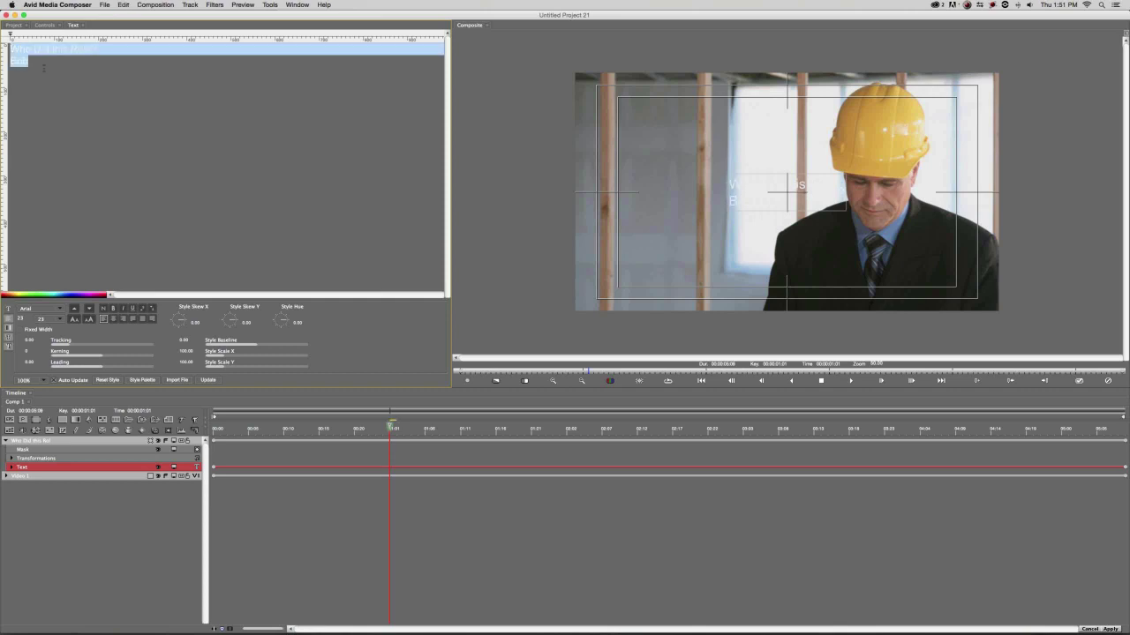
left_click(48, 59)
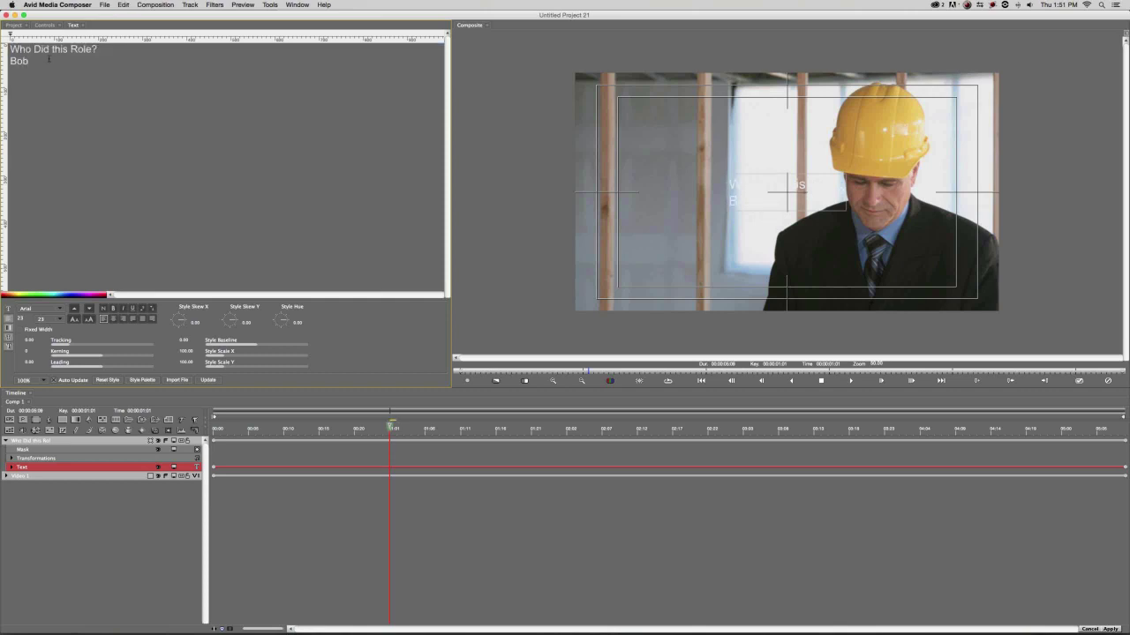
key("super+v")
key("super+v")
key("super+v")
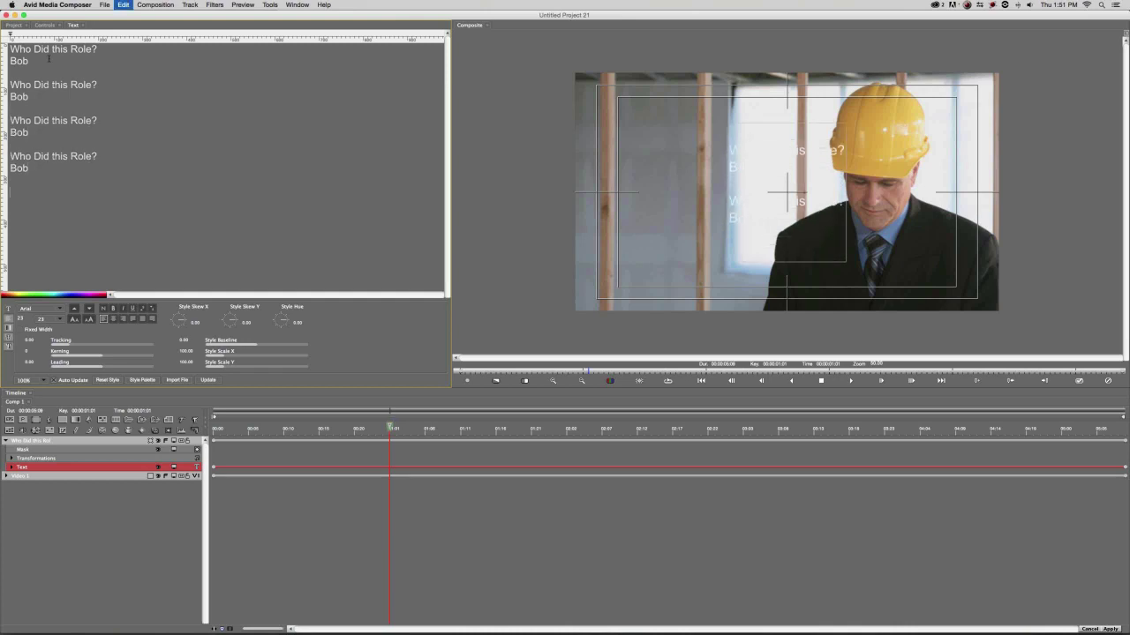
key("super+v")
key("super+v")
key("super+v")
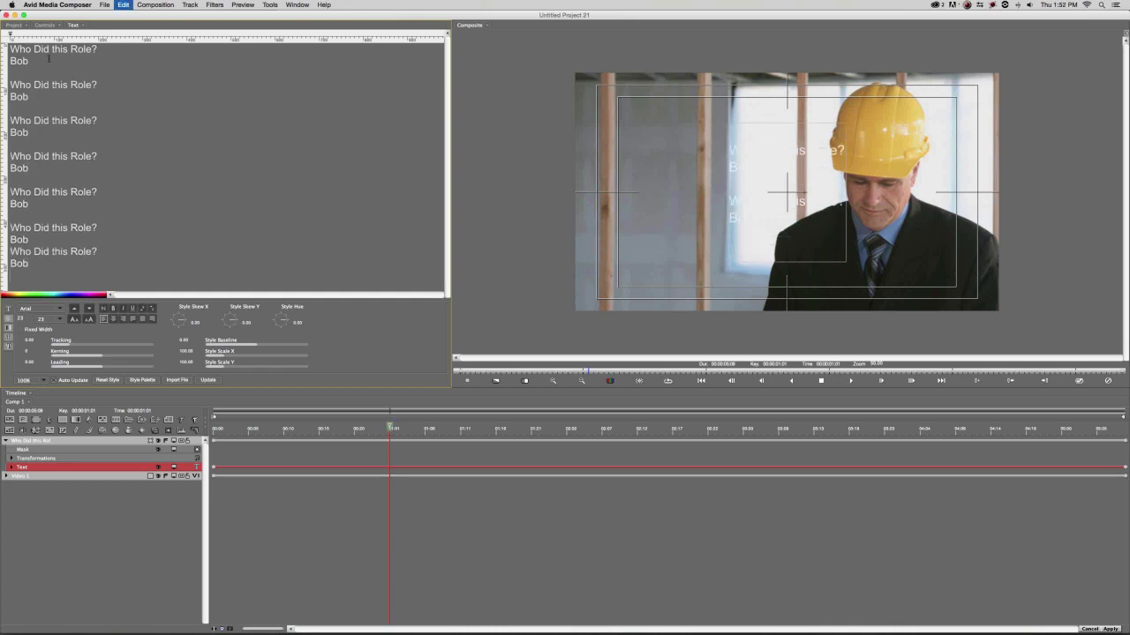
Make seven pasted credit blocks and centre-align all the credit lines.
key("super+z")
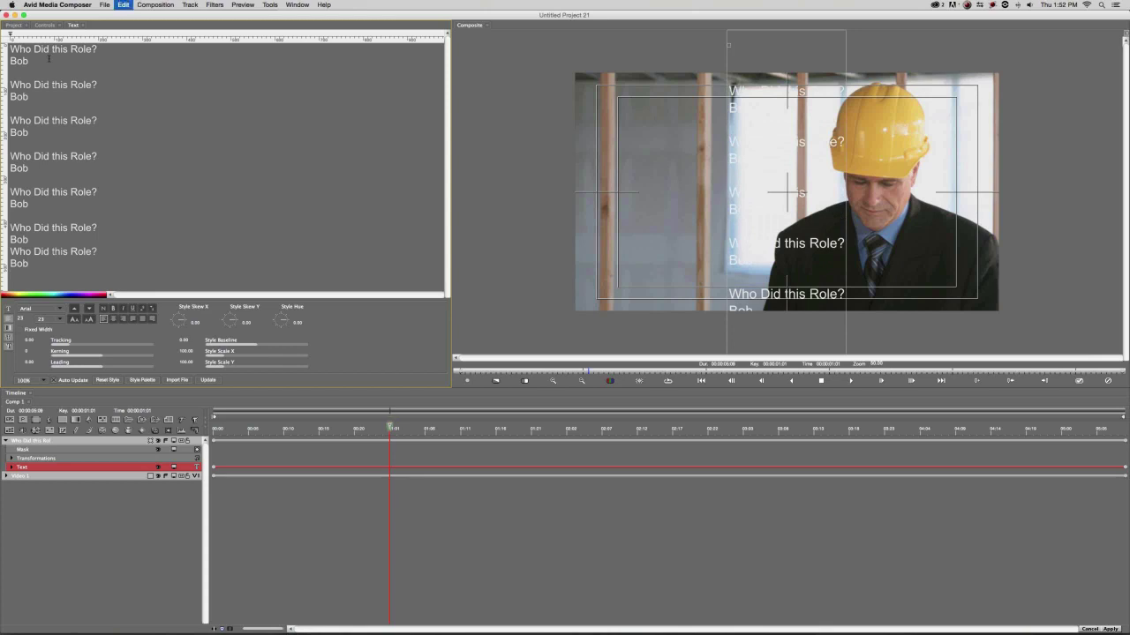
key("super+v")
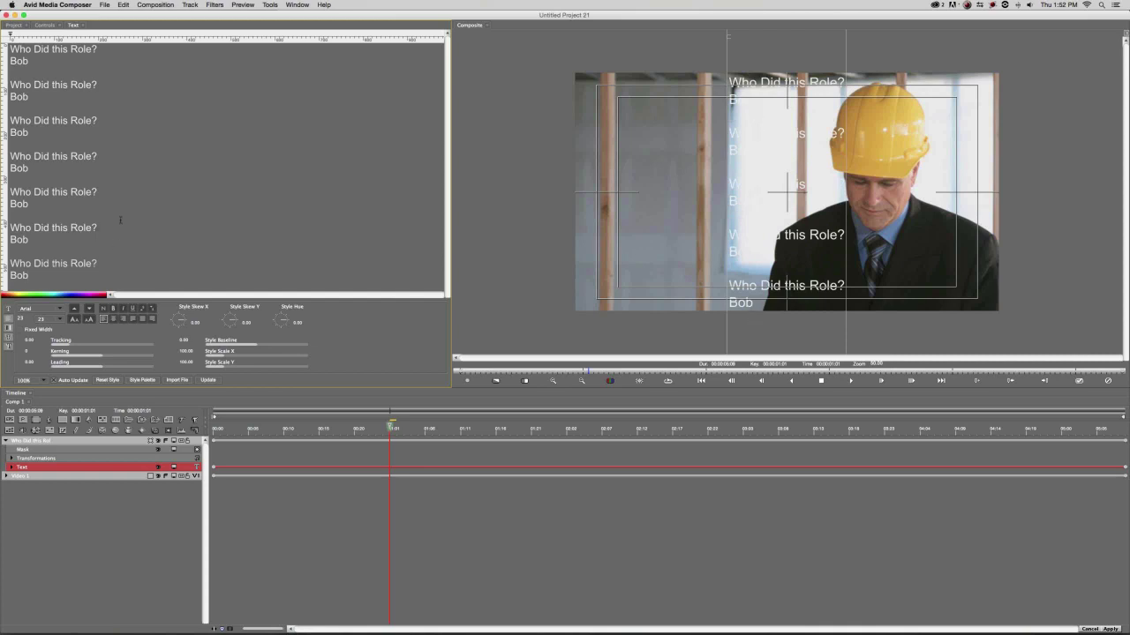
key("super+a")
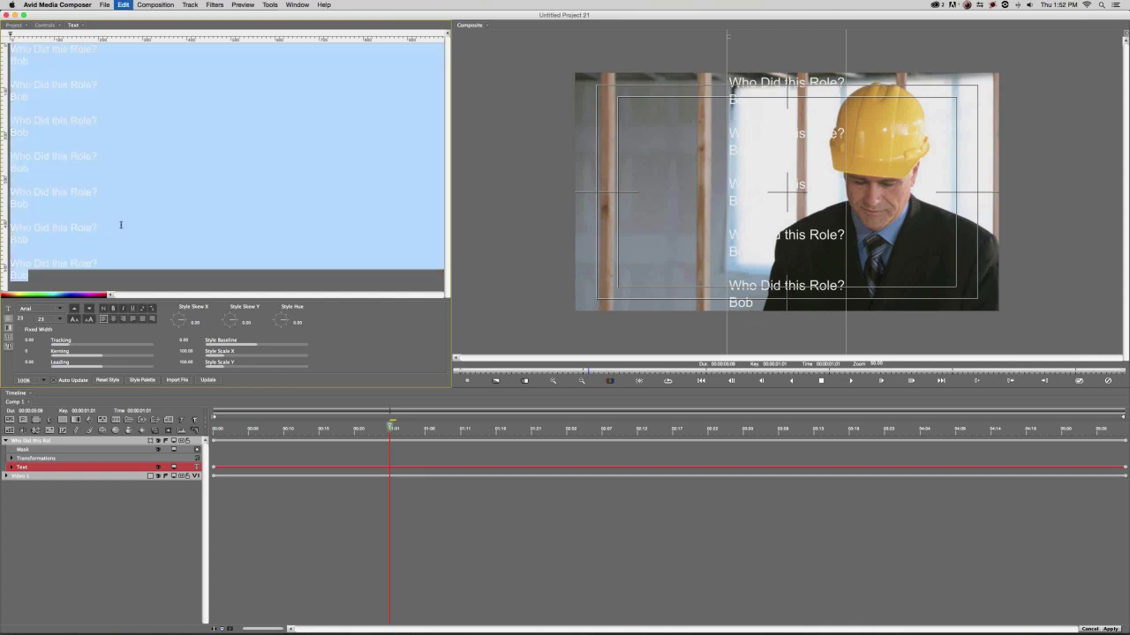
left_click(114, 319)
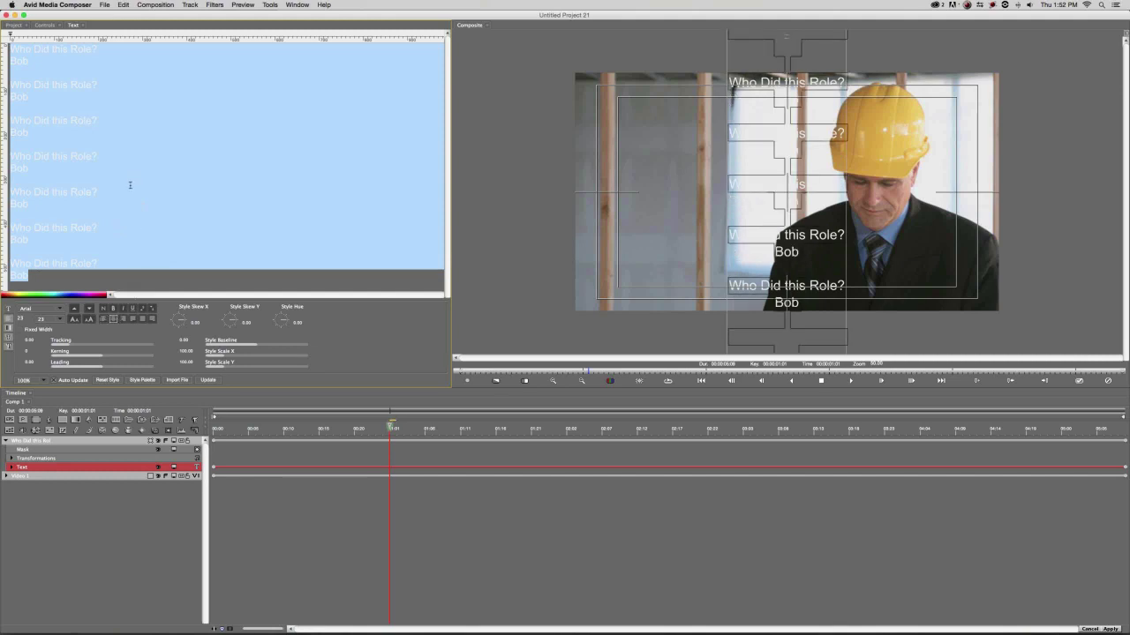
left_click(119, 163)
Rename the second, third and fourth Bob to Sally, Kevin and Jim.
double_click(19, 97)
type("Sally")
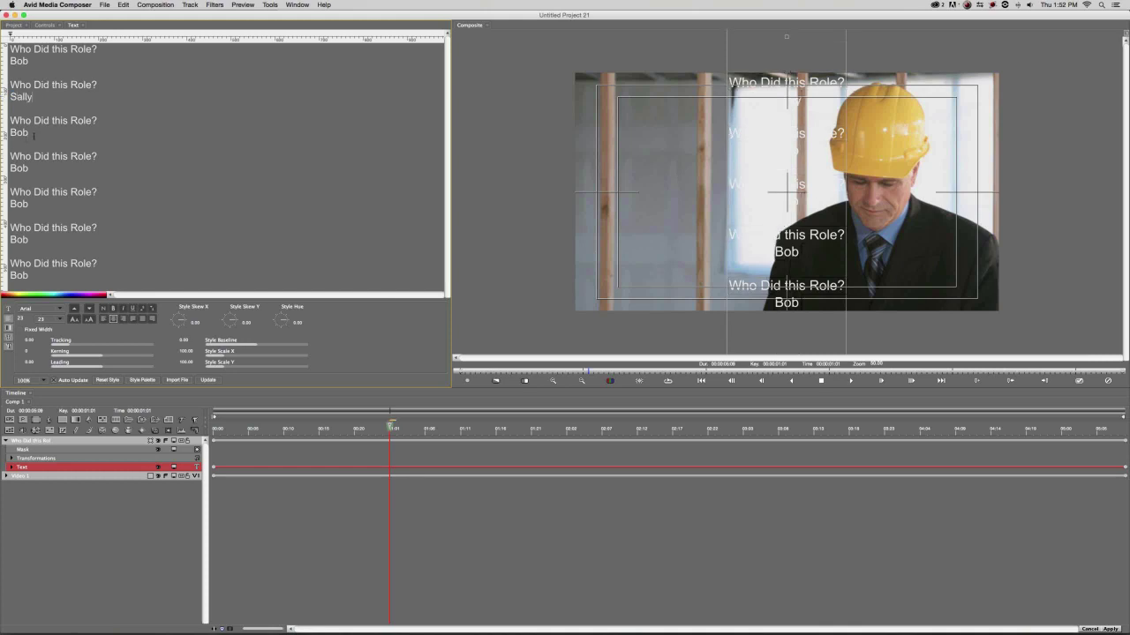
left_click_drag(34, 135, 5, 133)
type("Kevin")
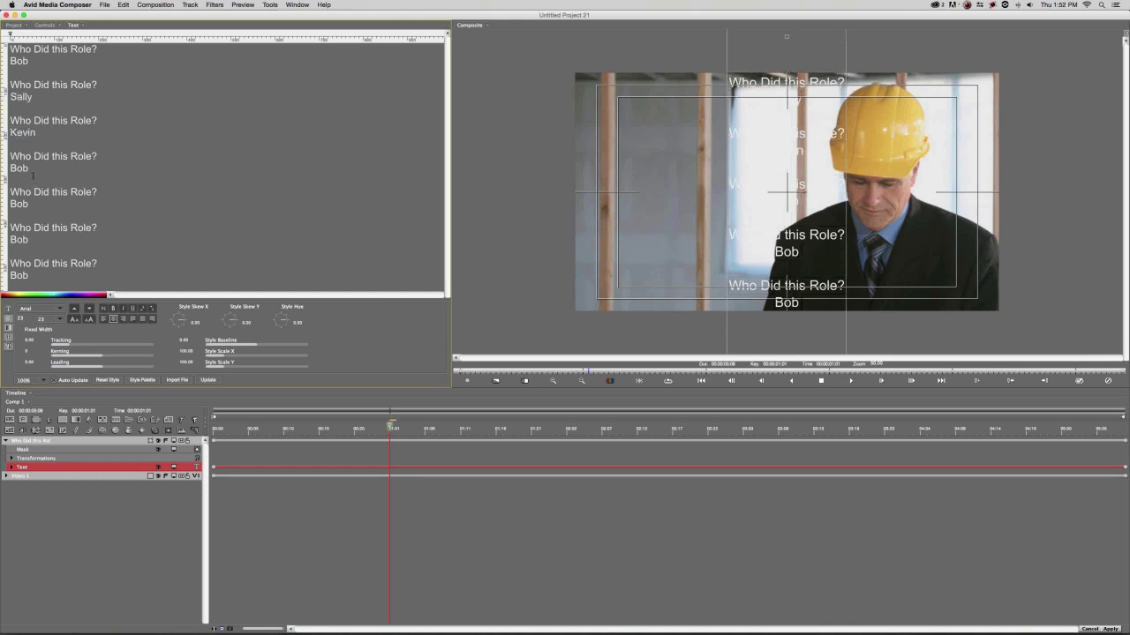
left_click_drag(31, 169, 7, 167)
type("Jim")
Rename the last three Bobs to Eric, Joe and Felix.
left_click_drag(34, 205, 8, 204)
type("Eric")
left_click_drag(31, 240, 8, 228)
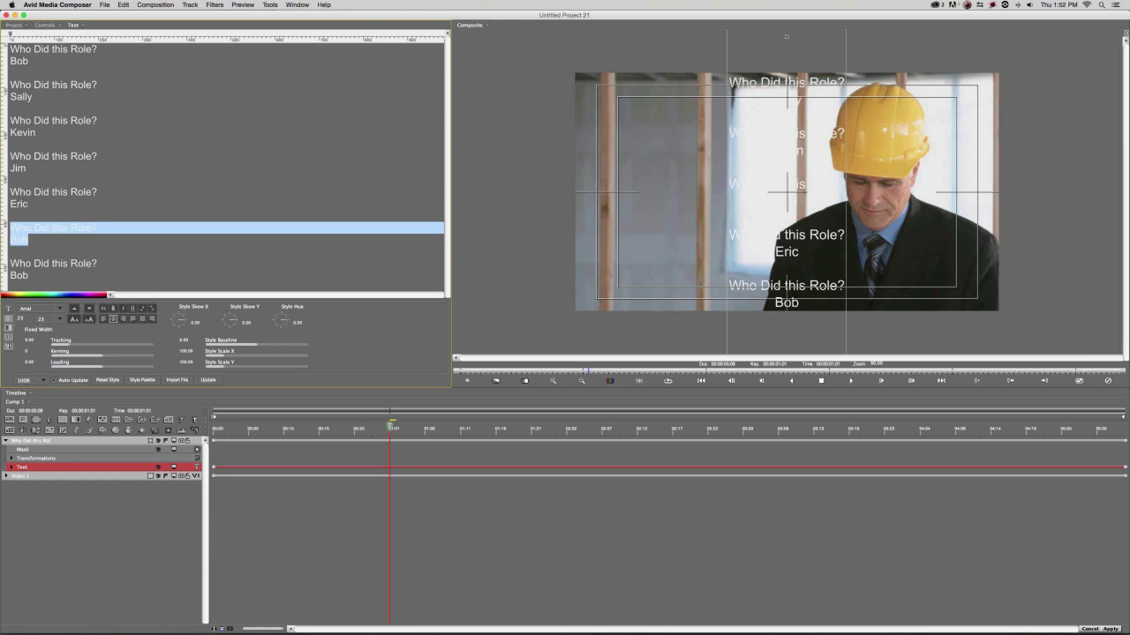
double_click(18, 239)
type("Joe")
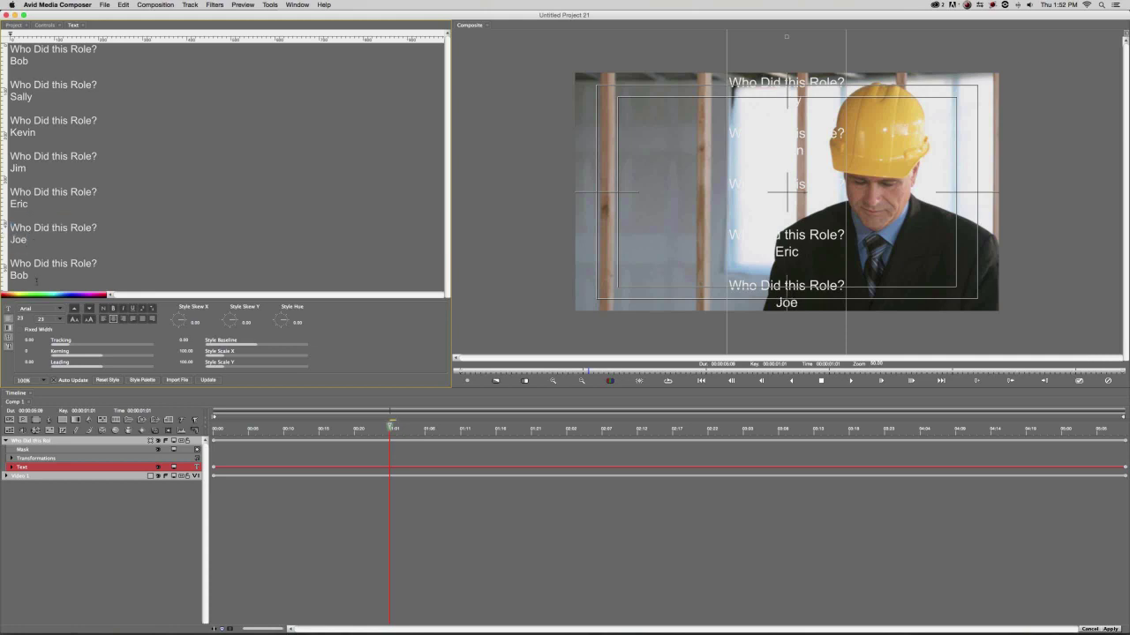
left_click_drag(30, 275, 6, 276)
type("Felix")
Move the credits text block up in the Composite and shift its position keyframe earlier in time.
left_click(157, 440)
left_click_drag(639, 241, 642, 131)
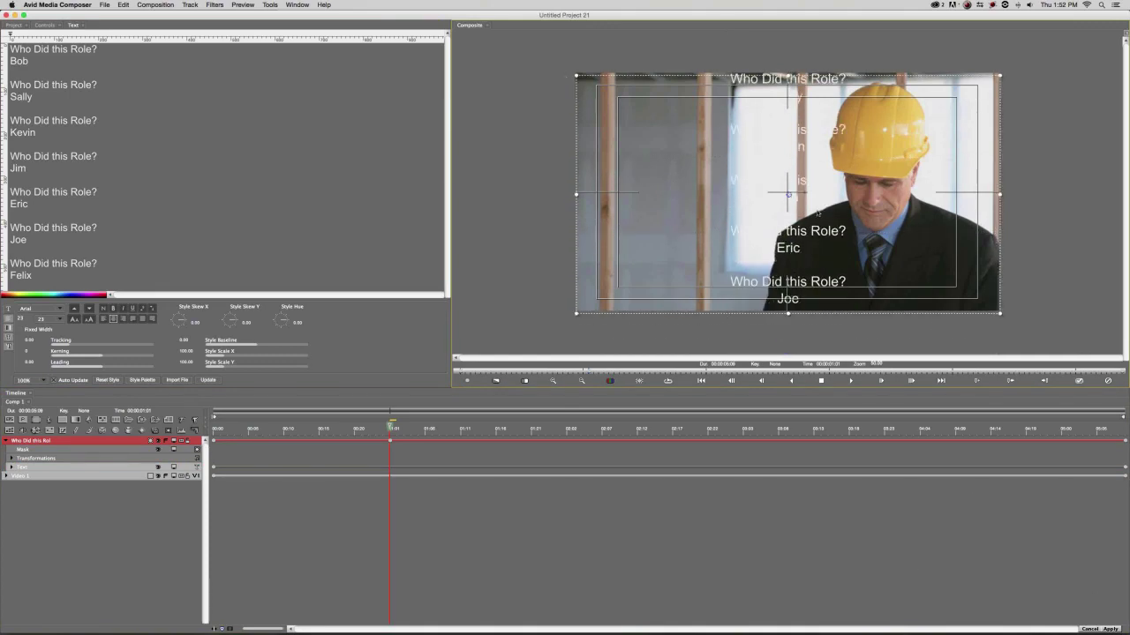
left_click_drag(788, 197, 789, 116)
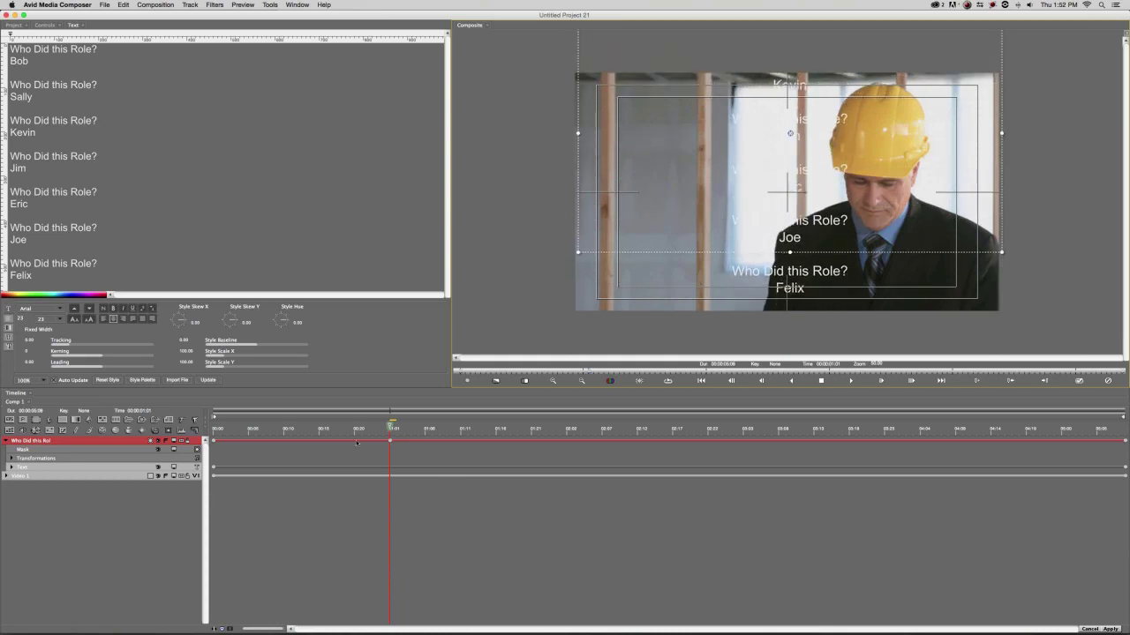
left_click(214, 441)
key("Delete")
left_click_drag(390, 441, 209, 432)
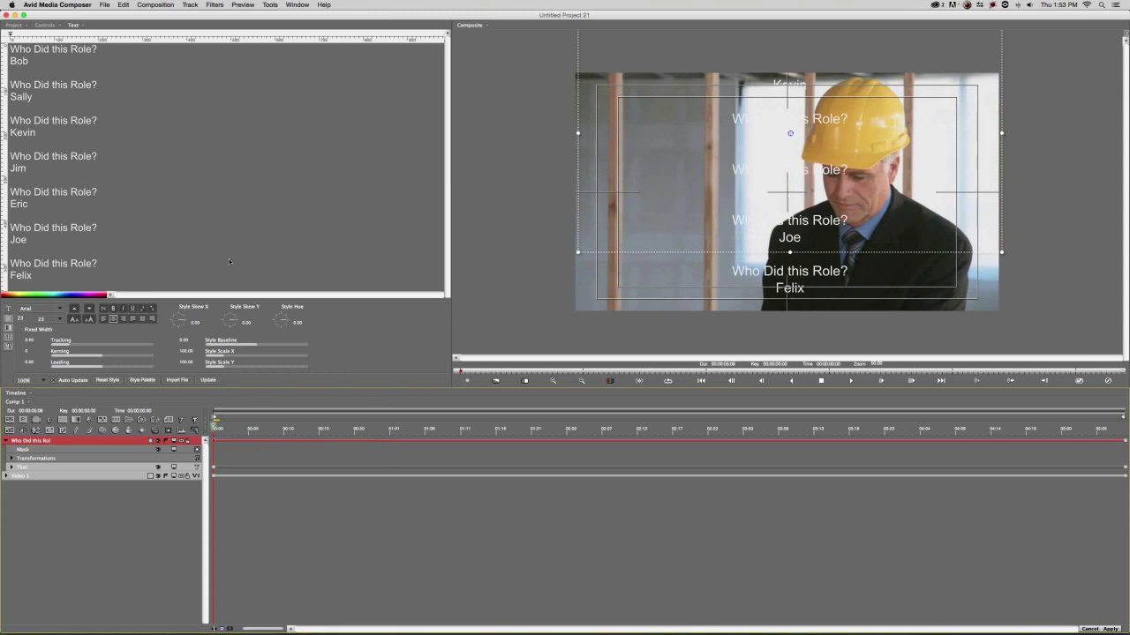
Turn on the credits' drop shadow with distance 0, opacity 100 and softness 0.
left_click(45, 25)
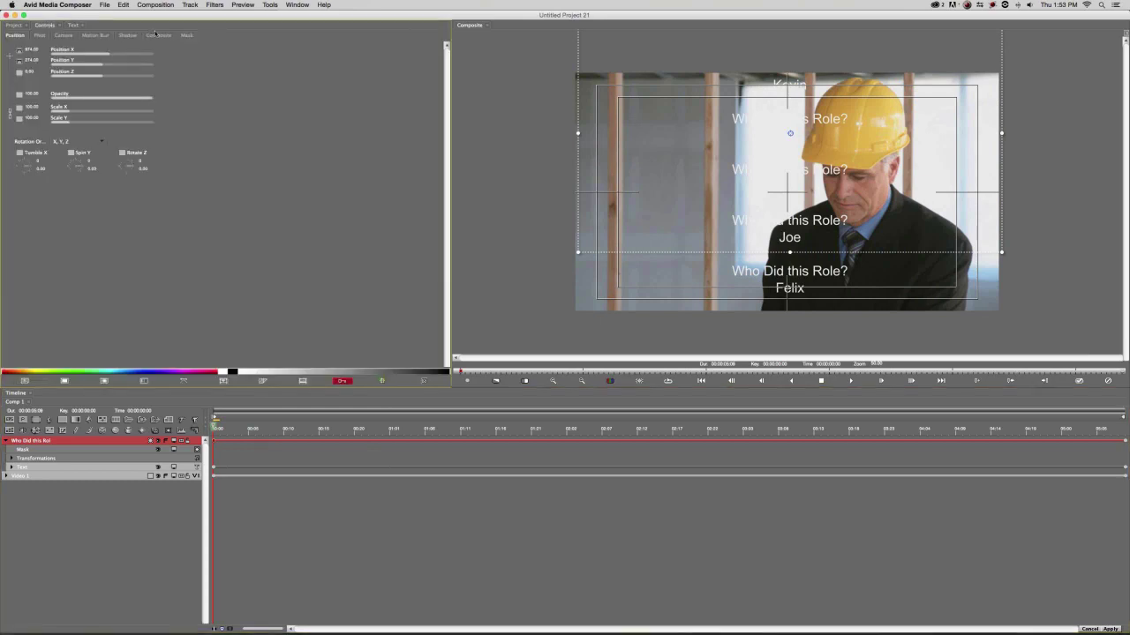
left_click(128, 35)
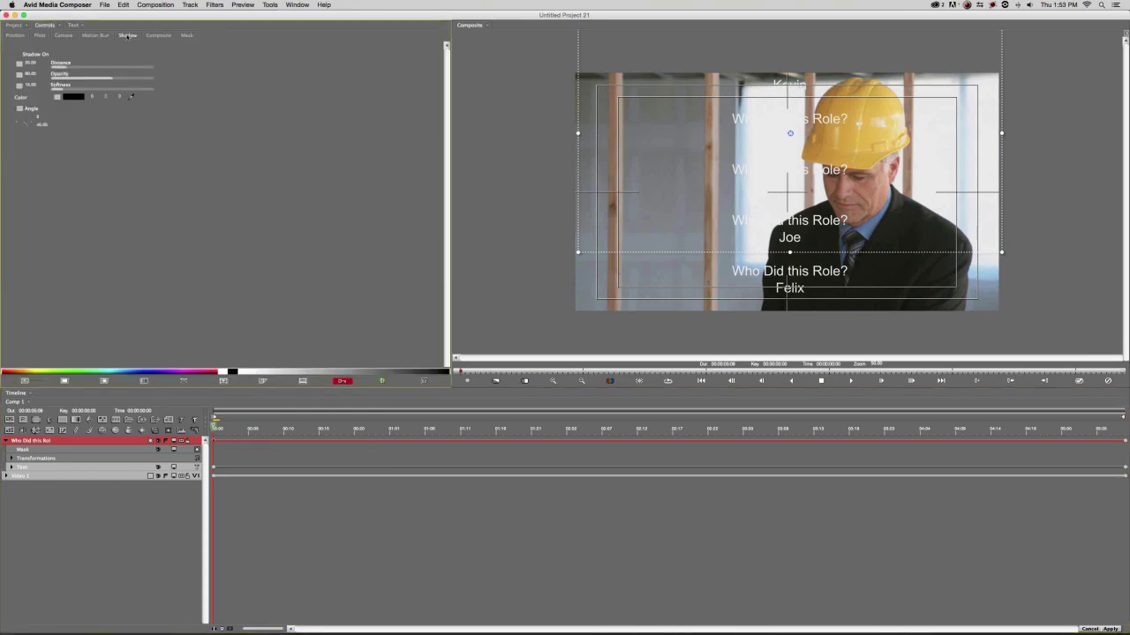
left_click(27, 55)
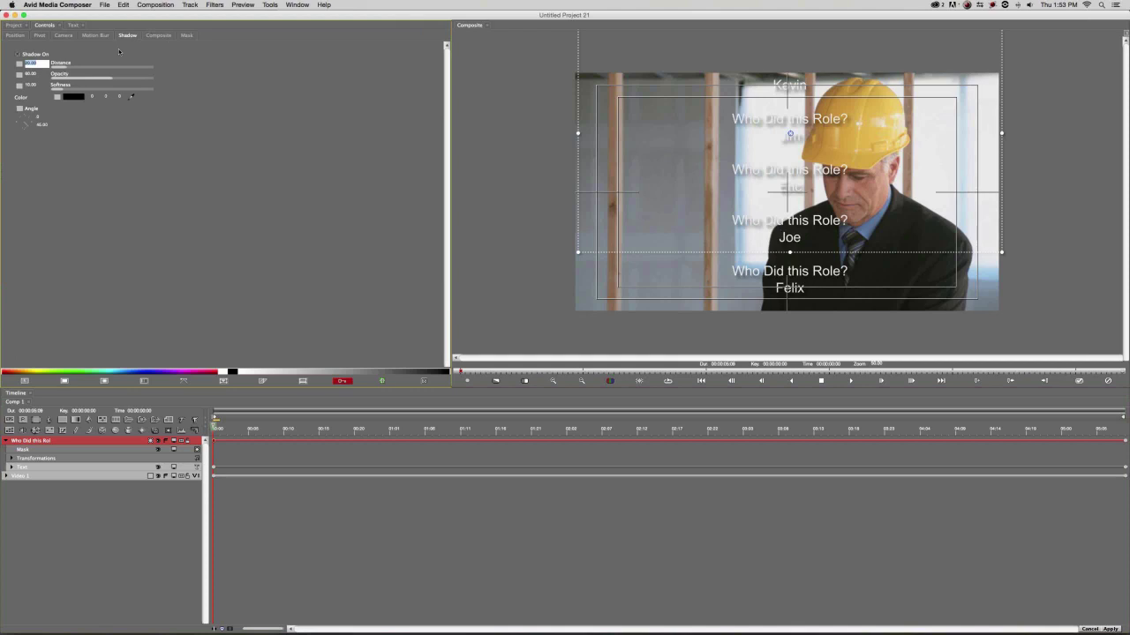
type("0")
key("Return")
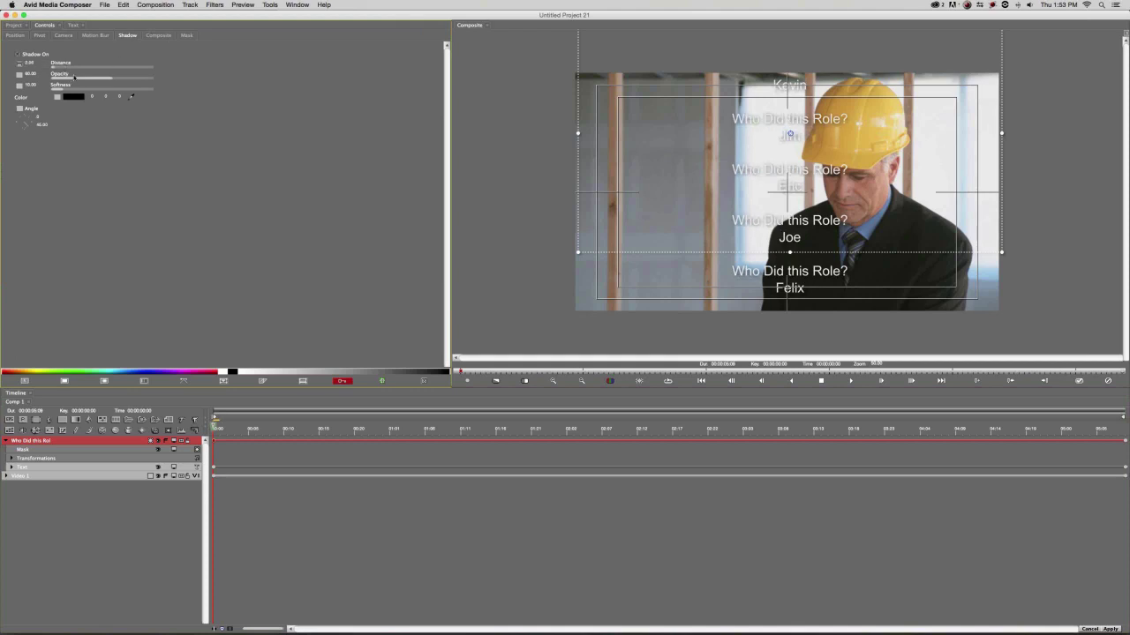
left_click(30, 74)
type("100")
key("Return")
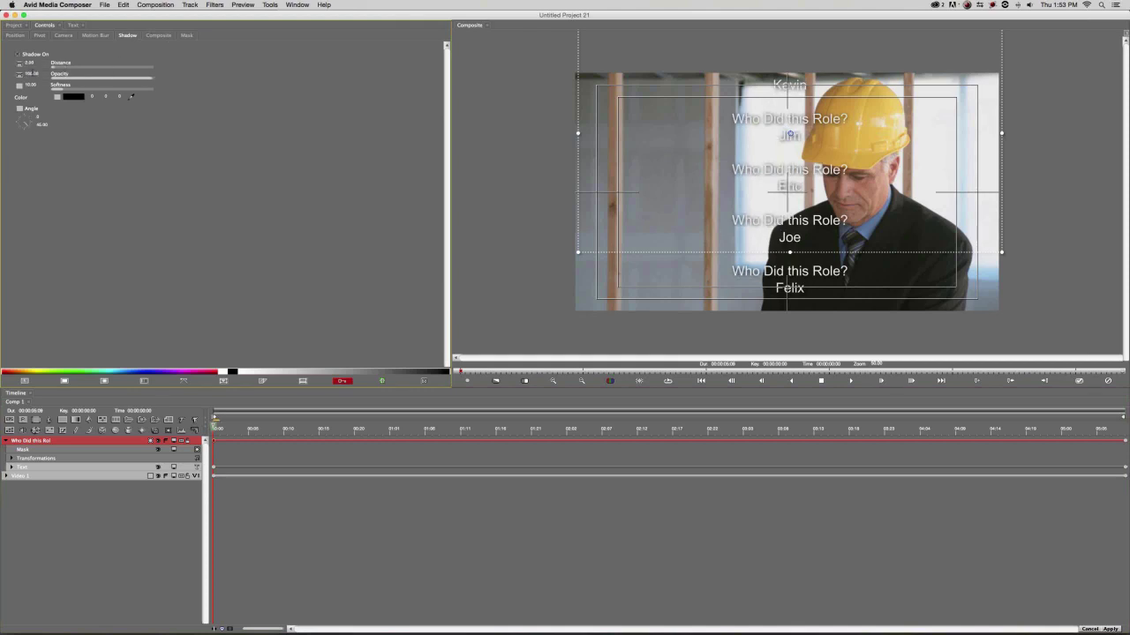
left_click(30, 85)
type("0")
key("Return")
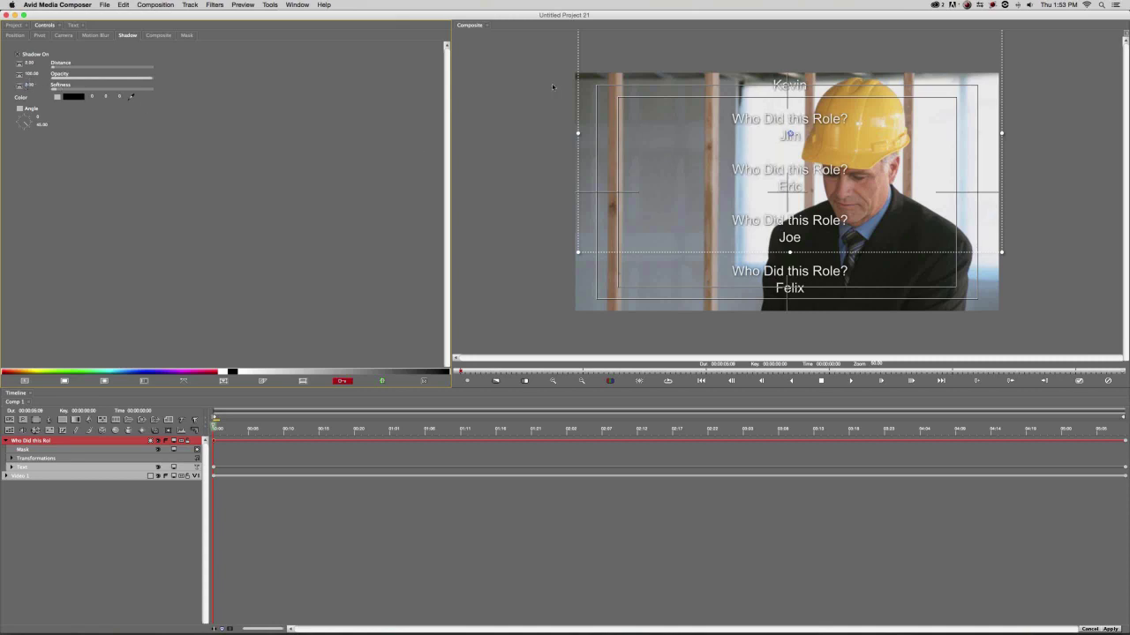
Set interpolation for shadow distance, opacity and softness, with softness on Hold.
left_click(20, 64)
left_click(32, 96)
left_click(20, 76)
left_click(33, 107)
left_click(19, 85)
left_click(30, 110)
Import Logo Only.eps from Desktop > 6-Credit Crawl as a vector layer.
left_click(9, 420)
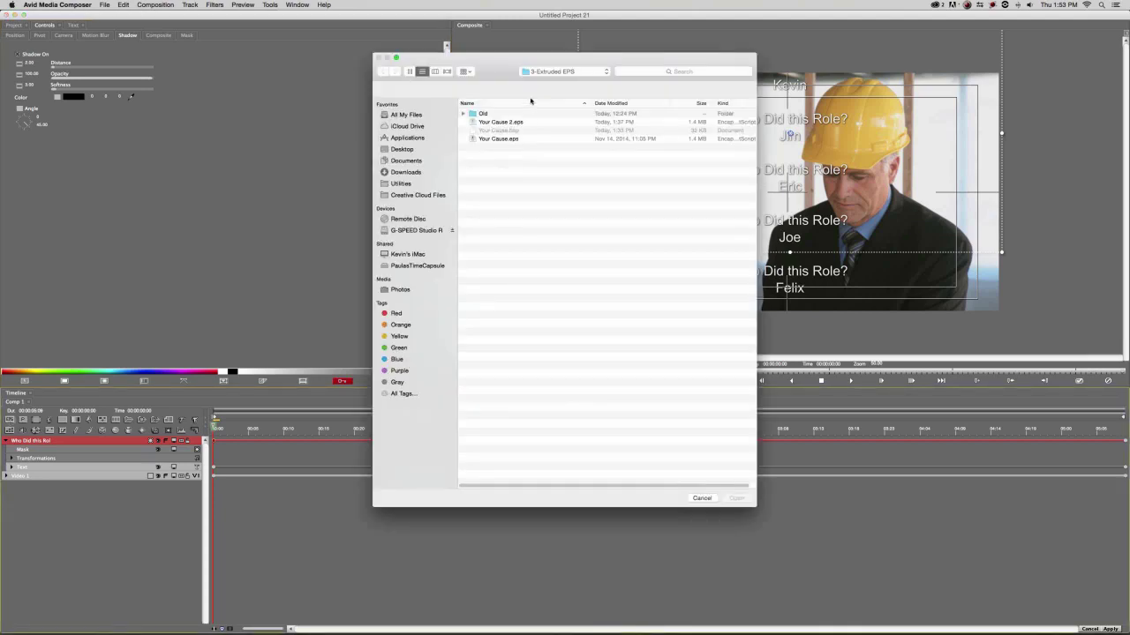
left_click(564, 72)
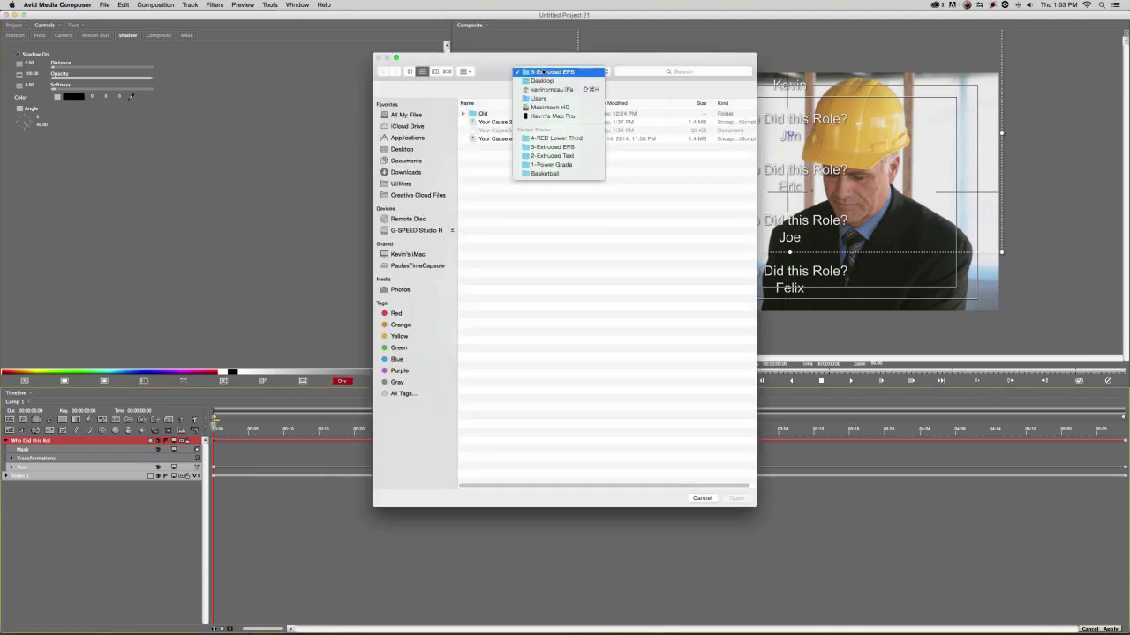
left_click(529, 152)
double_click(495, 148)
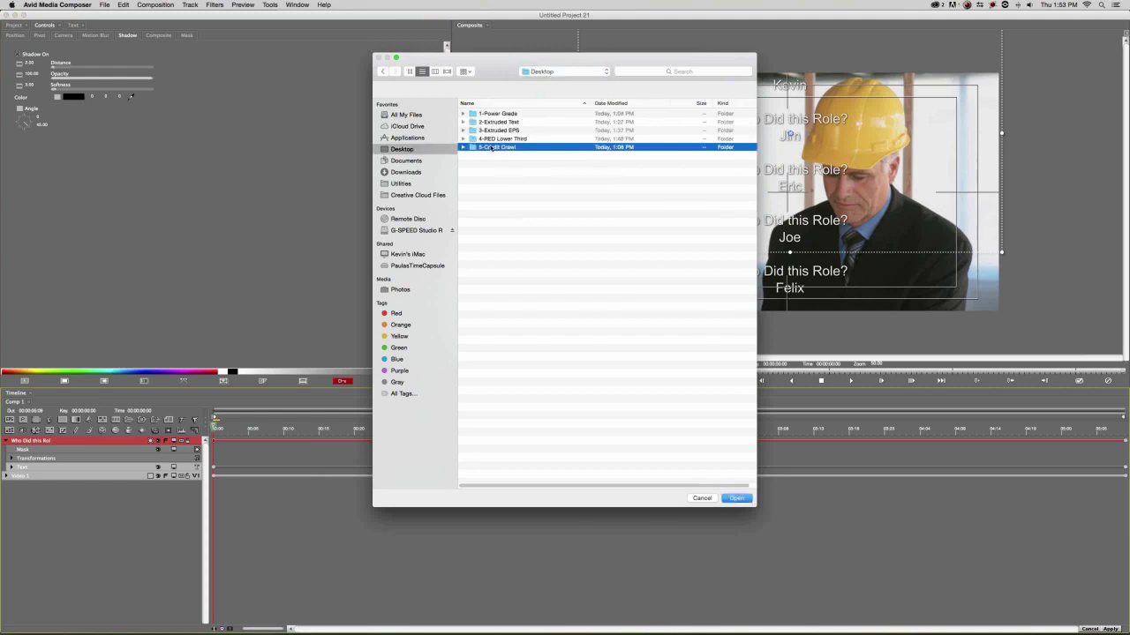
left_click(499, 114)
key("space")
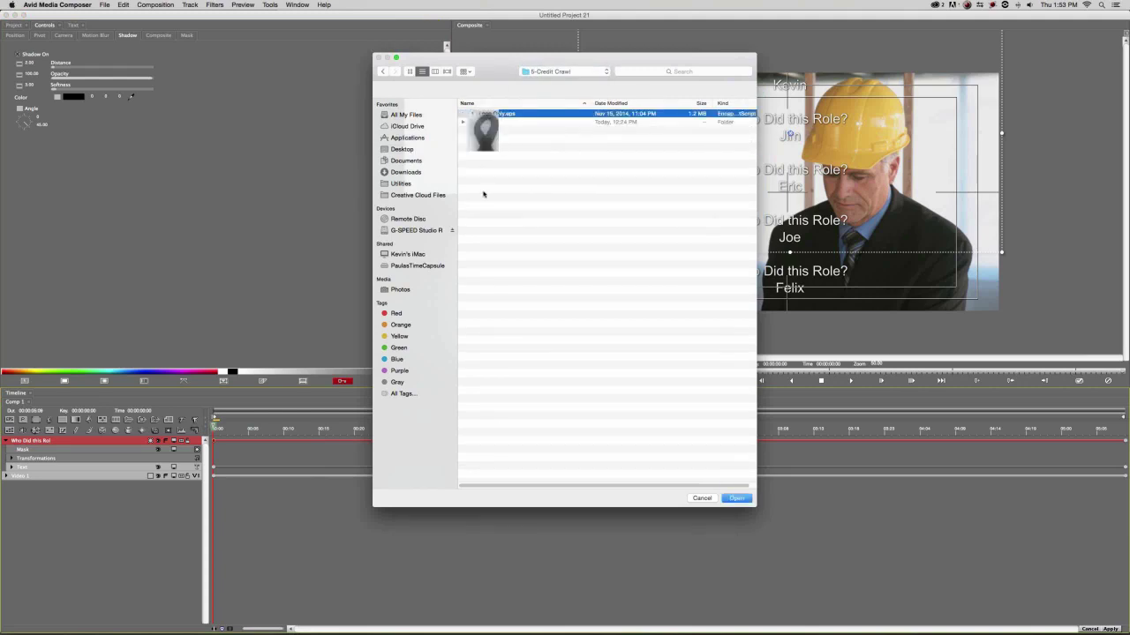
key("space")
left_click(736, 498)
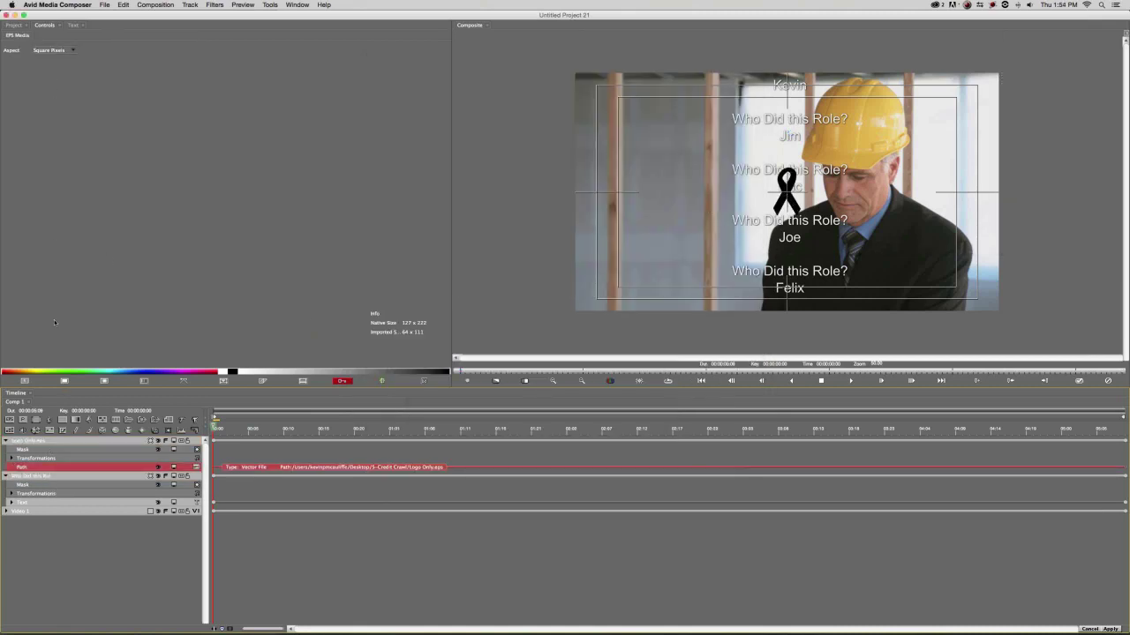
Add a bright red Solid Color layer and drag Logo Only.eps into its mask.
left_click(27, 440)
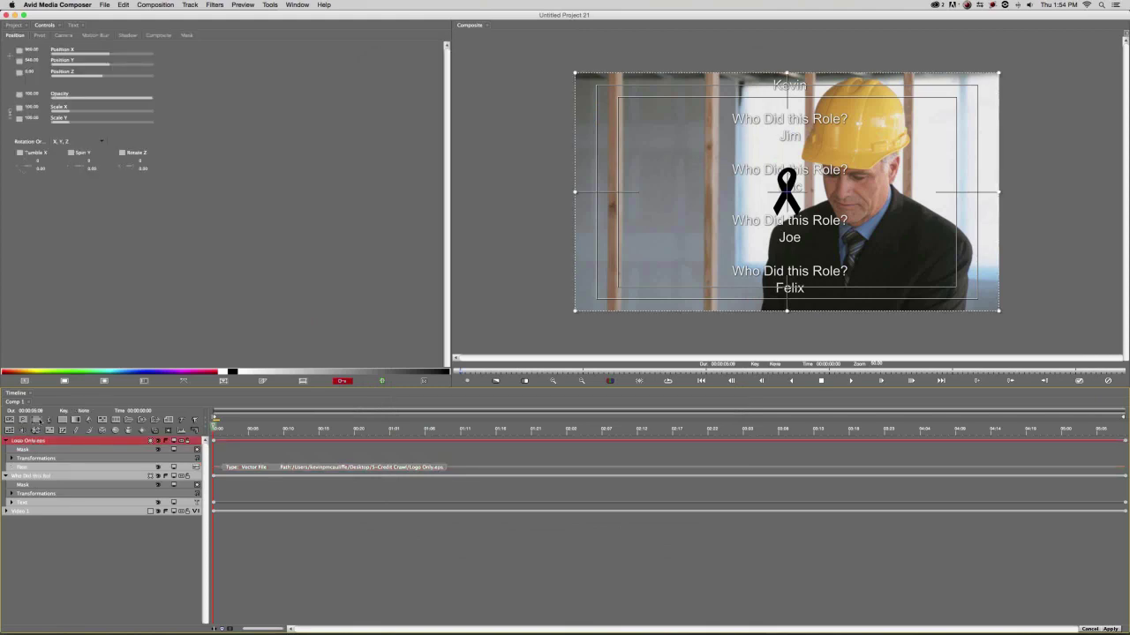
left_click(63, 420)
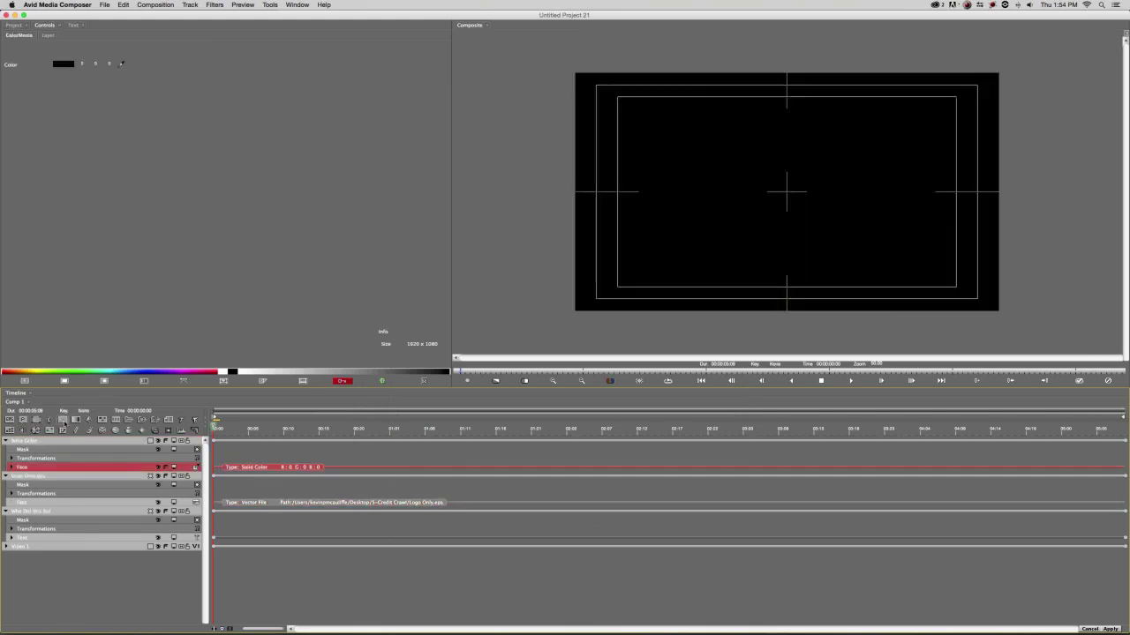
left_click(58, 64)
left_click_drag(560, 344, 468, 347)
left_click_drag(598, 229, 660, 227)
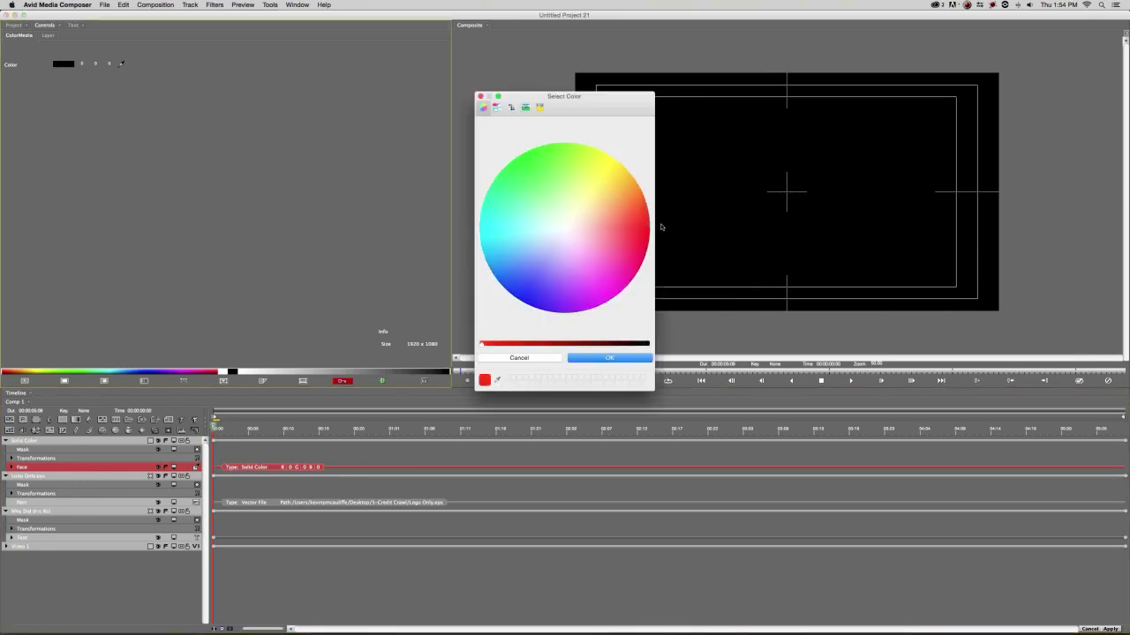
left_click(607, 358)
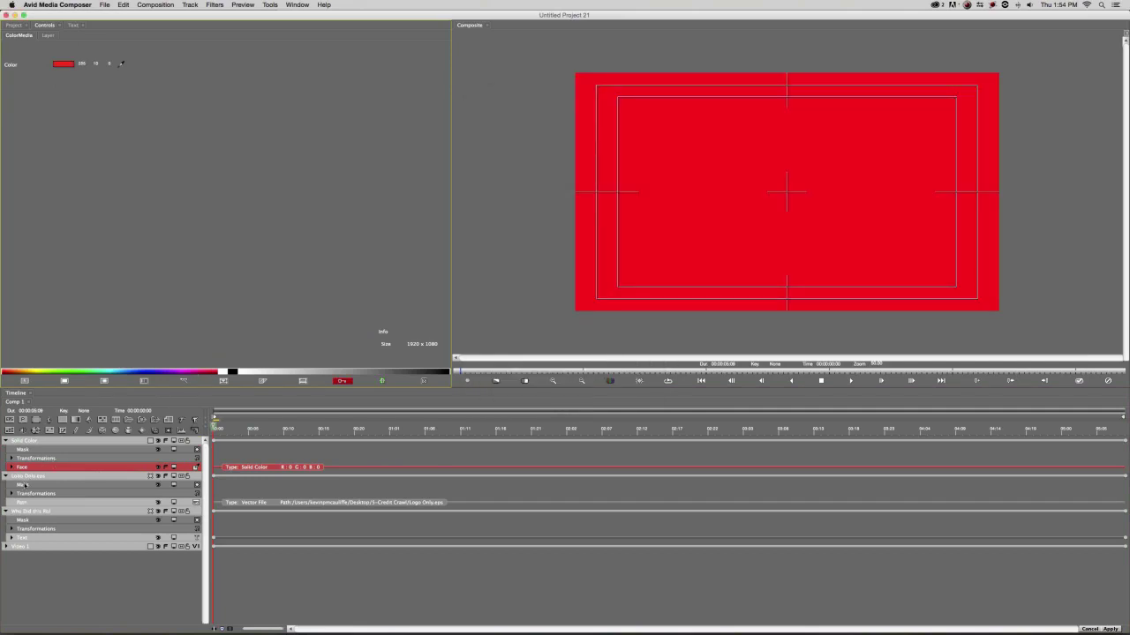
left_click(11, 467)
left_click_drag(17, 496, 36, 450)
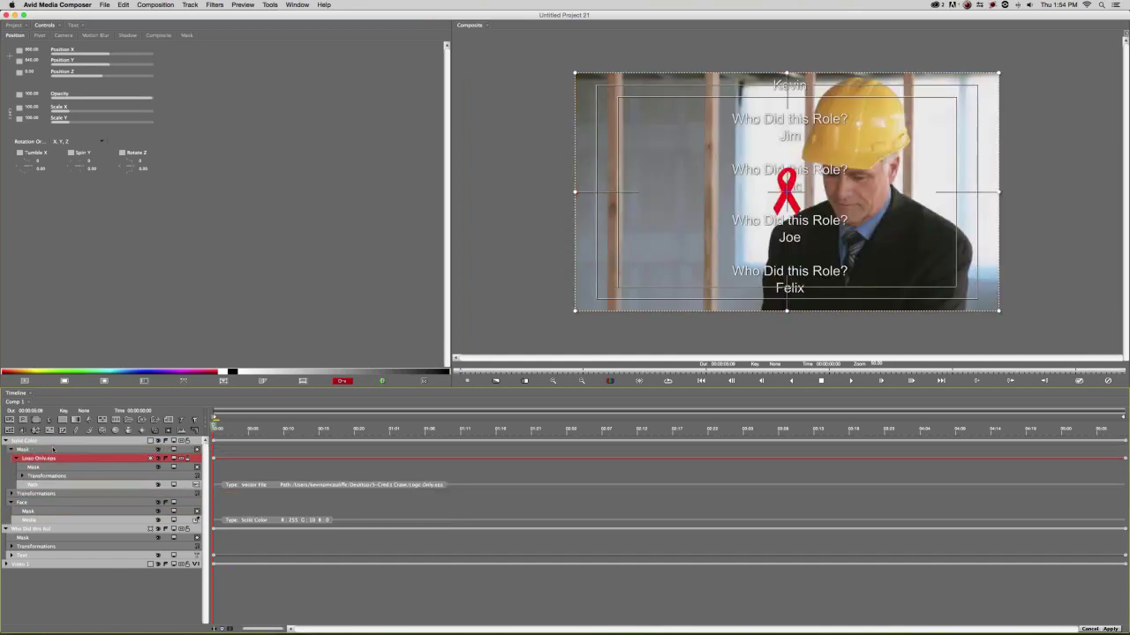
Place the Logo Only.eps layer under the Solid Color layer's Face mask.
left_click(52, 439)
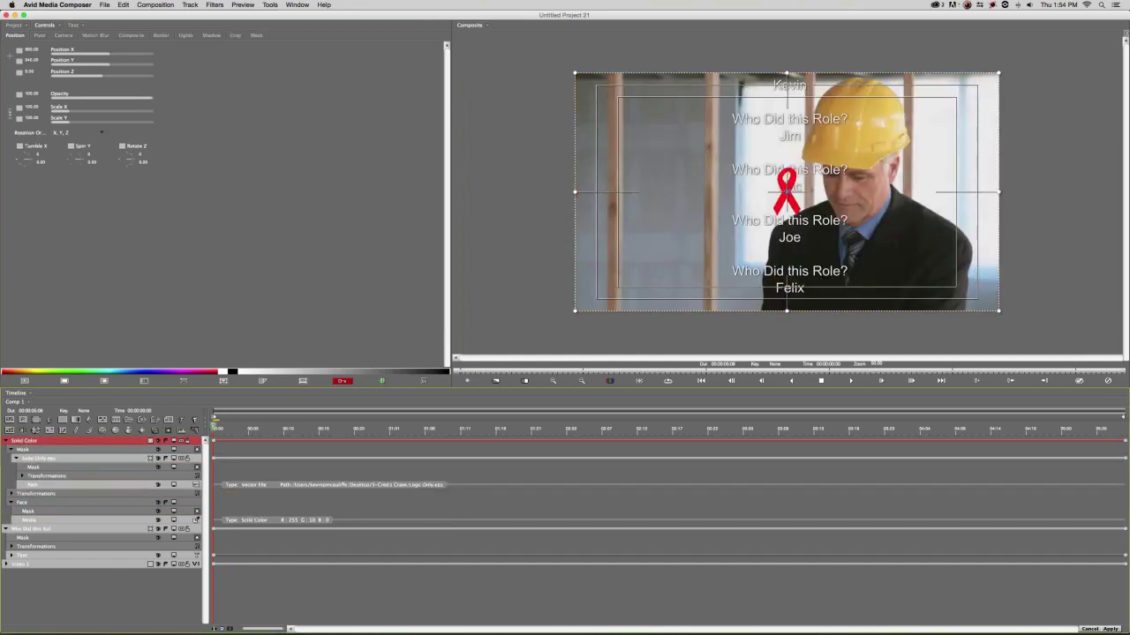
key("super+z")
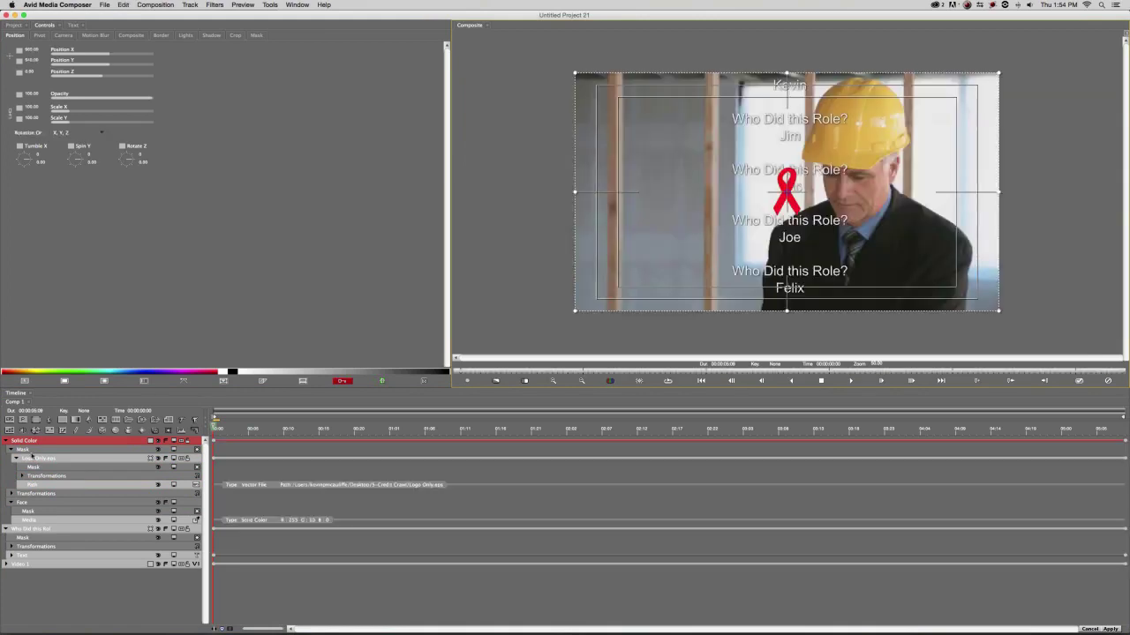
left_click(42, 460)
left_click_drag(35, 485, 26, 510)
Position the red ribbon left of Joe, duplicate it and move the copy right.
left_click(35, 441)
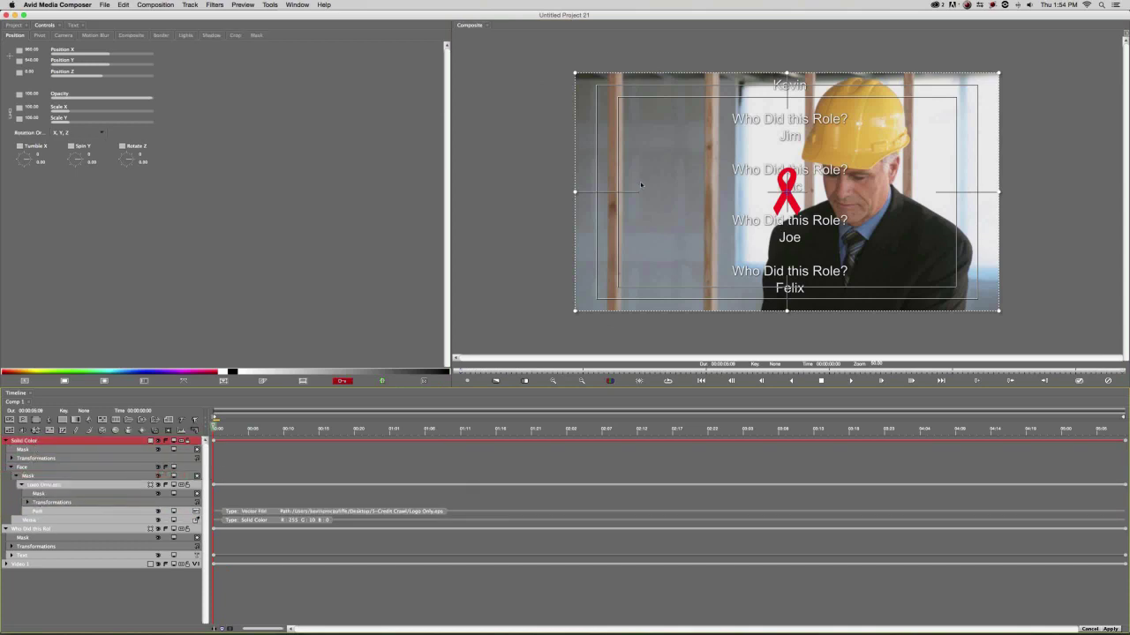
left_click_drag(774, 197, 719, 234)
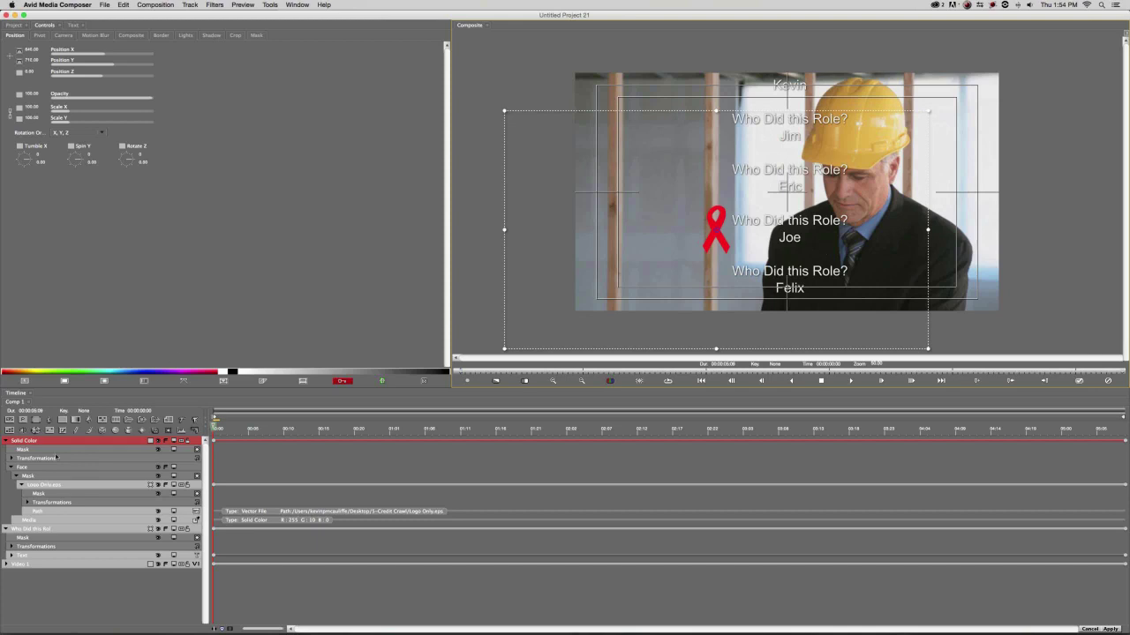
key("super+d")
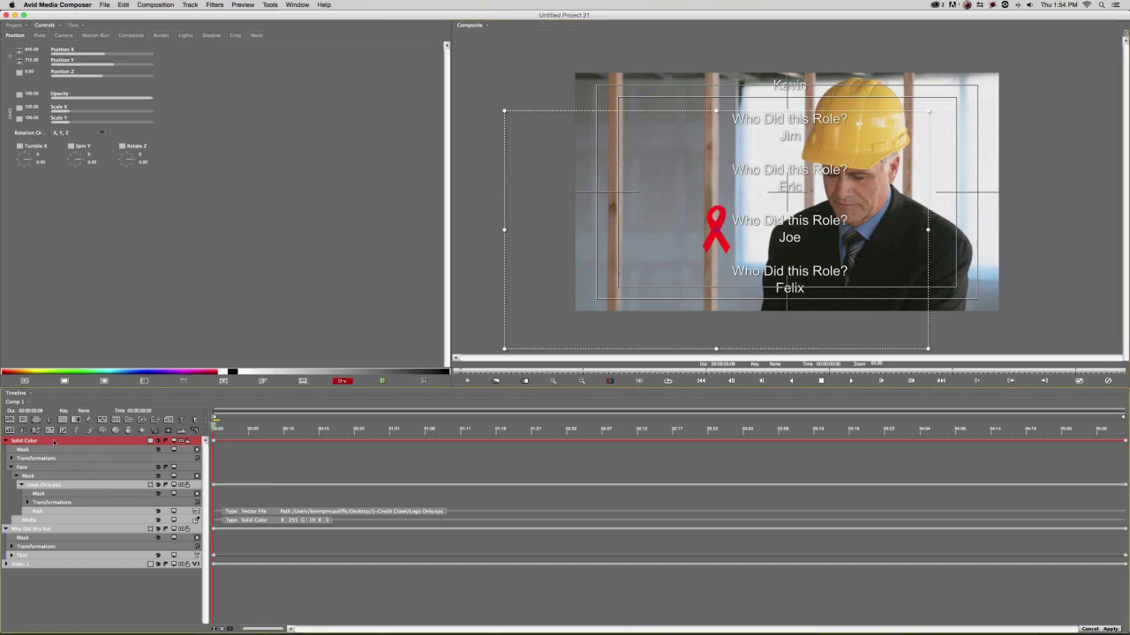
left_click_drag(717, 236, 863, 233)
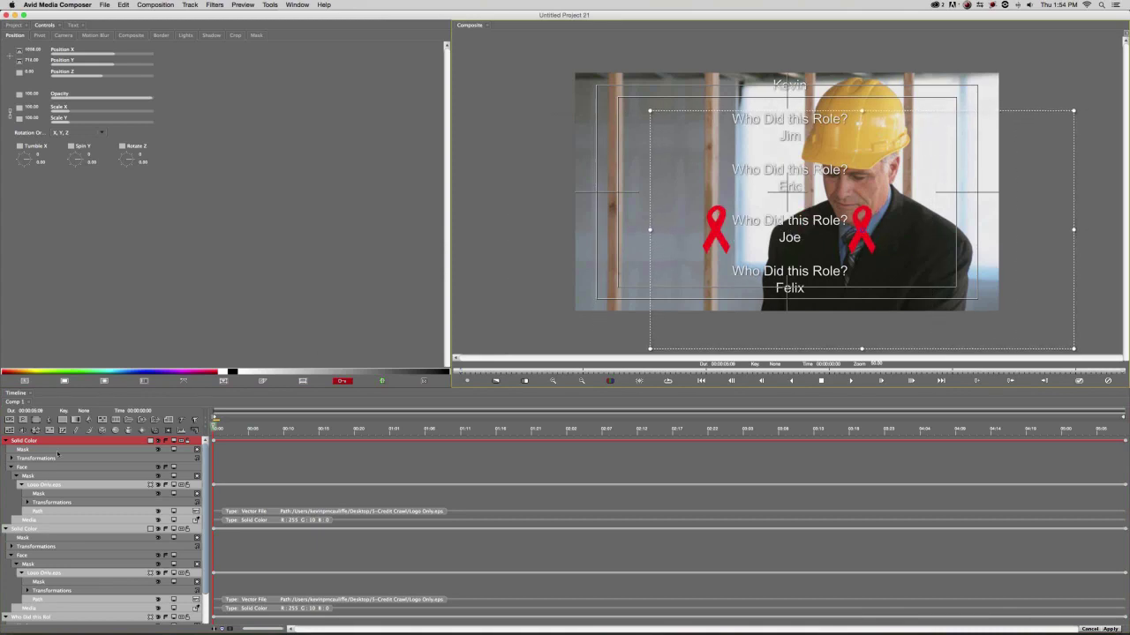
left_click(7, 442)
left_click(6, 450)
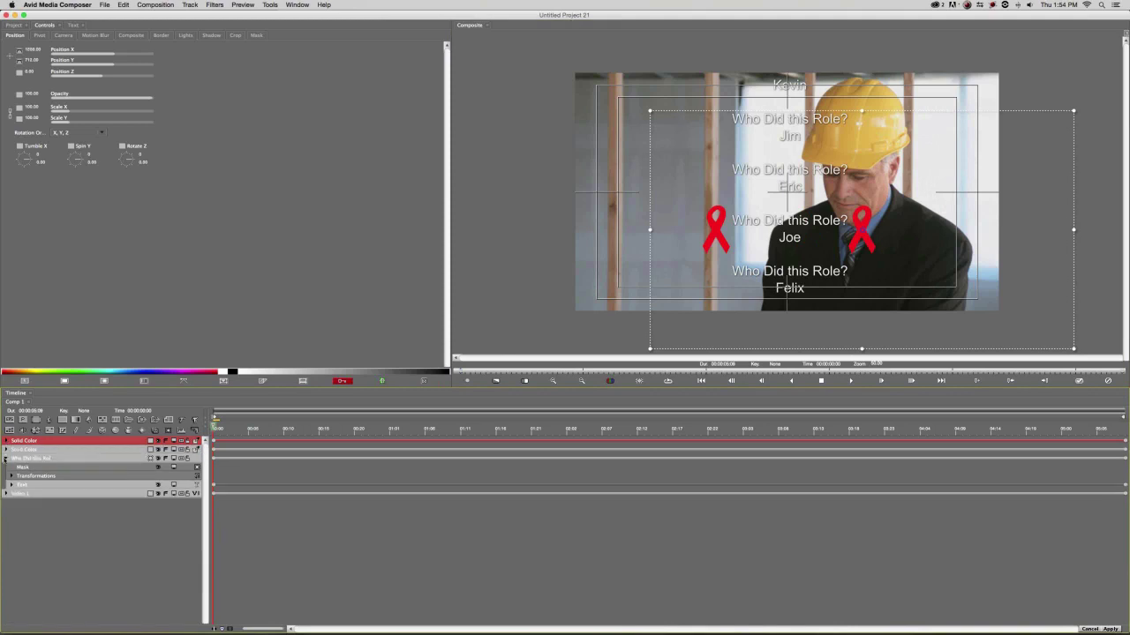
Group both red ribbon layers and the credits text layer into 3D Container1.
left_click(5, 459)
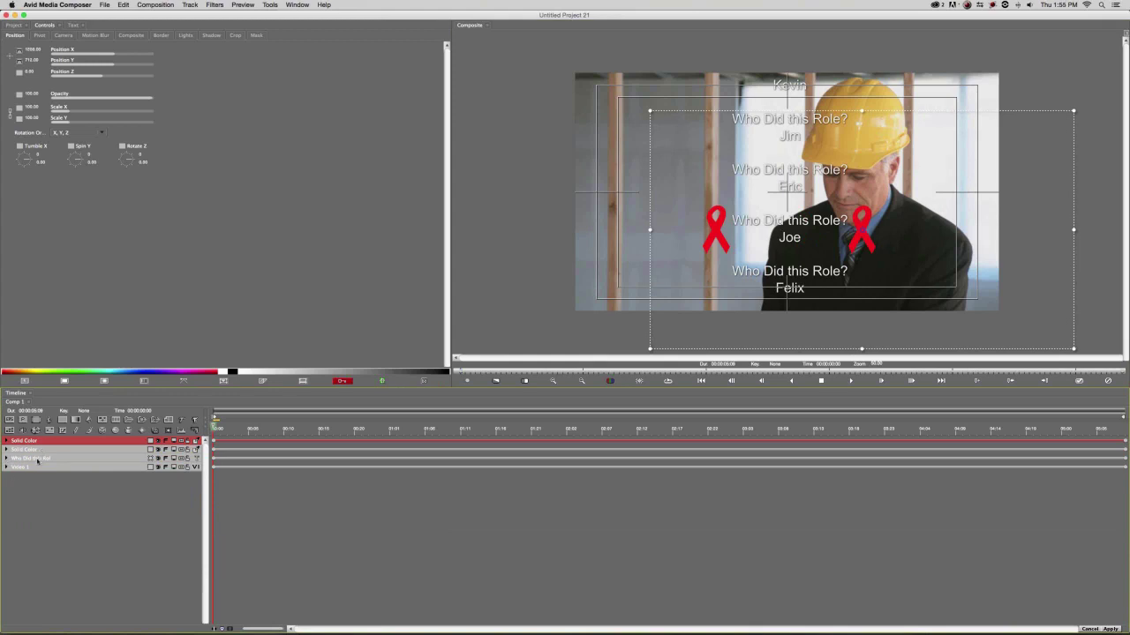
left_click(37, 459, "shift")
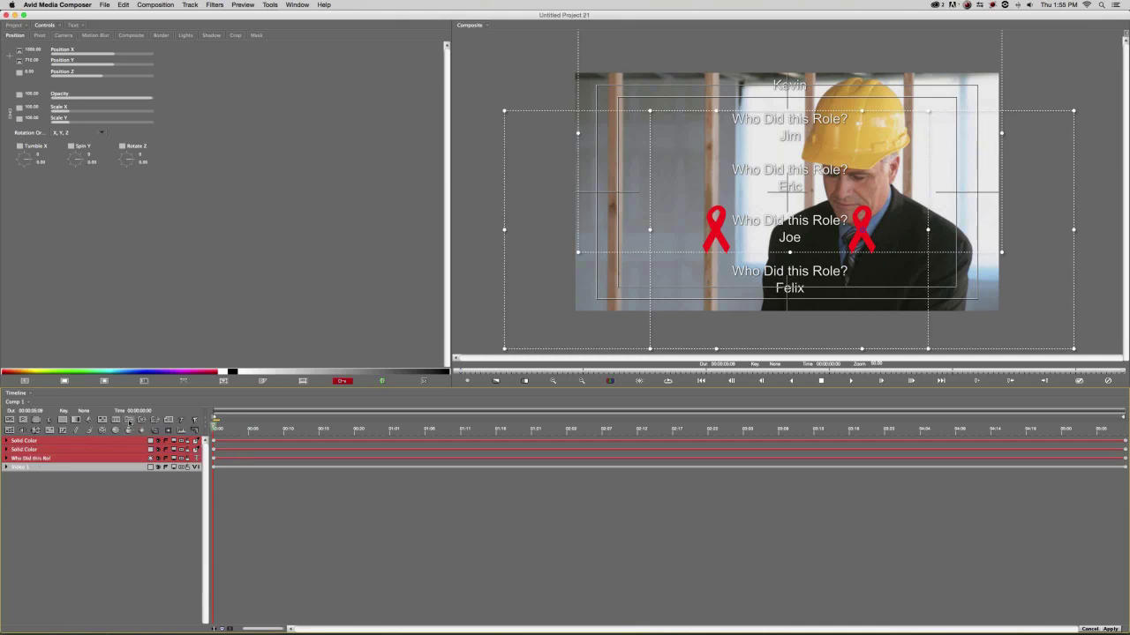
left_click(129, 423)
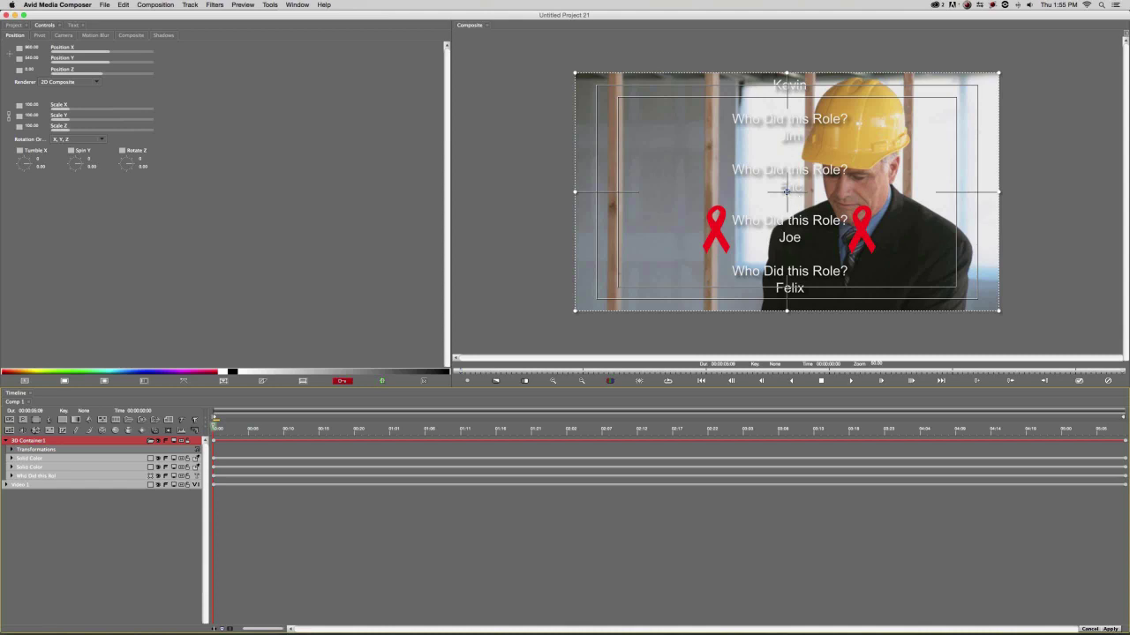
Move the credit group down and left at the start keyframe and set its interpolation.
left_click_drag(788, 198, 631, 542)
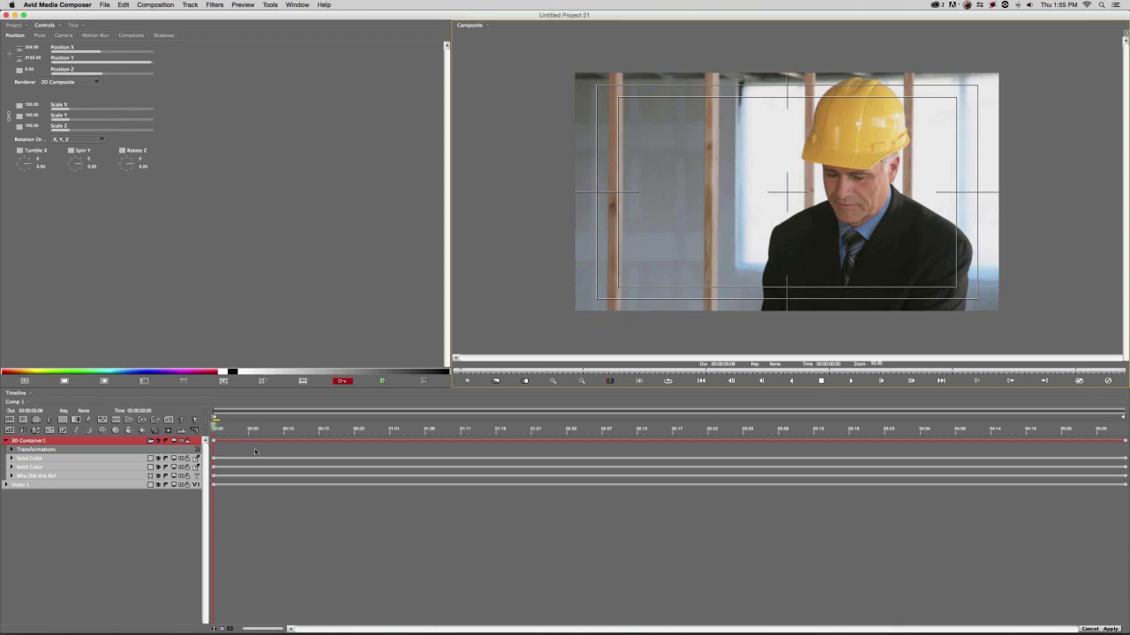
key("super+z")
left_click(213, 442)
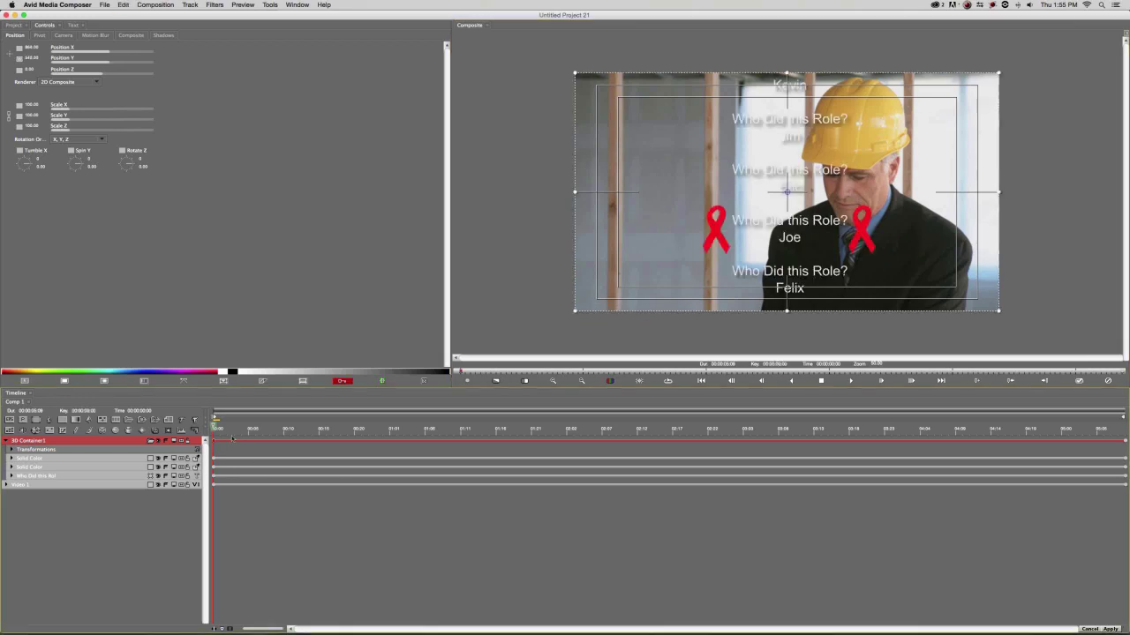
left_click_drag(787, 190, 644, 547)
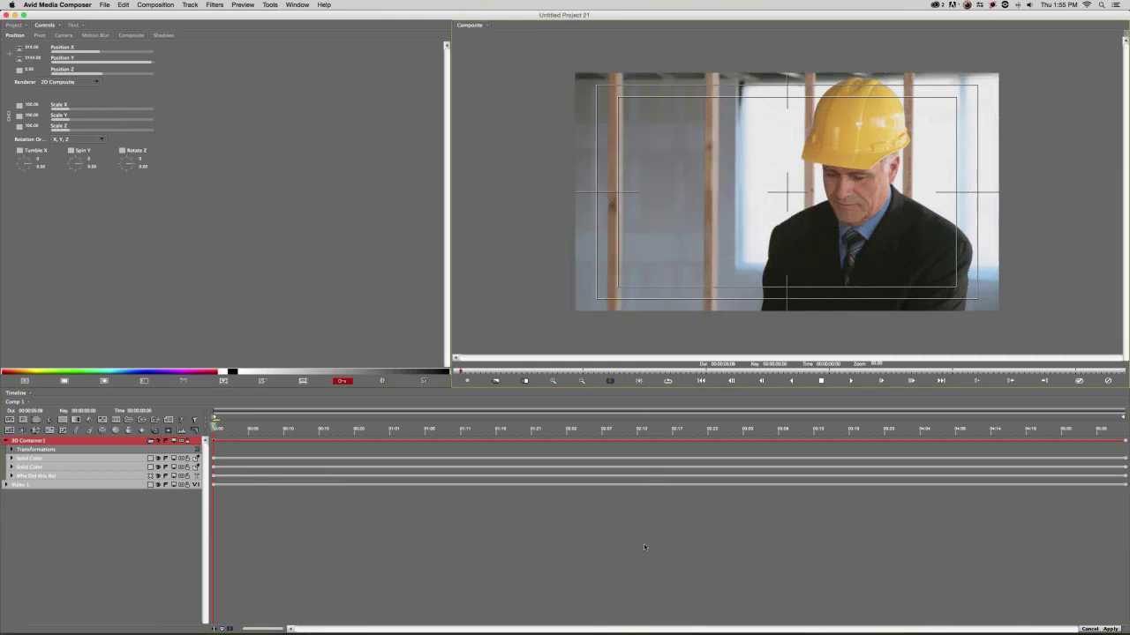
left_click(55, 81)
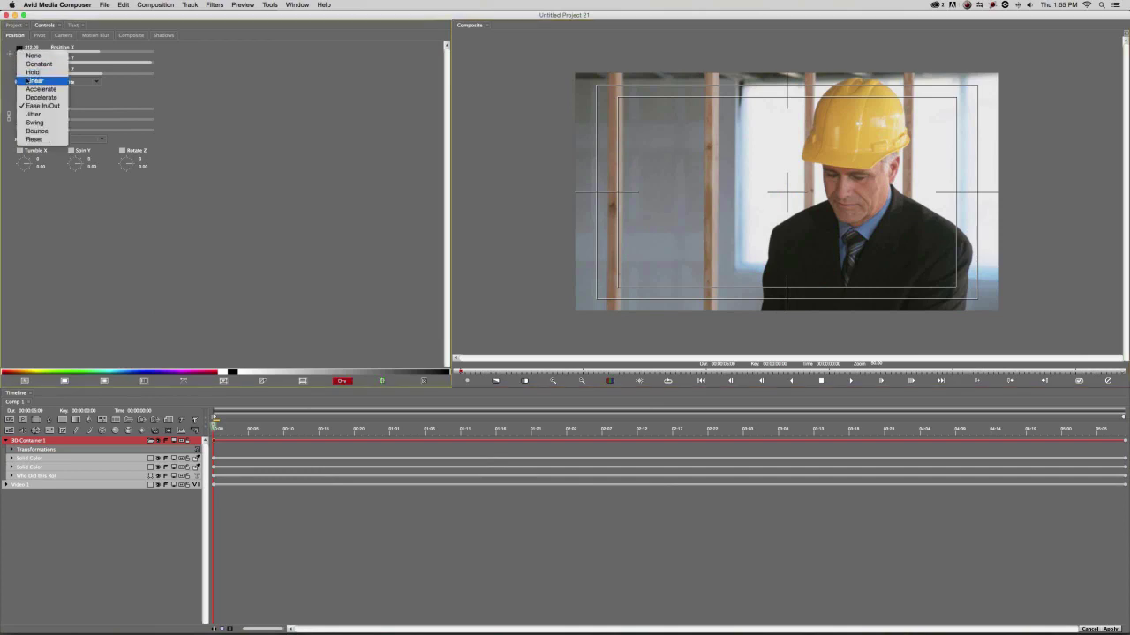
left_click(53, 84)
left_click(19, 58)
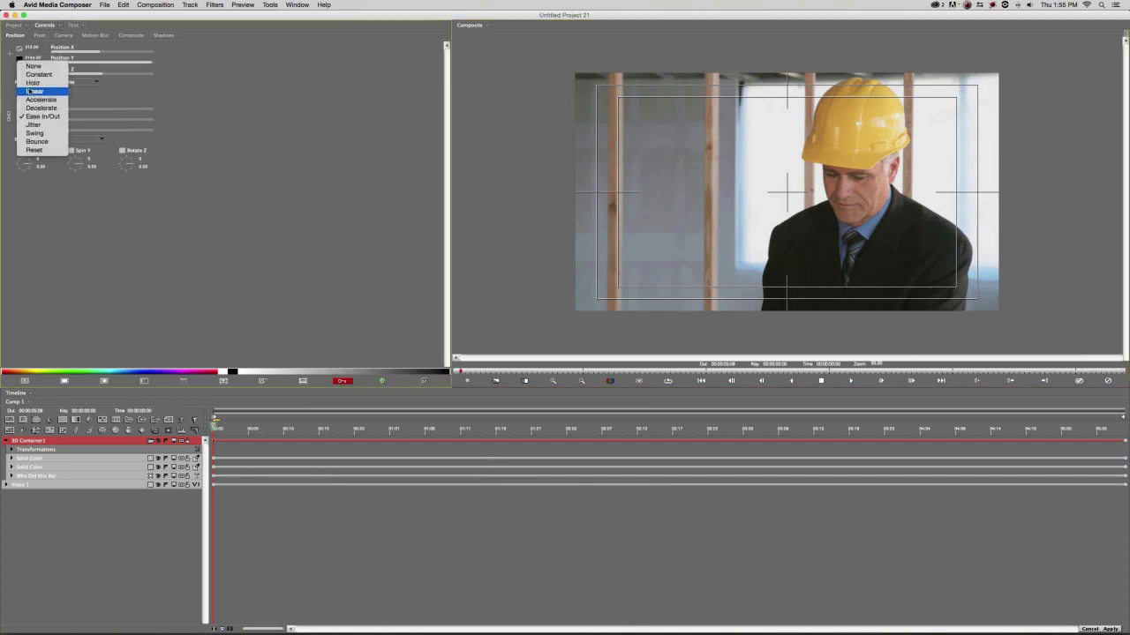
left_click(44, 92)
Test-keyframe Position Y at the end for an upward crawl, preview it, then undo the keyframes.
left_click(1096, 428)
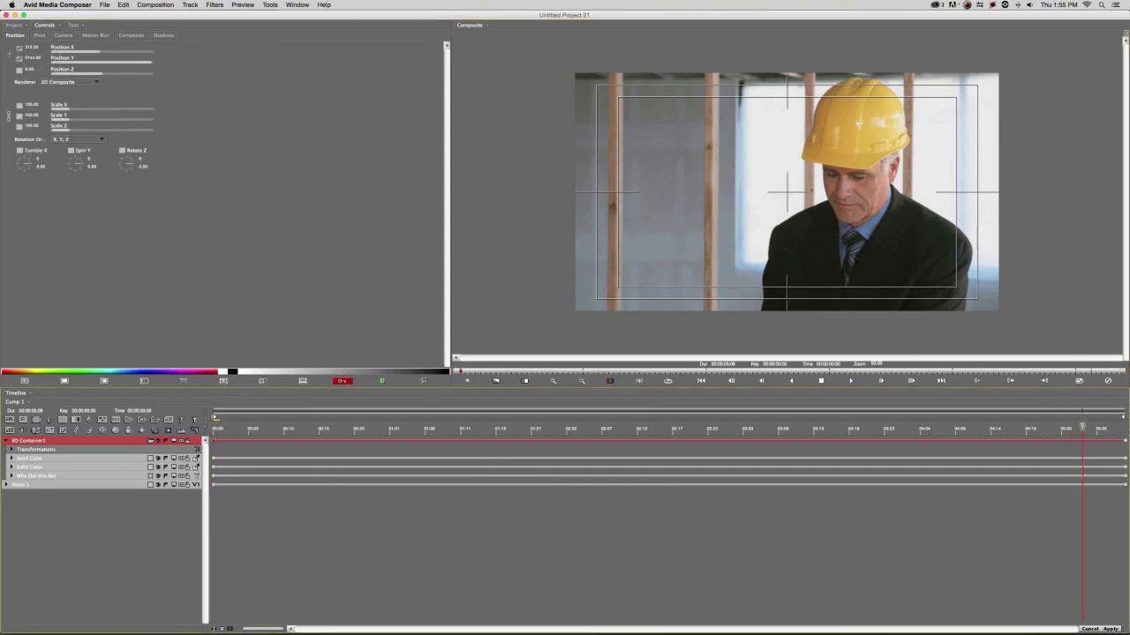
left_click_drag(1097, 428, 1124, 429)
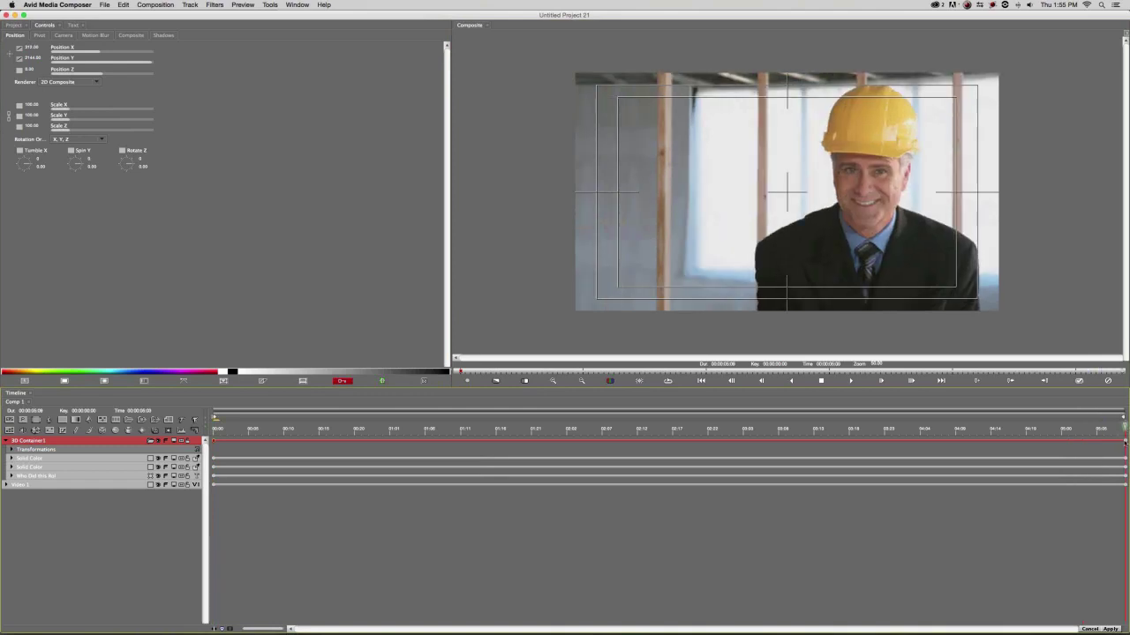
left_click(12, 450)
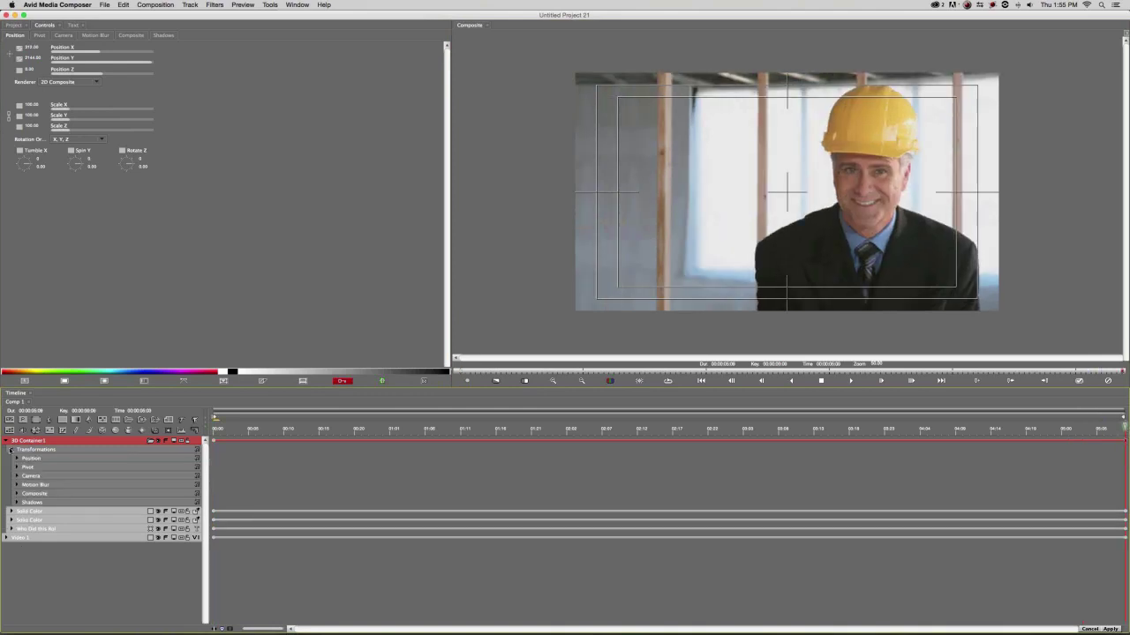
left_click(15, 458)
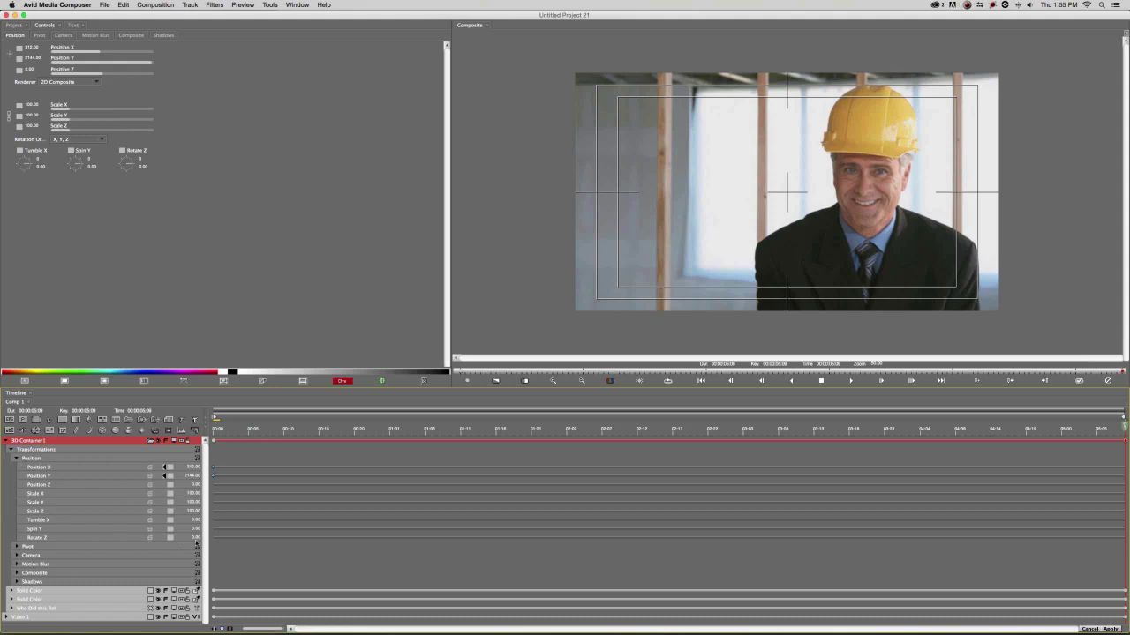
left_click_drag(192, 476, 162, 479)
left_click_drag(579, 429, 554, 429)
left_click(637, 427)
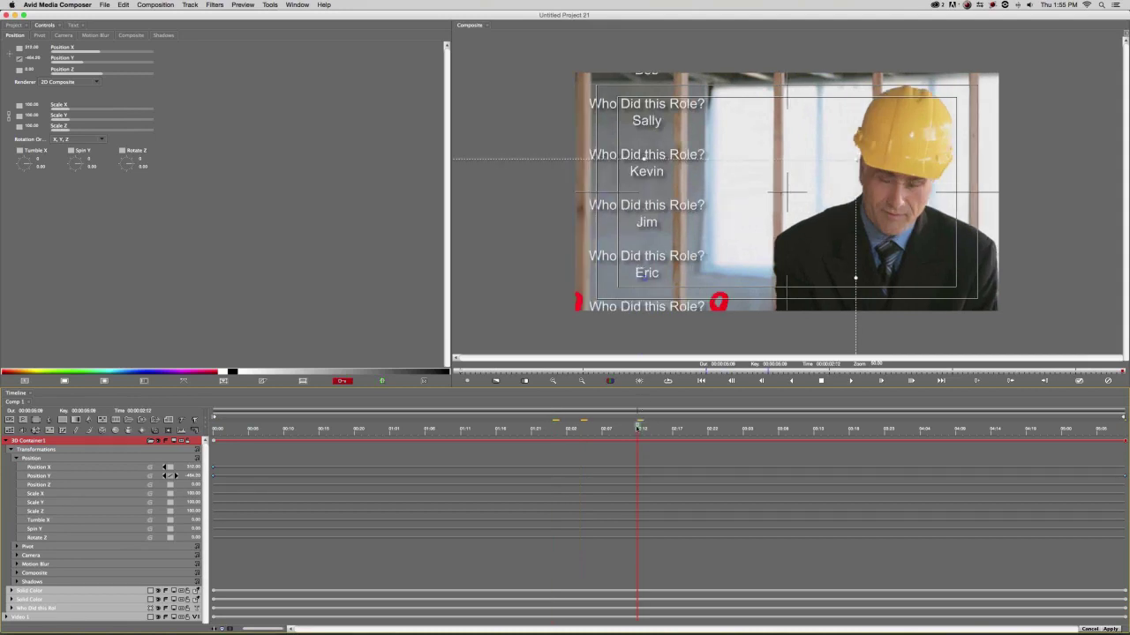
key("End")
key("super+z")
left_click_drag(934, 429, 800, 426)
left_click_drag(285, 428, 214, 426)
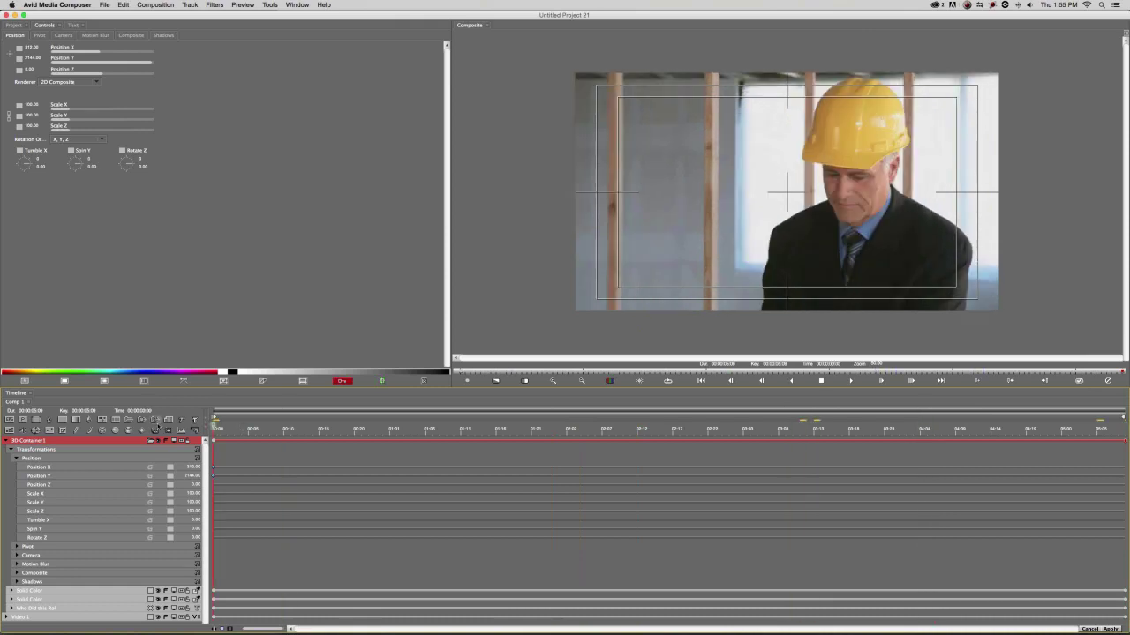
key("super+z")
key("super+z")
key("super+z")
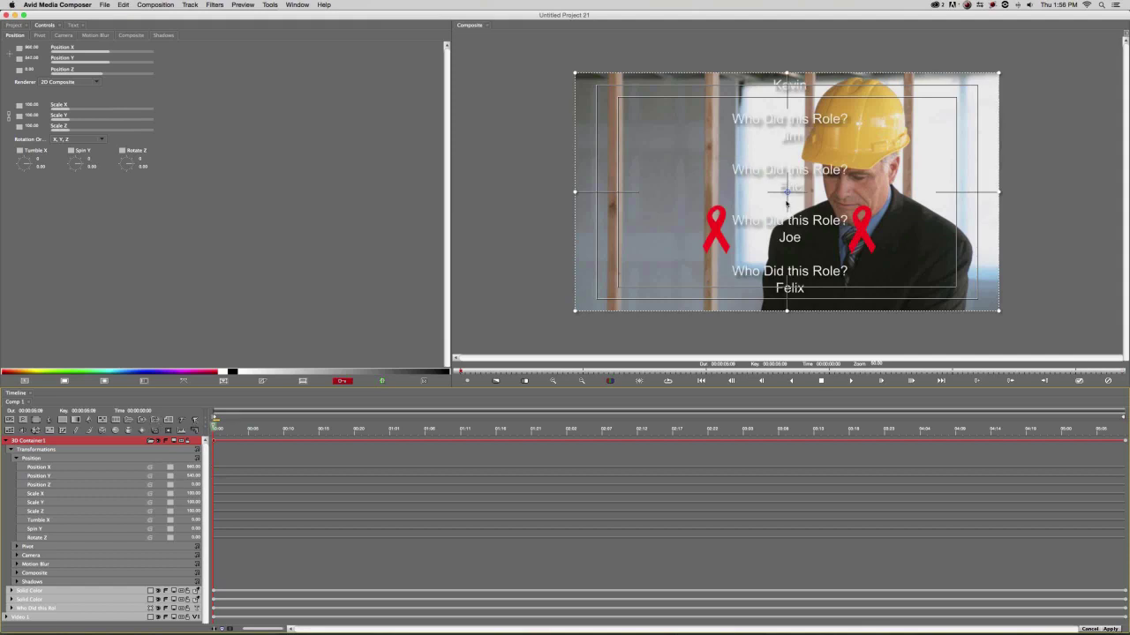
Shift the credit group left, set the Position Y keyframe to Hold, and start it at 2170.40.
left_click_drag(788, 193, 698, 238)
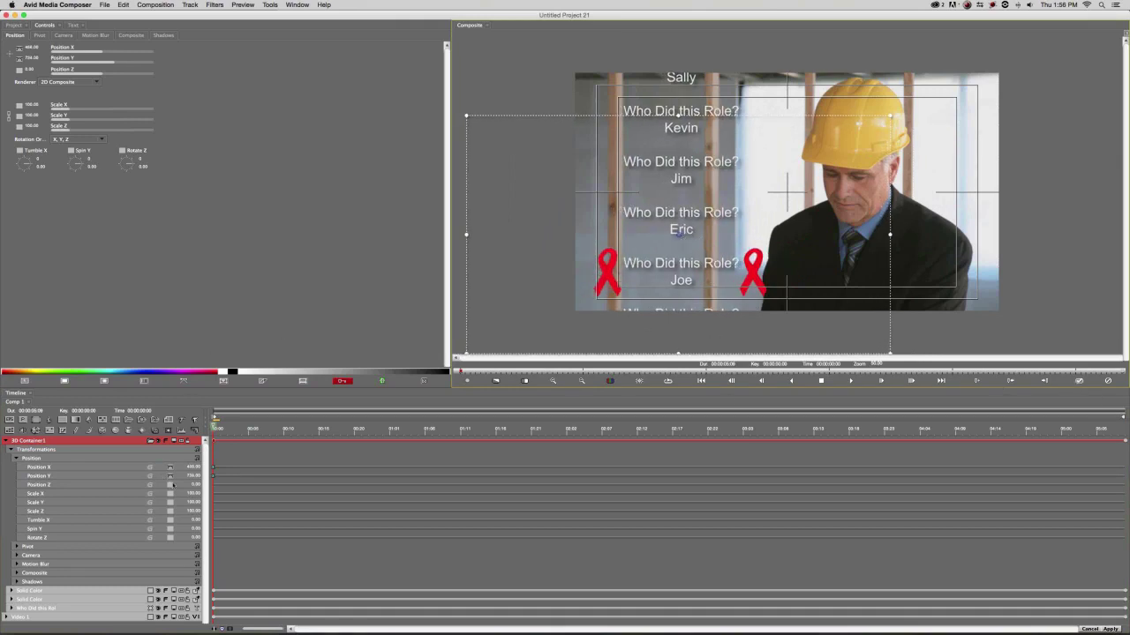
left_click(19, 50)
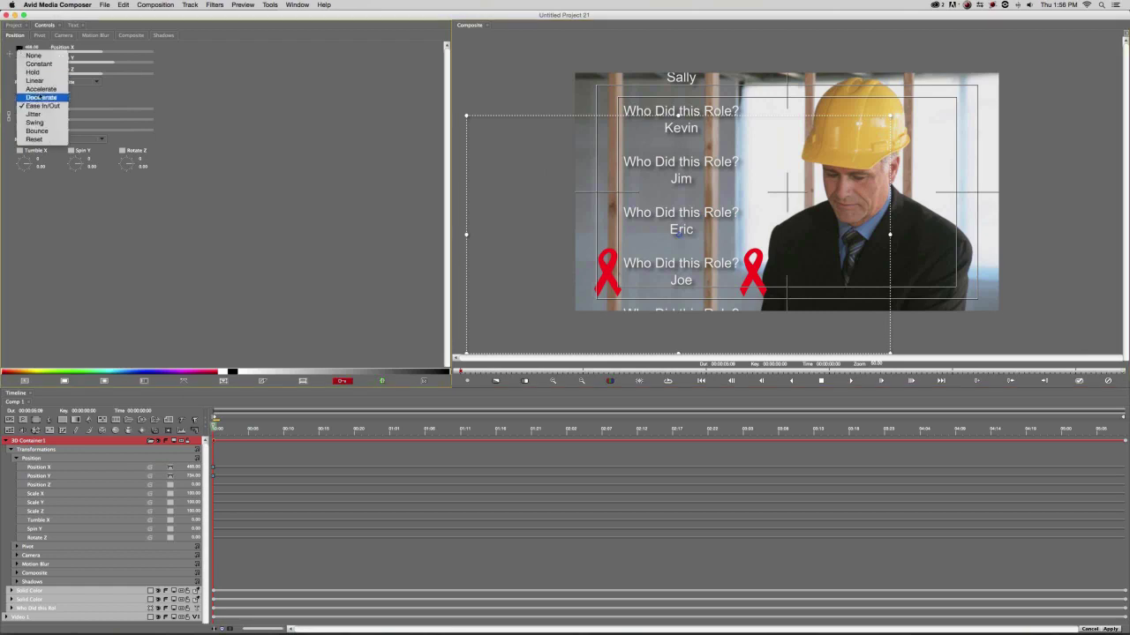
left_click(19, 57)
left_click(20, 57)
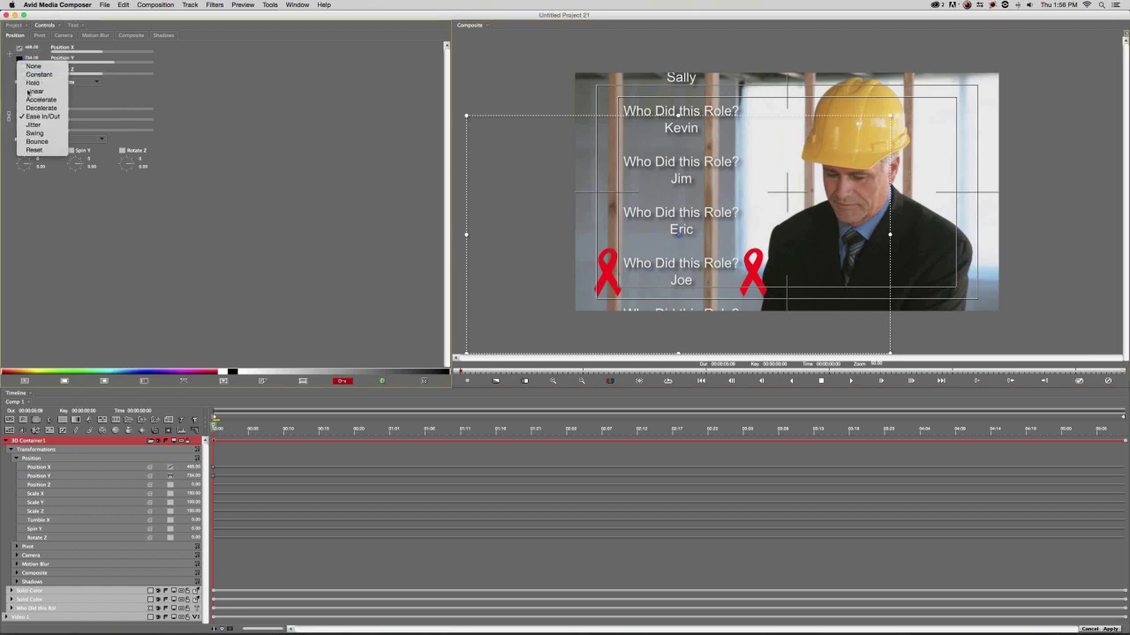
left_click(32, 82)
left_click_drag(193, 475, 209, 474)
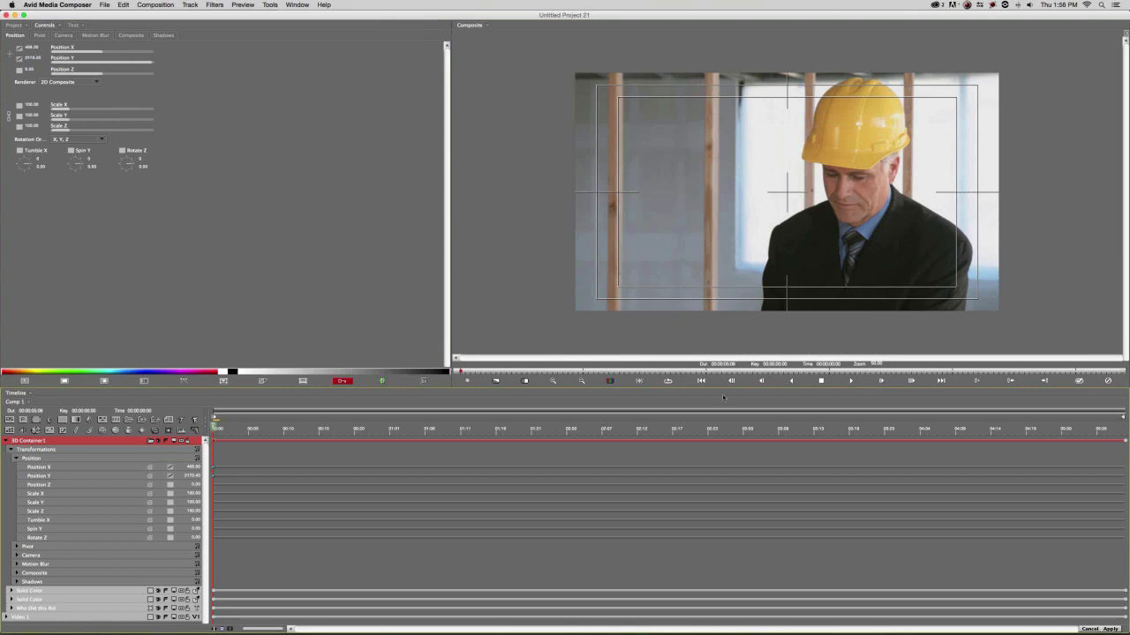
Bring the credits into frame at the last frame, preview the crawl, and apply the effect.
left_click(1124, 430)
left_click_drag(184, 475, 155, 478)
left_click(480, 430)
left_click(510, 431)
left_click_drag(534, 430, 978, 430)
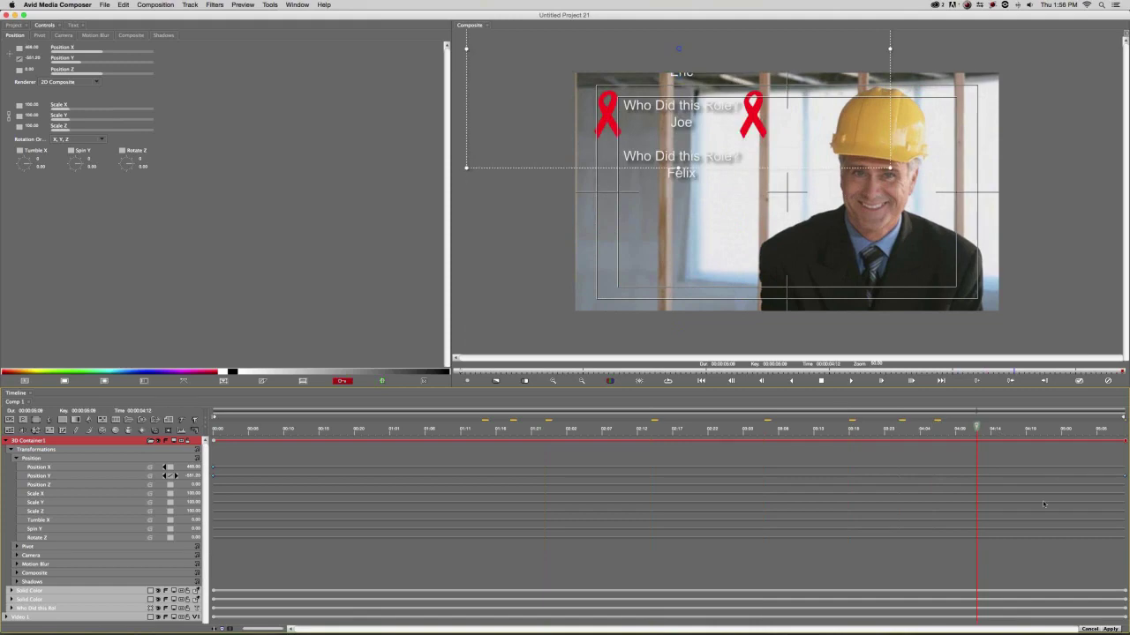
left_click(1109, 630)
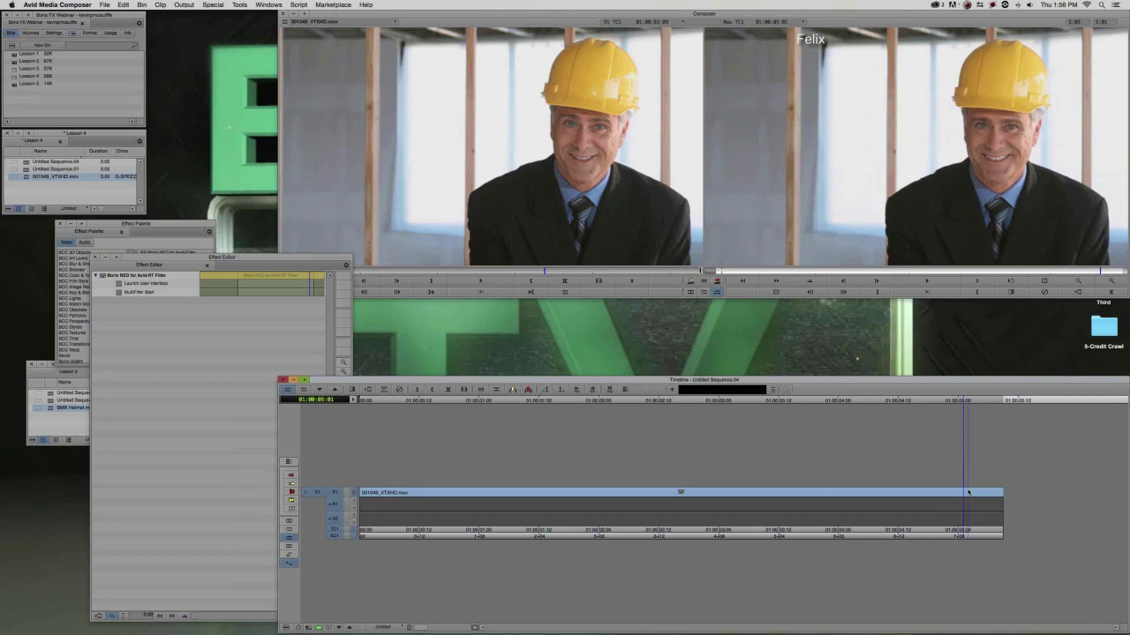
Relaunch the Boris RED interface for the credit effect on the hard-hat clip from Avid's Effect Editor.
left_click(134, 285)
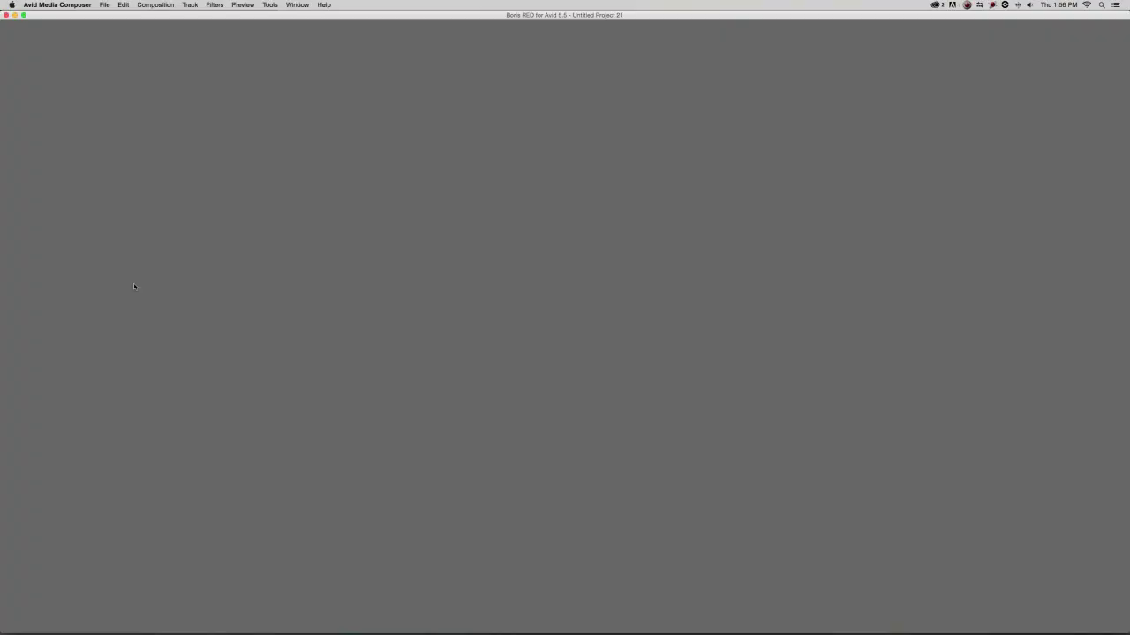
Save the project as Our Crawl.red in Desktop > 5-Credit Crawl, then switch to DaVinci Resolve.
key("super+s")
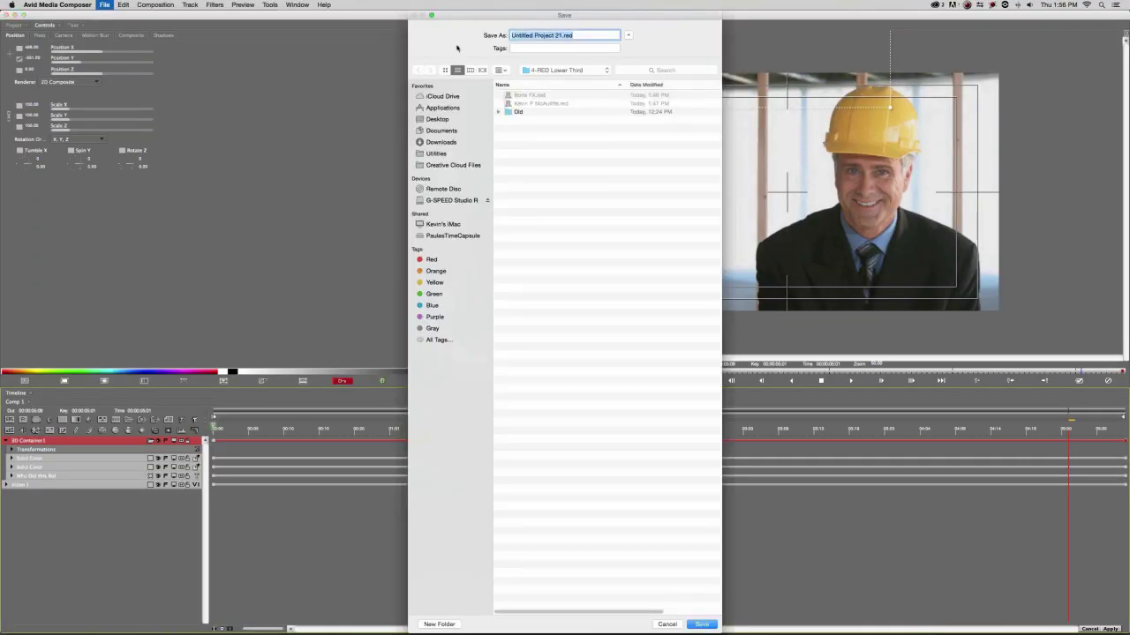
left_click(553, 70)
left_click(558, 139)
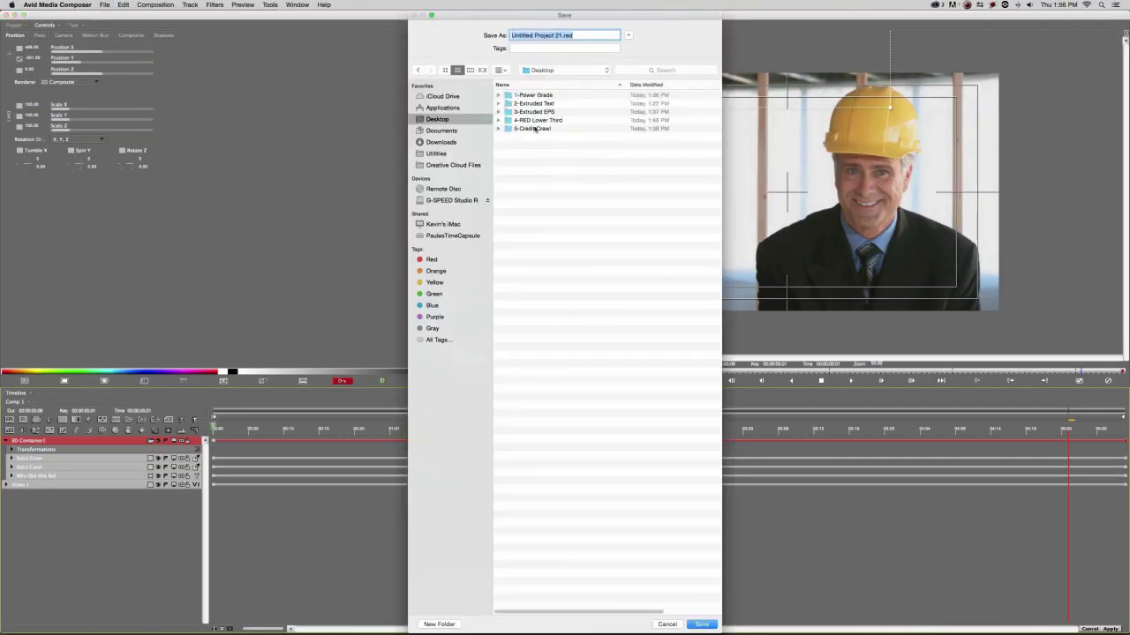
double_click(536, 156)
type("Our Crawl")
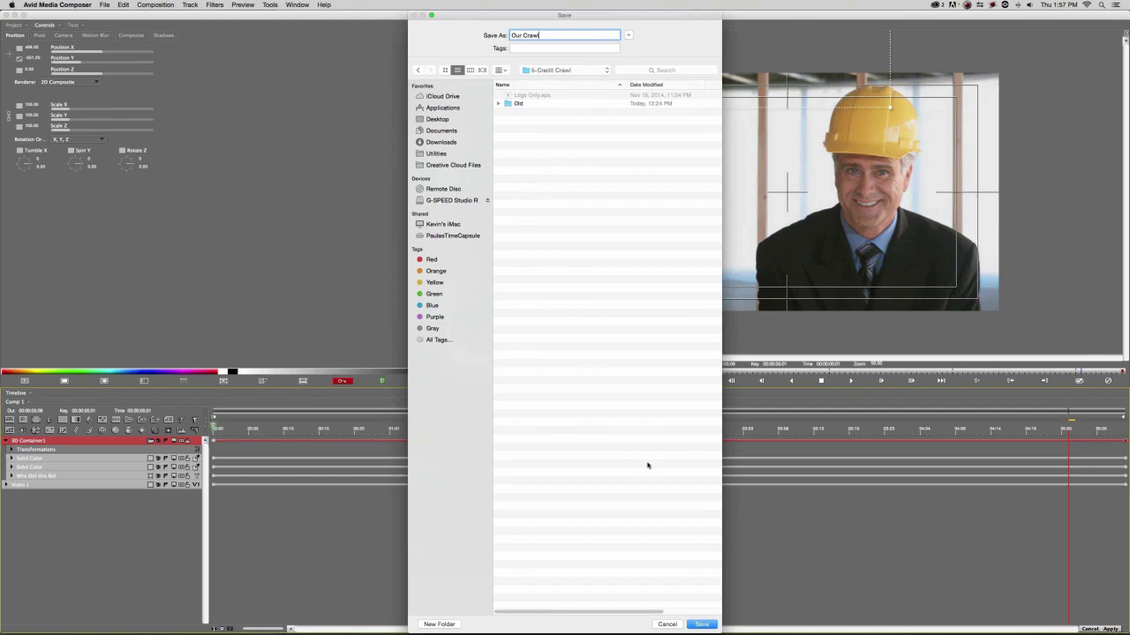
left_click(702, 624)
key("super+Tab")
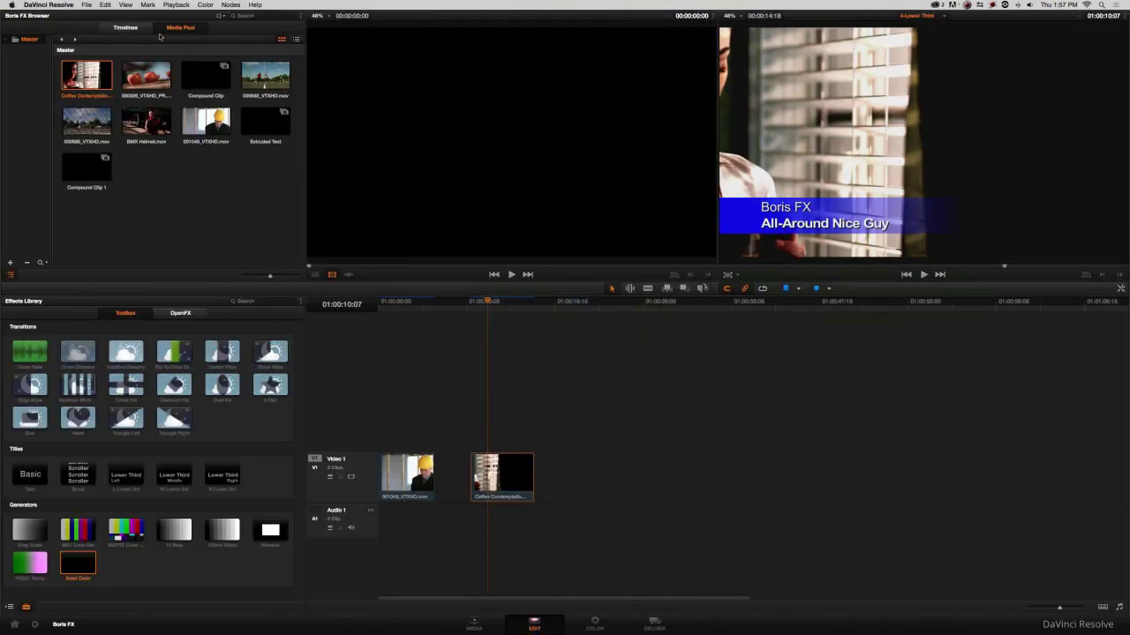
Open the 5-Credit Scroll timeline and place the hard-hat clip at the start of Video 1.
left_click(125, 27)
double_click(195, 122)
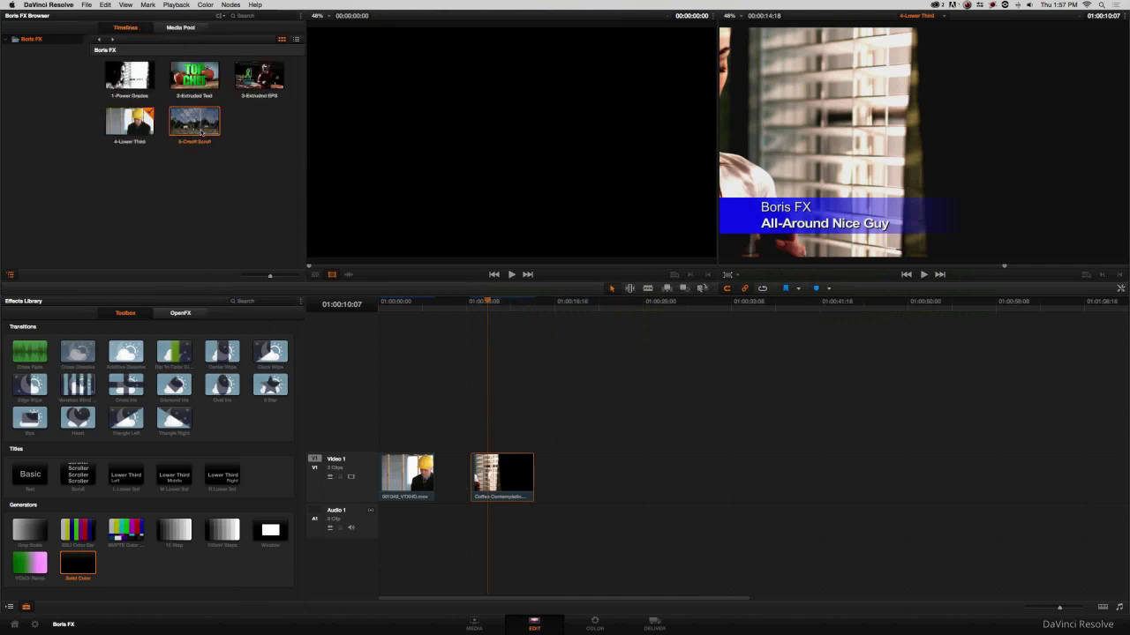
left_click_drag(639, 421, 239, 239)
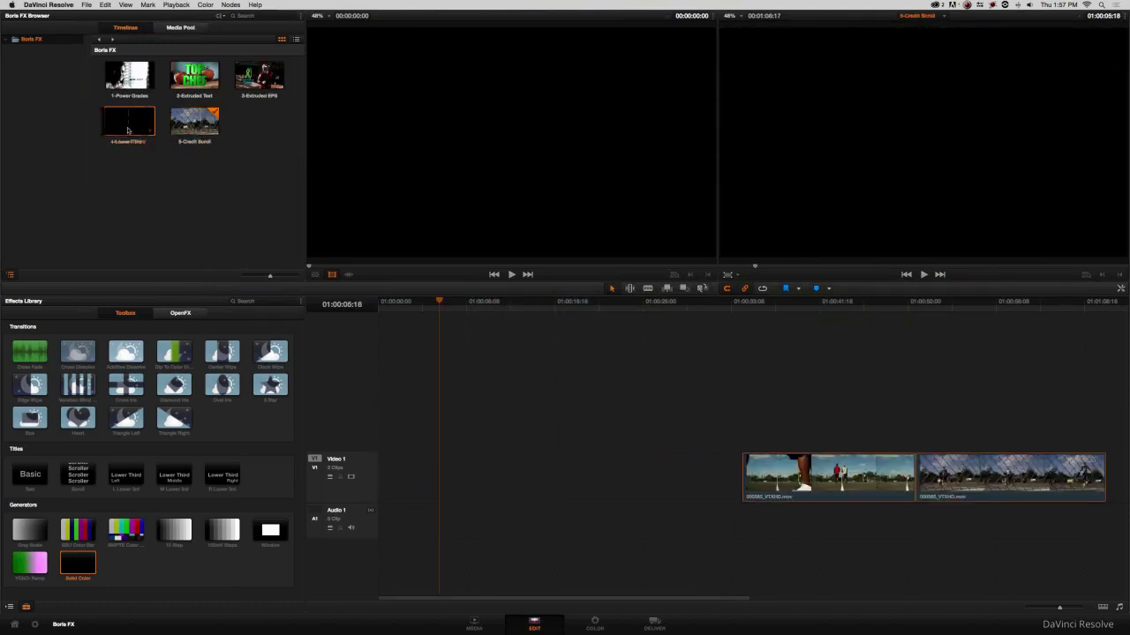
left_click(180, 27)
left_click_drag(206, 122, 411, 476)
Launch Boris RED on the hard-hat clip from the Color page.
left_click(403, 301)
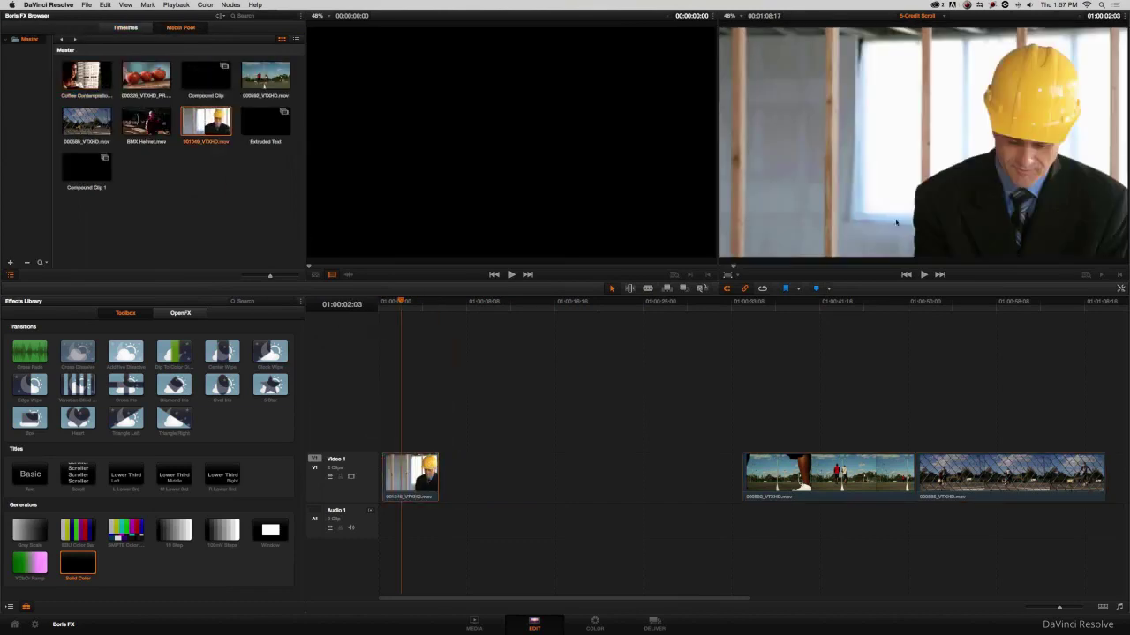
left_click(595, 624)
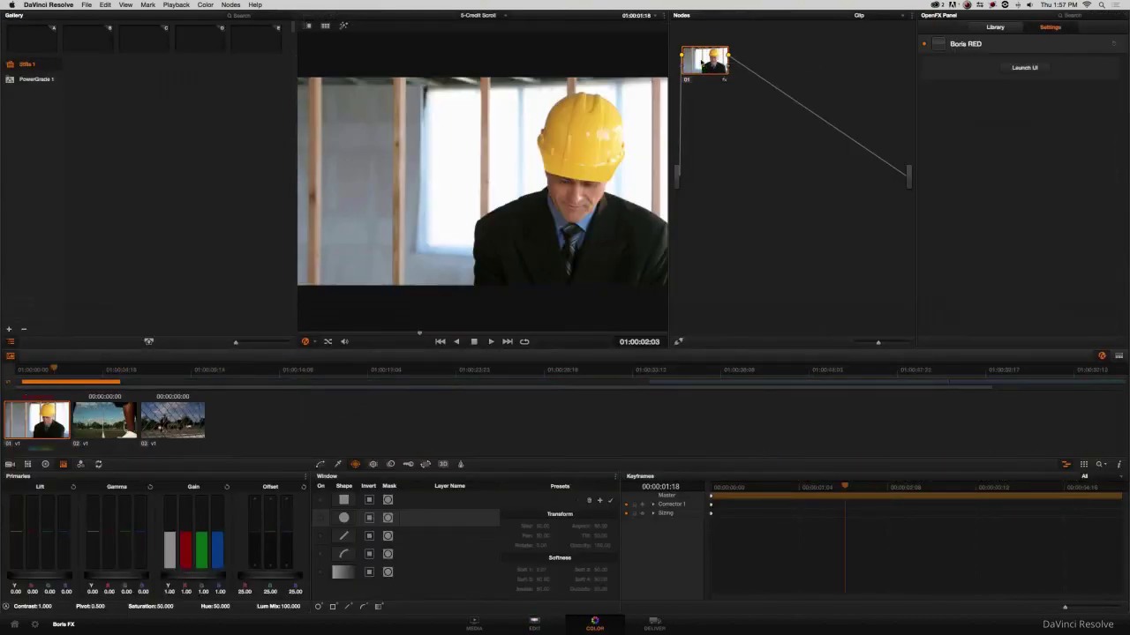
left_click(1045, 69)
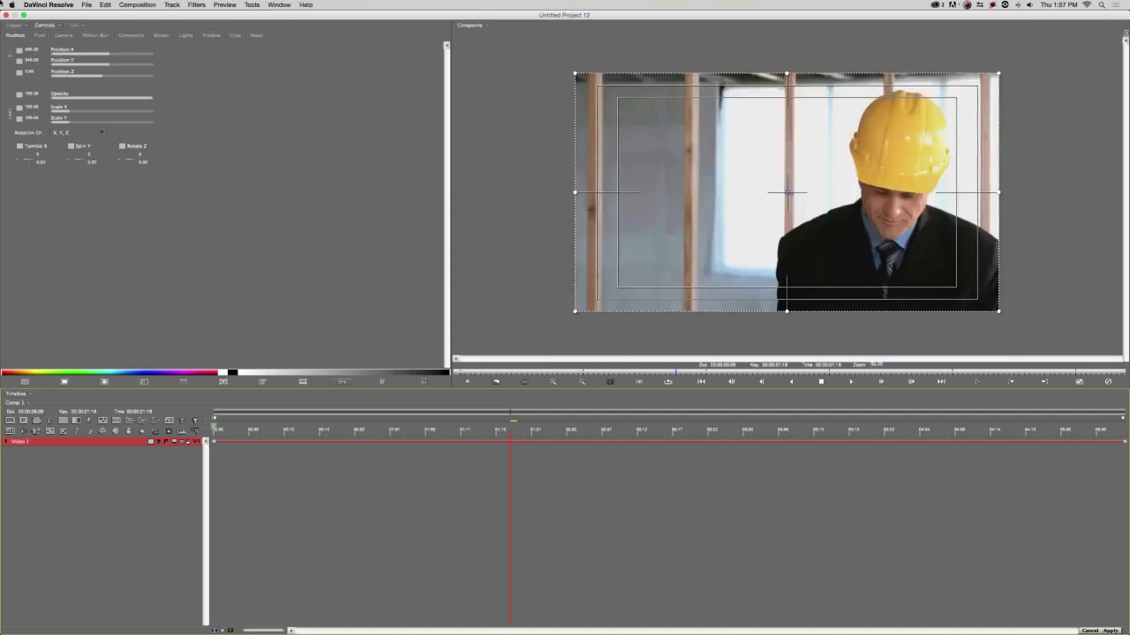
Open Our Crawl.red from Desktop > 5-Credit Crawl in Boris RED.
left_click(85, 5)
left_click(99, 20)
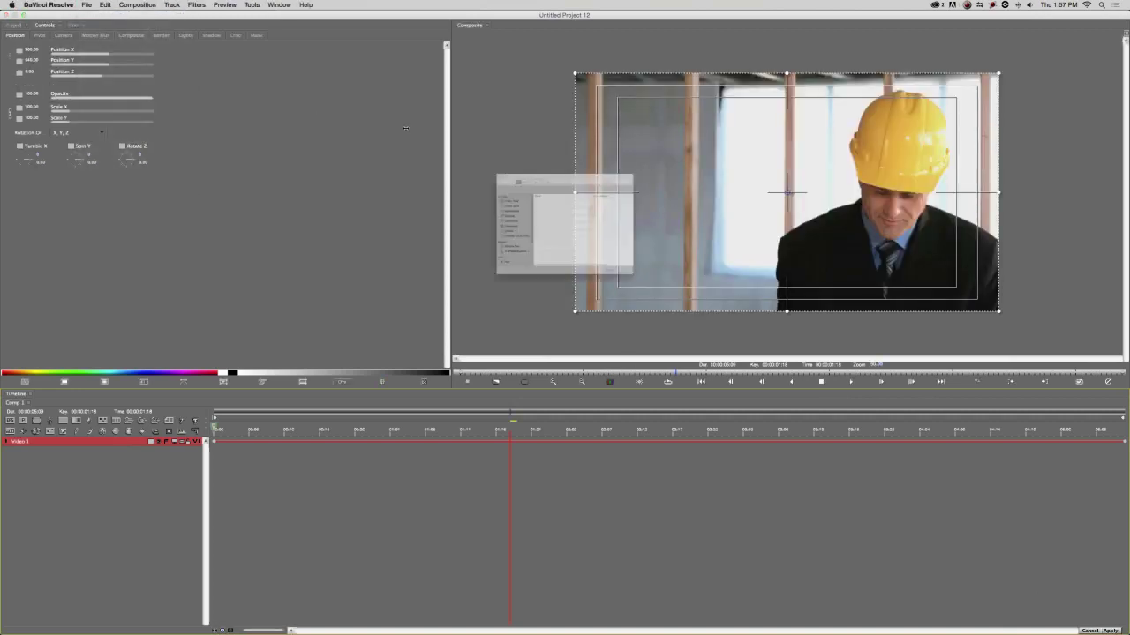
left_click(565, 128)
left_click(542, 138)
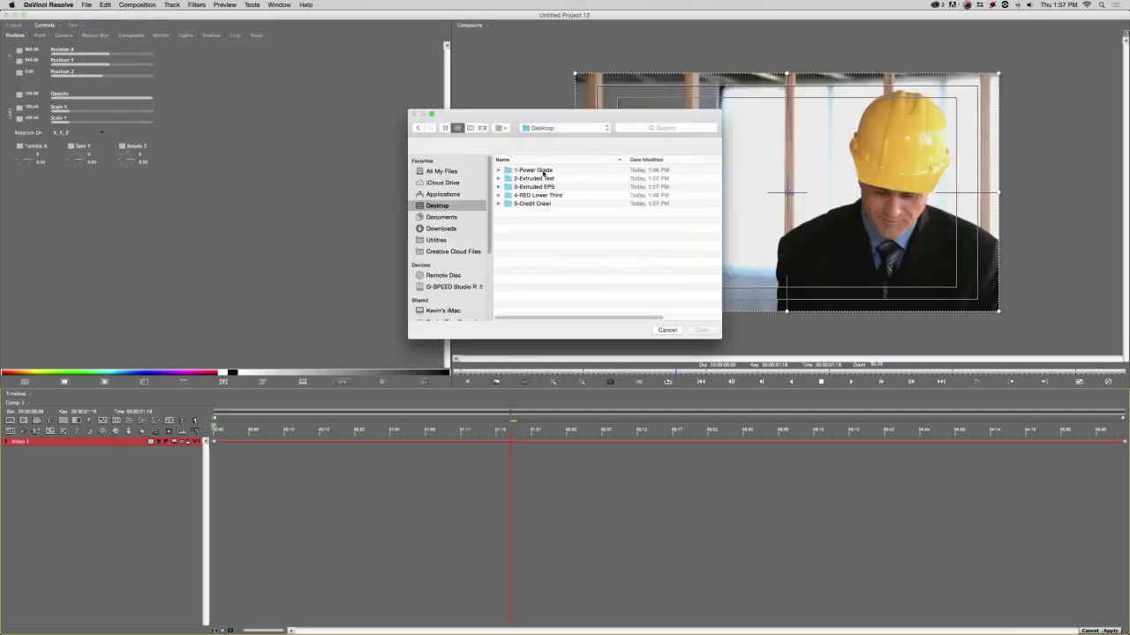
double_click(533, 204)
left_click(533, 187)
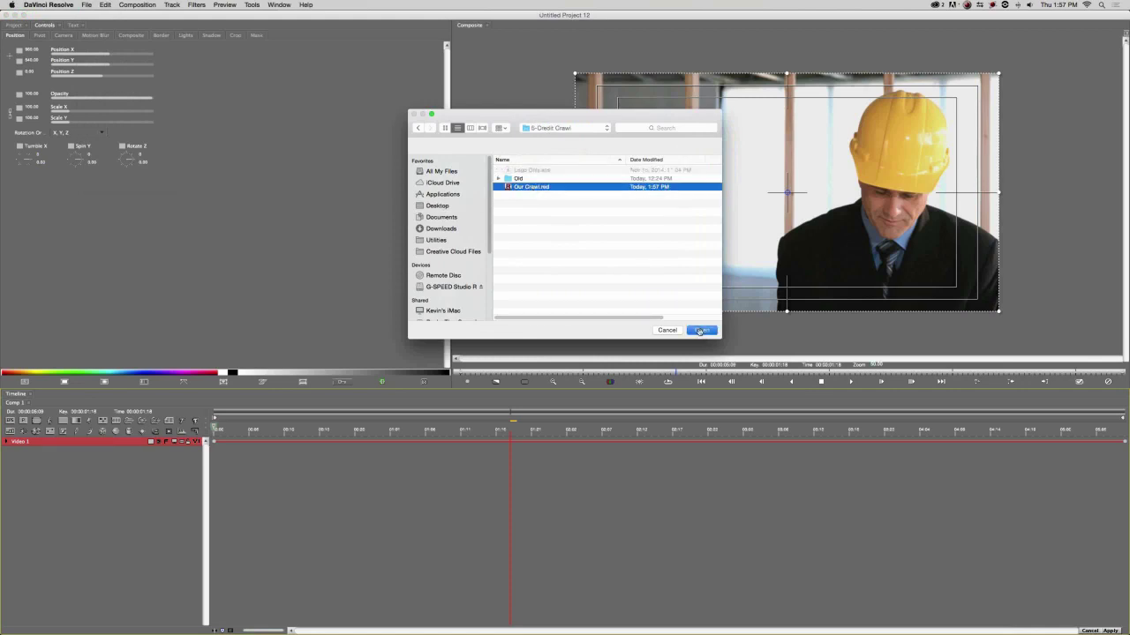
left_click(699, 330)
Scrub ahead to check the later crawl names, then apply the effect back to Resolve.
left_click(731, 428)
left_click(792, 428)
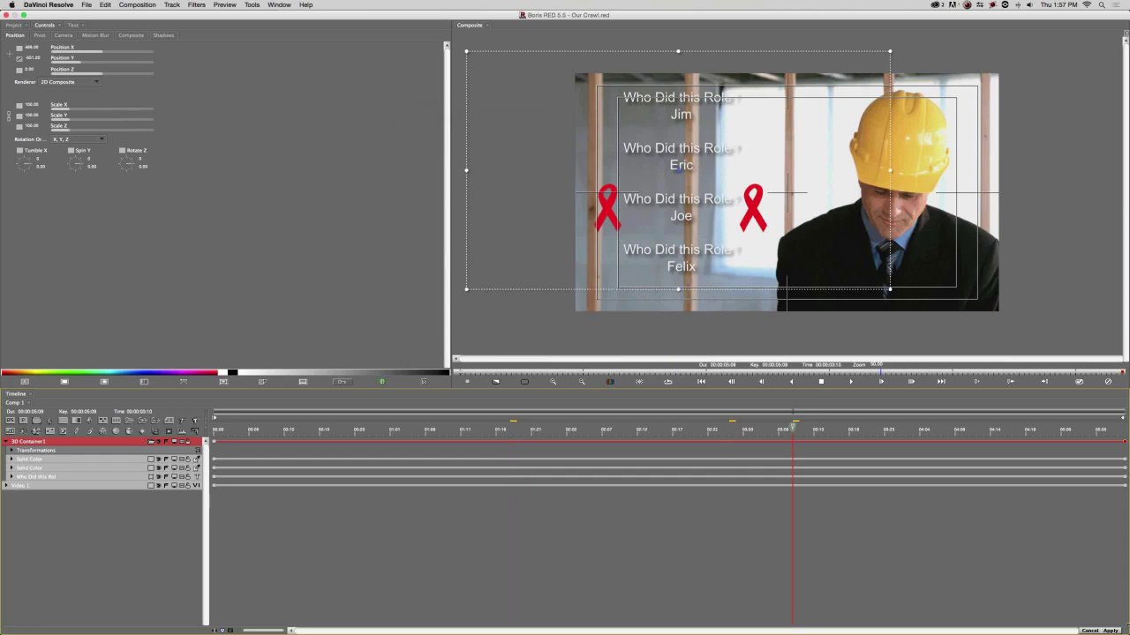
left_click(1110, 631)
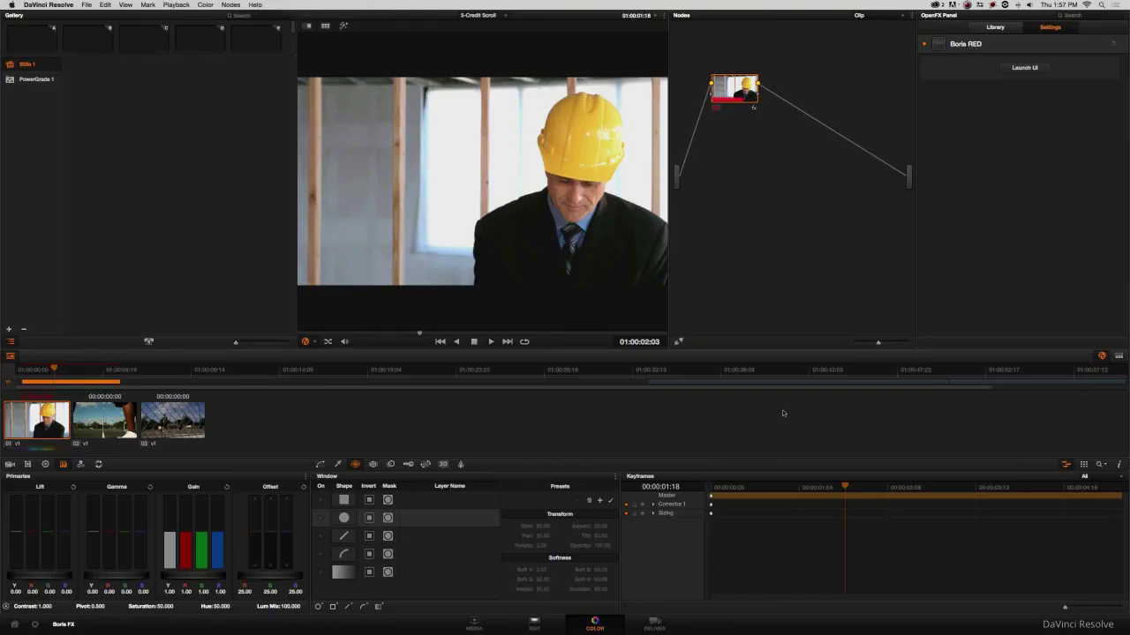
Preview the hard-hat clip, then on the Edit page slide both field clips left beside it.
left_click(895, 488)
left_click_drag(954, 488, 576, 569)
left_click(536, 620)
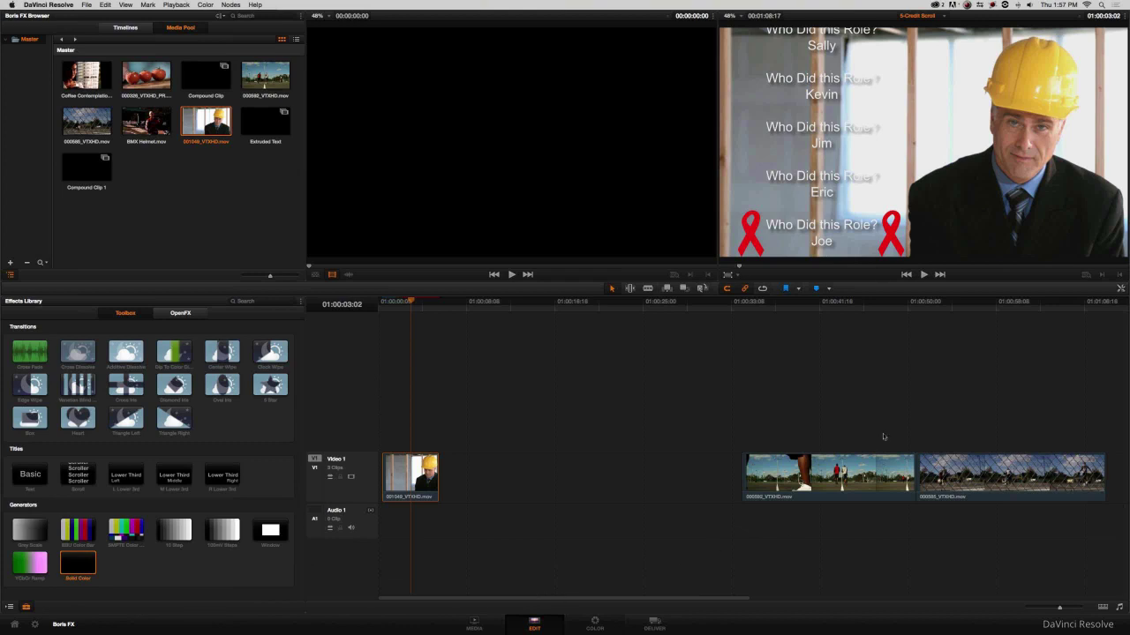
left_click_drag(960, 416, 540, 481)
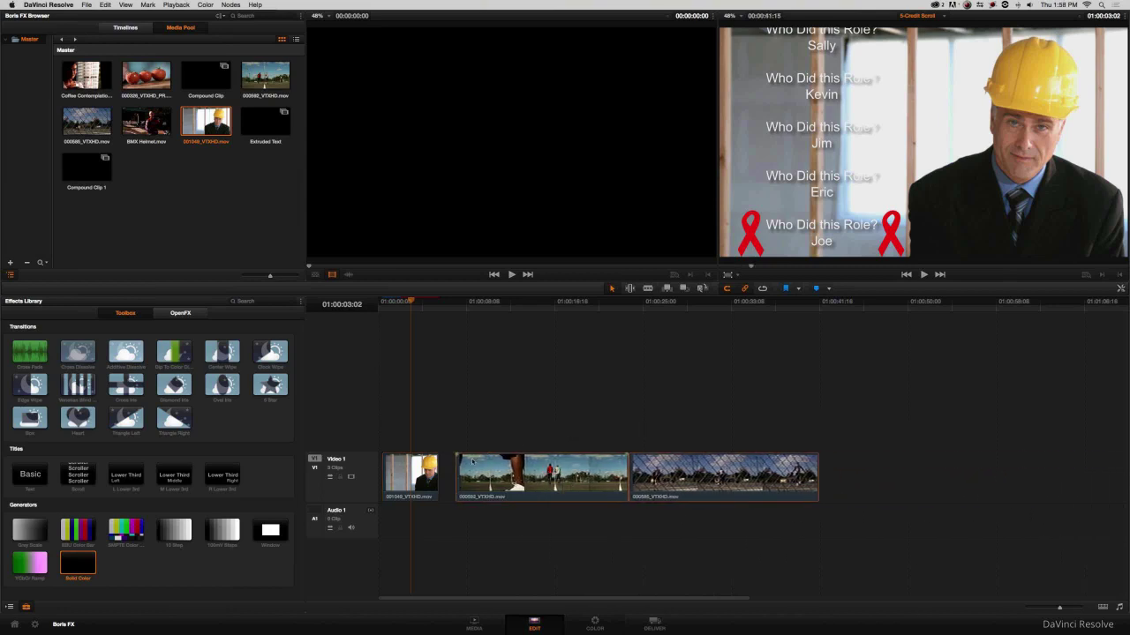
Combine the two field clips into a compound clip named Credit Crawl.
left_click_drag(755, 410, 591, 453)
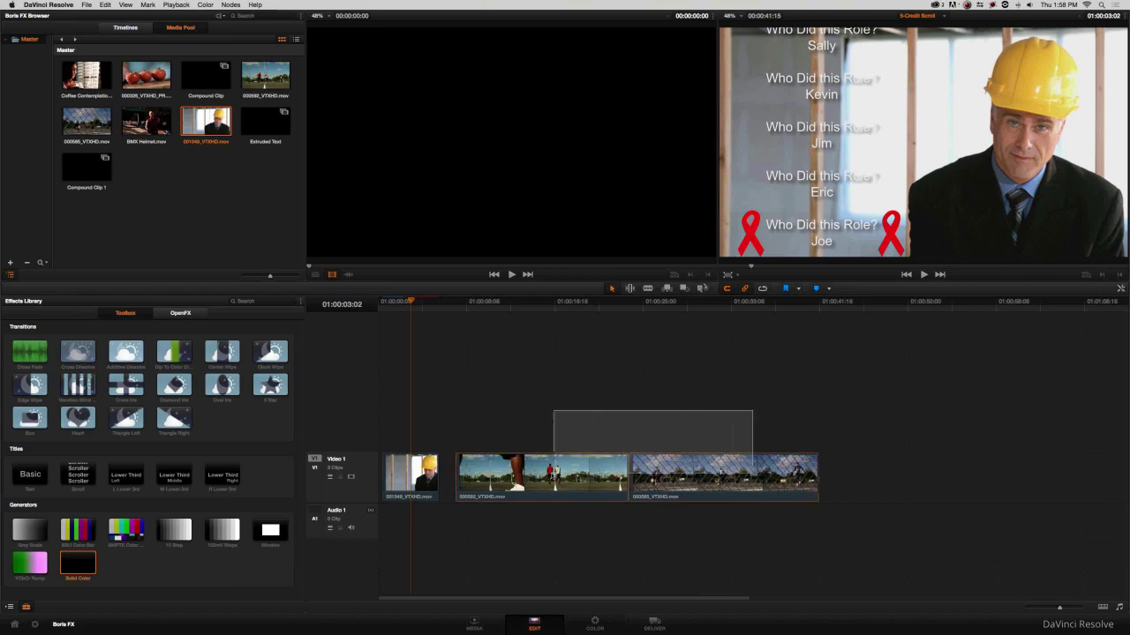
right_click(556, 466)
left_click(585, 245)
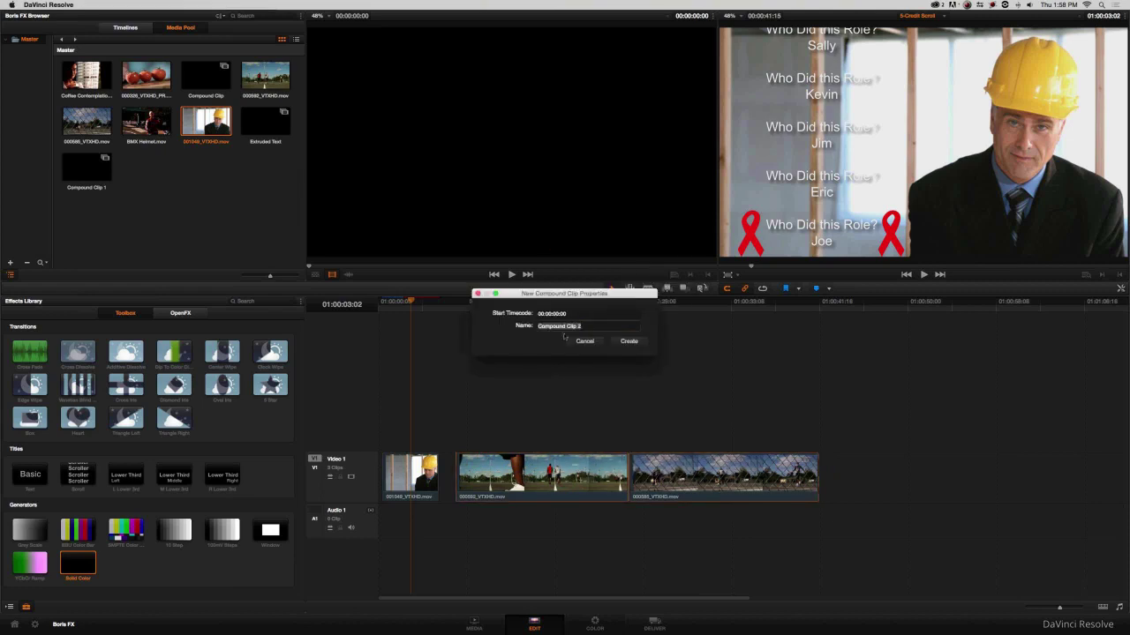
type("Credit Crewl")
left_click(613, 341)
Launch Boris RED on the Credit Crawl compound clip from the Color page.
left_click(602, 320)
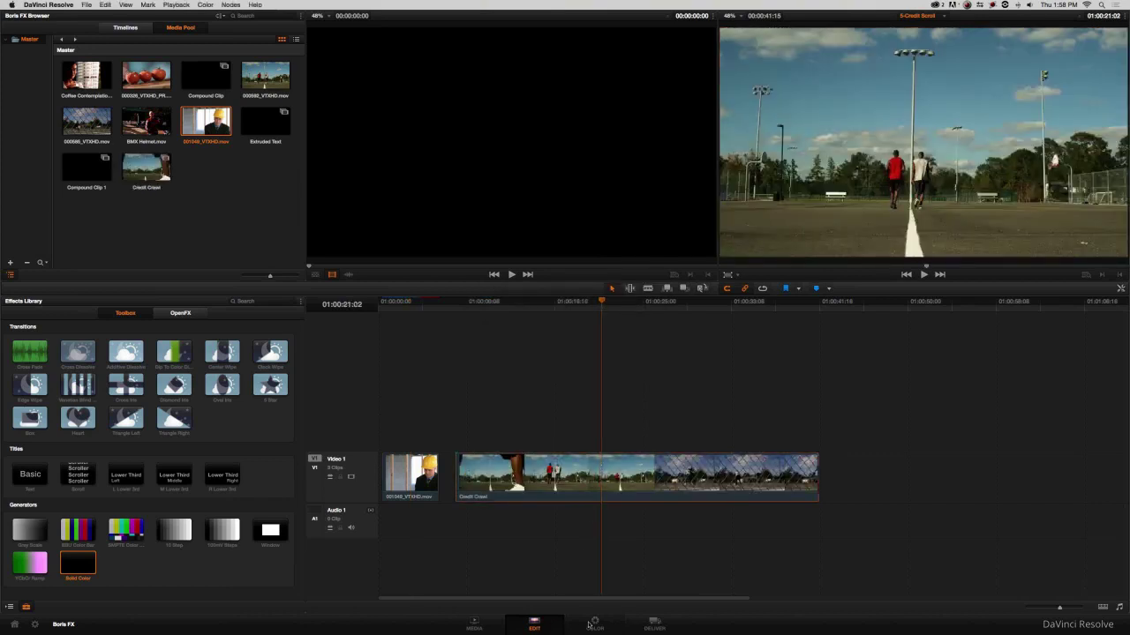
left_click(589, 624)
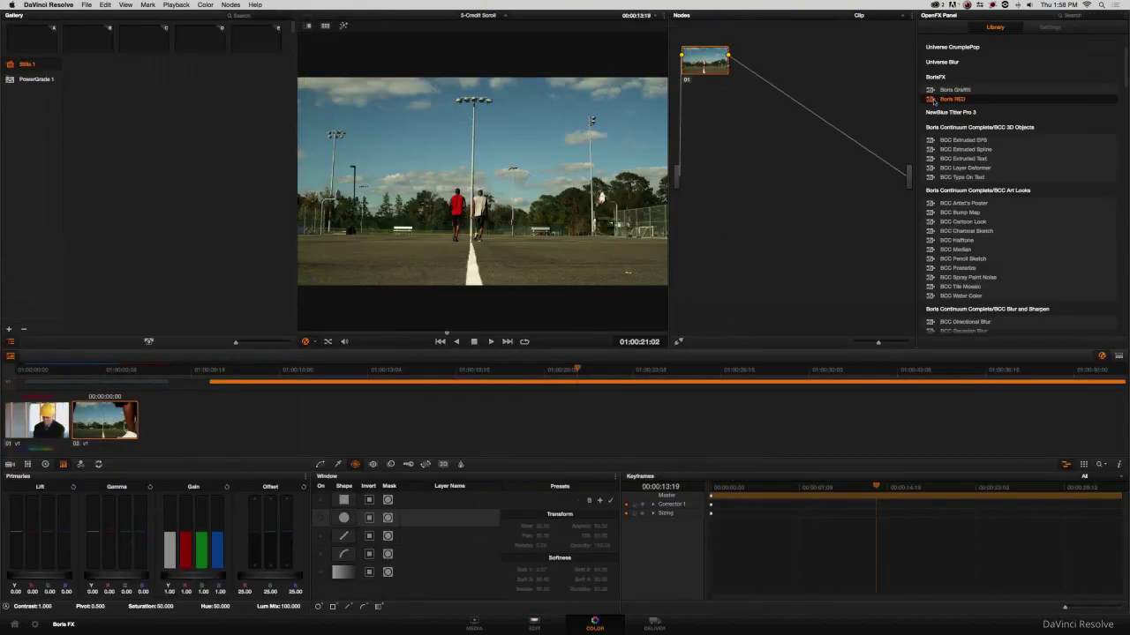
left_click(1020, 68)
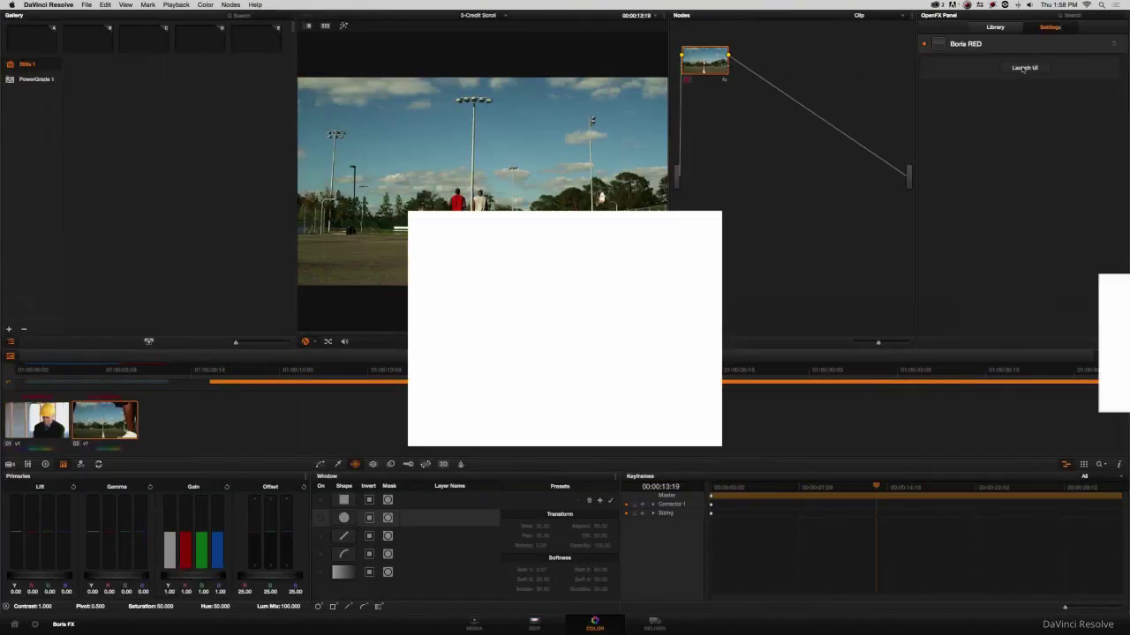
Open Our Crawl.red onto the Credit Crawl clip's field footage and apply it back to Resolve.
key("super+o")
left_click(519, 188)
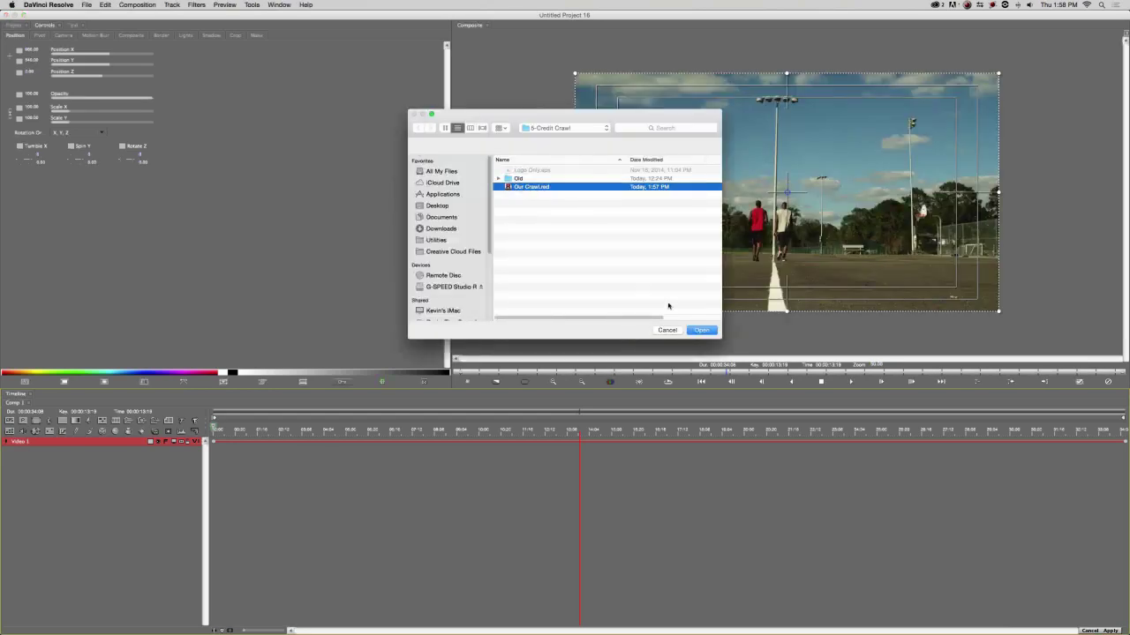
left_click(693, 328)
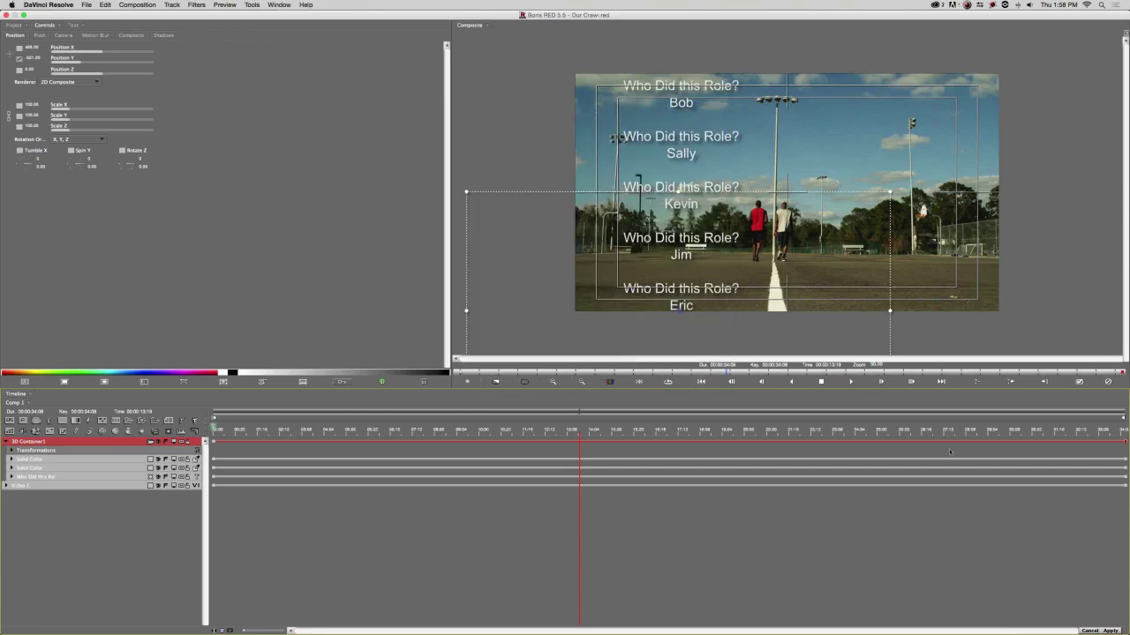
left_click(1110, 630)
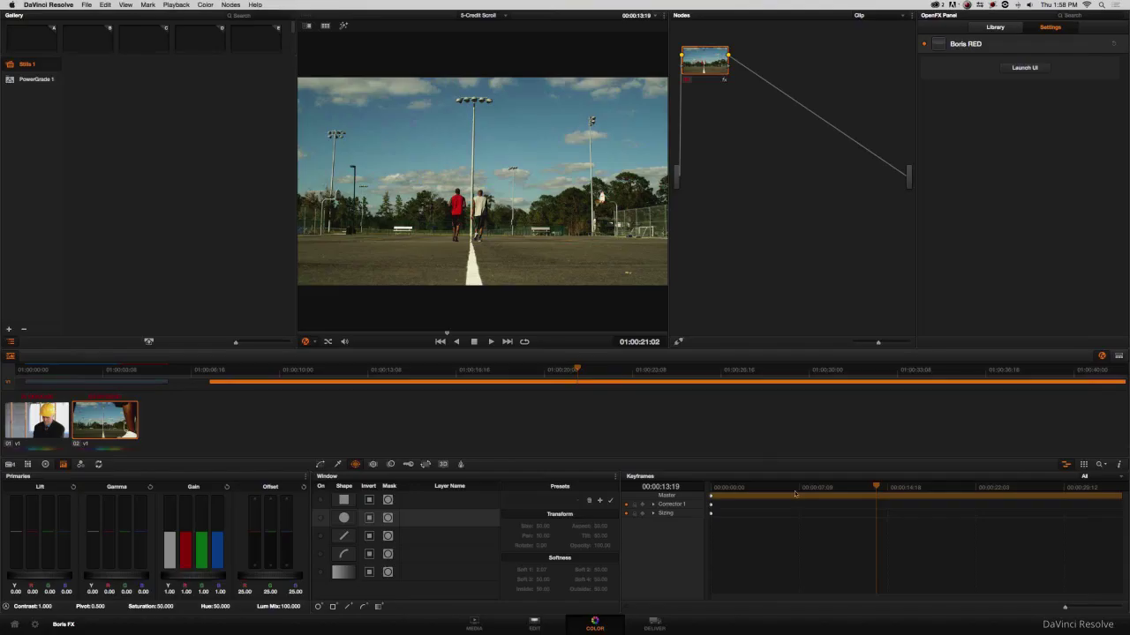
Scrub the Edit page playhead across the Credit Crawl clip to watch the names and red ribbons crawl upward.
left_click(532, 627)
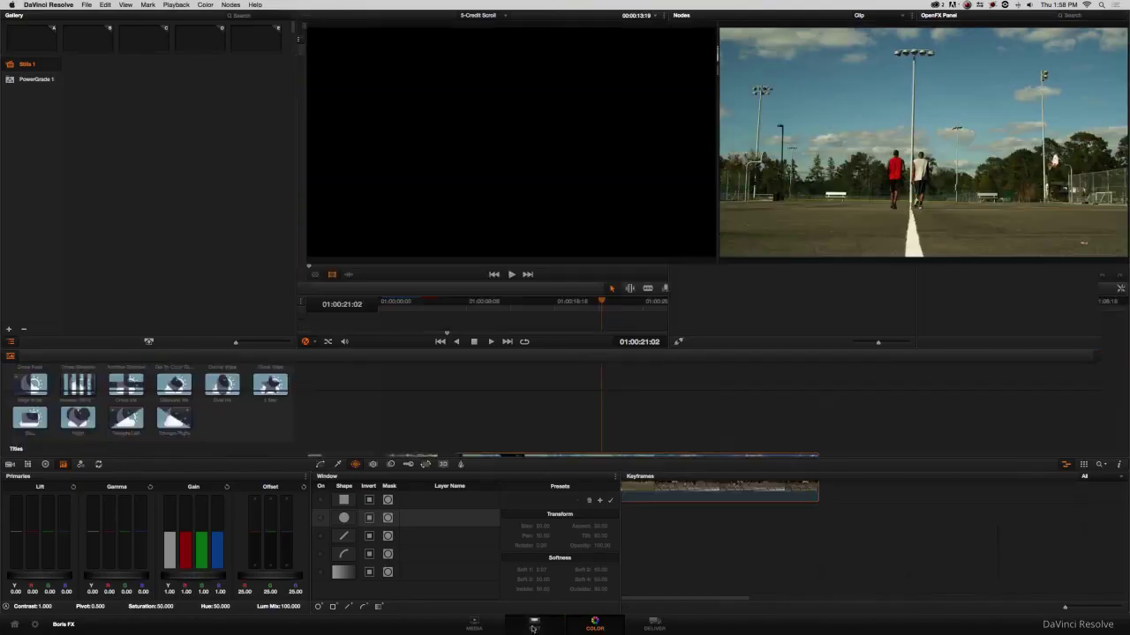
left_click(518, 302)
left_click_drag(518, 305, 580, 329)
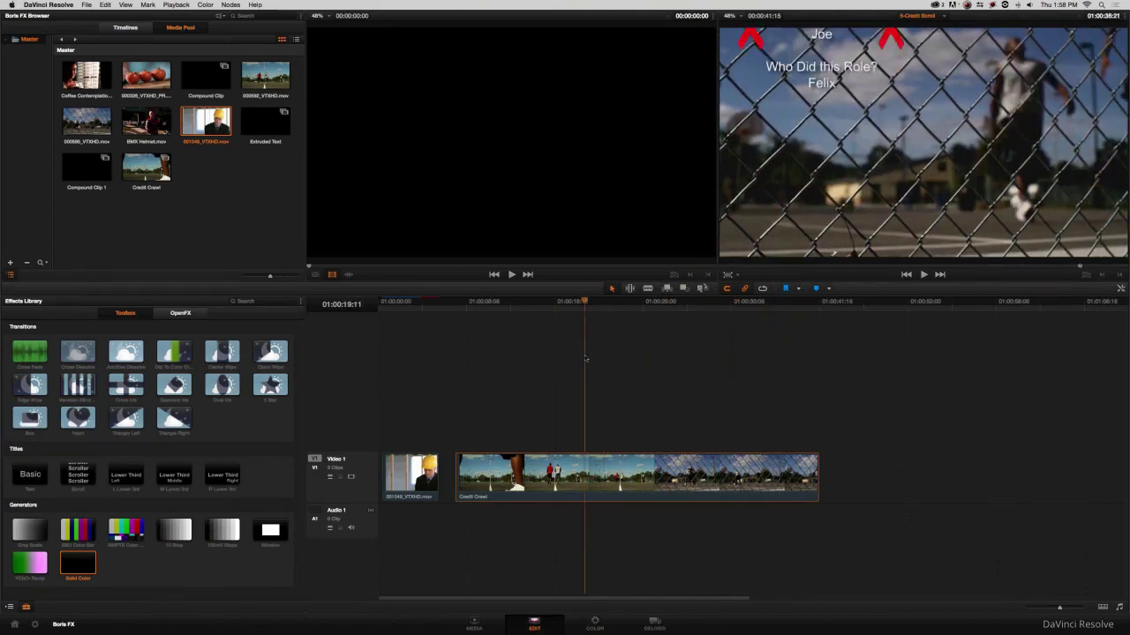